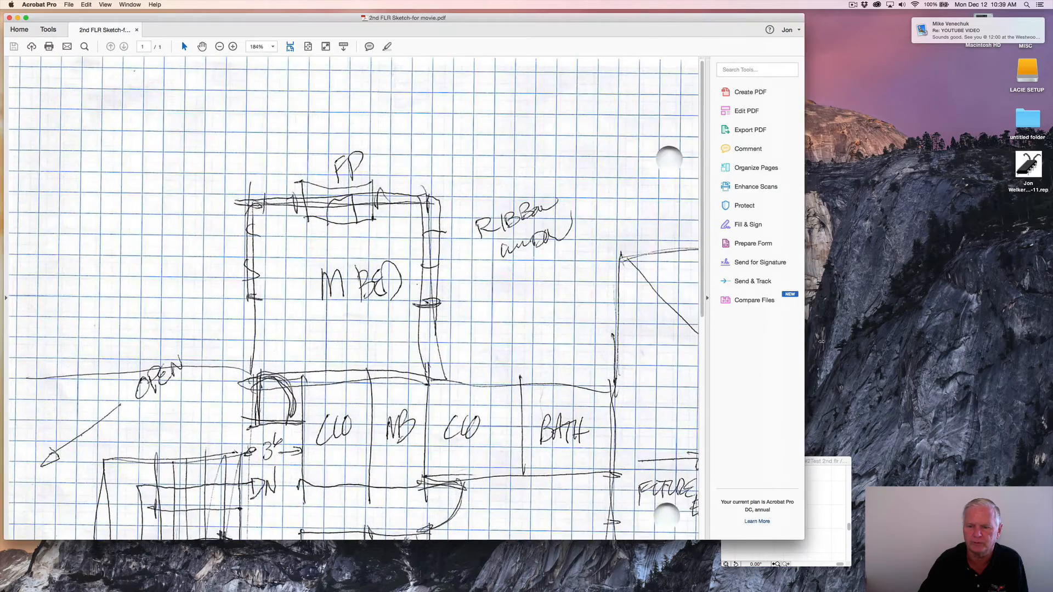
- Review the second-floor sketch in the PDF and show the page at 100% zoom
{"action": "scroll", "coordinate": [624, 338], "scroll_direction": "down", "scroll_amount": 10}
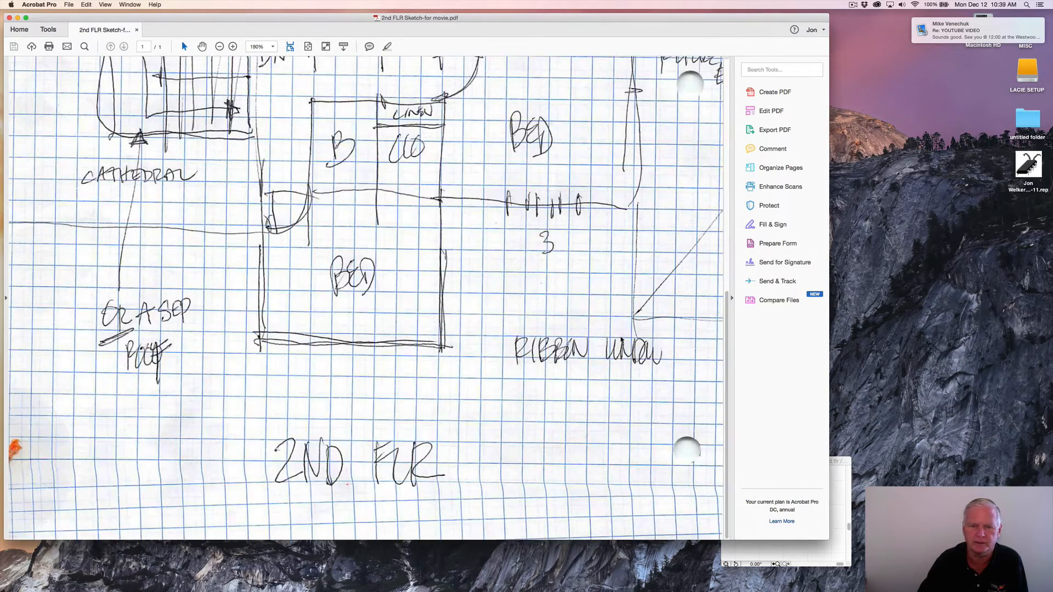
{"action": "scroll", "coordinate": [625, 338], "scroll_direction": "up", "scroll_amount": 10}
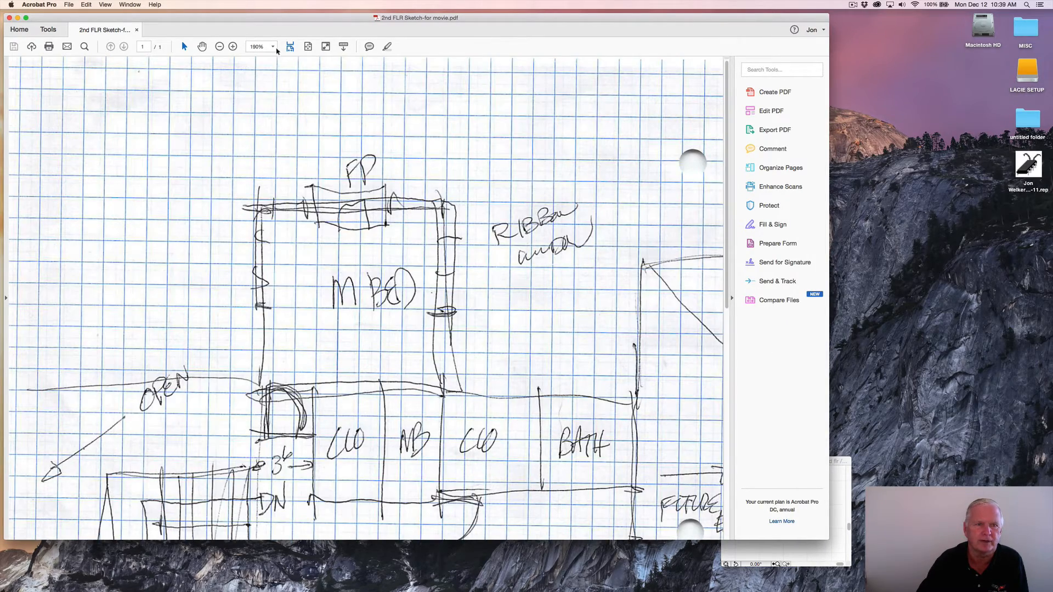
{"action": "left_click", "coordinate": [273, 47]}
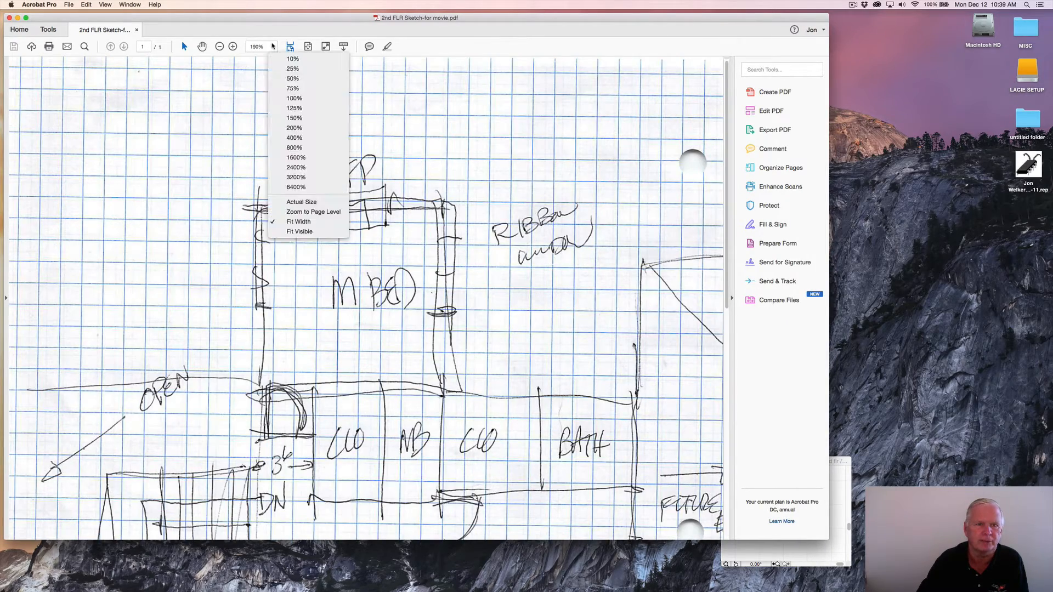
{"action": "left_click", "coordinate": [295, 99]}
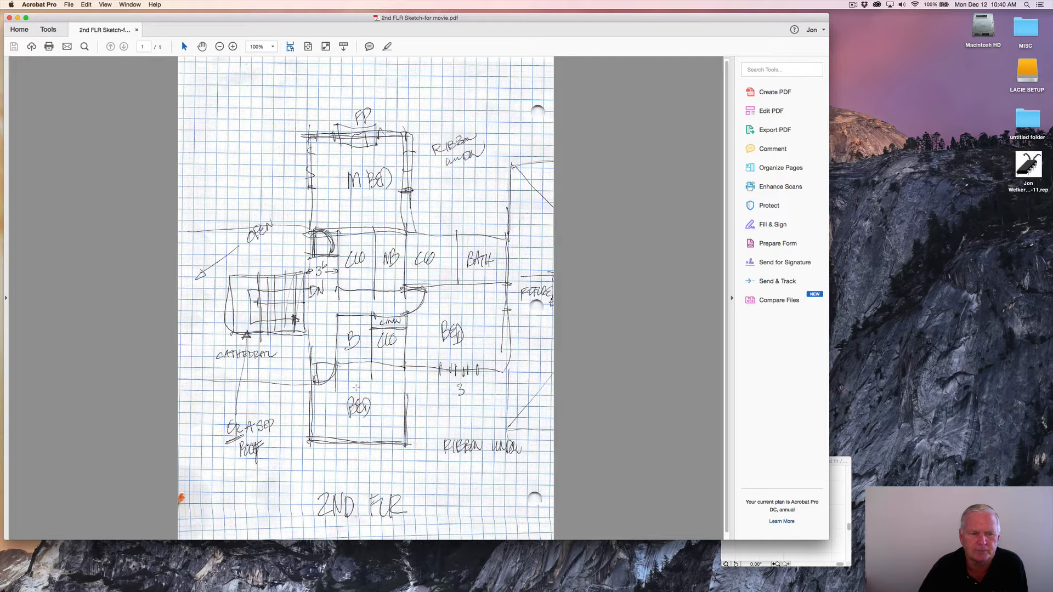
- Switch to ArchiCAD and enlarge the floor plan window to fill the drawing area
{"action": "left_click", "coordinate": [841, 480]}
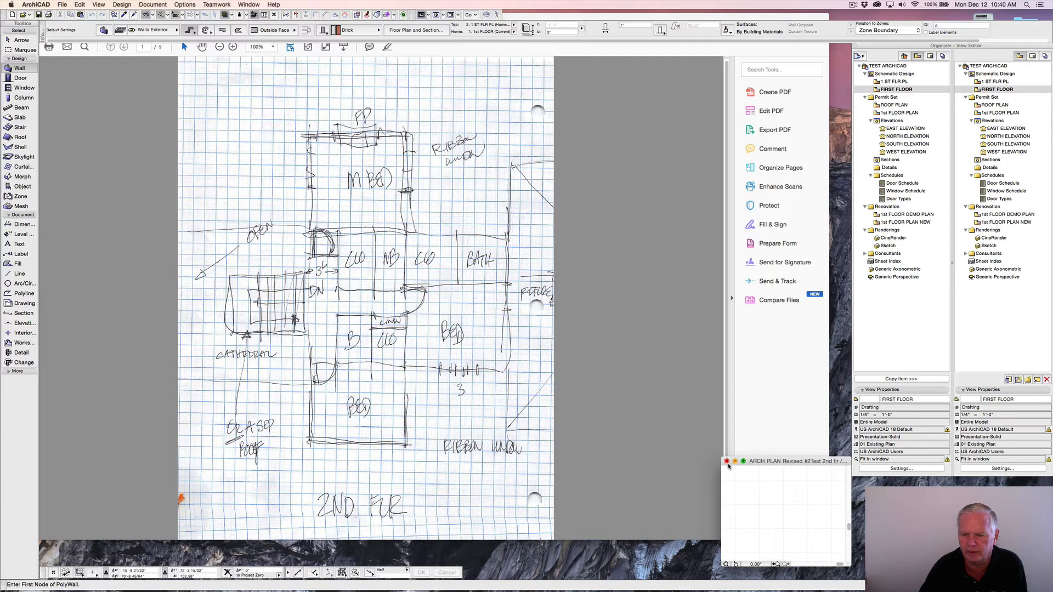
{"action": "mouse_move", "coordinate": [722, 458]}
{"action": "left_mouse_down"}
{"action": "mouse_move", "coordinate": [488, 373]}
{"action": "mouse_move", "coordinate": [321, 223]}
{"action": "mouse_move", "coordinate": [53, 39]}
{"action": "left_mouse_up"}
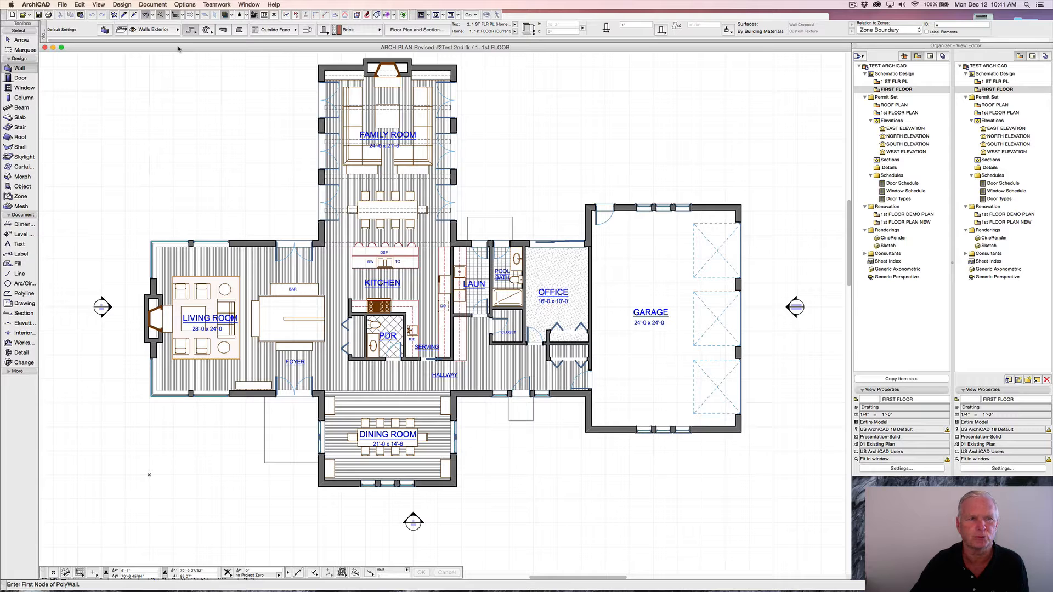
- Insert two new stories above 1 ST FLR PL in the Story Settings
{"action": "left_click", "coordinate": [122, 5]}
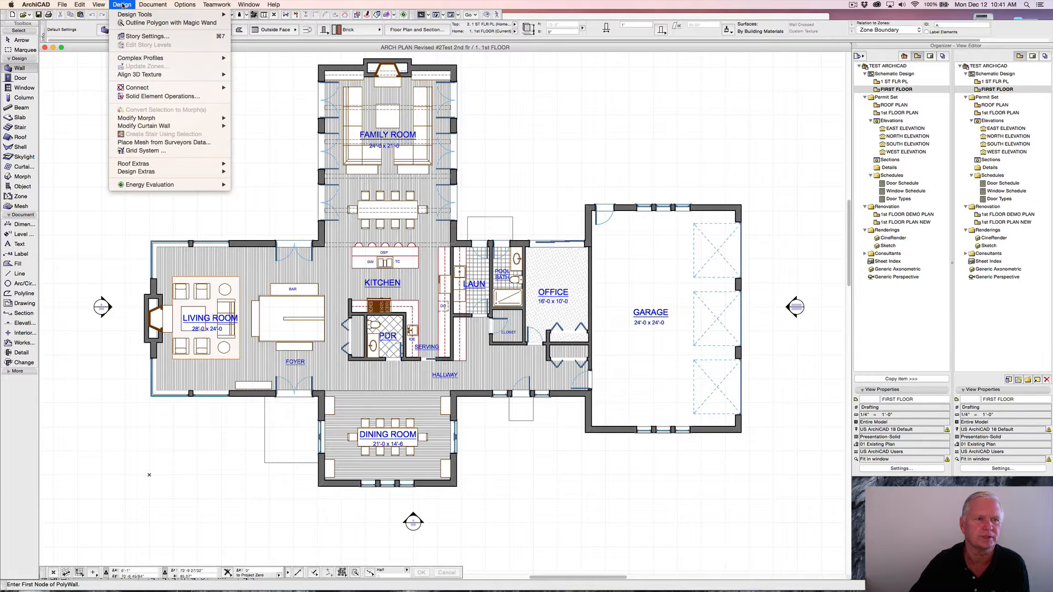
{"action": "left_click", "coordinate": [146, 37]}
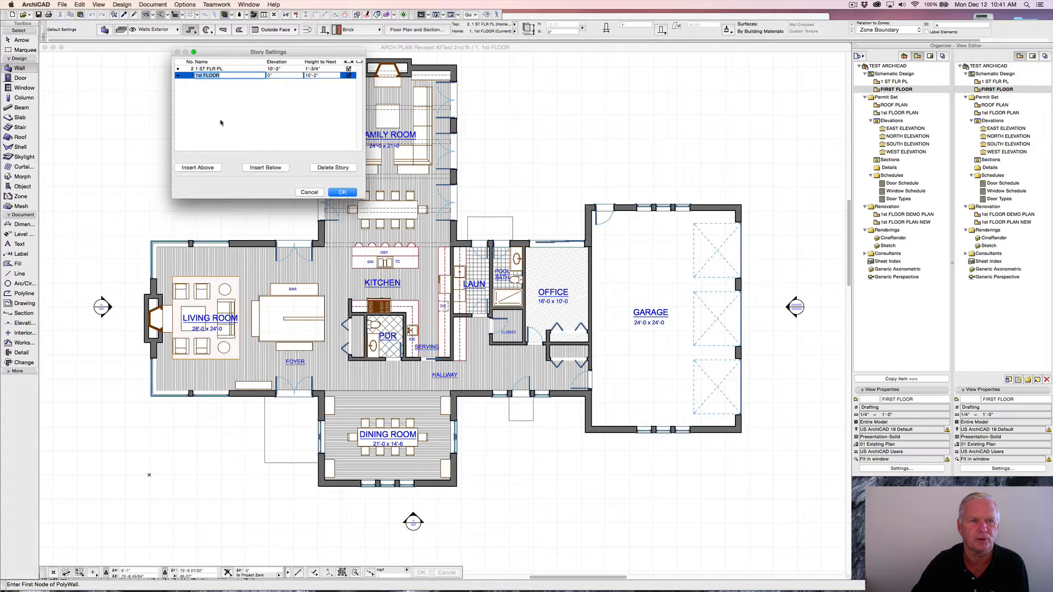
{"action": "left_click", "coordinate": [204, 70]}
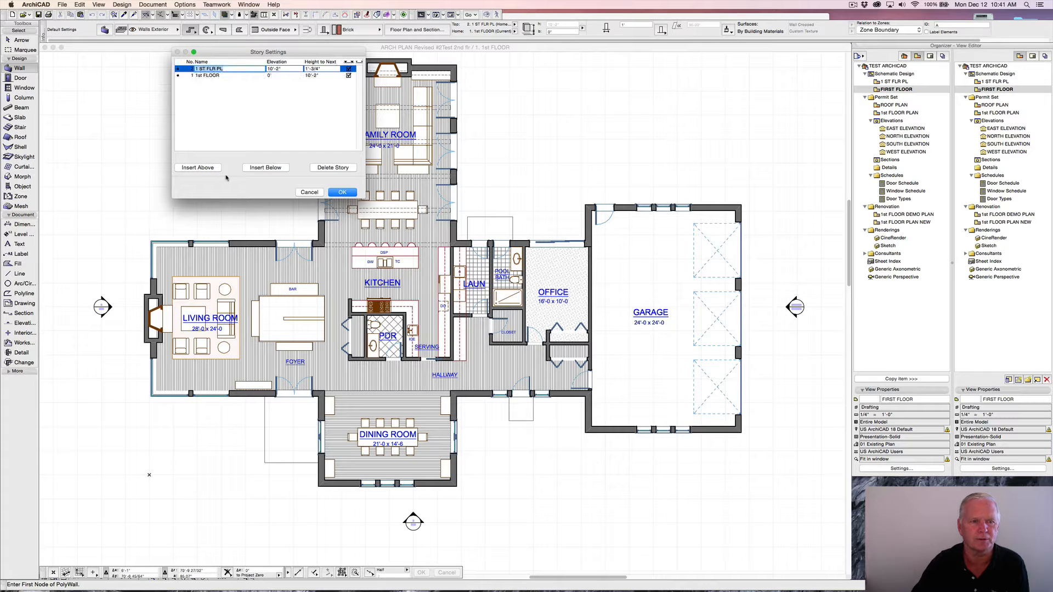
{"action": "left_click", "coordinate": [201, 169]}
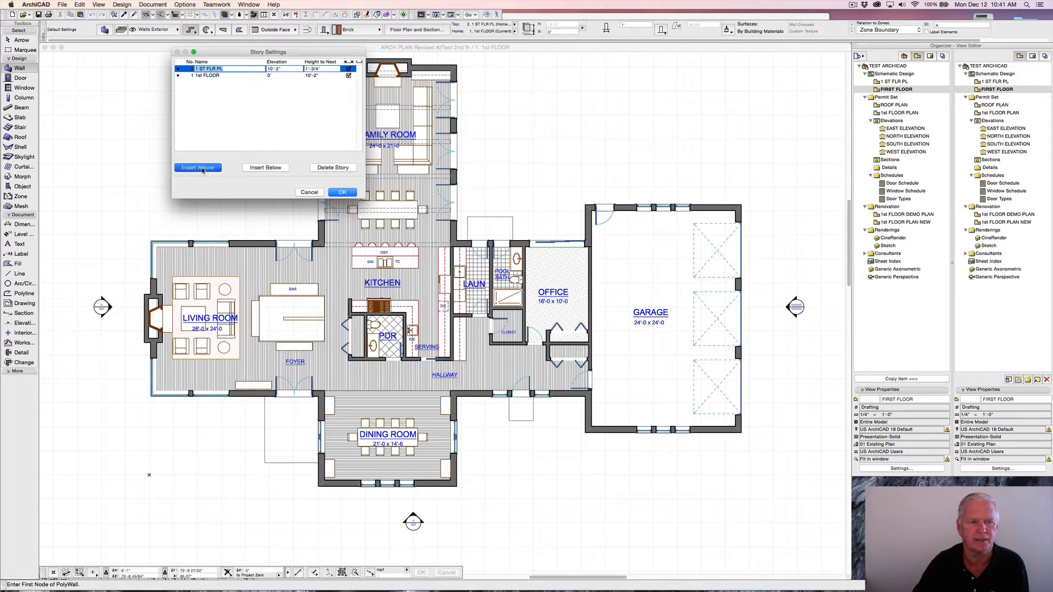
{"action": "left_click", "coordinate": [204, 169]}
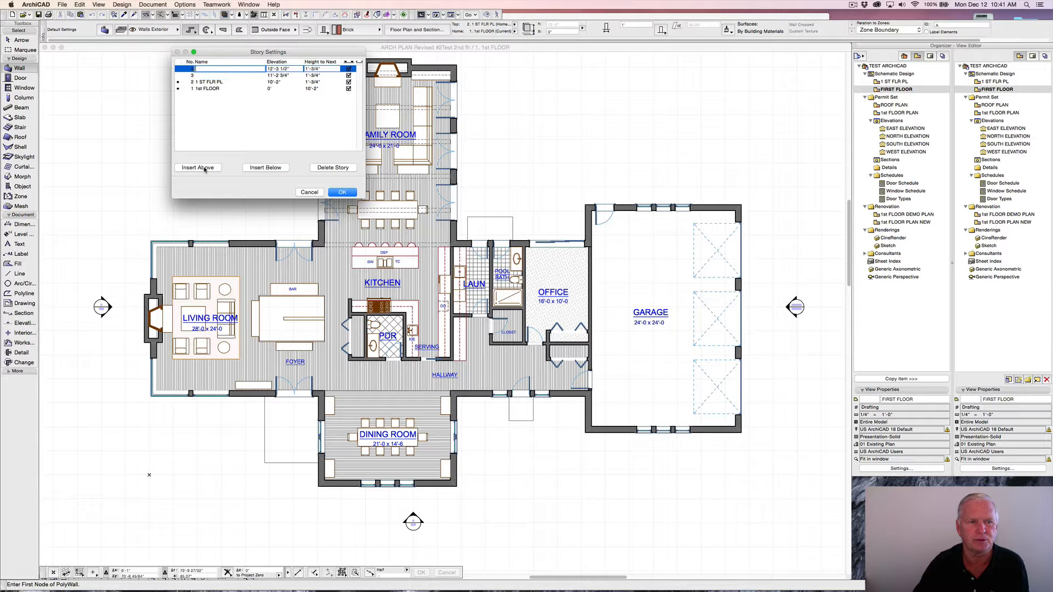
- Name the new story 3 "2ND FLR" and the new story 4 "2ND FLR PL"
{"action": "left_click", "coordinate": [199, 75]}
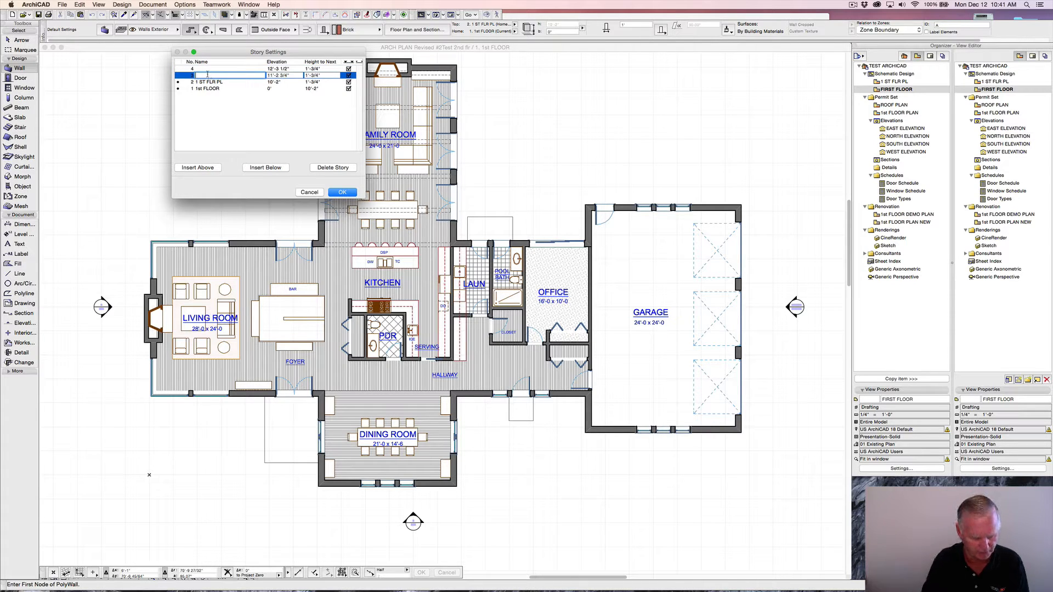
{"action": "type", "text": "2N"}
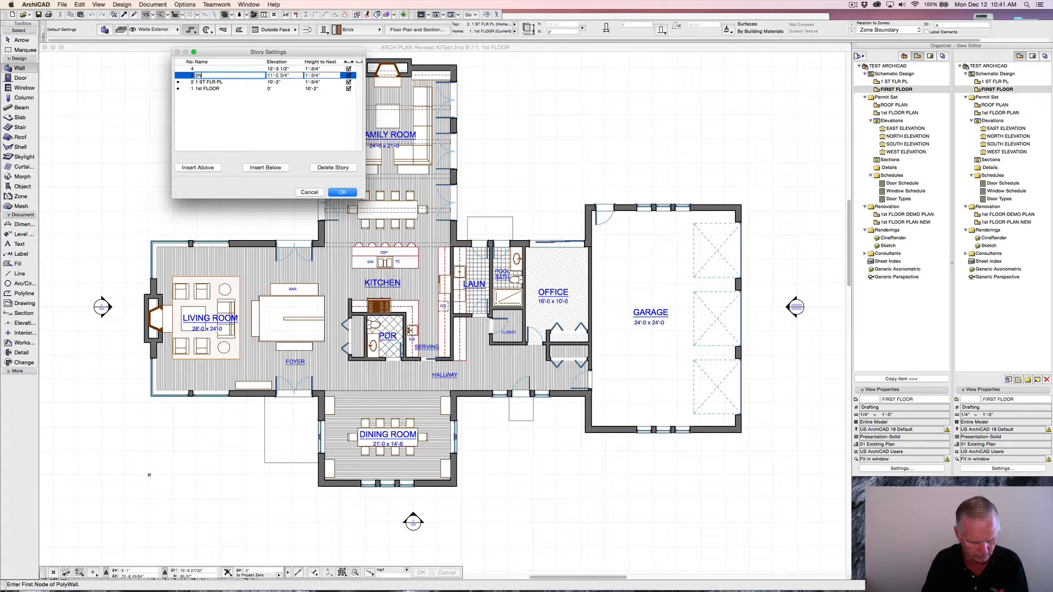
{"action": "type", "text": "D FL"}
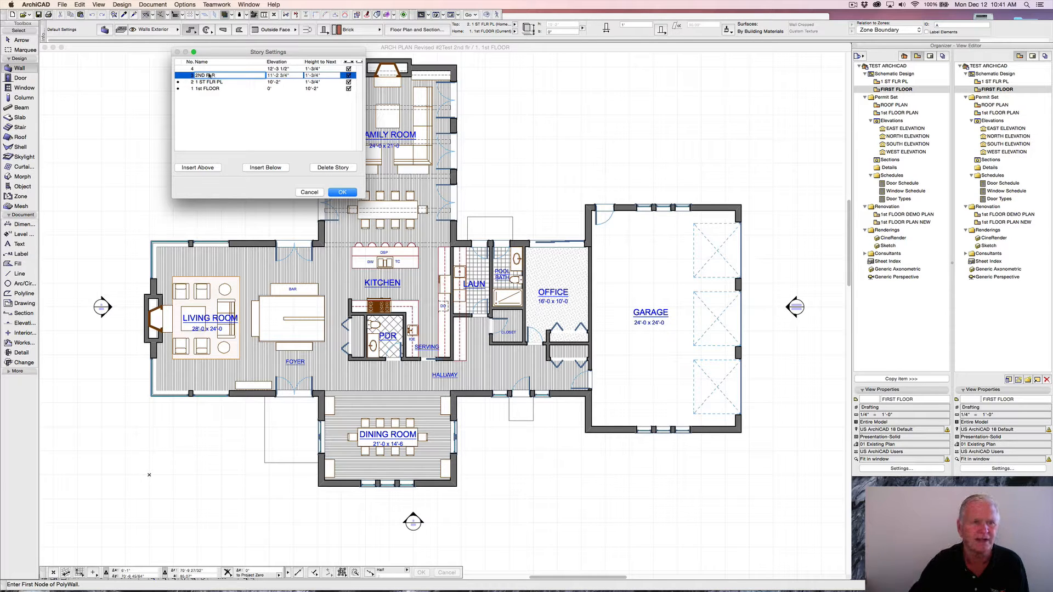
{"action": "type", "text": "R"}
{"action": "left_click", "coordinate": [202, 68]}
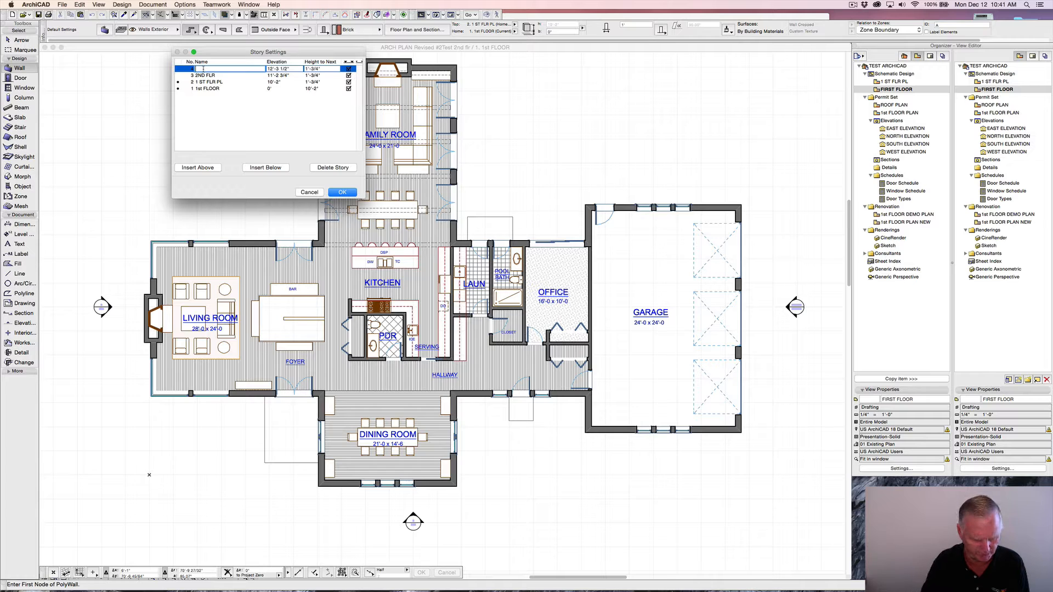
{"action": "type", "text": "2ND FLR PL"}
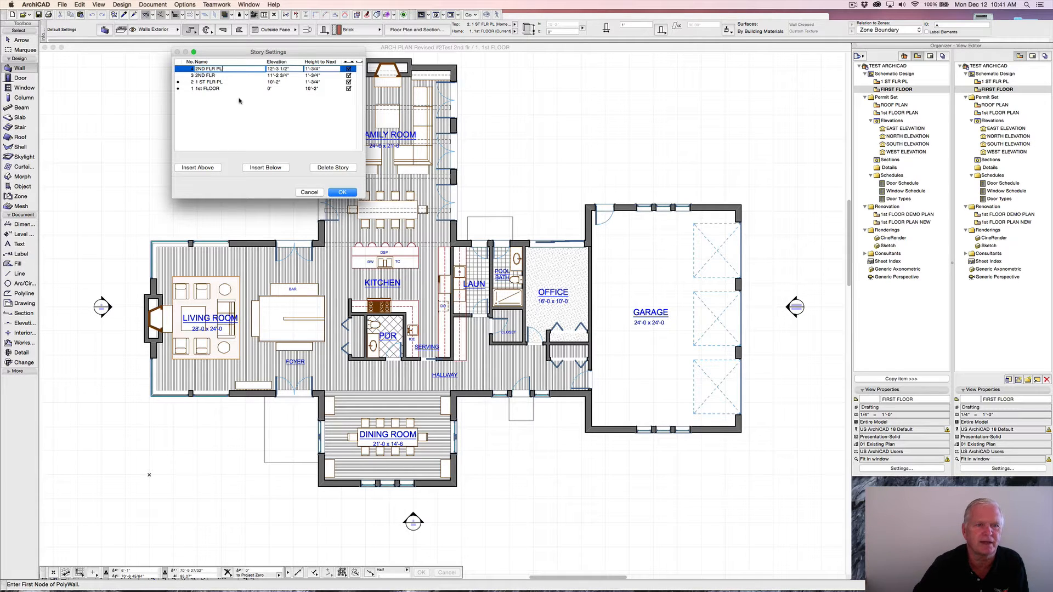
- Set the 2ND FLR story's height to next to 9'-2" and apply the story settings
{"action": "left_click", "coordinate": [312, 76]}
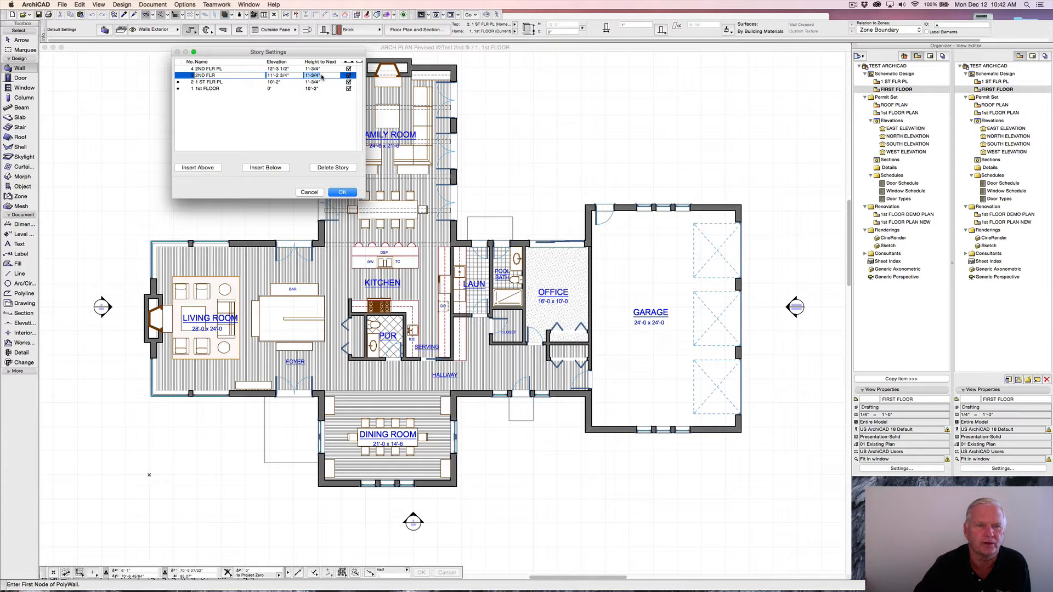
{"action": "type", "text": "9-2"}
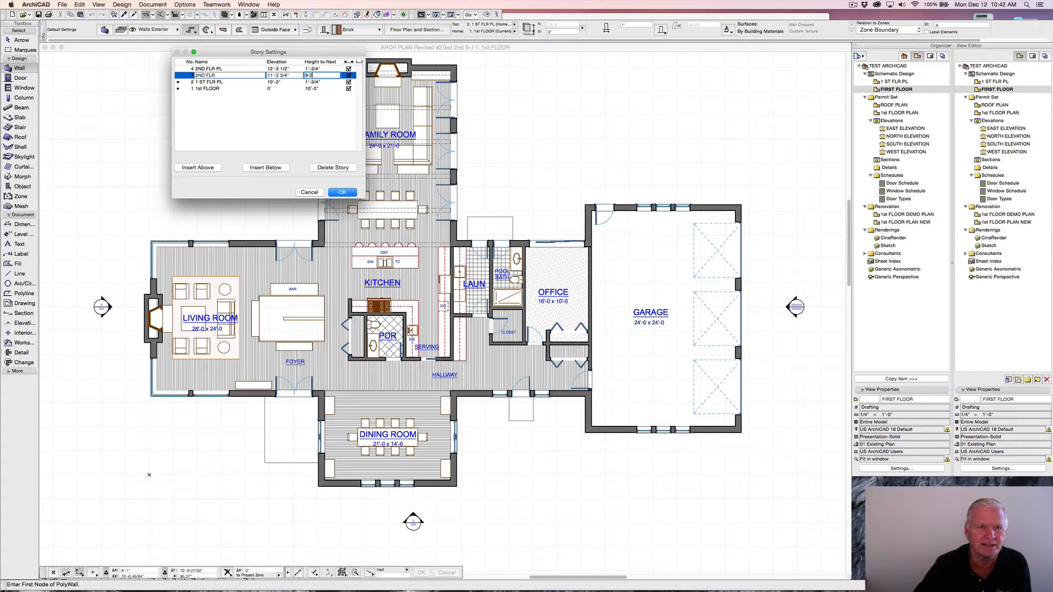
{"action": "key", "text": "Tab"}
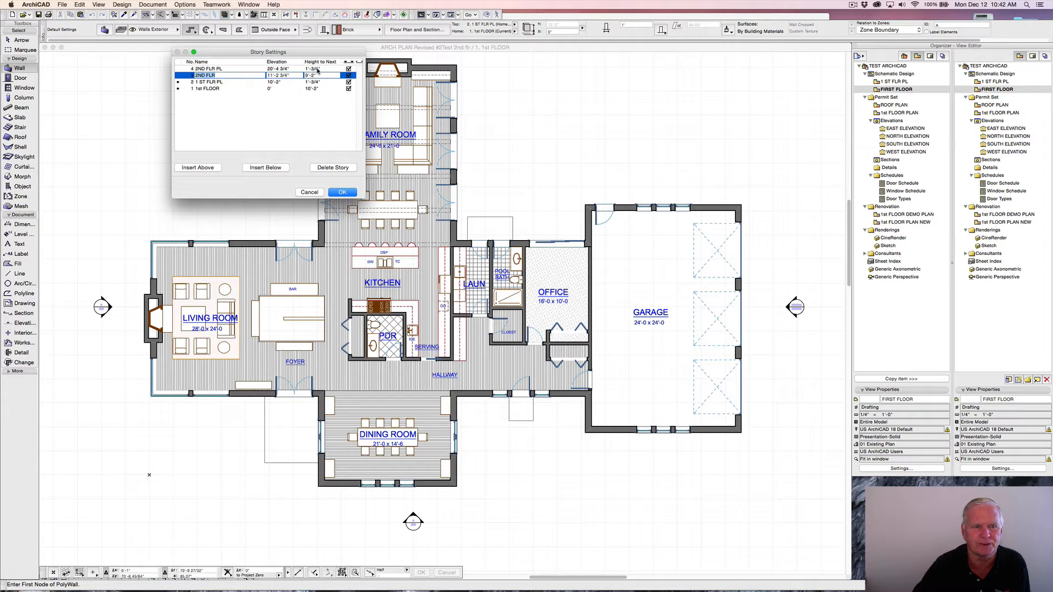
{"action": "left_click", "coordinate": [342, 192]}
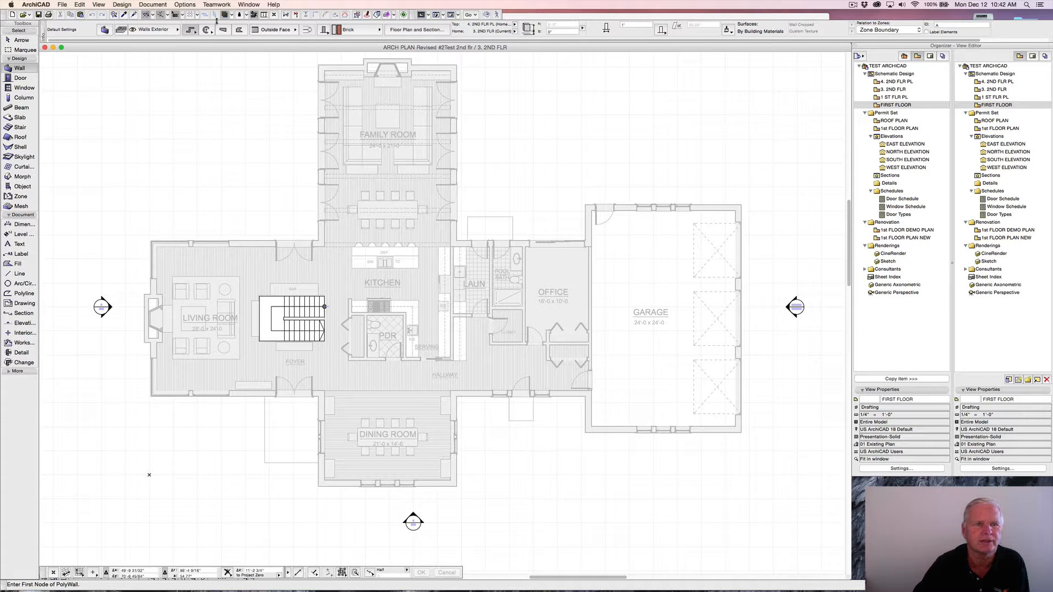
- Make 2ND FLR PL the active story through the Story Settings
{"action": "left_click", "coordinate": [122, 4]}
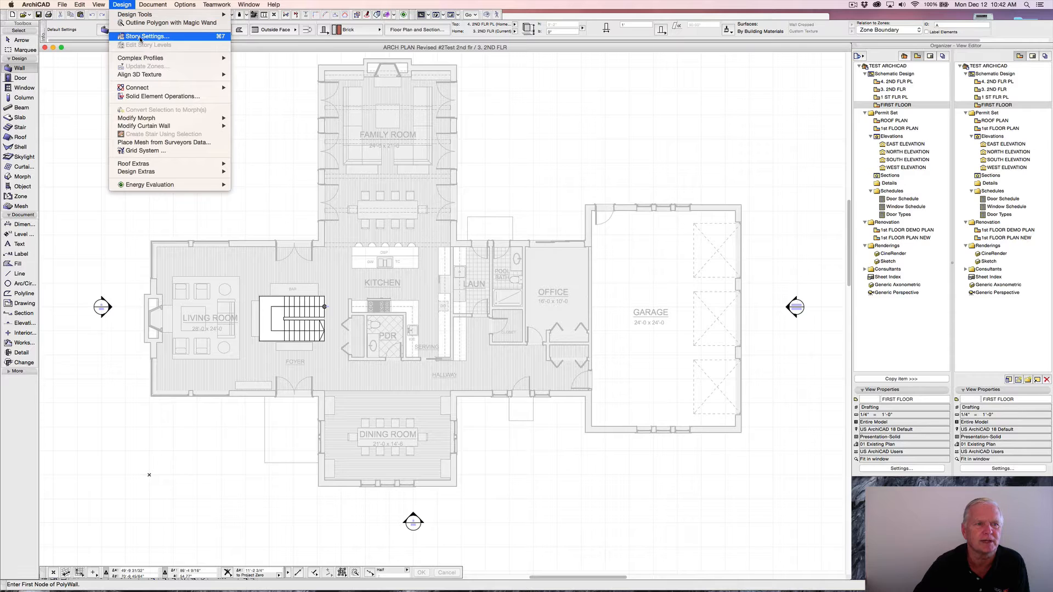
{"action": "left_click", "coordinate": [140, 36]}
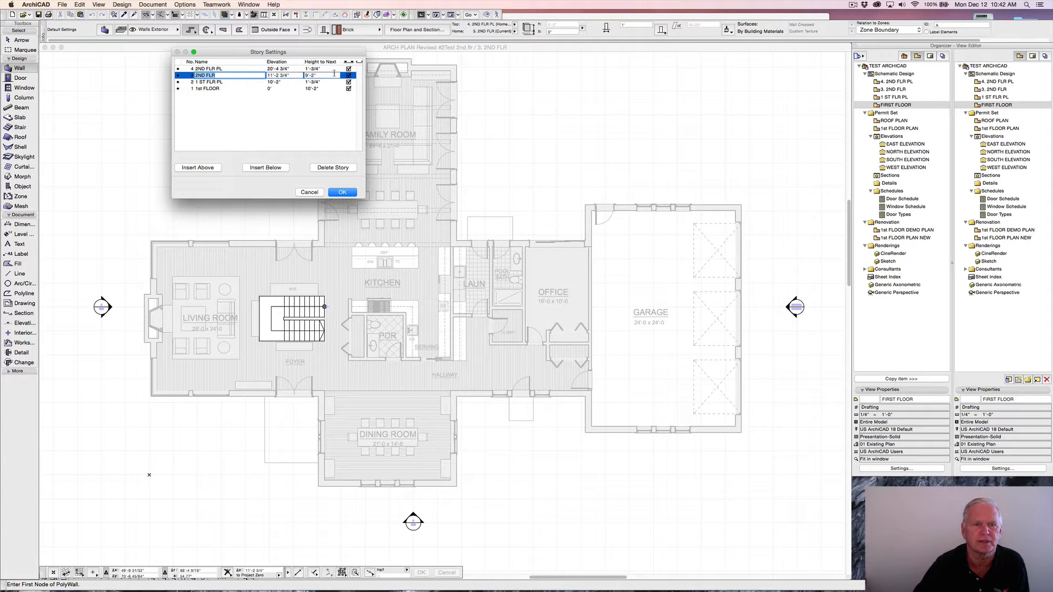
{"action": "left_click", "coordinate": [225, 69]}
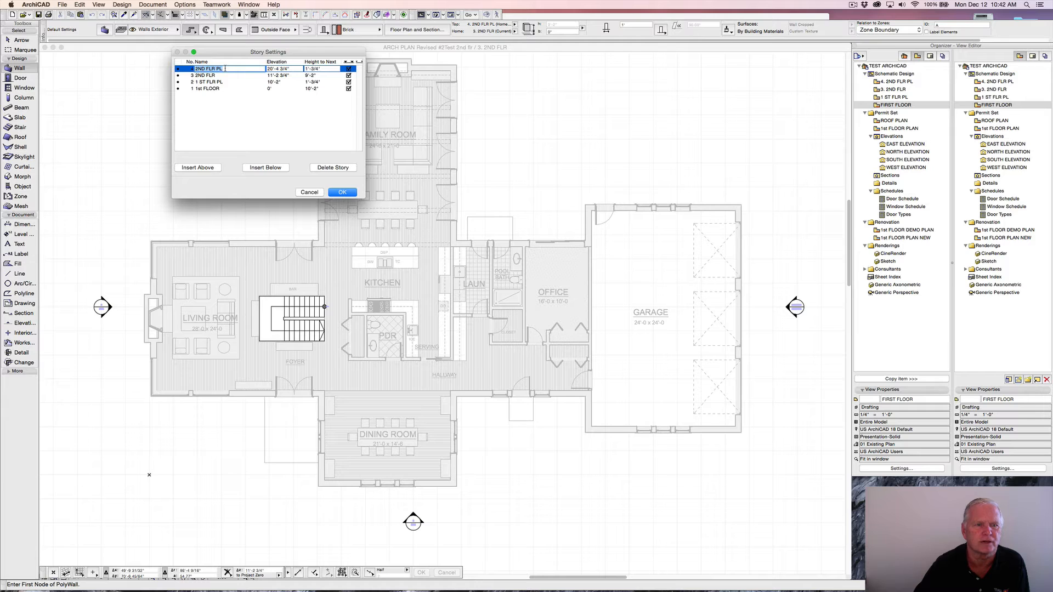
{"action": "left_click", "coordinate": [342, 193]}
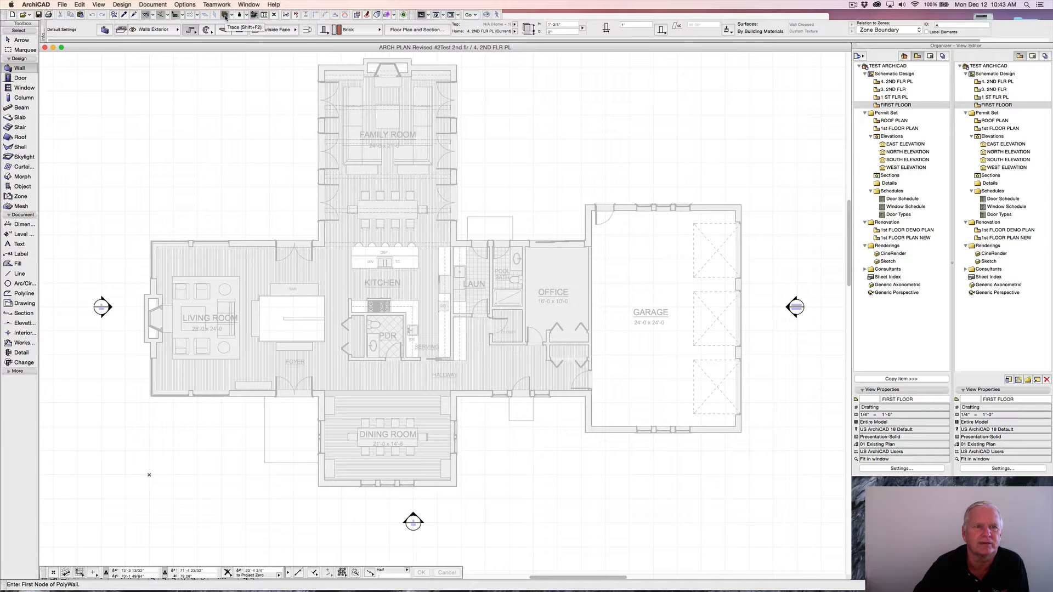
- Turn the trace display off and show the FIRST FLOOR view as the trace reference again
{"action": "left_click", "coordinate": [225, 16]}
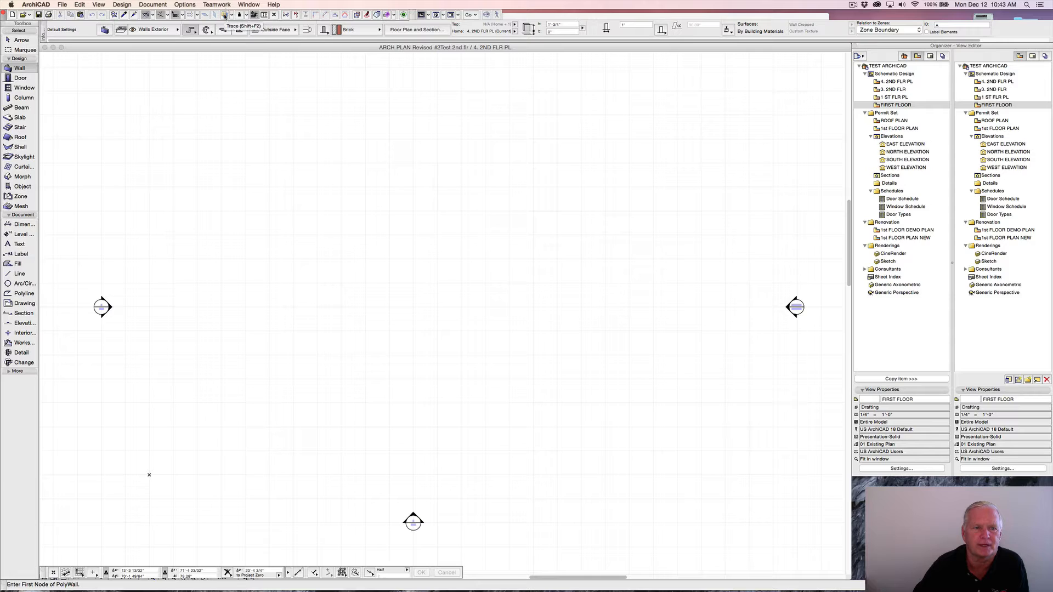
{"action": "left_click", "coordinate": [233, 16]}
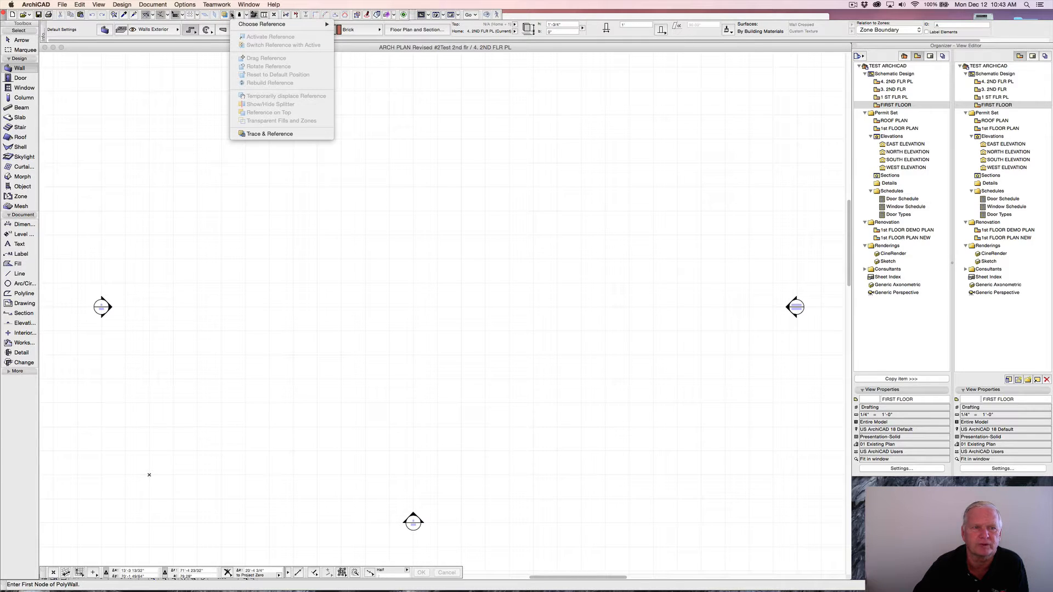
{"action": "left_click", "coordinate": [233, 16]}
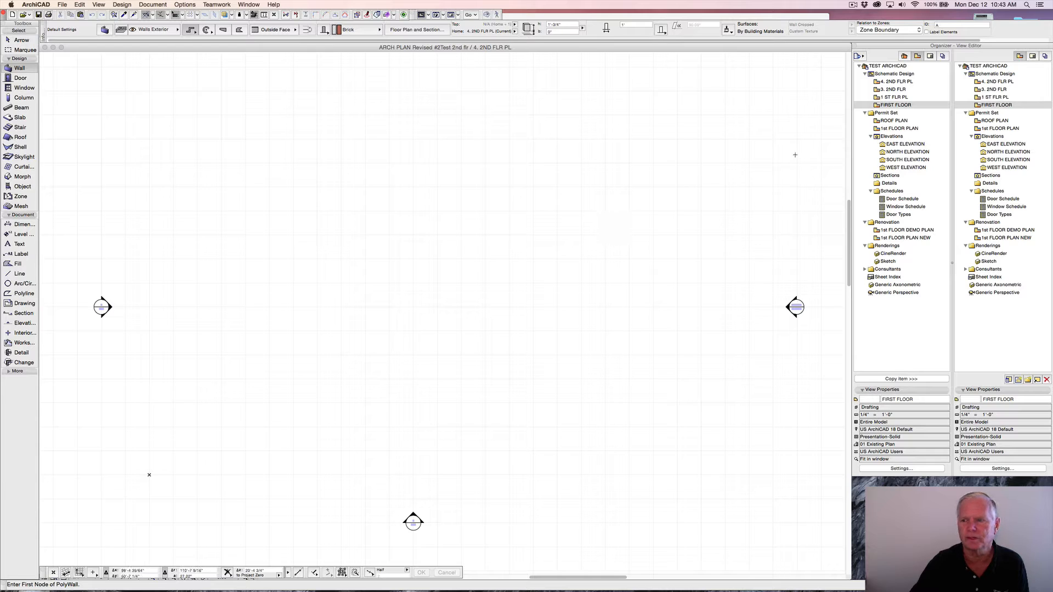
{"action": "right_click", "coordinate": [893, 106]}
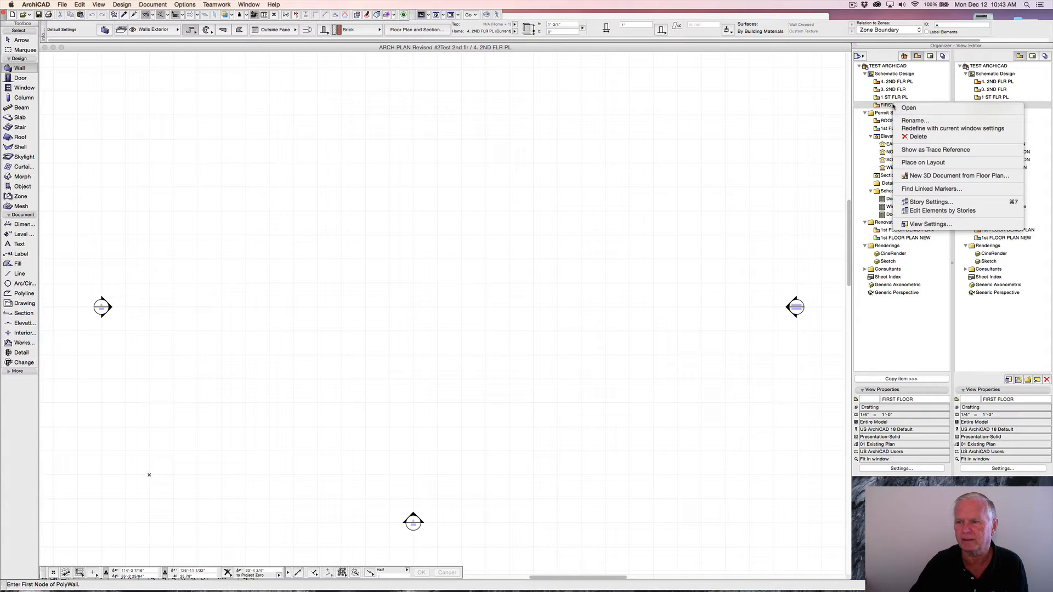
{"action": "left_click", "coordinate": [920, 152]}
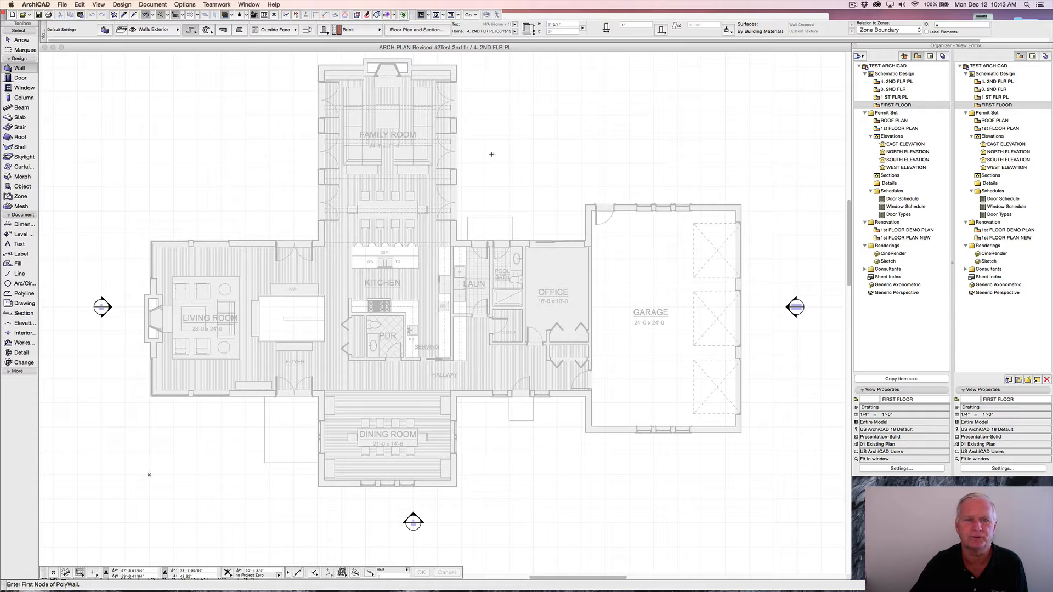
- Switch to the PDF to examine the second-floor sketch layout and return to the ArchiCAD floor plan
{"action": "middle_click_drag", "start_coordinate": [496, 157], "coordinate": [504, 179]}
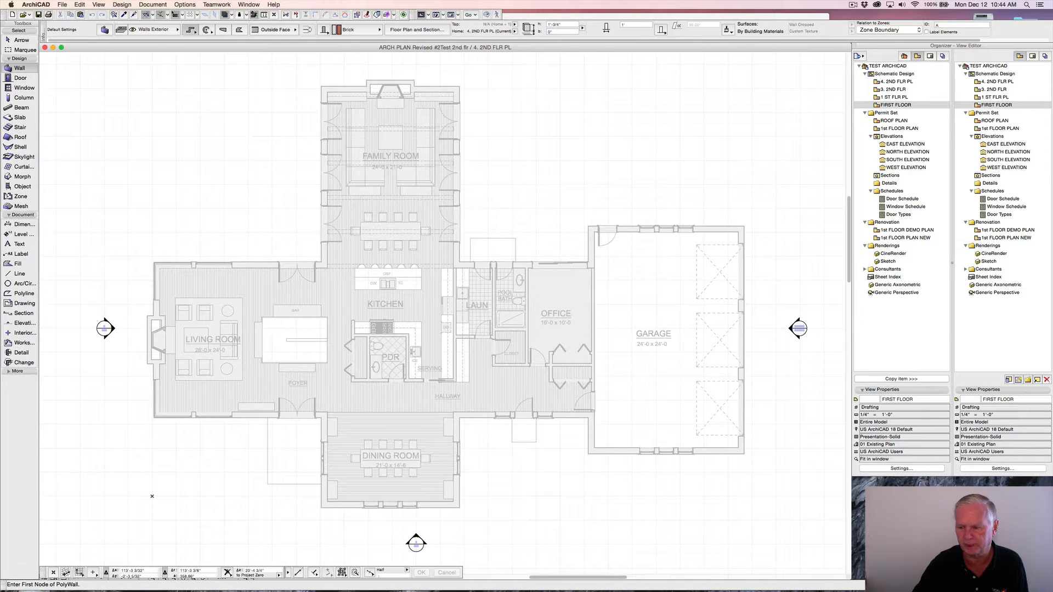
{"action": "key", "text": "super+h"}
{"action": "key", "text": "super+Tab"}
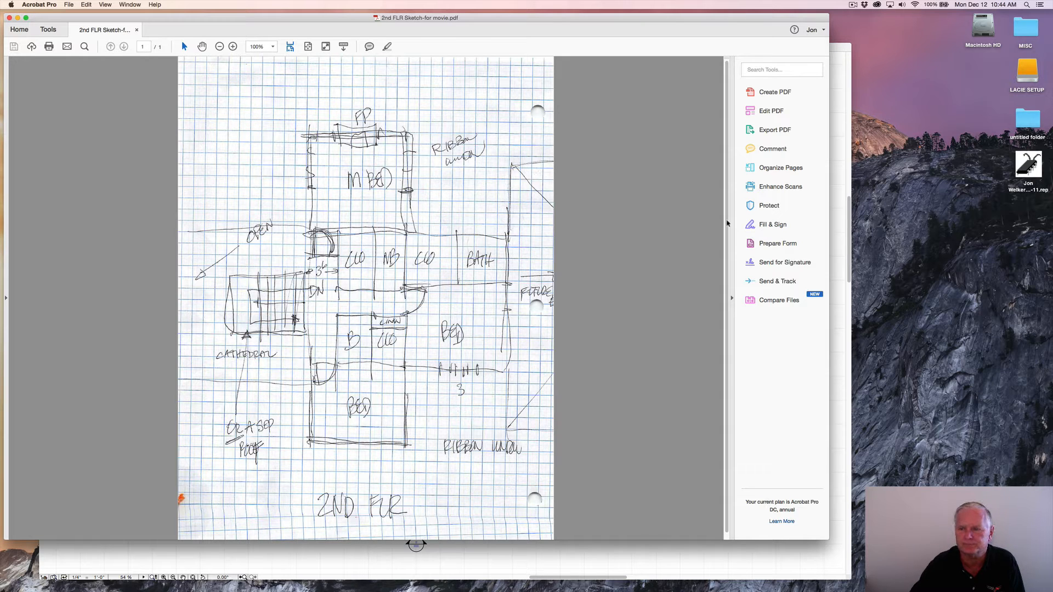
{"action": "left_click", "coordinate": [844, 141]}
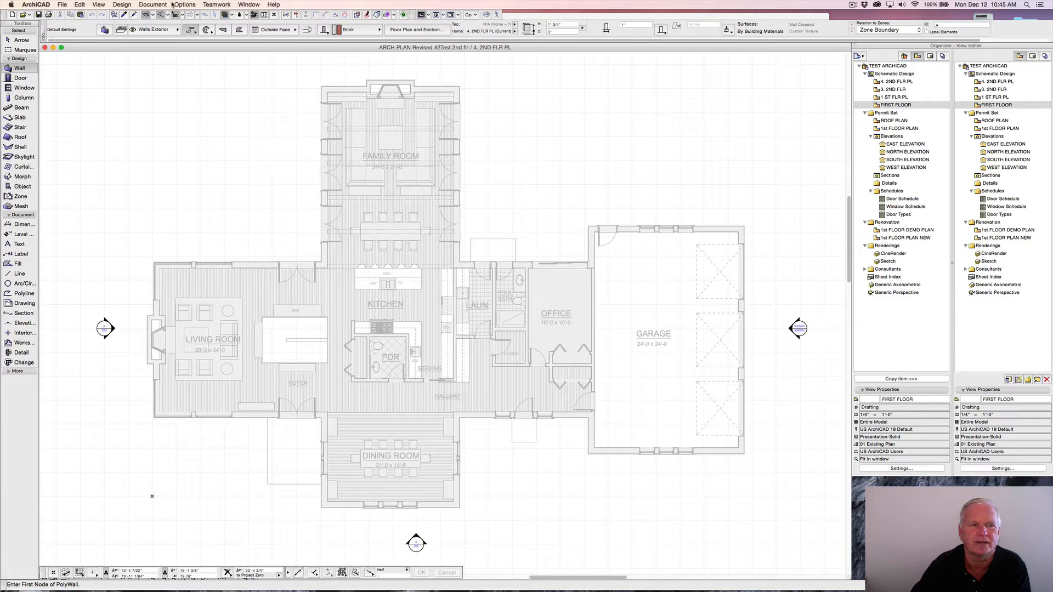
- Make 2ND FLR the active story through the Story Settings
{"action": "left_click", "coordinate": [122, 5]}
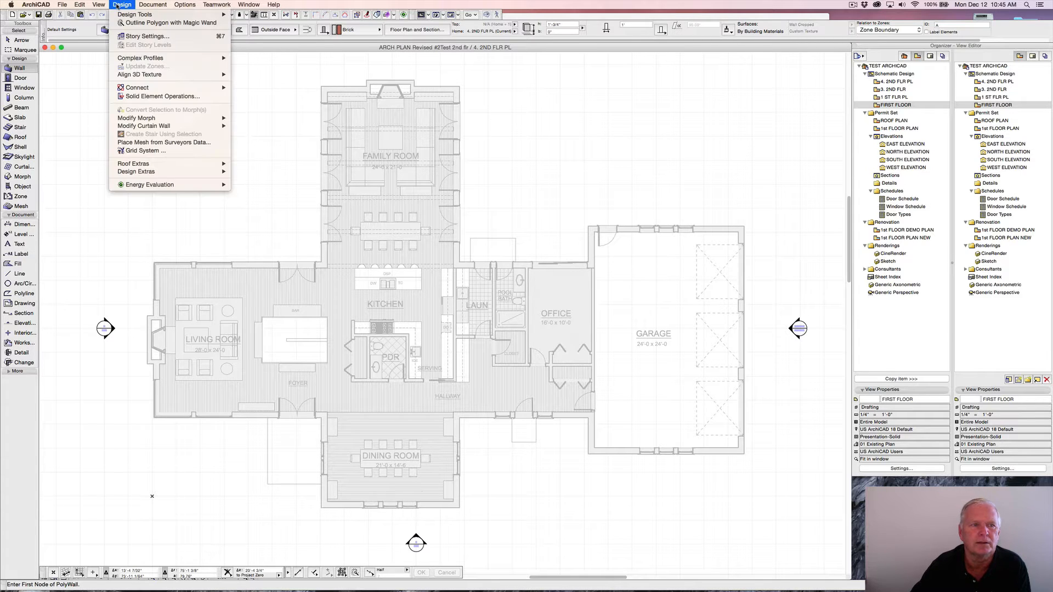
{"action": "left_click", "coordinate": [143, 36]}
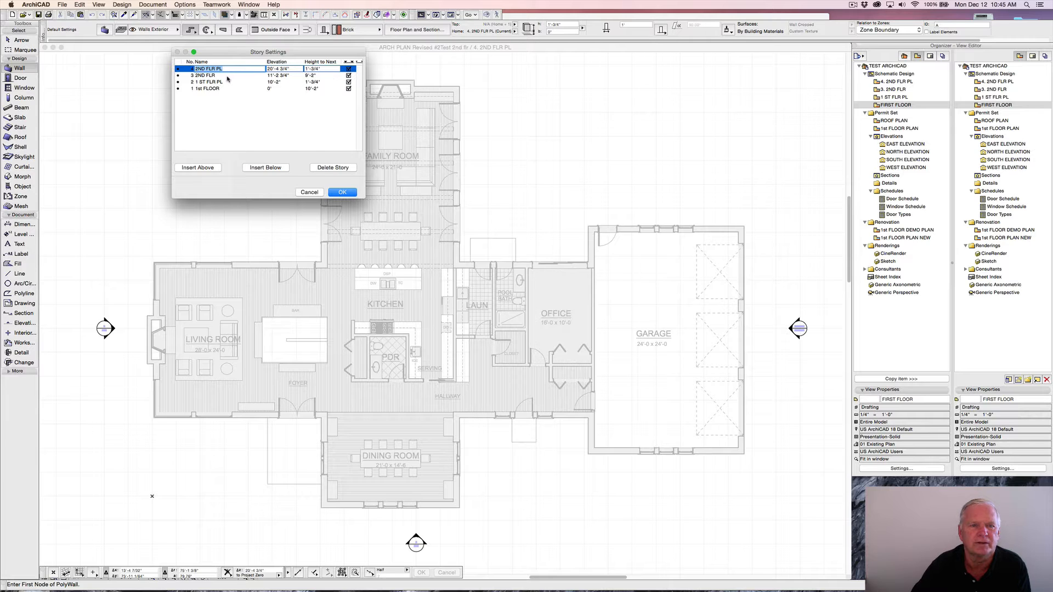
{"action": "left_click", "coordinate": [230, 76]}
{"action": "left_click", "coordinate": [343, 192]}
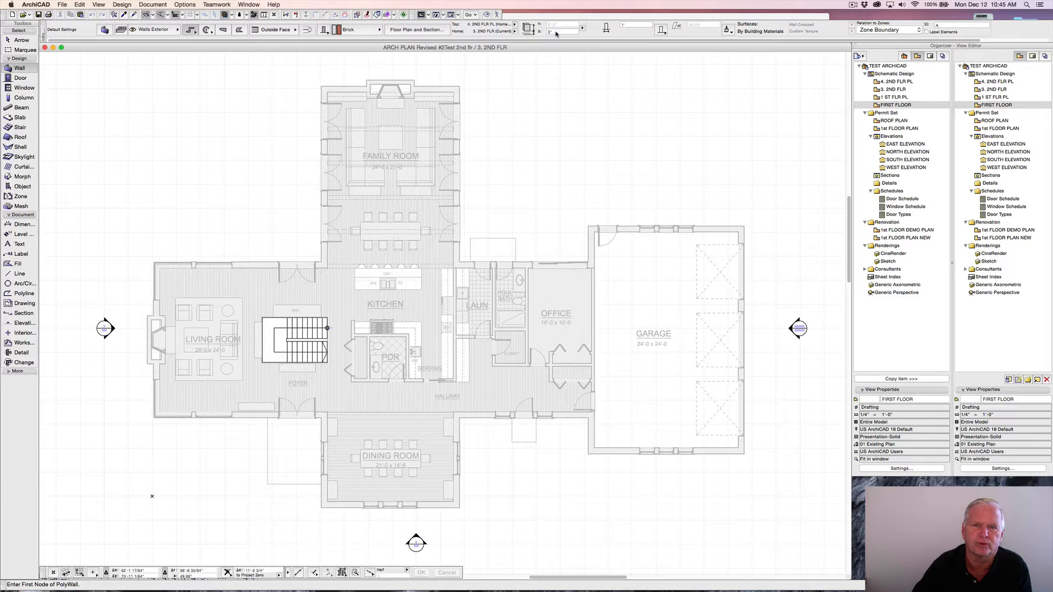
- Draw a rectangle of exterior walls around the family room to dining room wing with a base offset of -1'-3/4"
{"action": "left_click", "coordinate": [557, 32]}
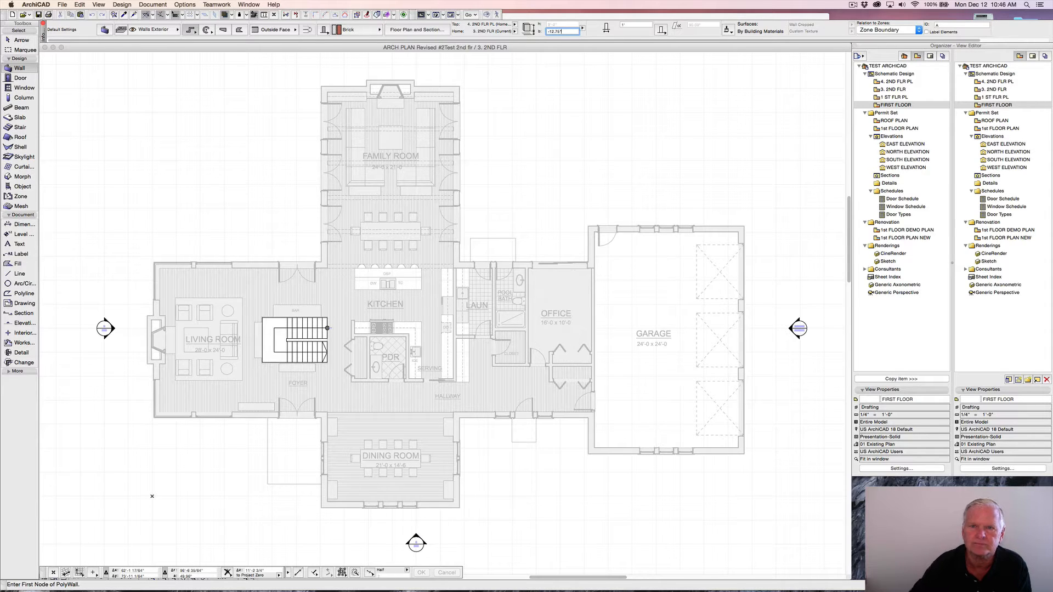
{"action": "key", "text": "Return"}
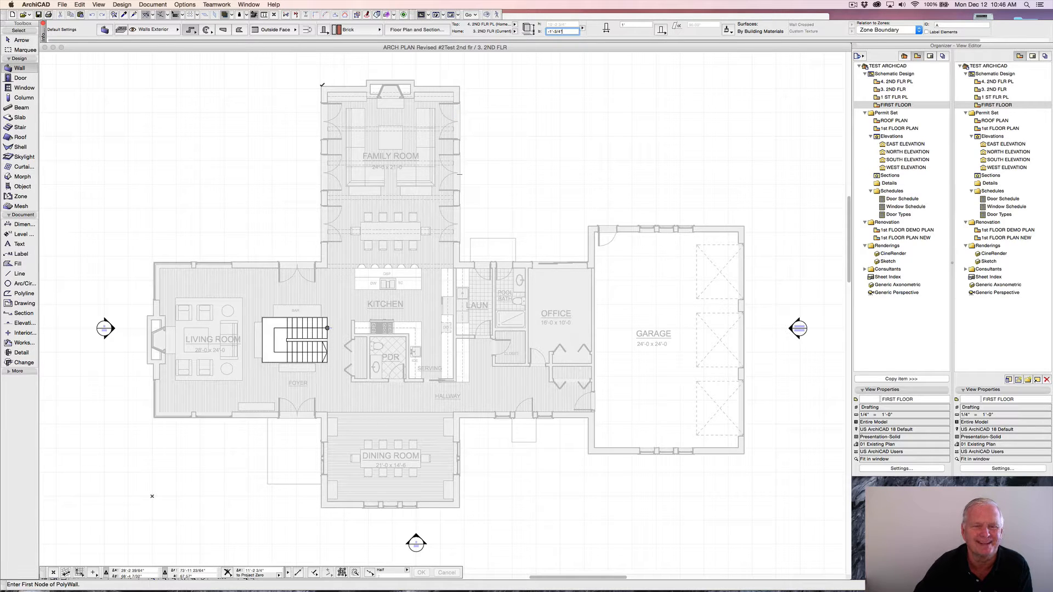
{"action": "left_click", "coordinate": [322, 85]}
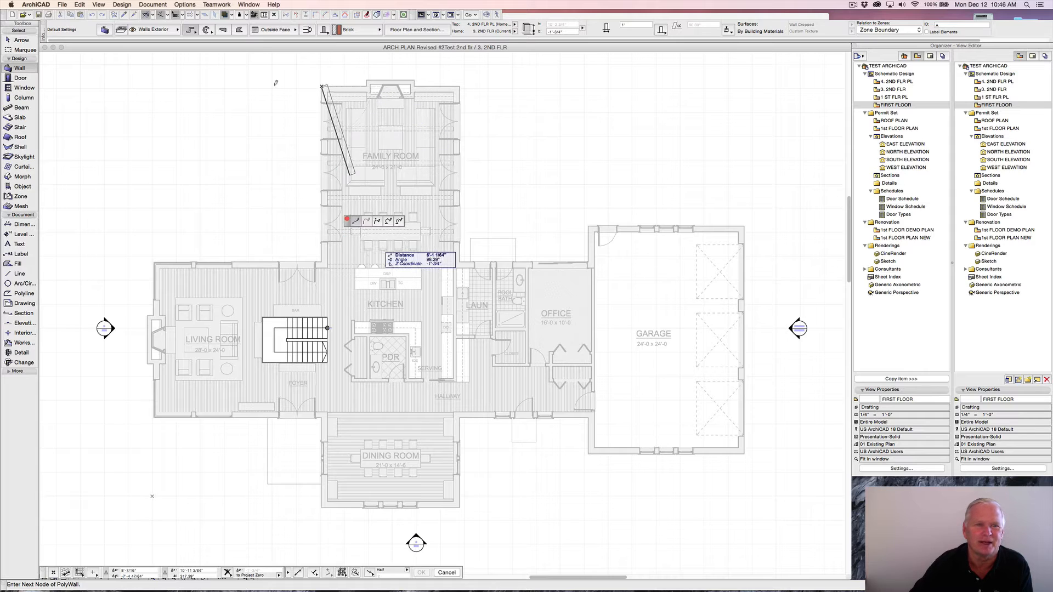
{"action": "left_click", "coordinate": [193, 30]}
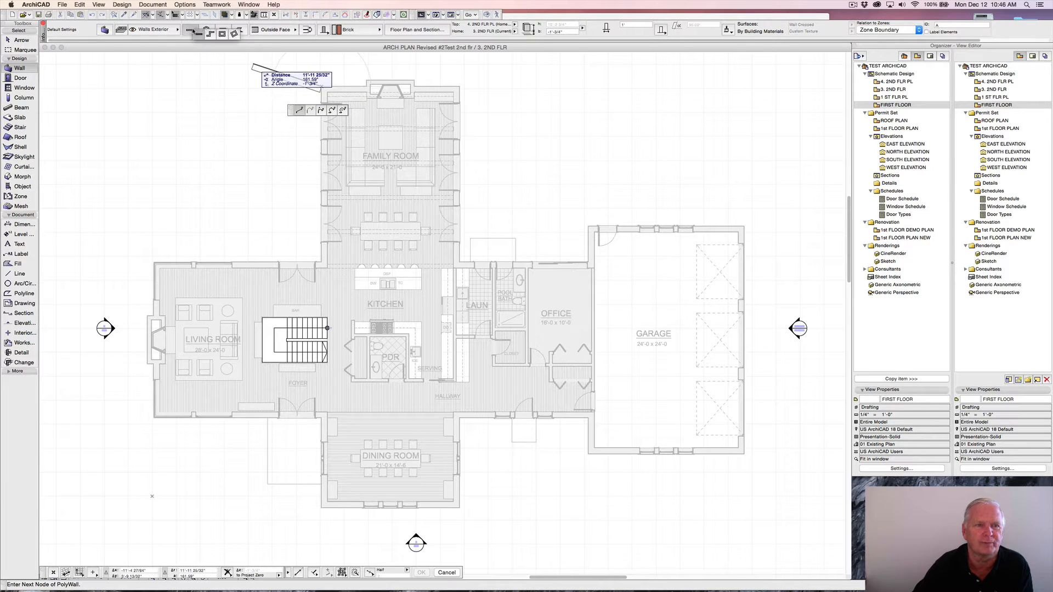
{"action": "left_click", "coordinate": [224, 35]}
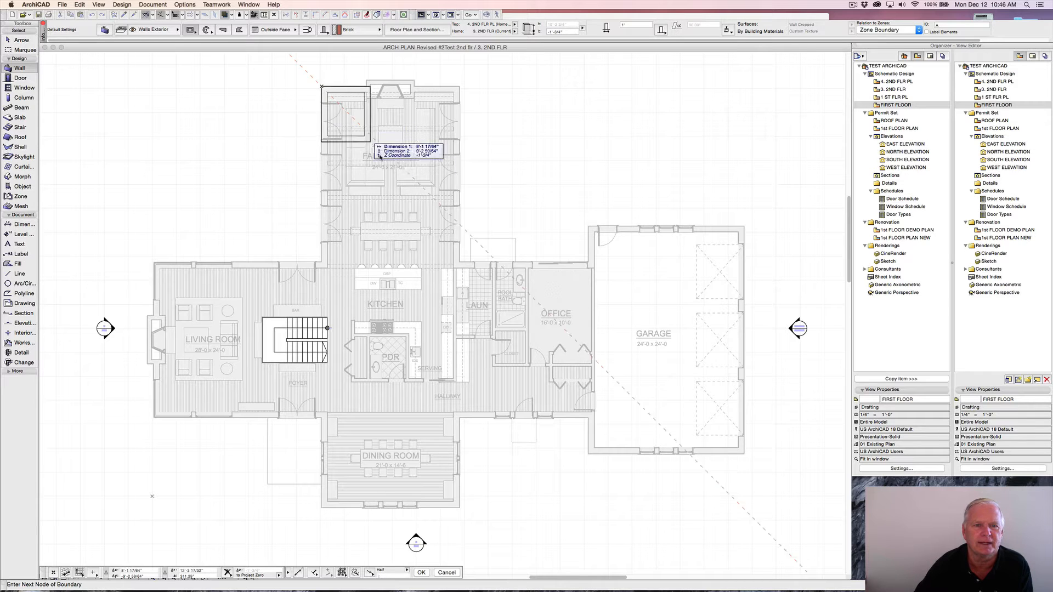
{"action": "left_click", "coordinate": [459, 504]}
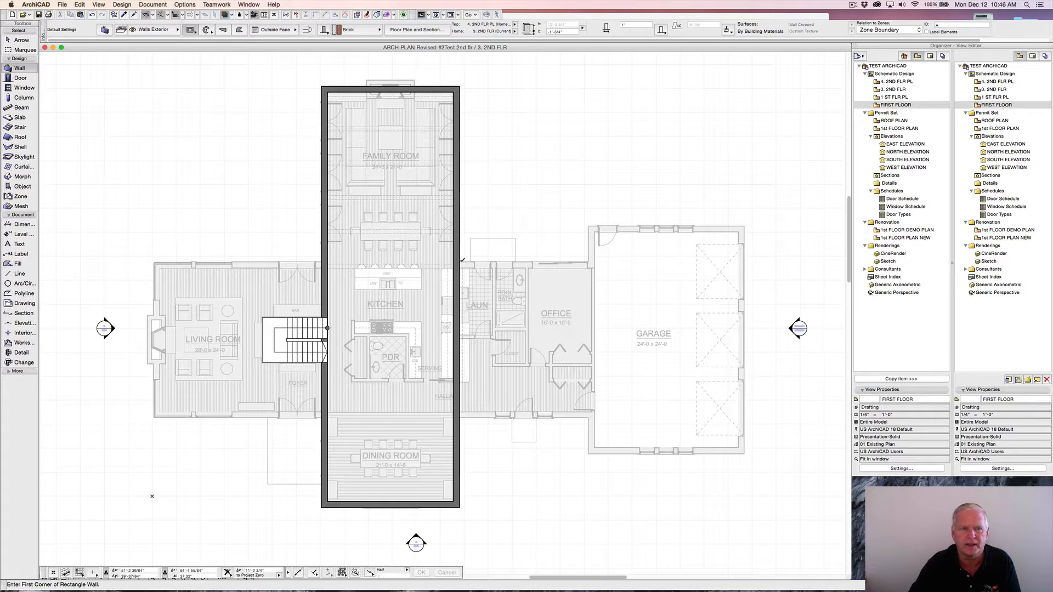
- Draw a chained exterior wall around the laundry and office wing outline, starting and ending at the central wing's wall
{"action": "left_click", "coordinate": [192, 31]}
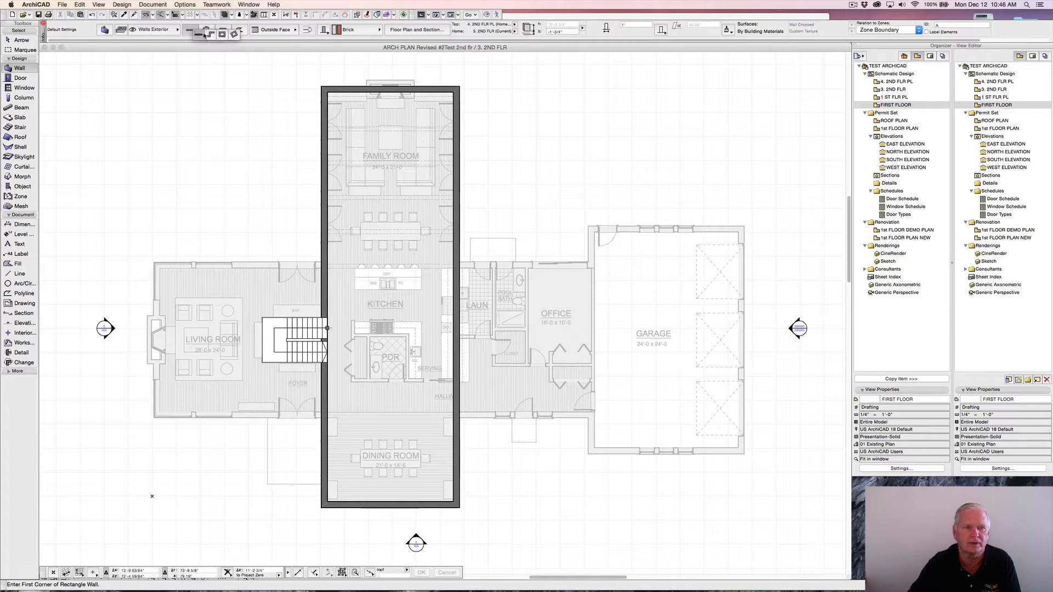
{"action": "left_click", "coordinate": [210, 34]}
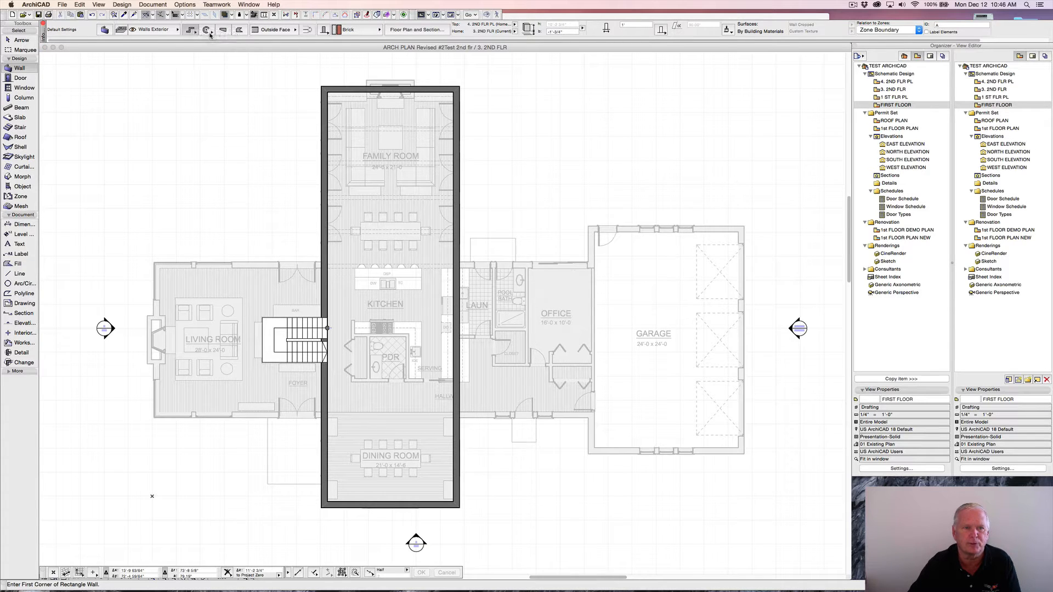
{"action": "left_click", "coordinate": [459, 262]}
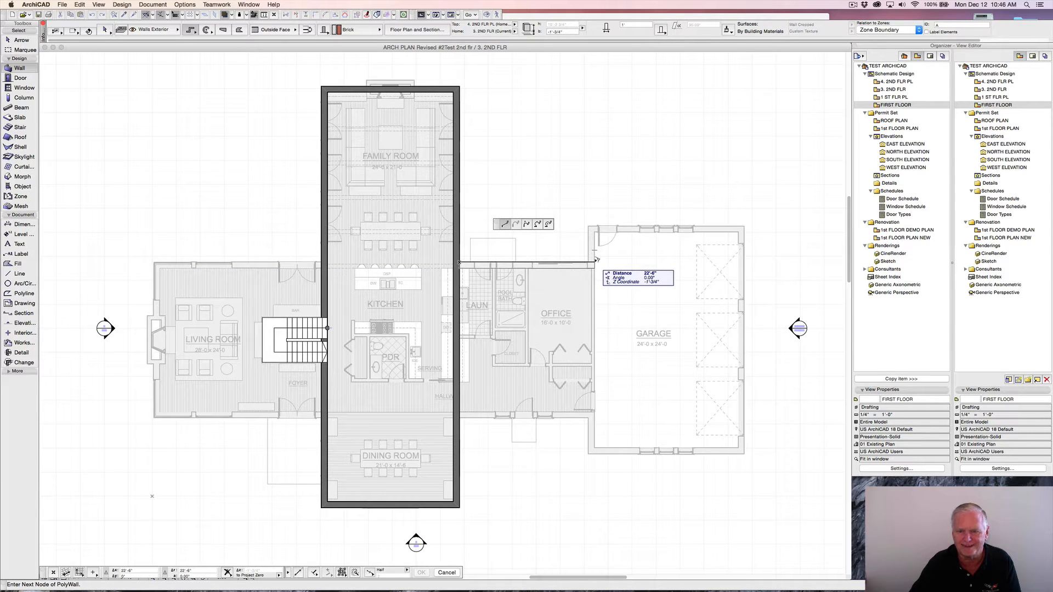
{"action": "left_click", "coordinate": [596, 263]}
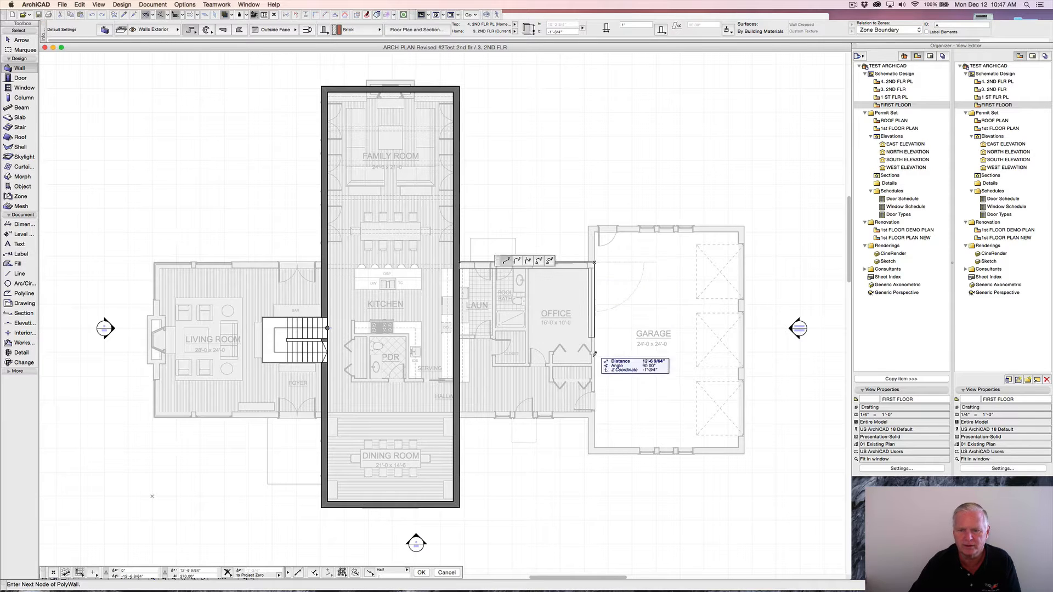
{"action": "left_click", "coordinate": [592, 417]}
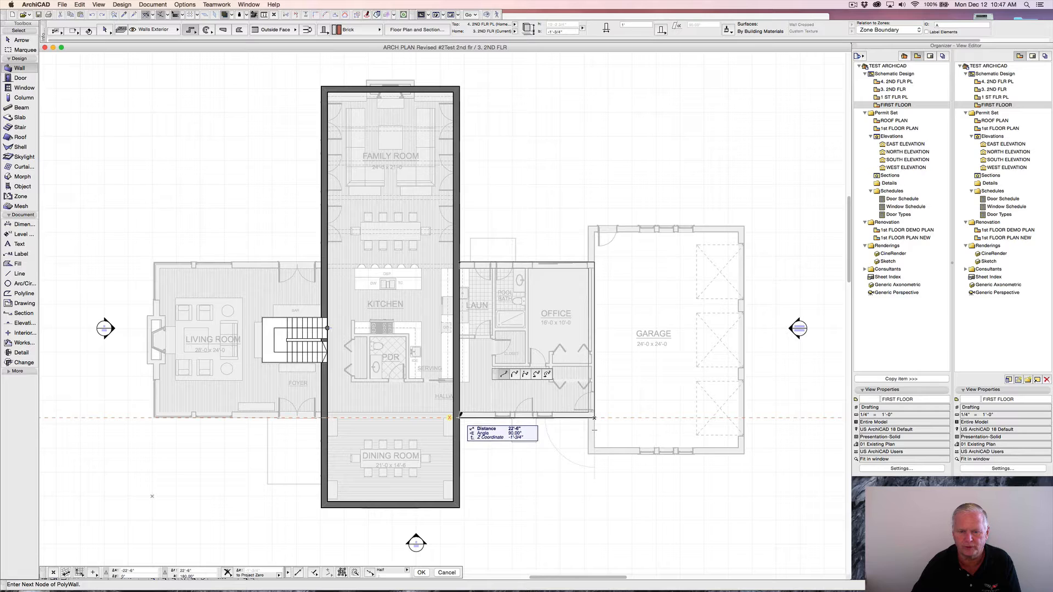
{"action": "double_click", "coordinate": [459, 417]}
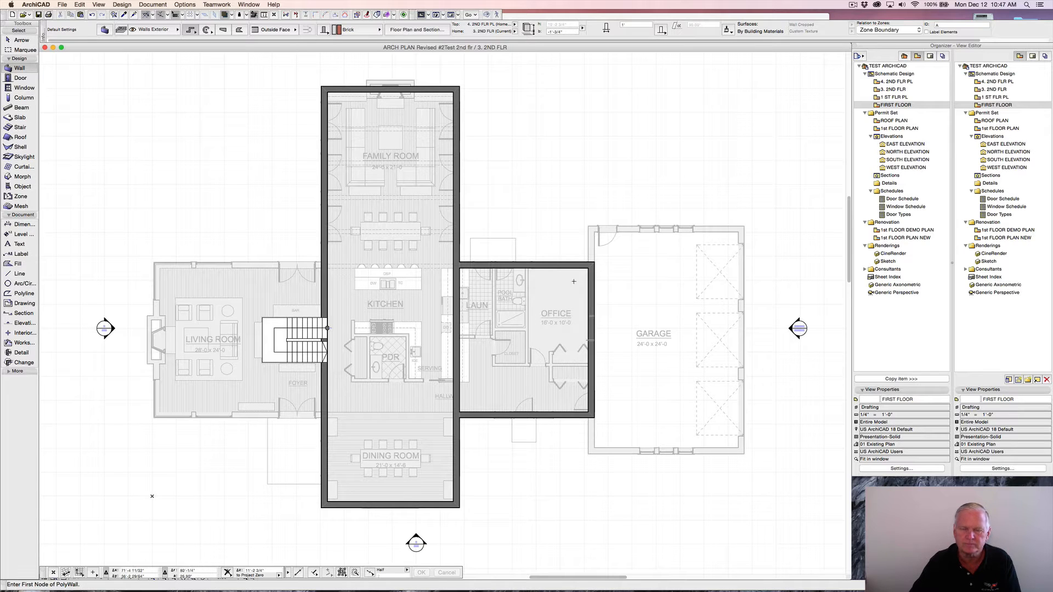
{"action": "scroll", "coordinate": [591, 287], "scroll_direction": "up", "scroll_amount": 5}
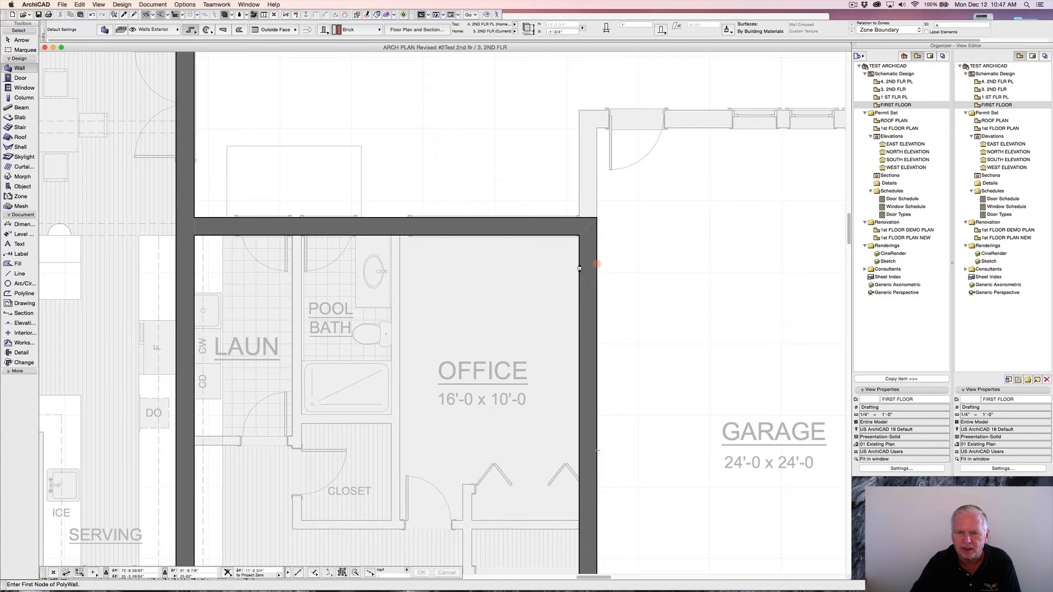
{"action": "left_click", "coordinate": [600, 265], "text": "shift"}
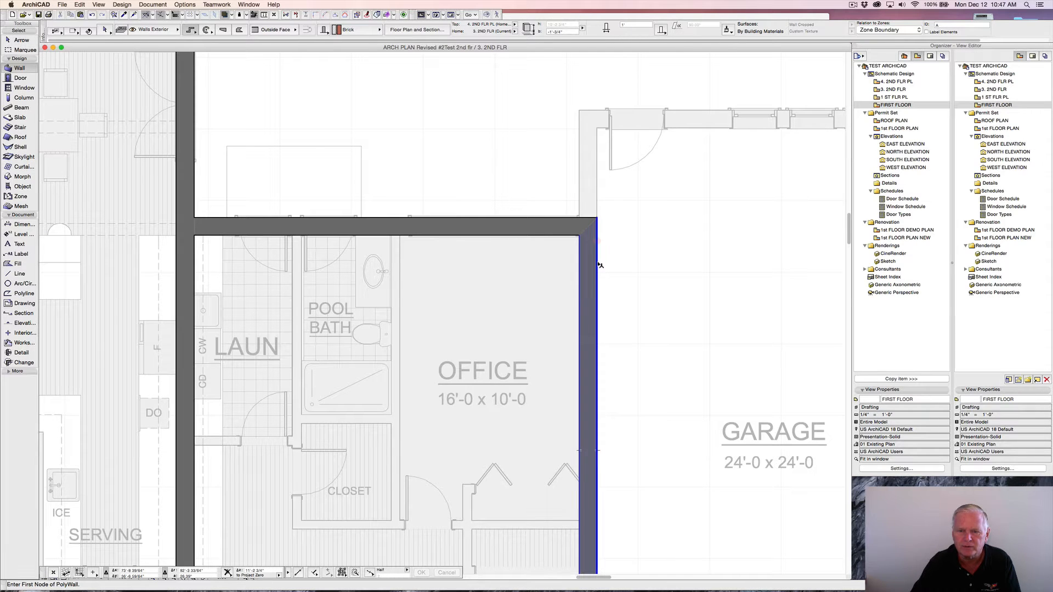
{"action": "left_click", "coordinate": [600, 265], "text": "shift"}
{"action": "scroll", "coordinate": [582, 265], "scroll_direction": "down", "scroll_amount": 4}
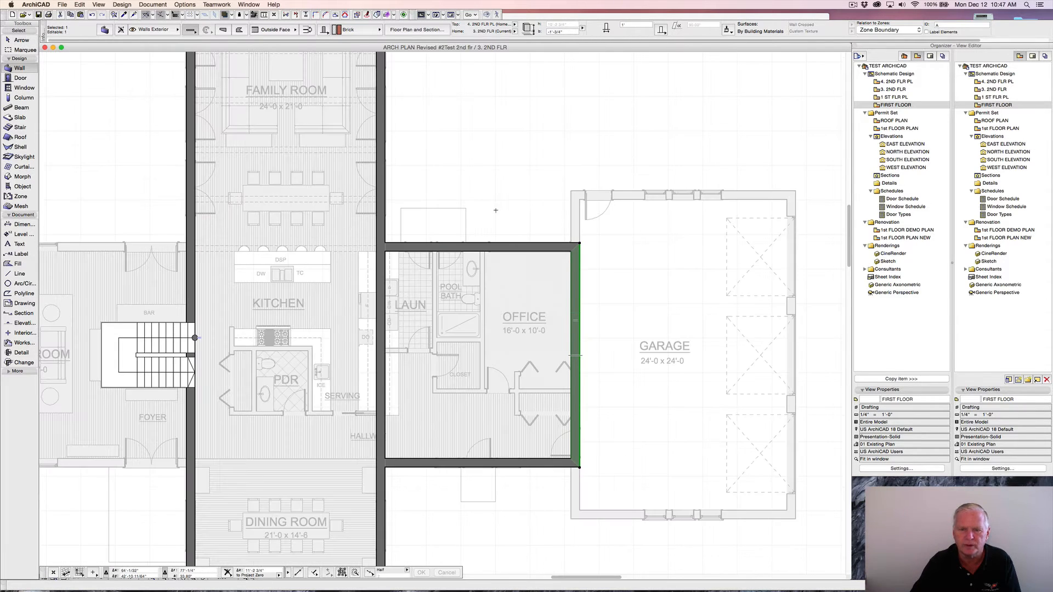
{"action": "key", "text": "Escape"}
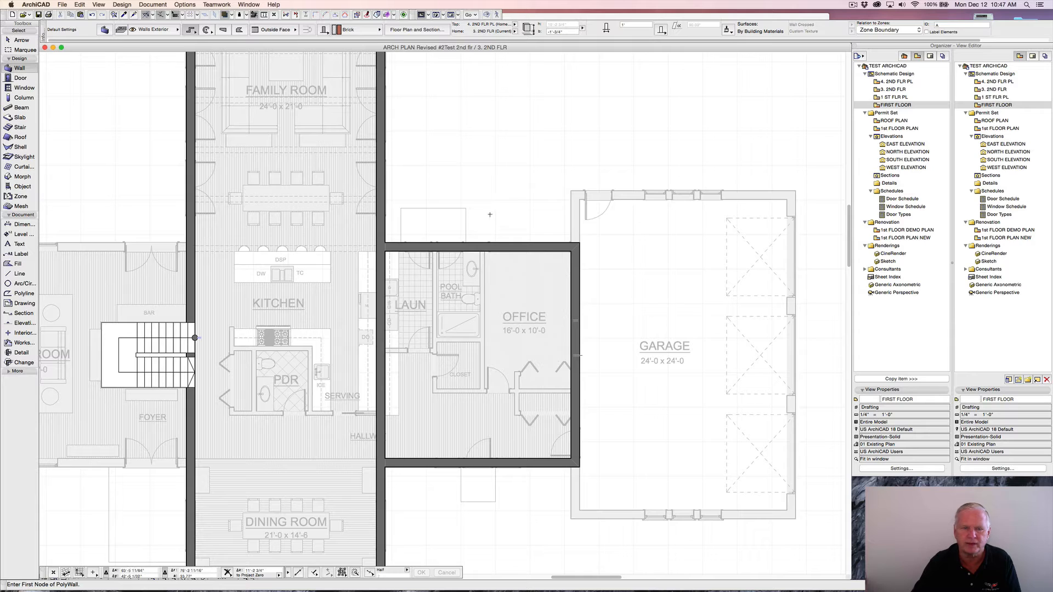
- Marquee the garage-side end of the office wing and stretch its walls 6" toward the garage
{"action": "left_click", "coordinate": [21, 50]}
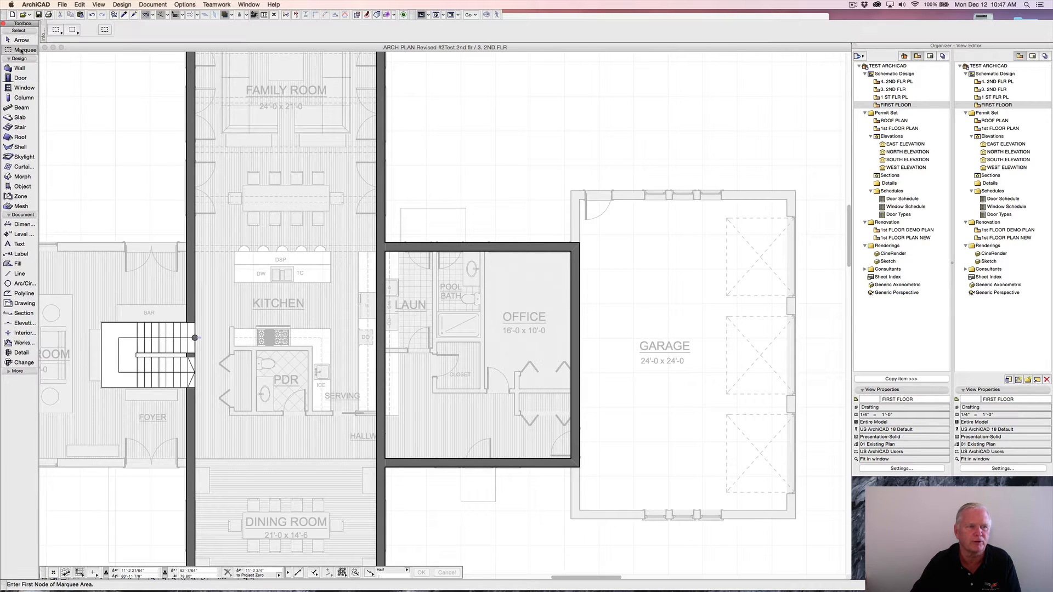
{"action": "left_click", "coordinate": [534, 219]}
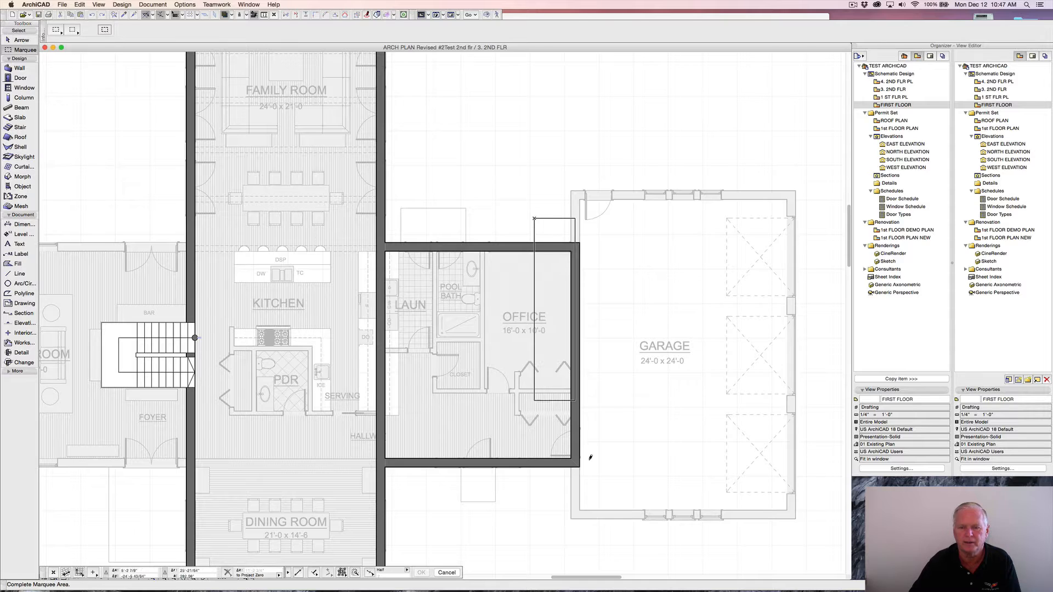
{"action": "left_click", "coordinate": [609, 489]}
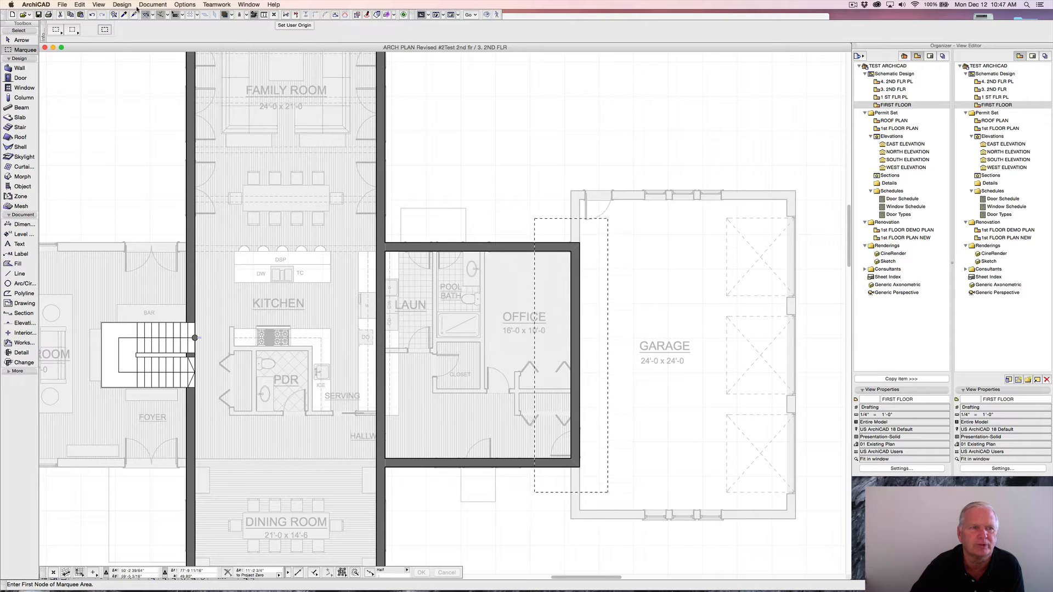
{"action": "left_click", "coordinate": [80, 5]}
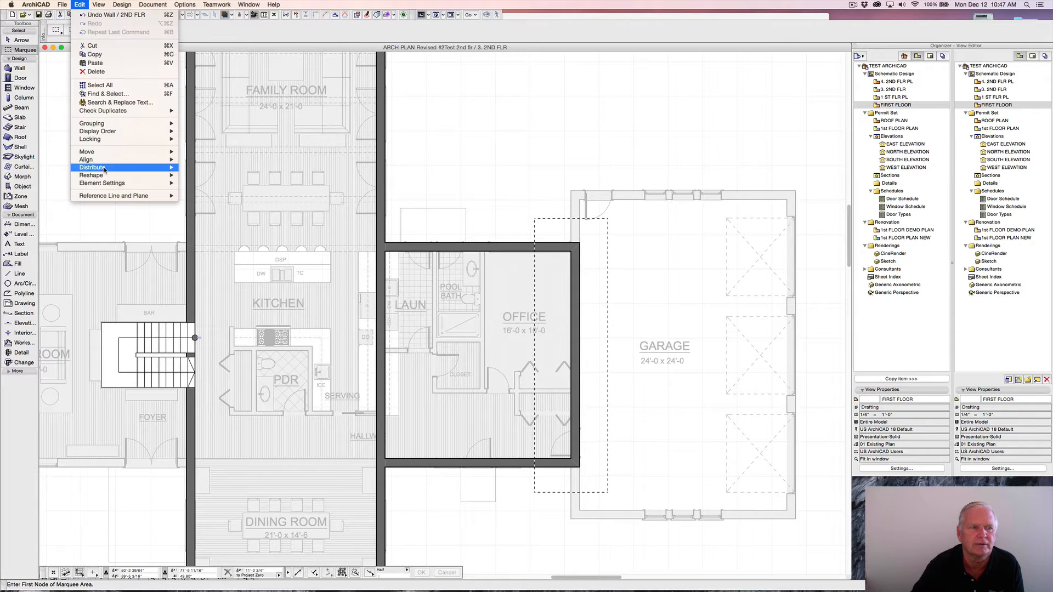
{"action": "mouse_move", "coordinate": [105, 175]}
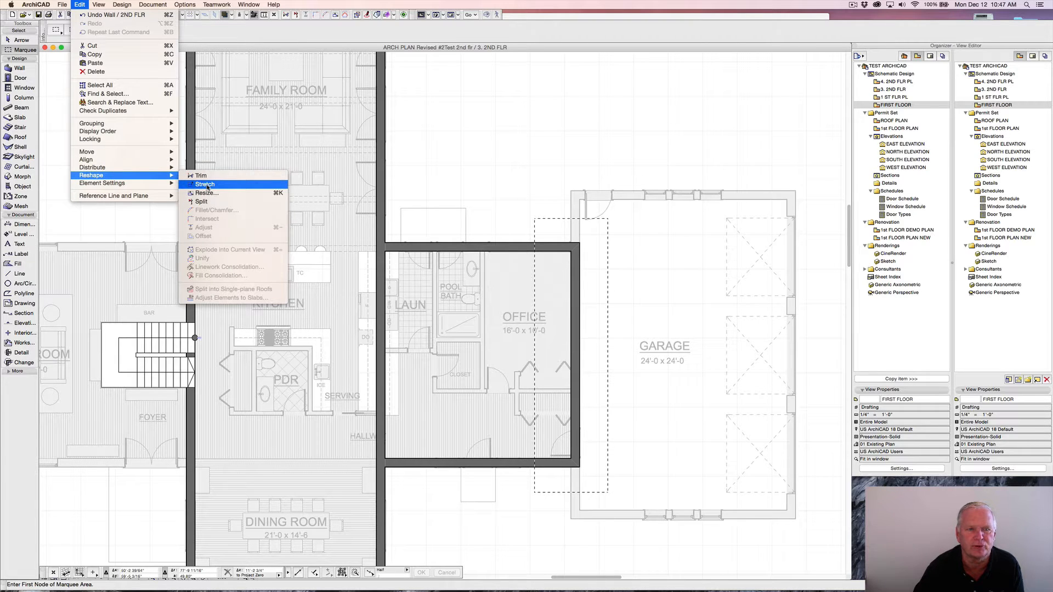
{"action": "left_click", "coordinate": [207, 186]}
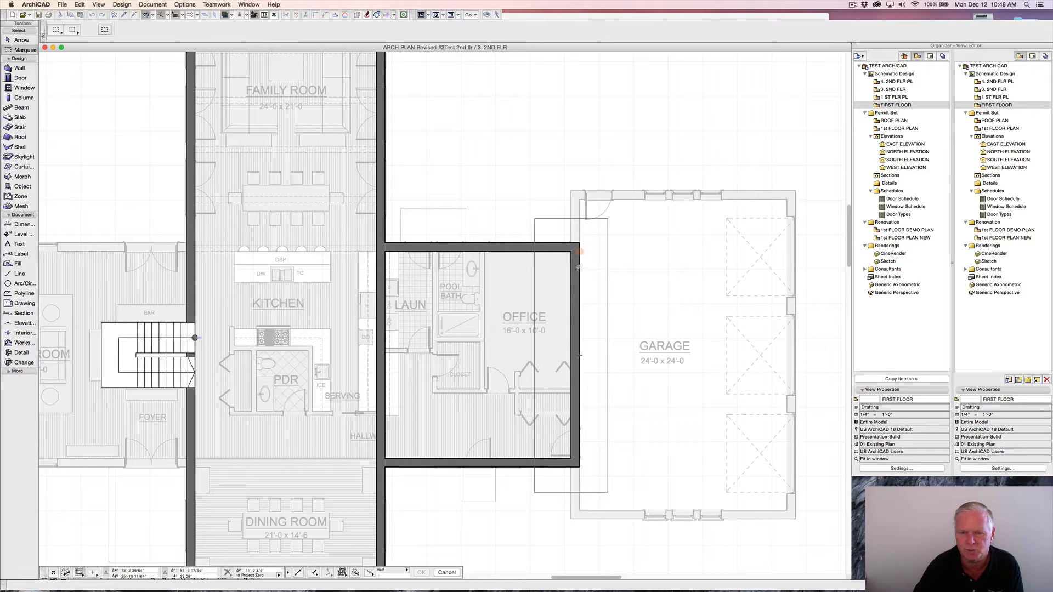
{"action": "left_click", "coordinate": [555, 272]}
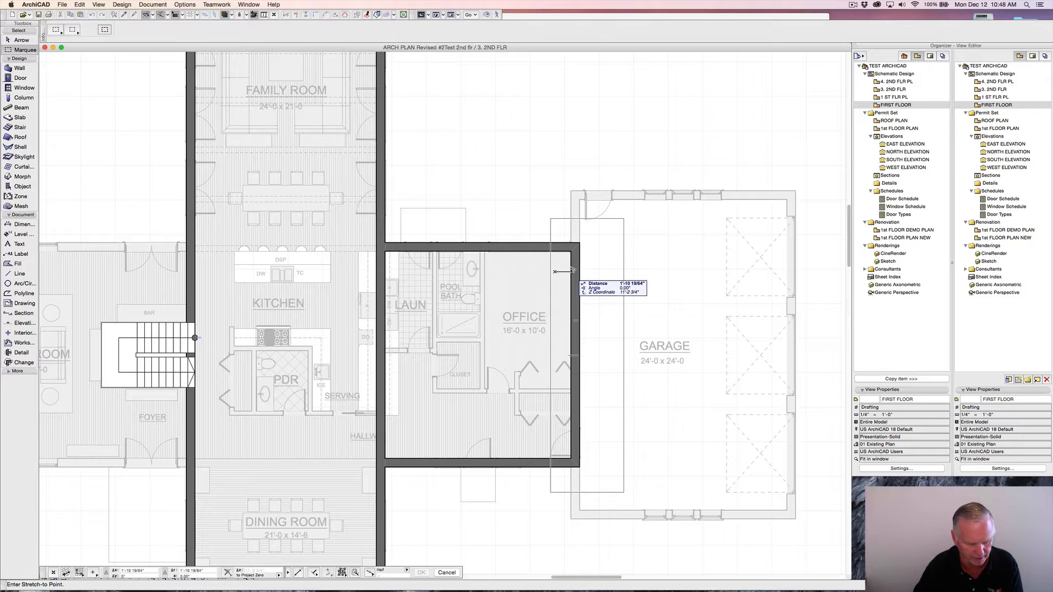
{"action": "type", "text": "6"}
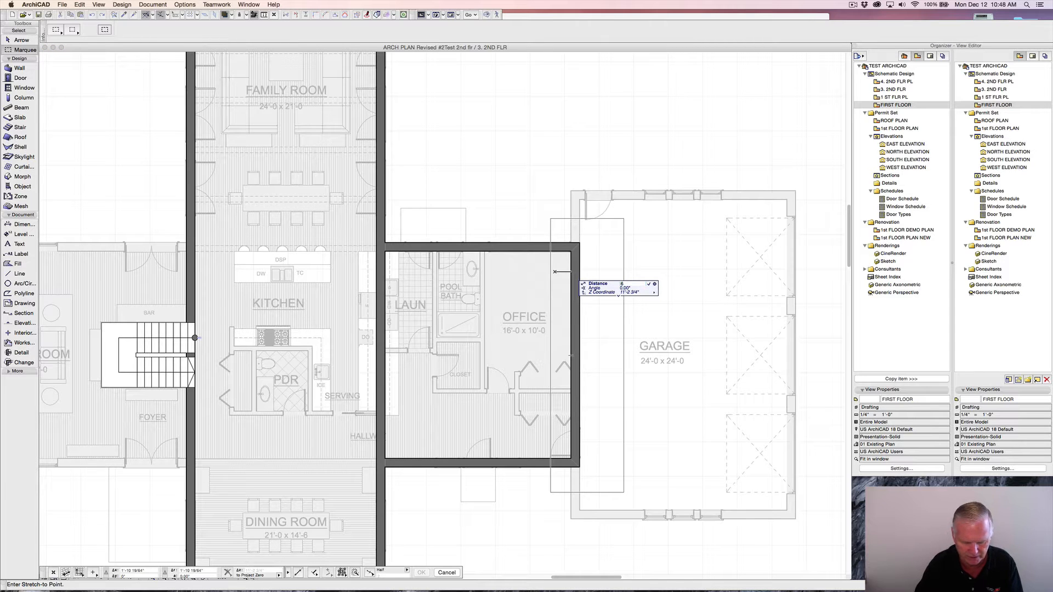
{"action": "key", "text": "Return"}
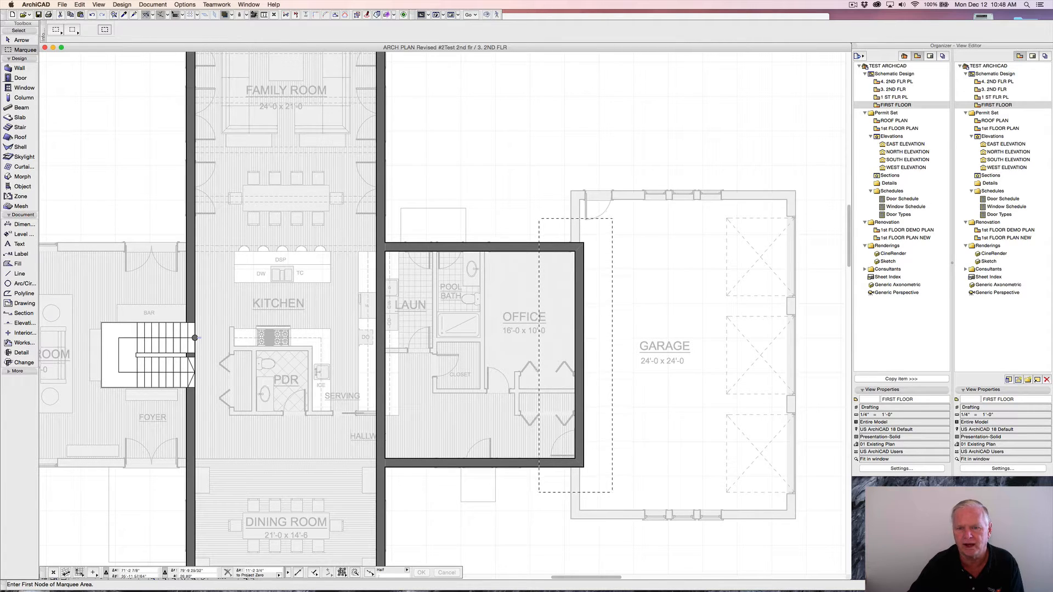
{"action": "key", "text": "super+h"}
{"action": "left_click", "coordinate": [598, 242]}
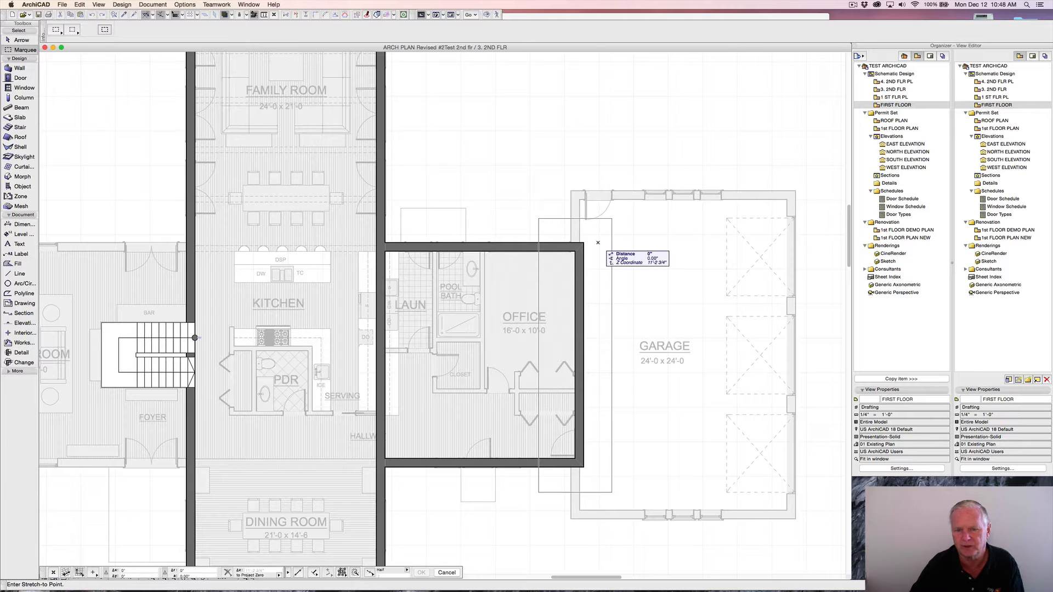
{"action": "key", "text": "Escape"}
{"action": "key", "text": "Escape"}
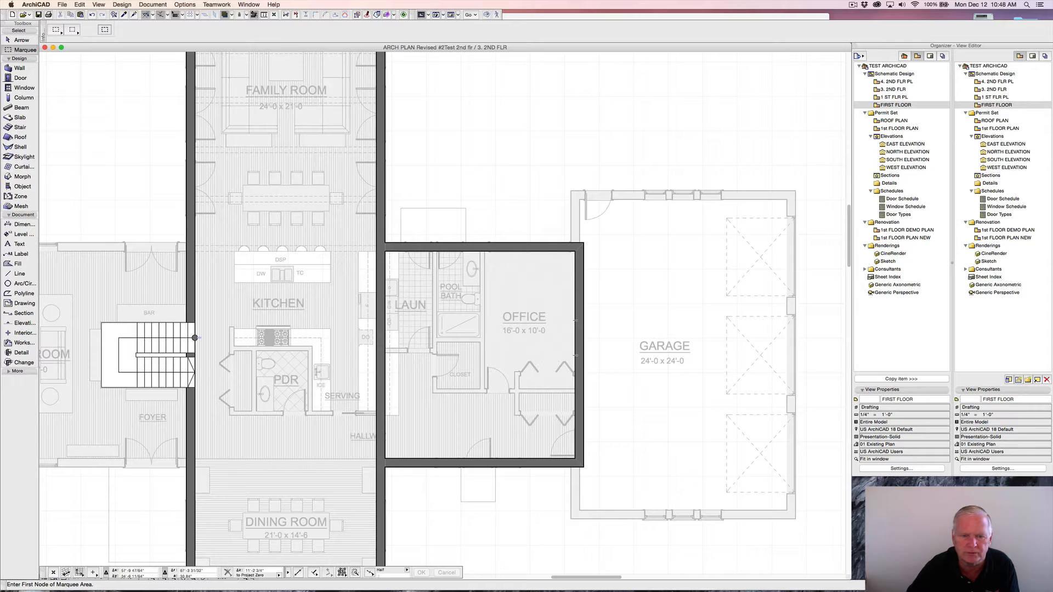
- Place a guide line 24' in from the inside face of the family room's fireplace wall
{"action": "scroll", "coordinate": [430, 286], "scroll_direction": "up", "scroll_amount": 1}
{"action": "middle_click_drag", "start_coordinate": [430, 286], "coordinate": [497, 353]}
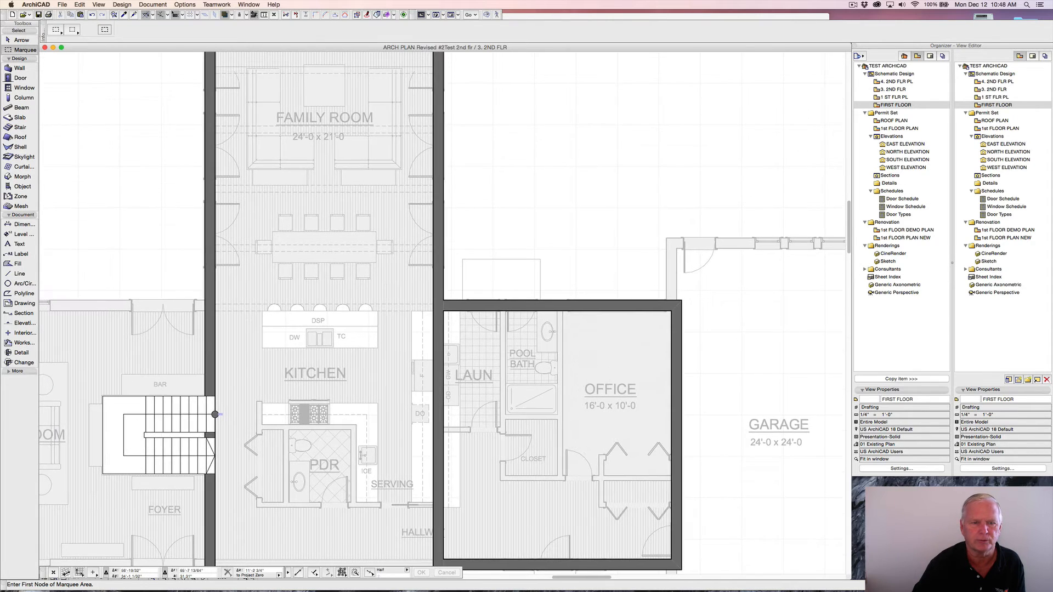
{"action": "scroll", "coordinate": [495, 356], "scroll_direction": "up", "scroll_amount": 1}
{"action": "scroll", "coordinate": [457, 274], "scroll_direction": "down", "scroll_amount": 2}
{"action": "scroll", "coordinate": [455, 274], "scroll_direction": "down", "scroll_amount": 1}
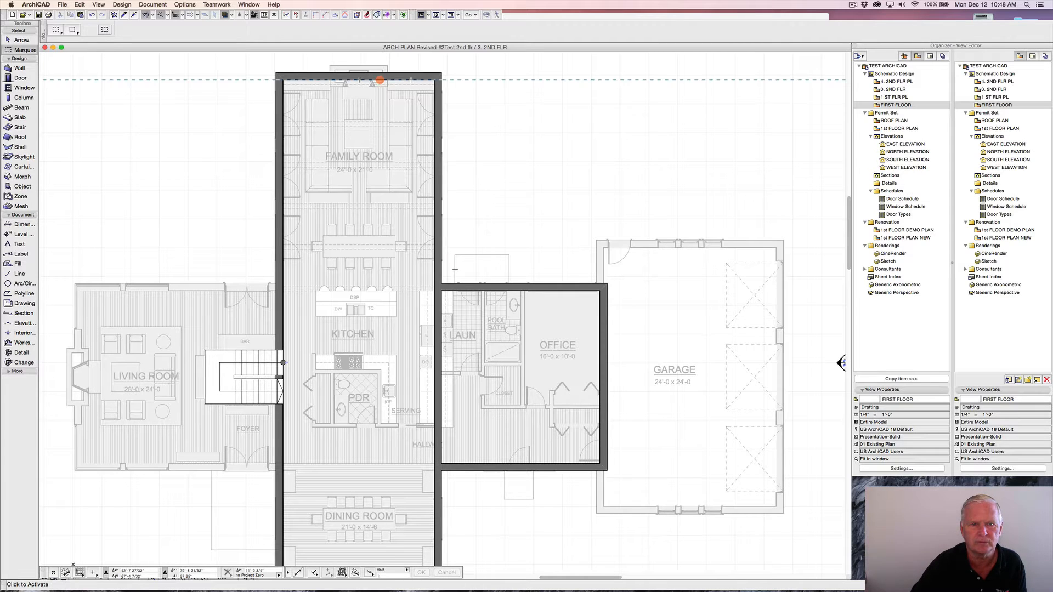
{"action": "left_click", "coordinate": [379, 80]}
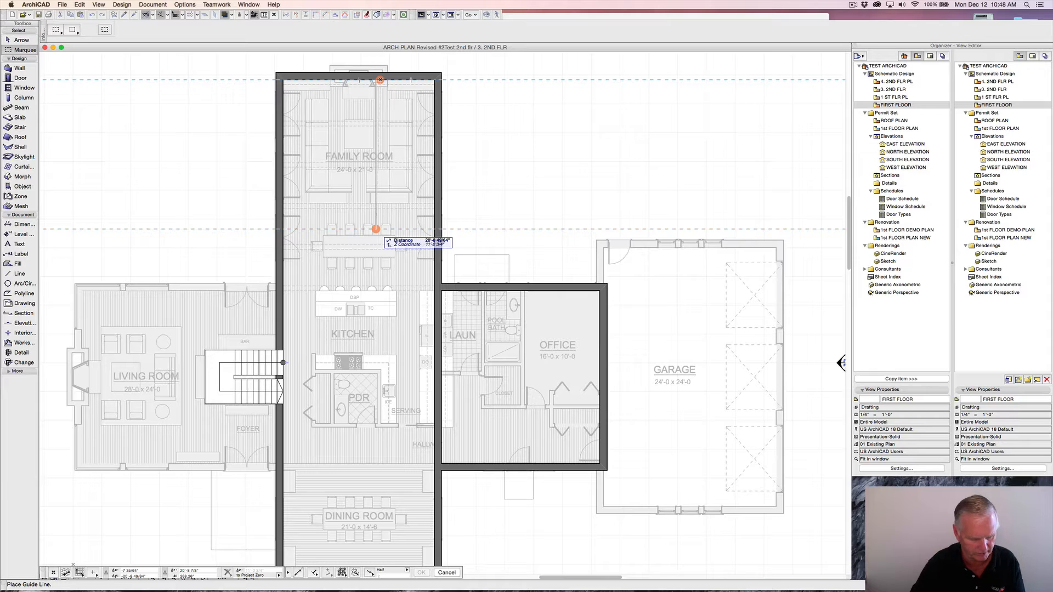
{"action": "type", "text": "24"}
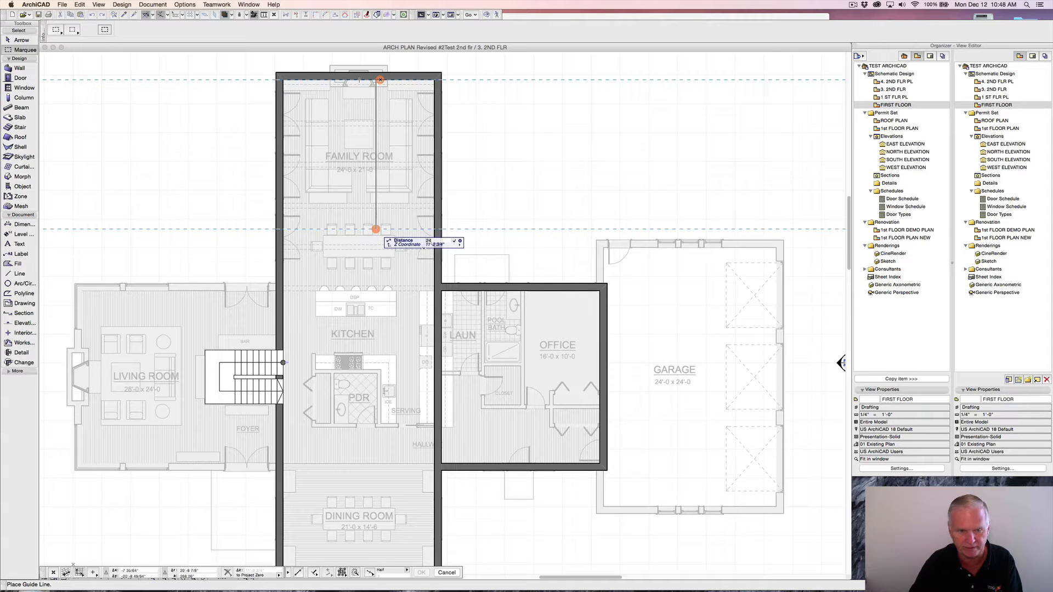
{"action": "key", "text": "Return"}
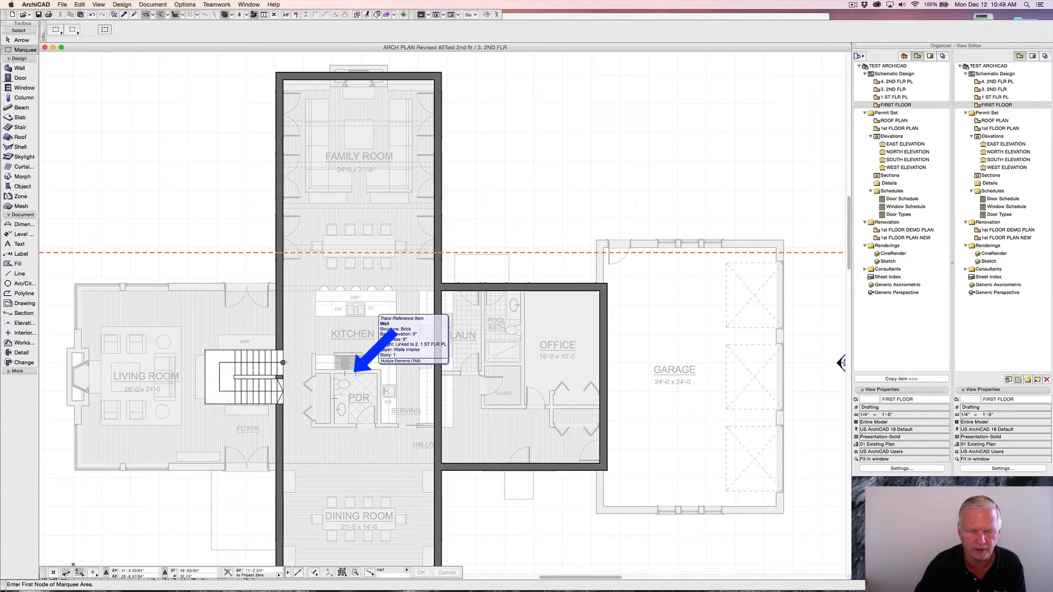
- Pick up the settings of the first-floor powder room's interior wall and draw a 21' wall across the central wing along the guide line
{"action": "left_click", "coordinate": [355, 372], "text": "alt"}
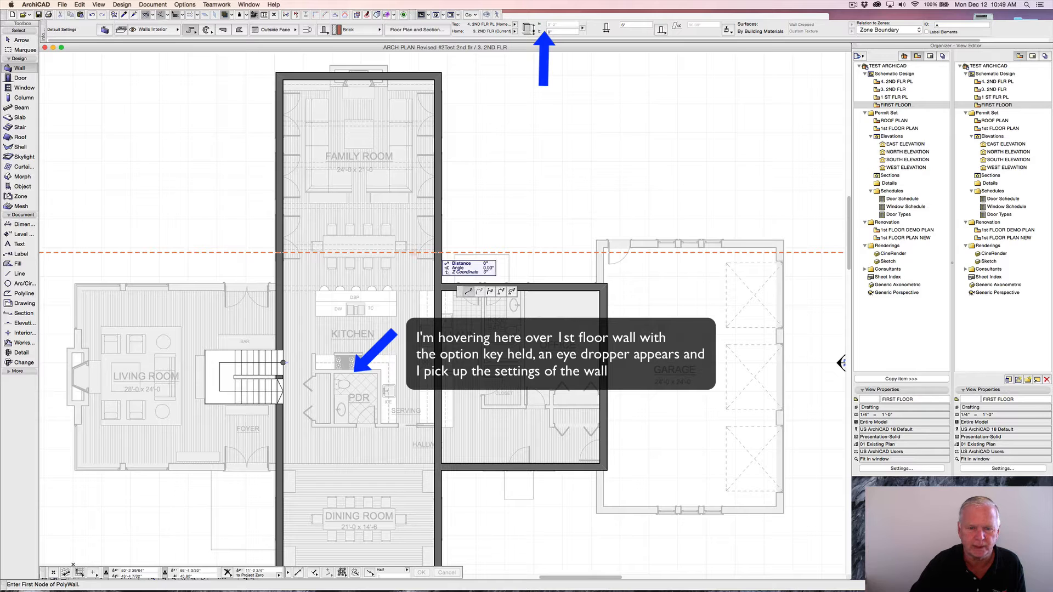
{"action": "left_click", "coordinate": [435, 253]}
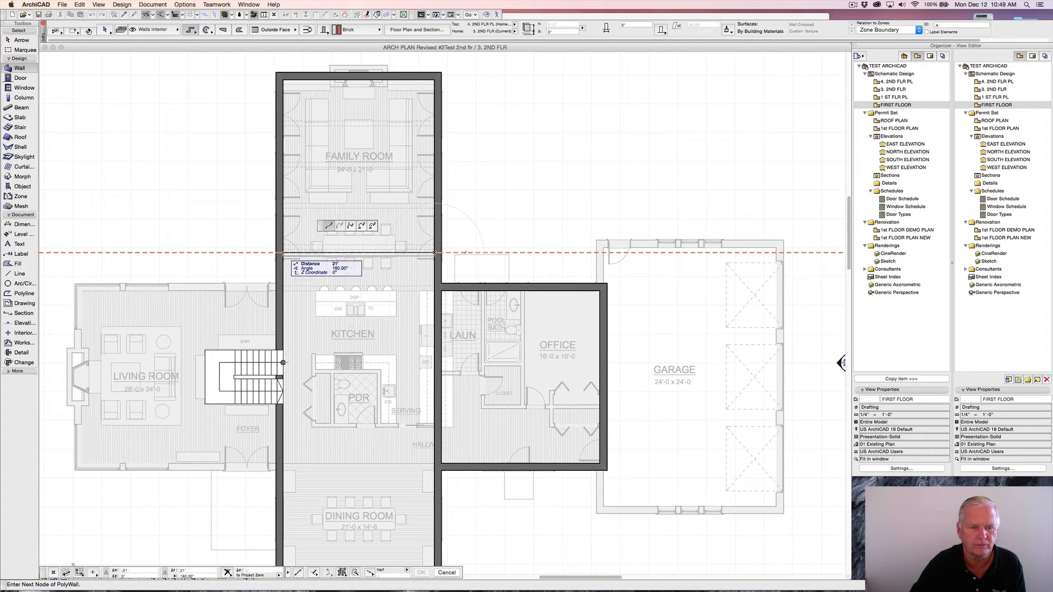
{"action": "left_click", "coordinate": [283, 253]}
{"action": "key", "text": "Return"}
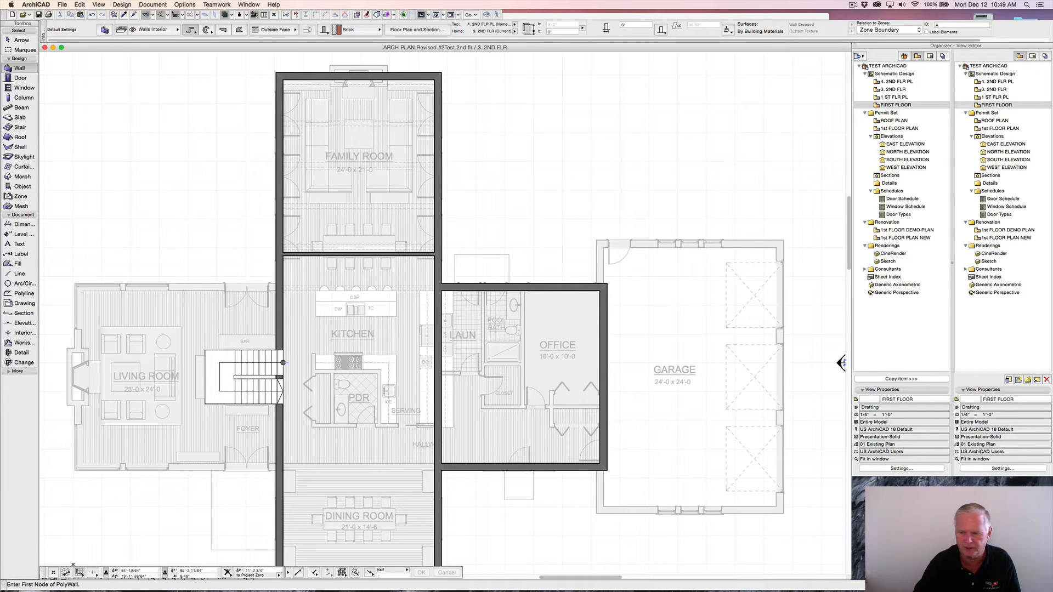
- Check the second-floor sketch and draw an interior wall across the central wing on the dining room line, flush with the office wing wall's inside face
{"action": "key", "text": "super+Tab"}
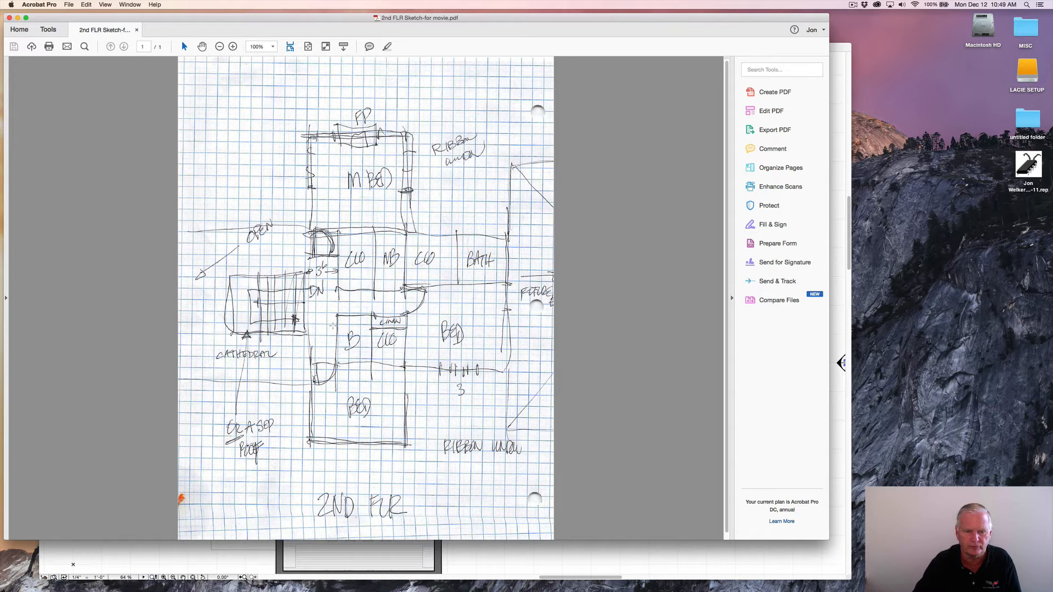
{"action": "left_click", "coordinate": [549, 572]}
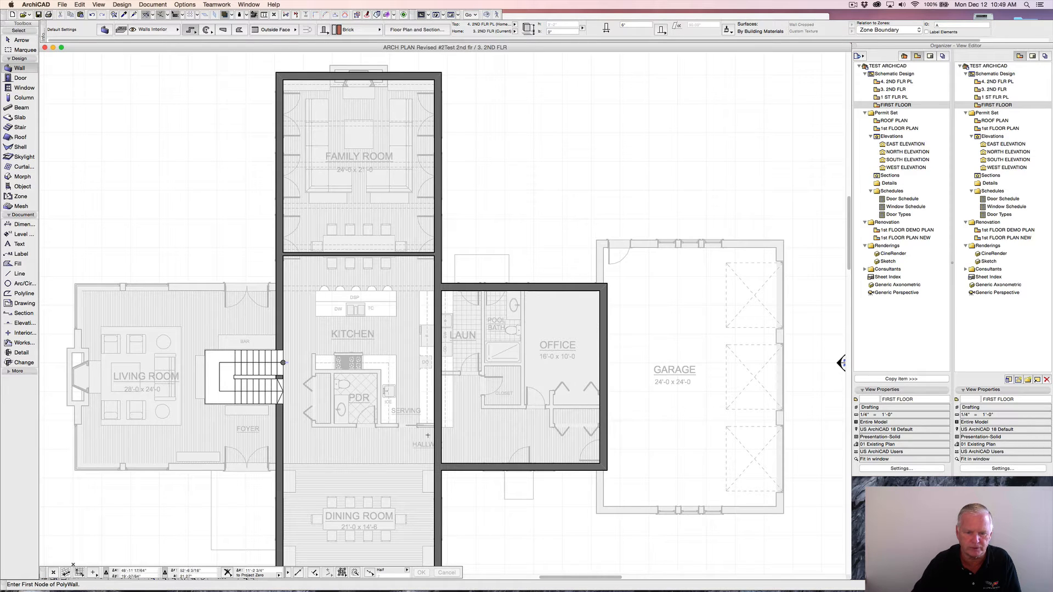
{"action": "left_click", "coordinate": [433, 464]}
{"action": "left_click", "coordinate": [434, 464]}
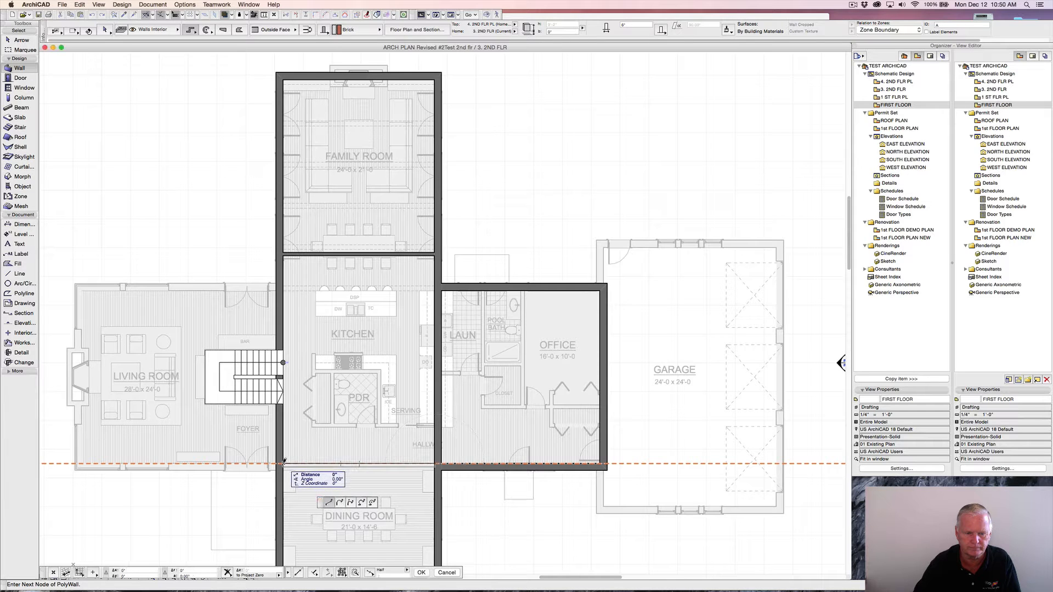
{"action": "double_click", "coordinate": [284, 464]}
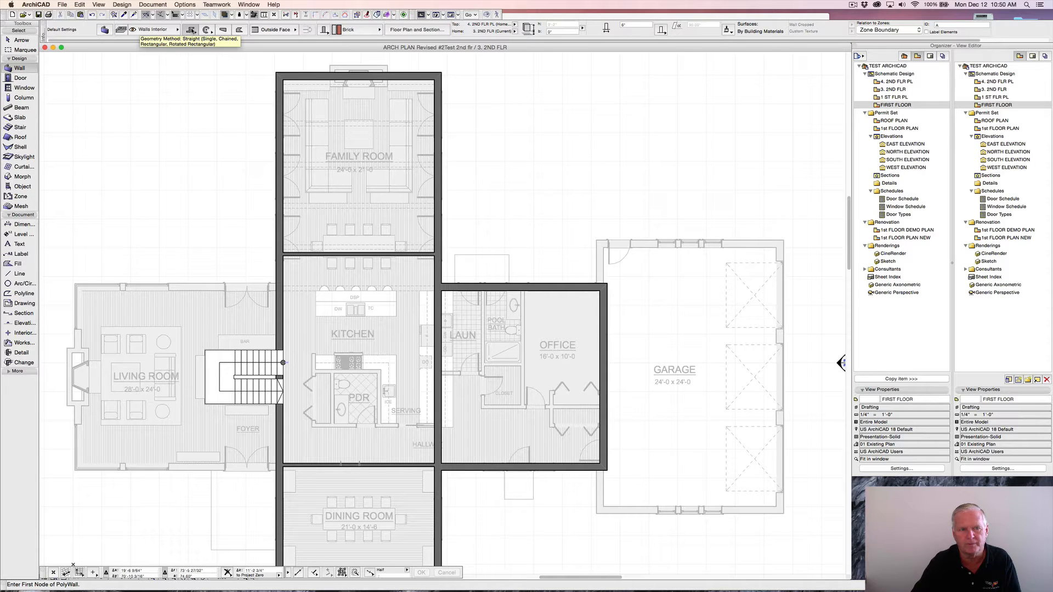
- Change the wall geometry method from chained to single straight walls
{"action": "left_click", "coordinate": [192, 30]}
{"action": "left_click", "coordinate": [193, 31]}
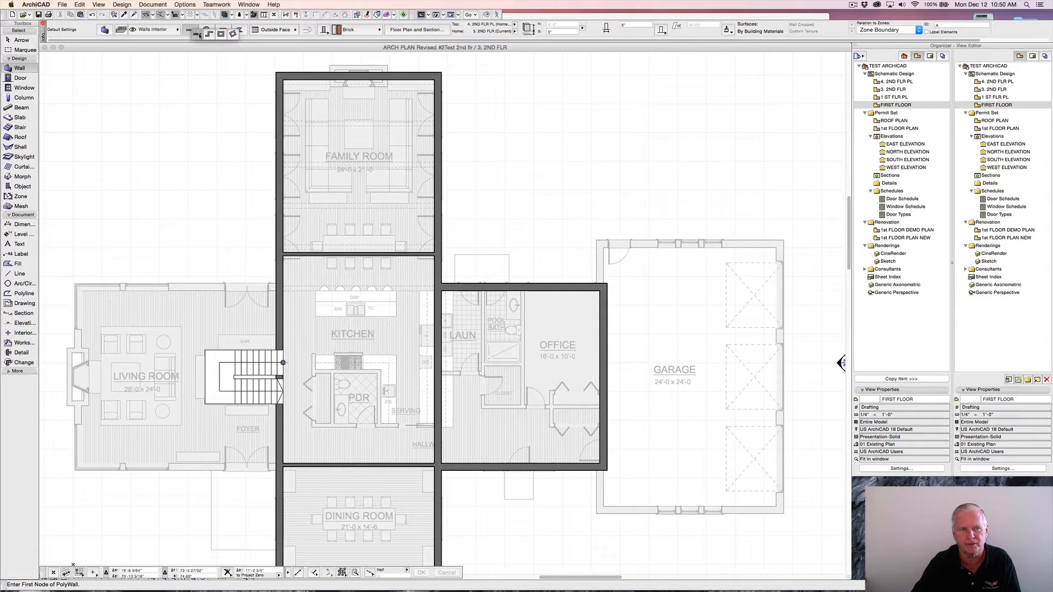
{"action": "left_click", "coordinate": [199, 34]}
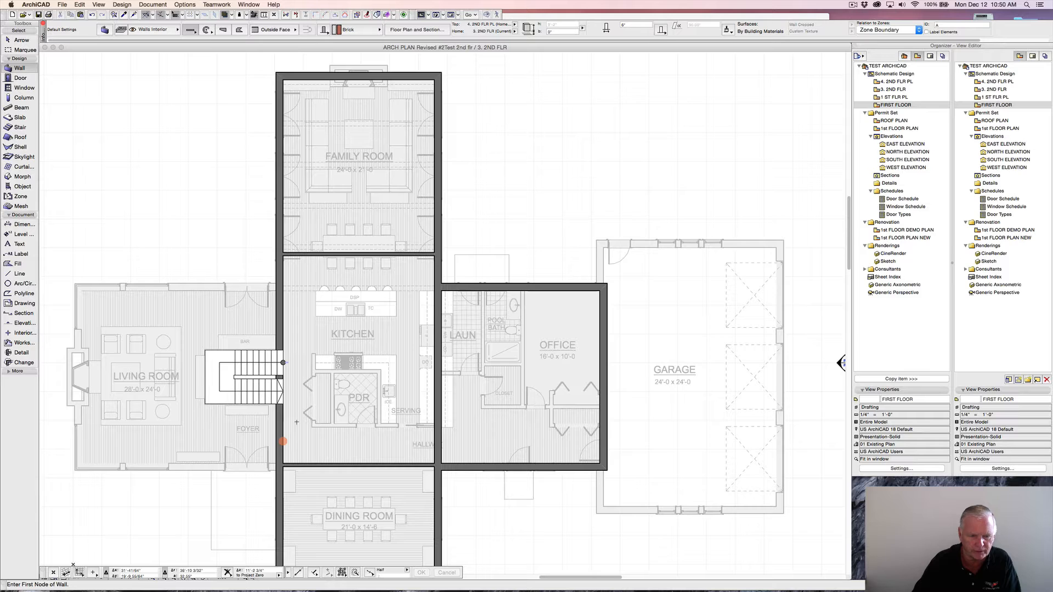
- Measure the hall width beside the powder room and draw a wall about 4' in from the stair-side exterior wall, joining the two cross walls
{"action": "key", "text": "m"}
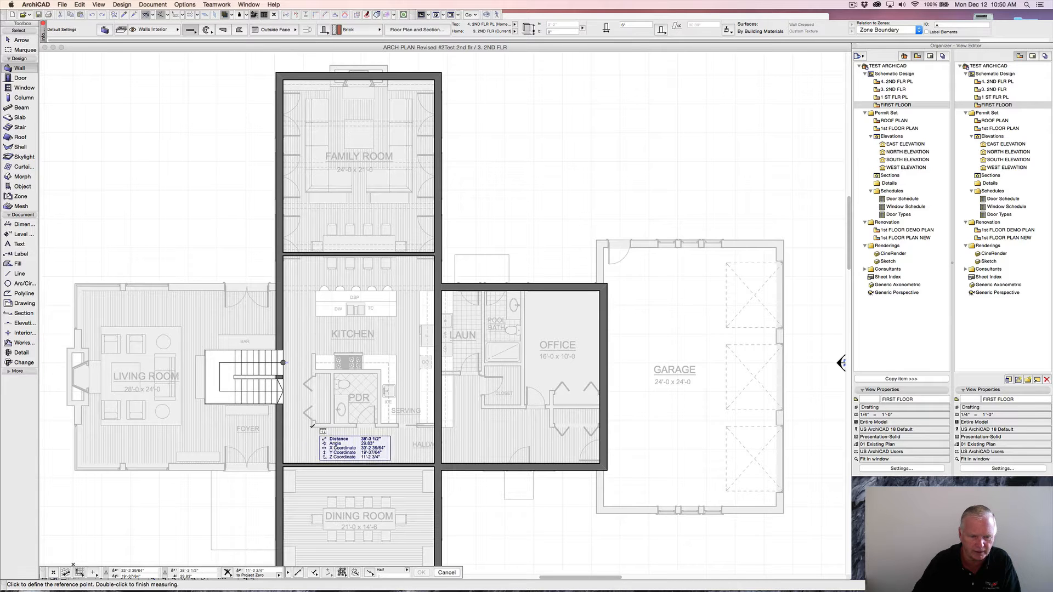
{"action": "left_click", "coordinate": [312, 429]}
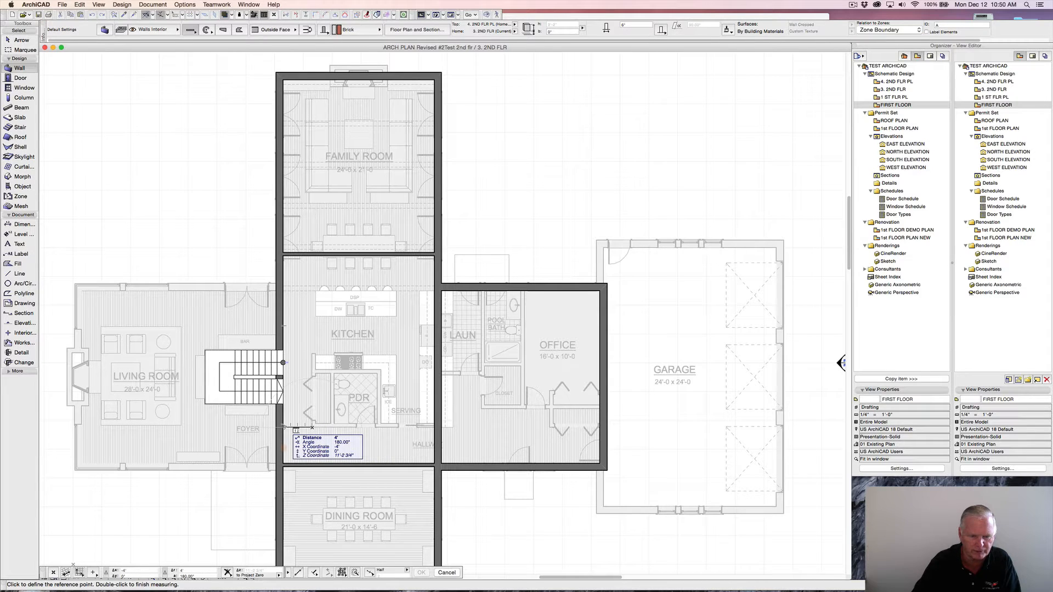
{"action": "key", "text": "Escape"}
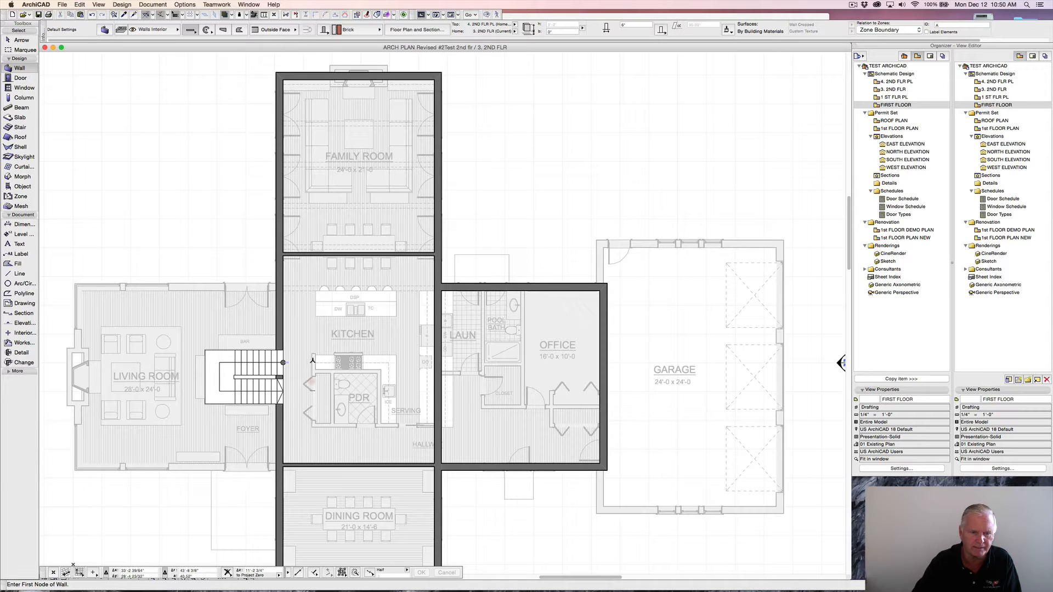
{"action": "left_click", "coordinate": [312, 255]}
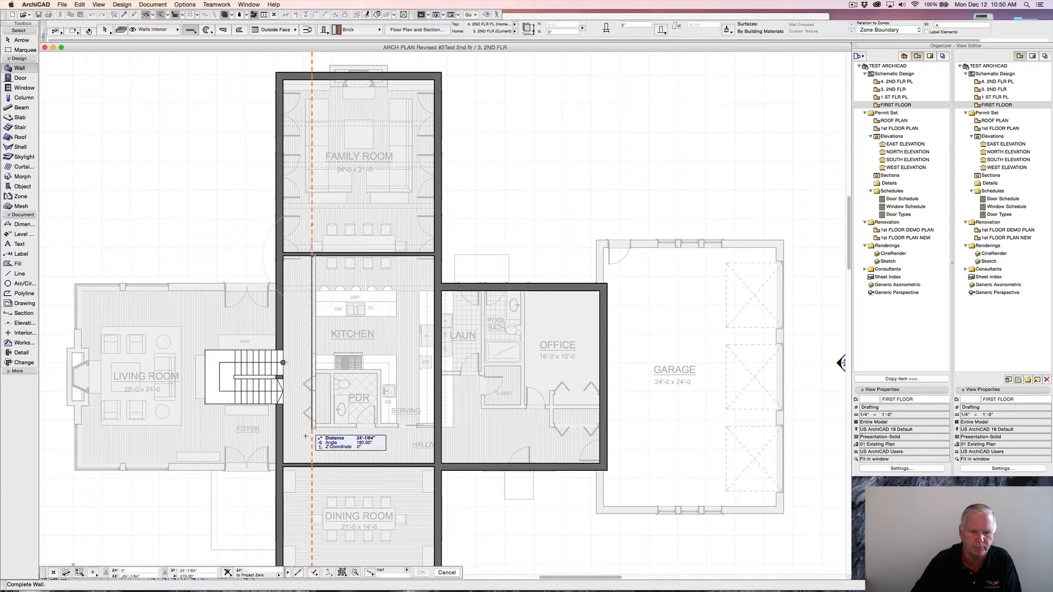
{"action": "left_click", "coordinate": [311, 464]}
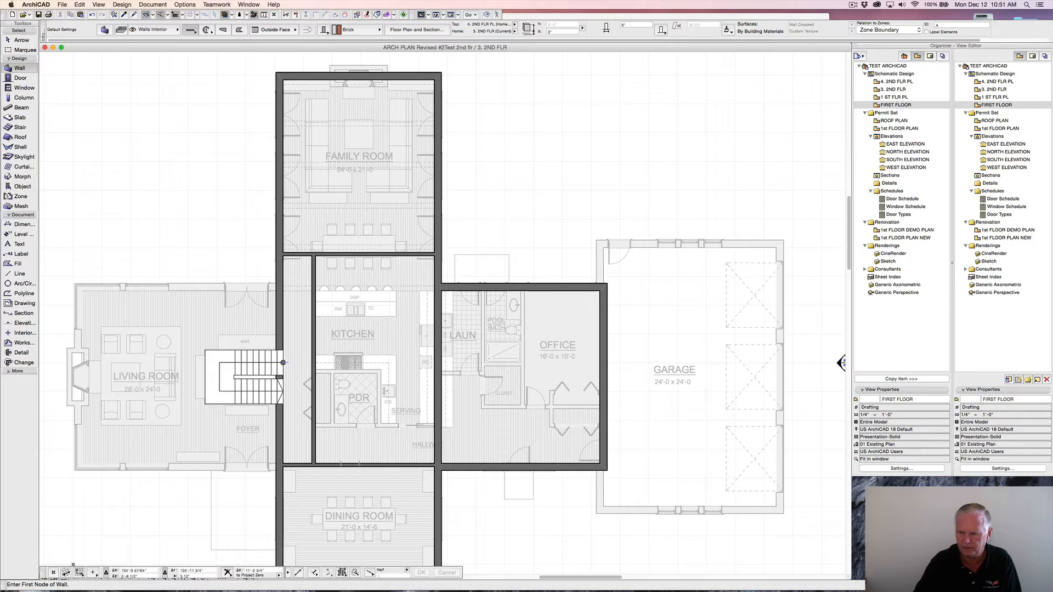
- Consult the sketch, place a guide line 10' in from the dining room cross wall, and draw a wall along it from the exterior wall to the hall wall
{"action": "key", "text": "super+Tab"}
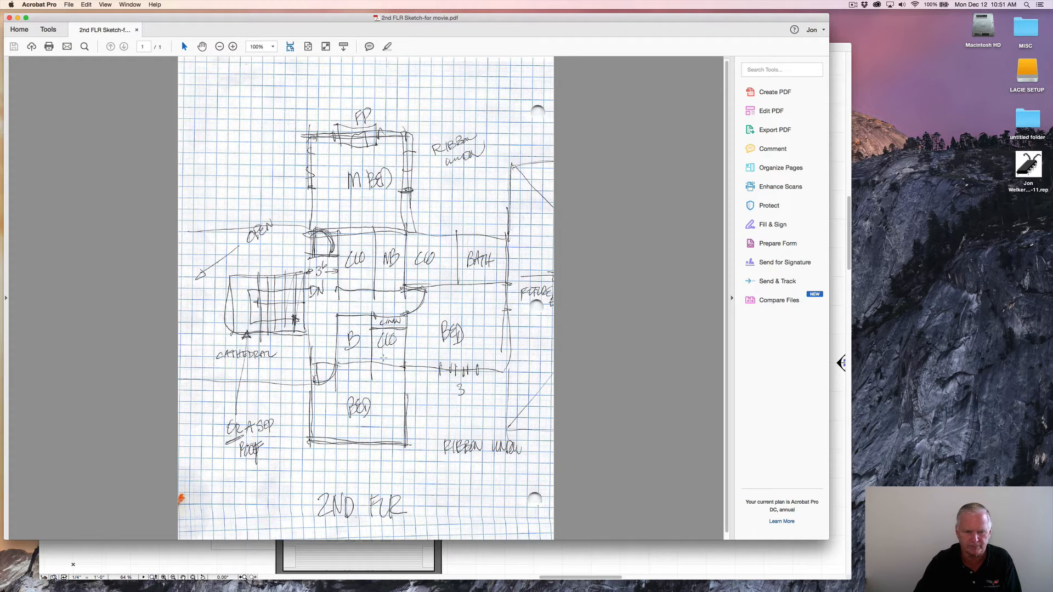
{"action": "left_click", "coordinate": [607, 547]}
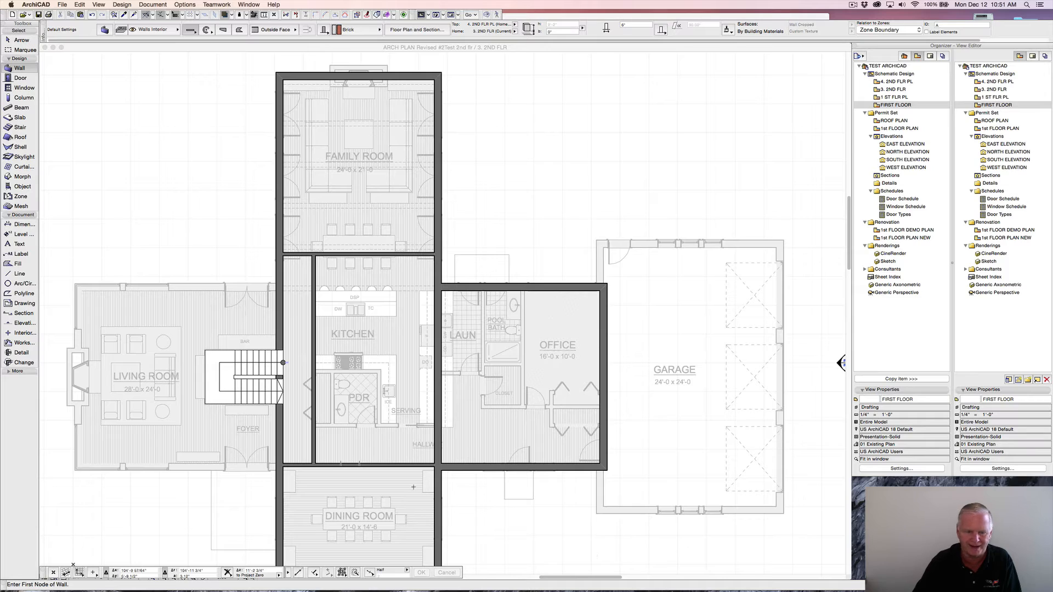
{"action": "left_click", "coordinate": [346, 463]}
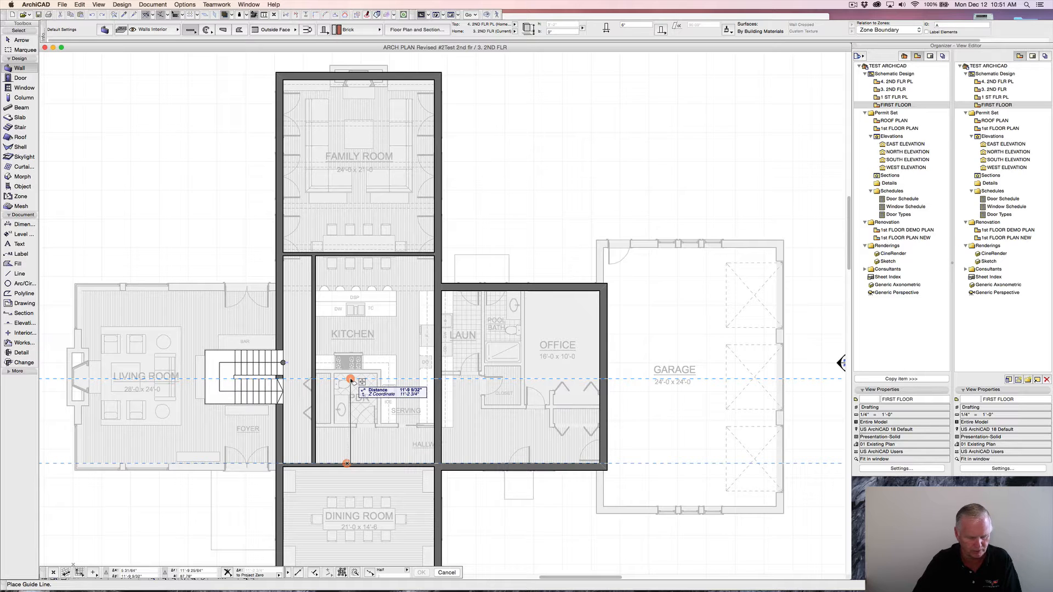
{"action": "key", "text": "Tab"}
{"action": "type", "text": "10"}
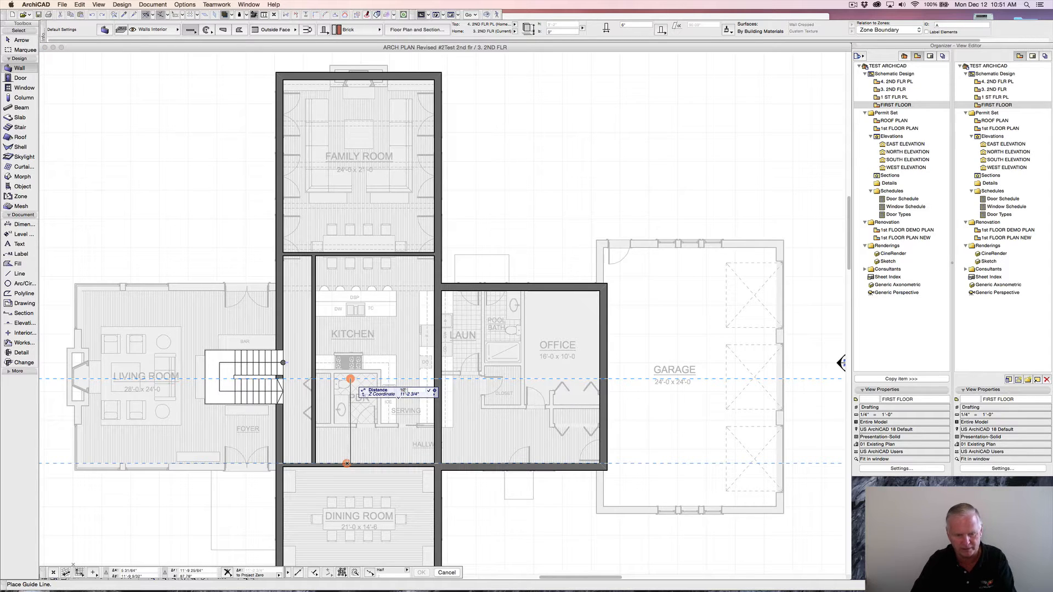
{"action": "key", "text": "Return"}
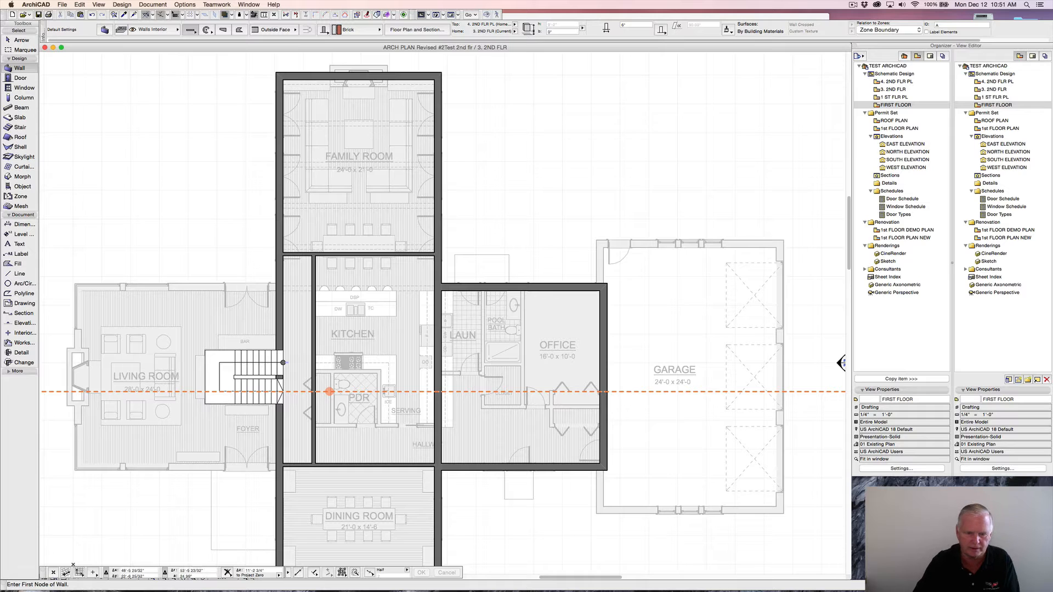
{"action": "left_click", "coordinate": [435, 392]}
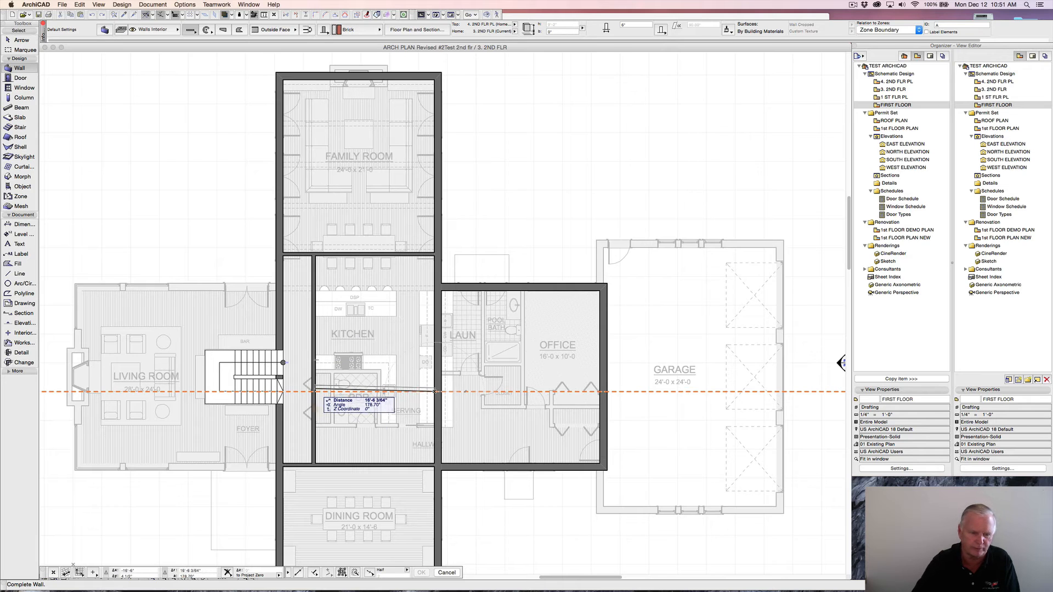
{"action": "left_click", "coordinate": [314, 392]}
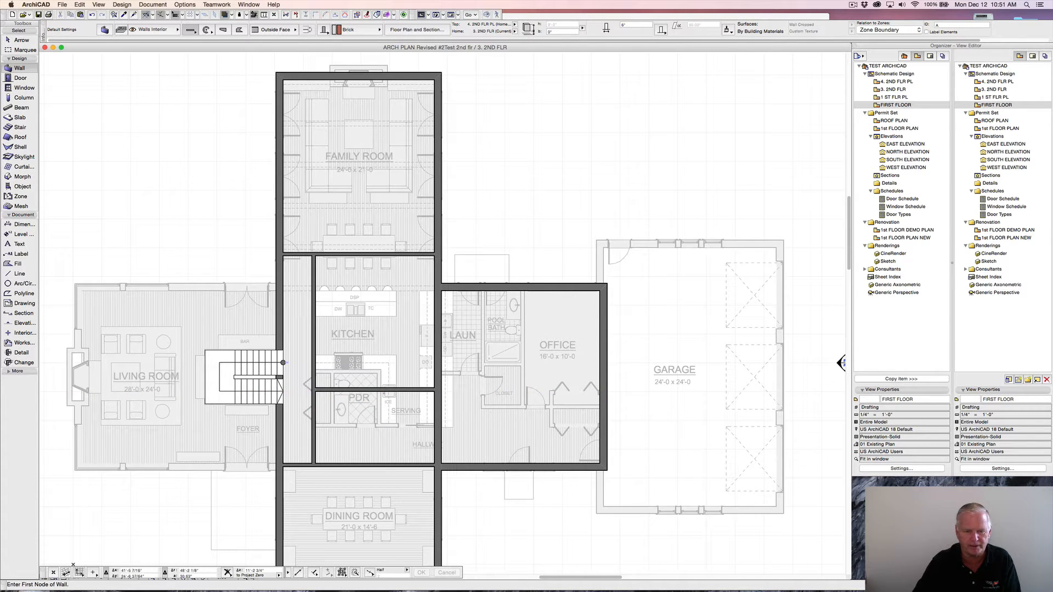
- Draw a parallel wall along a guide line 4' toward the kitchen from the last wall, and trim away the hall wall segment between them
{"action": "left_click", "coordinate": [351, 387]}
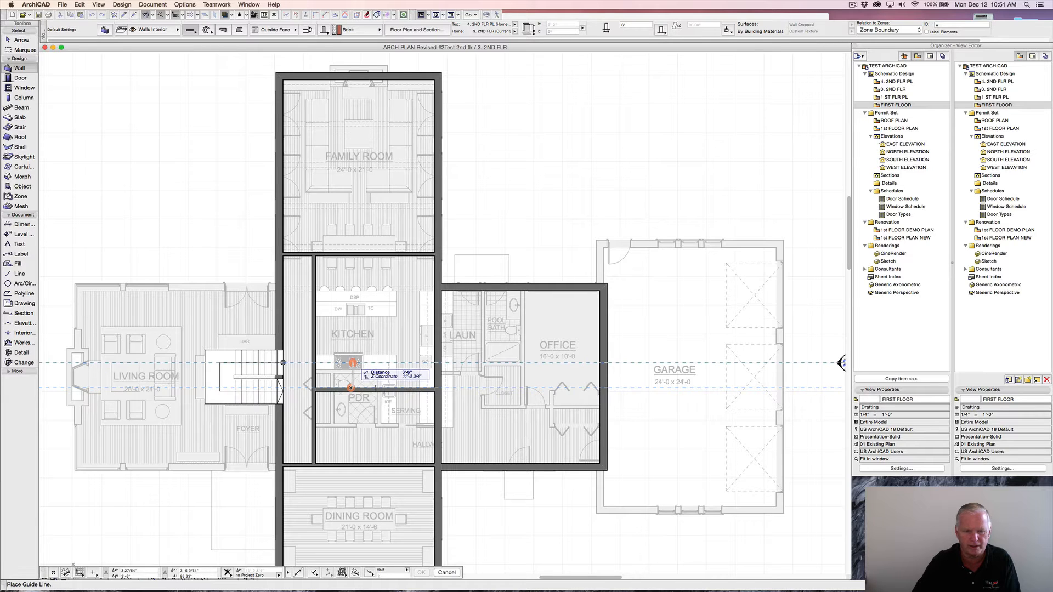
{"action": "type", "text": "4"}
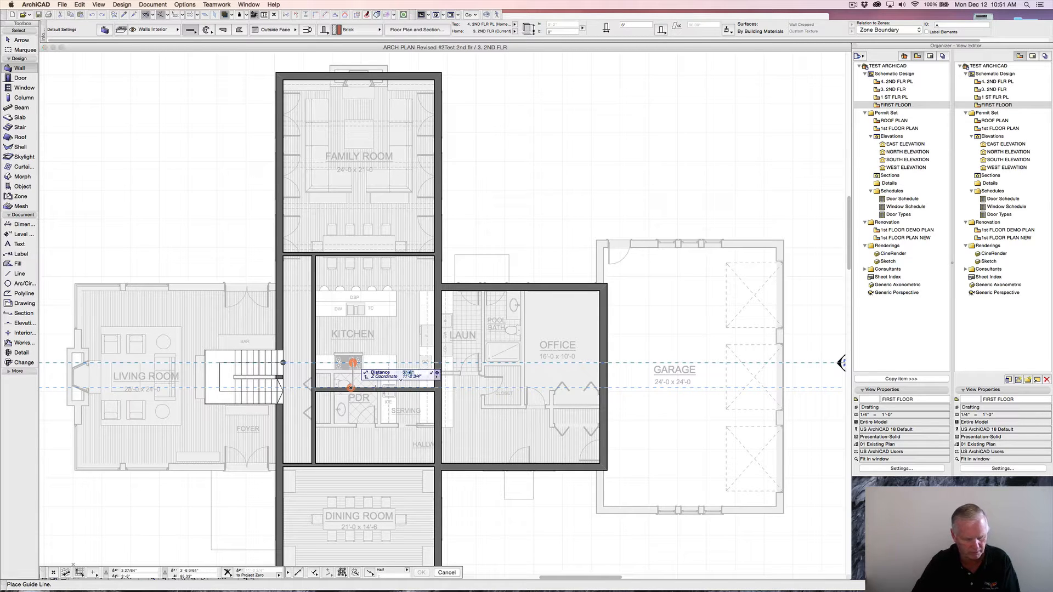
{"action": "key", "text": "Return"}
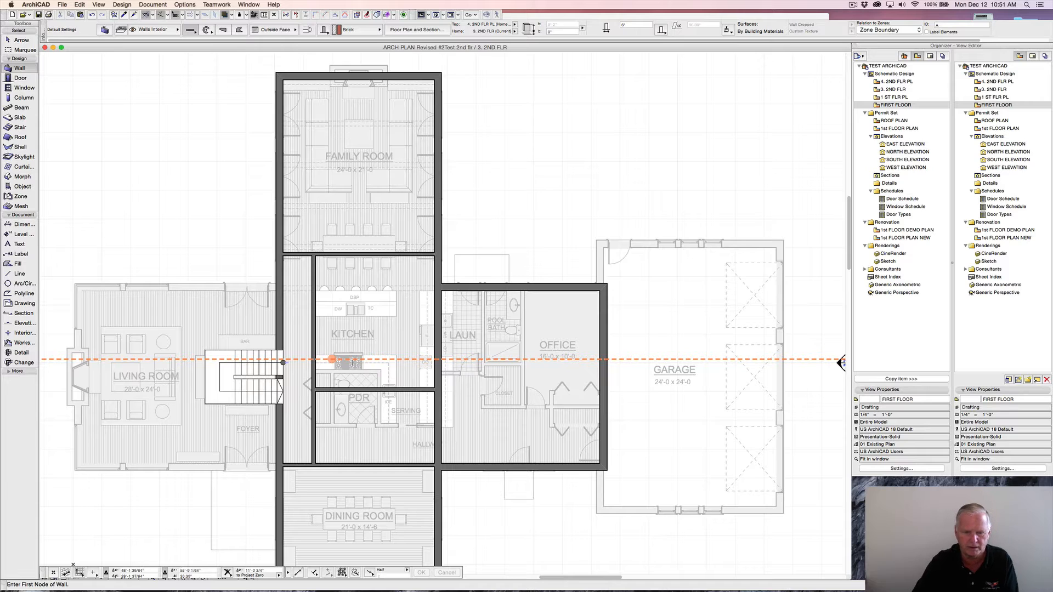
{"action": "left_click", "coordinate": [435, 360]}
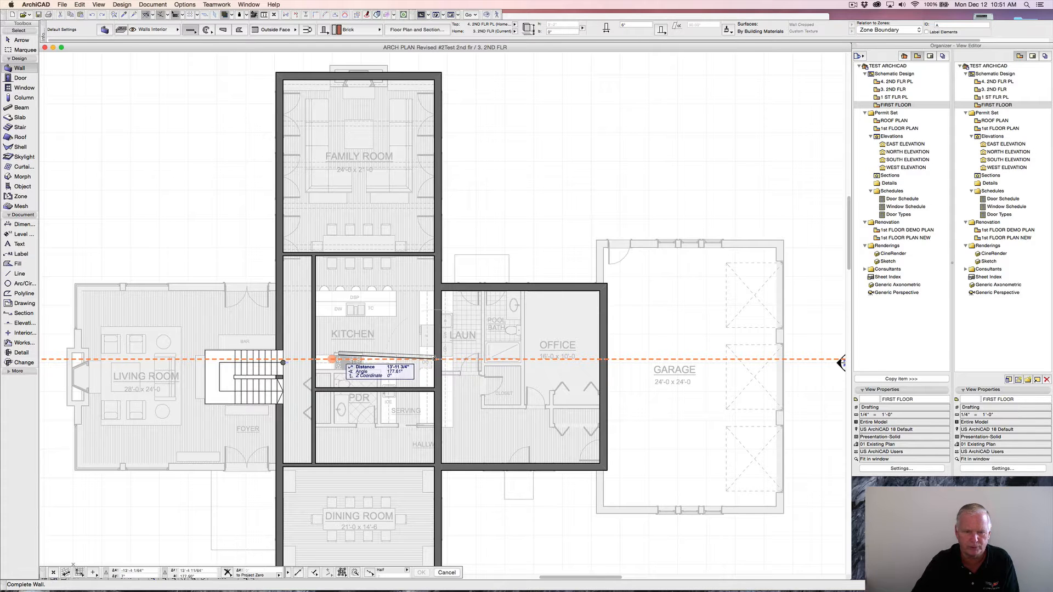
{"action": "left_click", "coordinate": [316, 359]}
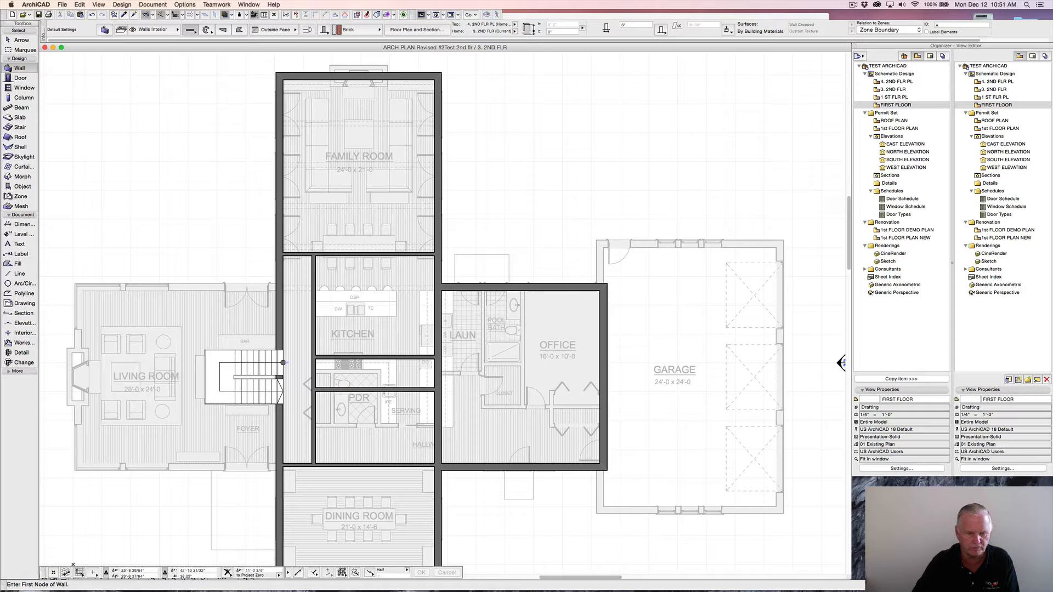
{"action": "left_click", "coordinate": [315, 381], "text": "super"}
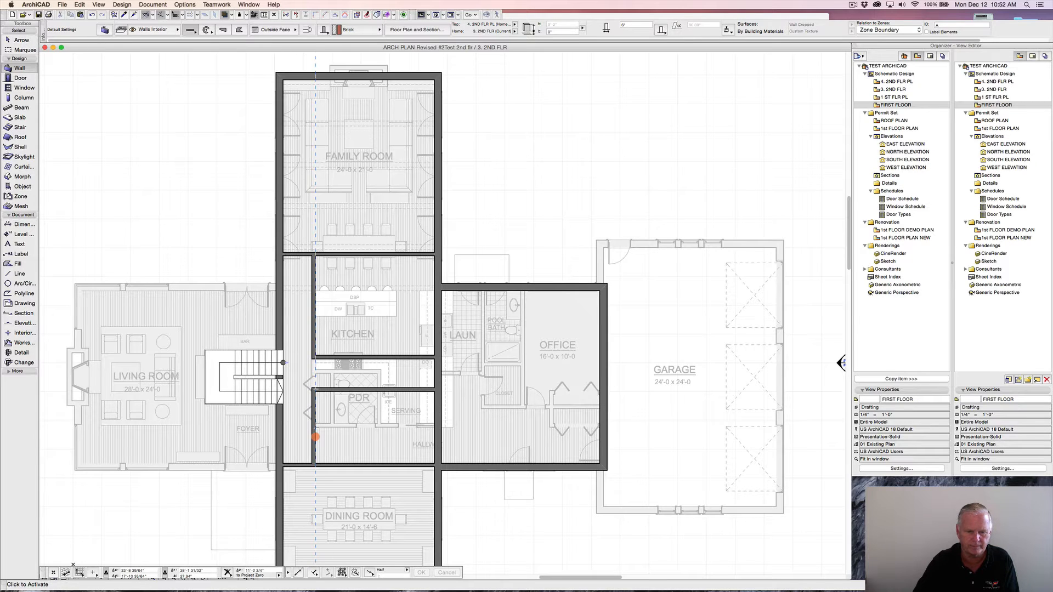
- Draw a 10' dividing wall along a guide line 6' in from the hall wall's inside face, and measure the resulting small room's width
{"action": "left_click", "coordinate": [316, 437]}
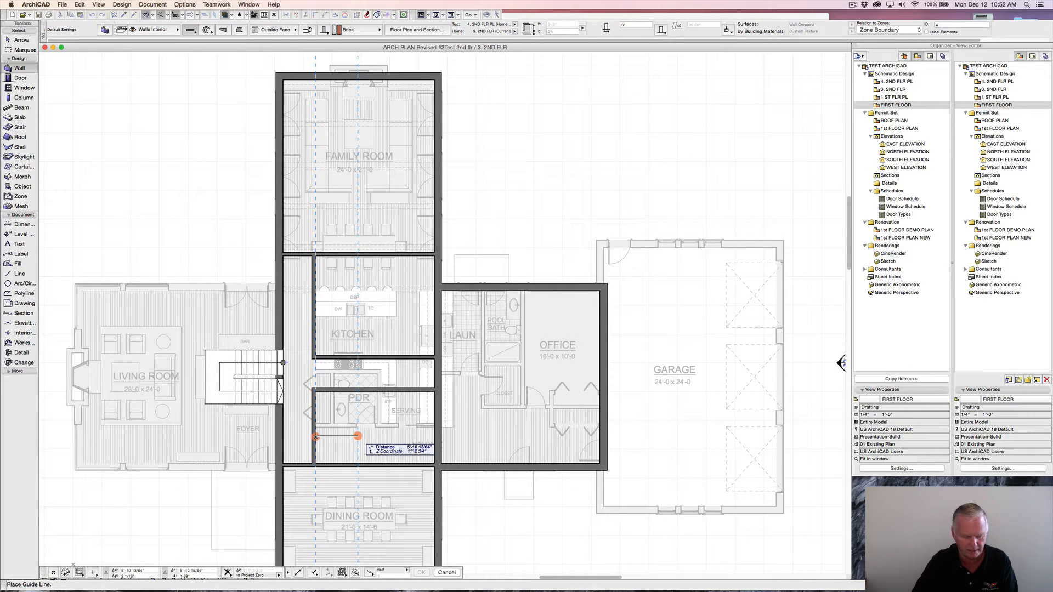
{"action": "type", "text": "6"}
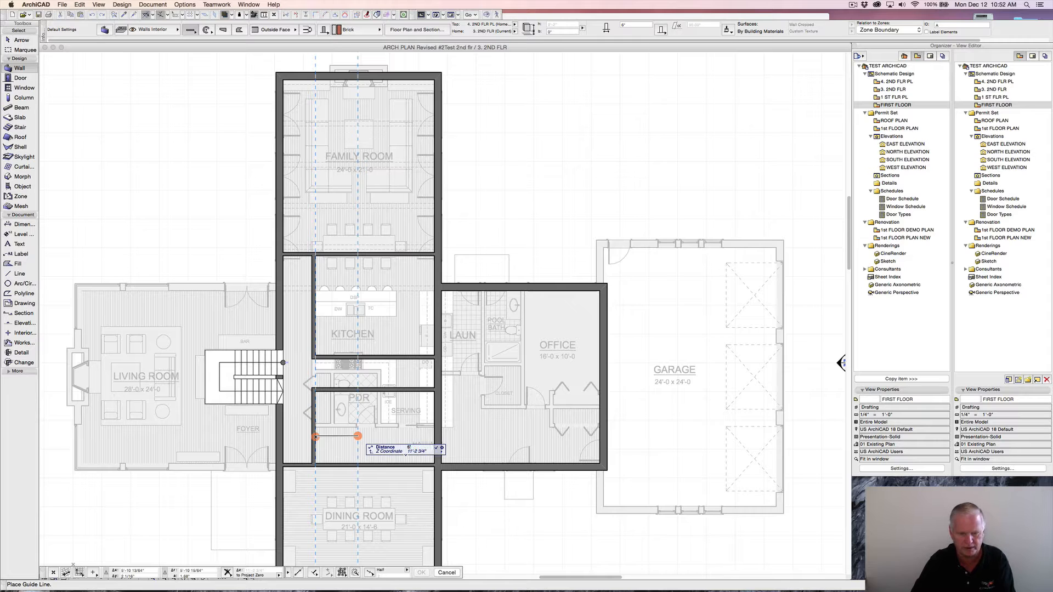
{"action": "key", "text": "Return"}
{"action": "left_click", "coordinate": [359, 463]}
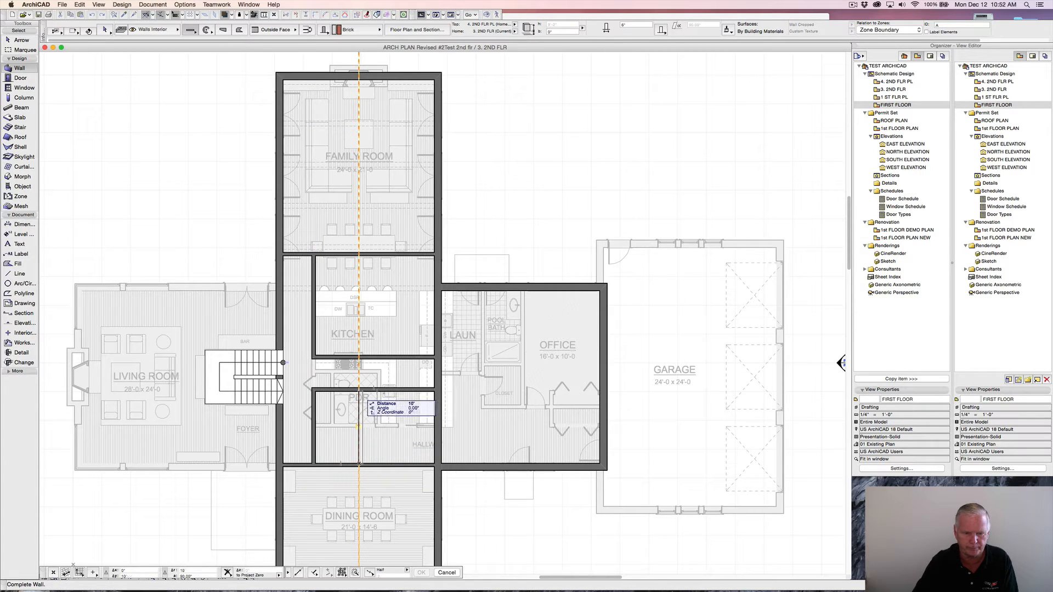
{"action": "left_click", "coordinate": [359, 390]}
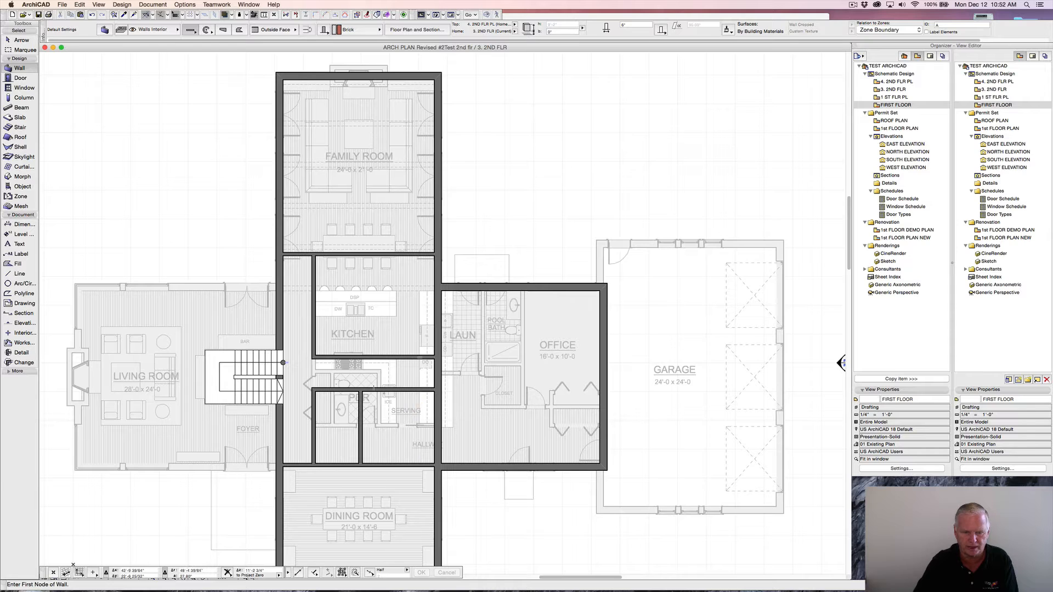
{"action": "key", "text": "m"}
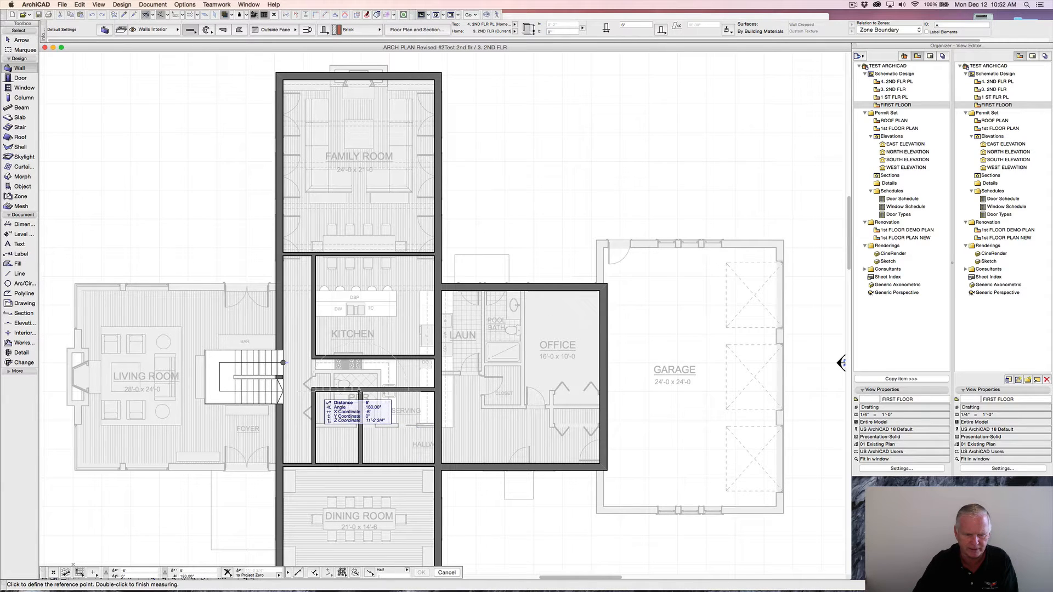
{"action": "key", "text": "Escape"}
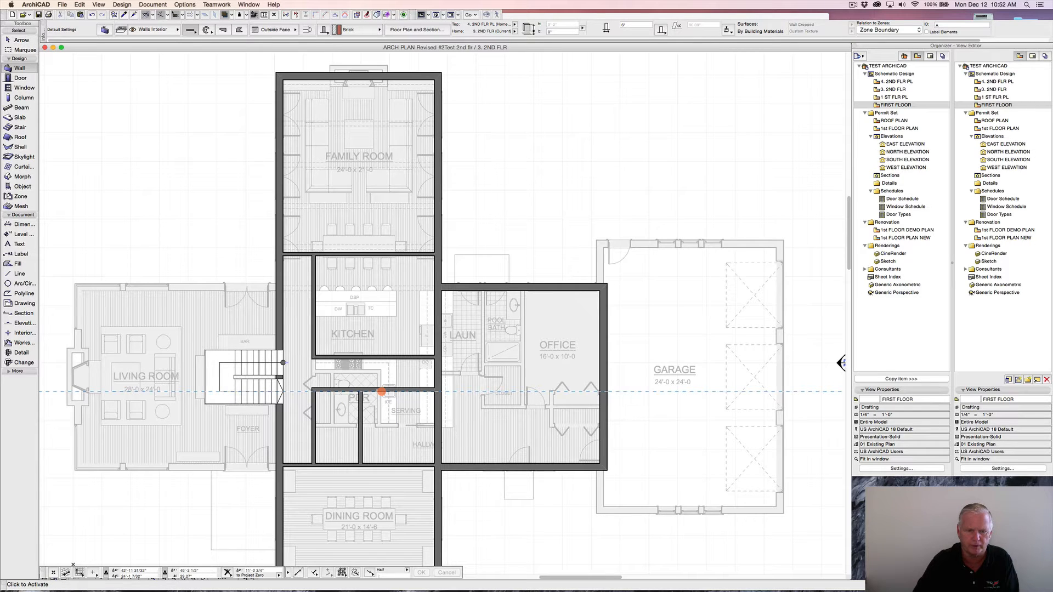
- Place a guide line 2' toward the dining room from the upper powder-room cross wall, and draw a 10' wall along it from the dividing wall
{"action": "left_click", "coordinate": [382, 392]}
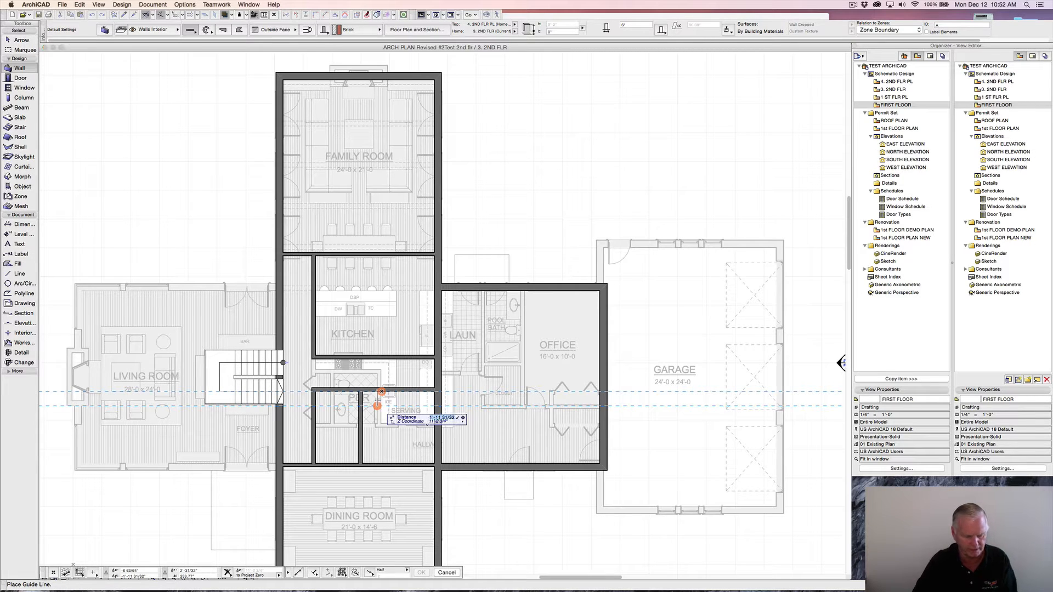
{"action": "type", "text": "2'-1\""}
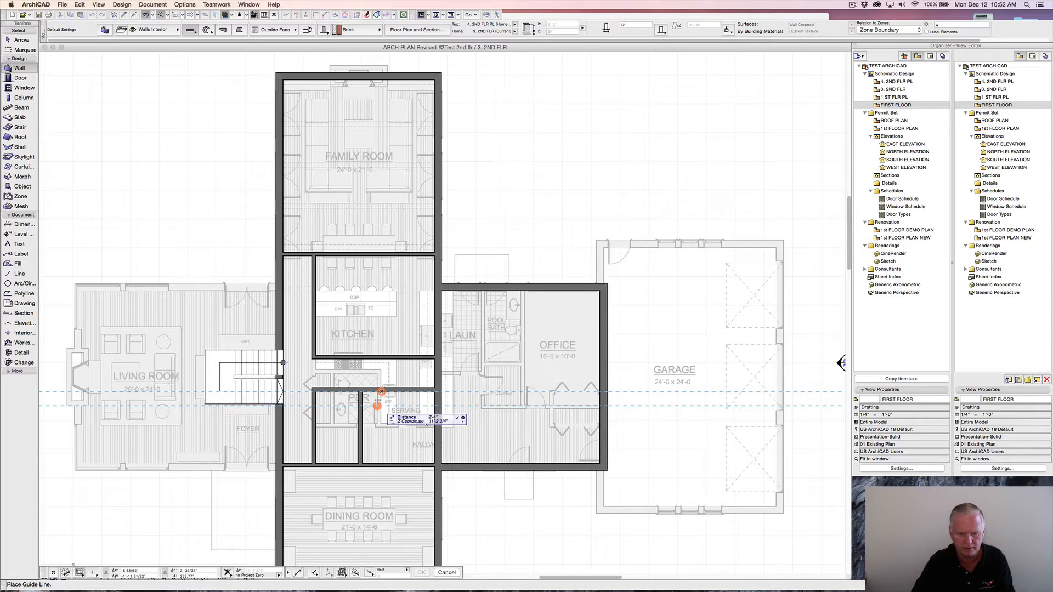
{"action": "key", "text": "Return"}
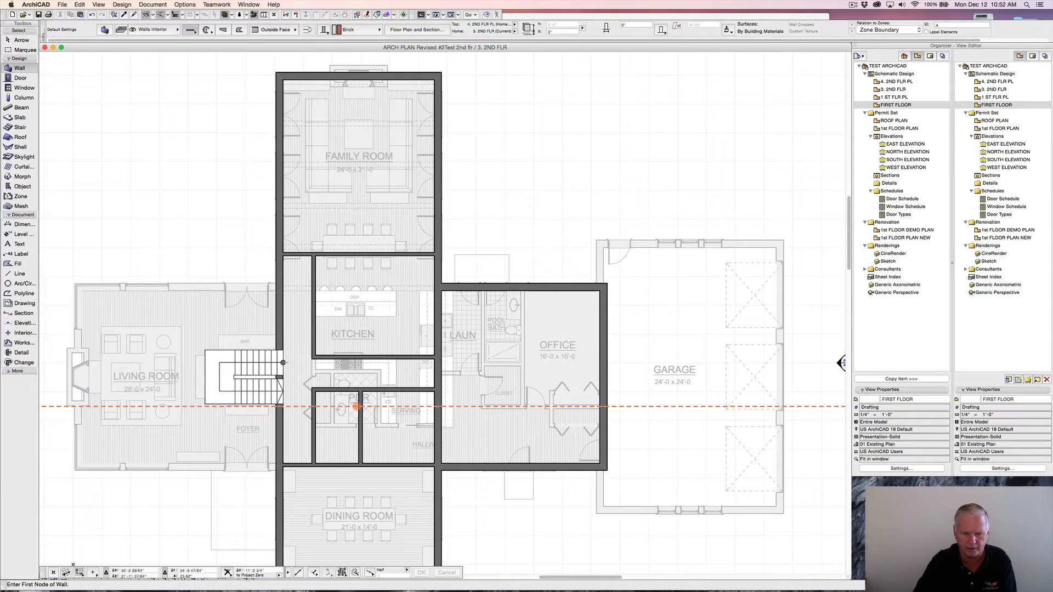
{"action": "left_click", "coordinate": [465, 407]}
{"action": "key", "text": "Escape"}
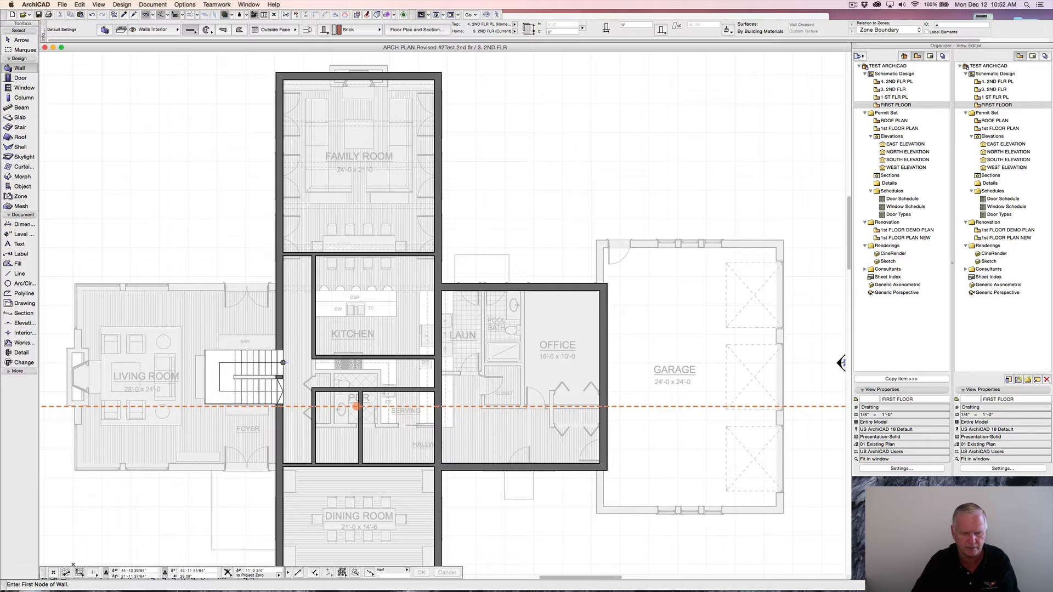
{"action": "left_click", "coordinate": [357, 407]}
{"action": "type", "text": "10"}
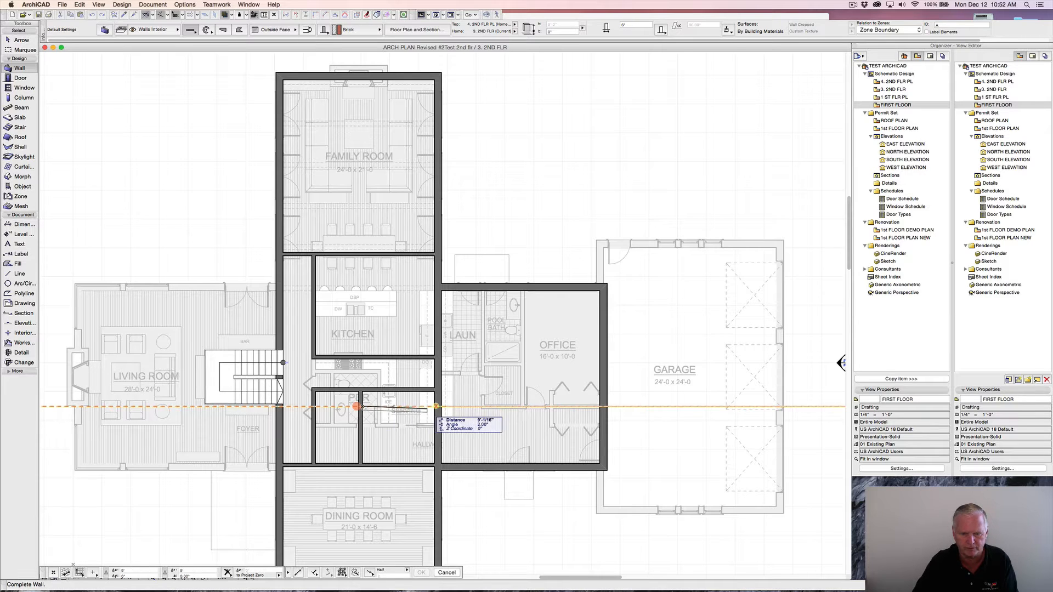
{"action": "key", "text": "Return"}
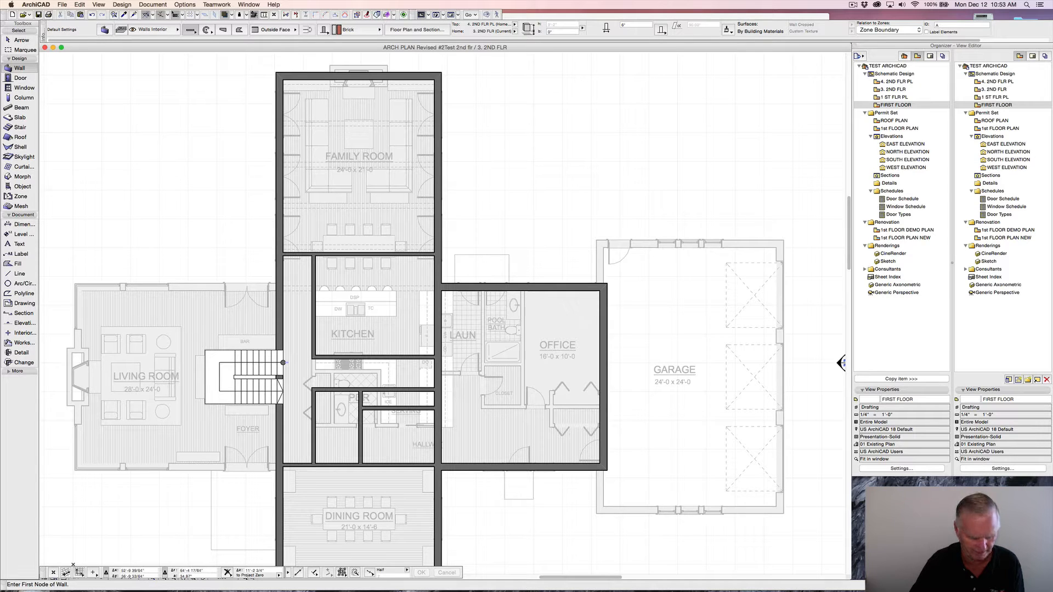
- Measure the laundry and office wing from its inside corner beside the kitchen
{"action": "key", "text": "m"}
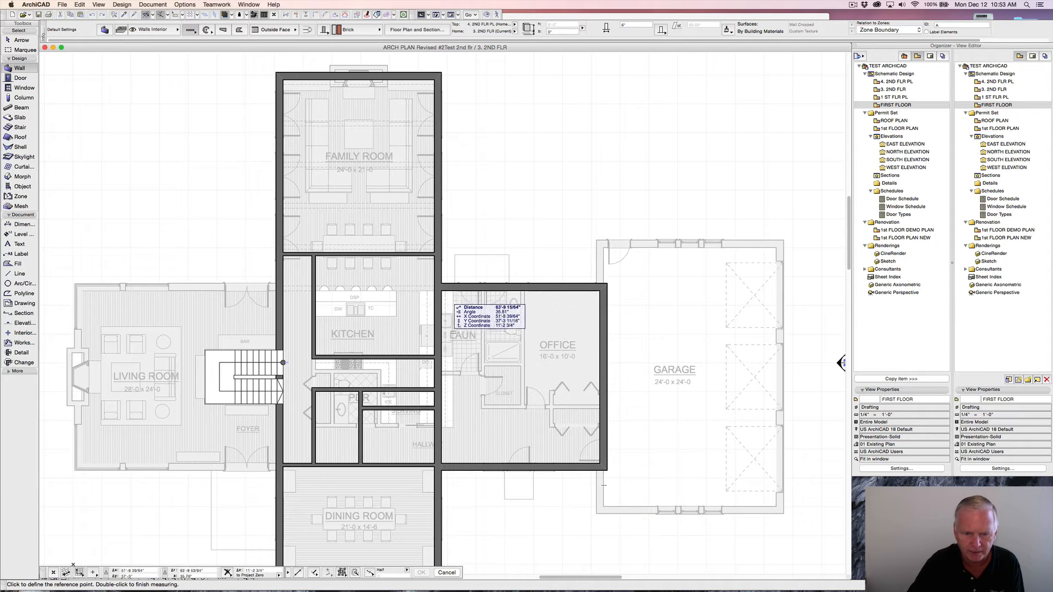
{"action": "left_click", "coordinate": [441, 290]}
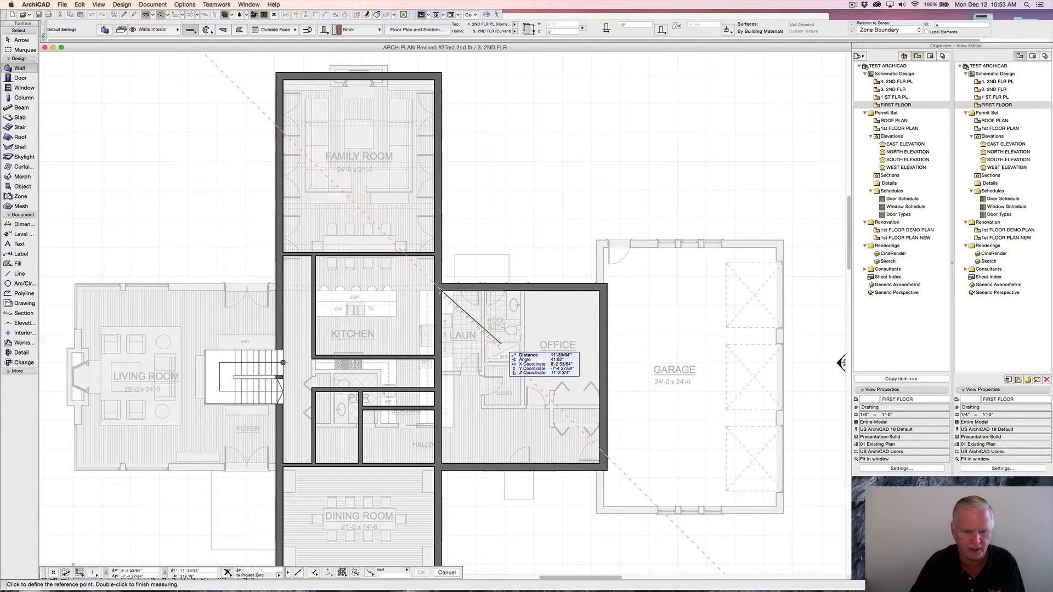
{"action": "key", "text": "Escape"}
- Stretch the cross wall below the kitchen 22' through the office wing to its garage-side exterior wall
{"action": "left_click", "coordinate": [420, 355]}
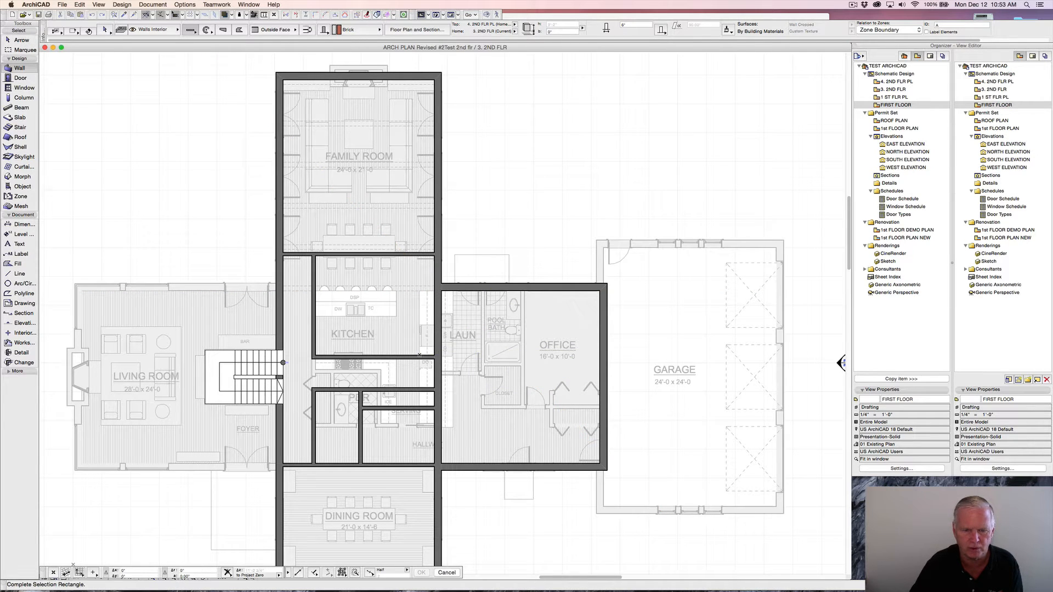
{"action": "left_click", "coordinate": [375, 360]}
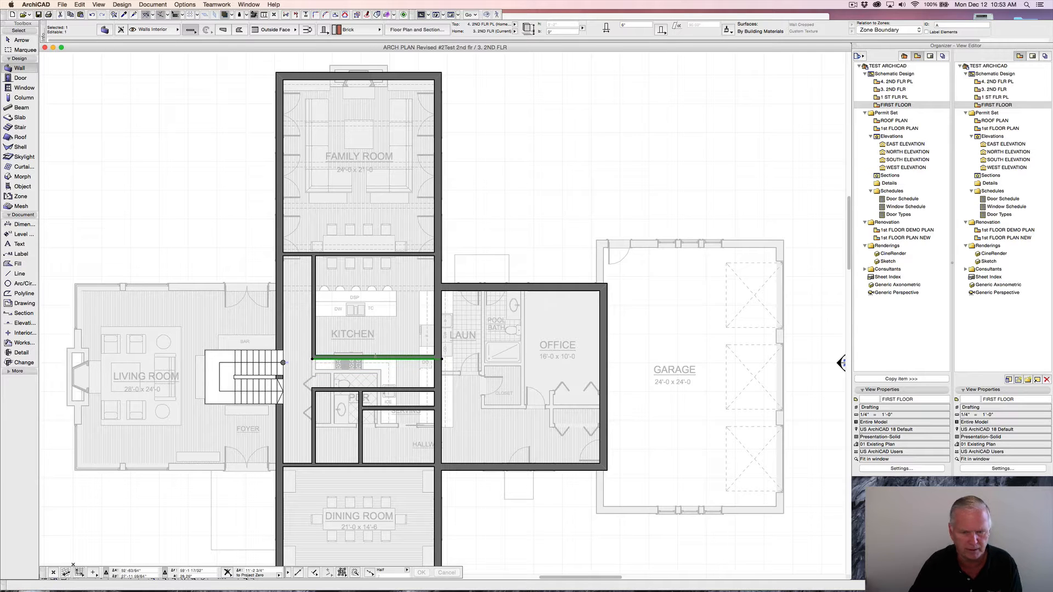
{"action": "key", "text": "Escape"}
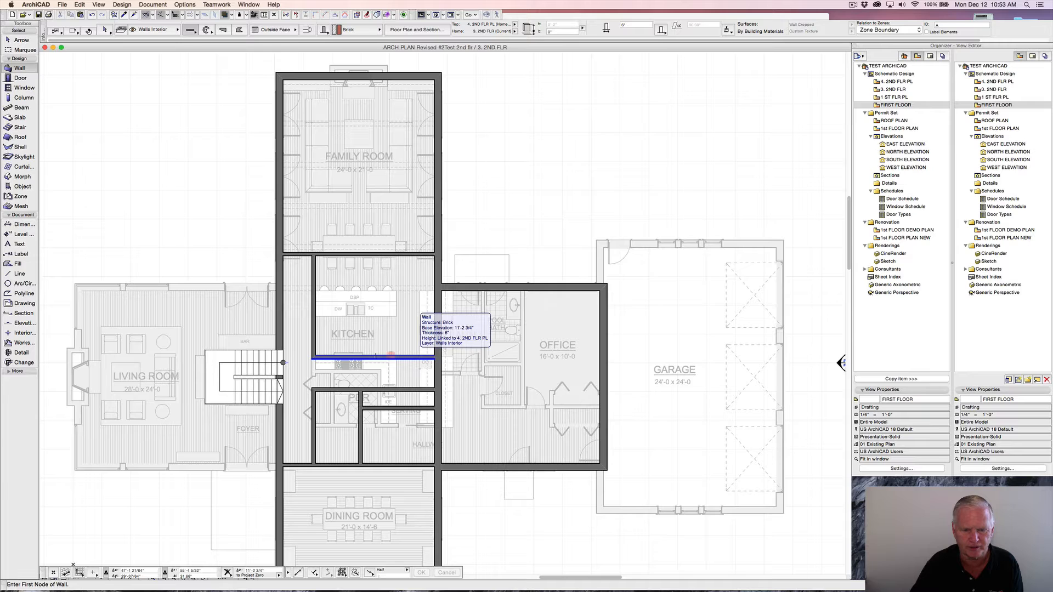
{"action": "left_click", "coordinate": [390, 359], "text": "shift"}
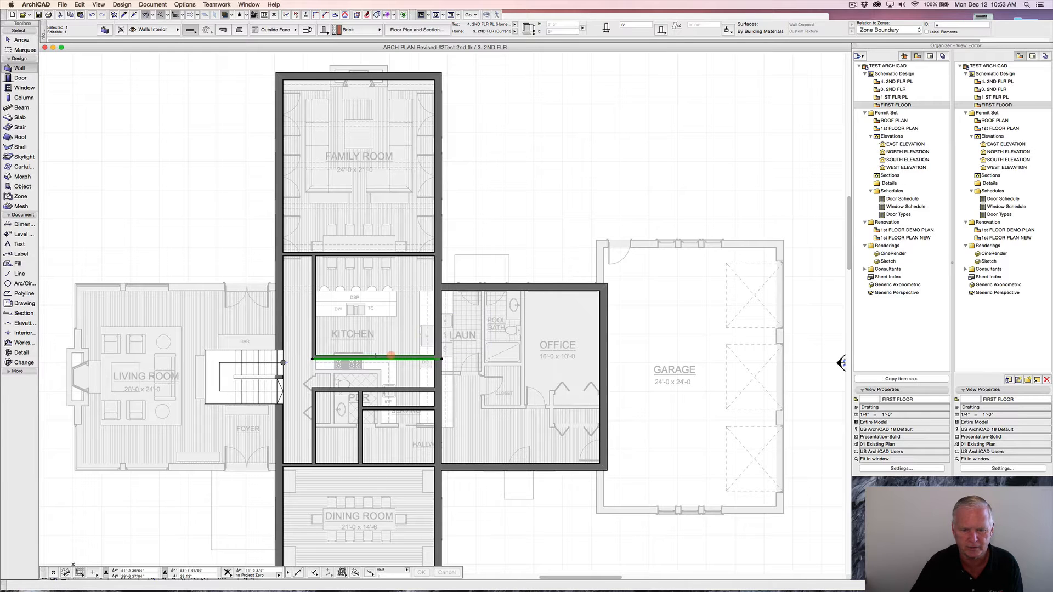
{"action": "left_click", "coordinate": [442, 359]}
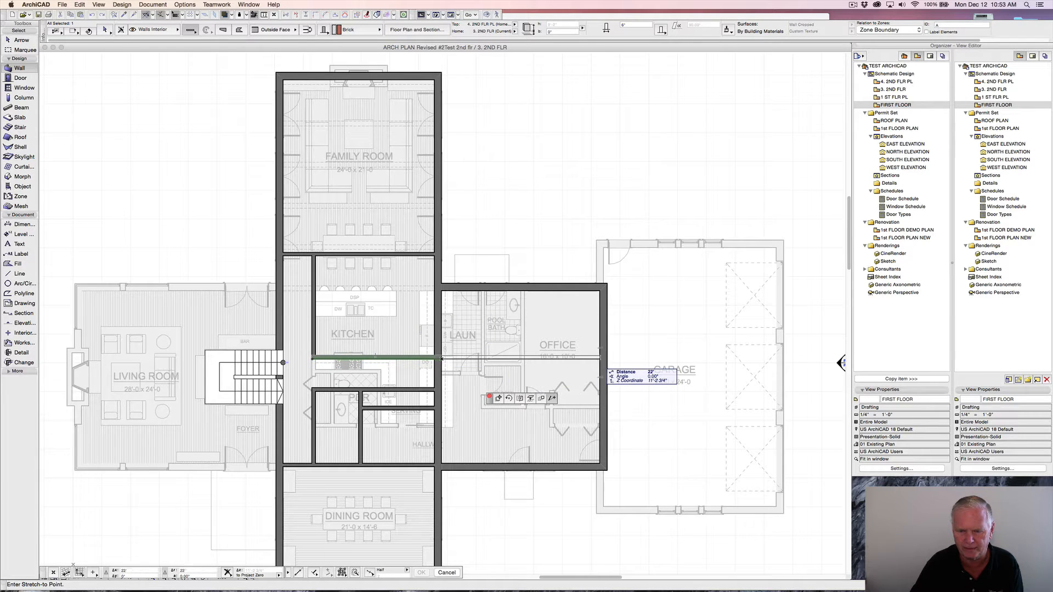
{"action": "left_click", "coordinate": [603, 359]}
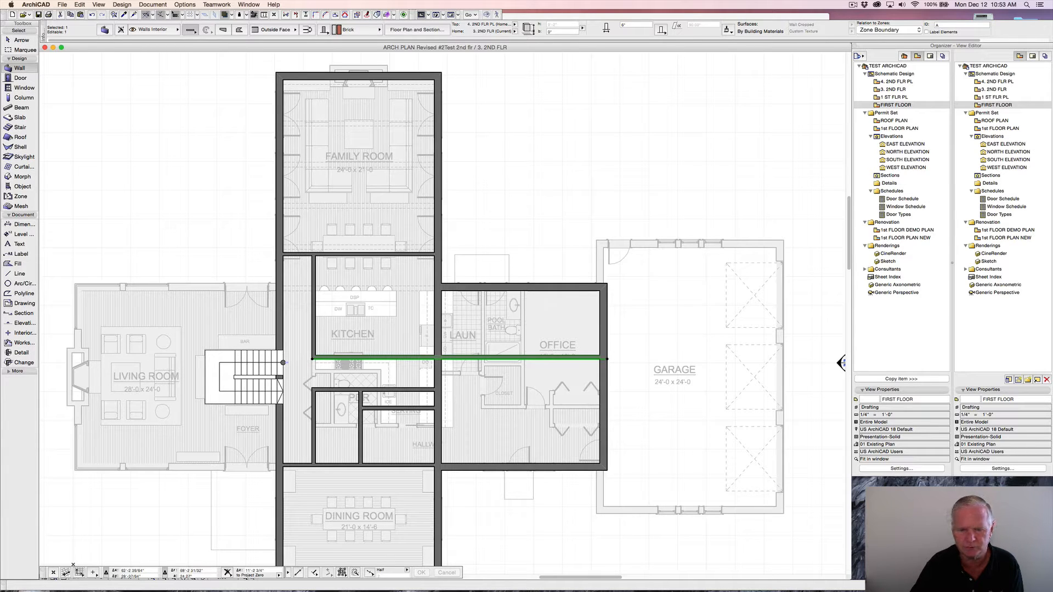
{"action": "key", "text": "Escape"}
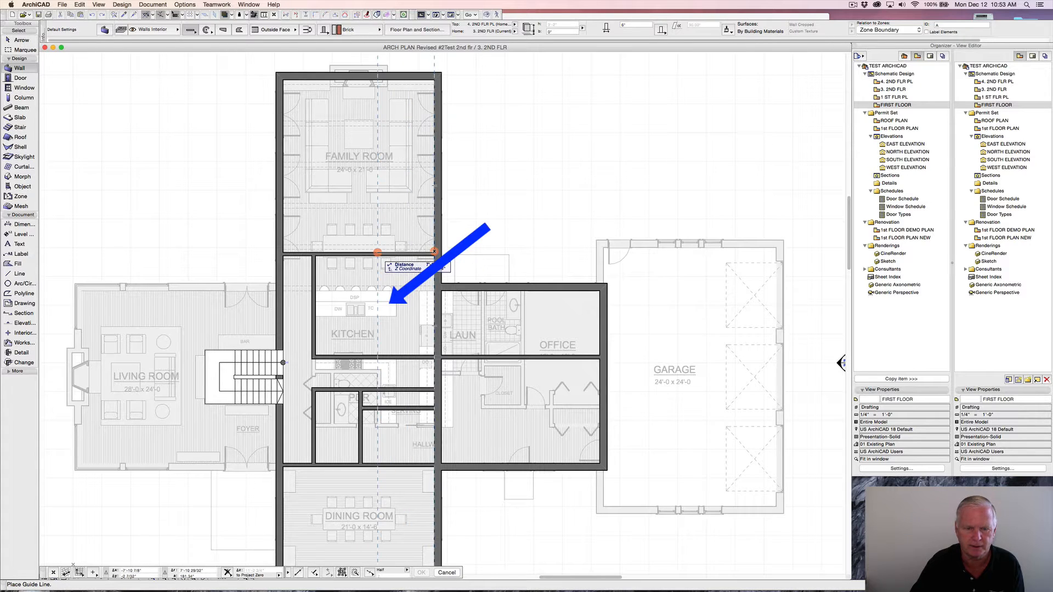
- Set a guide line in from the laundry-side exterior wall, shift it about 1' farther in, and draw a wall along it between the kitchen's cross walls
{"action": "key", "text": "Tab"}
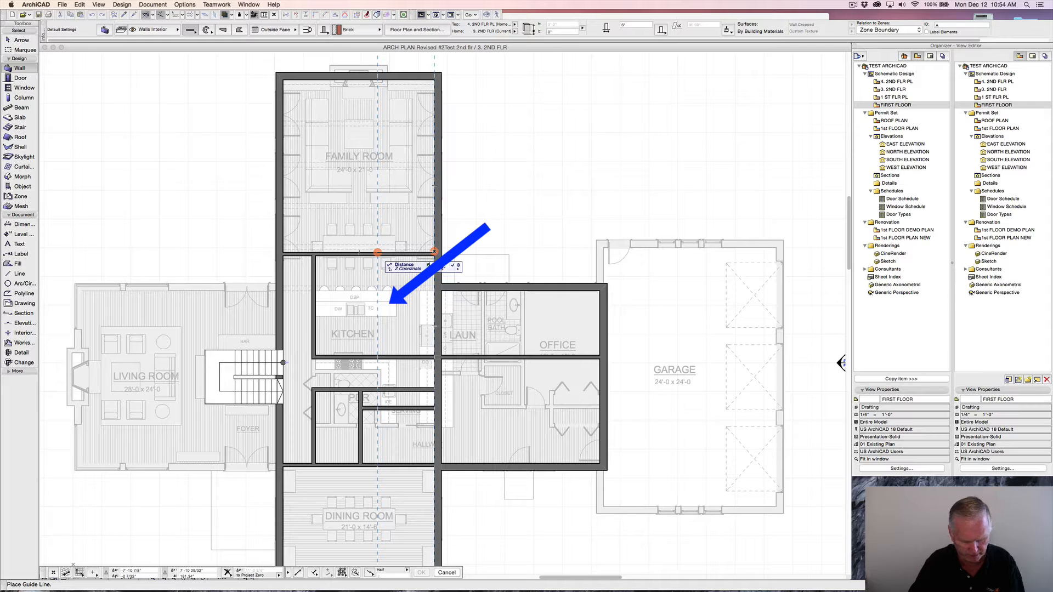
{"action": "key", "text": "Return"}
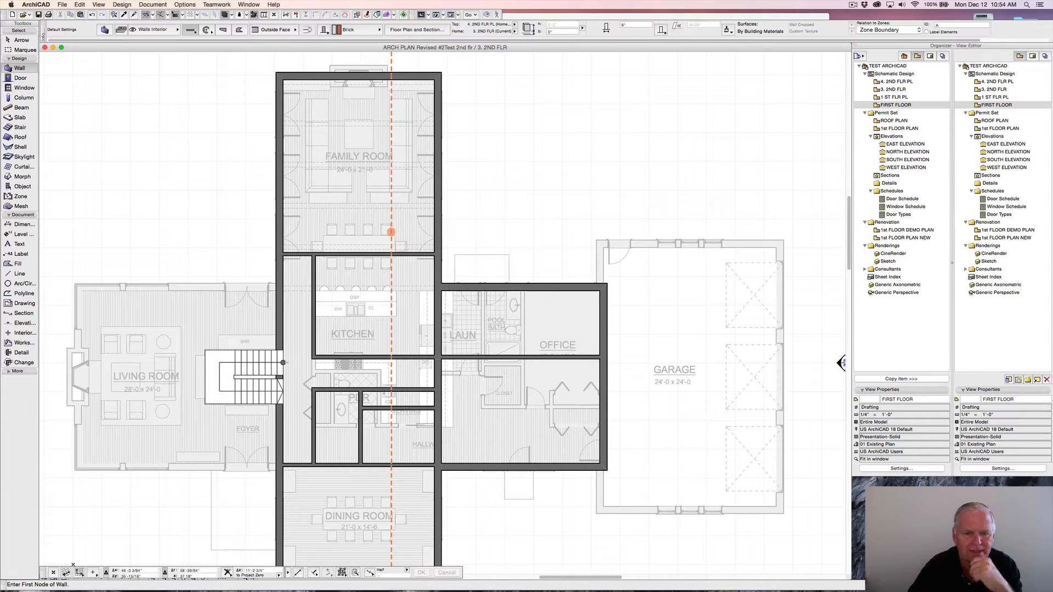
{"action": "left_click", "coordinate": [391, 233]}
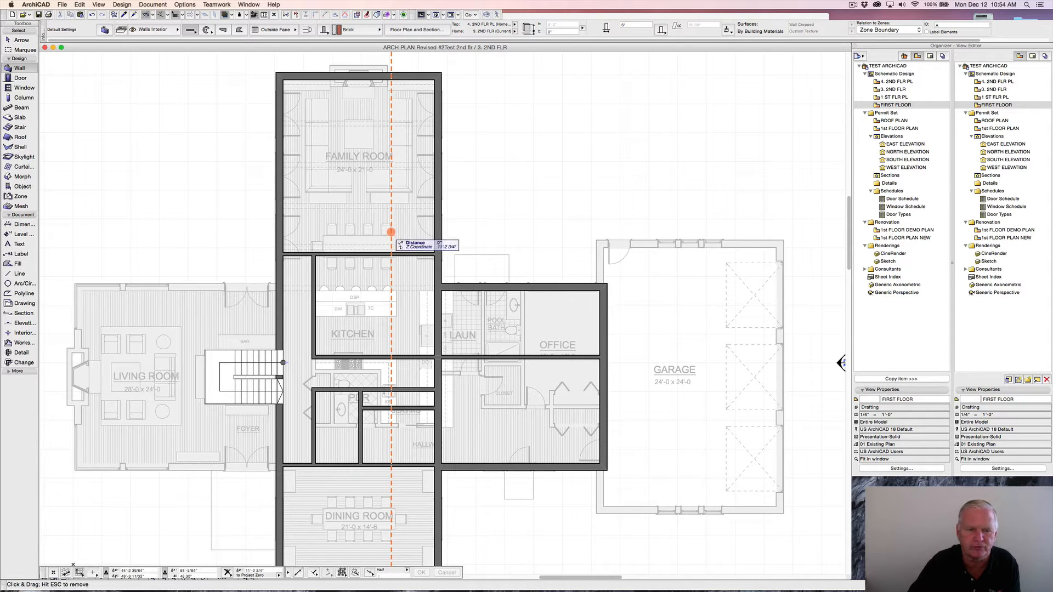
{"action": "type", "text": "11"}
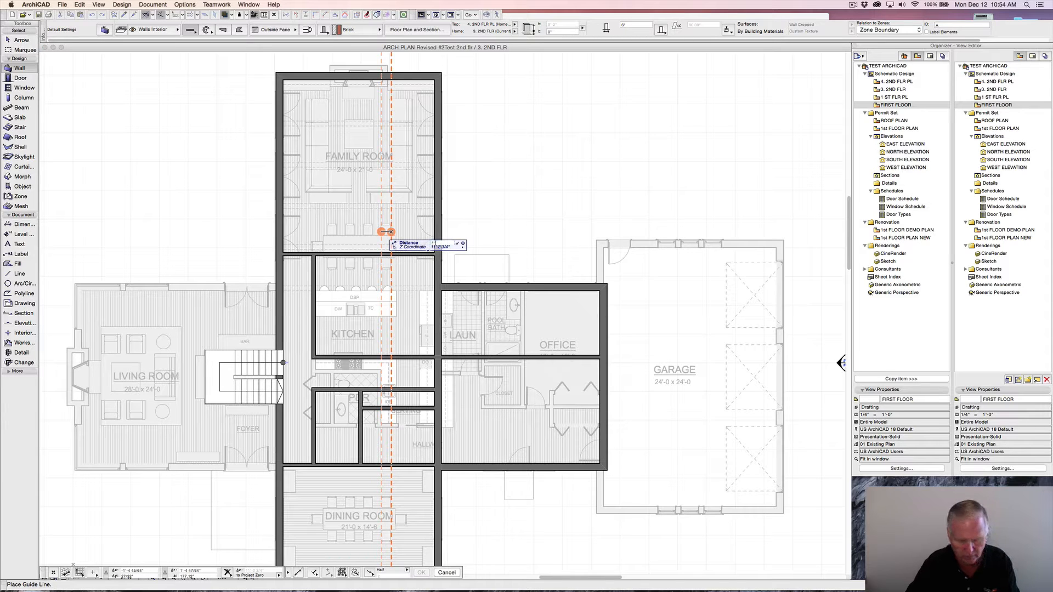
{"action": "key", "text": "Return"}
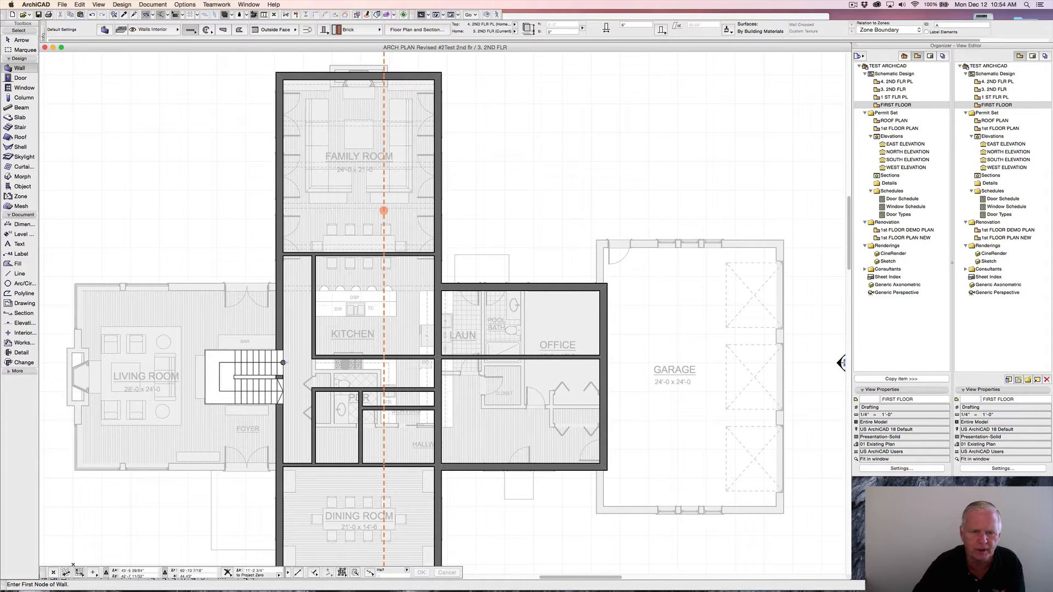
{"action": "left_click", "coordinate": [384, 255]}
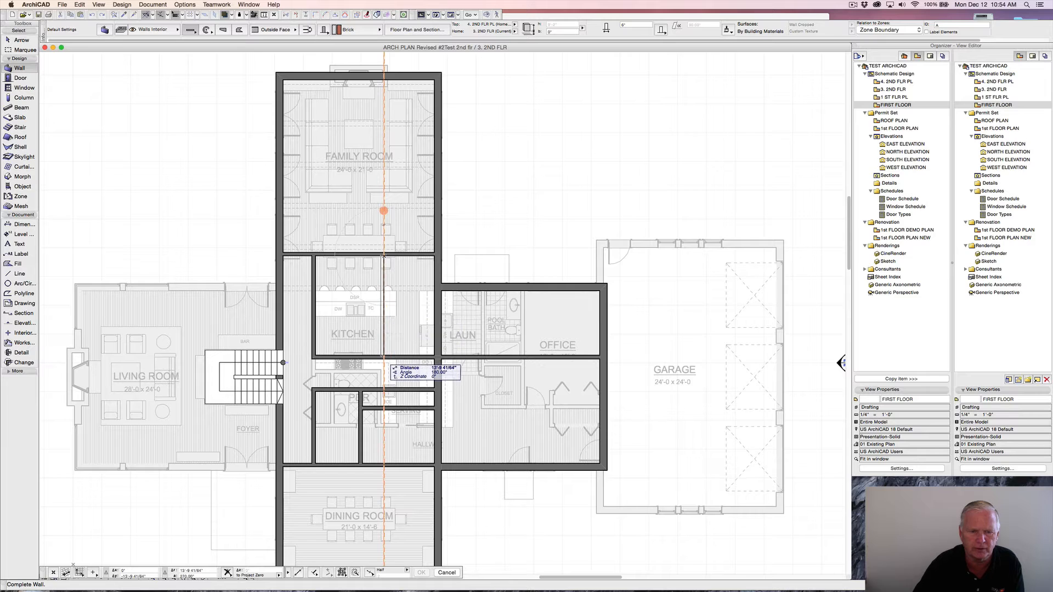
{"action": "left_click", "coordinate": [384, 356]}
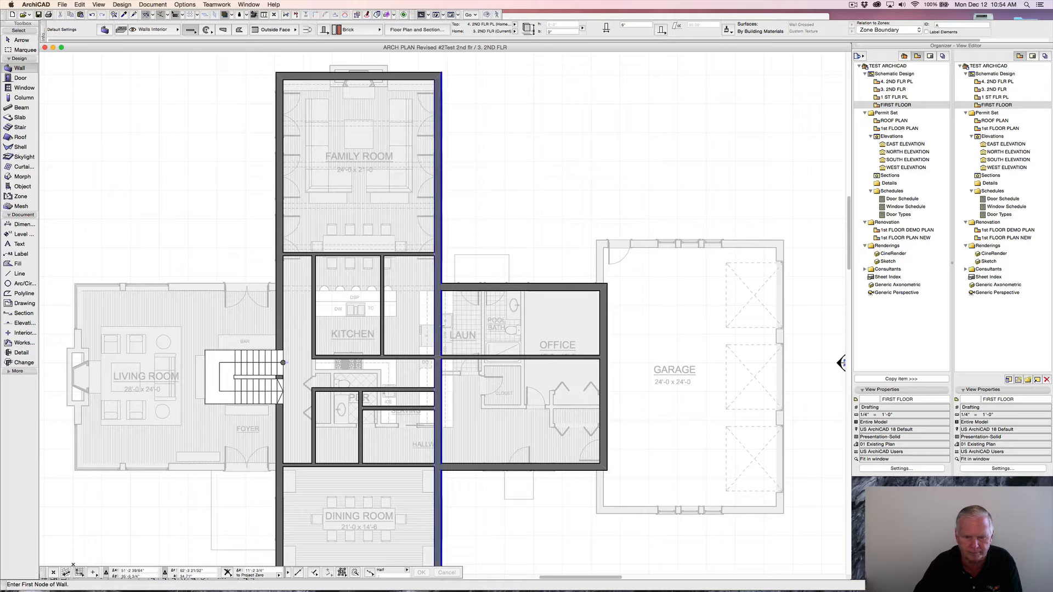
- Pick up the exterior wall's settings and trim away its segments between the main house and the office wing, down to the dining room cross wall
{"action": "left_click", "coordinate": [445, 401], "text": "alt"}
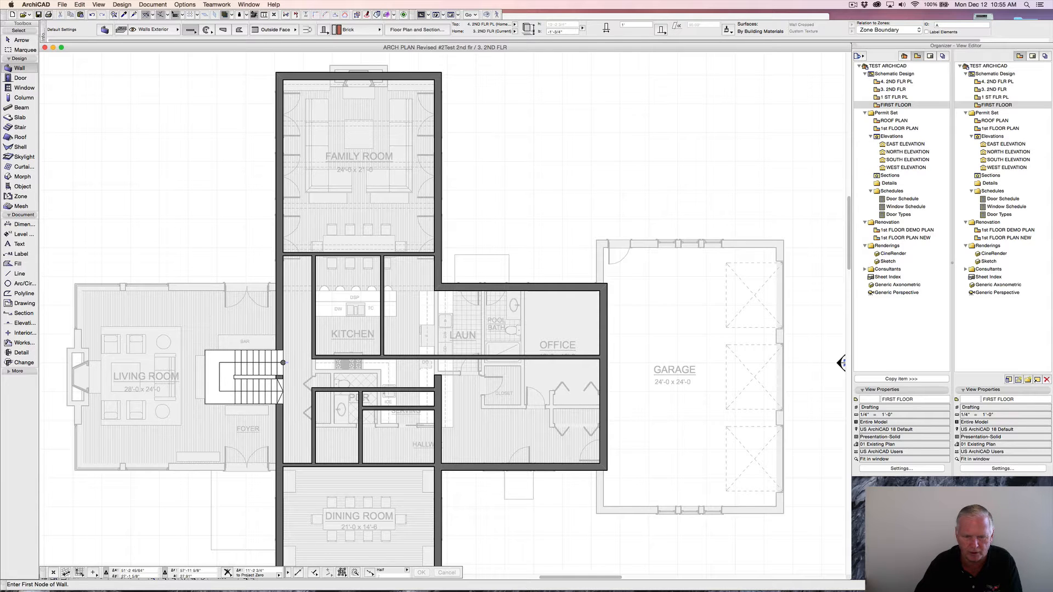
{"action": "scroll", "coordinate": [439, 370], "scroll_direction": "up", "scroll_amount": 1}
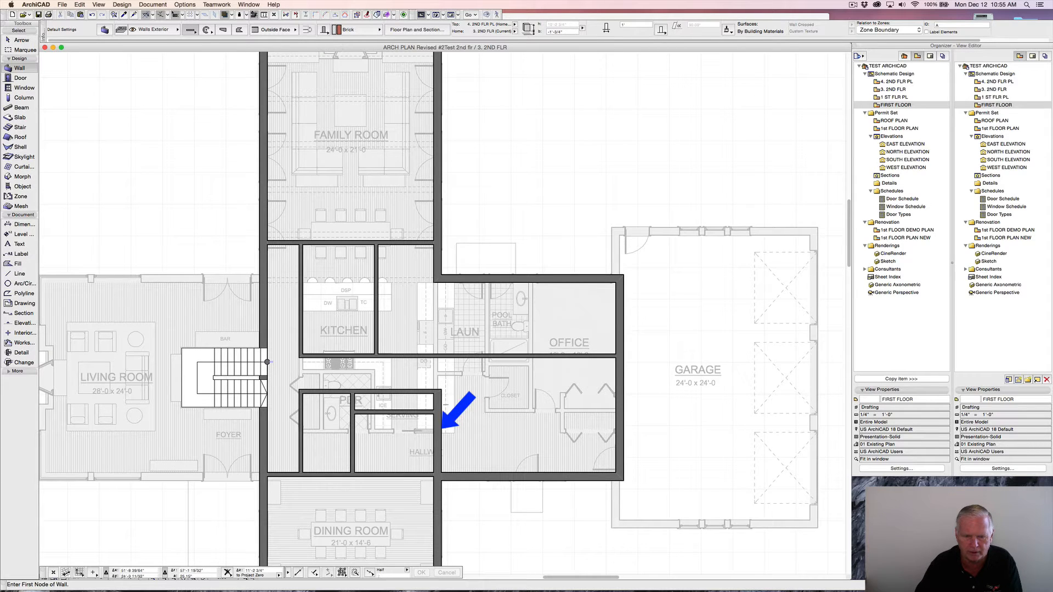
{"action": "left_click", "coordinate": [437, 402], "text": "super"}
{"action": "left_click", "coordinate": [438, 423], "text": "super"}
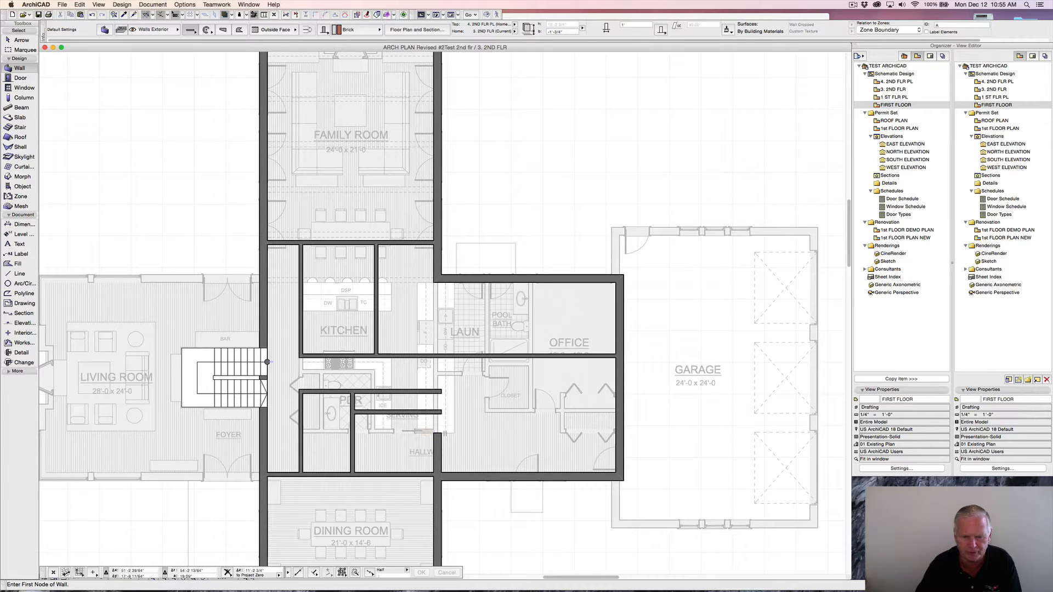
{"action": "left_click", "coordinate": [437, 445], "text": "super"}
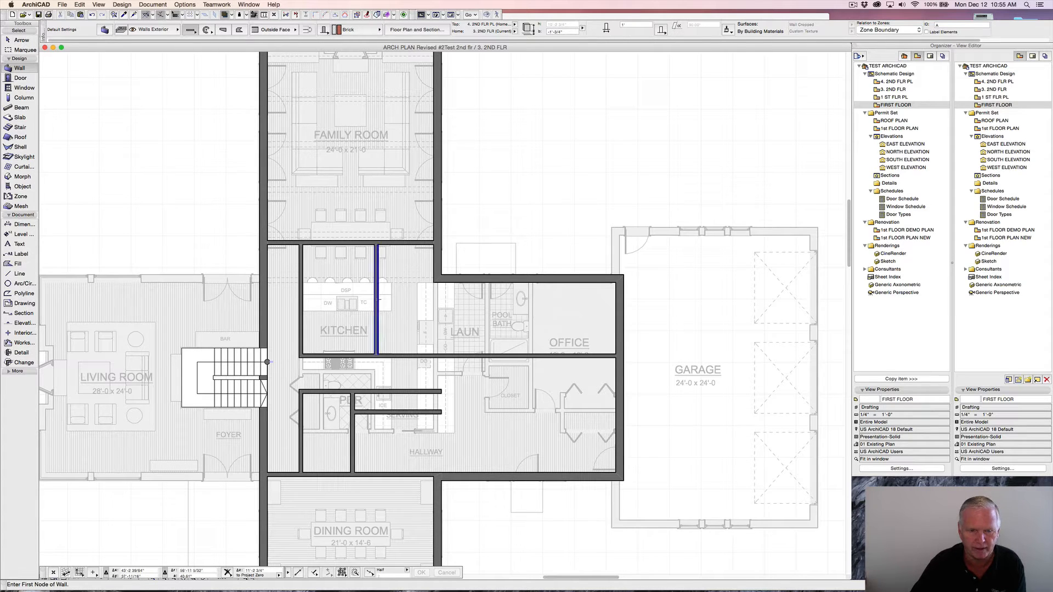
- Pick up the interior wall's settings and draw a 24' interior wall across the opening, from the office wing's inside corner to the dining room cross wall
{"action": "left_click", "coordinate": [379, 300], "text": "alt"}
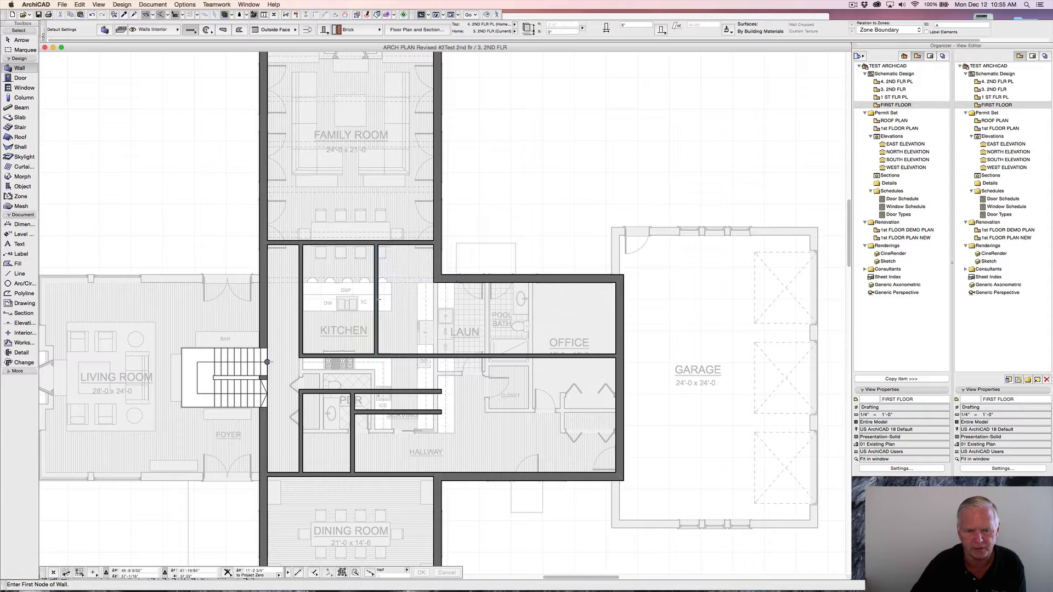
{"action": "left_click", "coordinate": [434, 283]}
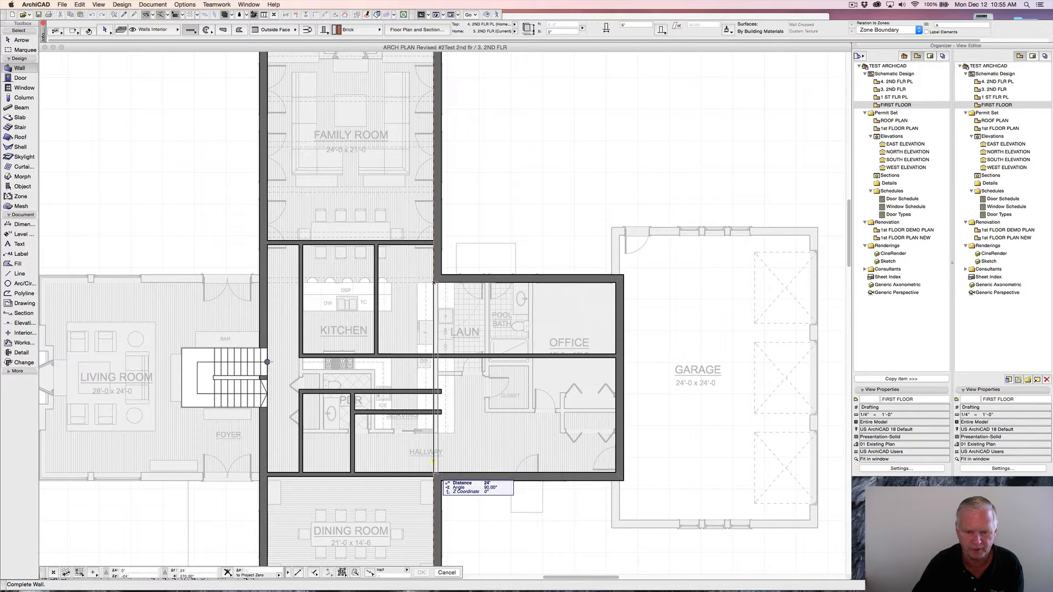
{"action": "left_click", "coordinate": [434, 473]}
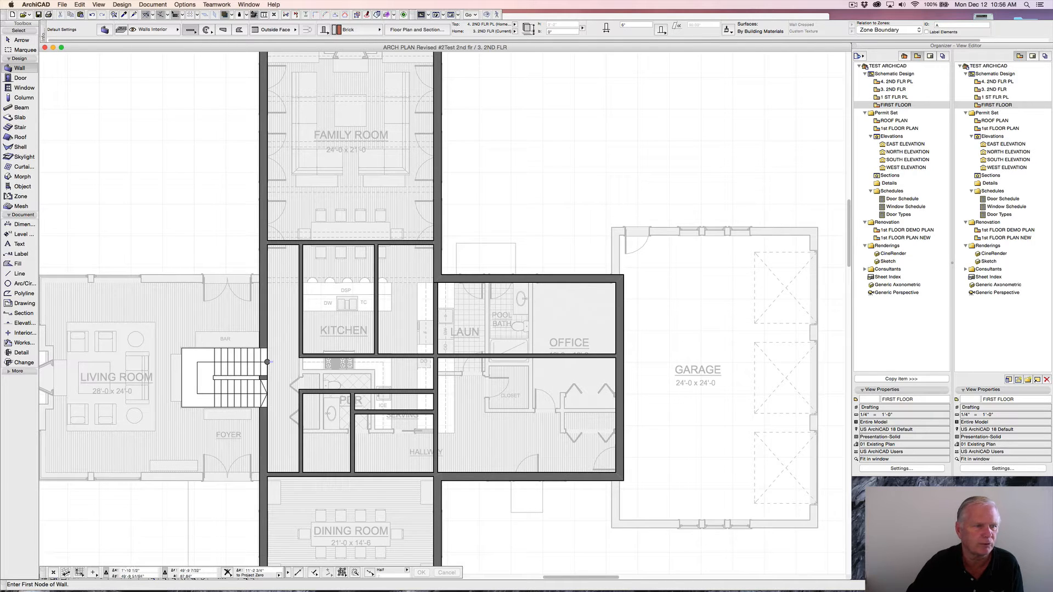
- Open the default settings for placing objects and browse the Equipment Element library down to the Residential Equipment folder
{"action": "left_click", "coordinate": [22, 186]}
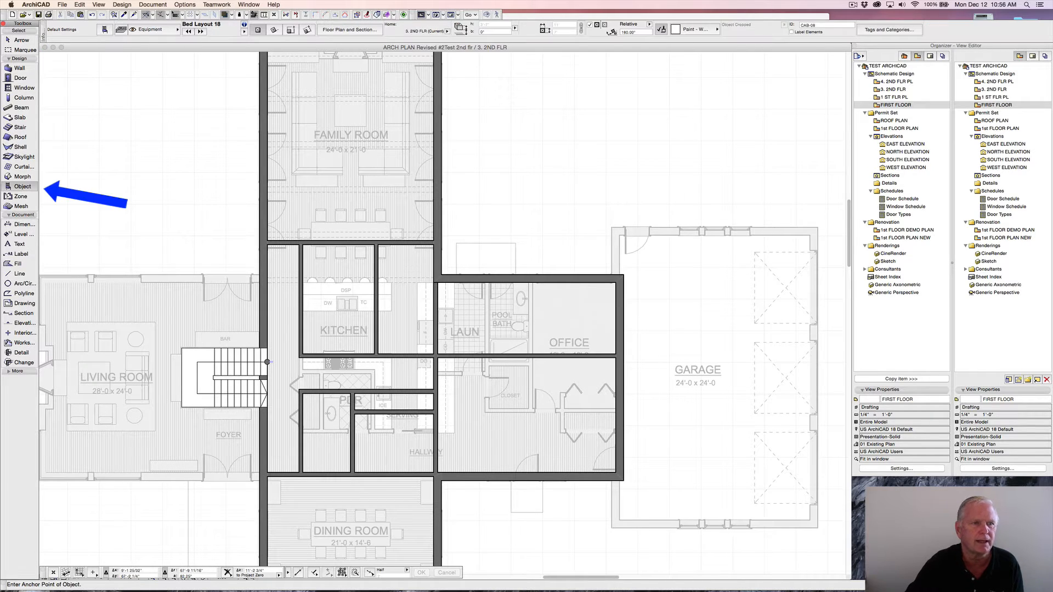
{"action": "left_click", "coordinate": [105, 30]}
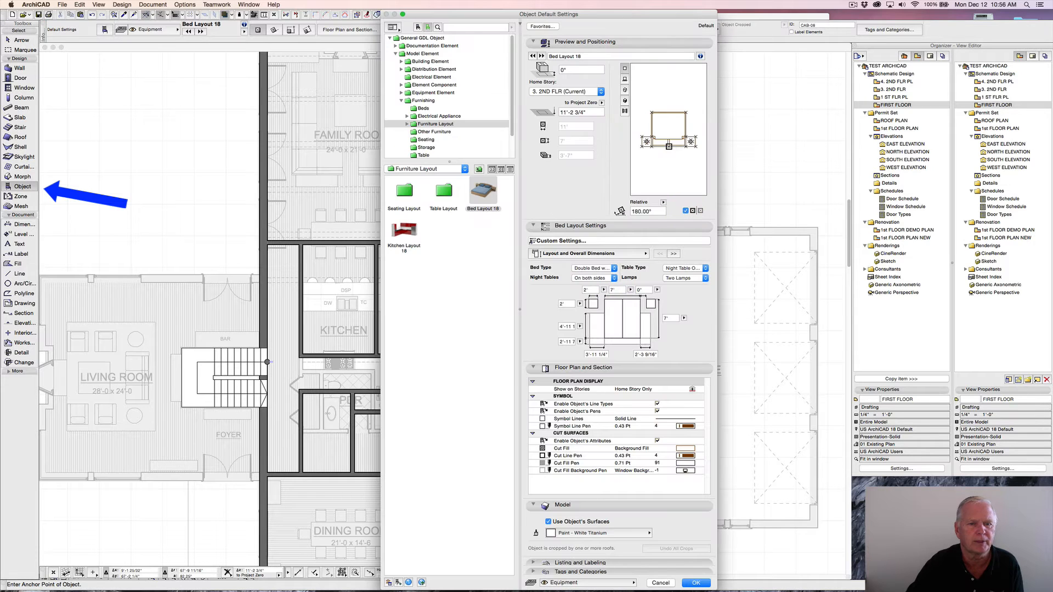
{"action": "scroll", "coordinate": [447, 96], "scroll_direction": "down", "scroll_amount": 3}
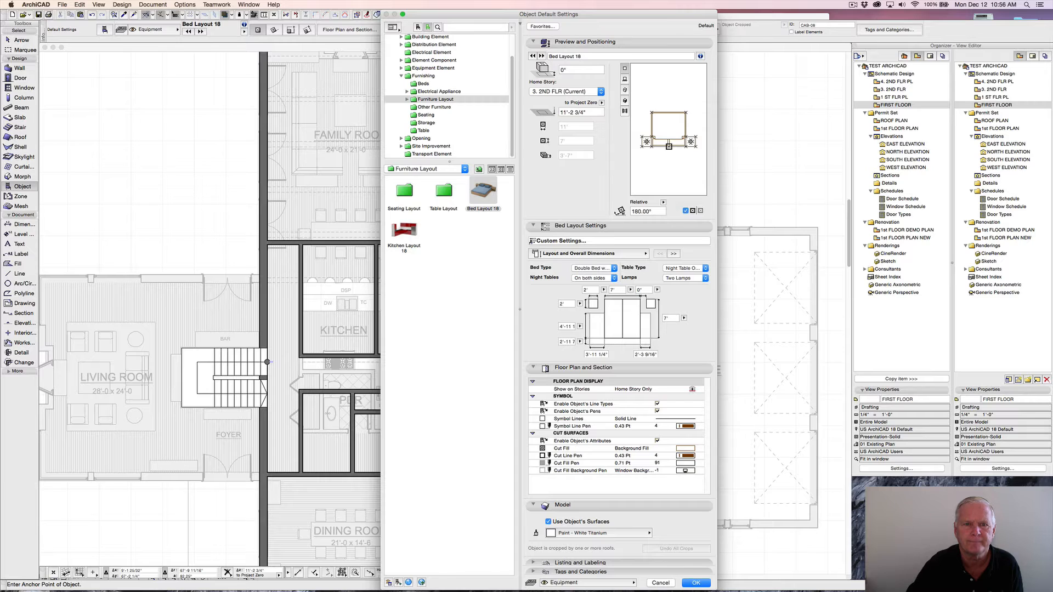
{"action": "scroll", "coordinate": [448, 96], "scroll_direction": "up", "scroll_amount": 2}
{"action": "left_click", "coordinate": [402, 81]}
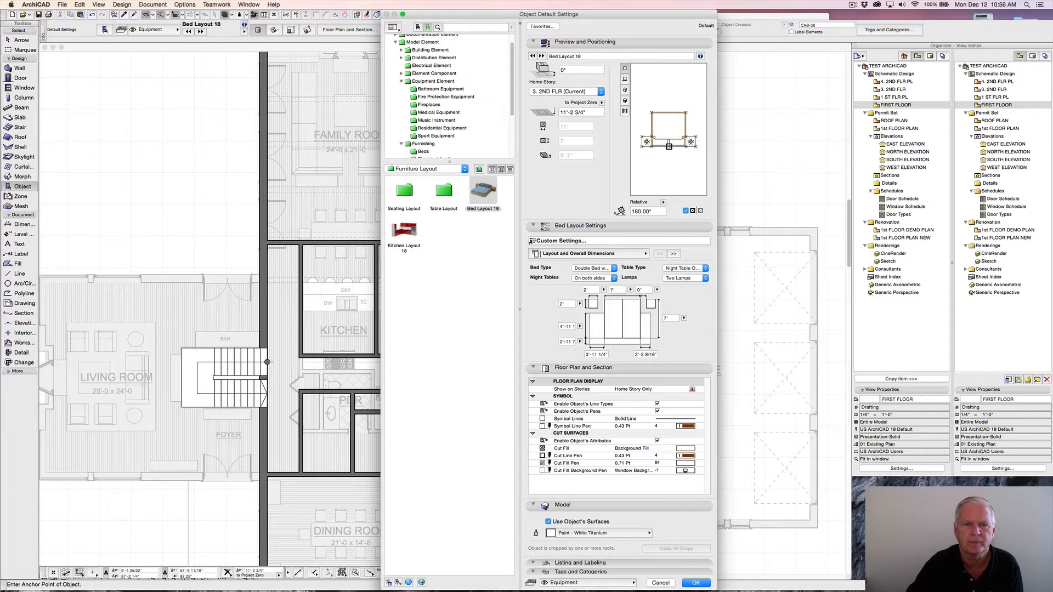
{"action": "left_click", "coordinate": [442, 128]}
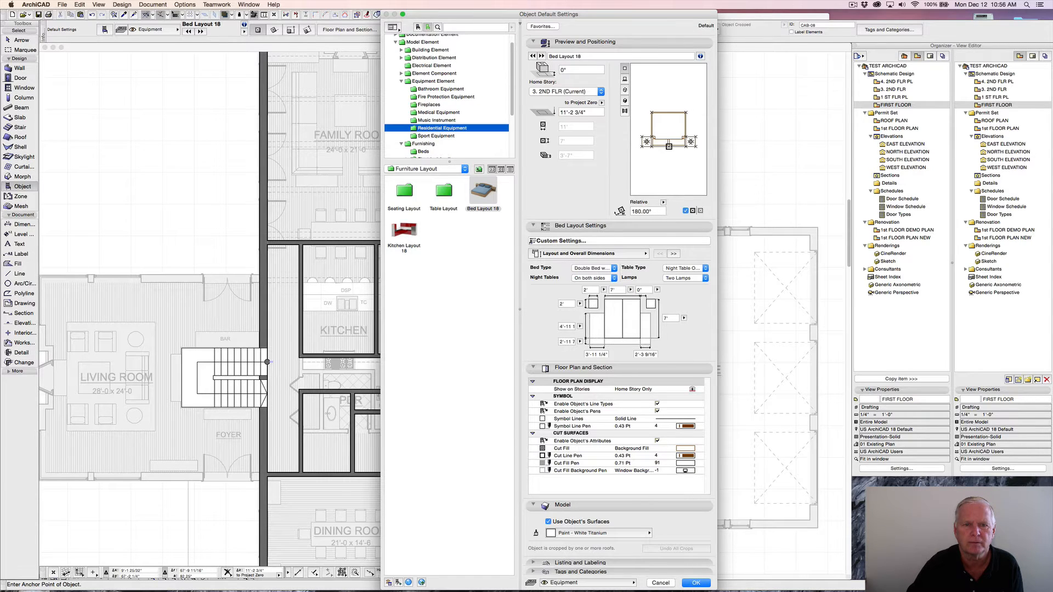
{"action": "scroll", "coordinate": [442, 128], "scroll_direction": "down", "scroll_amount": 1}
{"action": "scroll", "coordinate": [447, 96], "scroll_direction": "up", "scroll_amount": 2}
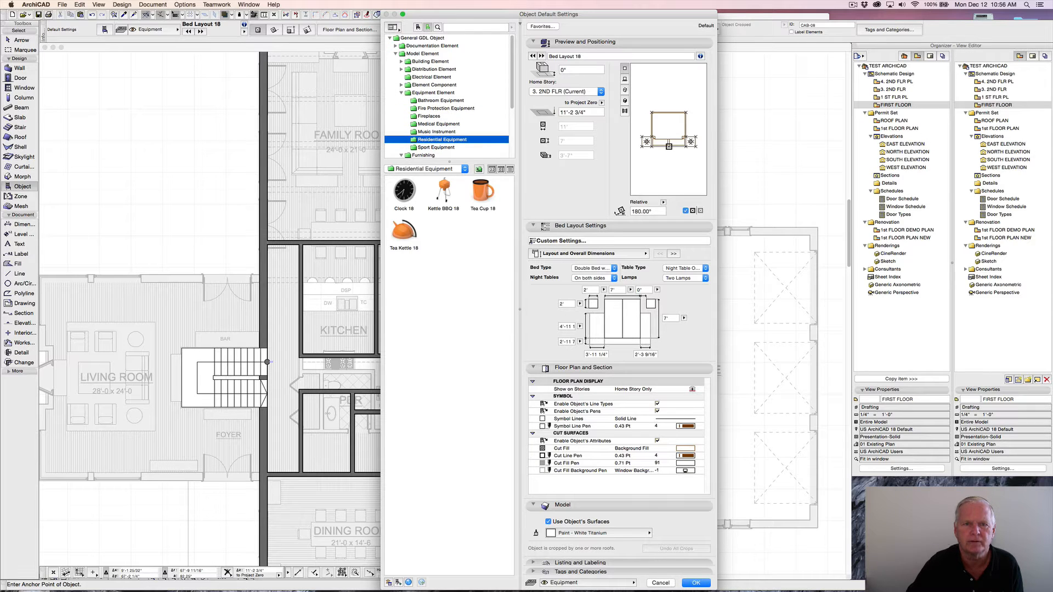
- Search the object library for "TUB" and choose Freestanding Bathtub 18
{"action": "left_click", "coordinate": [438, 27]}
{"action": "type", "text": "TU"}
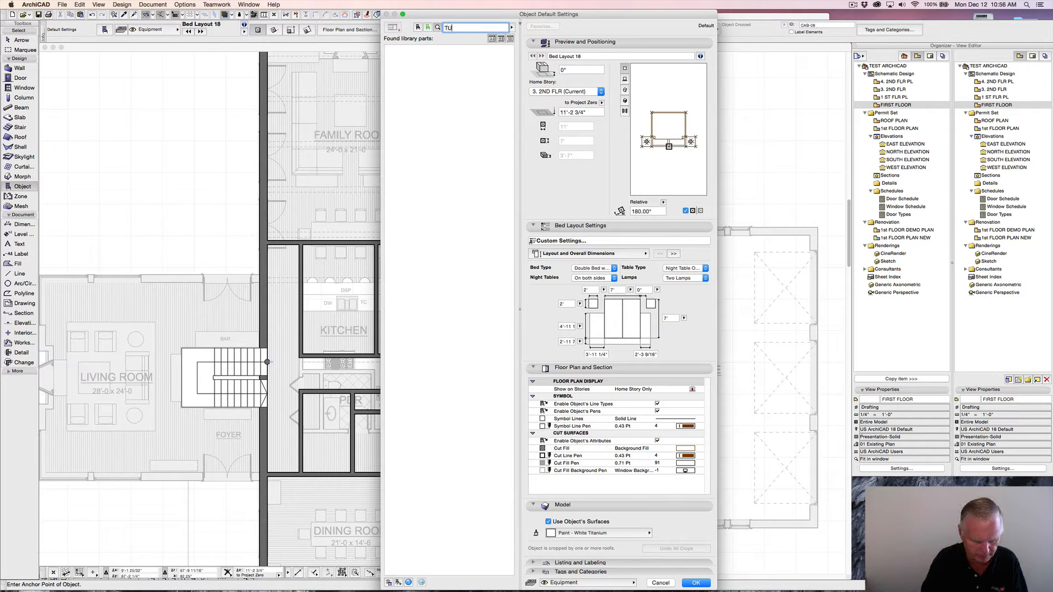
{"action": "type", "text": "B"}
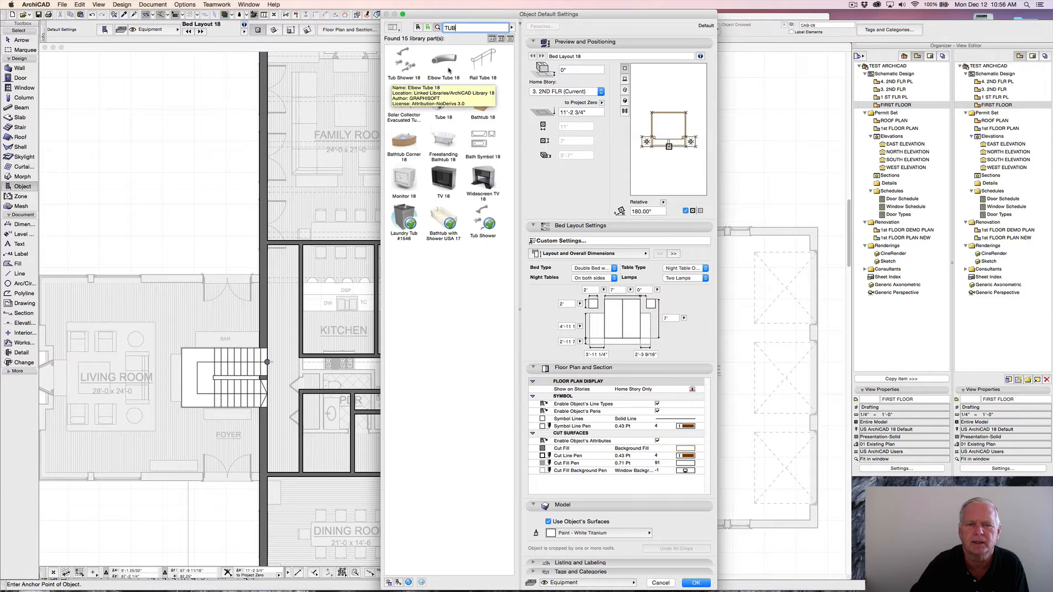
{"action": "left_click", "coordinate": [445, 141]}
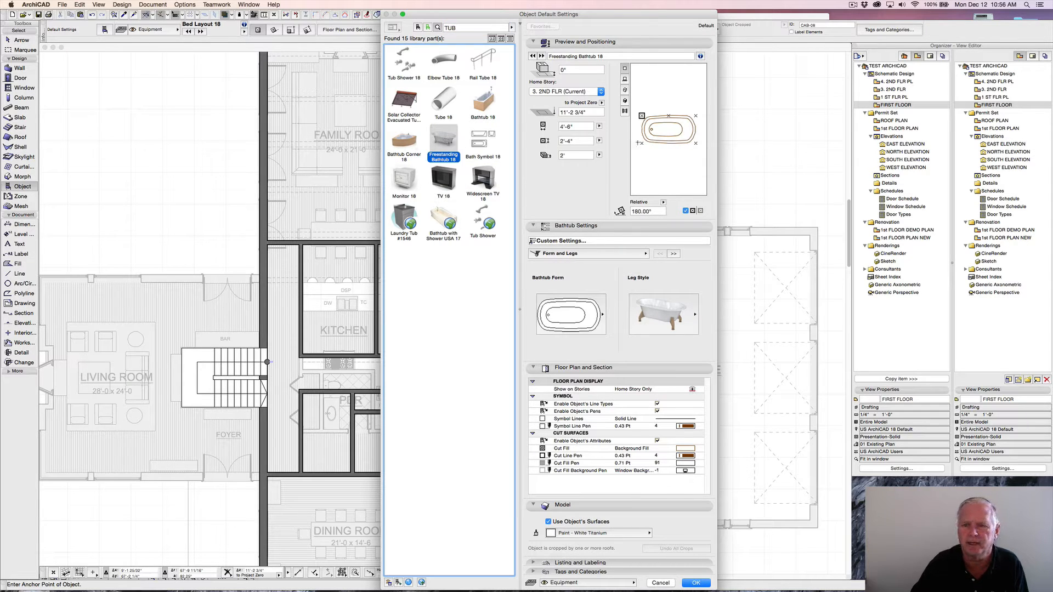
- Set the bathtub's dimensions to 3' by 6', rotate it to 270°, and accept the object settings
{"action": "left_click", "coordinate": [576, 127]}
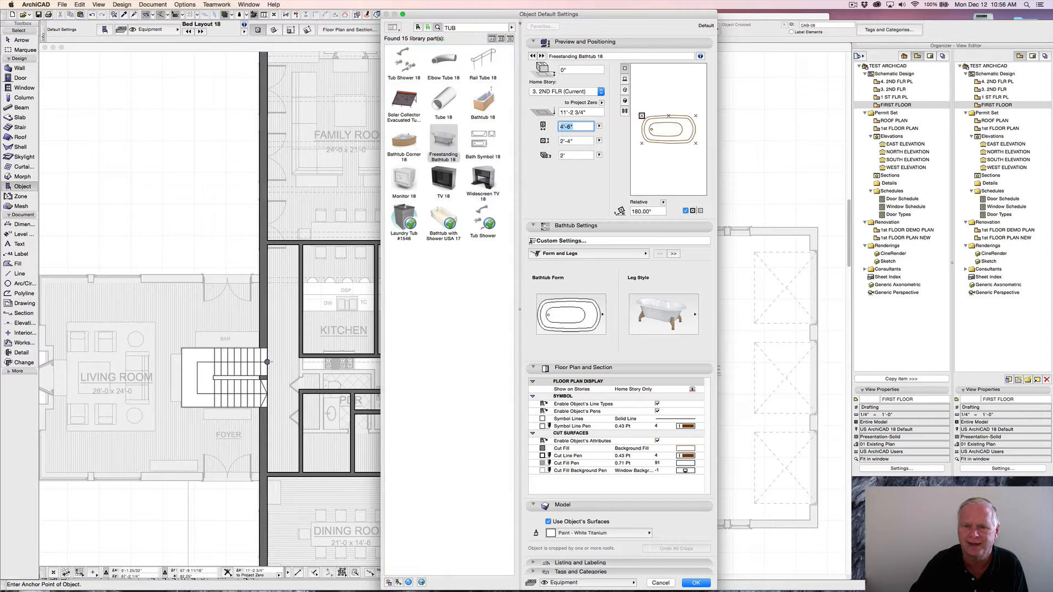
{"action": "type", "text": "3'"}
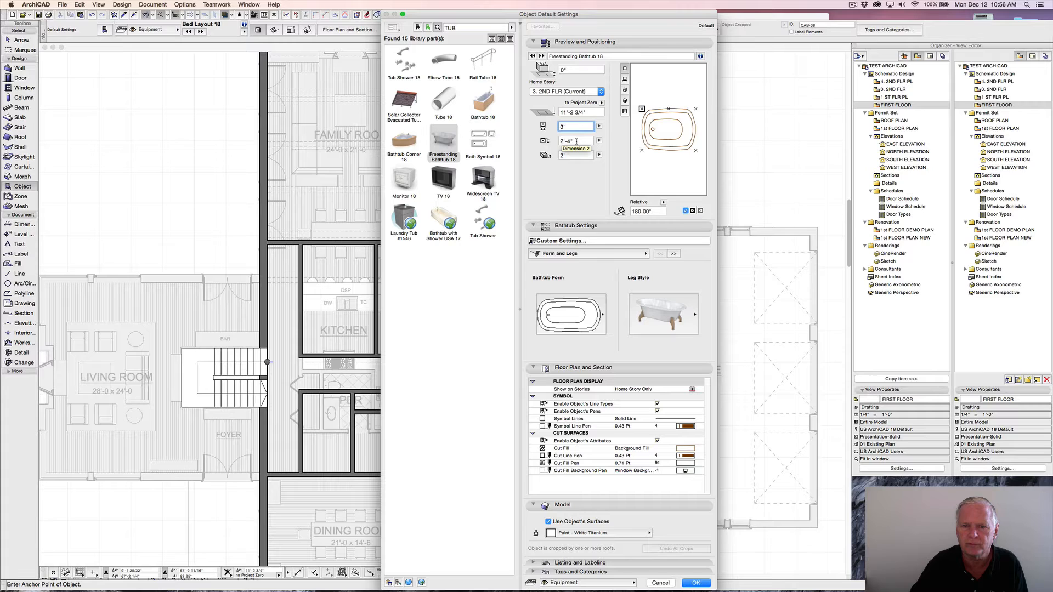
{"action": "left_click", "coordinate": [576, 141]}
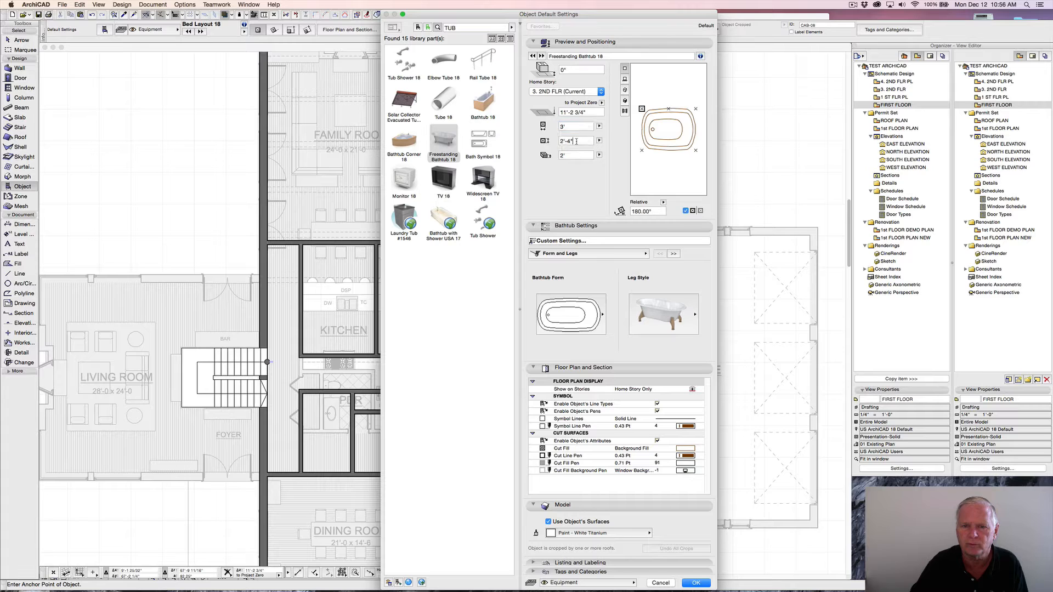
{"action": "type", "text": "6"}
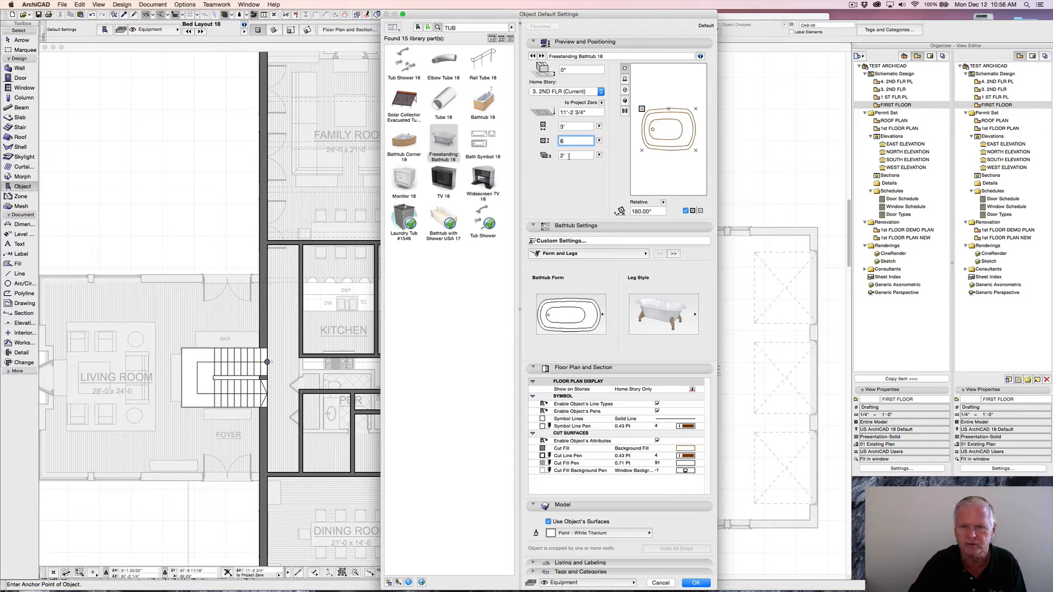
{"action": "type", "text": "'"}
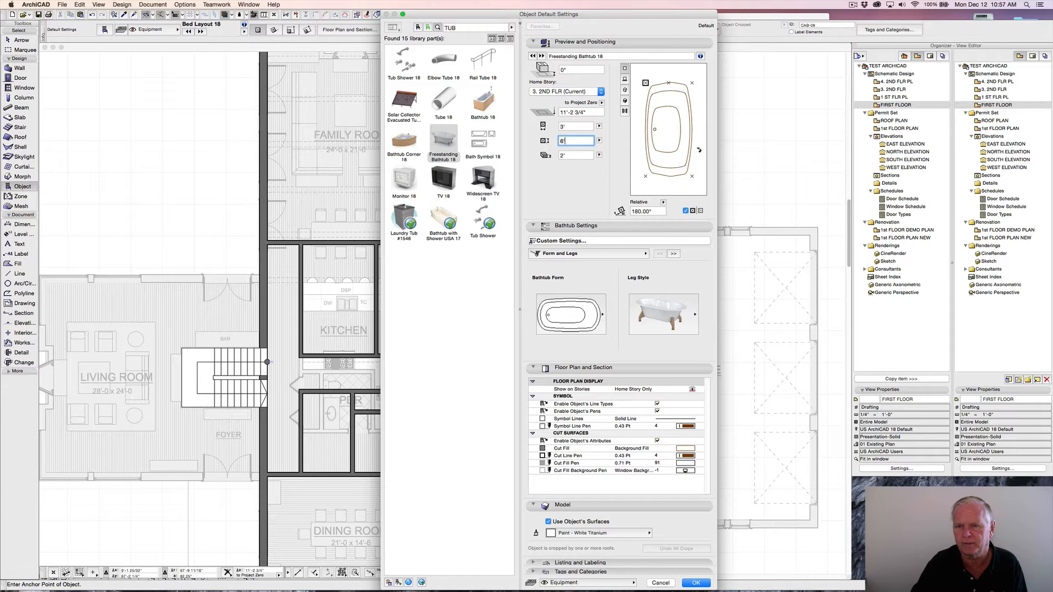
{"action": "left_click_drag", "start_coordinate": [700, 149], "coordinate": [688, 97]}
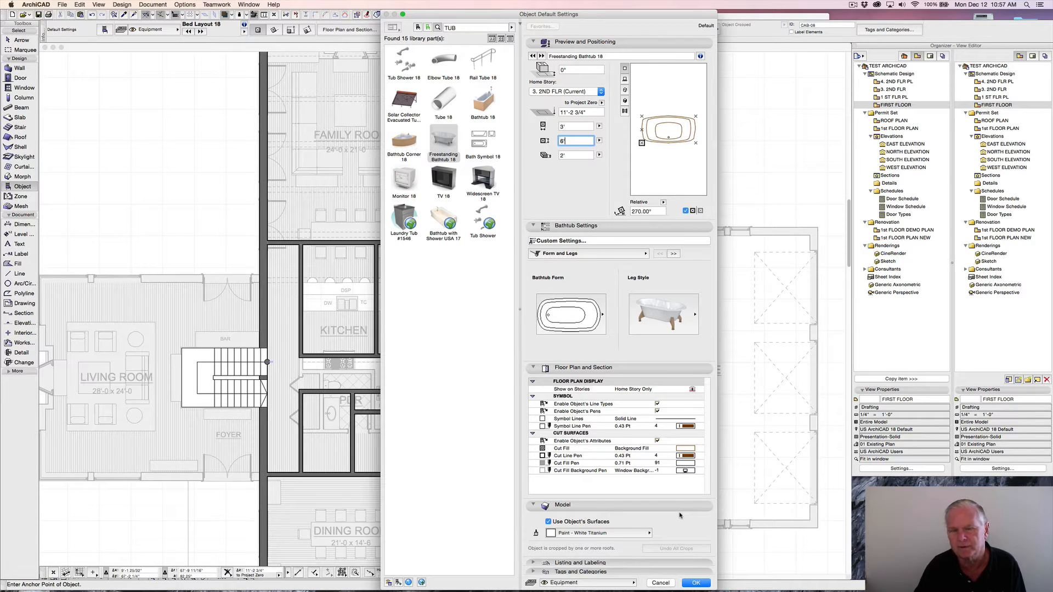
{"action": "left_click", "coordinate": [697, 584]}
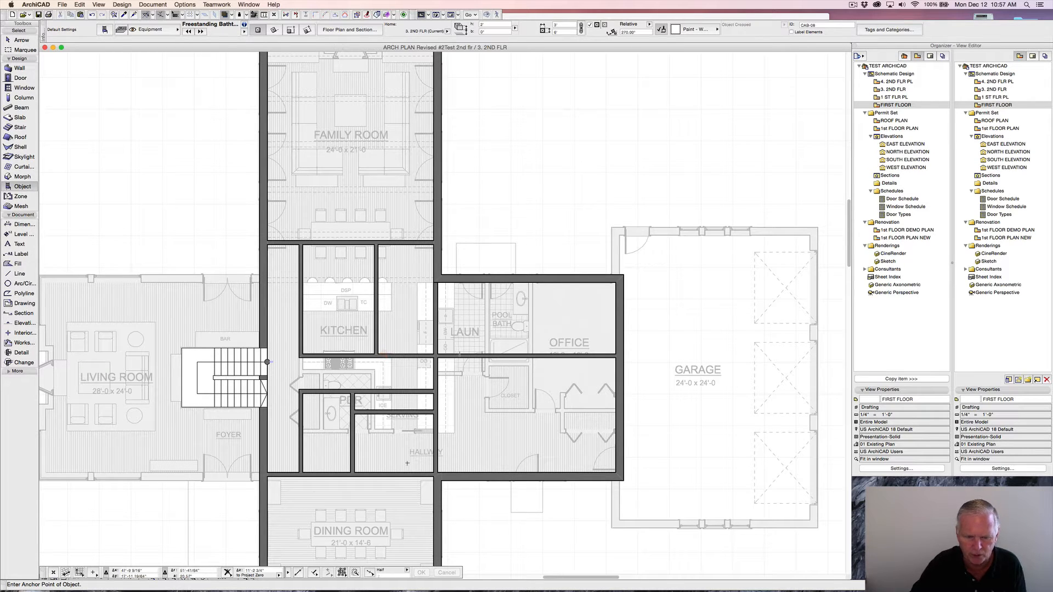
- Set the half special snap points to work between intersections and place the bathtub near the laundry end of the room beside the kitchen
{"action": "left_click", "coordinate": [371, 574]}
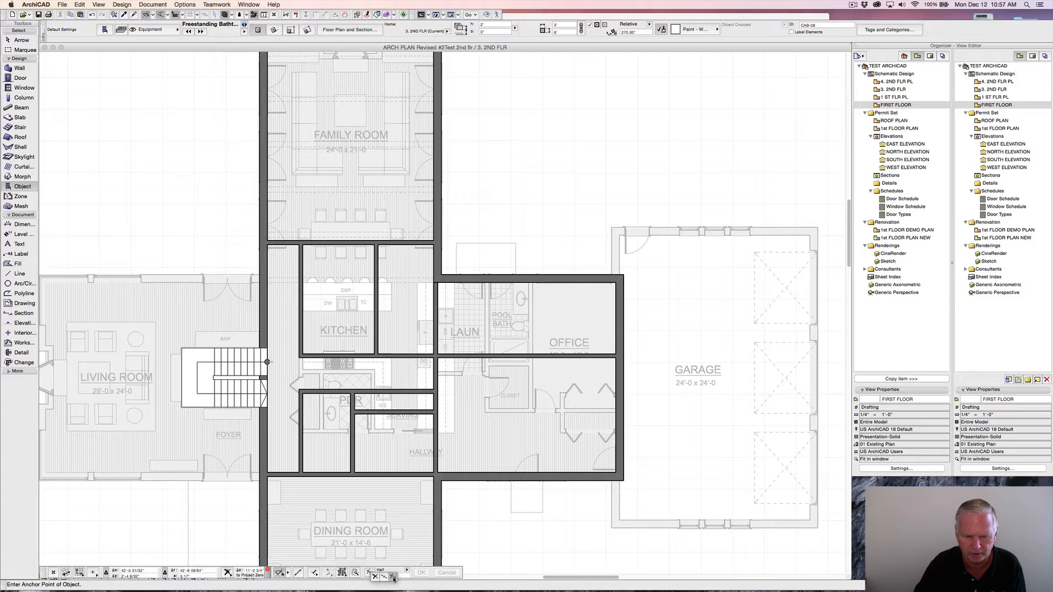
{"action": "left_click", "coordinate": [393, 577]}
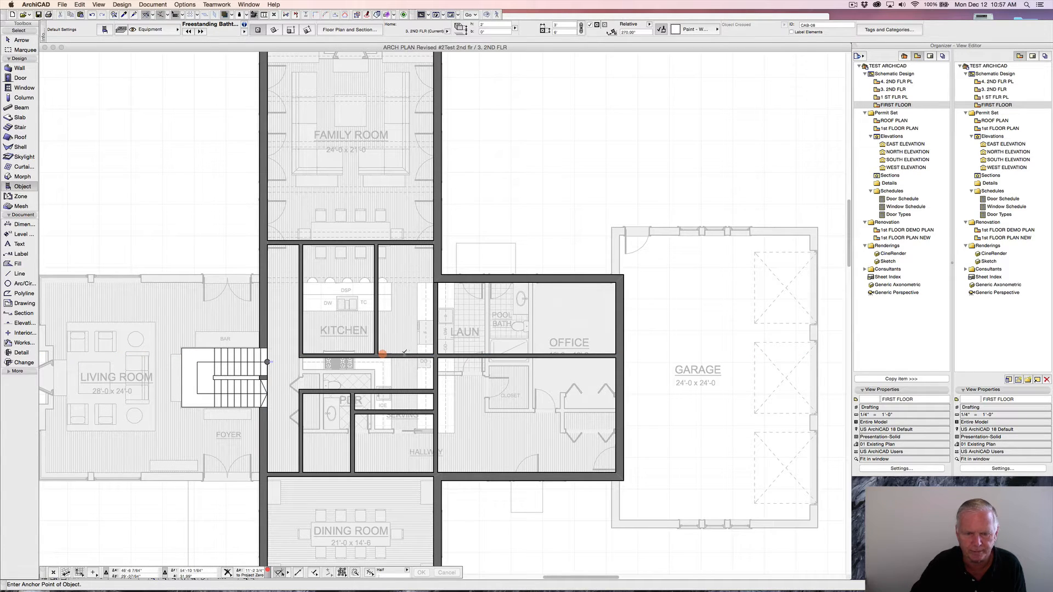
{"action": "left_click", "coordinate": [411, 342]}
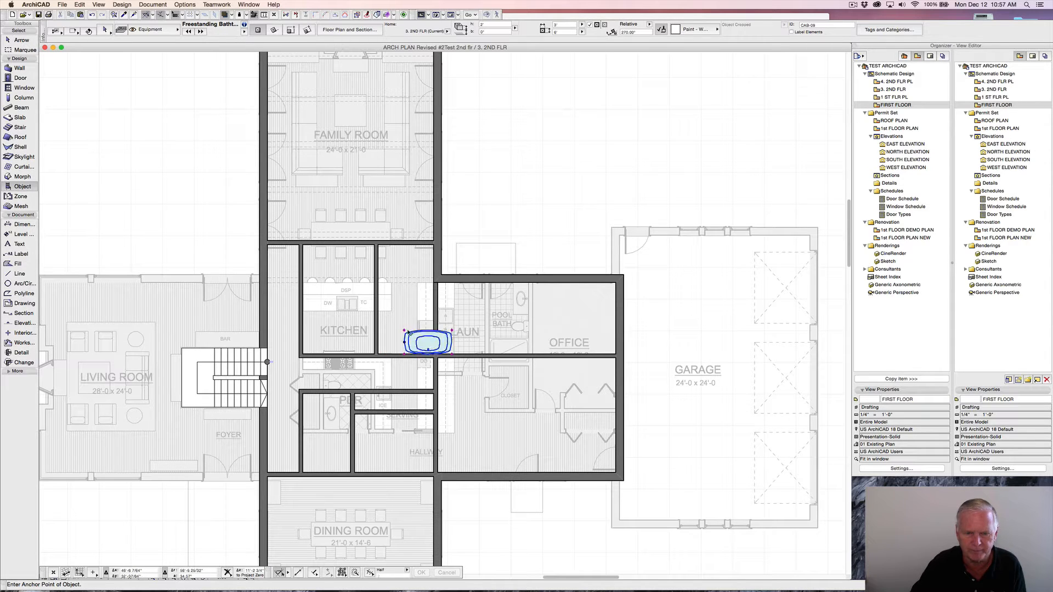
- Move the bathtub 3' horizontally toward the kitchen so it lies within the room, and deselect it
{"action": "left_click", "coordinate": [428, 335], "text": "shift"}
{"action": "key", "text": "super+d"}
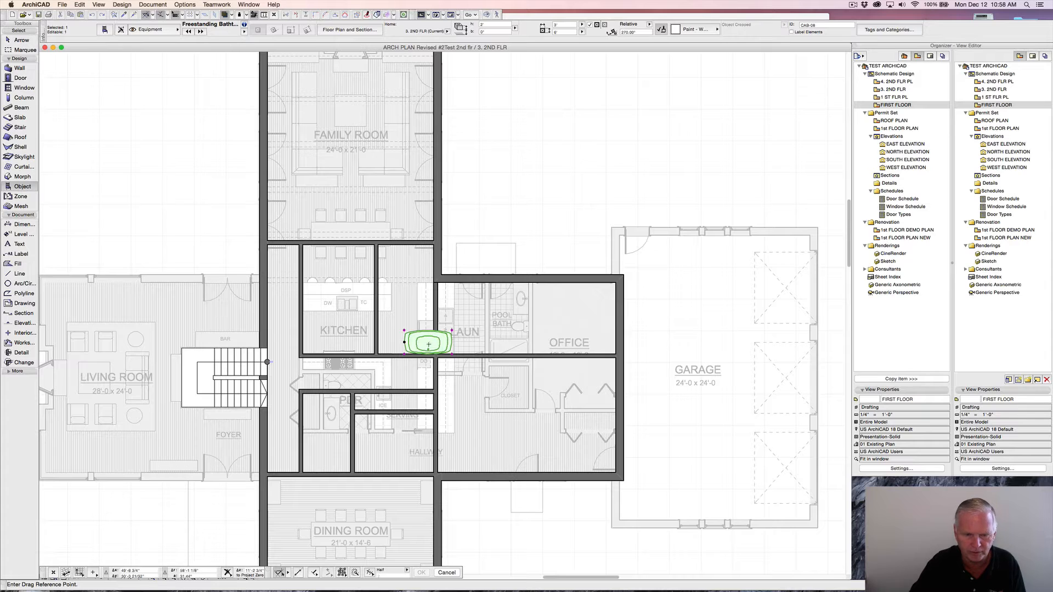
{"action": "left_click", "coordinate": [428, 344]}
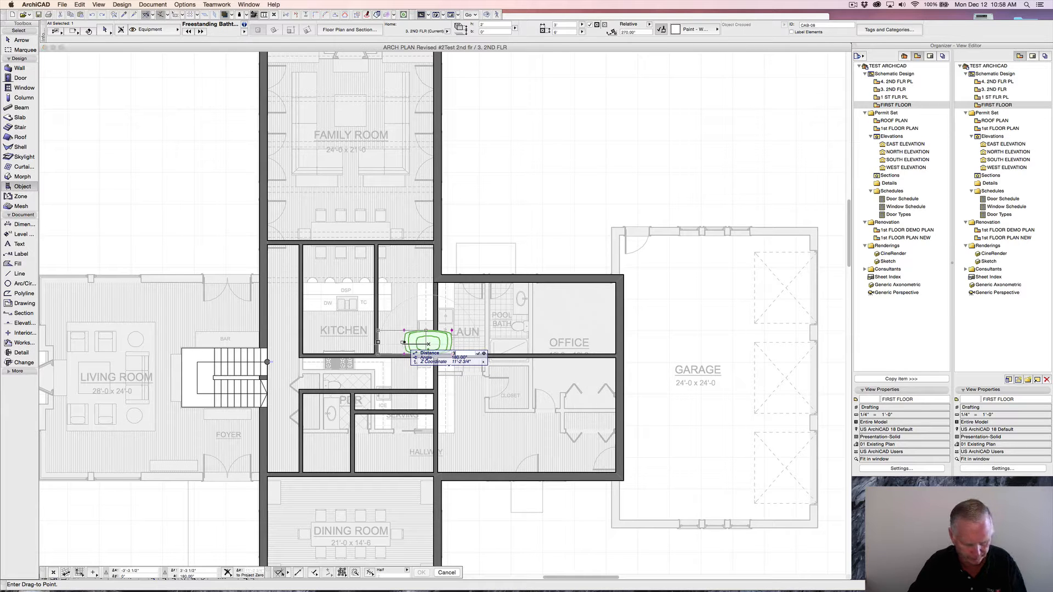
{"action": "left_click", "coordinate": [380, 342]}
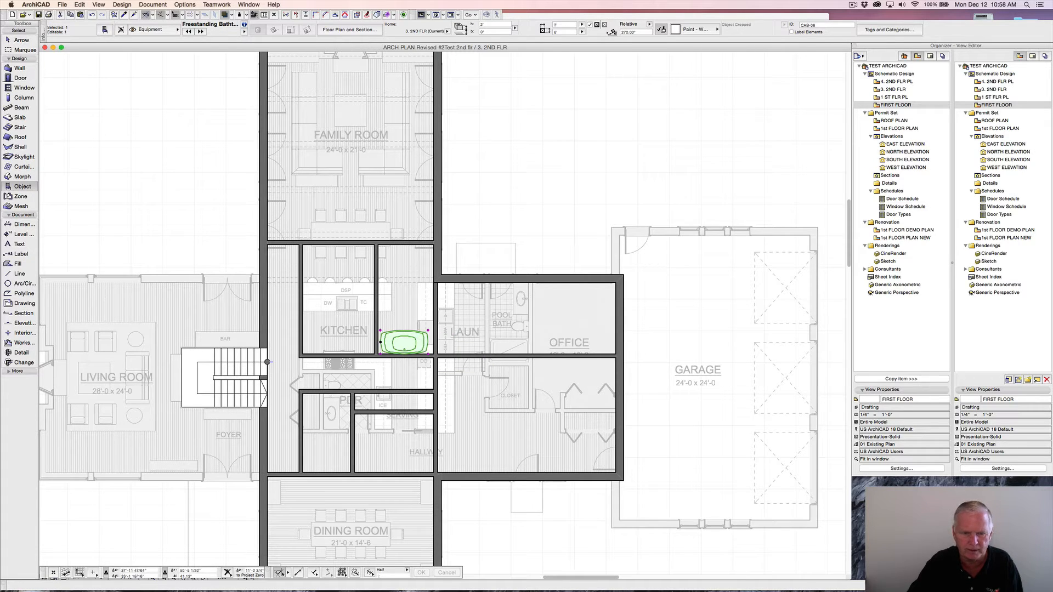
{"action": "key", "text": "Escape"}
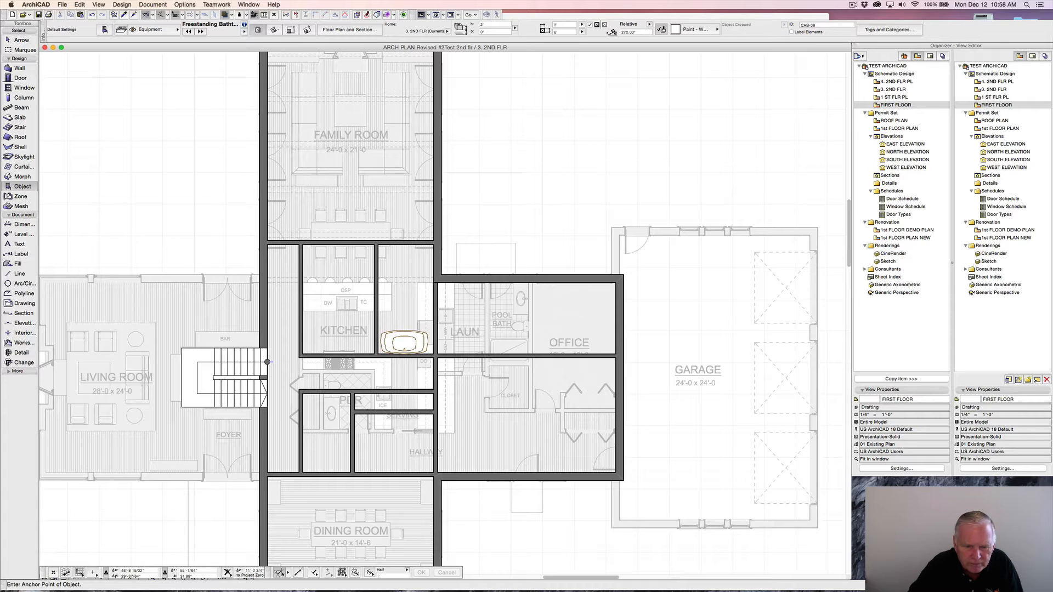
- Move the bathtub 6" away from the cross wall along its long side, farther into the room
{"action": "scroll", "coordinate": [410, 345], "scroll_direction": "up", "scroll_amount": 3}
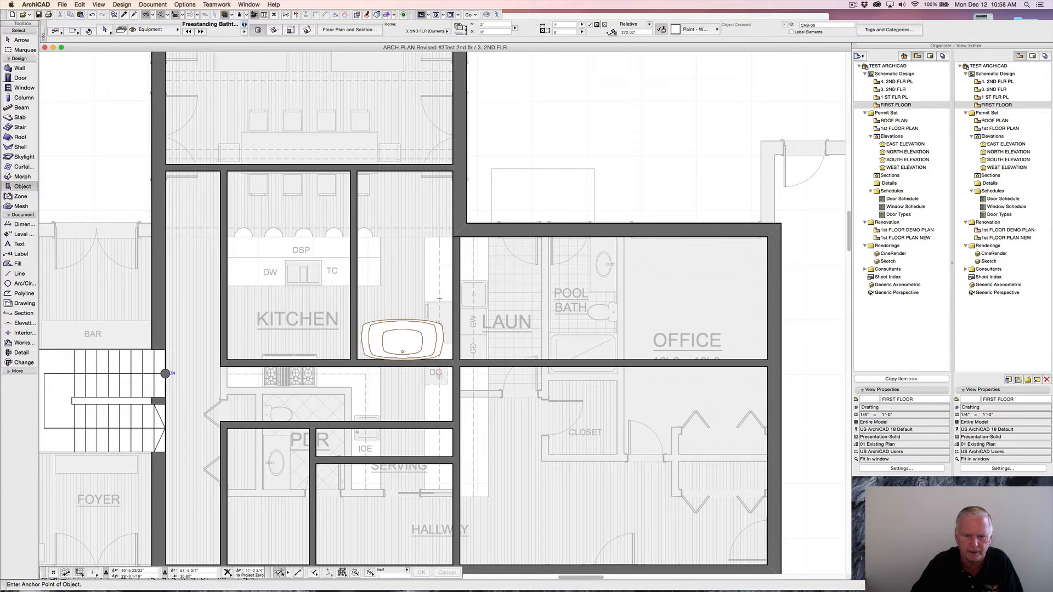
{"action": "left_click", "coordinate": [439, 376]}
{"action": "left_click", "coordinate": [358, 337]}
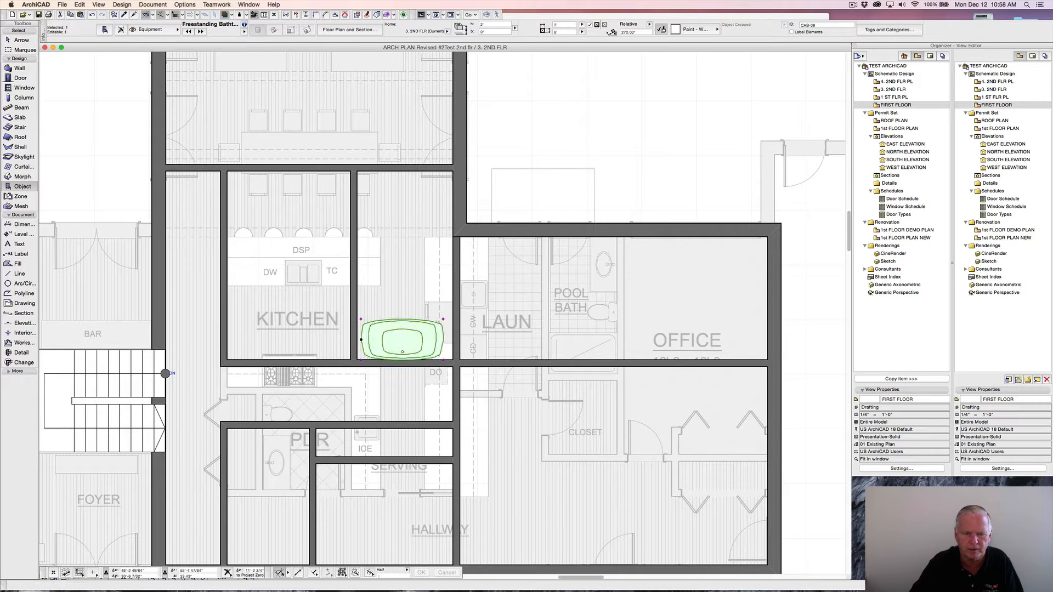
{"action": "left_click", "coordinate": [402, 334]}
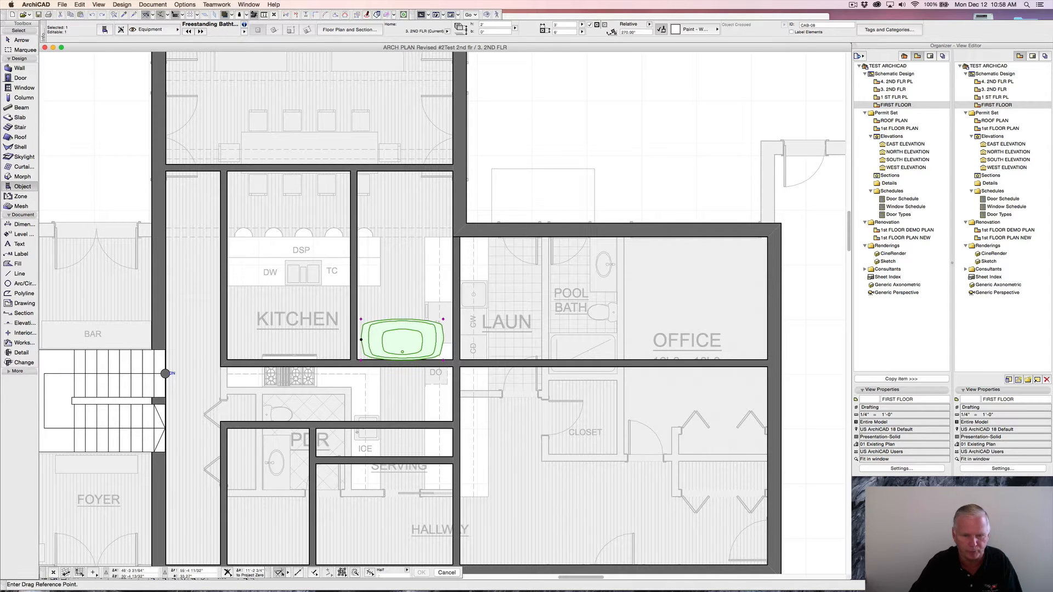
{"action": "type", "text": "6'"}
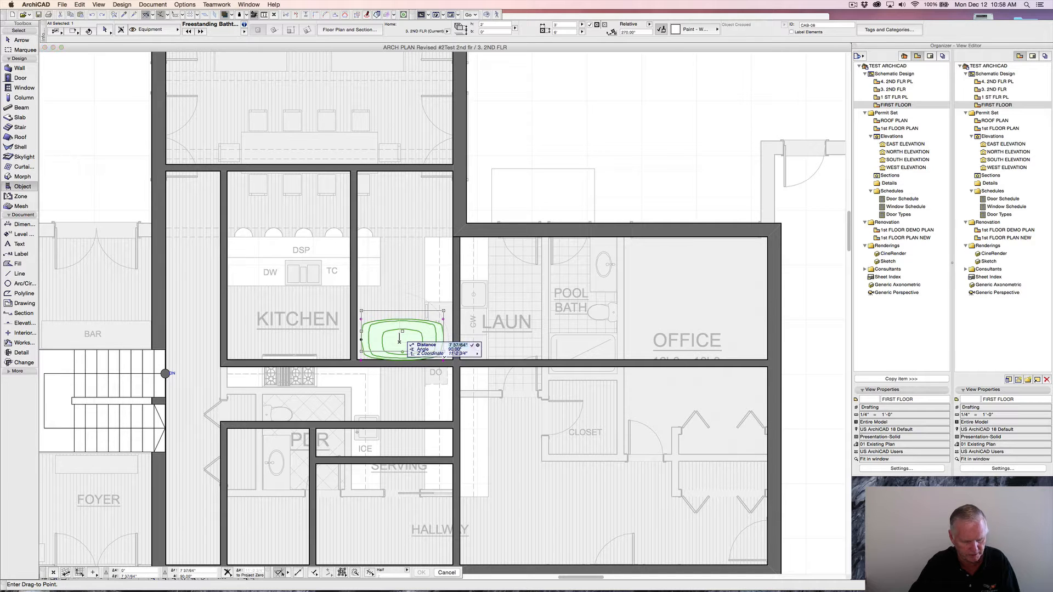
{"action": "key", "text": "Return"}
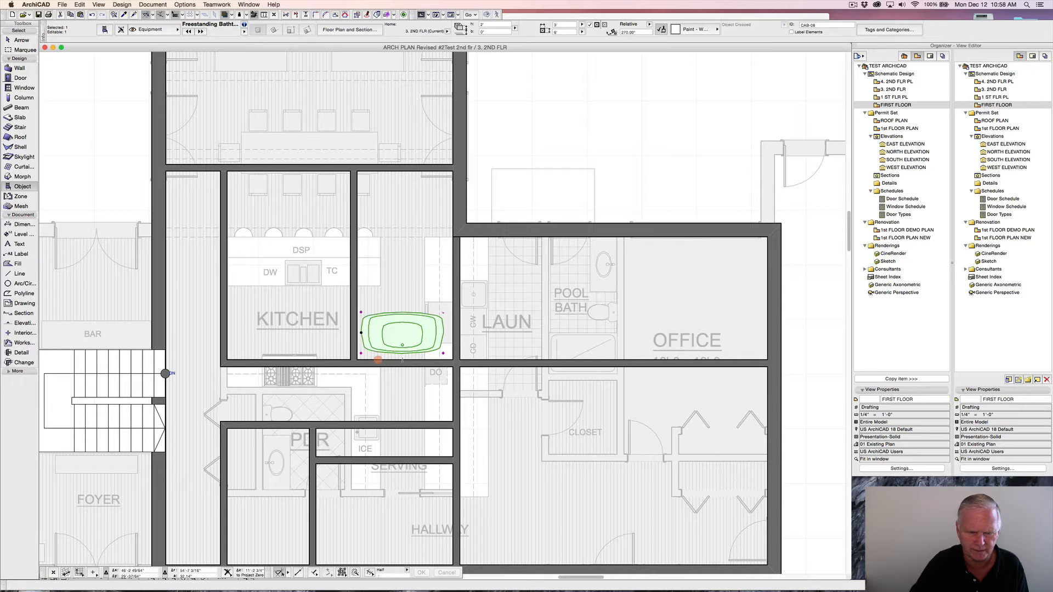
- Move the bathtub by its kitchen-side end midpoint to the laundry-side wall face, and back 3'-8 1/2" to the room's midpoint
{"action": "key", "text": "super+d"}
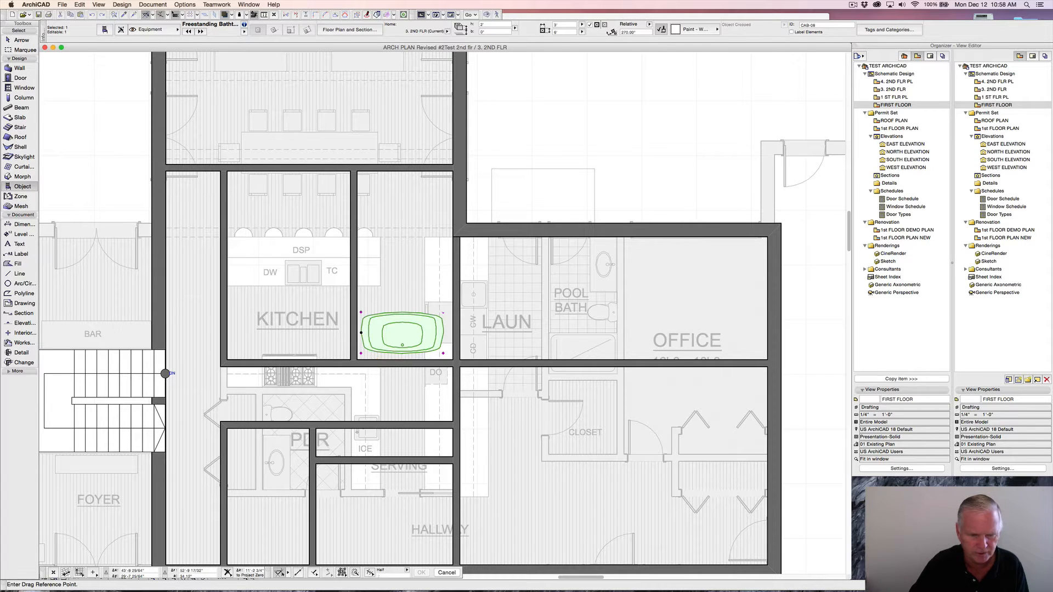
{"action": "left_click", "coordinate": [361, 333]}
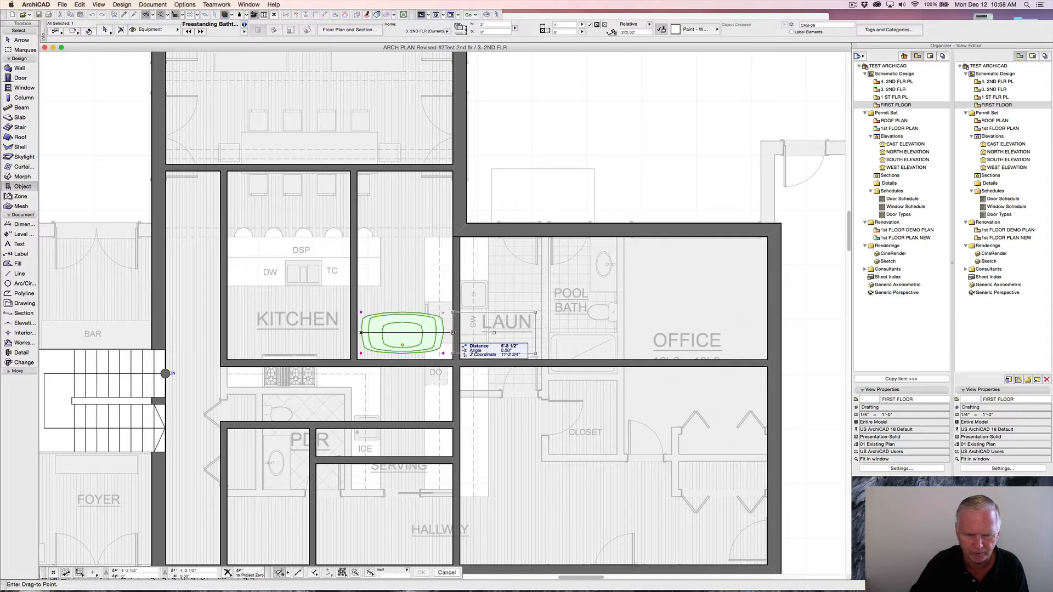
{"action": "left_click", "coordinate": [453, 333]}
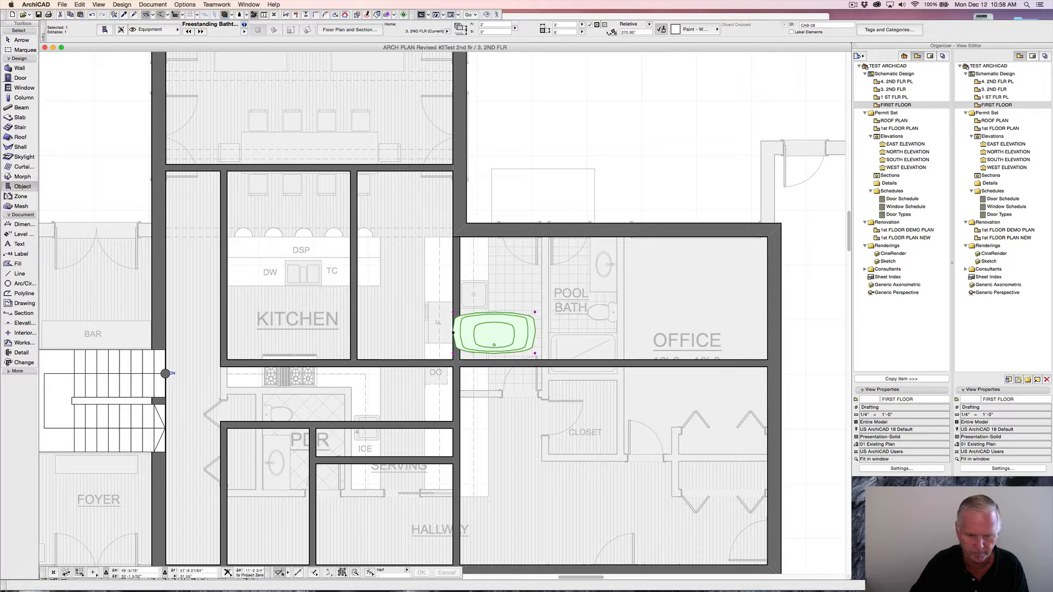
{"action": "key", "text": "super+d"}
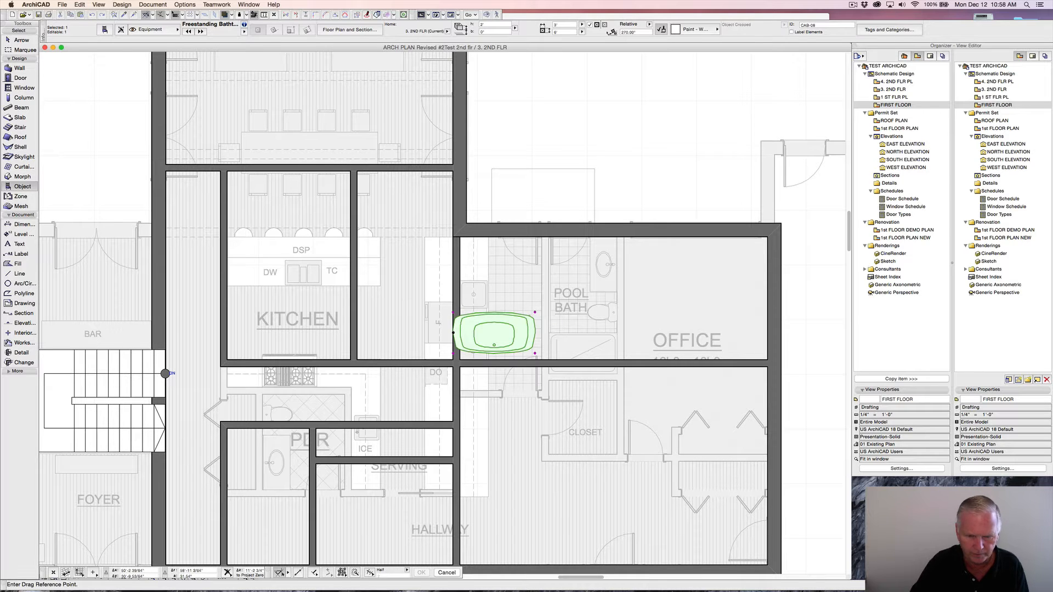
{"action": "left_click", "coordinate": [453, 332]}
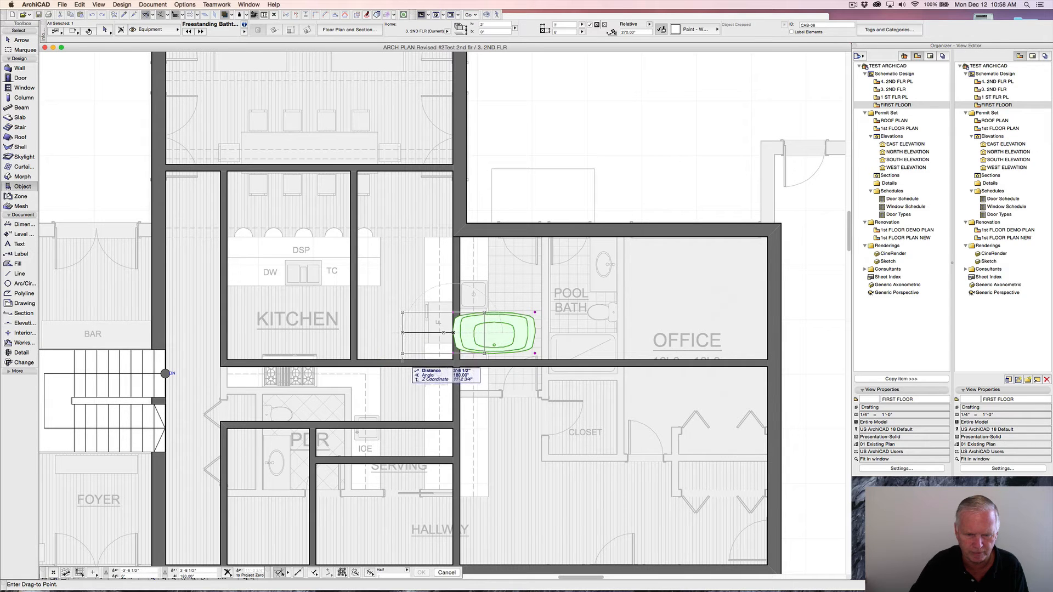
{"action": "left_click", "coordinate": [403, 333]}
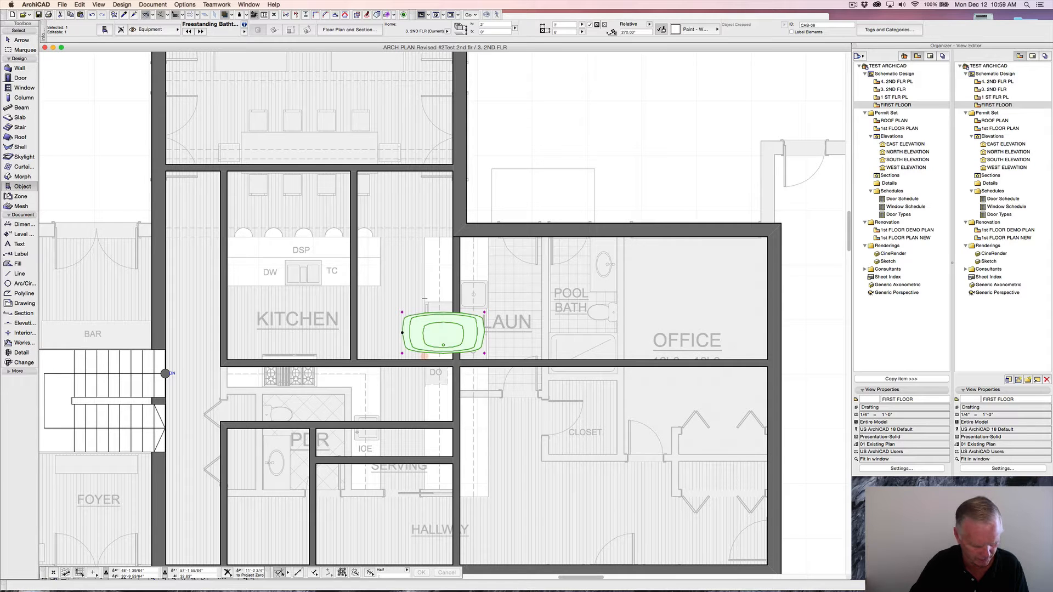
- Move the bathtub 3' horizontally by its kitchen-side end midpoint so it sits between the room's side walls, and deselect it
{"action": "key", "text": "super+d"}
{"action": "left_click", "coordinate": [403, 333]}
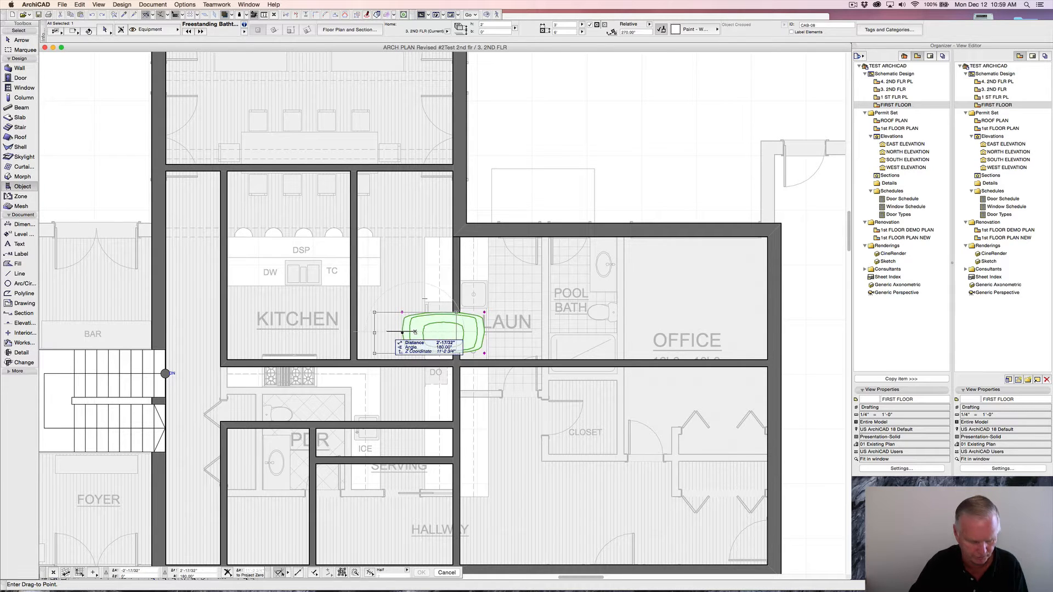
{"action": "type", "text": "3"}
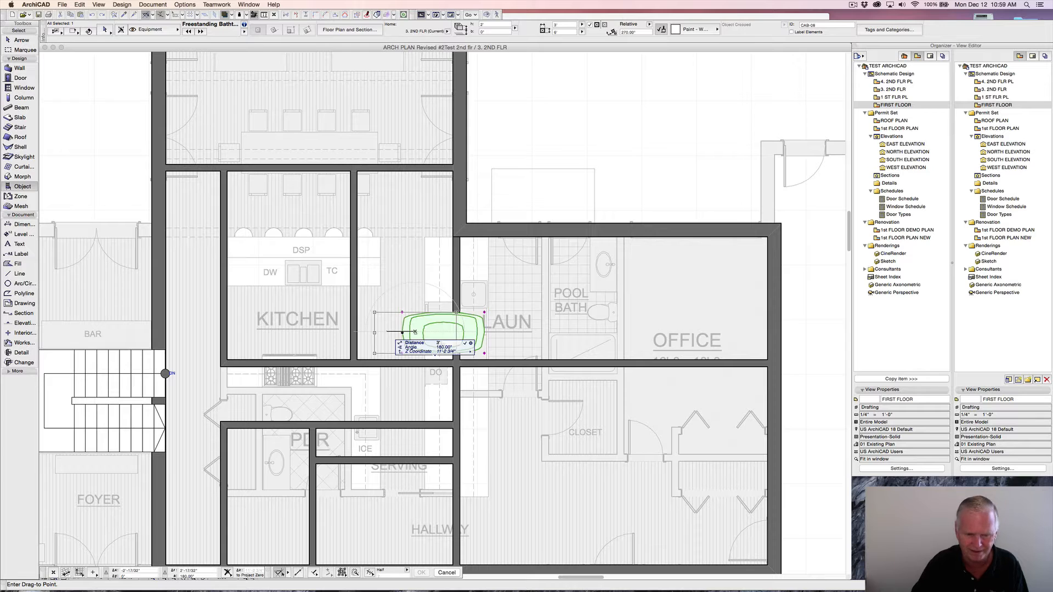
{"action": "key", "text": "Return"}
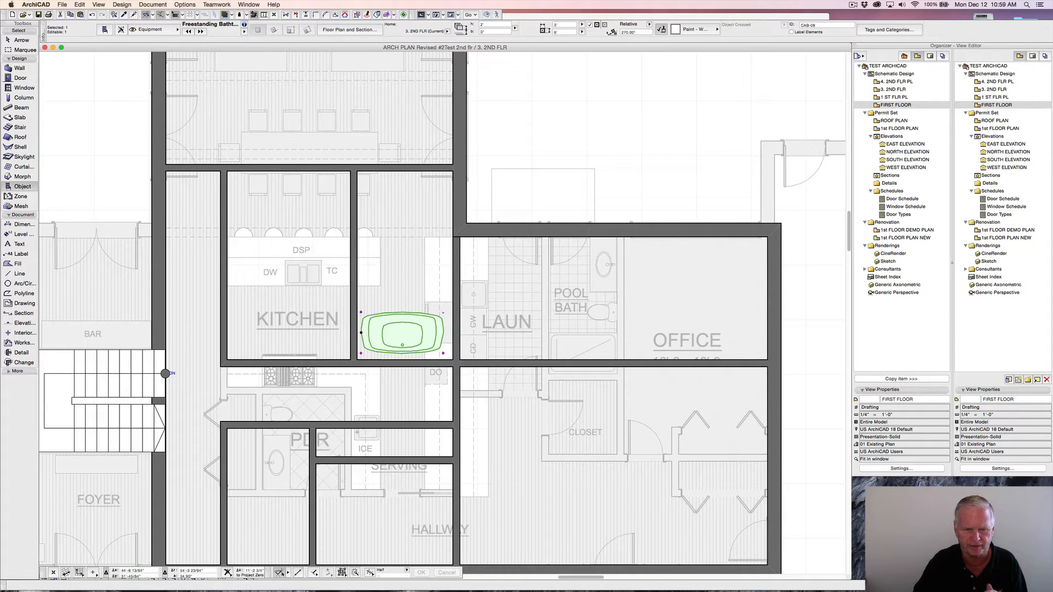
{"action": "key", "text": "Escape"}
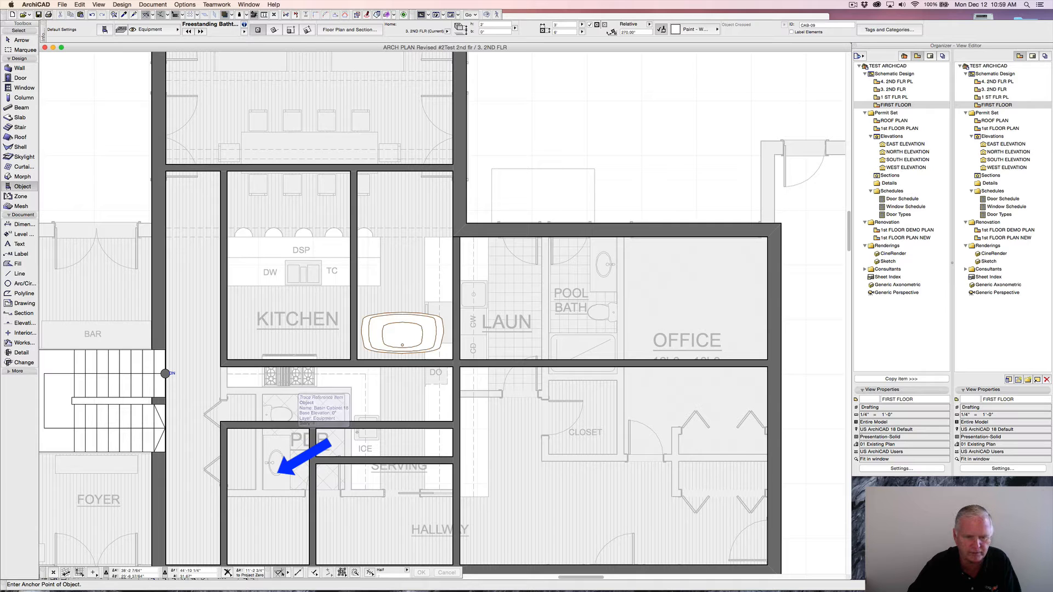
- Pick up the powder room's Basin Cabinet 18 settings, undo a trial placement in the bathroom corner, and switch to rotated placement
{"action": "left_click", "coordinate": [290, 435], "text": "alt"}
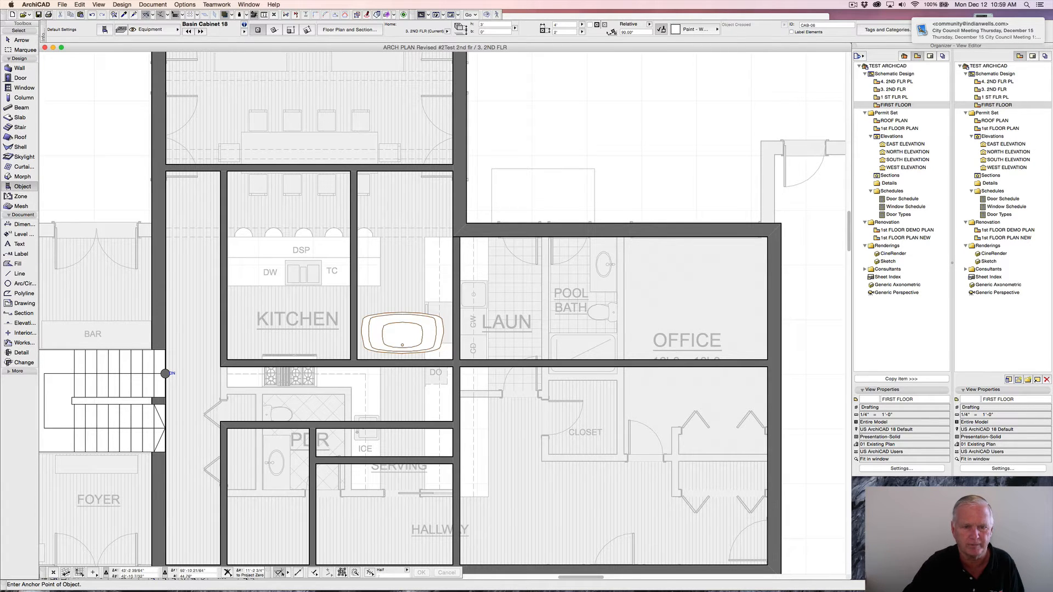
{"action": "left_click", "coordinate": [359, 171]}
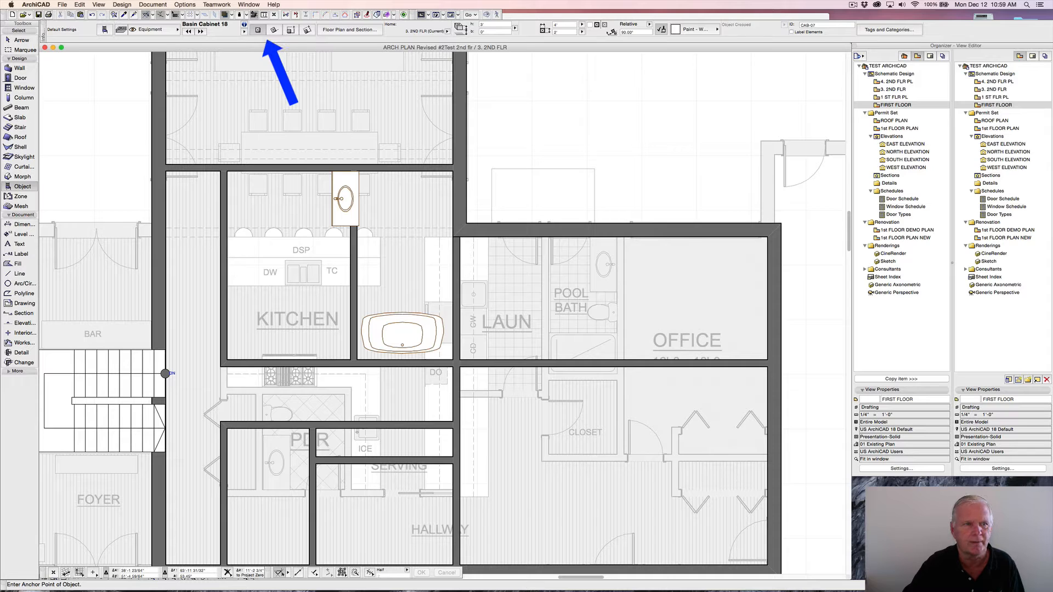
{"action": "left_click", "coordinate": [92, 15]}
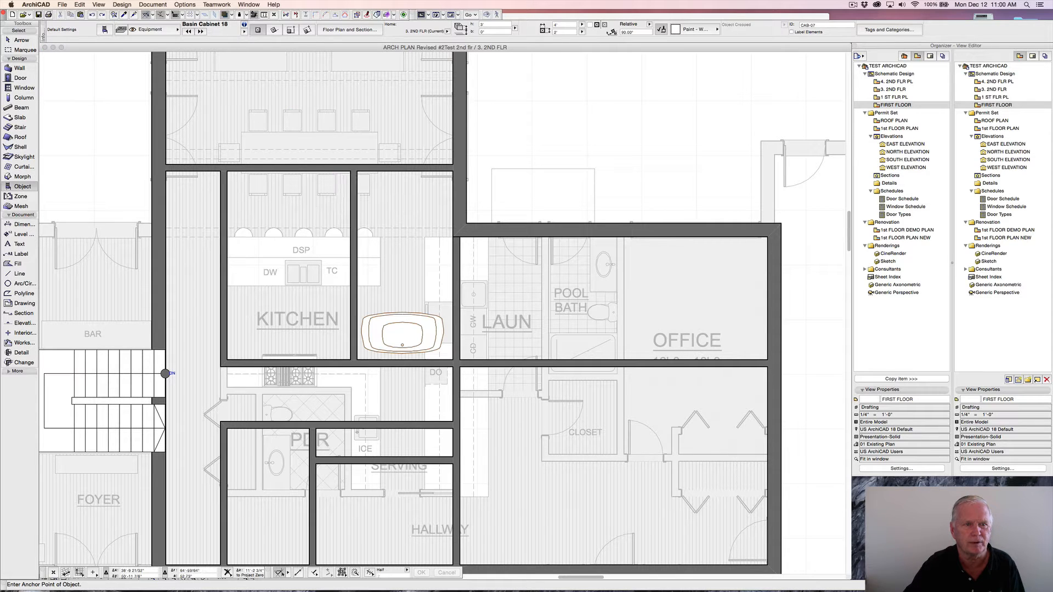
{"action": "left_click", "coordinate": [275, 30]}
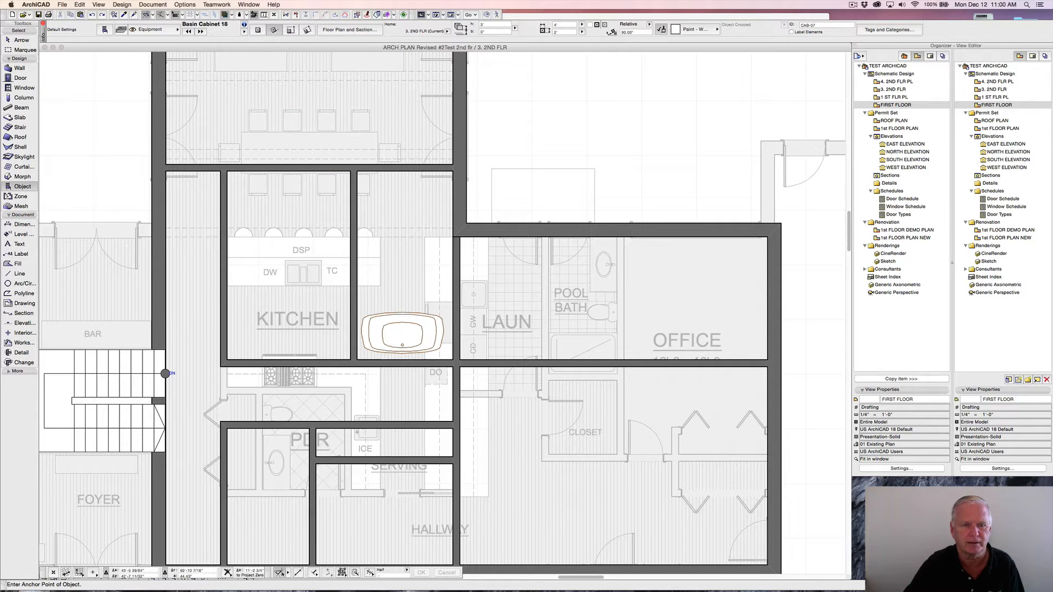
- Try placing the basin cabinet with a downward rotation vector at the bathroom's kitchen-side corner, and delete it
{"action": "left_click", "coordinate": [358, 172]}
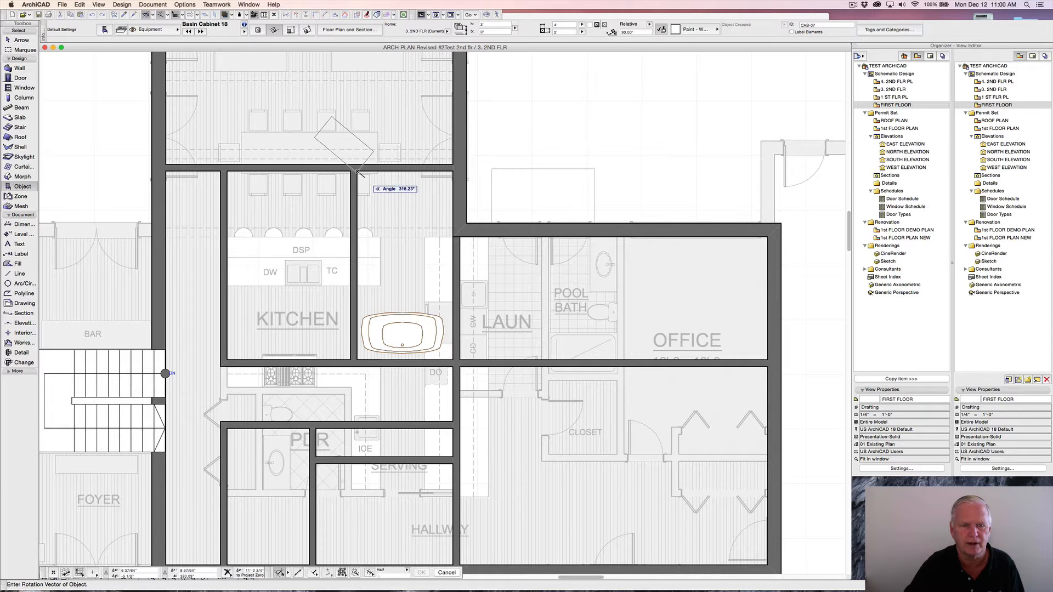
{"action": "left_click", "coordinate": [358, 209]}
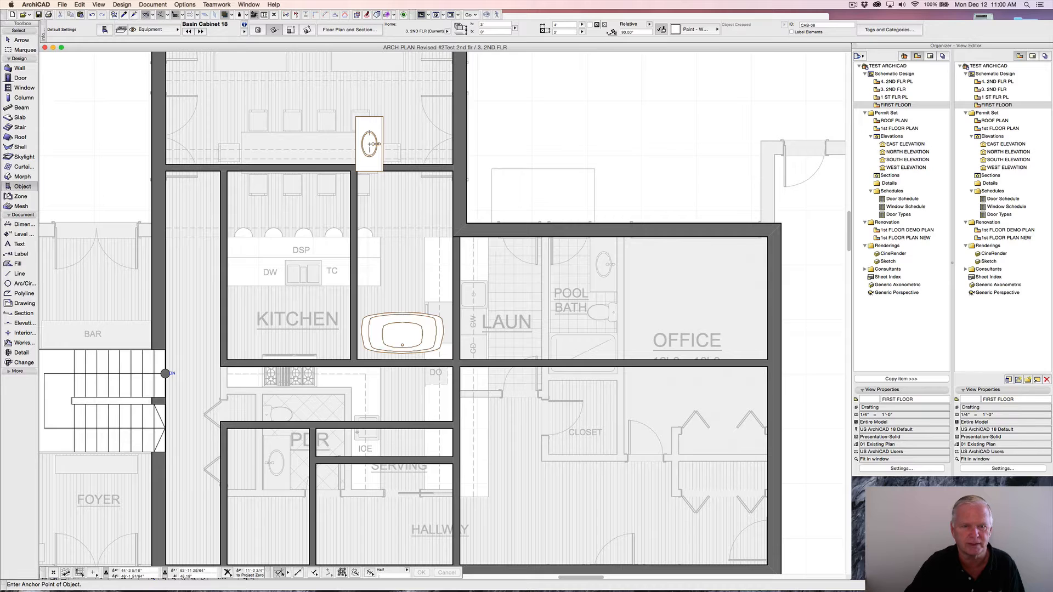
{"action": "left_click", "coordinate": [371, 144]}
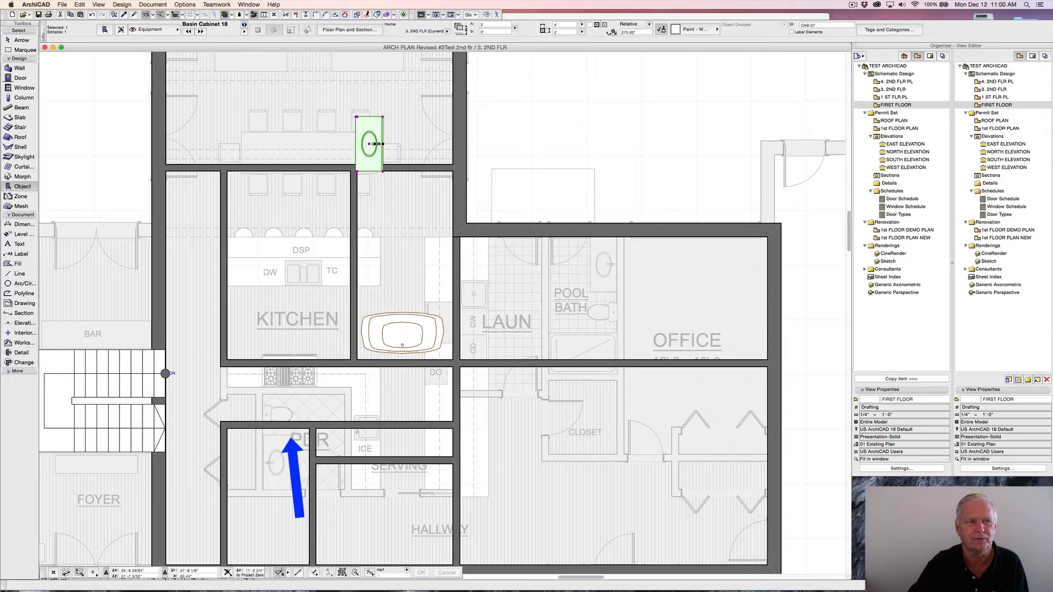
{"action": "key", "text": "Delete"}
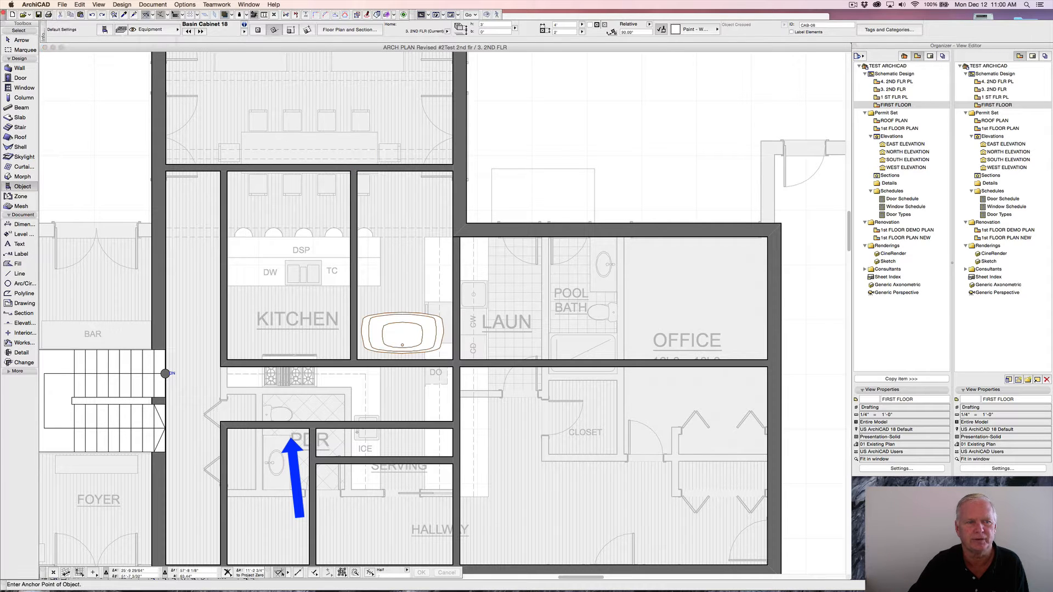
- Change the basin cabinet's anchor to its wall-side corner and place it in the bathroom's upper kitchen-side corner at a 90° rotation
{"action": "left_click", "coordinate": [105, 29]}
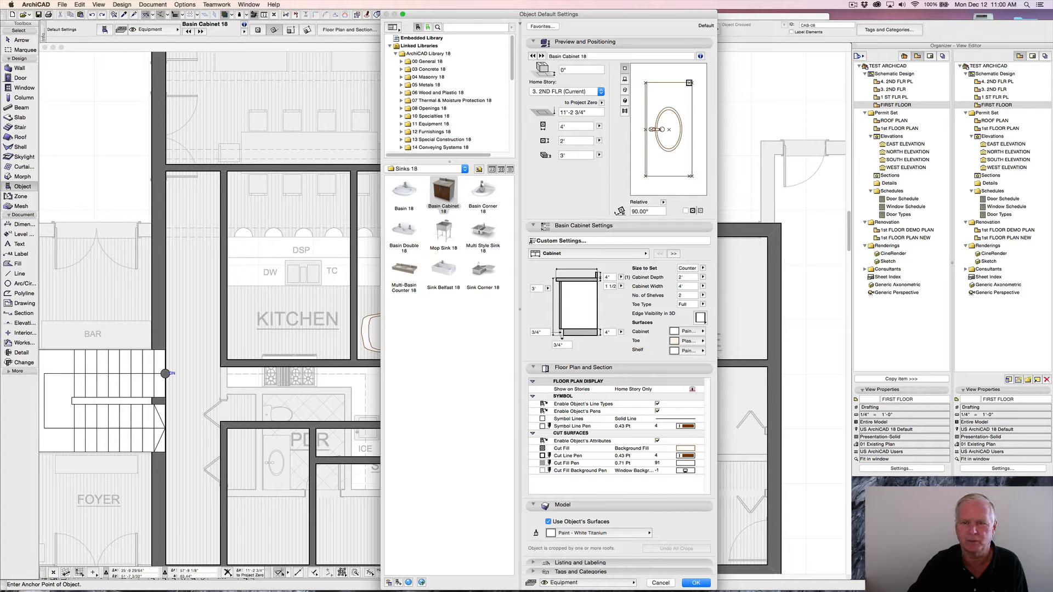
{"action": "left_click", "coordinate": [646, 82]}
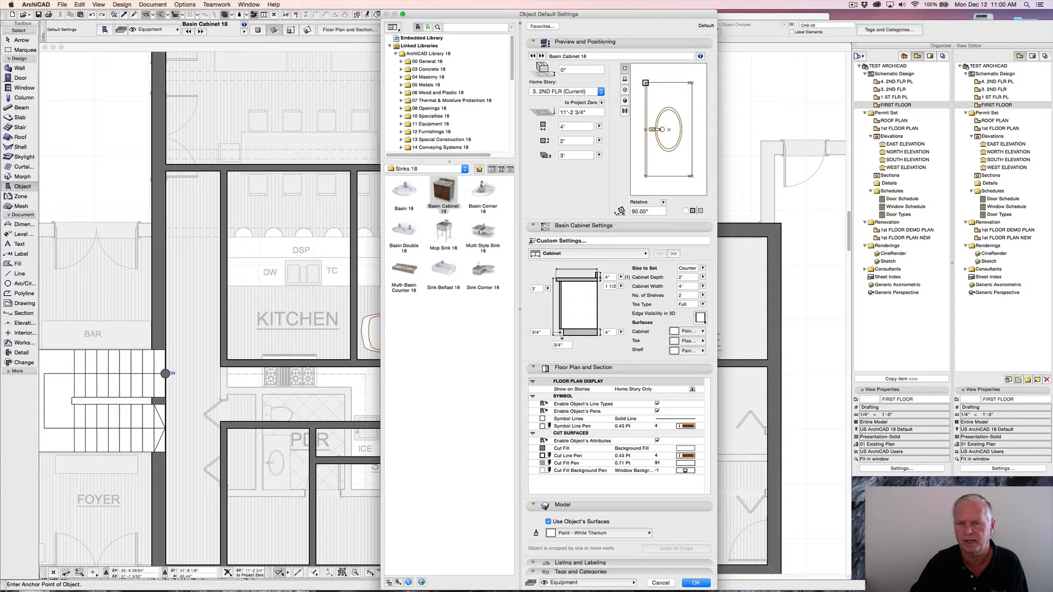
{"action": "key", "text": "Return"}
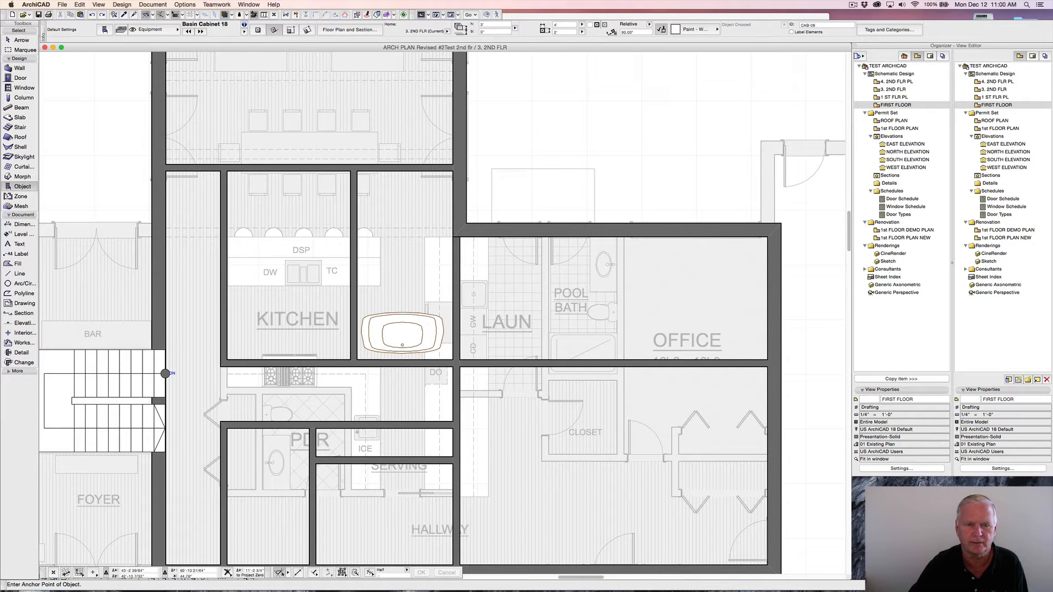
{"action": "left_click", "coordinate": [357, 172]}
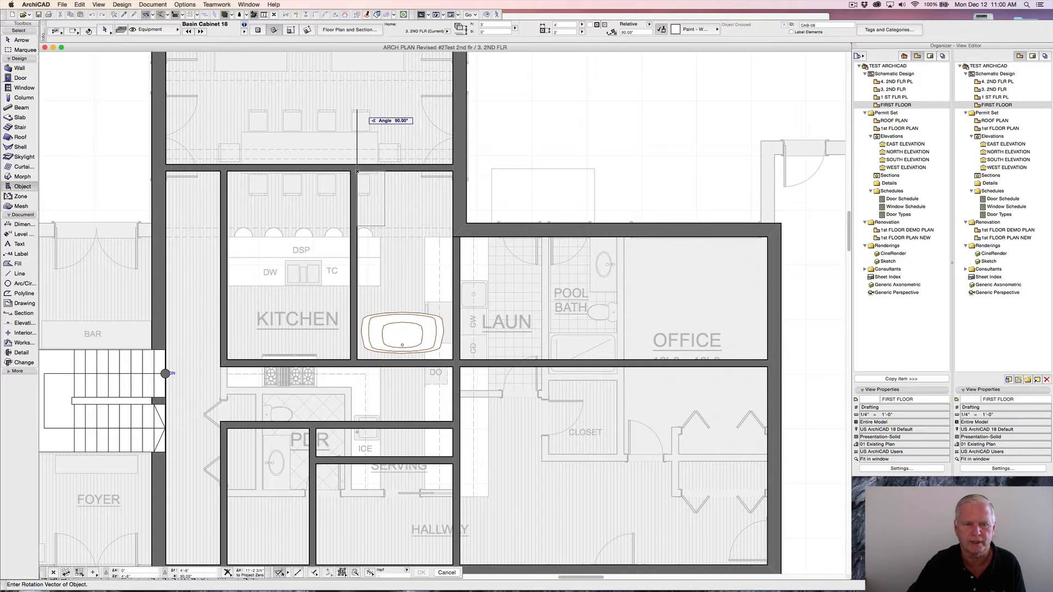
{"action": "left_click", "coordinate": [357, 112]}
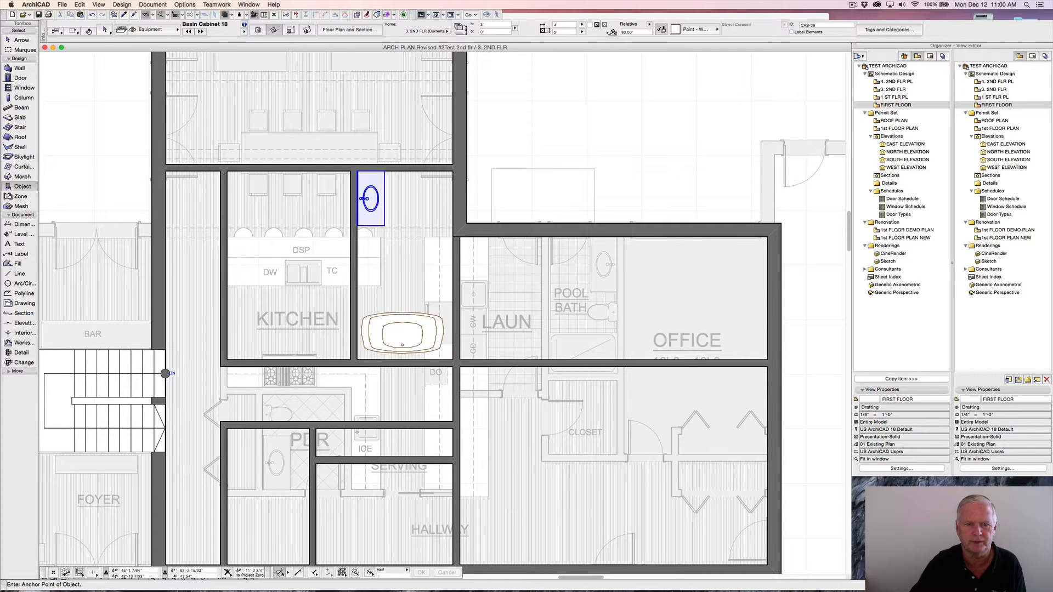
- Drag a copy of the basin cabinet 4' along the kitchen-side wall toward the bathtub, and deselect the copy
{"action": "right_click", "coordinate": [385, 172]}
{"action": "mouse_move", "coordinate": [416, 254]}
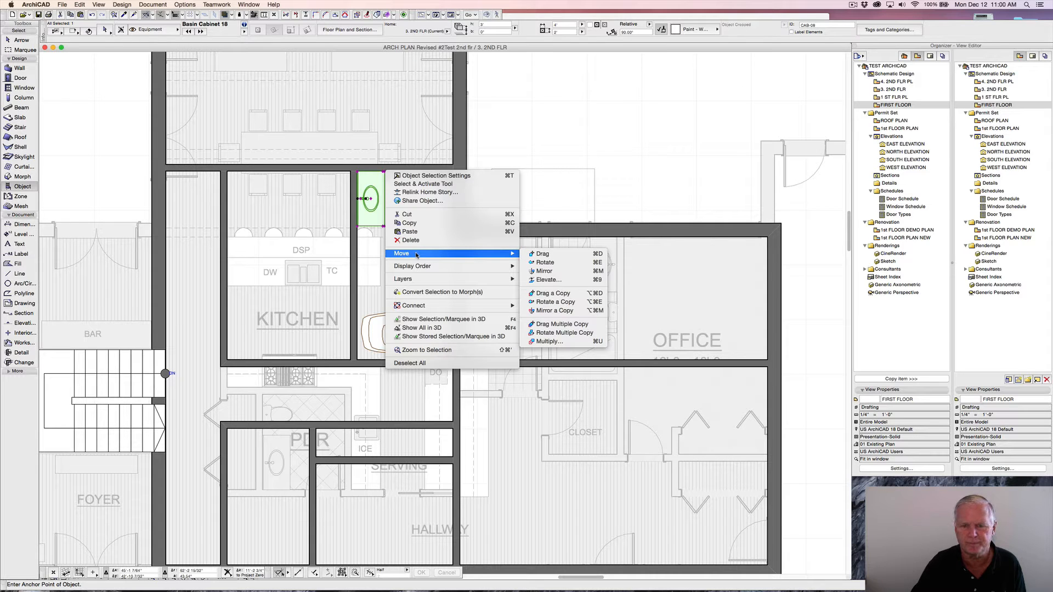
{"action": "left_click", "coordinate": [558, 293]}
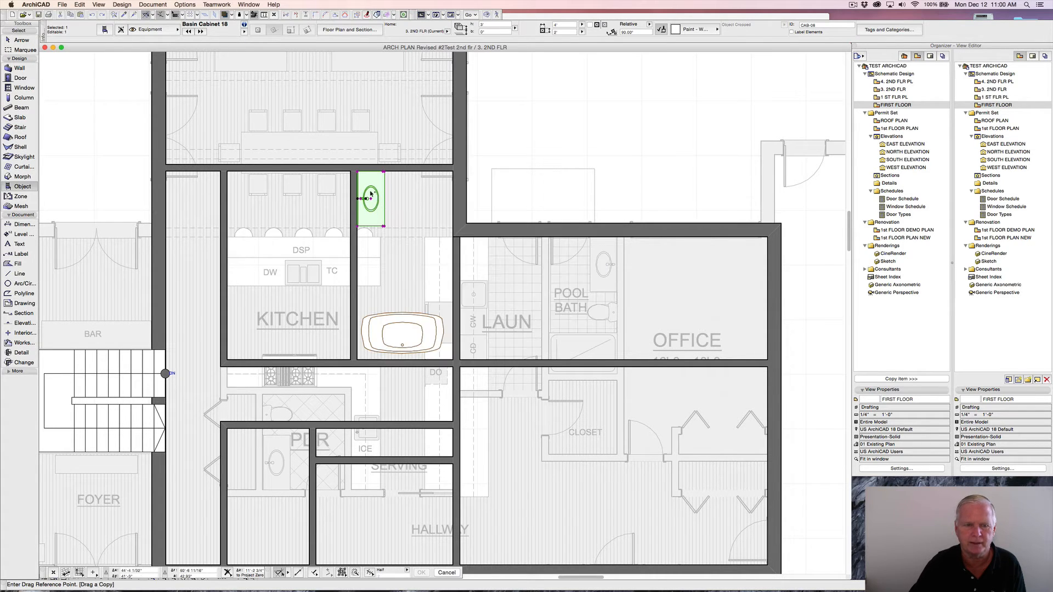
{"action": "left_click", "coordinate": [357, 172]}
{"action": "type", "text": "4"}
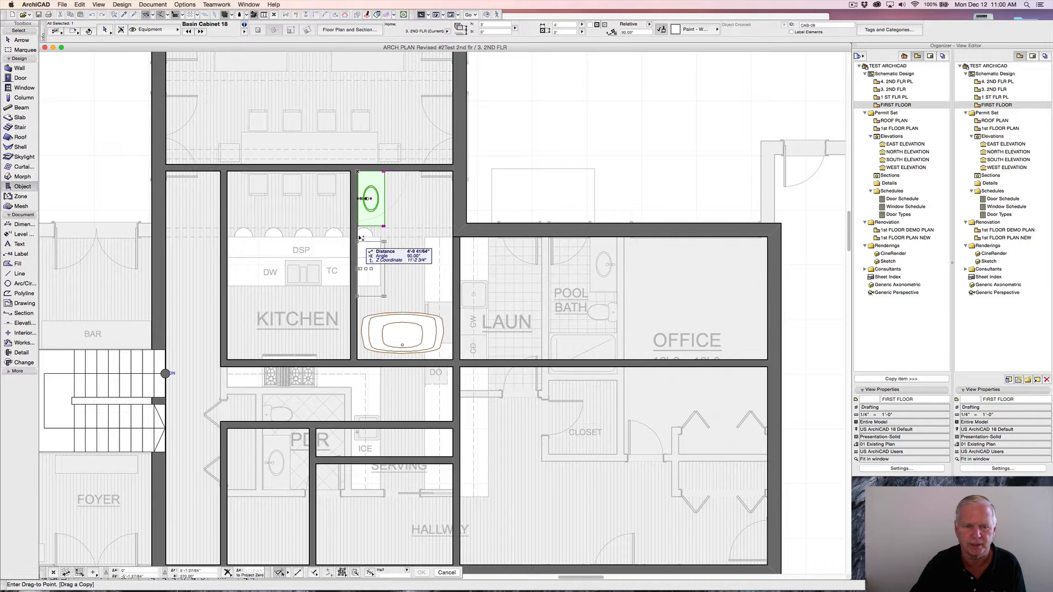
{"action": "key", "text": "Return"}
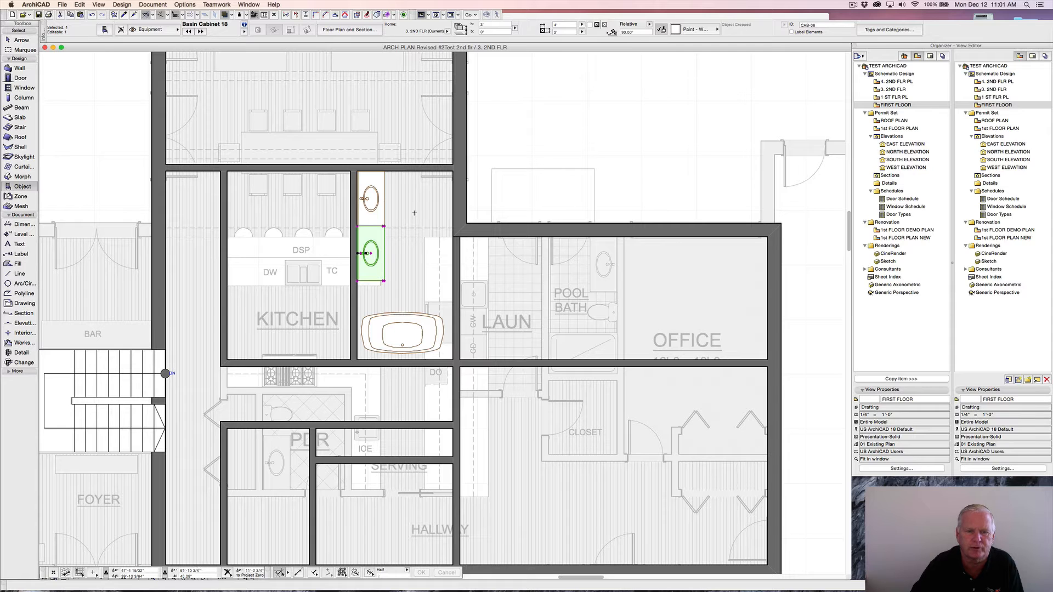
{"action": "key", "text": "Escape"}
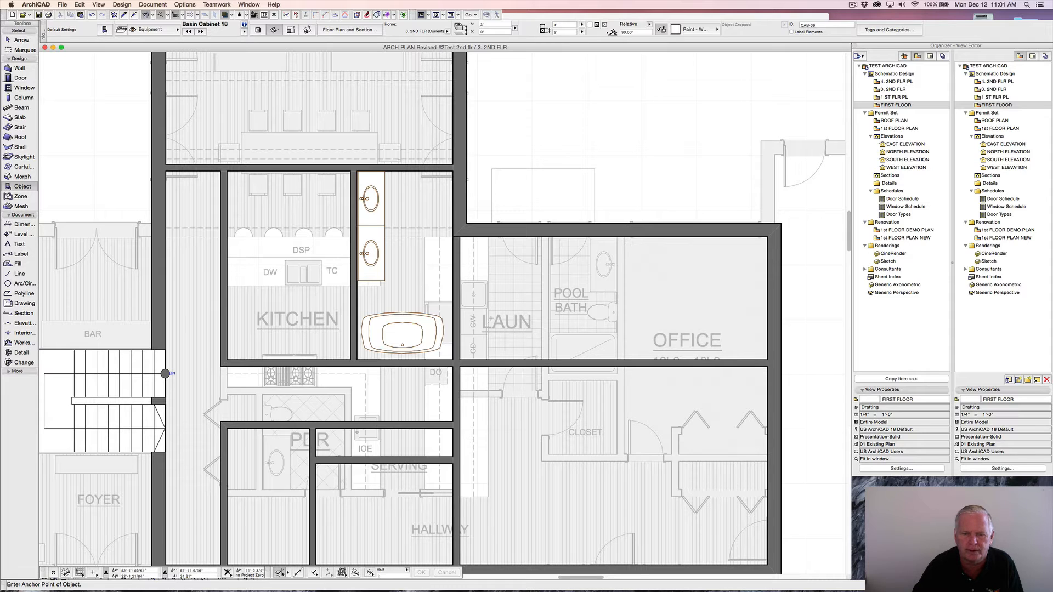
- Place a Shower Tray 18, using the traced pool bath's settings, horizontally in the lower corner of the room over the laundry
{"action": "left_click", "coordinate": [617, 332], "text": "alt"}
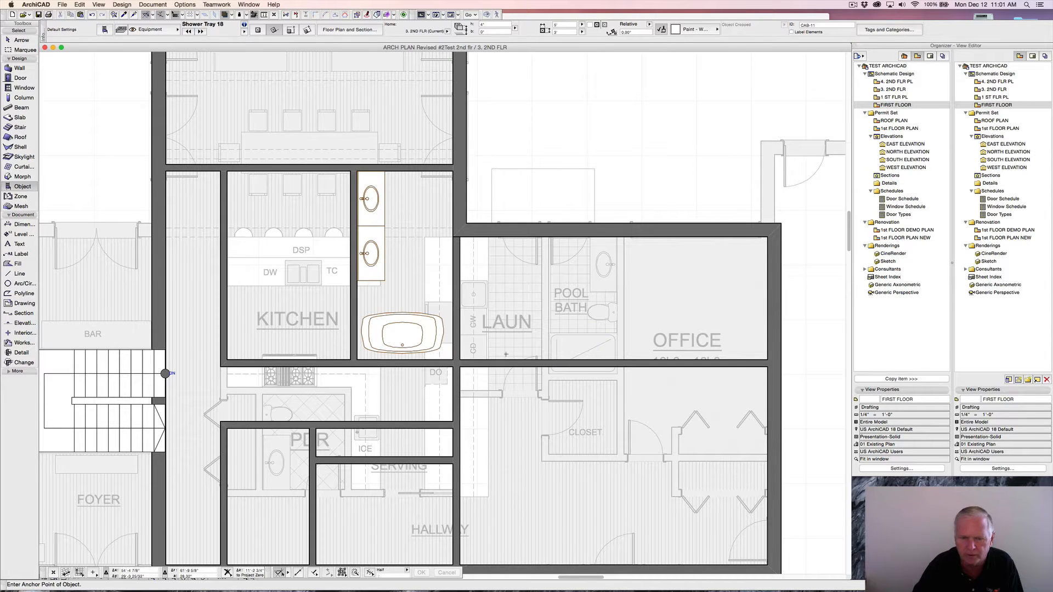
{"action": "left_click", "coordinate": [460, 360]}
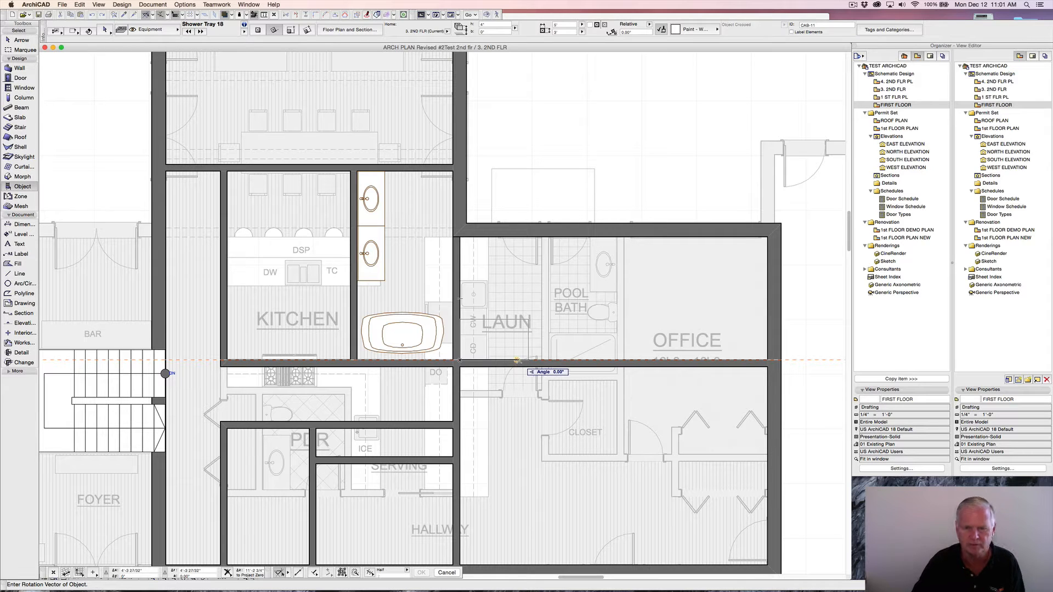
{"action": "left_click", "coordinate": [520, 362]}
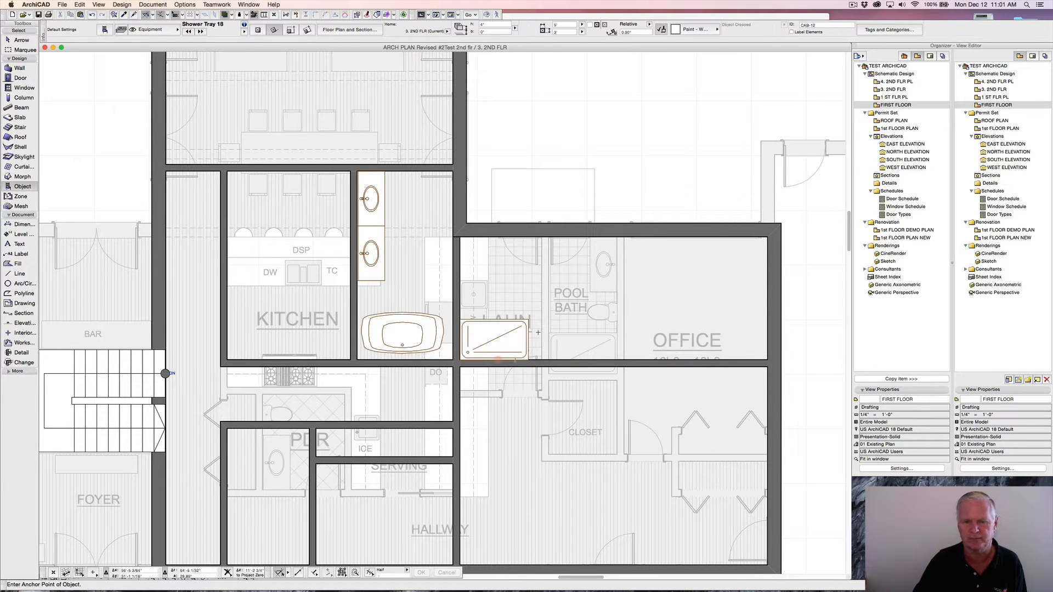
- Draw an interior wall from the shower tray's outer lower corner up to the exterior wall, using the cross wall's settings
{"action": "left_click", "coordinate": [570, 360], "text": "alt"}
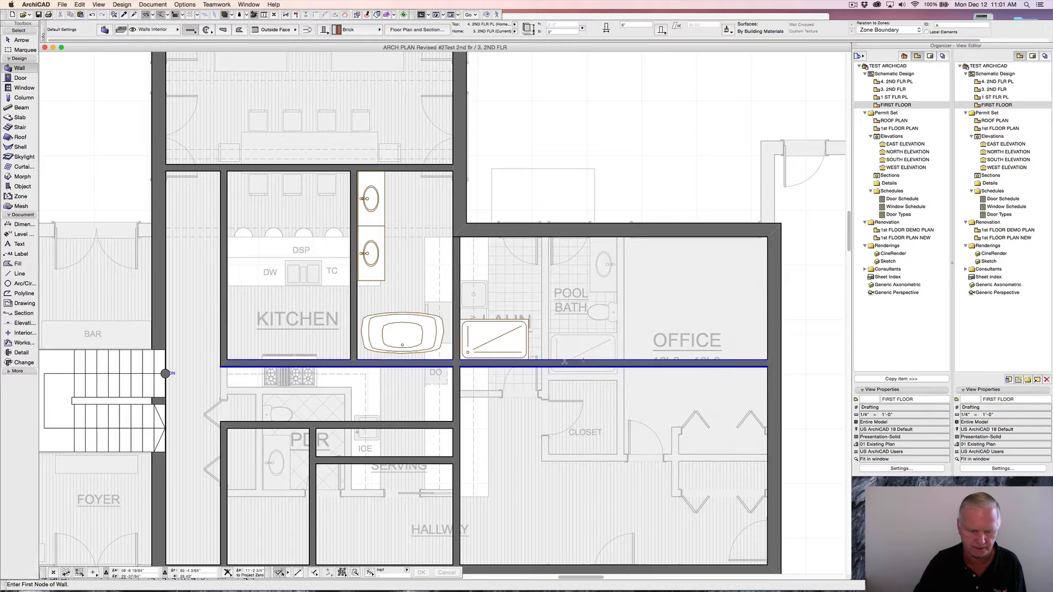
{"action": "left_click", "coordinate": [528, 359]}
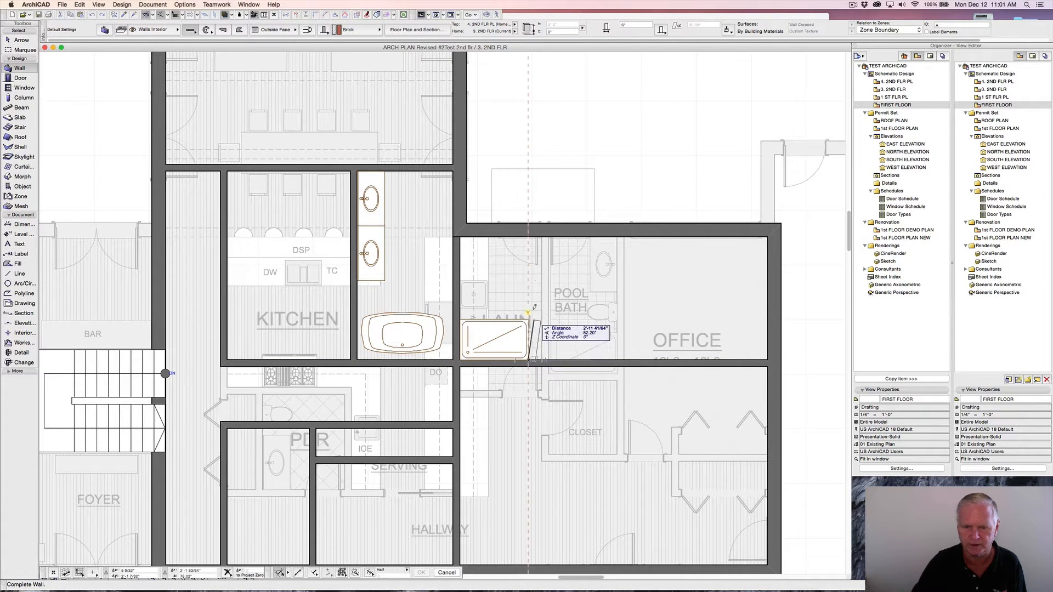
{"action": "left_click", "coordinate": [530, 236]}
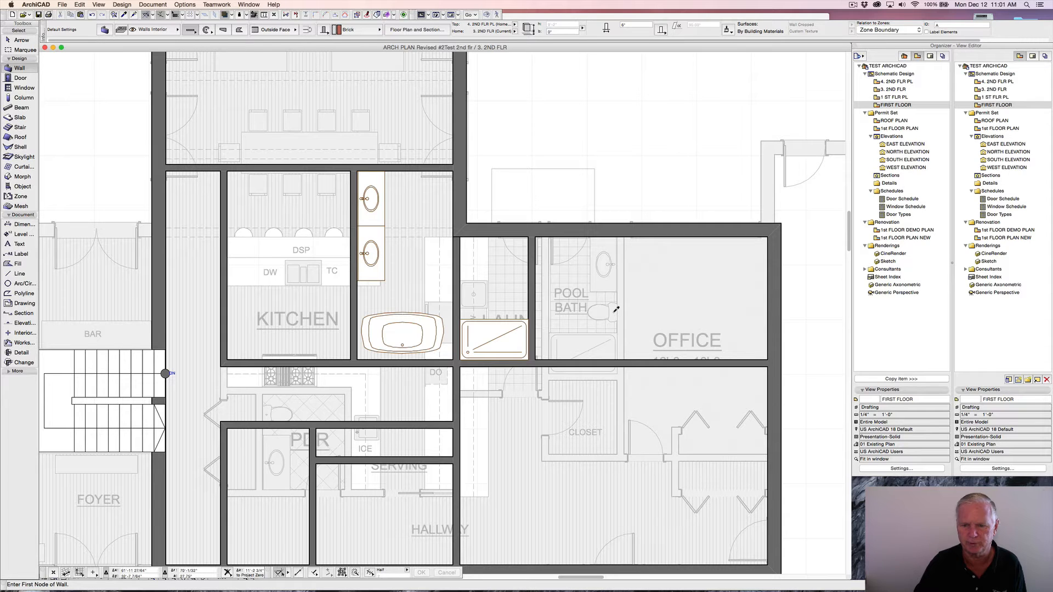
{"action": "left_click", "coordinate": [528, 235]}
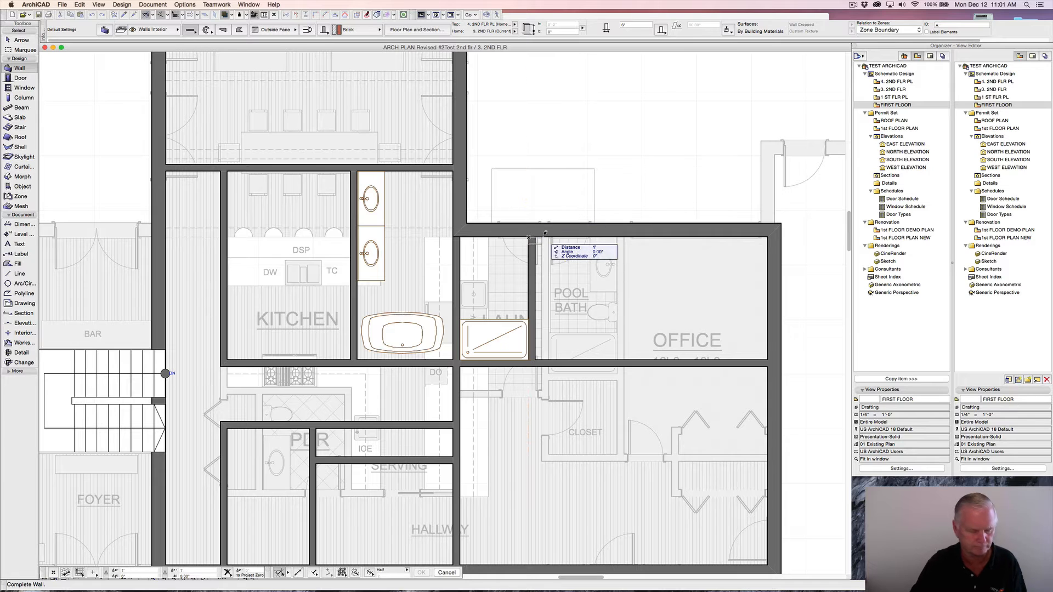
{"action": "key", "text": "Escape"}
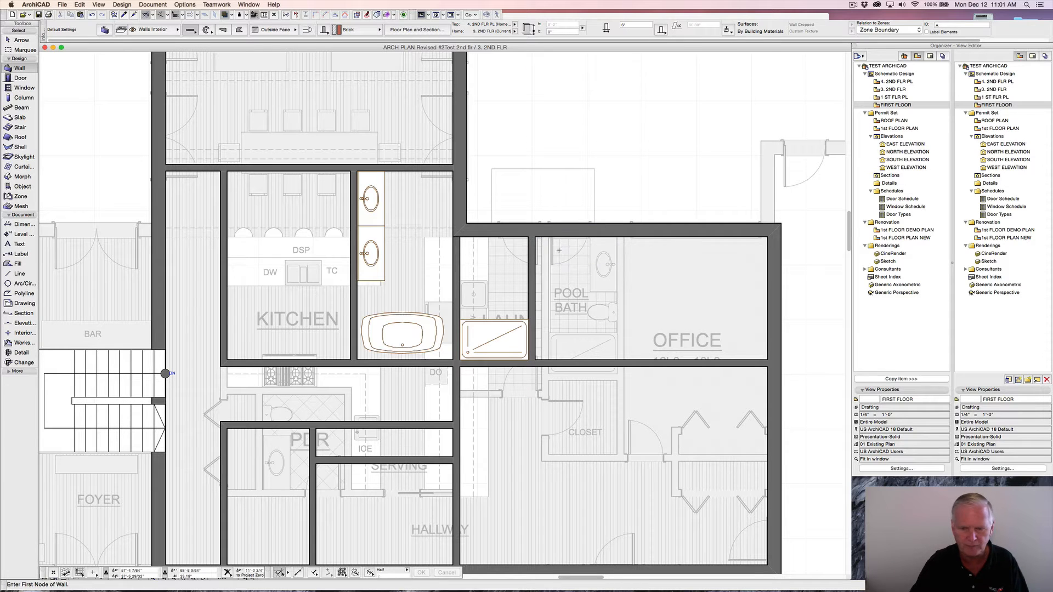
- Place a WC 18, using the pool bath toilet's settings, against the new wall on a guide line 18" off the exterior wall
{"action": "left_click", "coordinate": [620, 310], "text": "alt"}
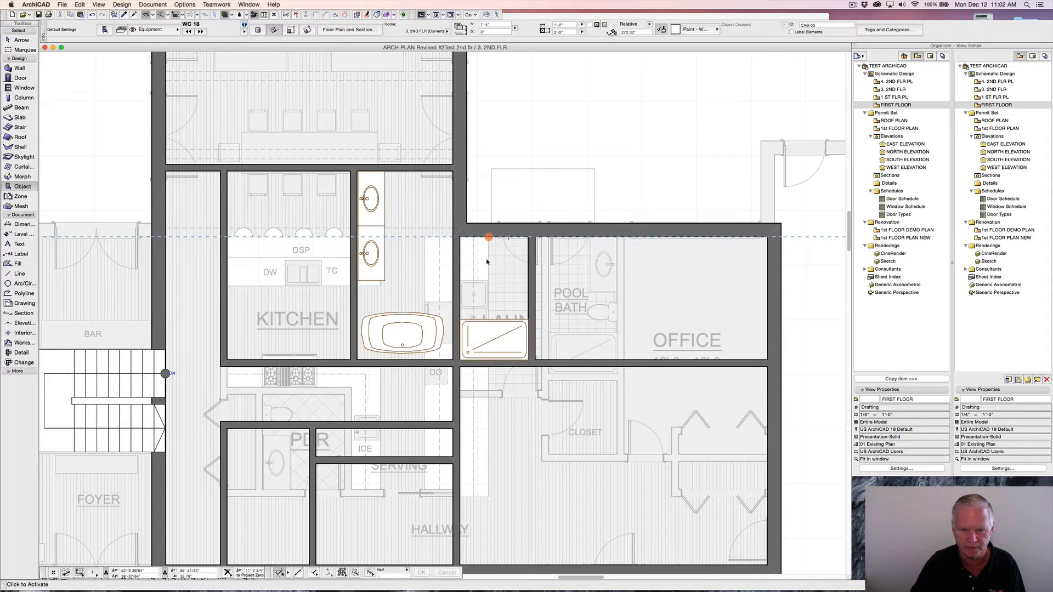
{"action": "left_click", "coordinate": [489, 237]}
{"action": "type", "text": "18"}
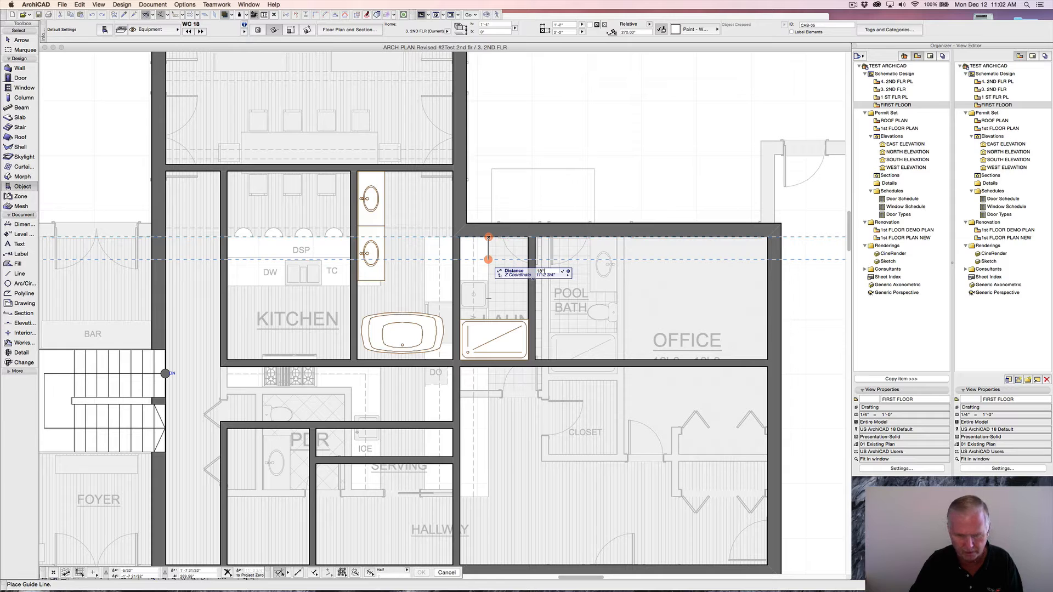
{"action": "key", "text": "Return"}
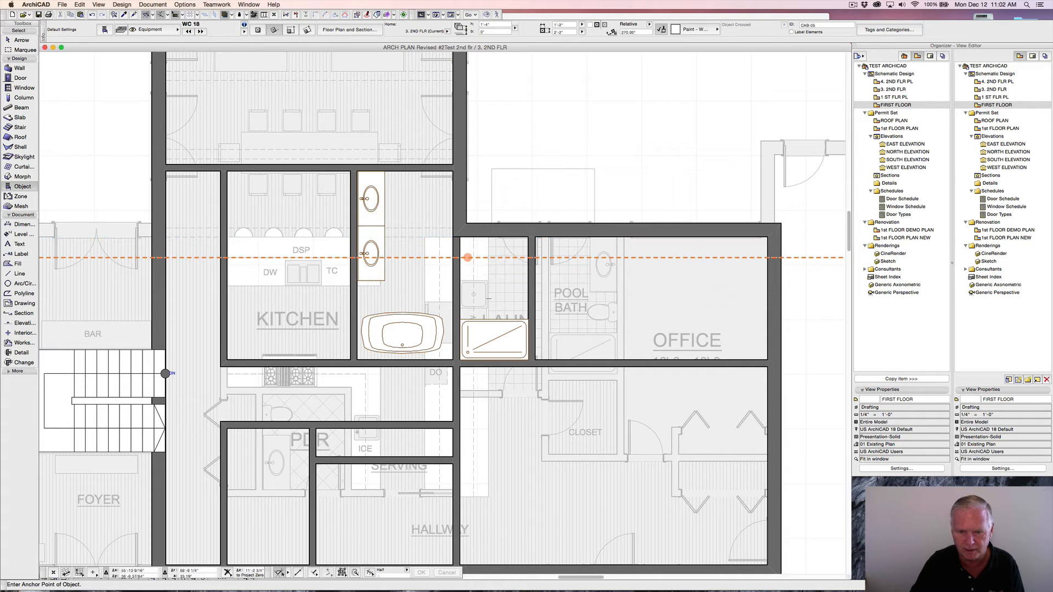
{"action": "left_click", "coordinate": [528, 258]}
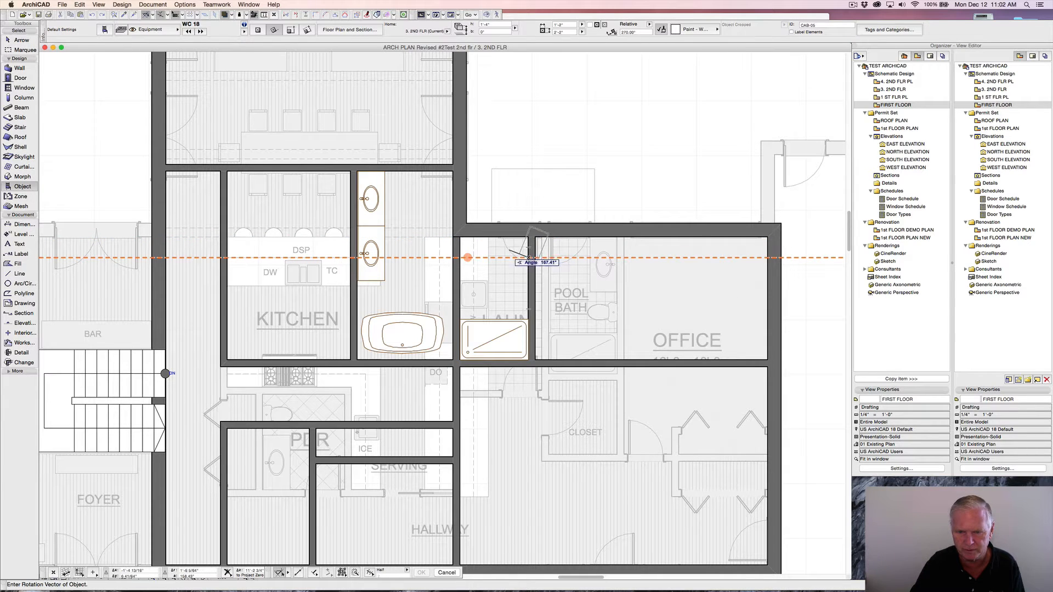
{"action": "left_click", "coordinate": [528, 307]}
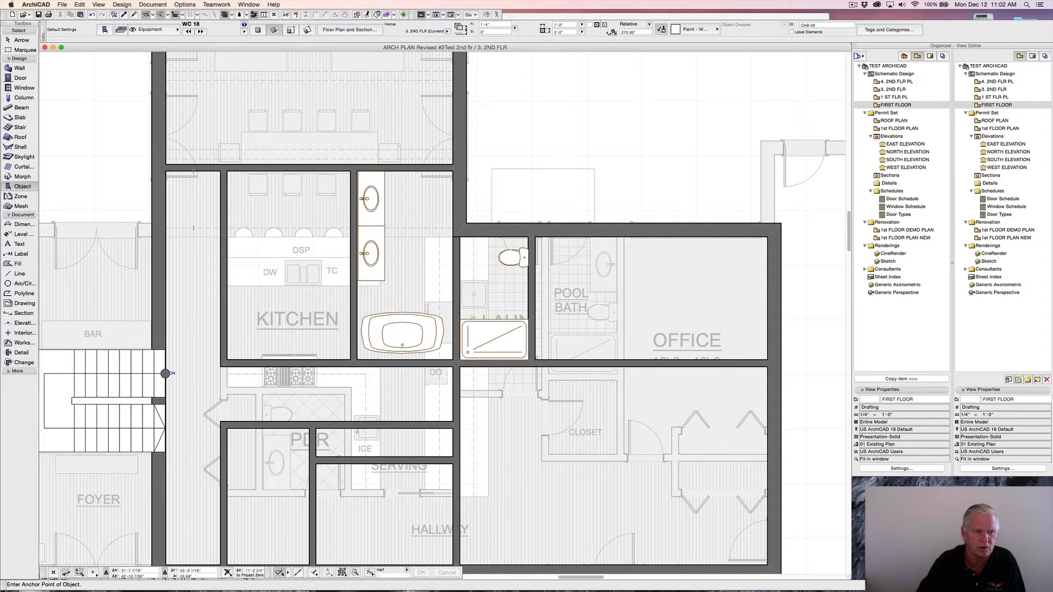
- Trim off the wall piece between the kitchen's upper corner and the outer wall, and draw an interior wall across that gap 7' lower
{"action": "left_click", "coordinate": [193, 170], "text": "super"}
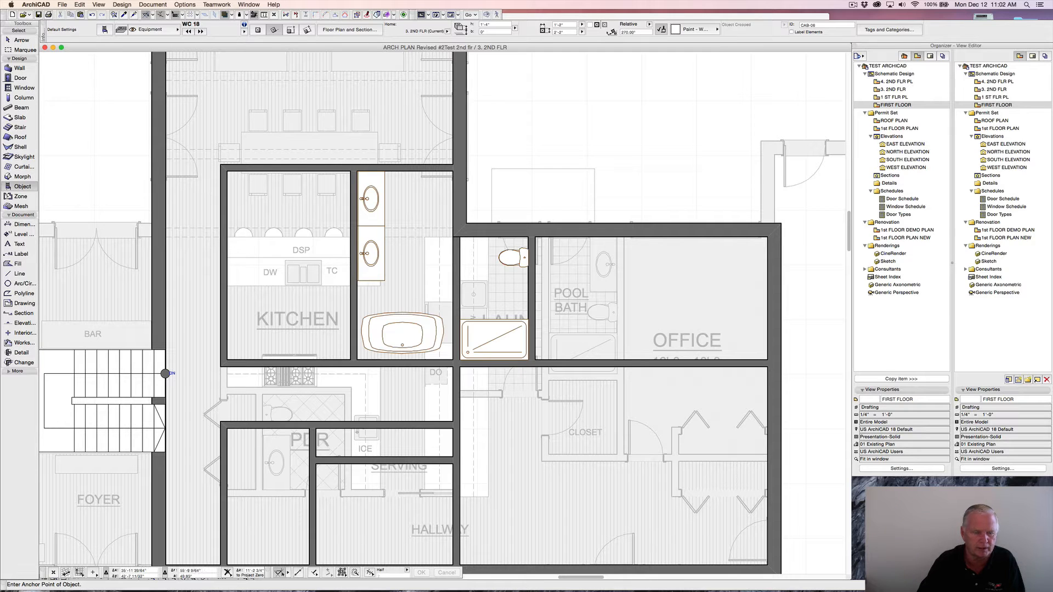
{"action": "left_click", "coordinate": [289, 168], "text": "alt"}
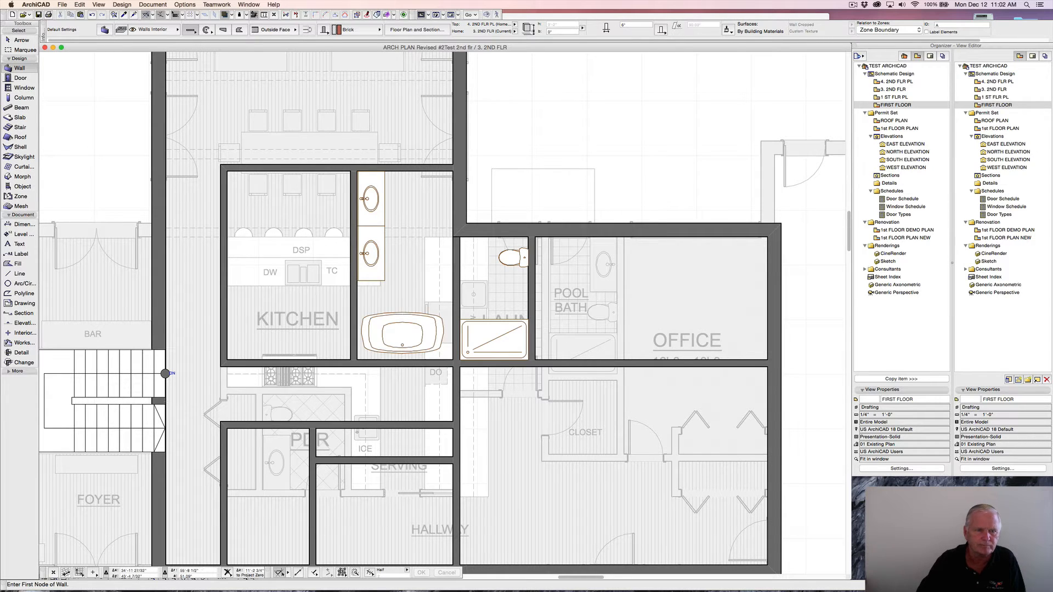
{"action": "left_click", "coordinate": [223, 165]}
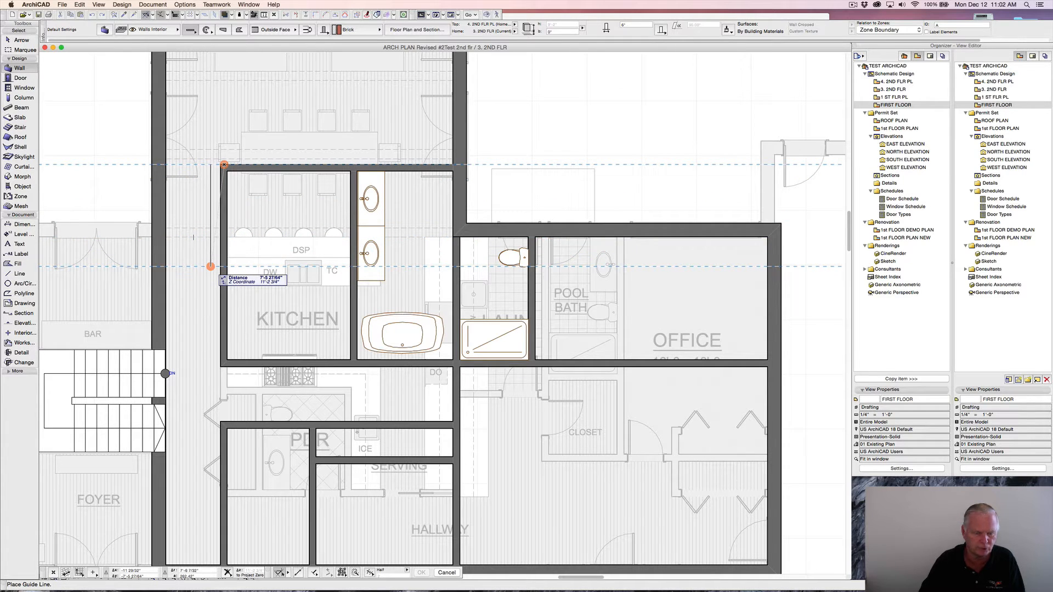
{"action": "type", "text": "7"}
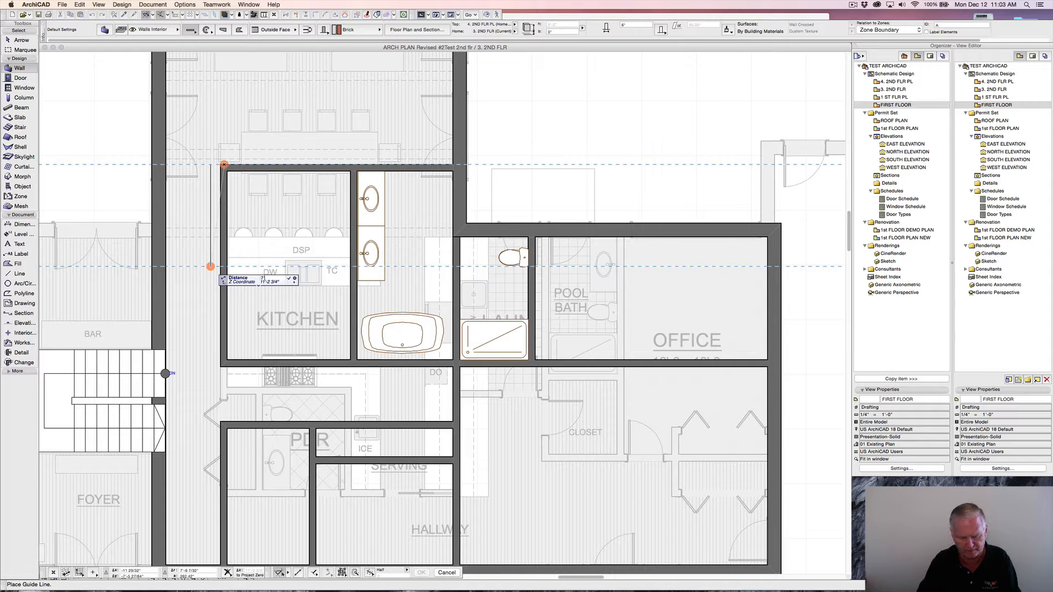
{"action": "key", "text": "Return"}
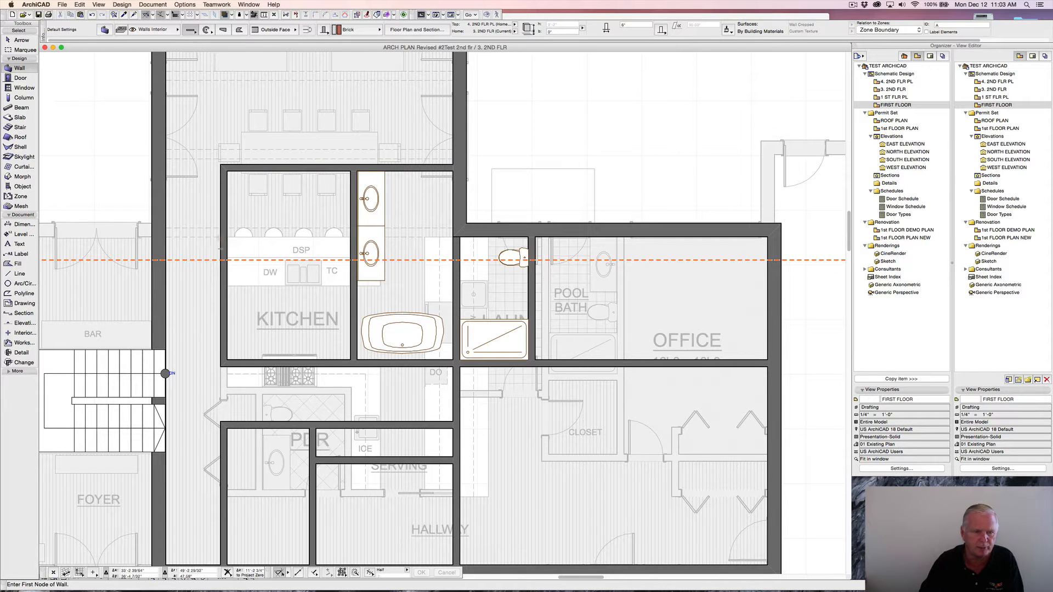
{"action": "left_click", "coordinate": [221, 260]}
{"action": "left_click", "coordinate": [166, 260]}
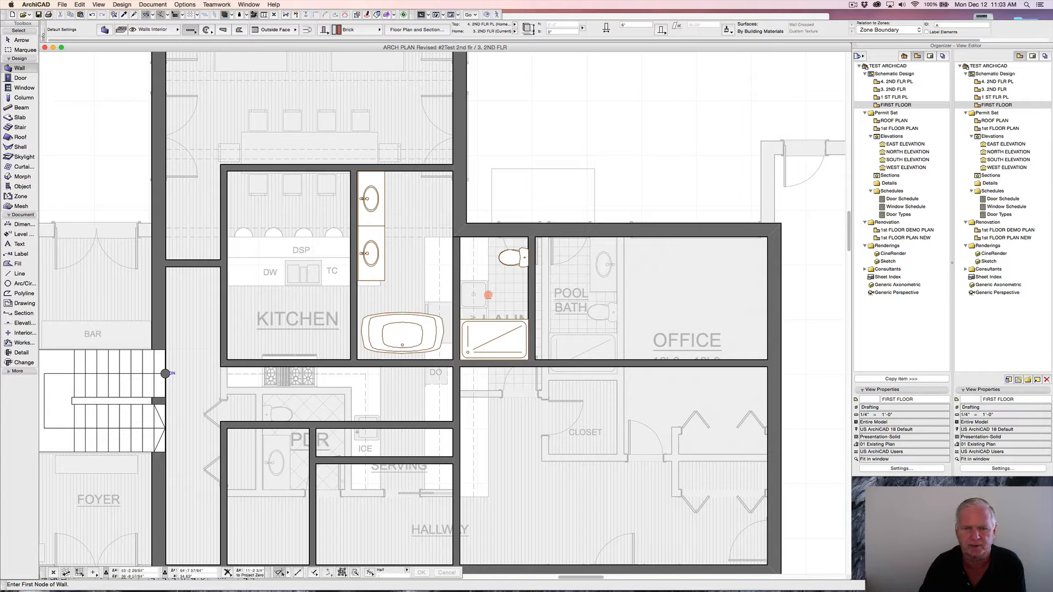
- Measure the room over the powder room, try placing the traced Basin Cabinet 18 in its lower left corner, and delete that cabinet
{"action": "scroll", "coordinate": [370, 367], "scroll_direction": "down", "scroll_amount": 3}
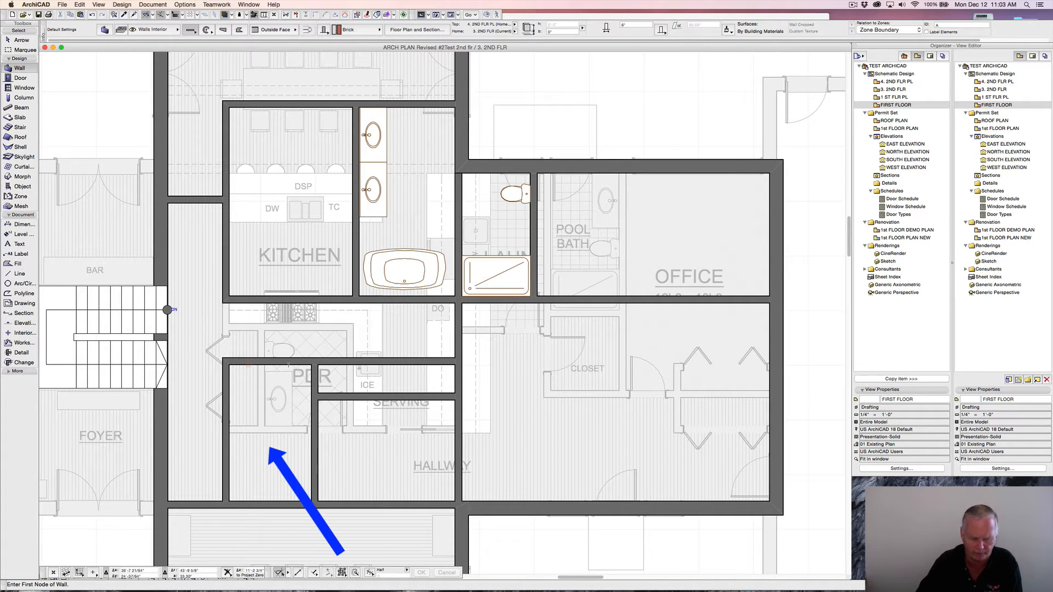
{"action": "key", "text": "m"}
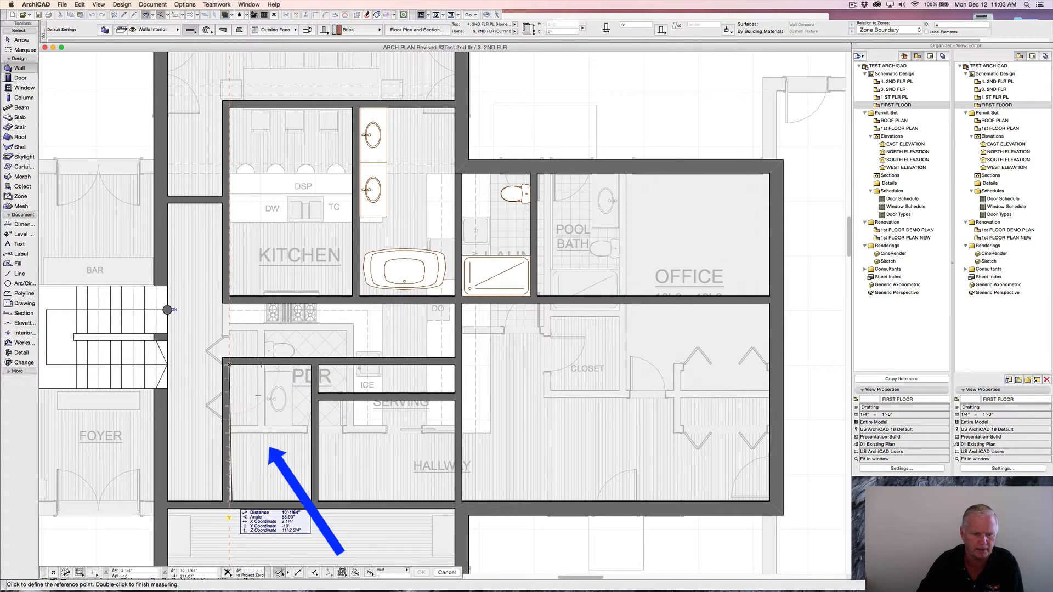
{"action": "key", "text": "Escape"}
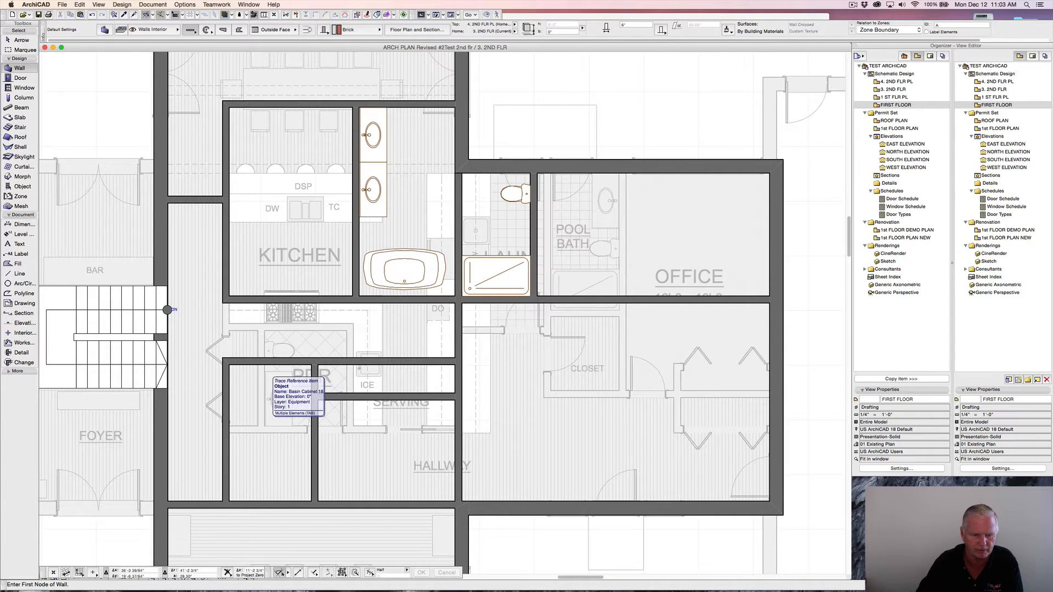
{"action": "left_click", "coordinate": [277, 384], "text": "alt"}
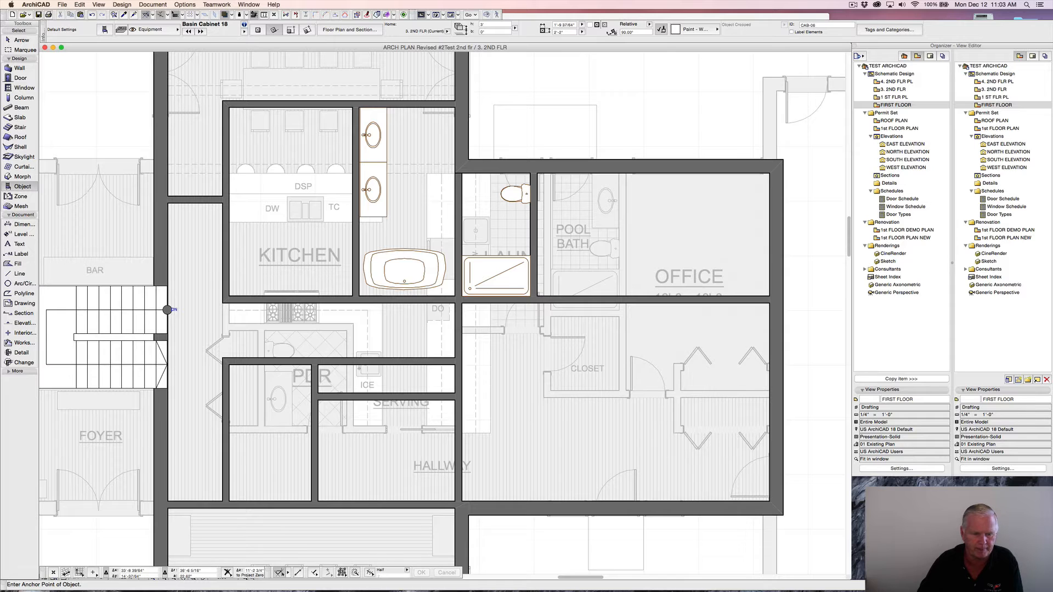
{"action": "left_click", "coordinate": [230, 501]}
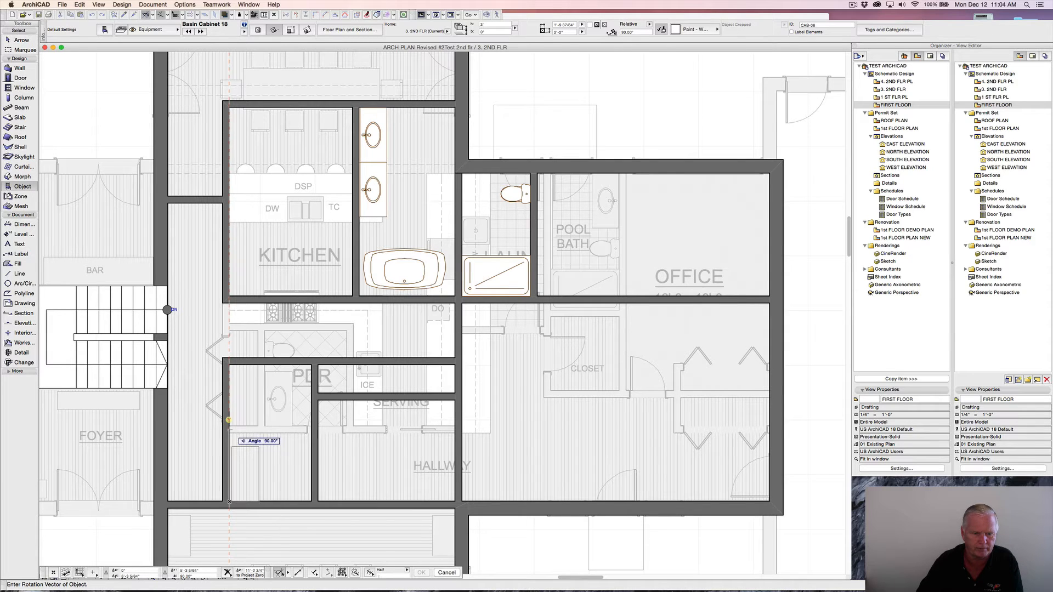
{"action": "left_click", "coordinate": [228, 420]}
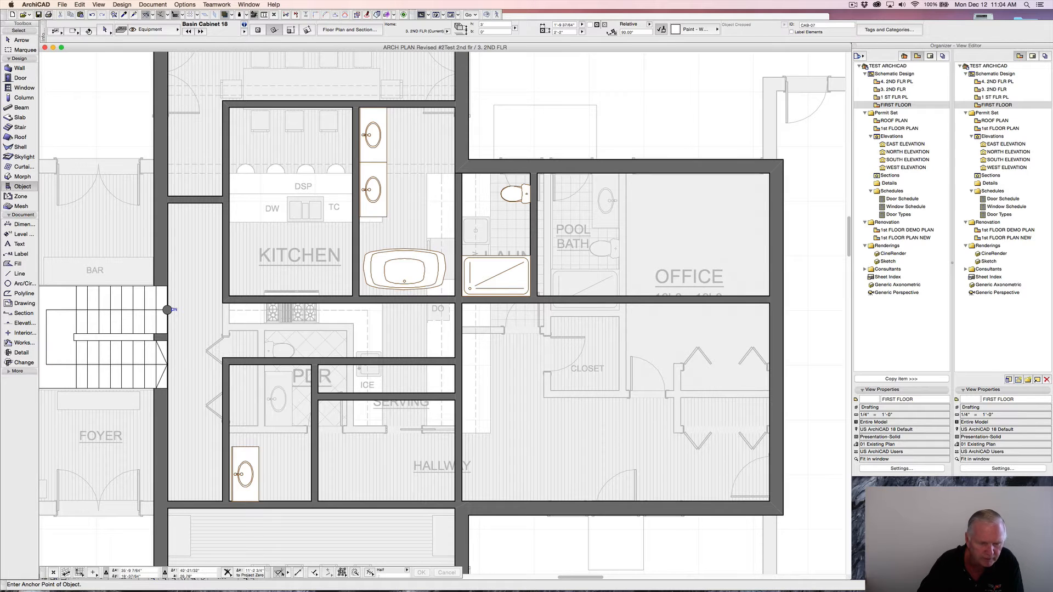
{"action": "left_click", "coordinate": [256, 472], "text": "shift"}
{"action": "key", "text": "Delete"}
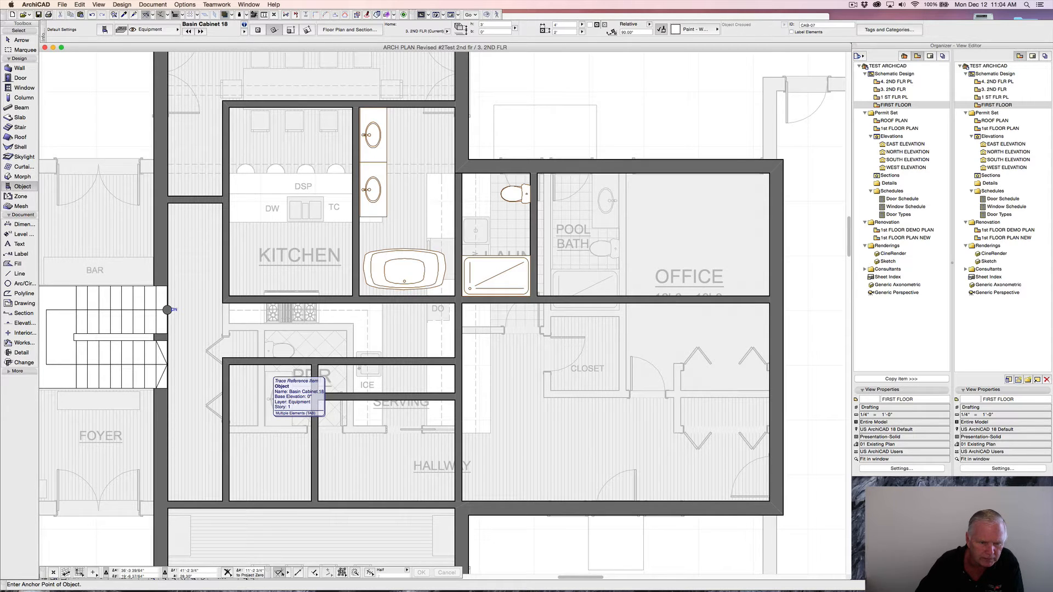
- Place a 4' by 2' Basin Cabinet 18 in the room's lower left corner and a Shower Tray 18 horizontally in its upper right corner
{"action": "key", "text": "ctrl+z"}
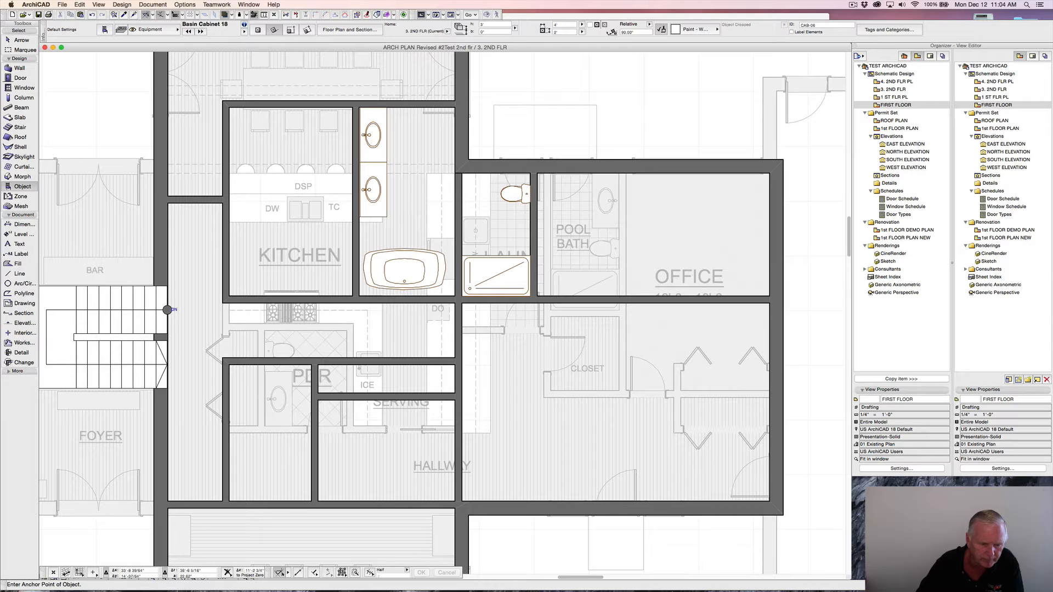
{"action": "left_click", "coordinate": [229, 501]}
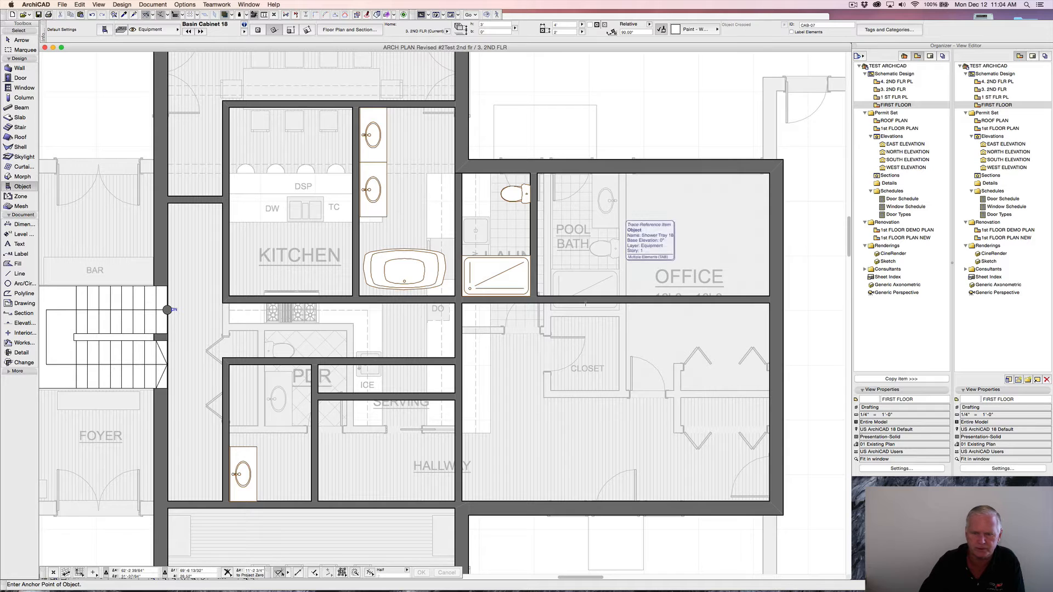
{"action": "left_click", "coordinate": [586, 304], "text": "alt"}
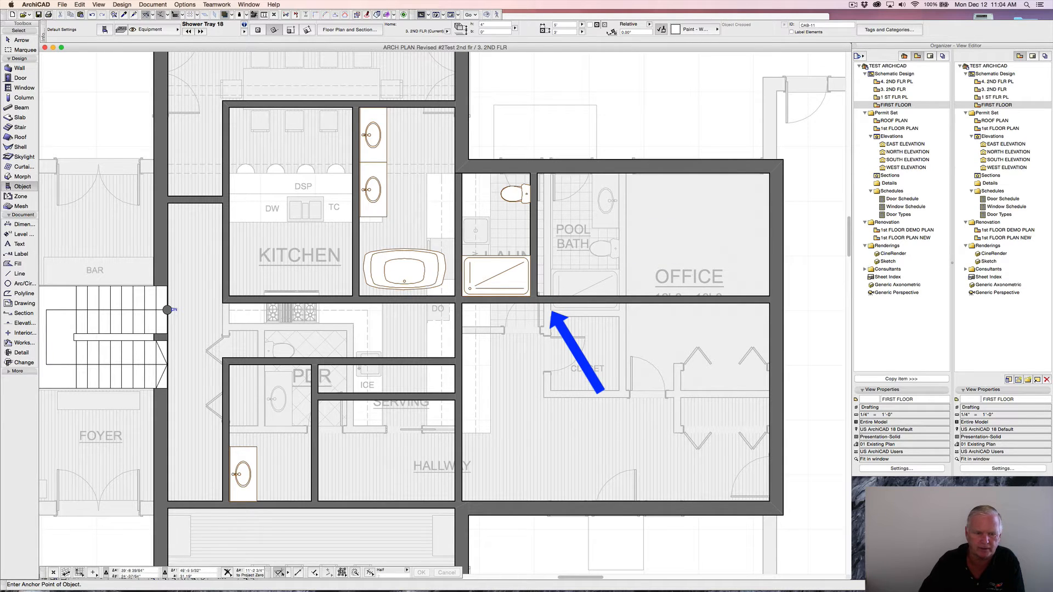
{"action": "left_click", "coordinate": [311, 364]}
{"action": "left_click", "coordinate": [394, 364]}
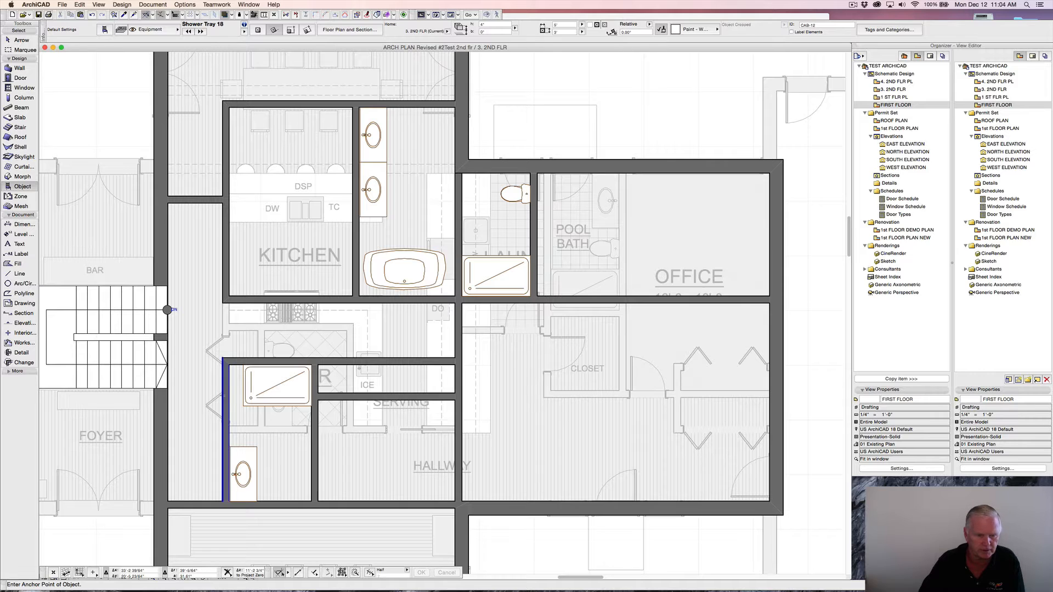
- Draw an interior wall 3'-2" down the shower tray's outer edge and return it to the side wall, using the side wall's settings
{"action": "left_click", "coordinate": [222, 395], "text": "alt"}
{"action": "scroll", "coordinate": [247, 369], "scroll_direction": "up", "scroll_amount": 6}
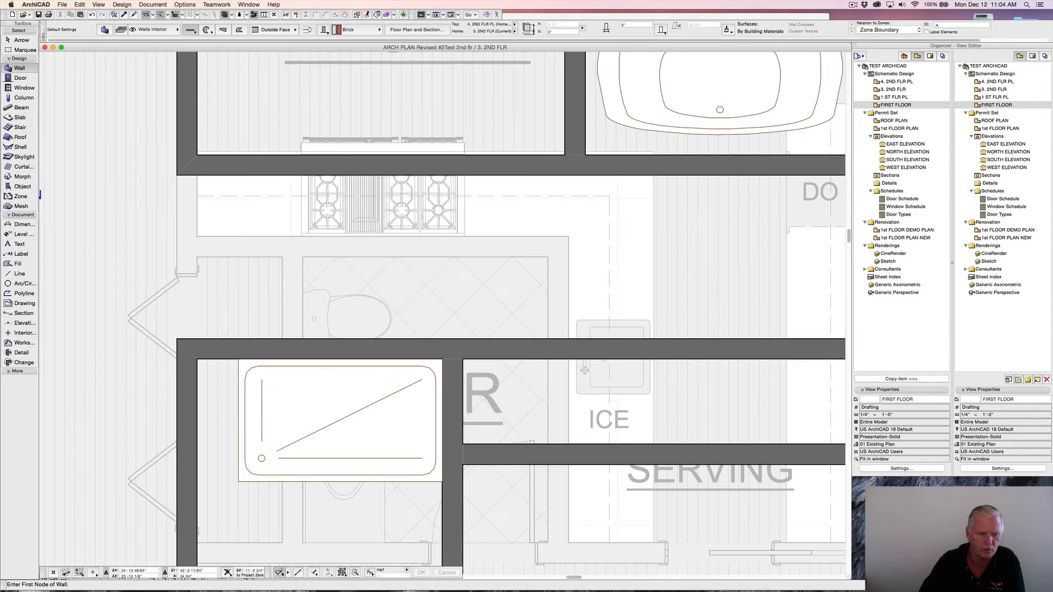
{"action": "left_click", "coordinate": [238, 360]}
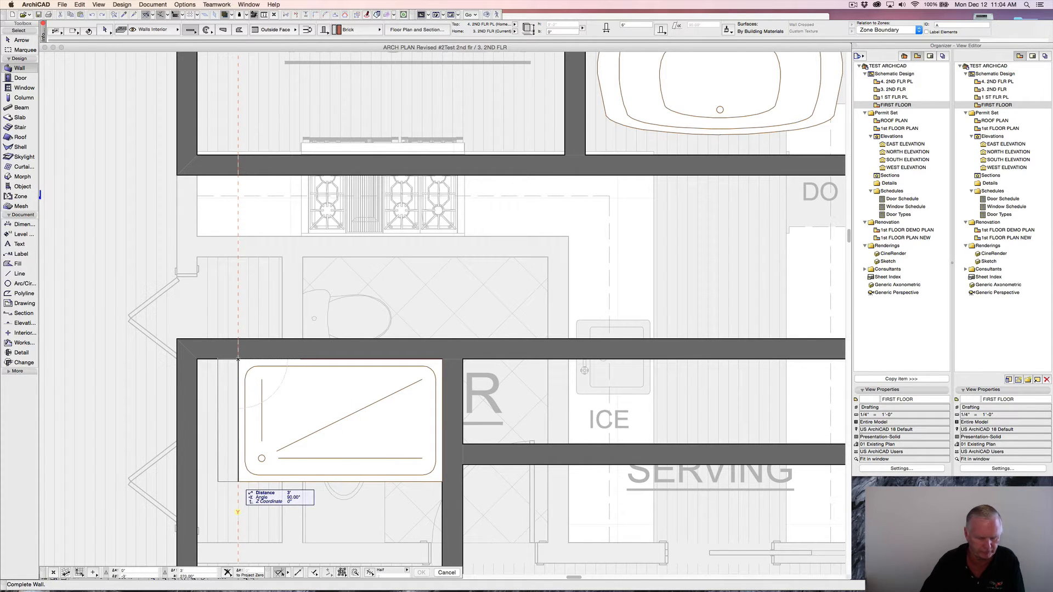
{"action": "key", "text": "Tab"}
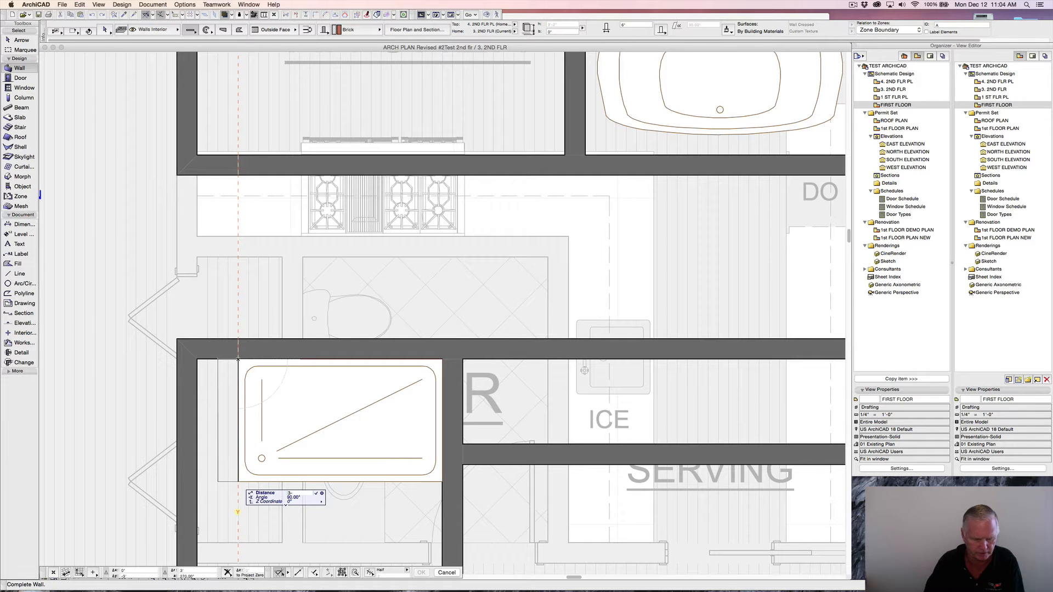
{"action": "type", "text": "3-2"}
{"action": "key", "text": "Return"}
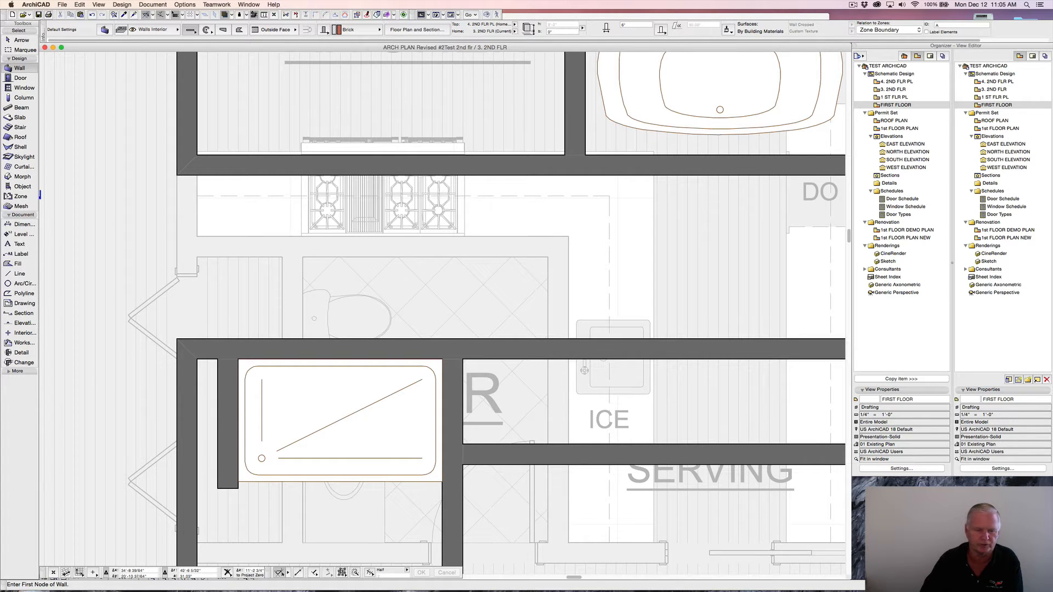
{"action": "left_click", "coordinate": [238, 488]}
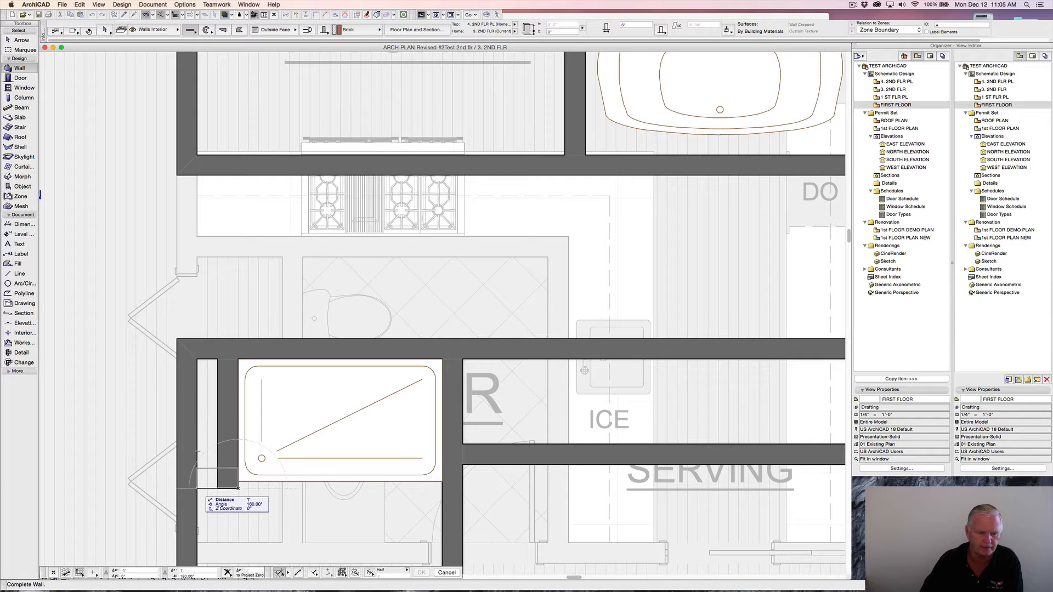
{"action": "left_click", "coordinate": [197, 488]}
- Place a WC 18, using the traced powder room toilet's settings, against the side wall on a guide line 18" above the basin cabinet
{"action": "scroll", "coordinate": [276, 420], "scroll_direction": "down", "scroll_amount": 1}
{"action": "middle_click_drag", "start_coordinate": [276, 420], "coordinate": [259, 264]}
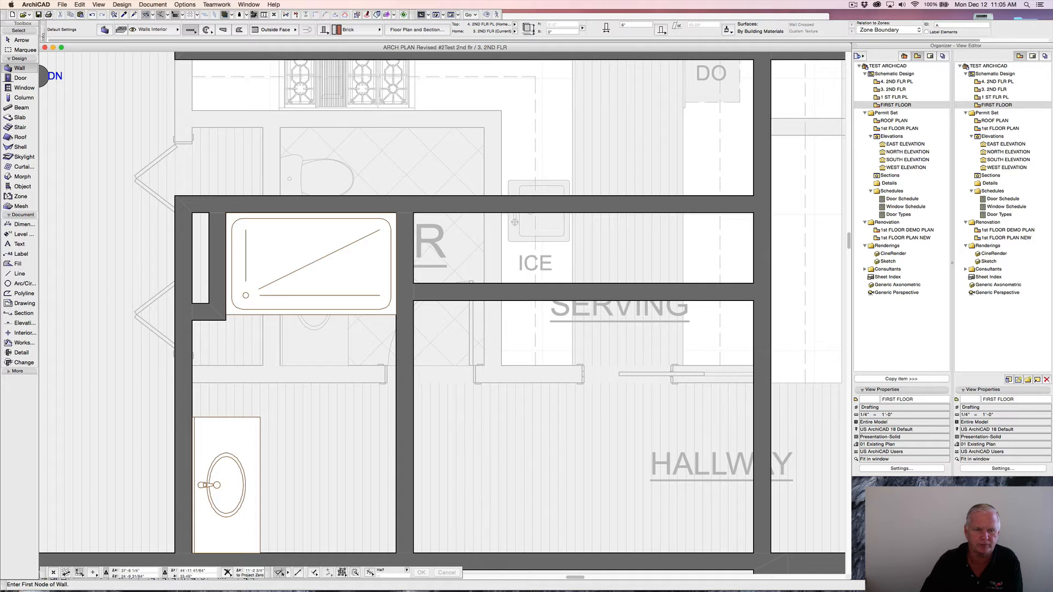
{"action": "left_click", "coordinate": [286, 178], "text": "alt"}
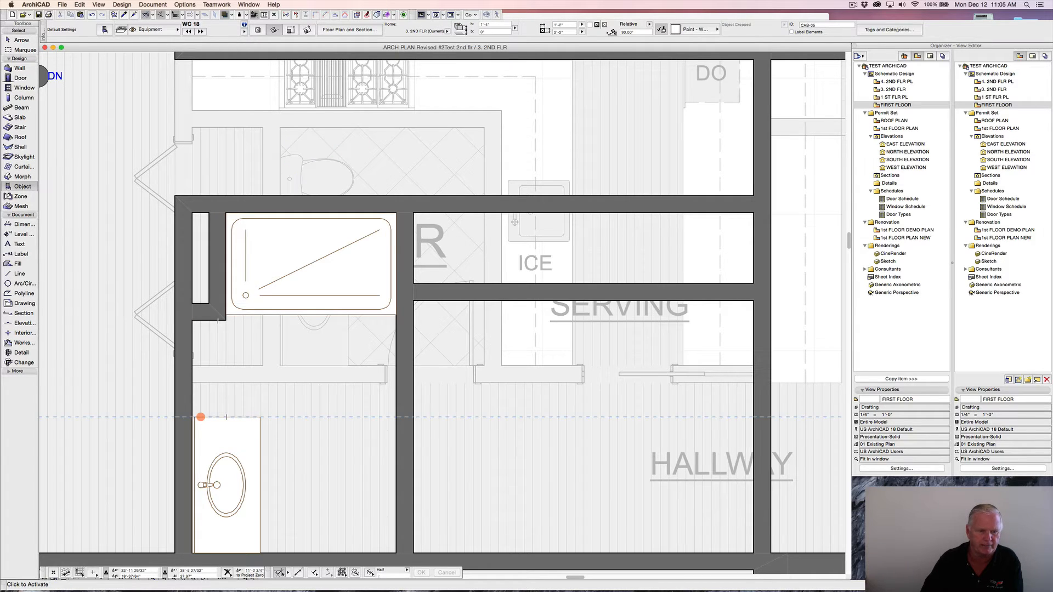
{"action": "left_click", "coordinate": [201, 417]}
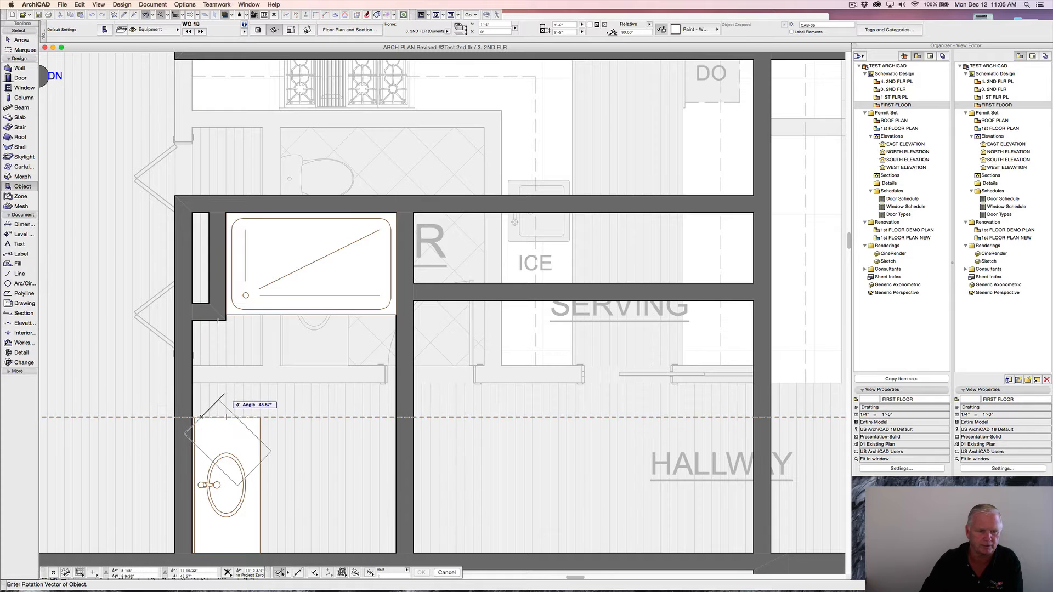
{"action": "key", "text": "Escape"}
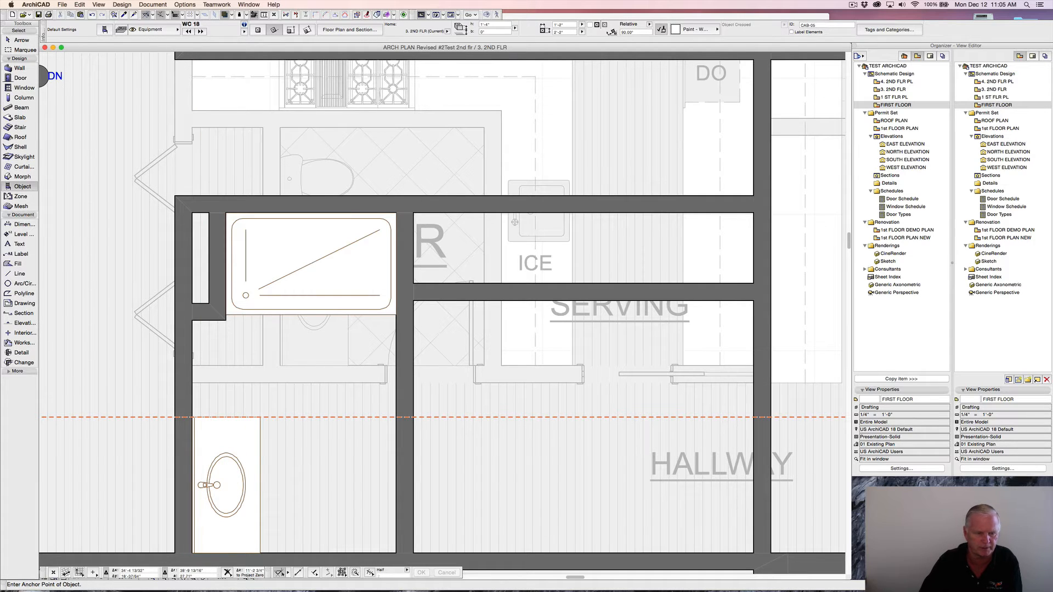
{"action": "left_click", "coordinate": [193, 417]}
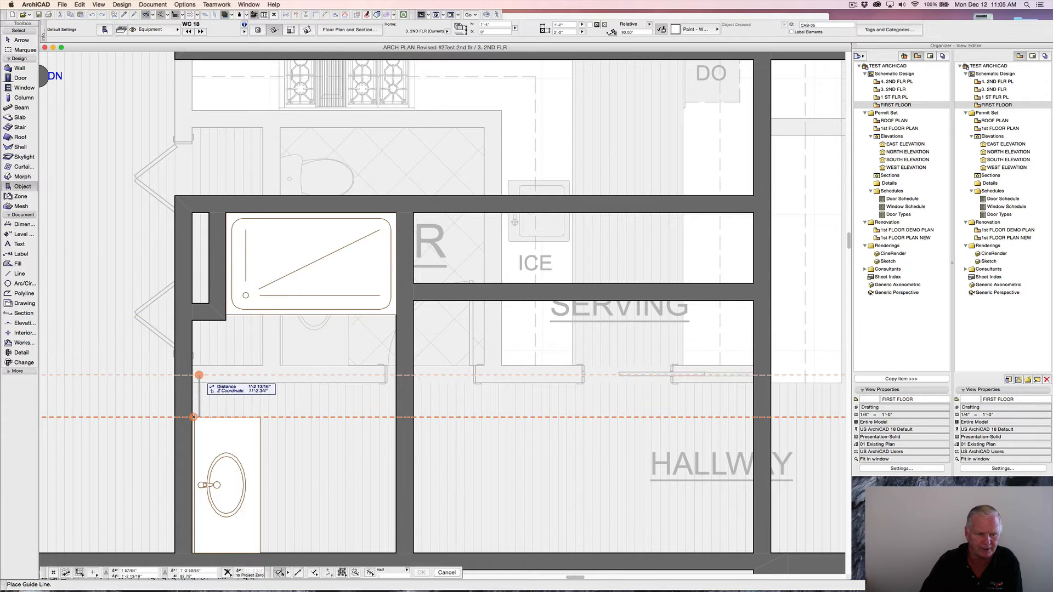
{"action": "type", "text": "18"}
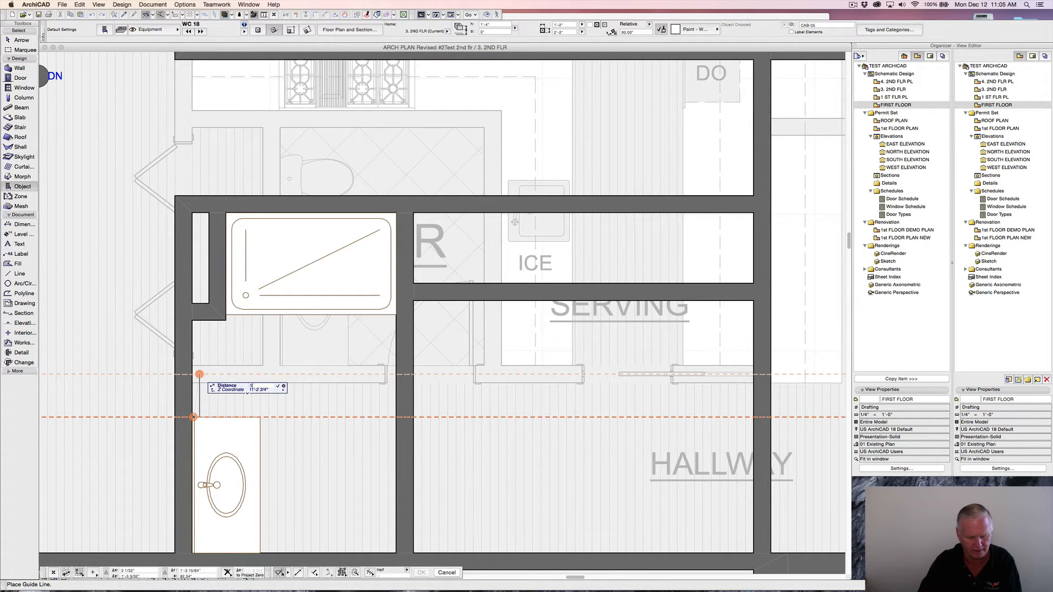
{"action": "key", "text": "Return"}
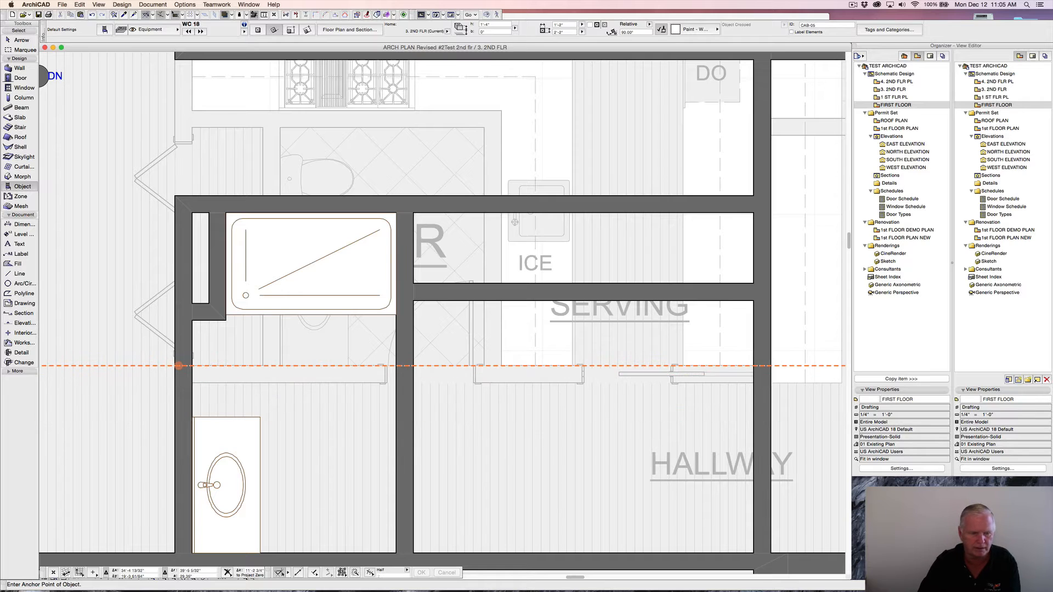
{"action": "left_click", "coordinate": [192, 365]}
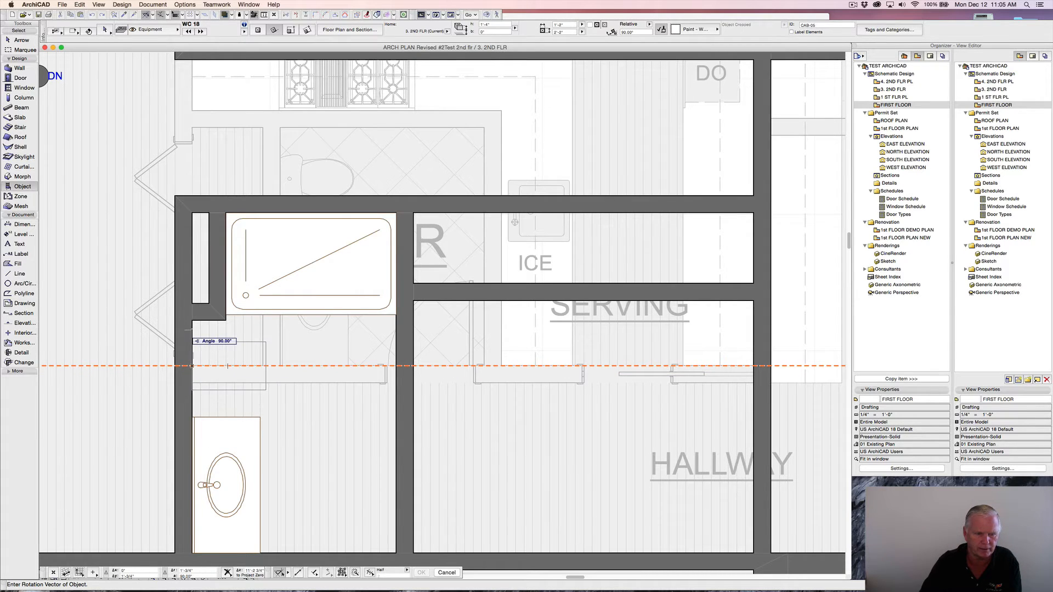
{"action": "left_click", "coordinate": [228, 365]}
- Copy the toilet, shower tray and basin cabinet together into the room over the pool bath, with the cabinet in its lower left corner
{"action": "scroll", "coordinate": [283, 362], "scroll_direction": "down", "scroll_amount": 3}
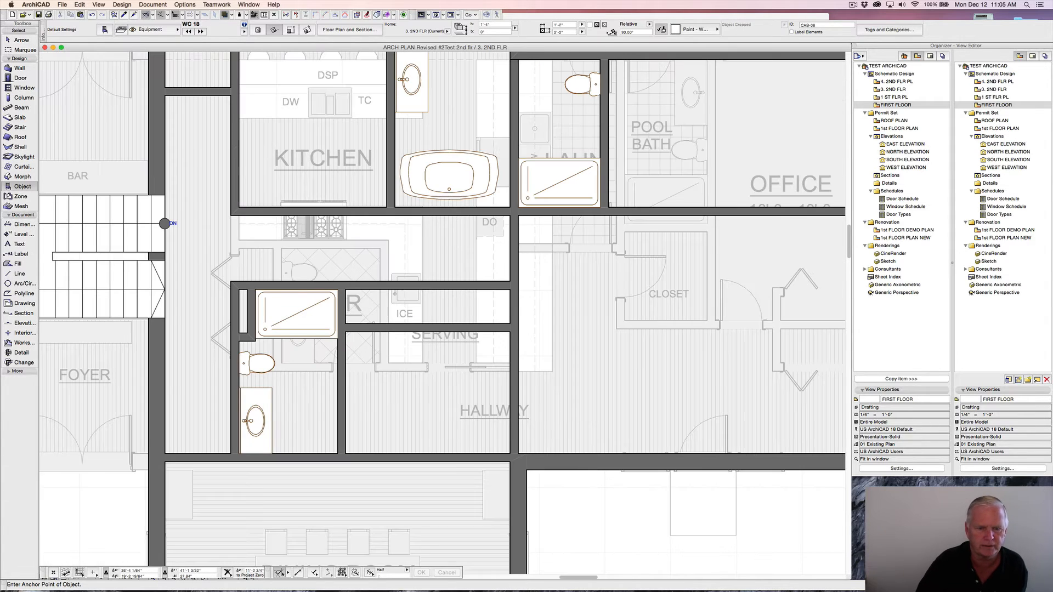
{"action": "middle_click_drag", "start_coordinate": [165, 223], "coordinate": [6, 277]}
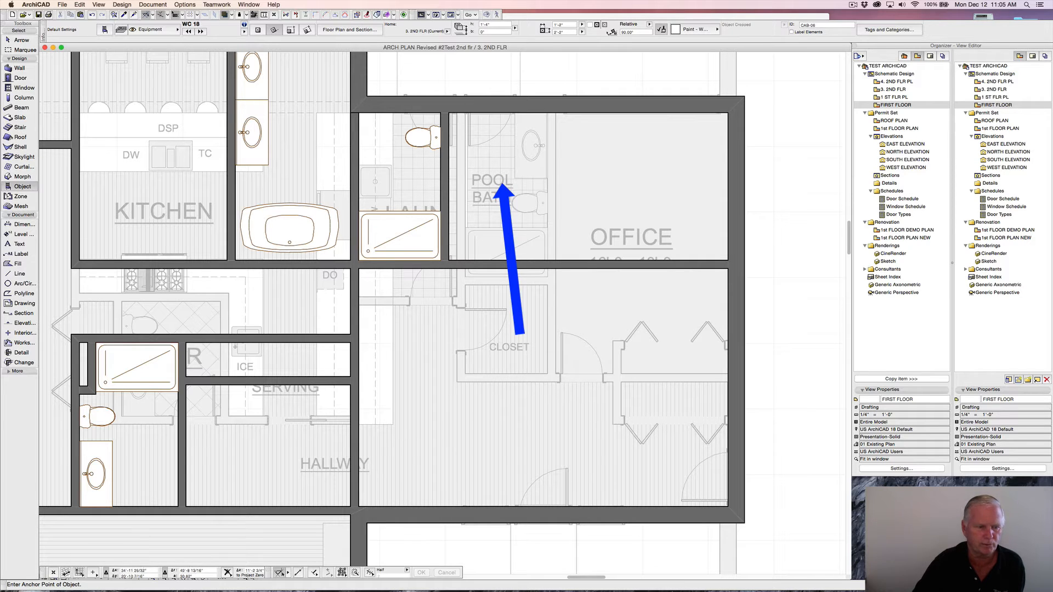
{"action": "key", "text": "shift"}
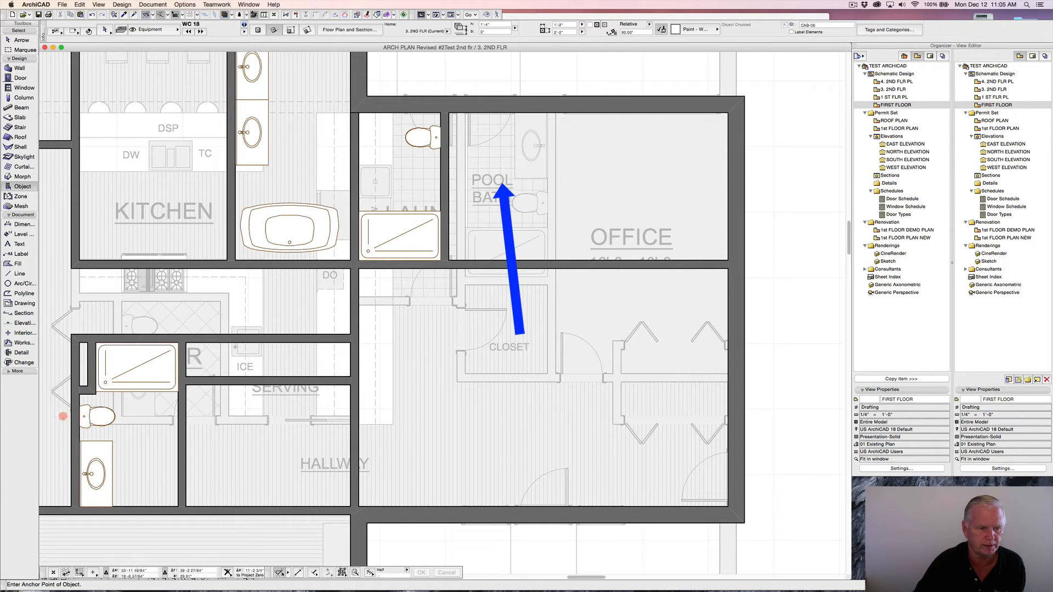
{"action": "left_click", "coordinate": [91, 417], "text": "shift"}
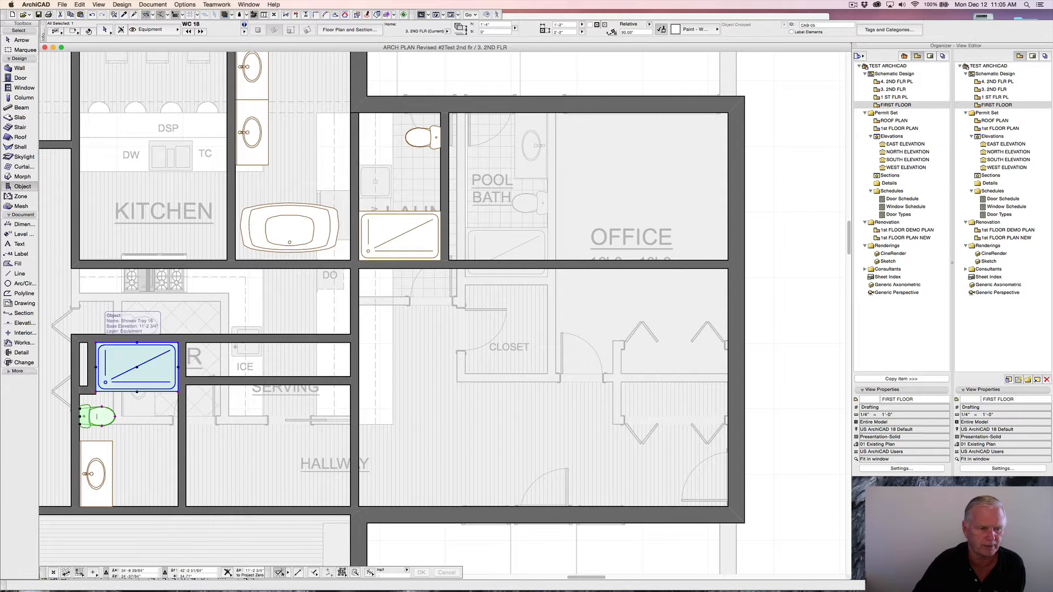
{"action": "left_click", "coordinate": [137, 366], "text": "shift"}
{"action": "left_click", "coordinate": [95, 473], "text": "shift"}
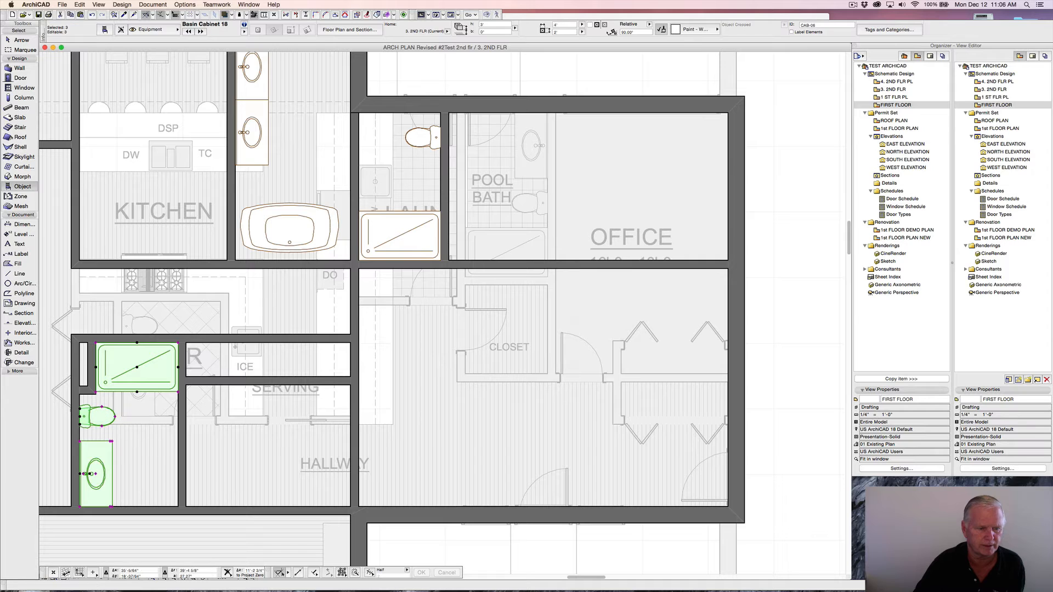
{"action": "right_click", "coordinate": [99, 472]}
{"action": "mouse_move", "coordinate": [174, 533]}
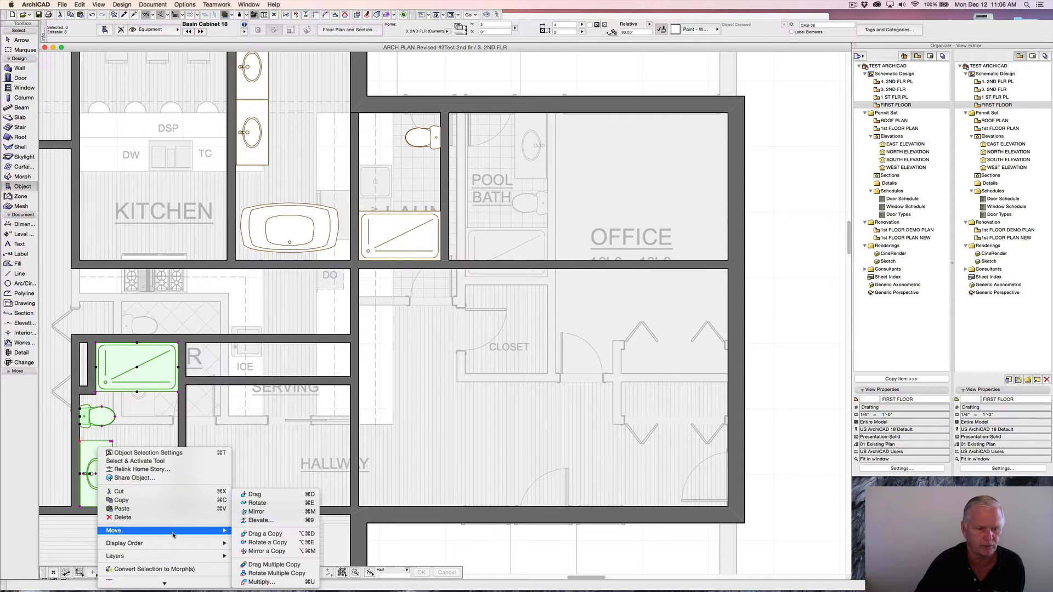
{"action": "left_click", "coordinate": [263, 534]}
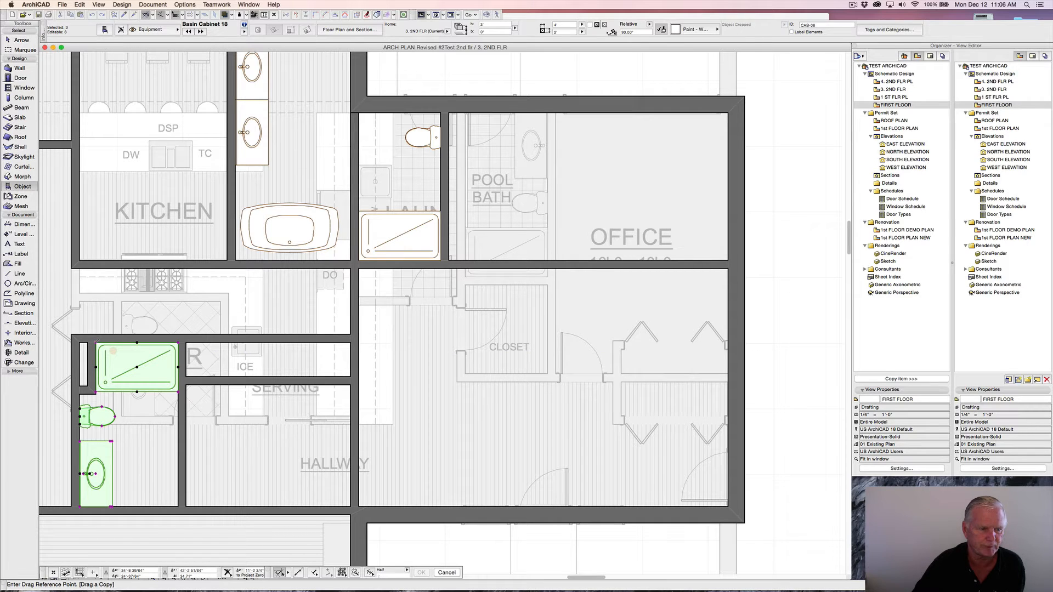
{"action": "left_click", "coordinate": [80, 505]}
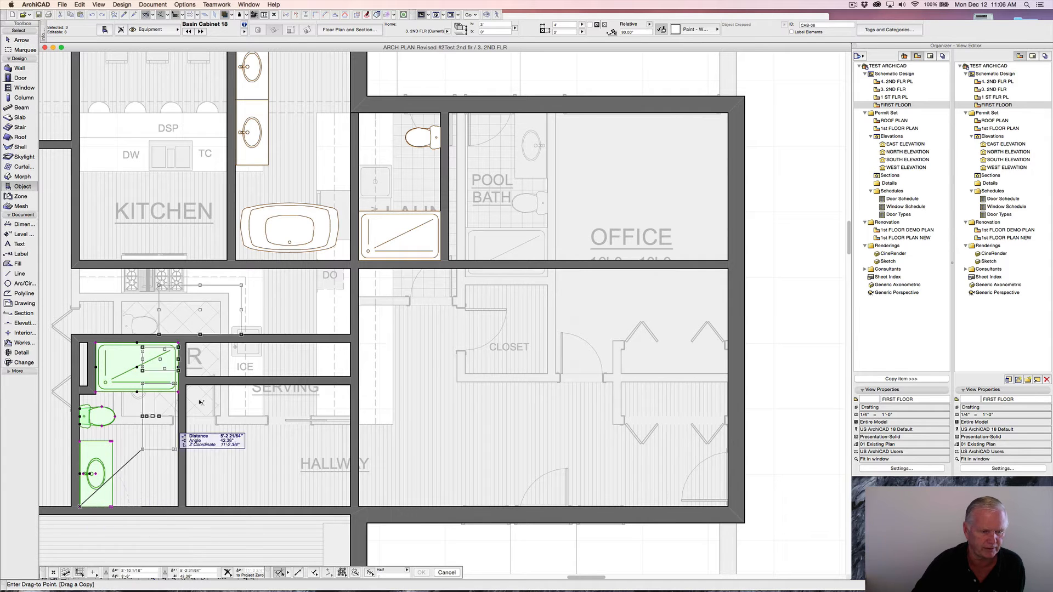
{"action": "left_click", "coordinate": [449, 260]}
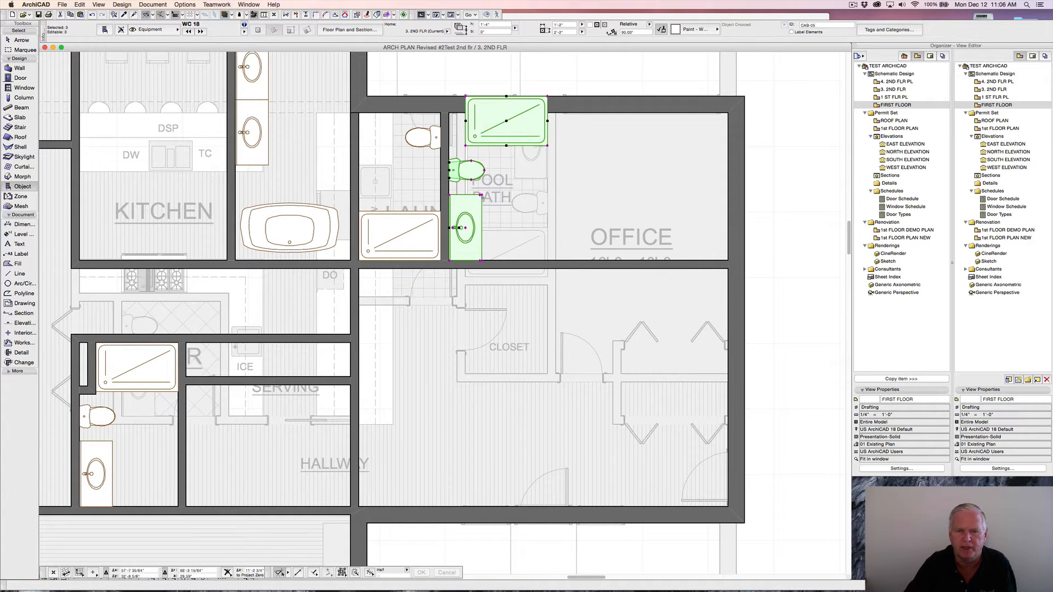
{"action": "key", "text": "Escape"}
- Shorten the copied basin cabinet over the pool bath to a width of 3', keeping its lower end in the corner
{"action": "left_click", "coordinate": [449, 195], "text": "shift"}
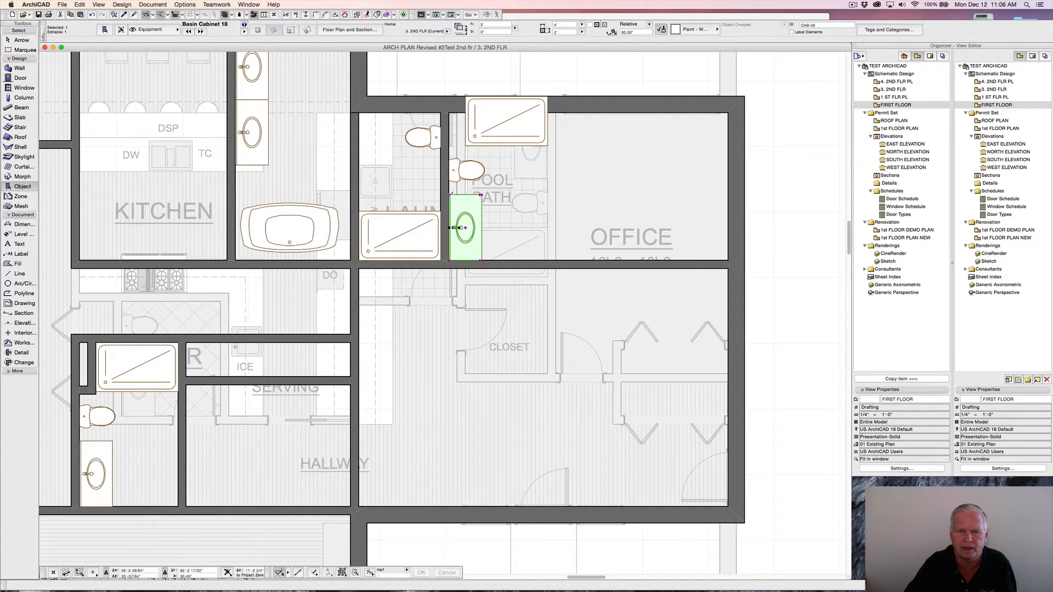
{"action": "left_click", "coordinate": [454, 228]}
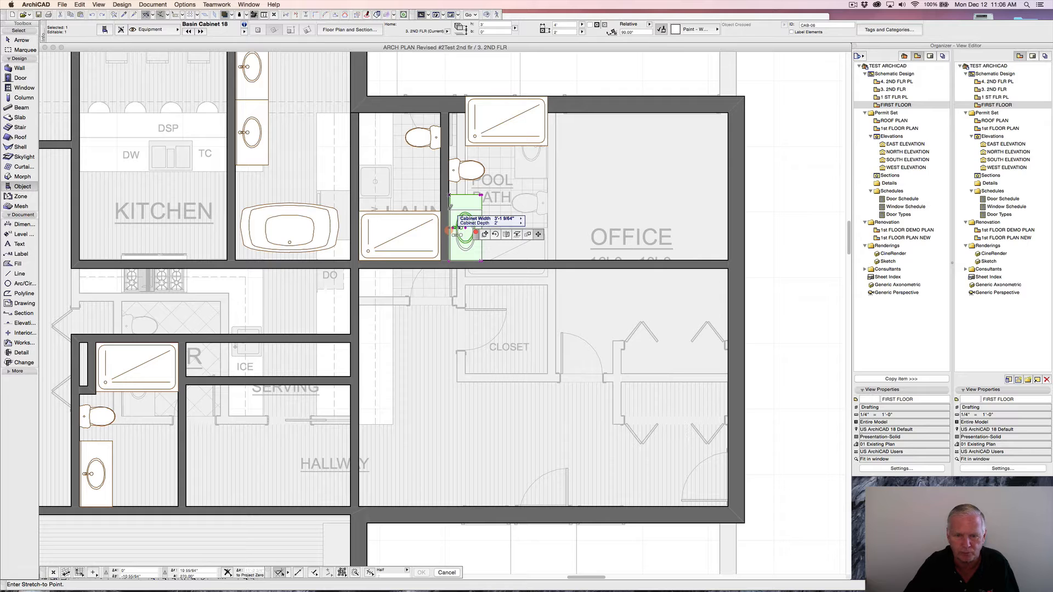
{"action": "key", "text": "Tab"}
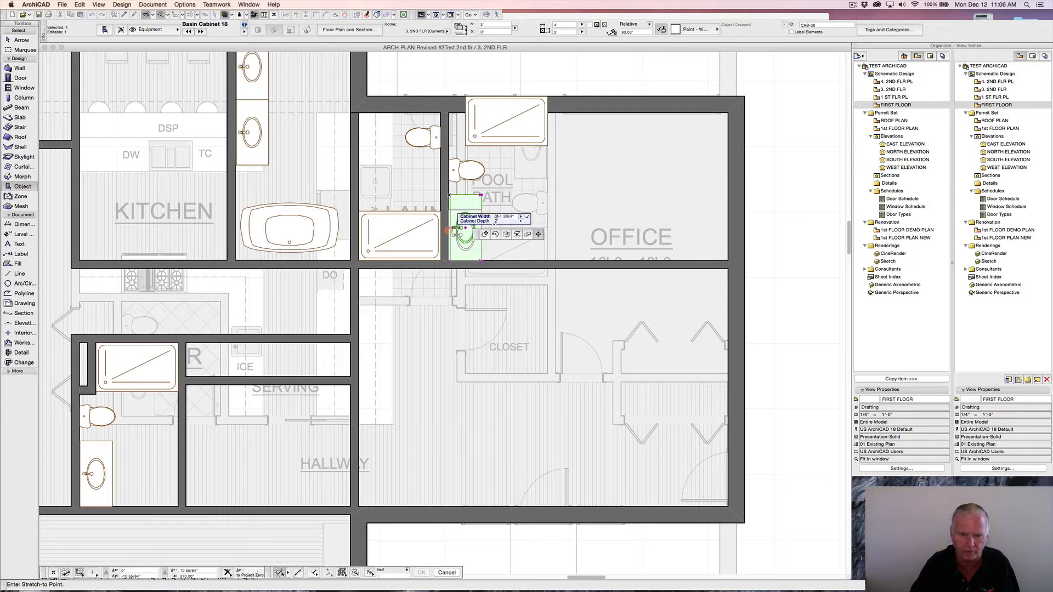
{"action": "key", "text": "Return"}
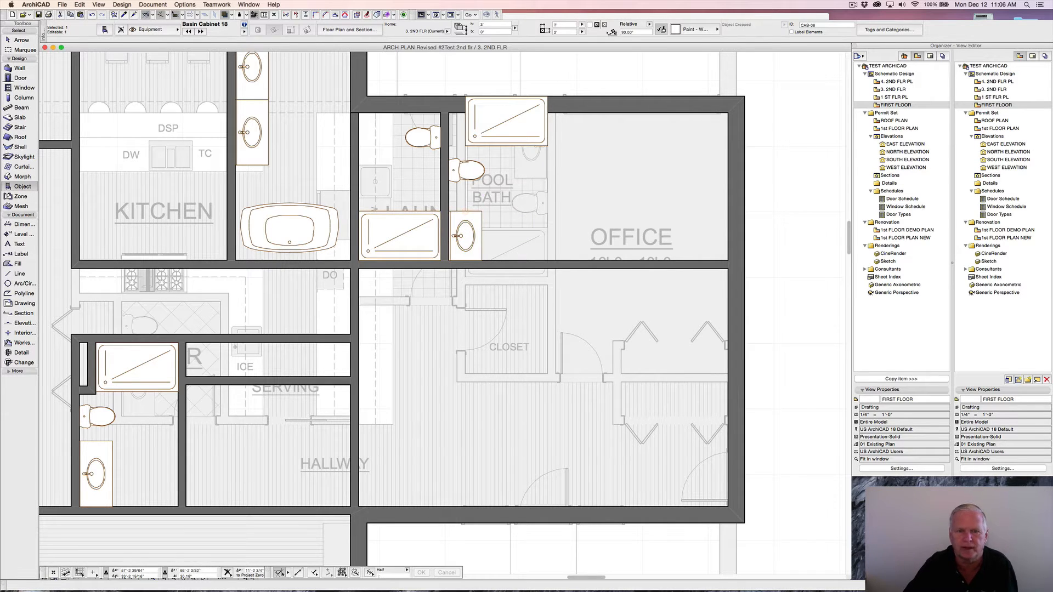
{"action": "key", "text": "Escape"}
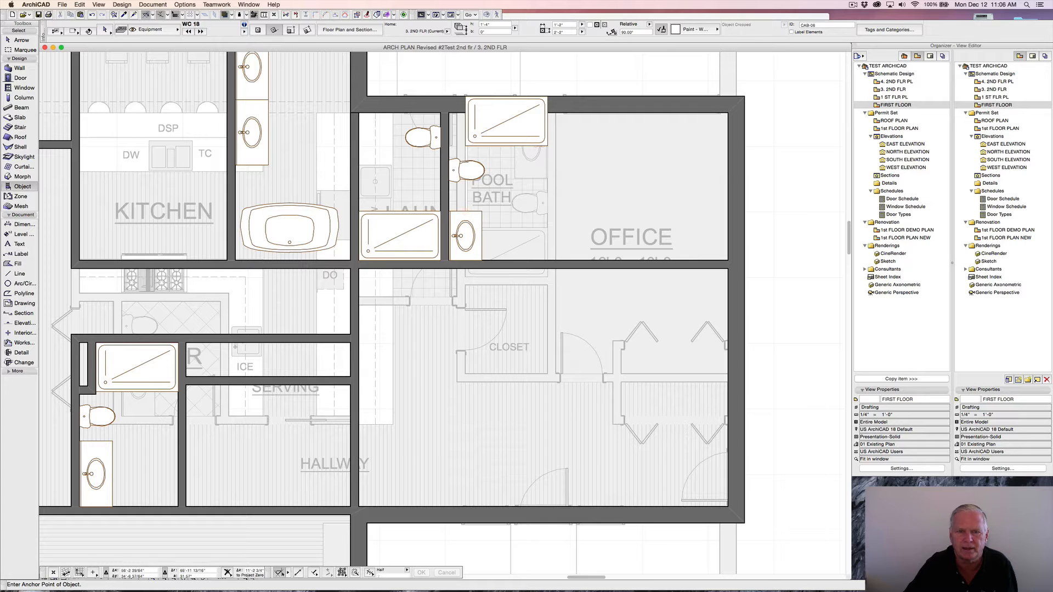
- Move the copied toilet and shower tray together 1' down, bringing the tray inside the exterior wall
{"action": "left_click", "coordinate": [467, 170], "text": "shift"}
{"action": "left_click", "coordinate": [466, 113], "text": "shift"}
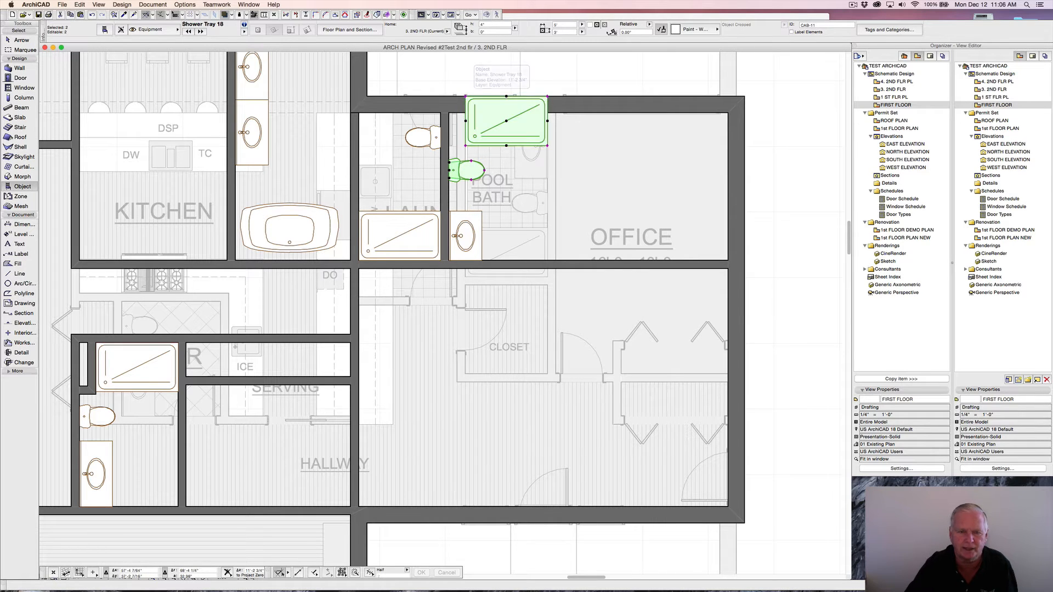
{"action": "key", "text": "super+d"}
{"action": "left_click", "coordinate": [470, 142]}
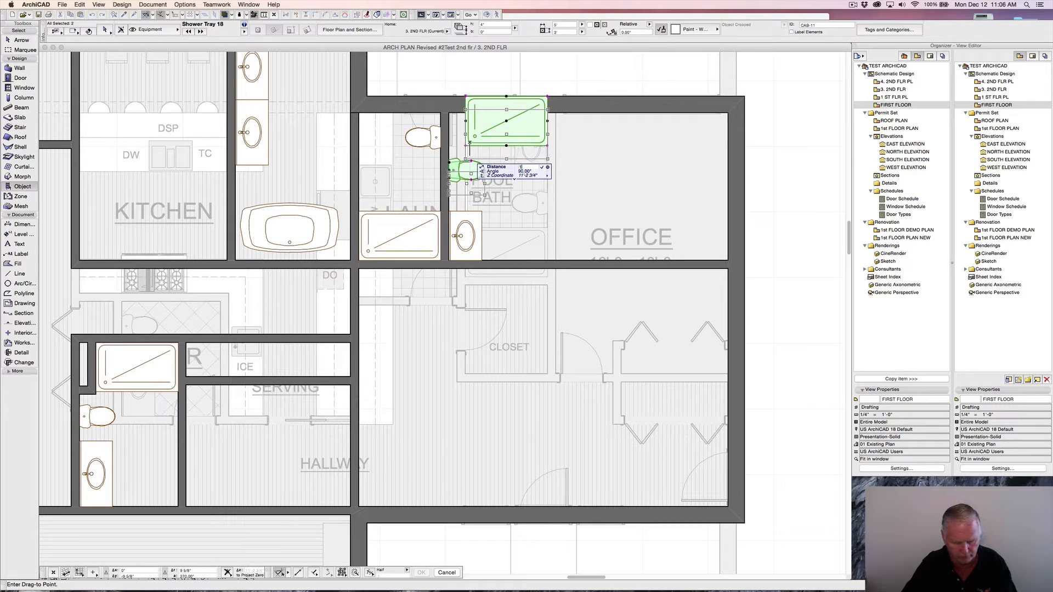
{"action": "left_click", "coordinate": [470, 158]}
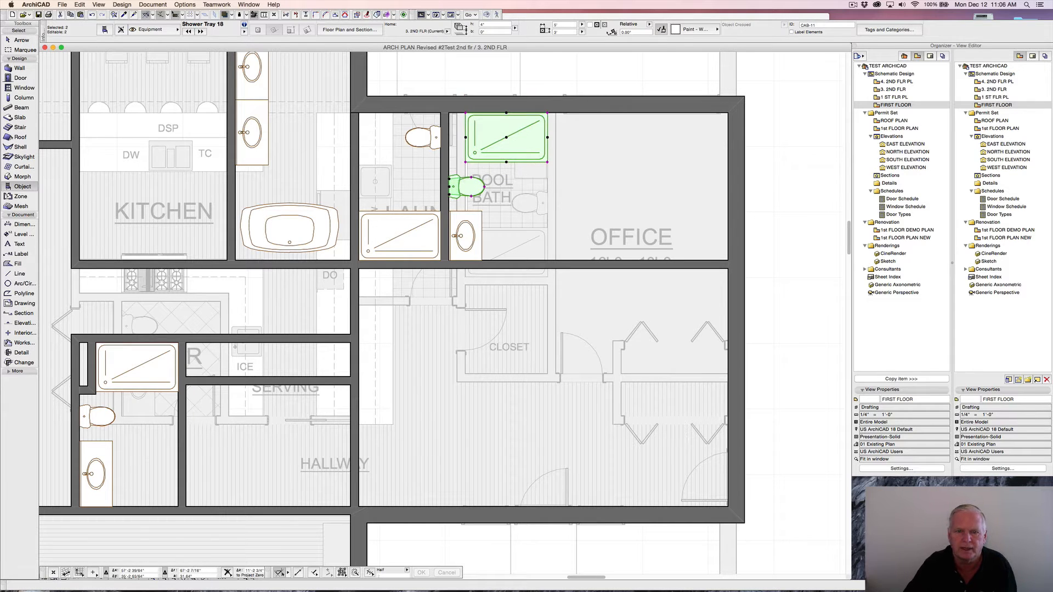
{"action": "key", "text": "Escape"}
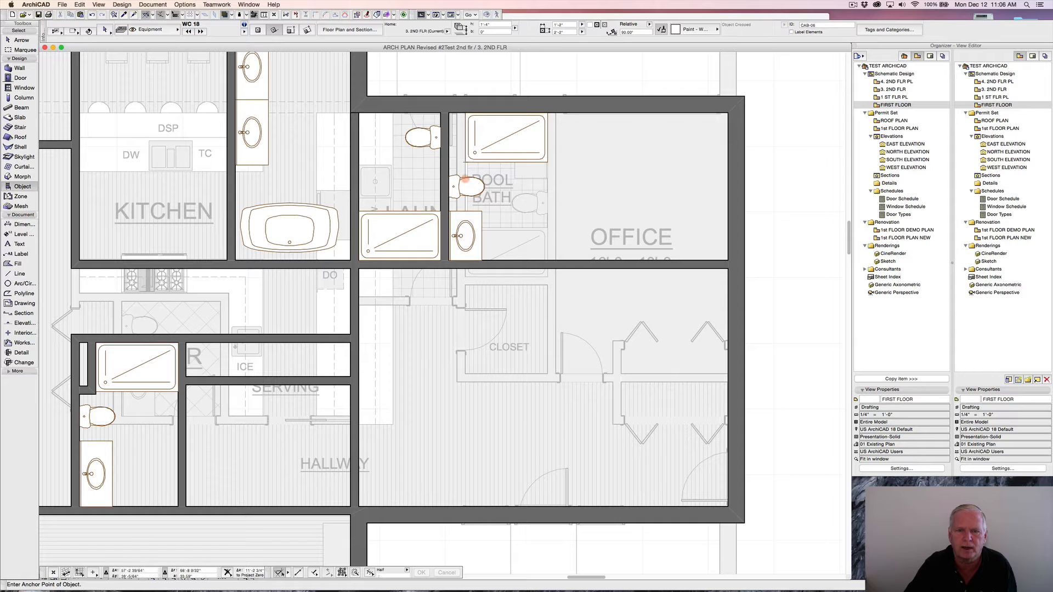
- Move the copied shower tray sideways into the room's upper left corner, flush with the interior side wall
{"action": "left_click", "coordinate": [497, 140]}
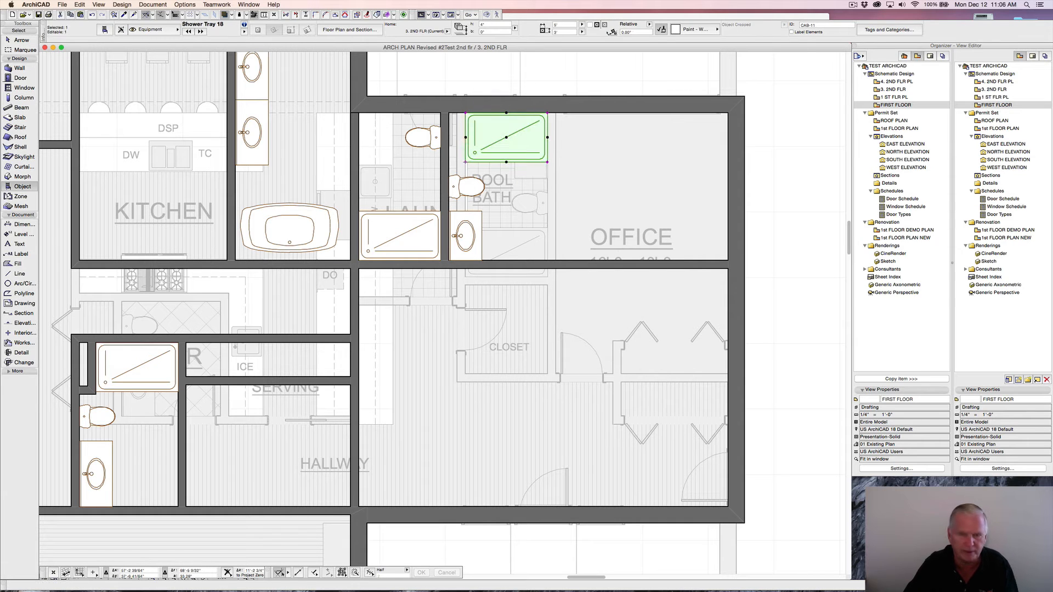
{"action": "key", "text": "super+d"}
{"action": "left_click", "coordinate": [466, 113]}
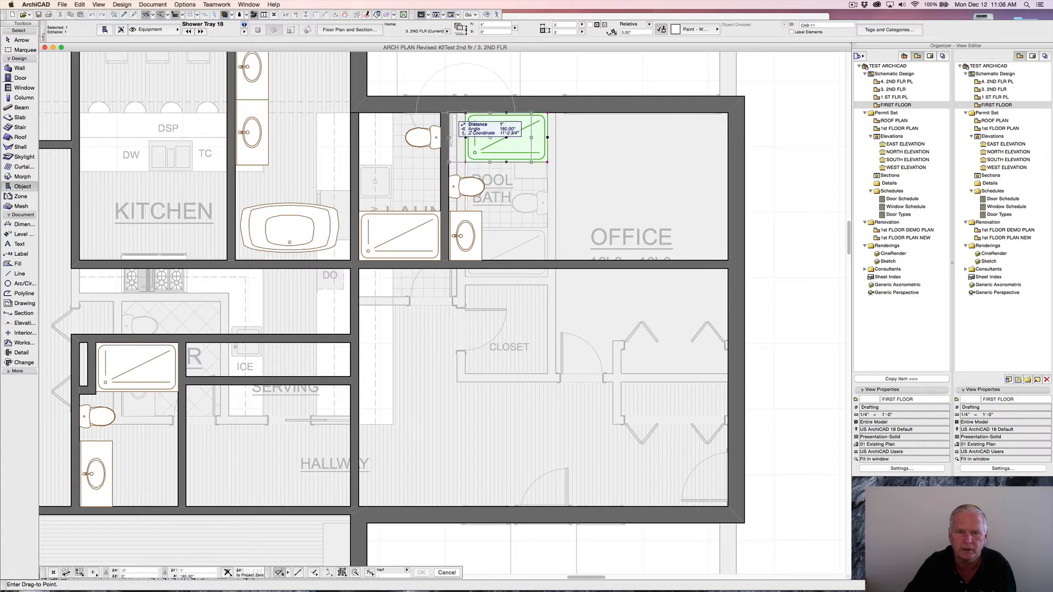
{"action": "left_click", "coordinate": [449, 113]}
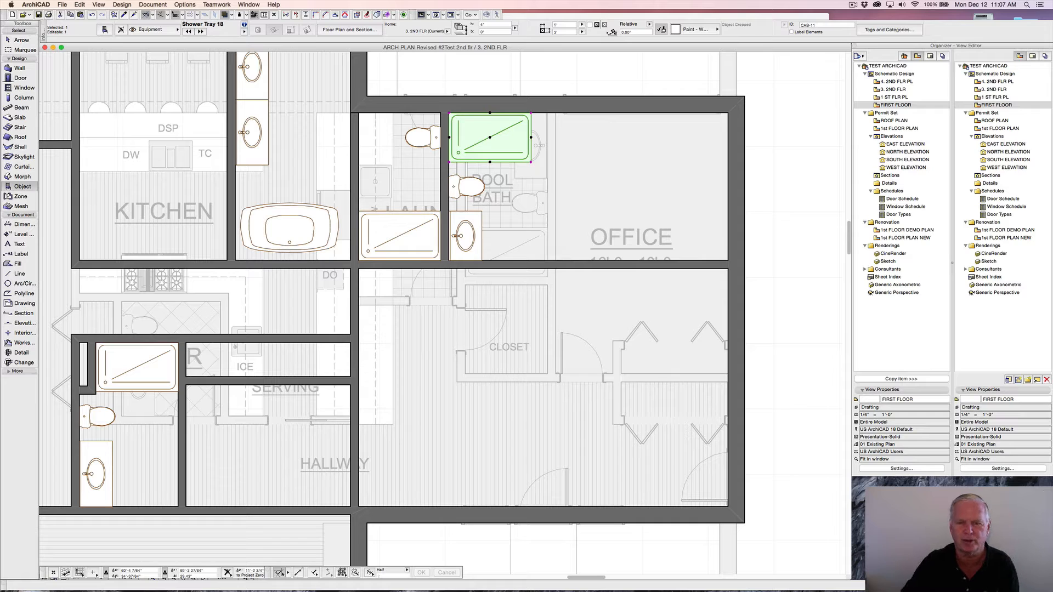
{"action": "key", "text": "Escape"}
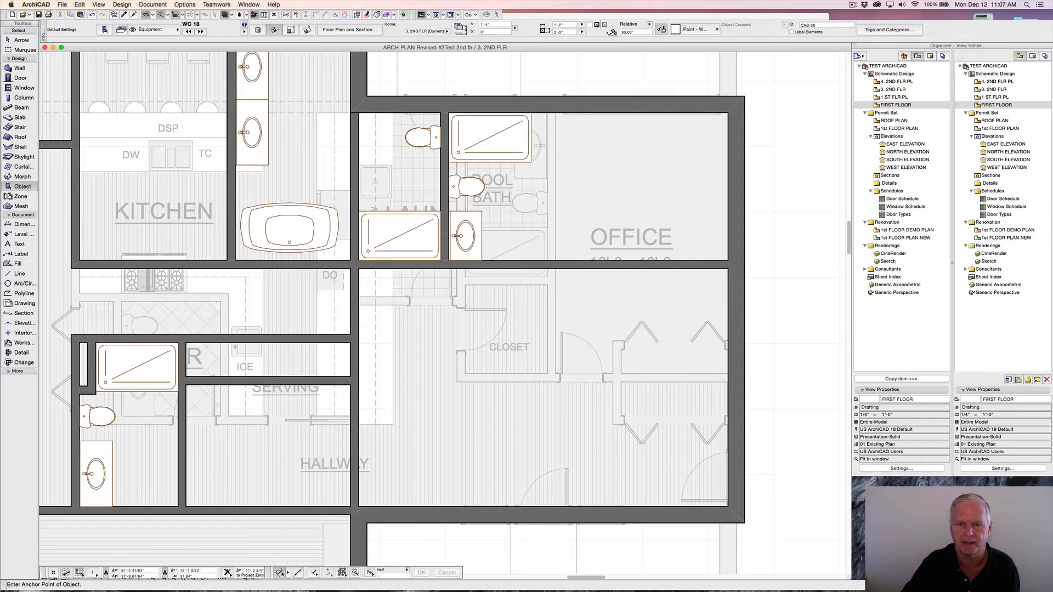
- Draw an interior wall from the shower tray's upper right corner down to the cross wall, using the adjacent side wall's settings
{"action": "left_click", "coordinate": [442, 186], "text": "alt"}
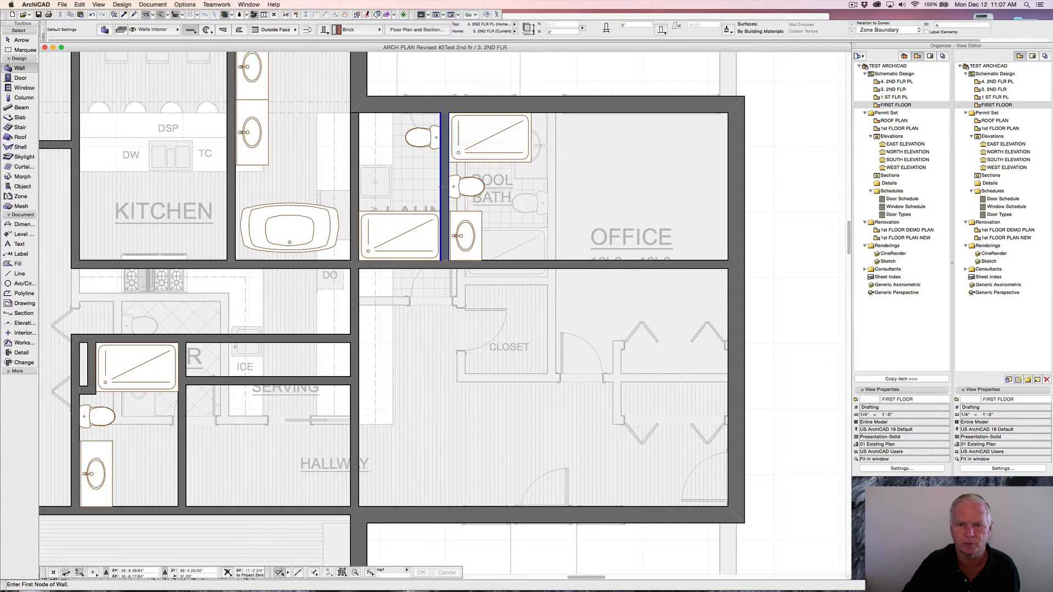
{"action": "left_click", "coordinate": [531, 112]}
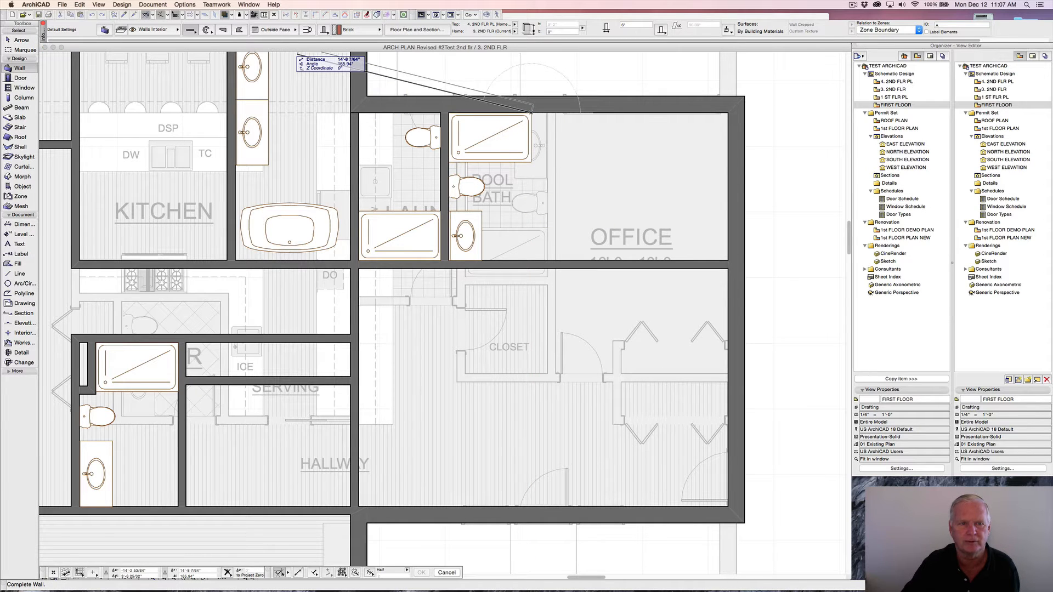
{"action": "left_click", "coordinate": [535, 262]}
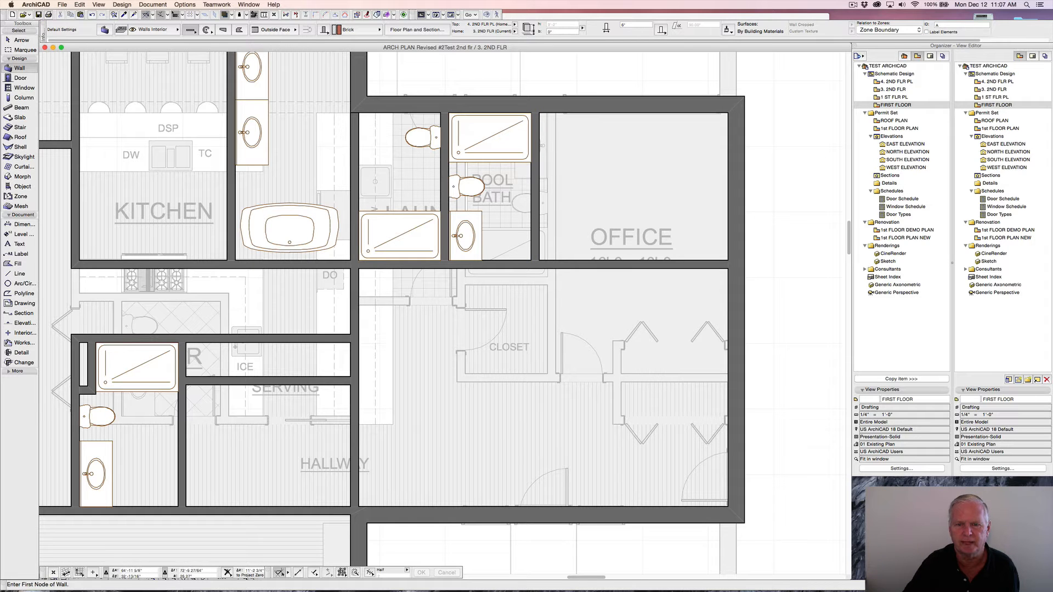
{"action": "scroll", "coordinate": [344, 219], "scroll_direction": "right", "scroll_amount": 2}
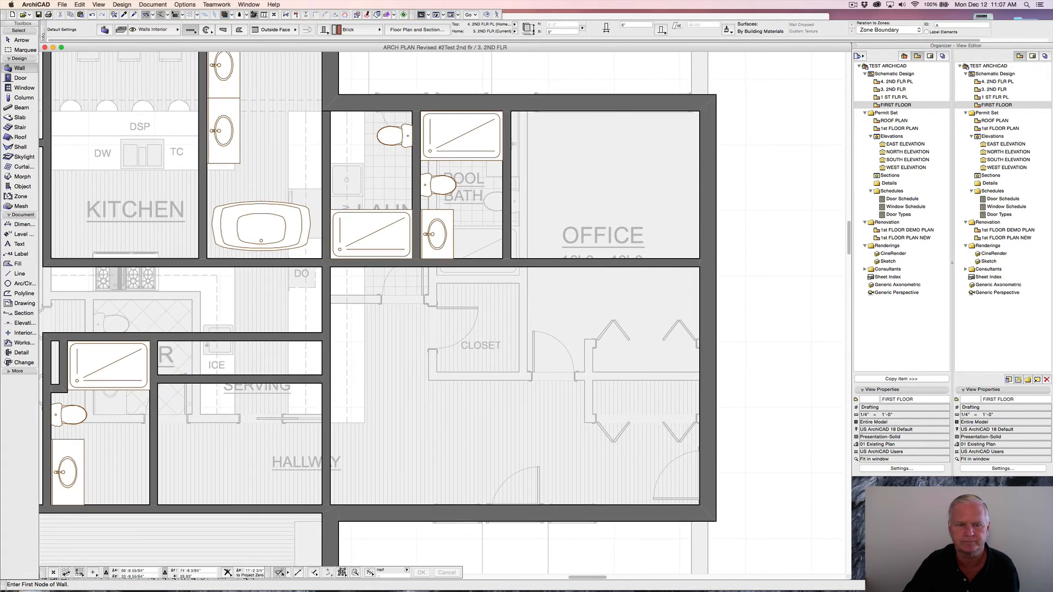
{"action": "scroll", "coordinate": [344, 218], "scroll_direction": "down", "scroll_amount": 5}
{"action": "scroll", "coordinate": [344, 219], "scroll_direction": "up", "scroll_amount": 3}
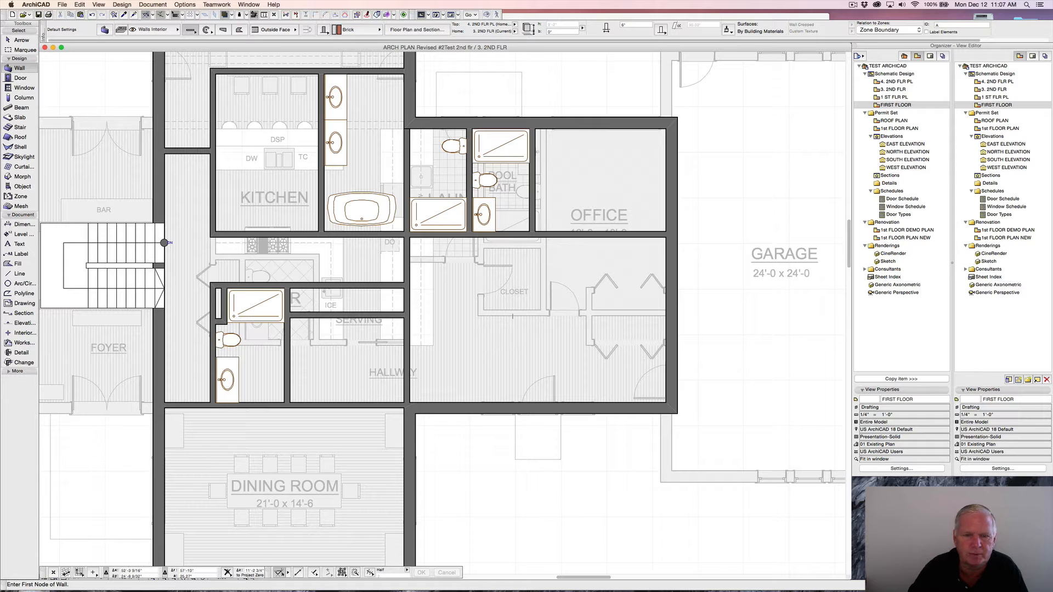
{"action": "scroll", "coordinate": [164, 242], "scroll_direction": "down", "scroll_amount": 3}
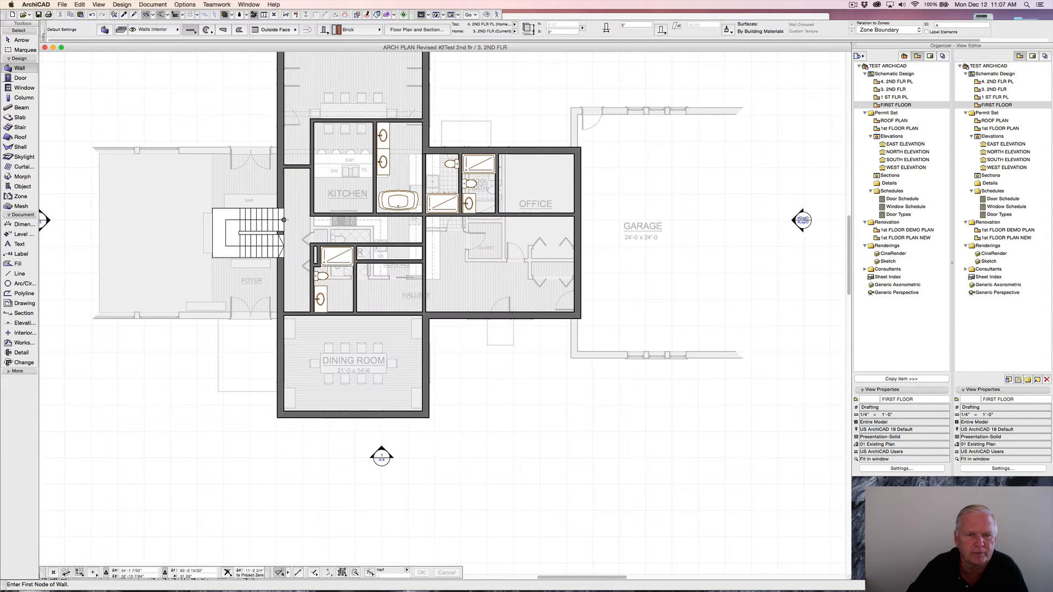
{"action": "scroll", "coordinate": [164, 242], "scroll_direction": "up", "scroll_amount": 2}
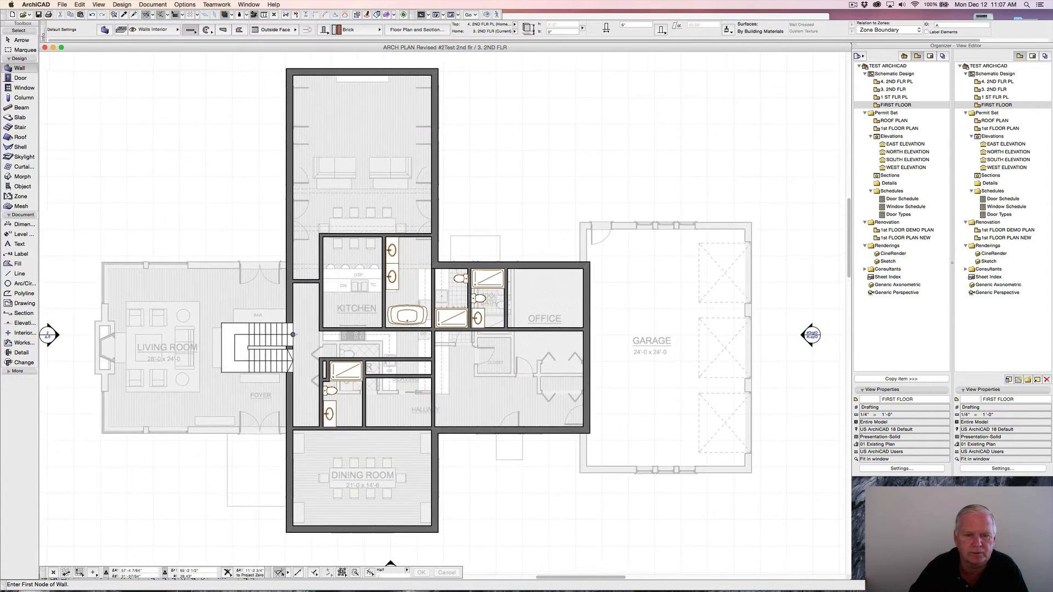
{"action": "scroll", "coordinate": [83, 518], "scroll_direction": "right", "scroll_amount": 2}
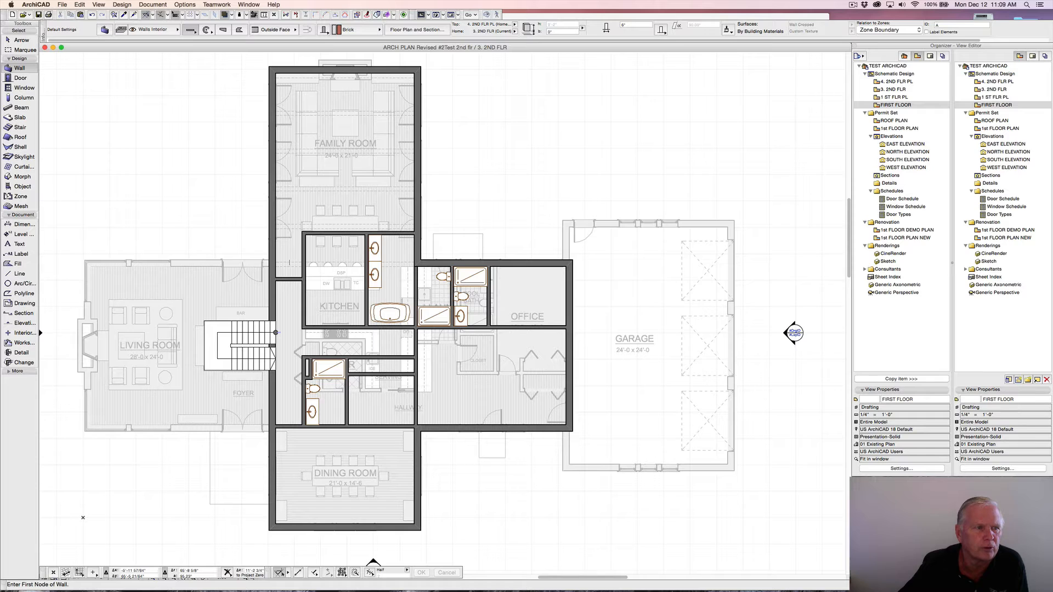
- Place a door with the traced first-floor door's settings in the short hall wall, 3" from the exterior wall, swinging toward the family room
{"action": "left_click", "coordinate": [20, 78]}
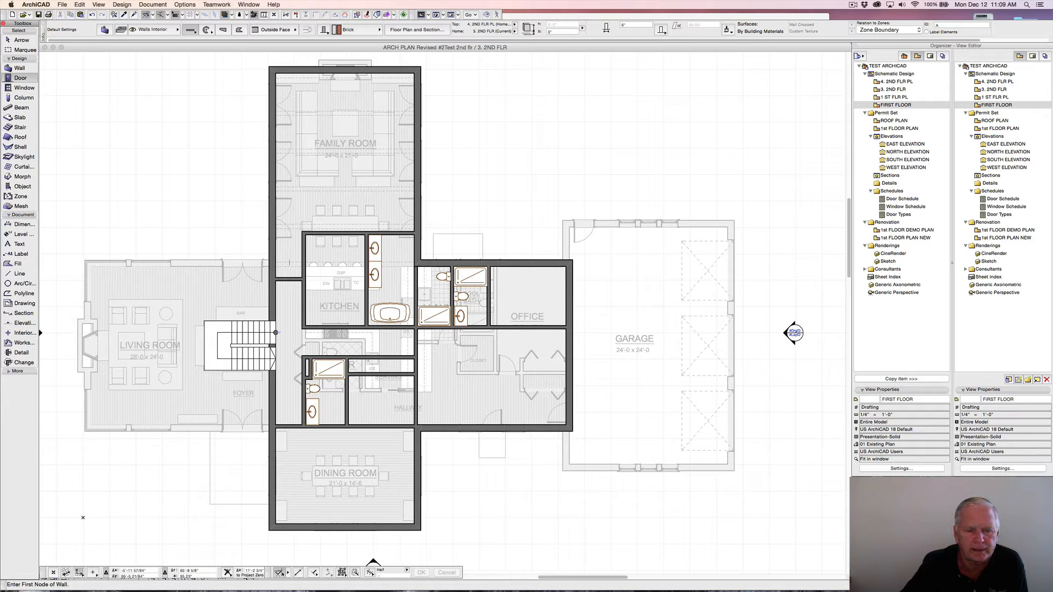
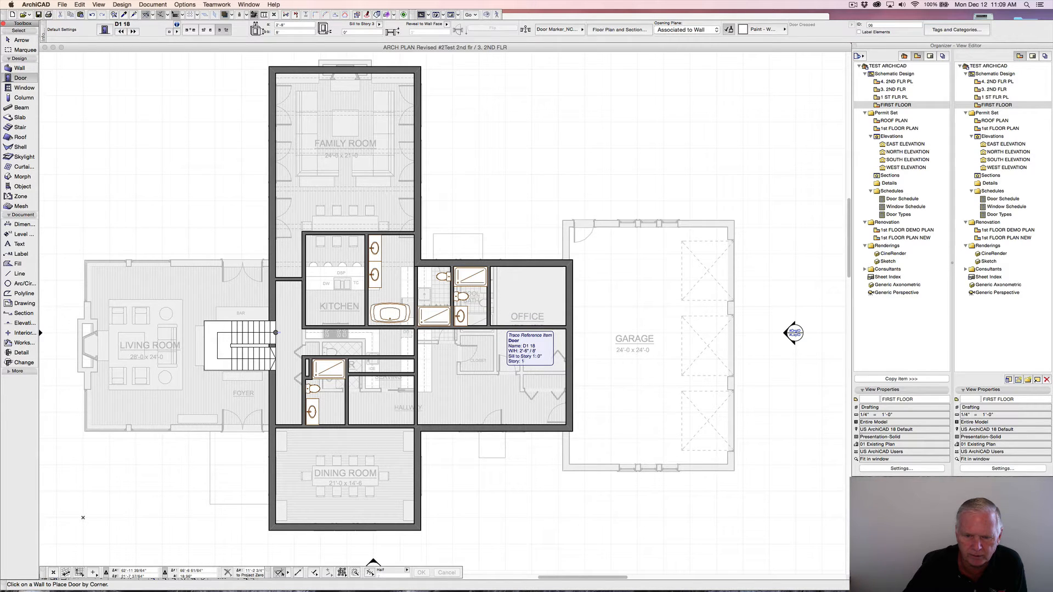
{"action": "left_click", "coordinate": [499, 374], "text": "alt"}
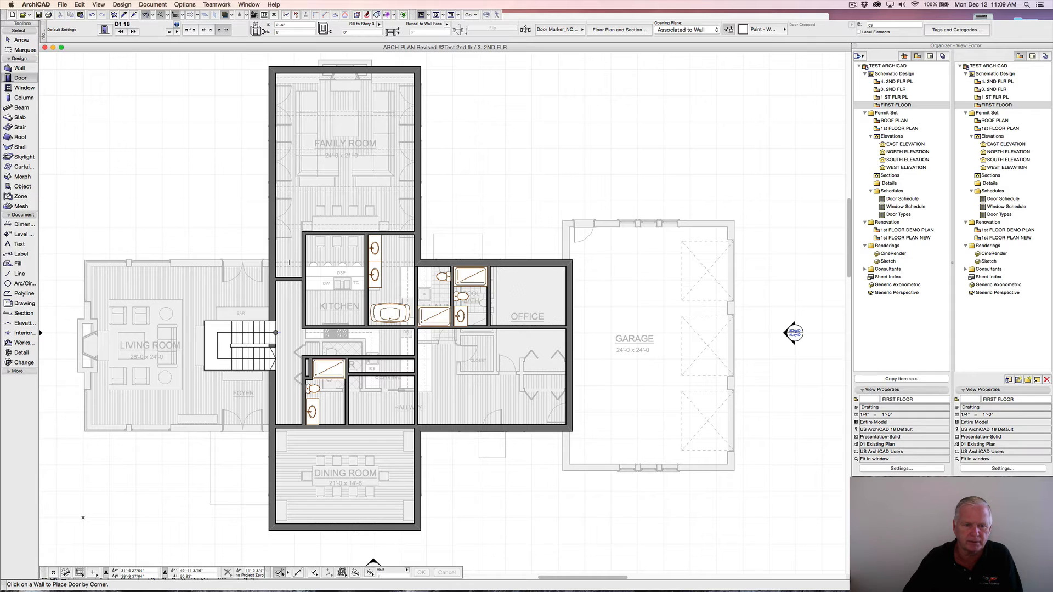
{"action": "scroll", "coordinate": [275, 333], "scroll_direction": "up", "scroll_amount": 3}
{"action": "middle_click_drag", "start_coordinate": [287, 264], "coordinate": [298, 190]}
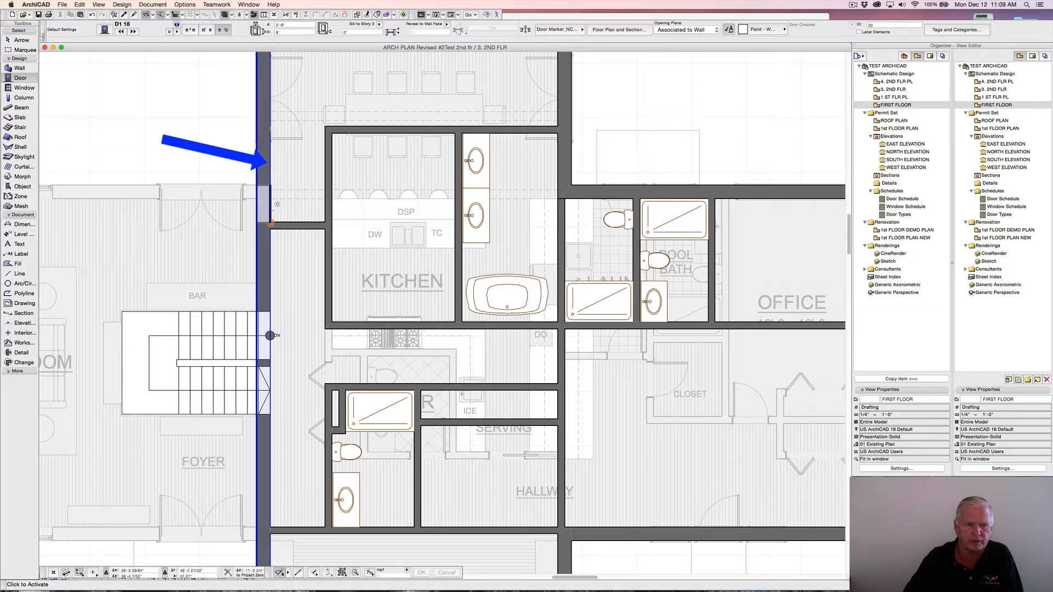
{"action": "left_click", "coordinate": [271, 223]}
{"action": "key", "text": "Tab"}
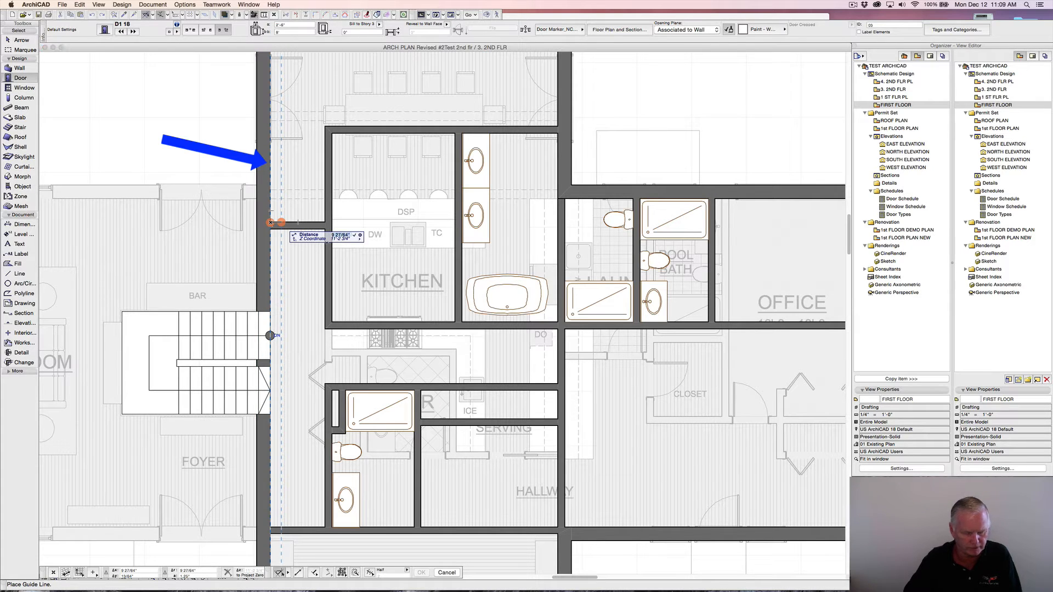
{"action": "type", "text": "3\""}
{"action": "key", "text": "Return"}
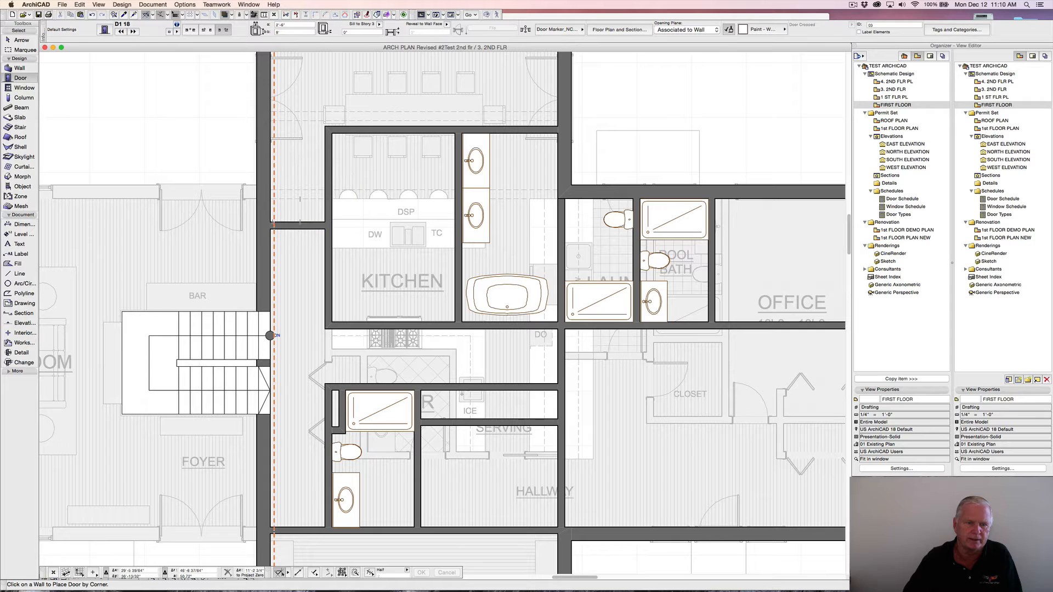
{"action": "left_click", "coordinate": [275, 226]}
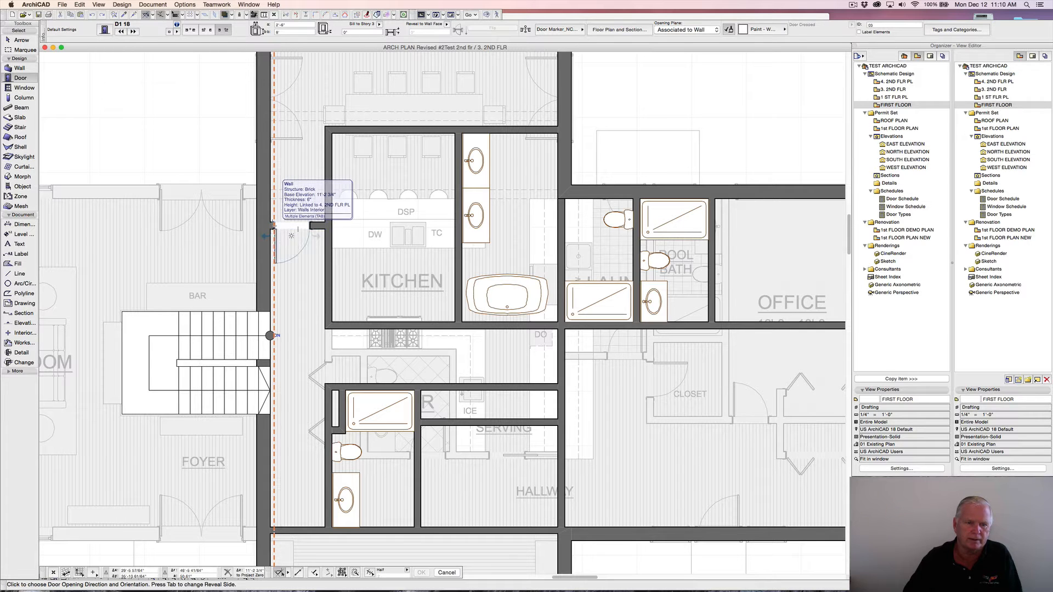
{"action": "left_click", "coordinate": [290, 212]}
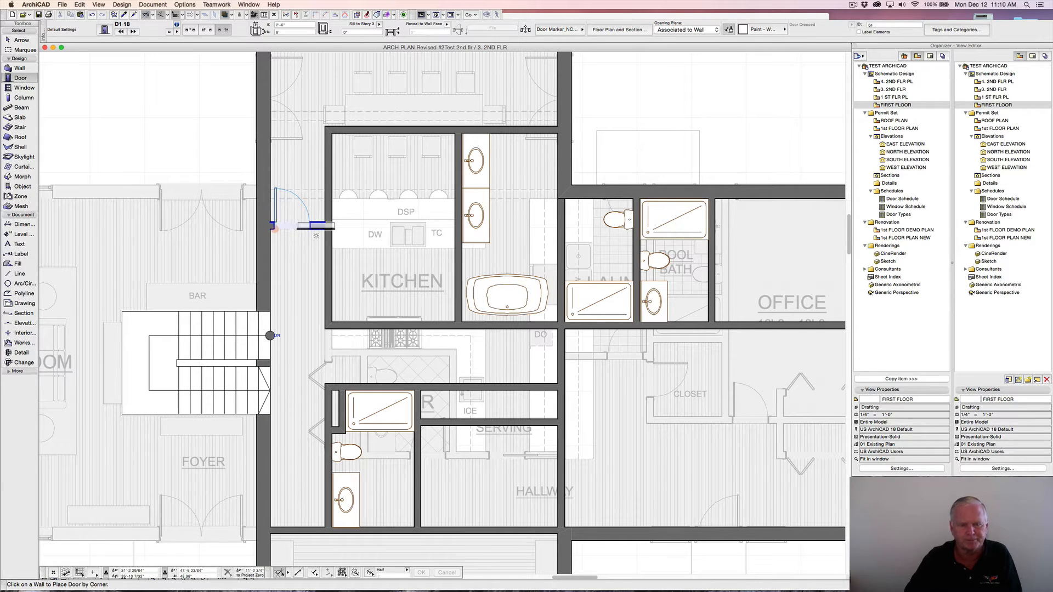
- Place a matching door at the hall's lower end, 3" from the exterior wall, swinging into the room over the dining room
{"action": "scroll", "coordinate": [296, 228], "scroll_direction": "down", "scroll_amount": 5}
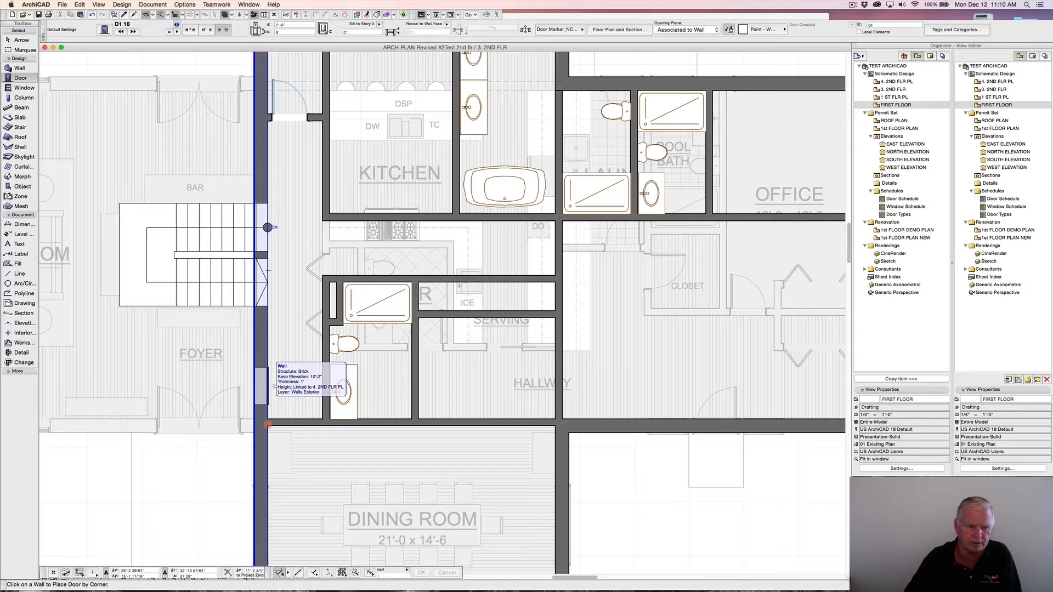
{"action": "left_click", "coordinate": [267, 425]}
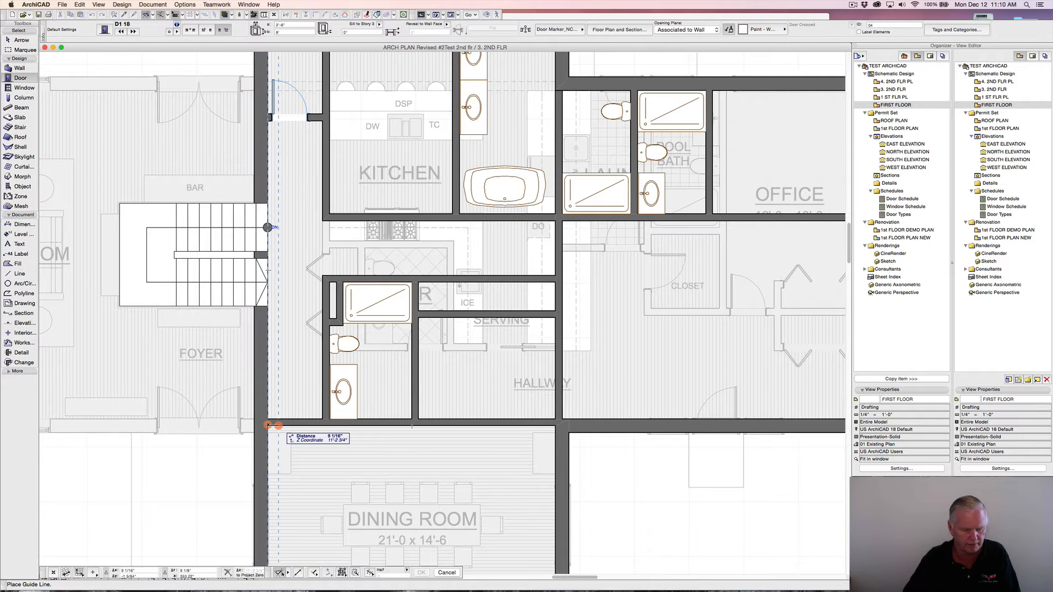
{"action": "type", "text": "3"}
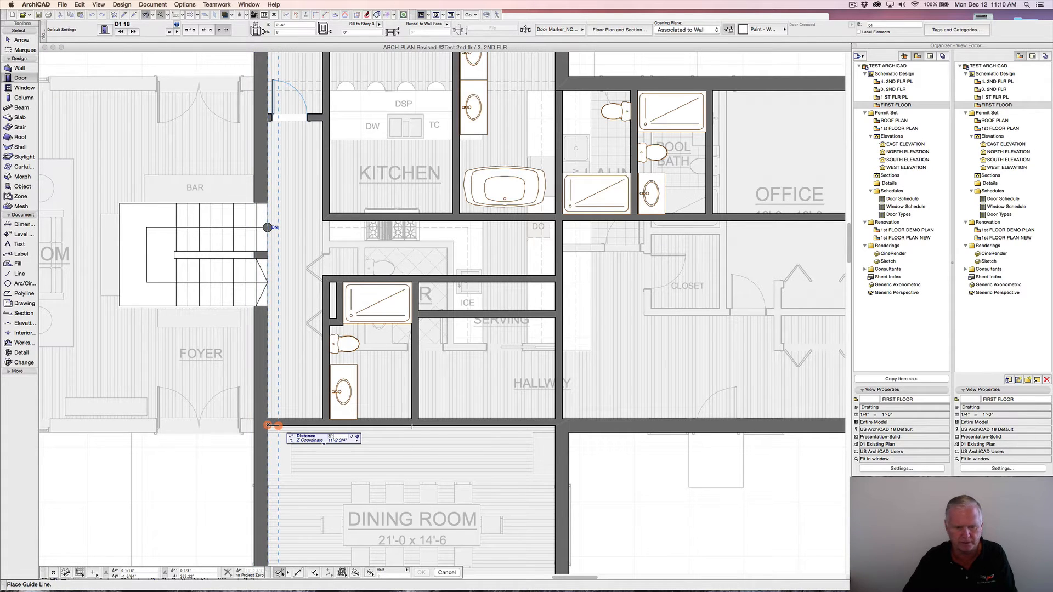
{"action": "key", "text": "Return"}
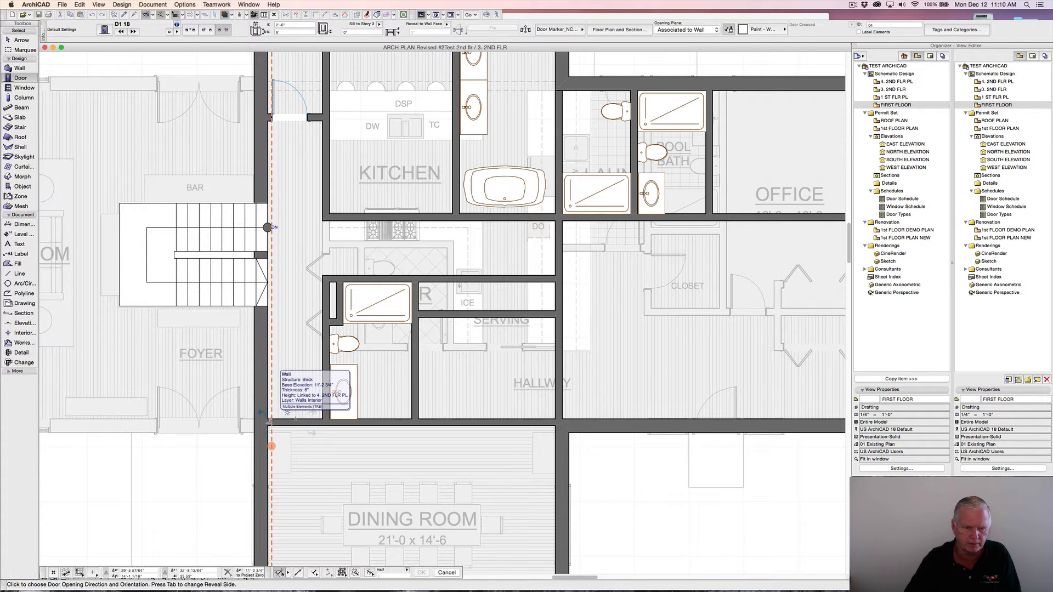
{"action": "left_click", "coordinate": [288, 417]}
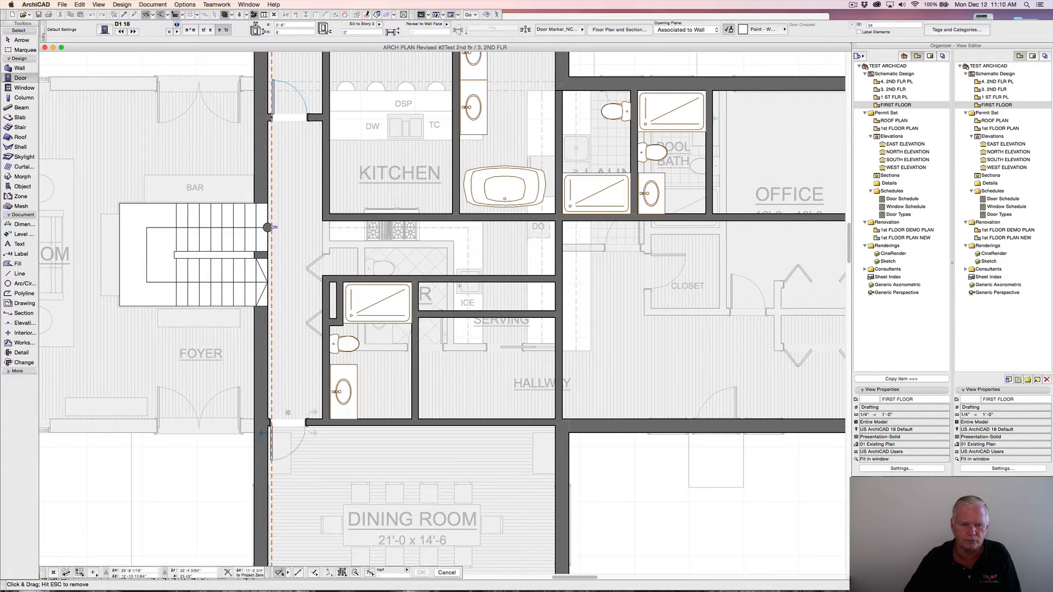
{"action": "left_click", "coordinate": [288, 413]}
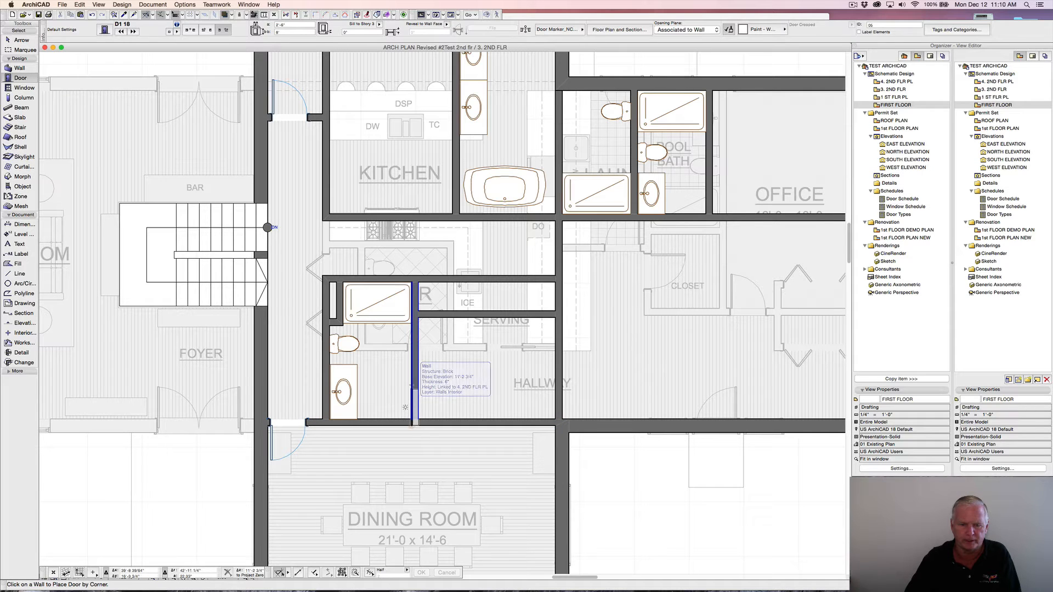
- Add two lower-bathroom doors: one in its bottom wall, 3" from its right wall, swinging inward, and one in that right wall, swinging outward
{"action": "left_click", "coordinate": [412, 426]}
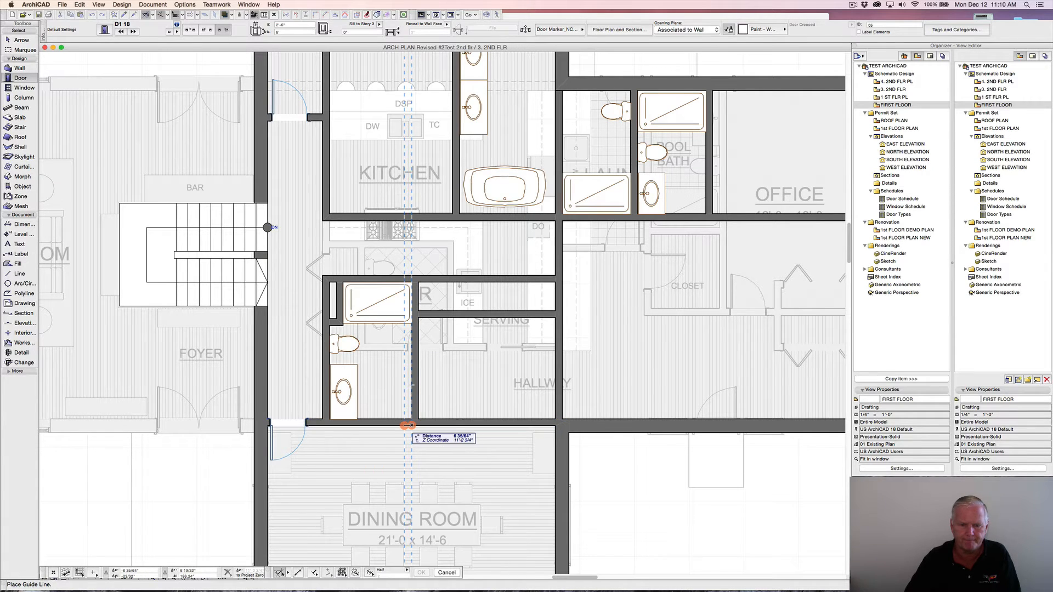
{"action": "type", "text": "3"}
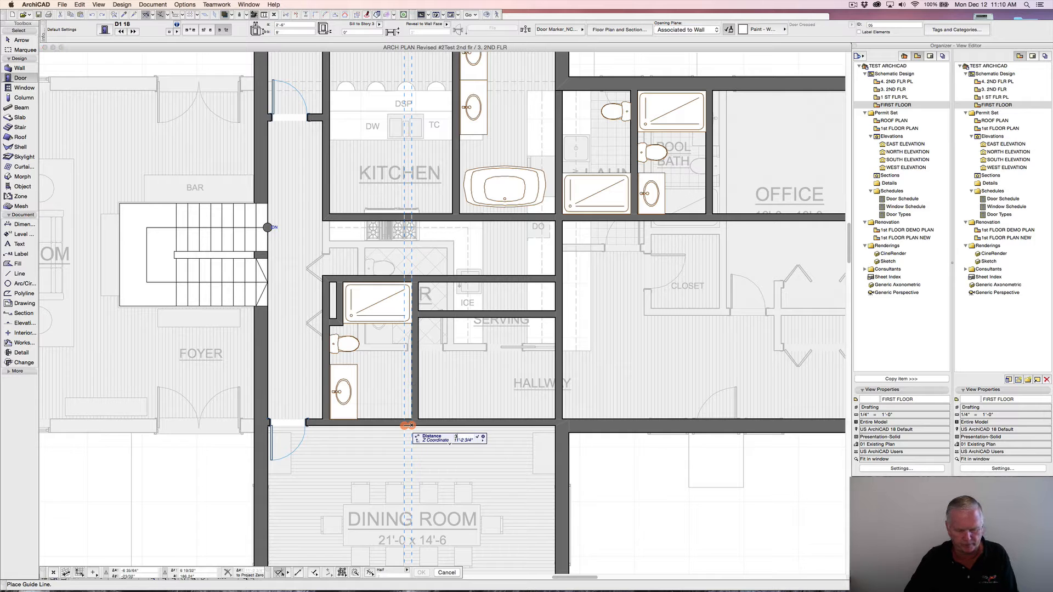
{"action": "key", "text": "Return"}
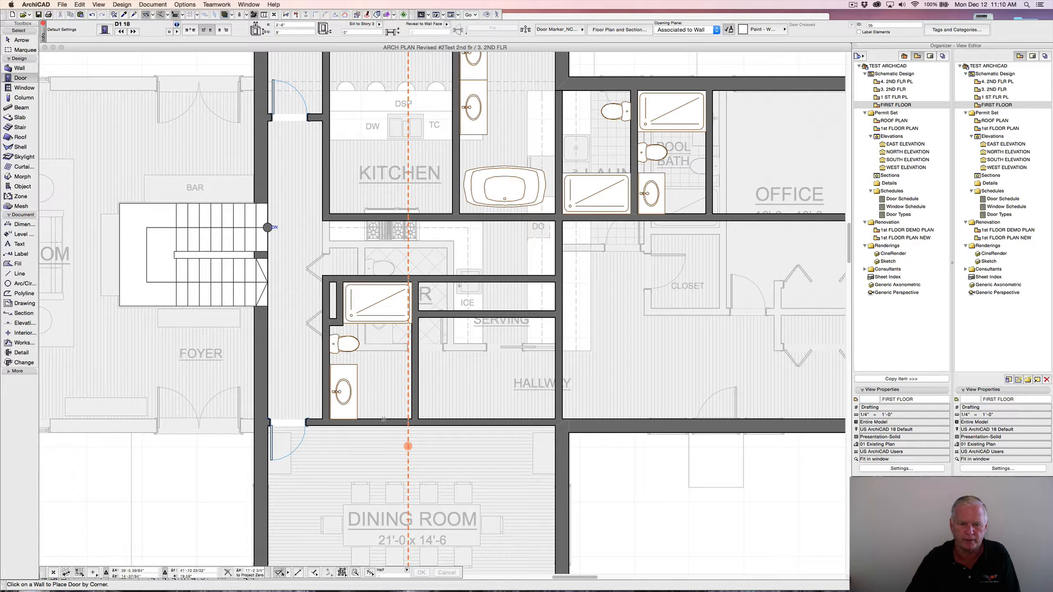
{"action": "left_click", "coordinate": [391, 414]}
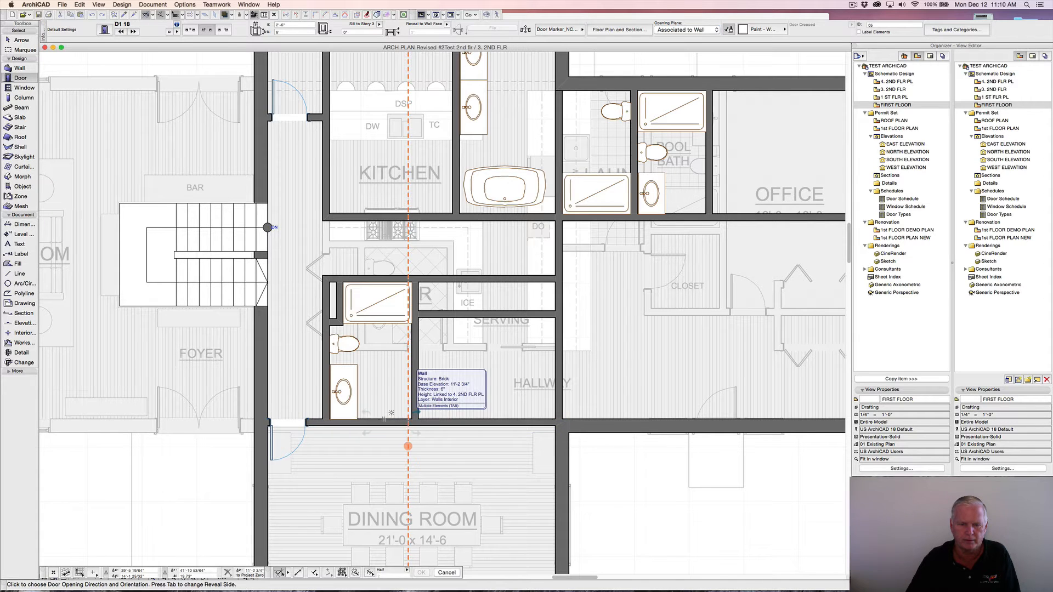
{"action": "left_click", "coordinate": [390, 413]}
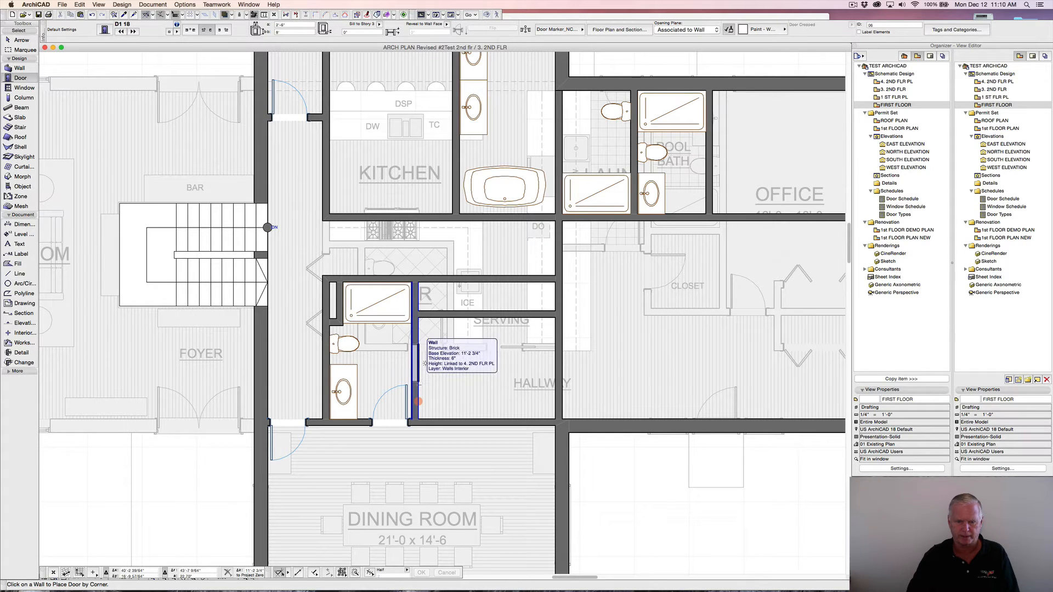
{"action": "left_click", "coordinate": [425, 363]}
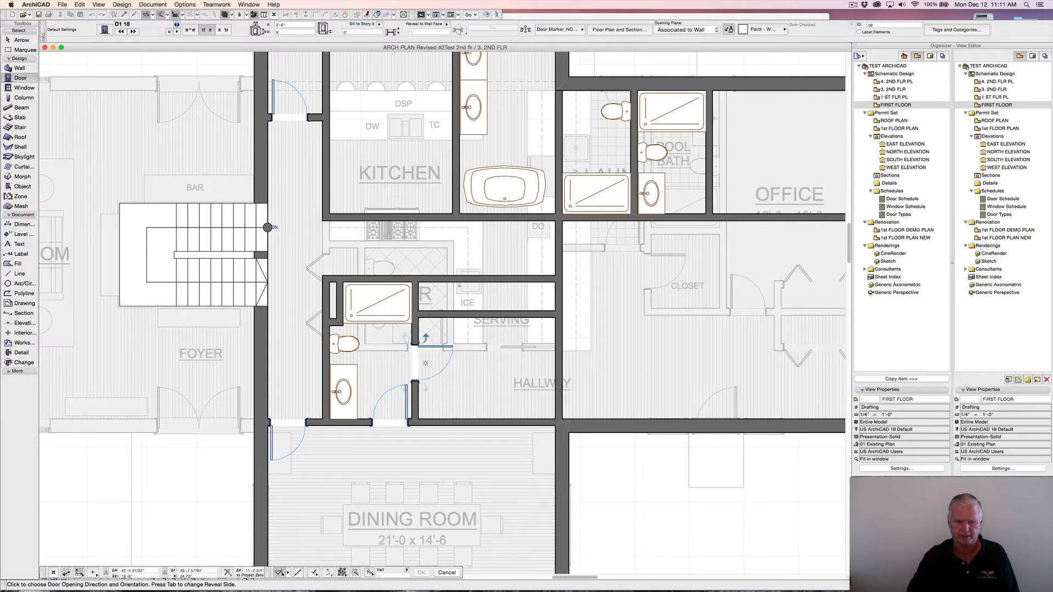
{"action": "left_click", "coordinate": [425, 363]}
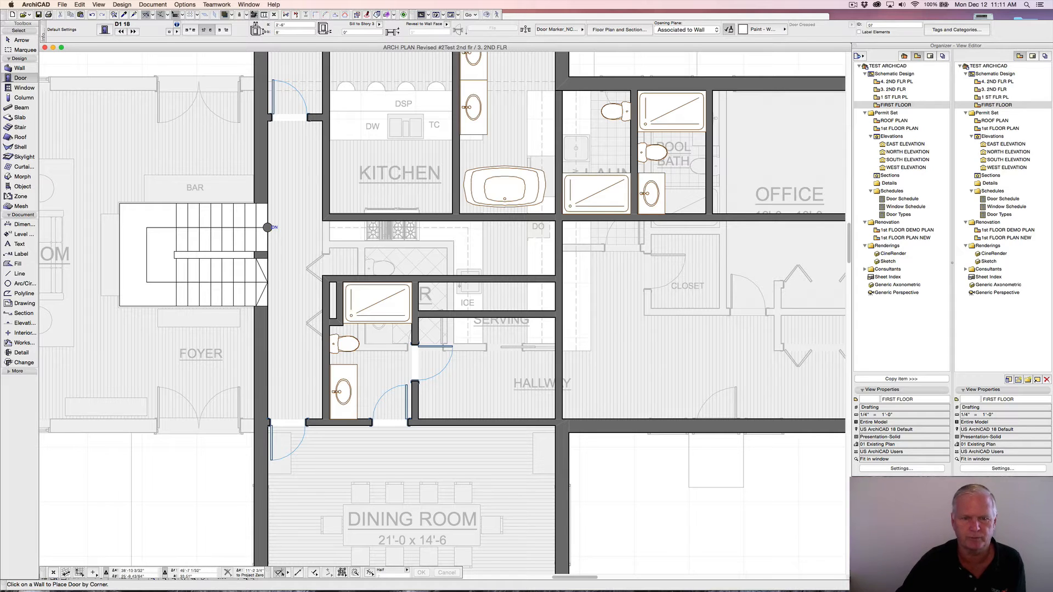
- Place a door at the corridor's right end, 3" below the long cross wall, swinging into the large room over the closet trace
{"action": "mouse_move", "coordinate": [721, 263]}
{"action": "middle_mouse_down"}
{"action": "mouse_move", "coordinate": [653, 273]}
{"action": "mouse_move", "coordinate": [650, 301]}
{"action": "mouse_move", "coordinate": [607, 317]}
{"action": "middle_mouse_up"}
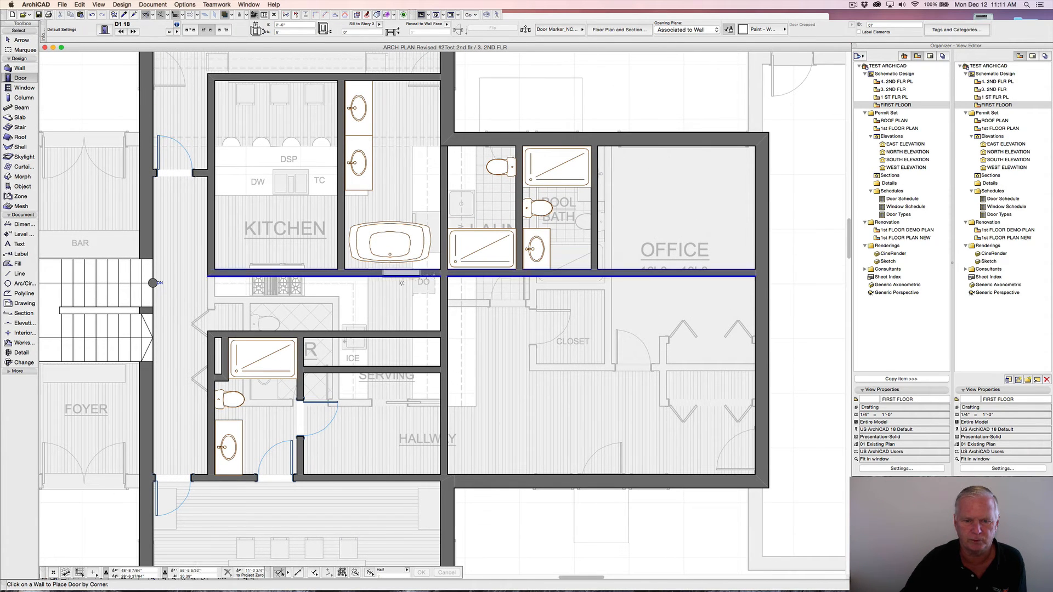
{"action": "left_click", "coordinate": [412, 277]}
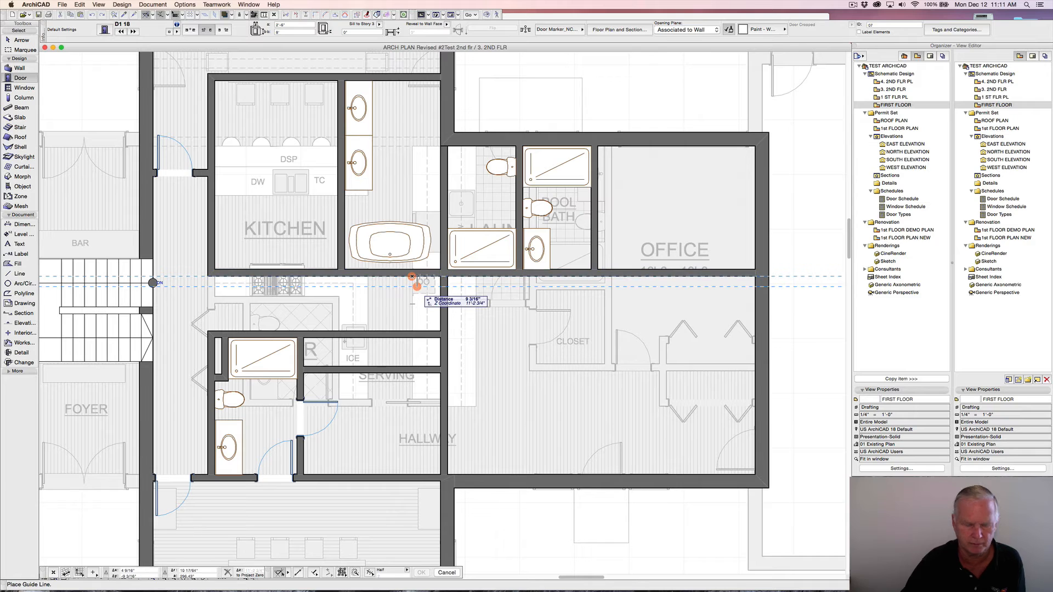
{"action": "type", "text": "3"}
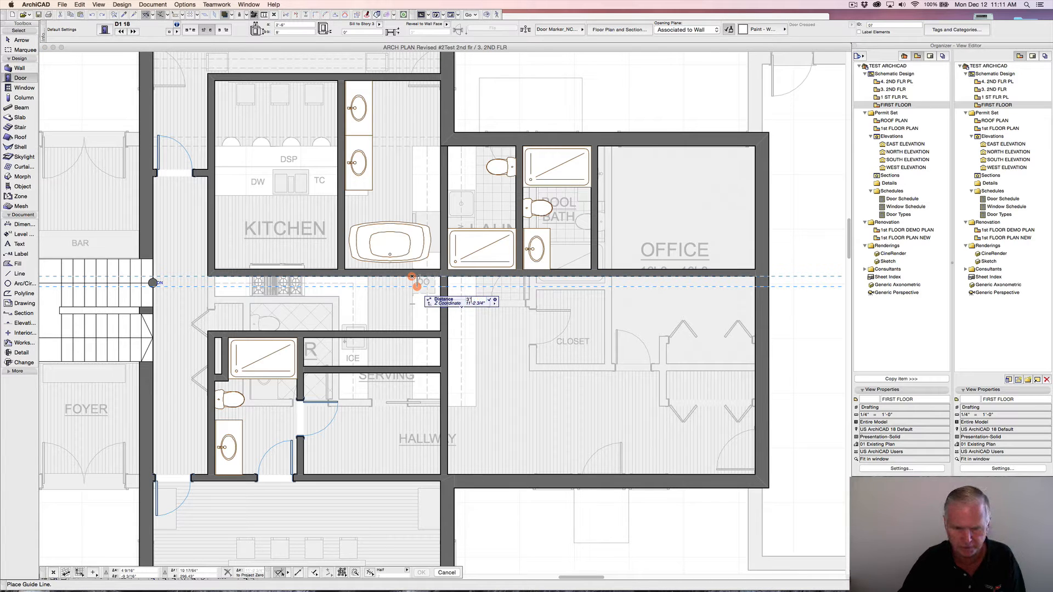
{"action": "key", "text": "Return"}
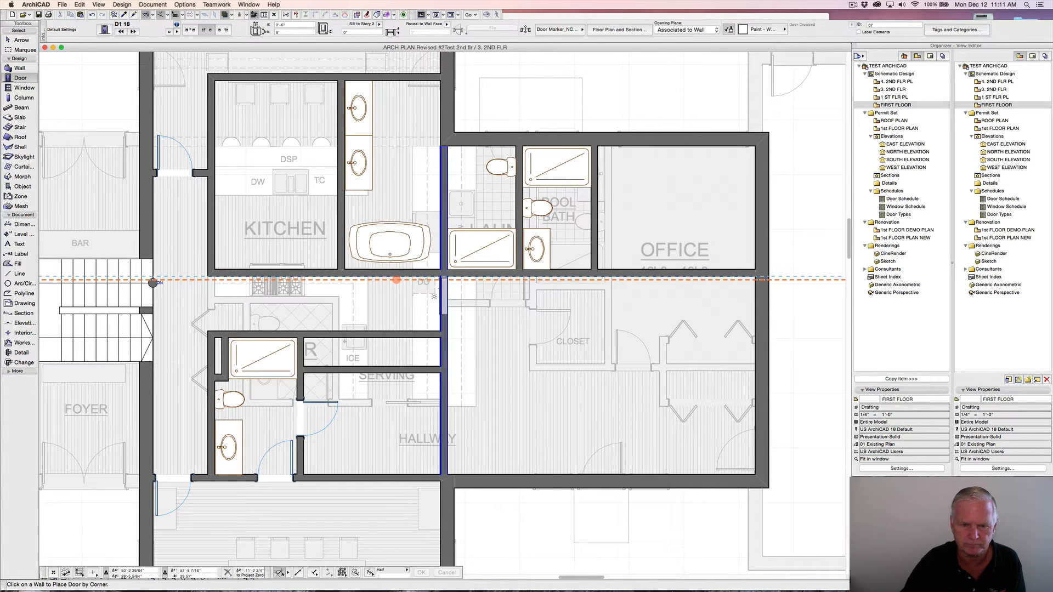
{"action": "scroll", "coordinate": [434, 296], "scroll_direction": "up", "scroll_amount": 5}
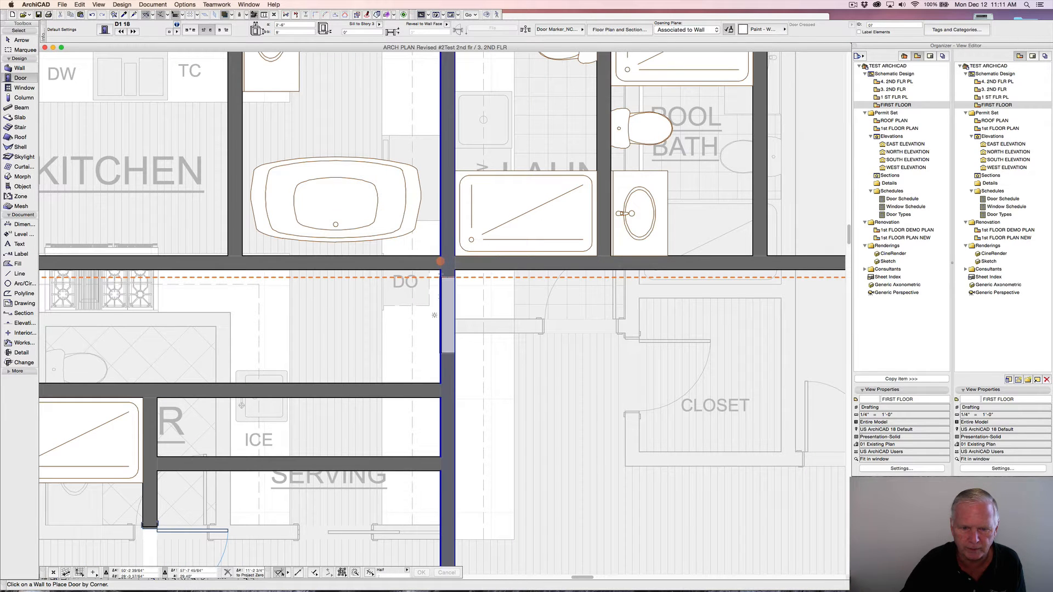
{"action": "left_click", "coordinate": [447, 277]}
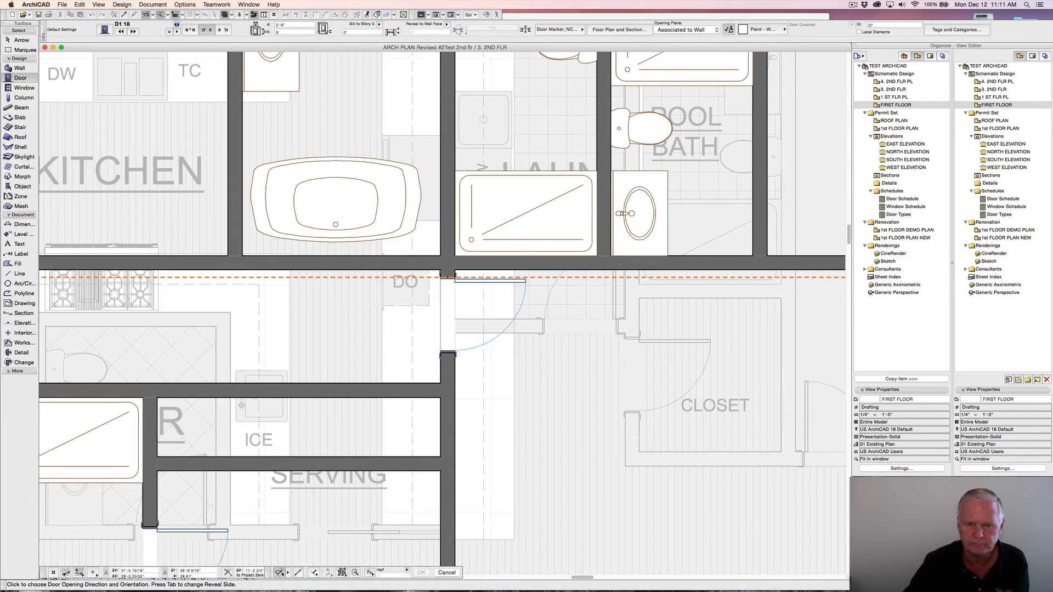
{"action": "left_click", "coordinate": [435, 315]}
- Place two doors swinging into the room over the kitchen: one in its left wall, 2'-4" from the upper wall, and one in the tub bathroom wall
{"action": "scroll", "coordinate": [434, 315], "scroll_direction": "down", "scroll_amount": 3}
{"action": "scroll", "coordinate": [445, 320], "scroll_direction": "down", "scroll_amount": 1}
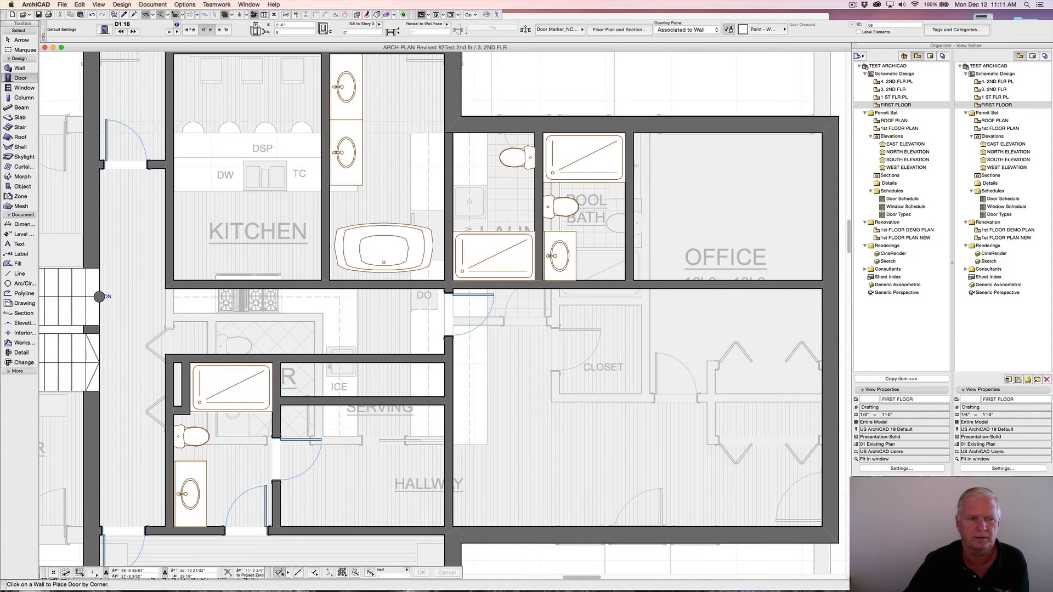
{"action": "middle_click_drag", "start_coordinate": [445, 320], "coordinate": [455, 369]}
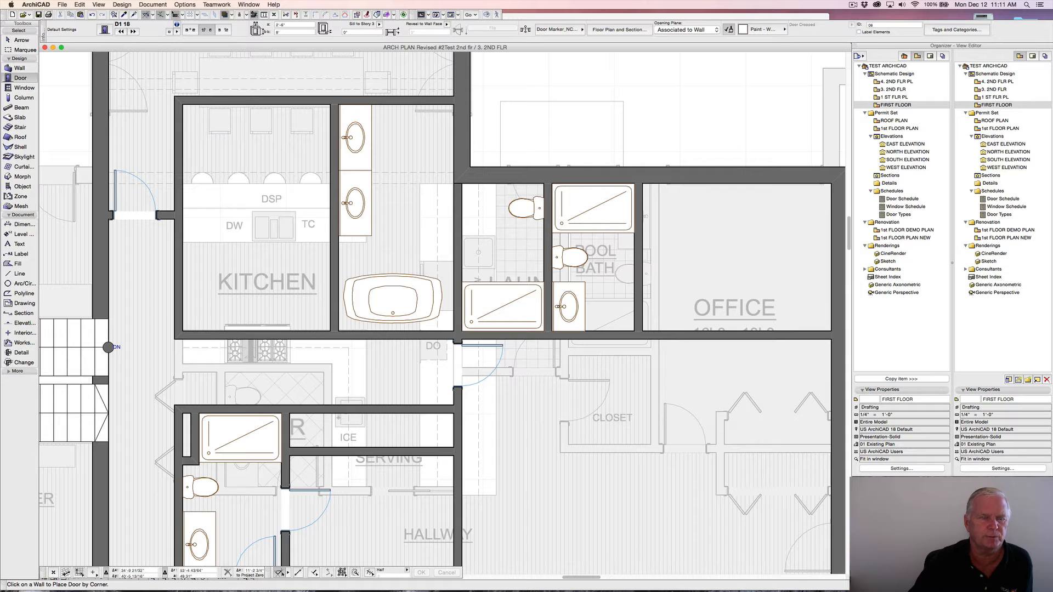
{"action": "left_click", "coordinate": [184, 104]}
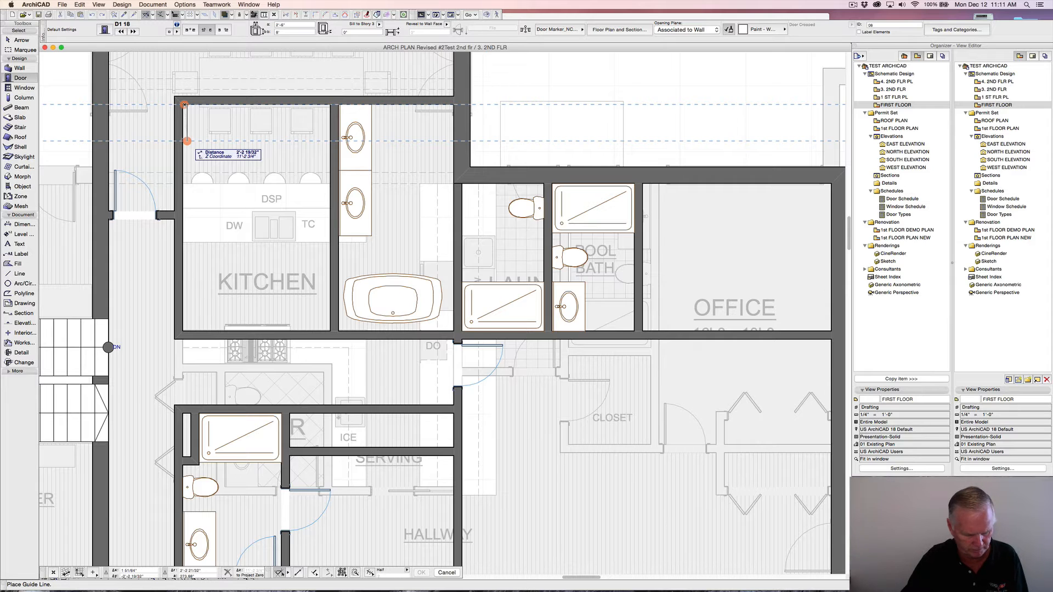
{"action": "type", "text": "2"}
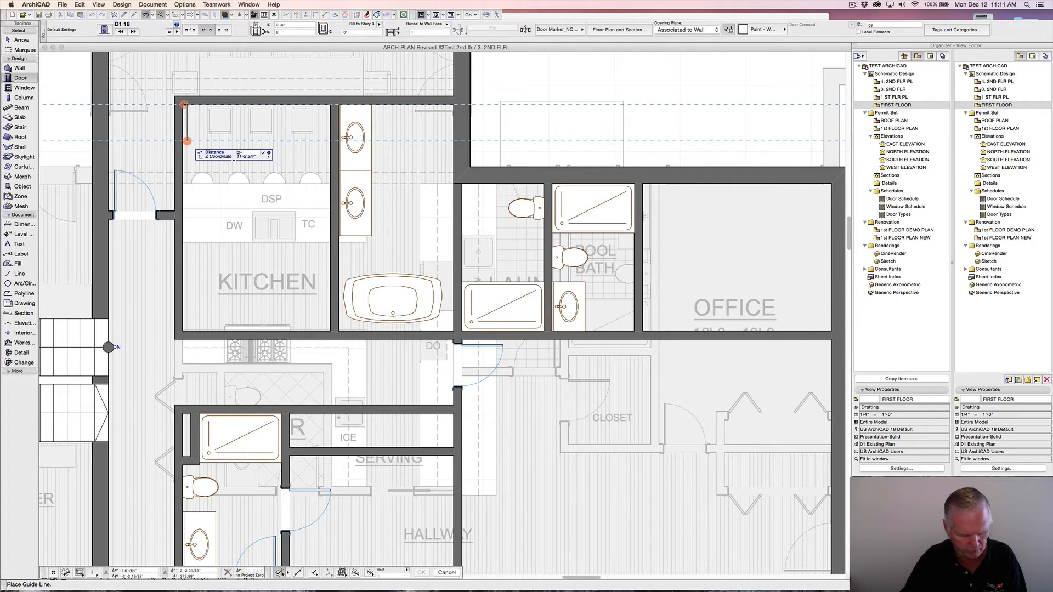
{"action": "type", "text": "4"}
{"action": "key", "text": "Return"}
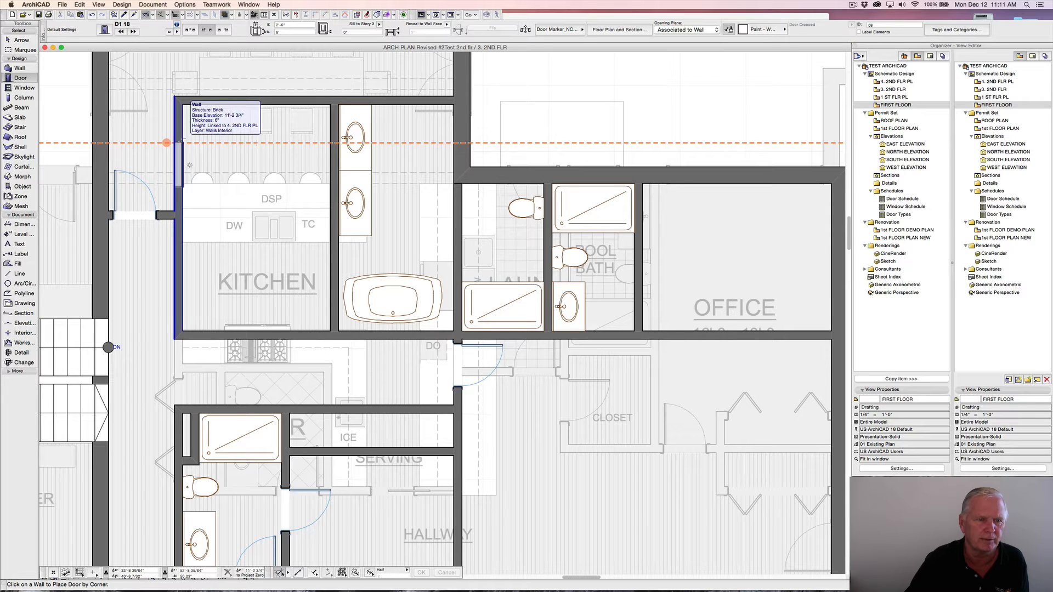
{"action": "left_click", "coordinate": [179, 143]}
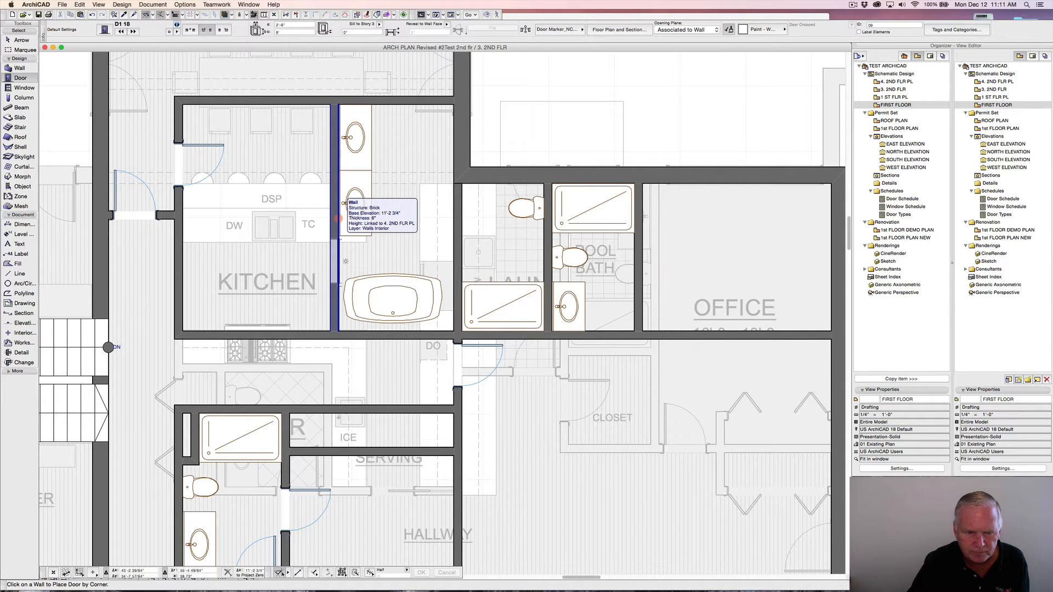
{"action": "left_click", "coordinate": [346, 261]}
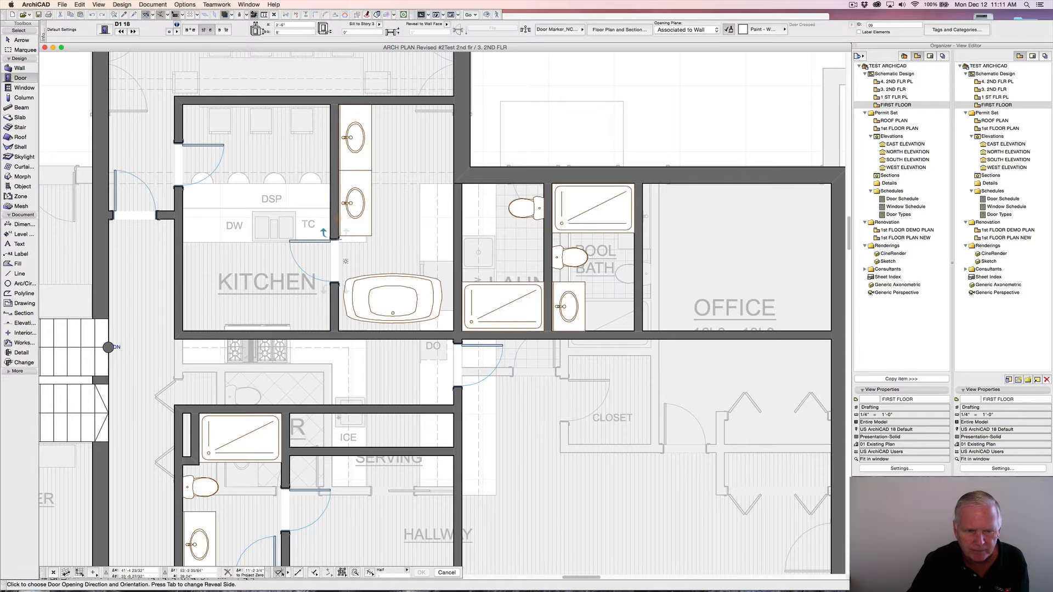
{"action": "left_click", "coordinate": [339, 219]}
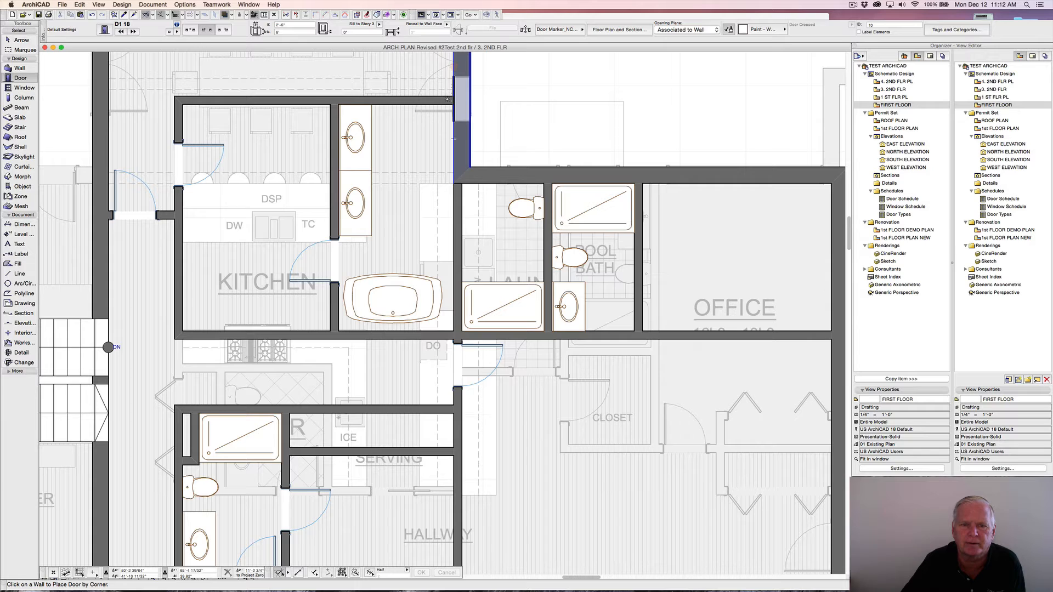
- Add two tub-bathroom doors: one in its upper wall, 3" from the exterior wall, swinging inward, and one swinging into the adjoining toilet-and-shower room
{"action": "left_click", "coordinate": [453, 66]}
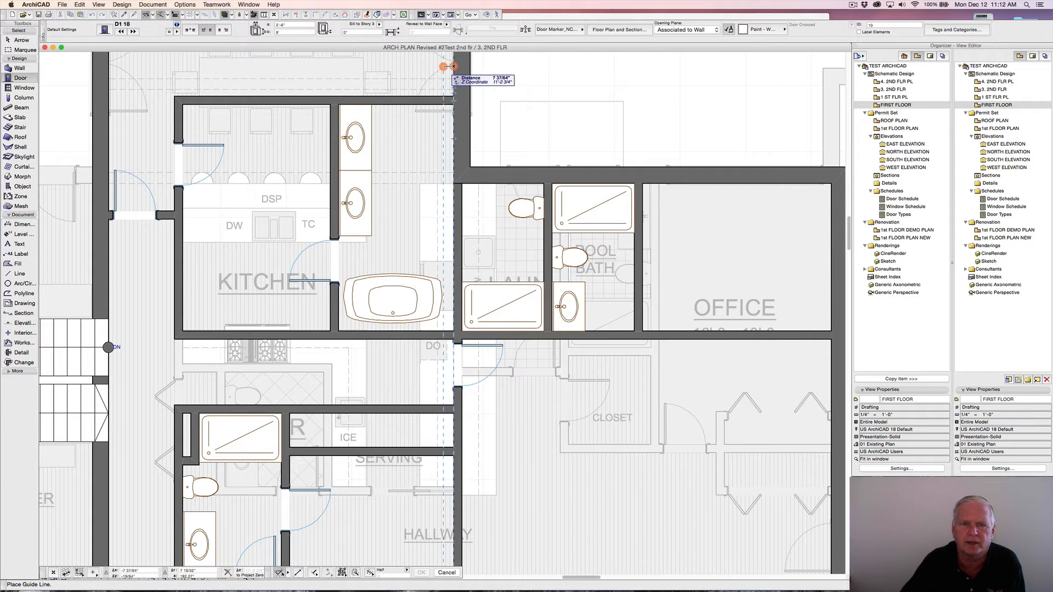
{"action": "type", "text": "3"}
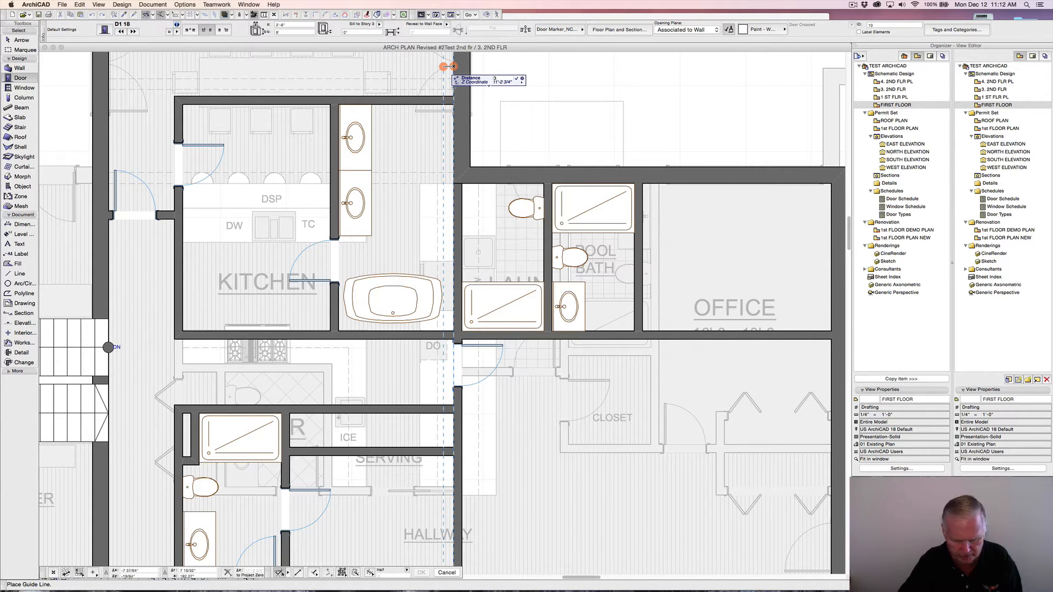
{"action": "key", "text": "Return"}
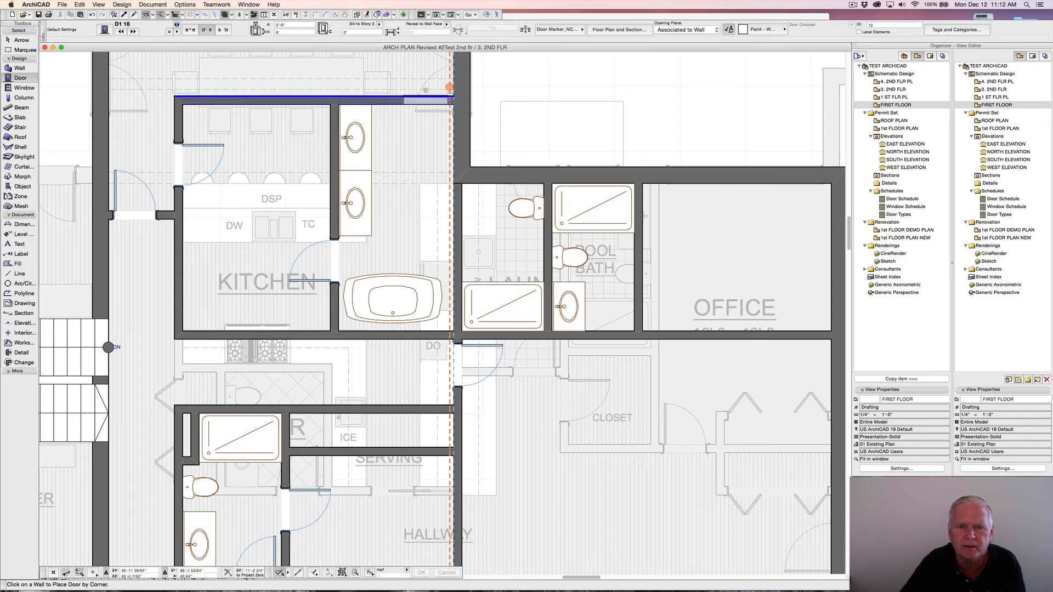
{"action": "left_click", "coordinate": [451, 99]}
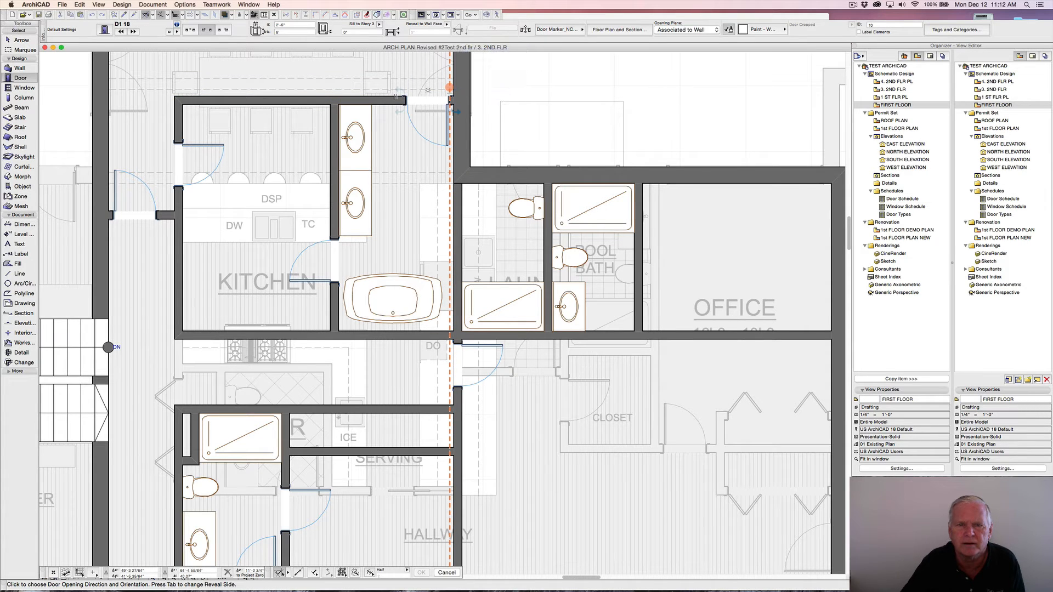
{"action": "left_click", "coordinate": [455, 112]}
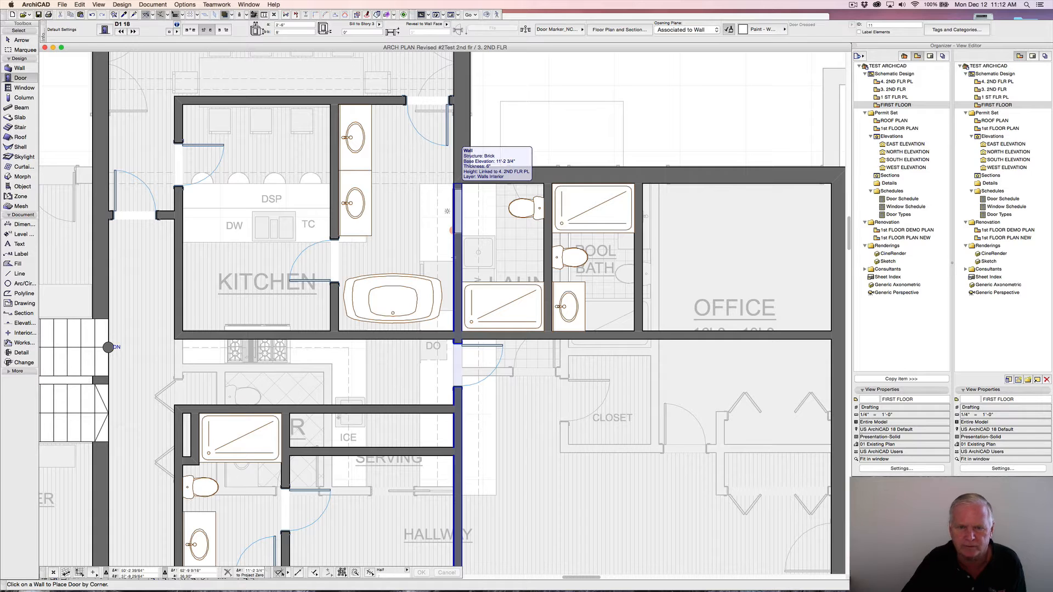
{"action": "left_click", "coordinate": [454, 211]}
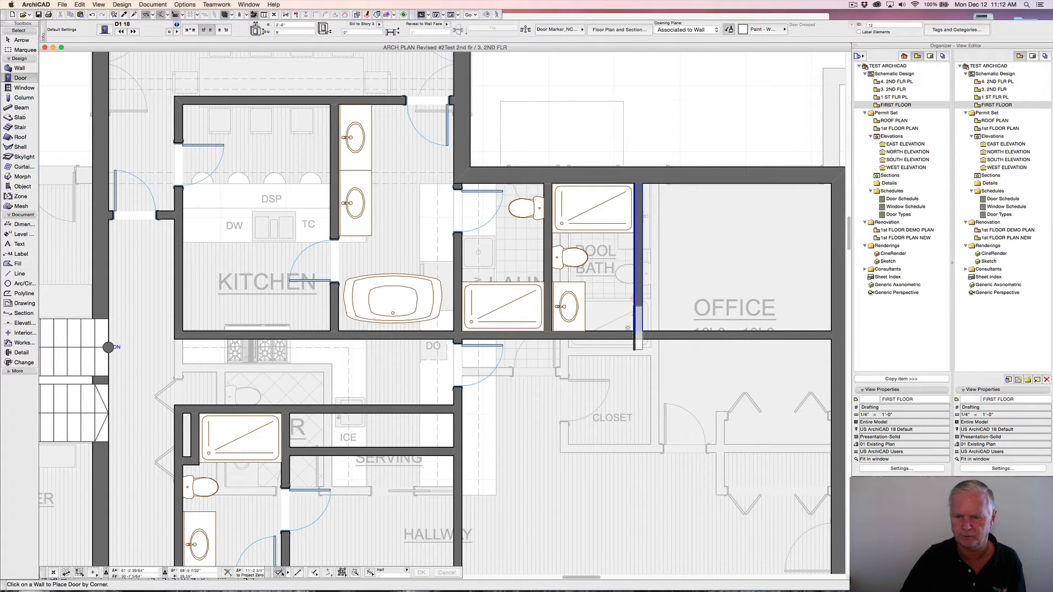
- Add two doors to the bathroom over the pool bath: one in its lower wall, 3" from the right wall, swinging inward, and one swinging into the office-trace room
{"action": "left_click", "coordinate": [634, 299]}
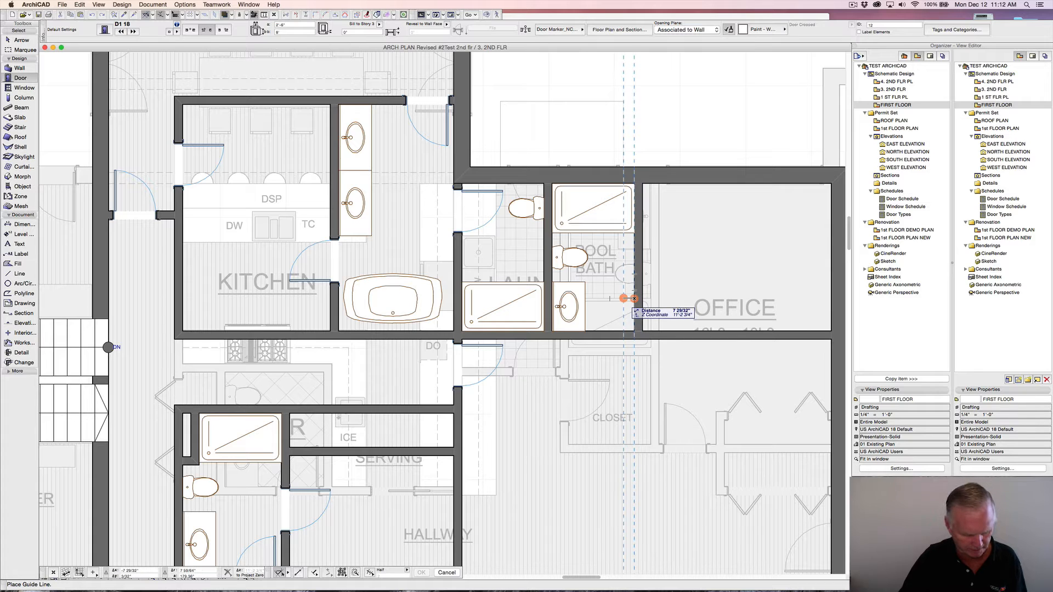
{"action": "type", "text": "3"}
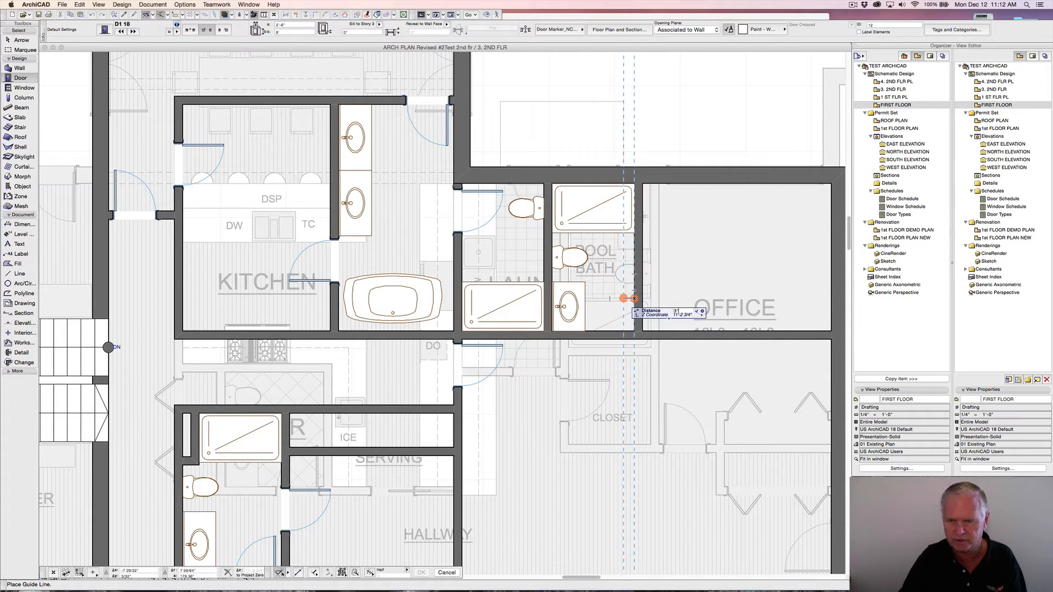
{"action": "key", "text": "Return"}
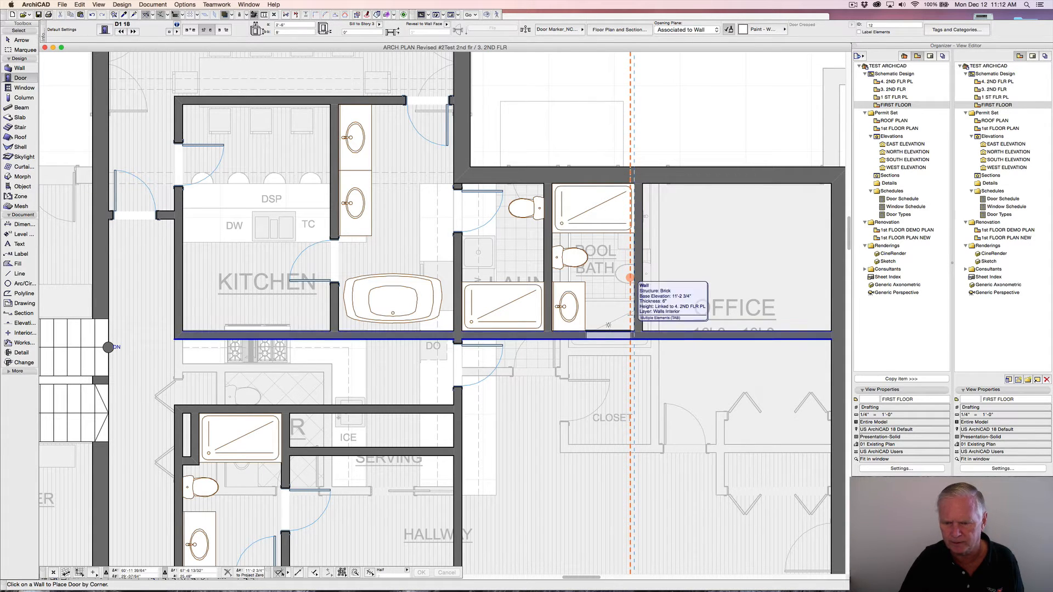
{"action": "left_click", "coordinate": [631, 335]}
{"action": "left_click", "coordinate": [608, 325]}
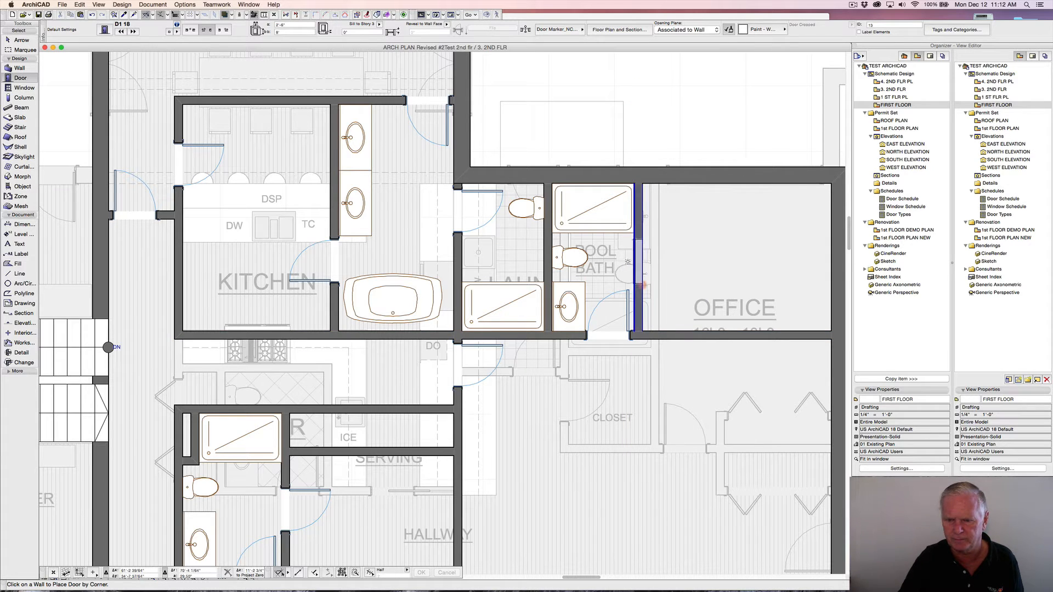
{"action": "left_click", "coordinate": [639, 284]}
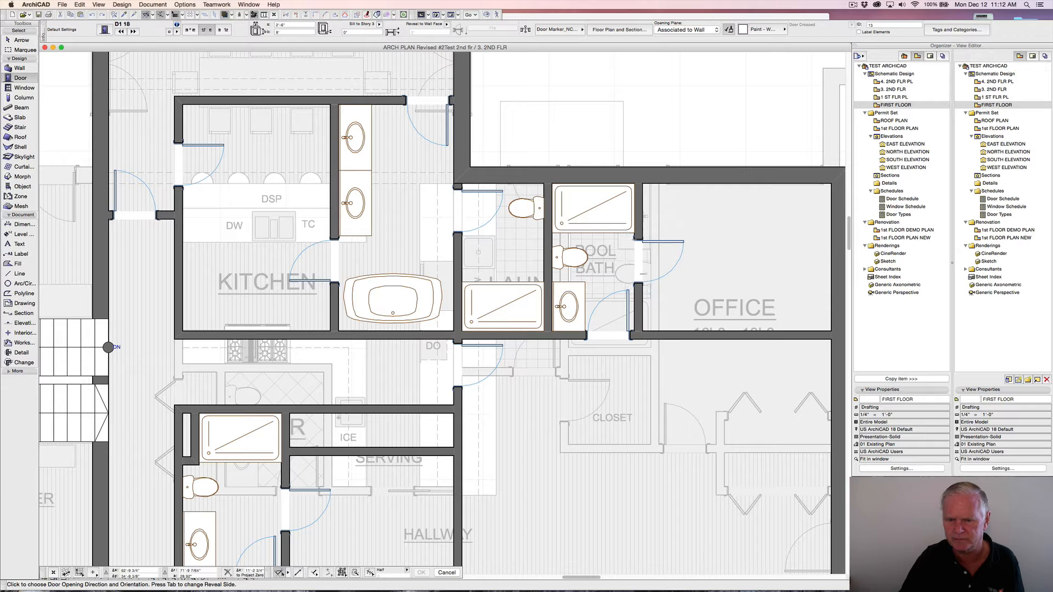
{"action": "left_click", "coordinate": [644, 274]}
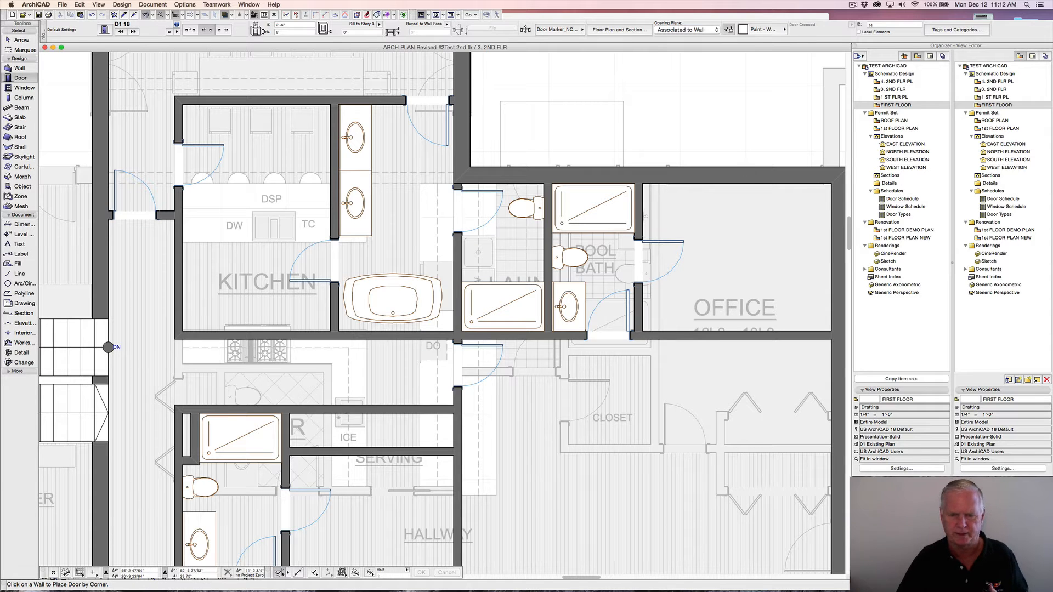
- Measure the long, narrow closet space between the corridor and the room over the serving trace
{"action": "scroll", "coordinate": [436, 309], "scroll_direction": "down", "scroll_amount": 3}
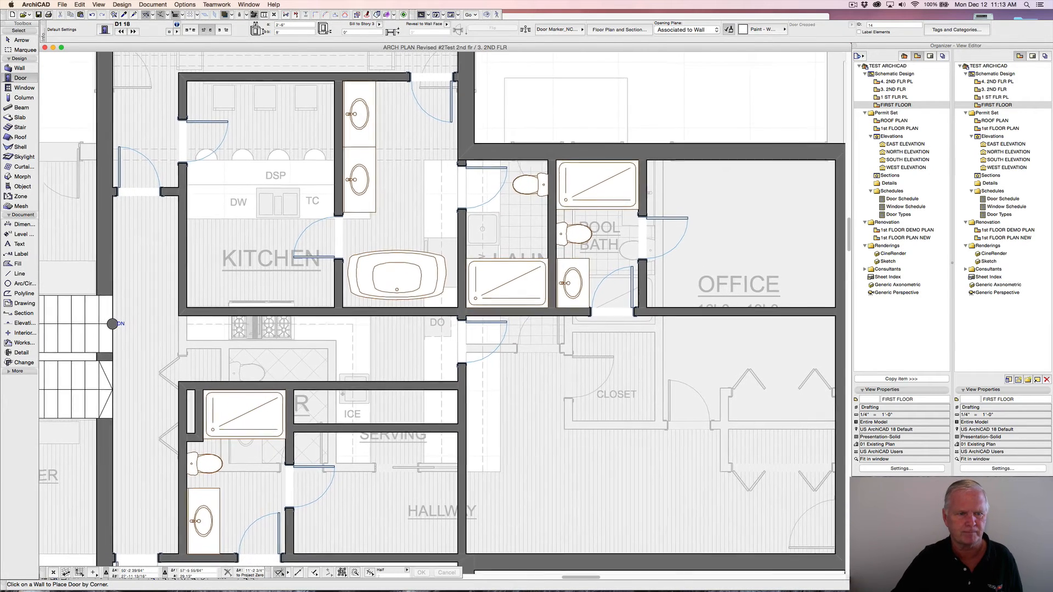
{"action": "scroll", "coordinate": [464, 311], "scroll_direction": "down", "scroll_amount": 2}
{"action": "scroll", "coordinate": [464, 311], "scroll_direction": "down", "scroll_amount": 2}
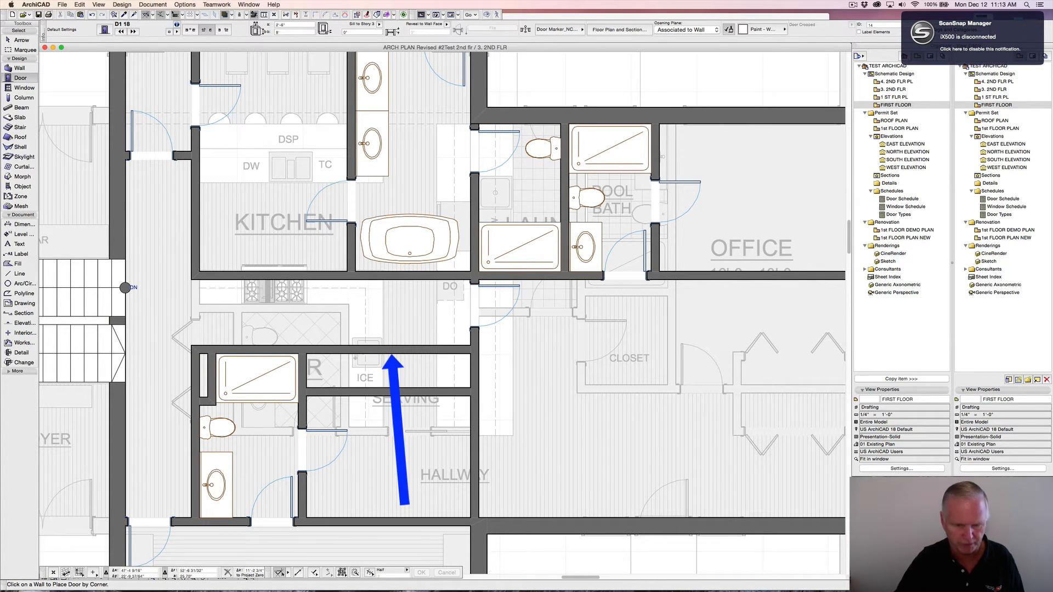
{"action": "key", "text": "m"}
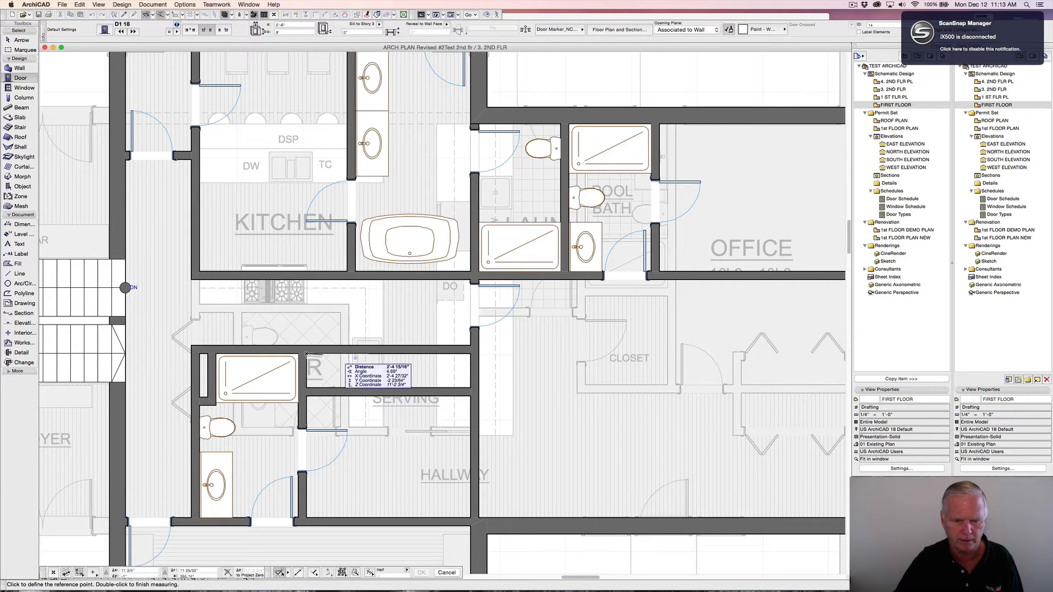
{"action": "left_click", "coordinate": [307, 354]}
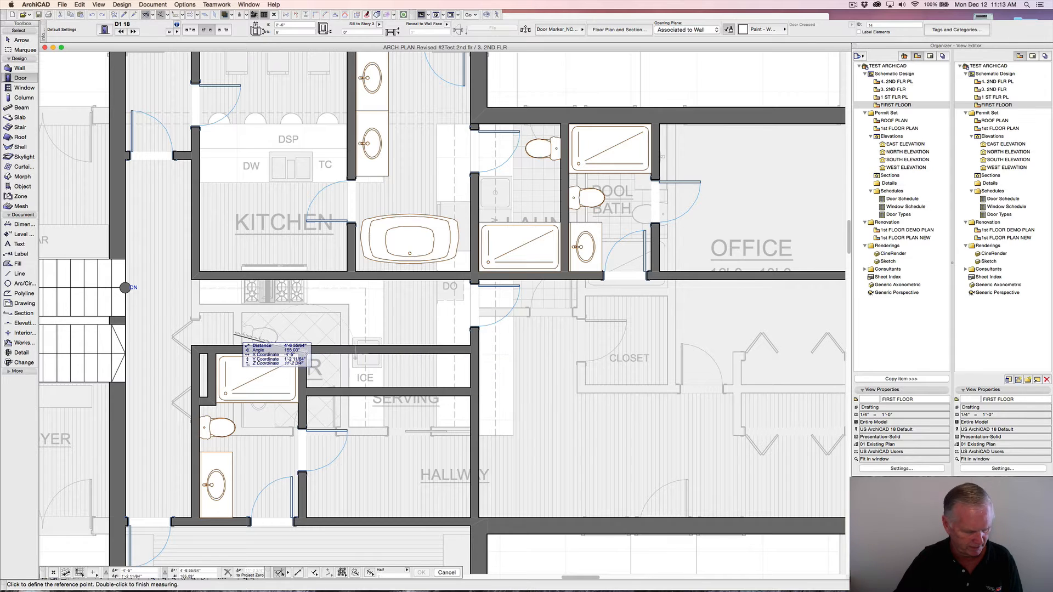
{"action": "key", "text": "Escape"}
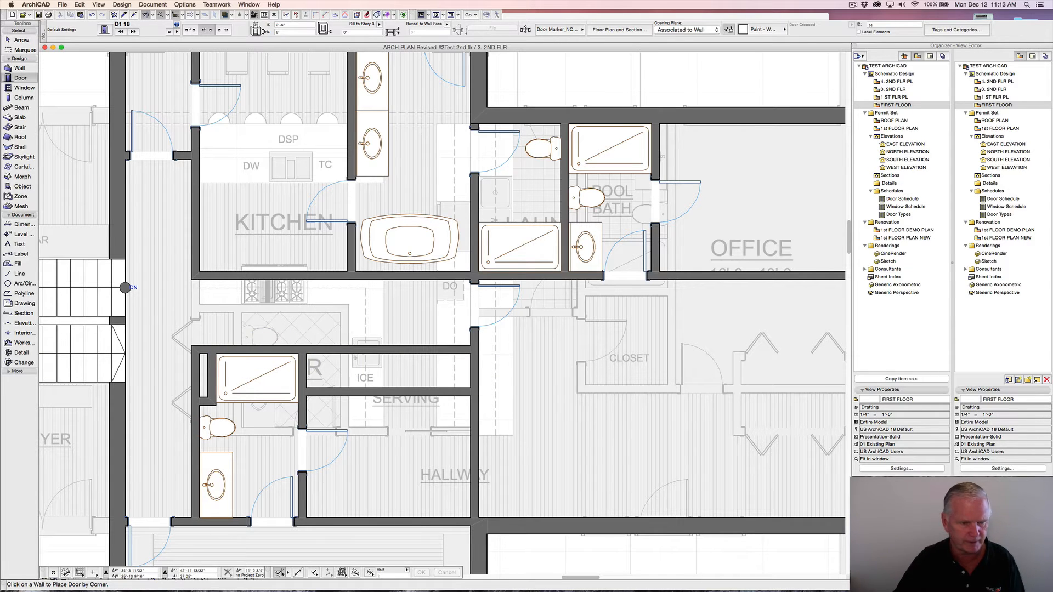
- Pick up the D2 Bifold 18 door settings from the traced closet door, set the width to 4', and change the placement anchor to corner
{"action": "mouse_move", "coordinate": [200, 318]}
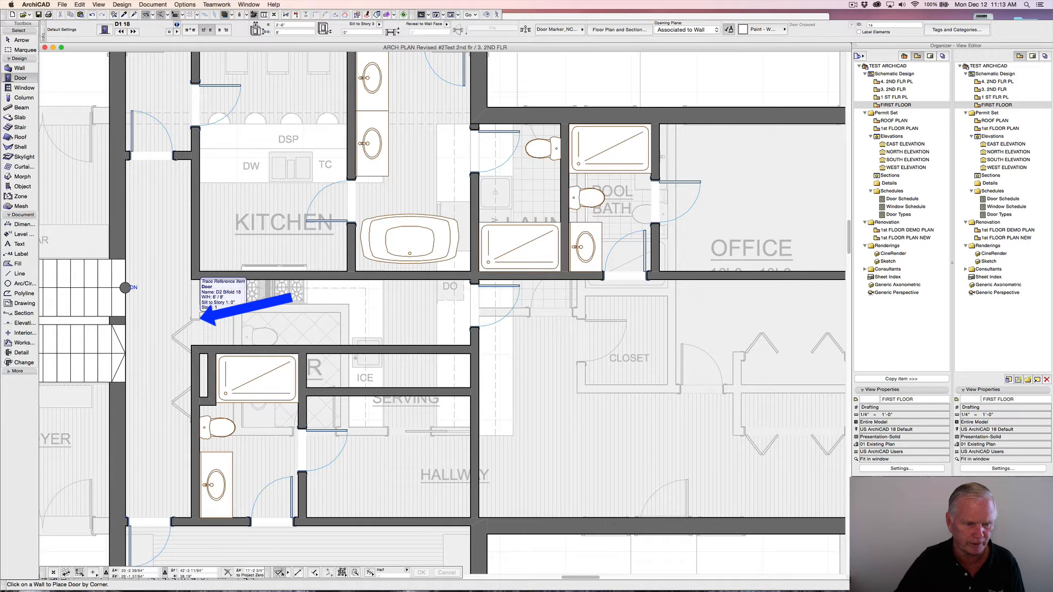
{"action": "left_click", "coordinate": [199, 317], "text": "alt"}
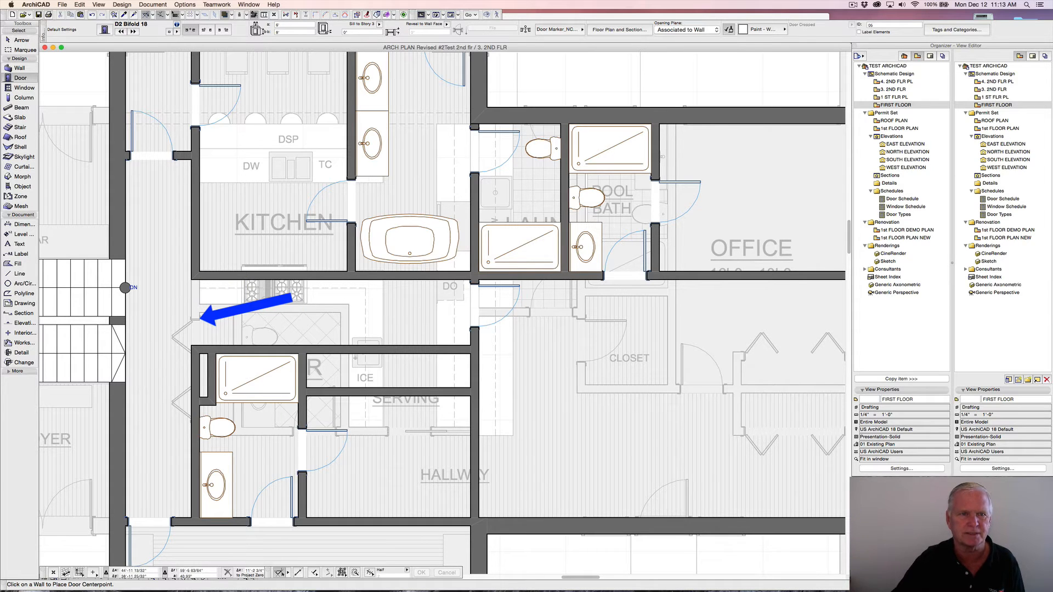
{"action": "left_click", "coordinate": [284, 25]}
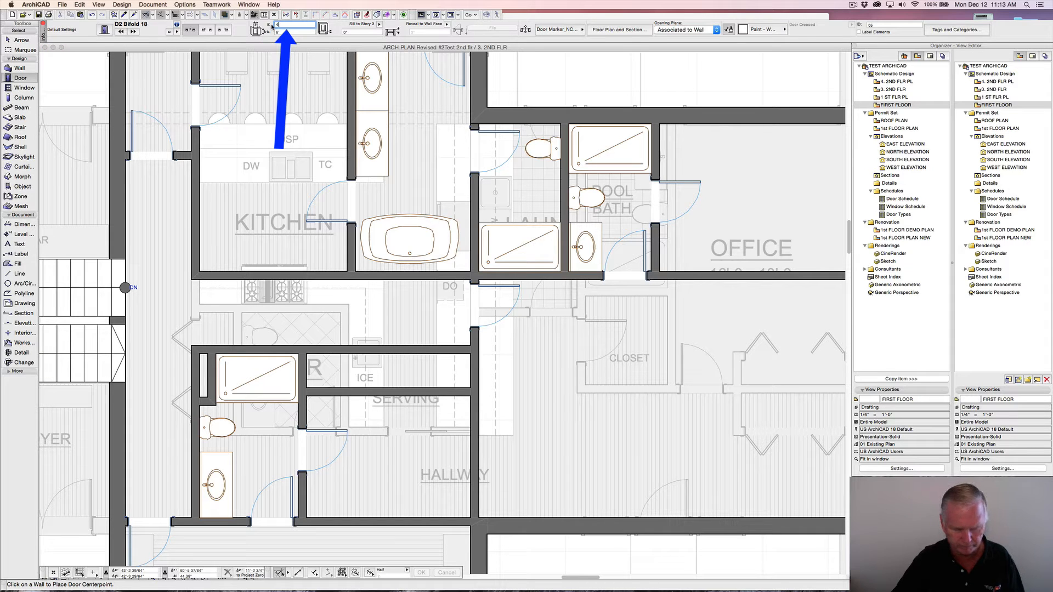
{"action": "type", "text": "4"}
{"action": "key", "text": "Return"}
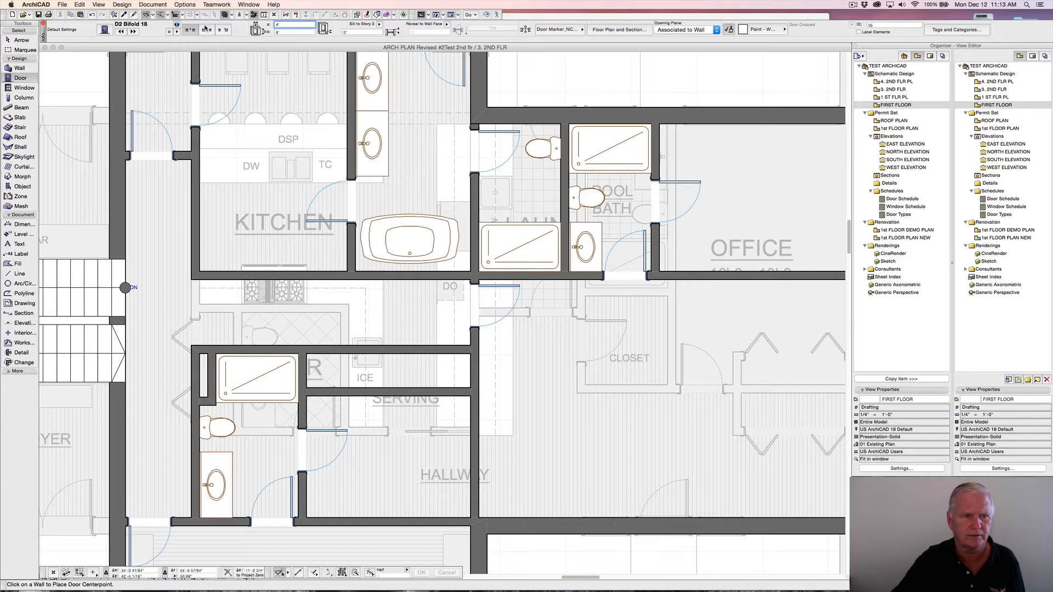
{"action": "left_click", "coordinate": [225, 30]}
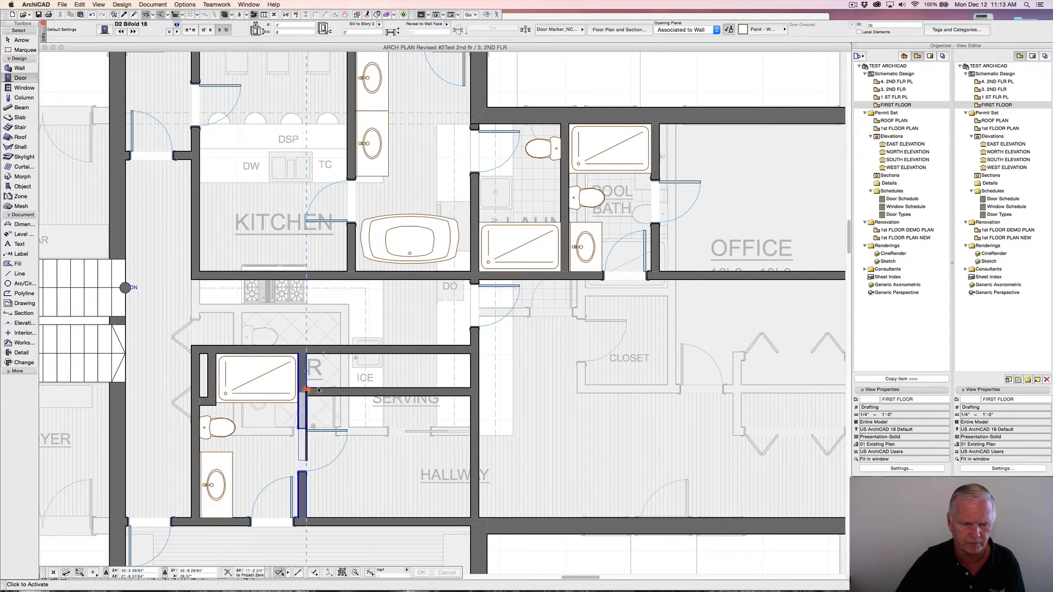
- Place a bifold door in the closet's corridor wall, 6" from the closet's left wall, folding out into the corridor
{"action": "left_click", "coordinate": [306, 390]}
{"action": "type", "text": "6"}
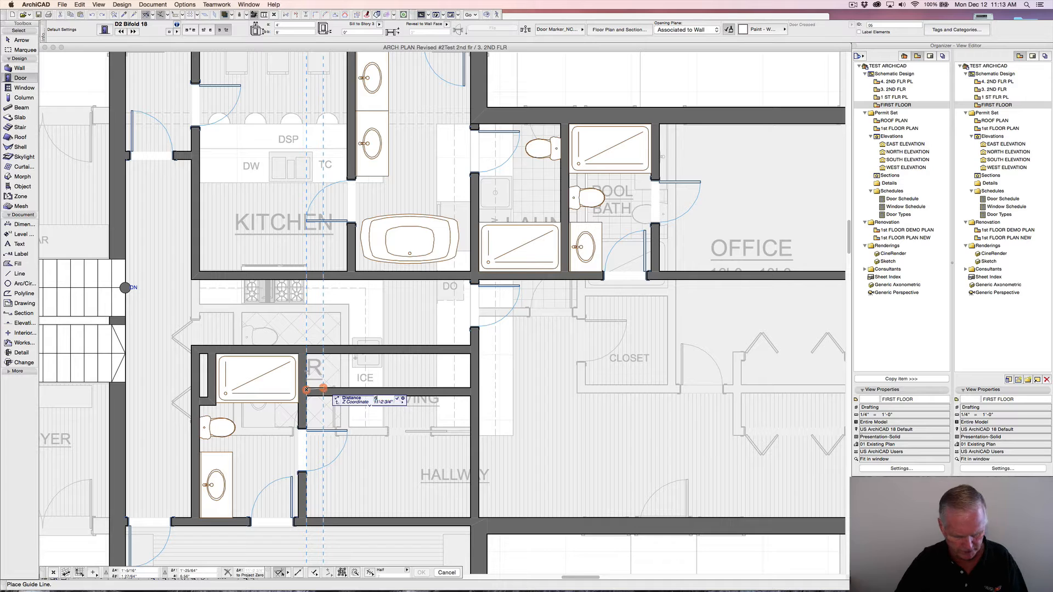
{"action": "key", "text": "Return"}
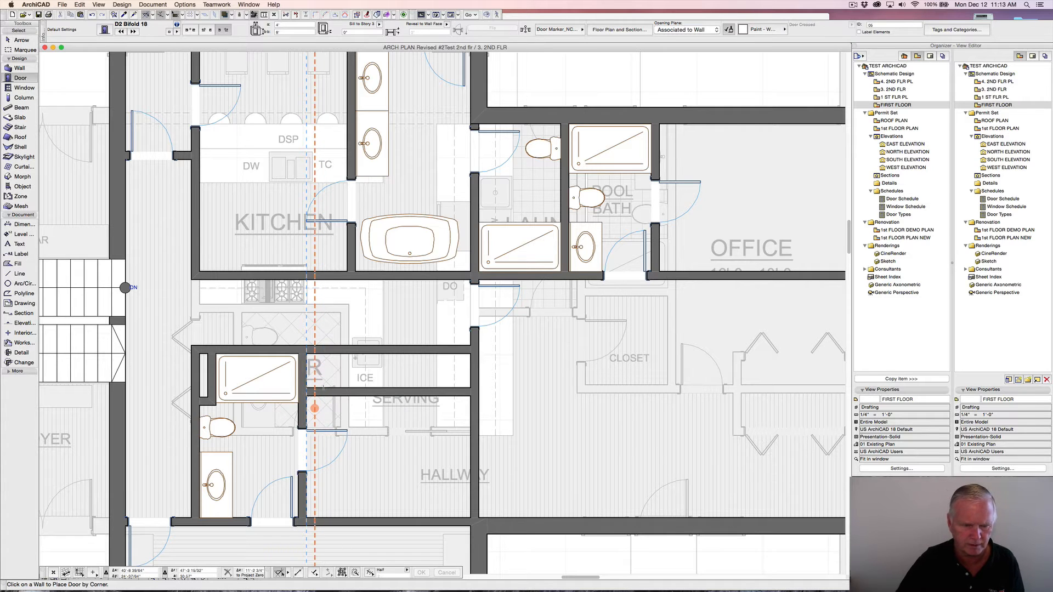
{"action": "left_click", "coordinate": [349, 360]}
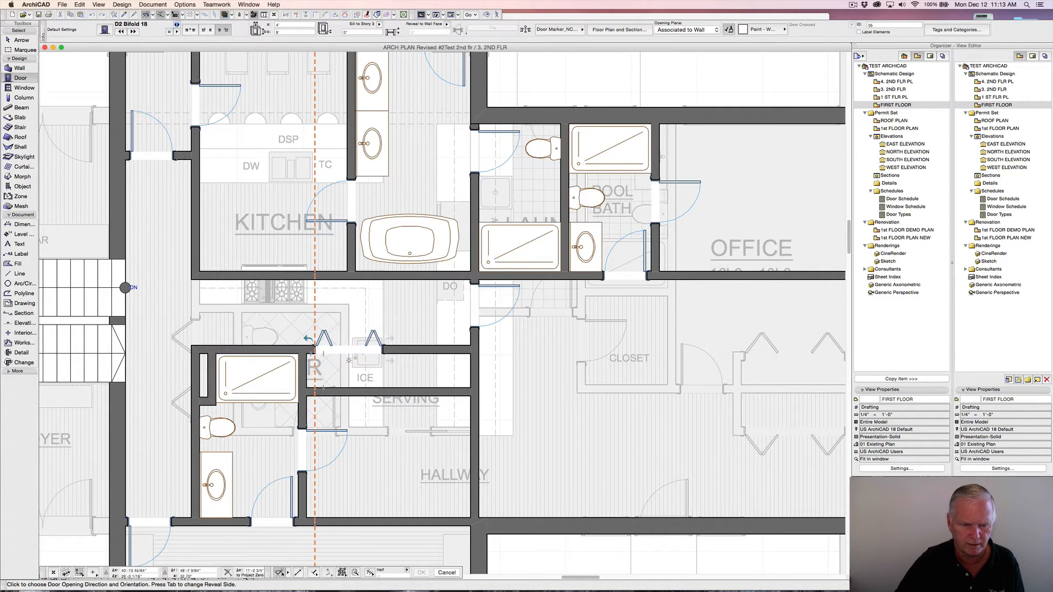
{"action": "left_click", "coordinate": [349, 360]}
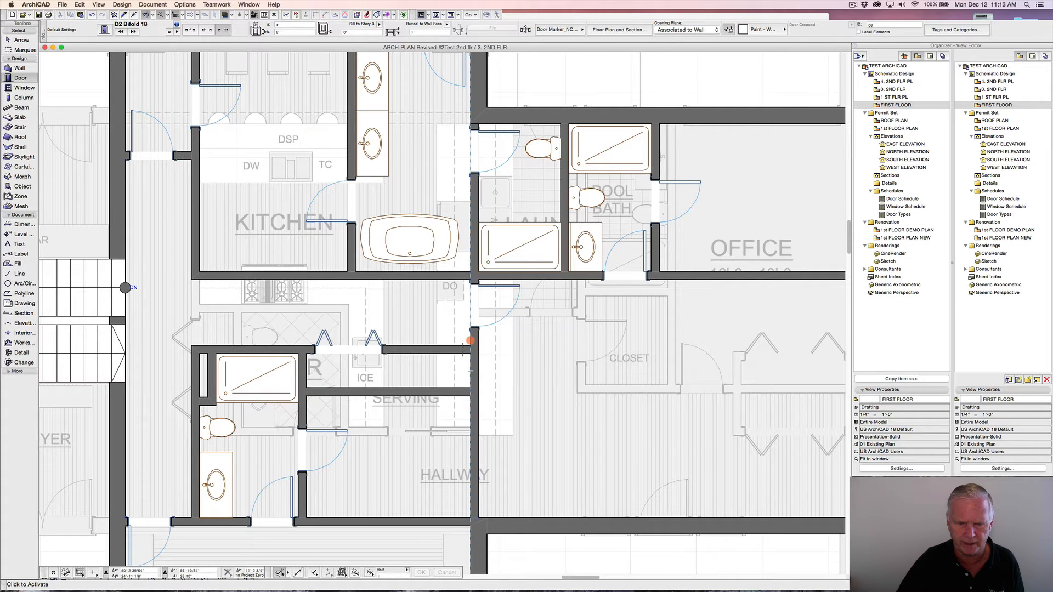
- Place a second bifold door in the same closet wall, about 6" from the closet's right wall, folding out into the corridor
{"action": "left_click", "coordinate": [469, 341]}
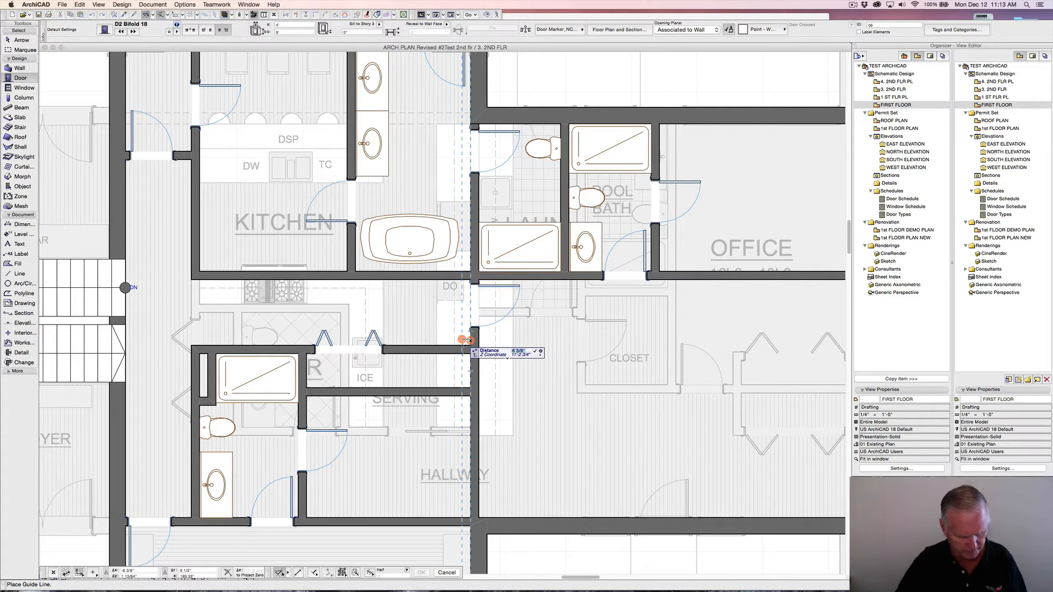
{"action": "left_click", "coordinate": [463, 340]}
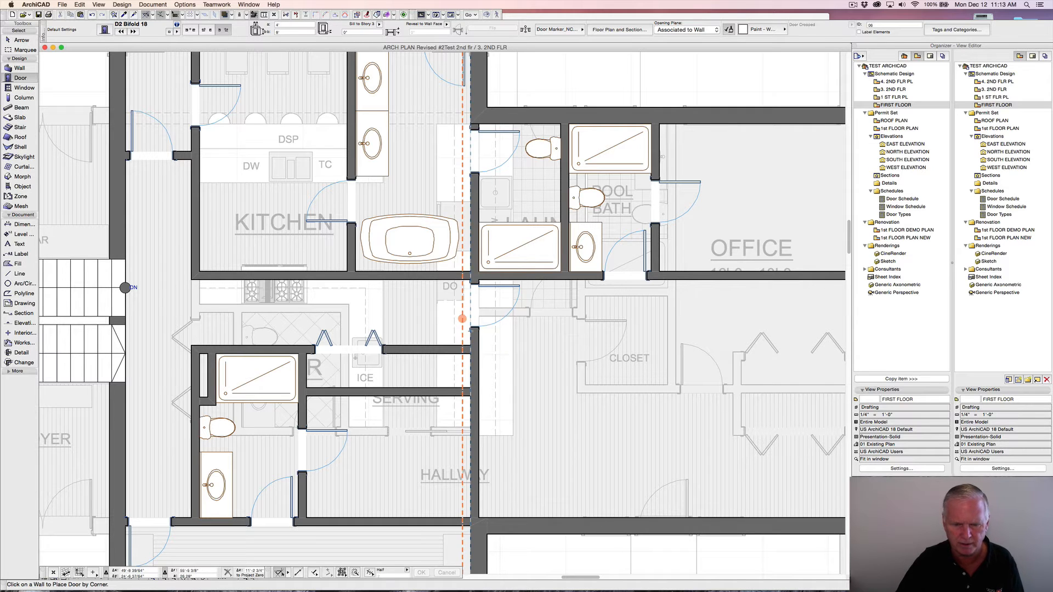
{"action": "left_click", "coordinate": [462, 313]}
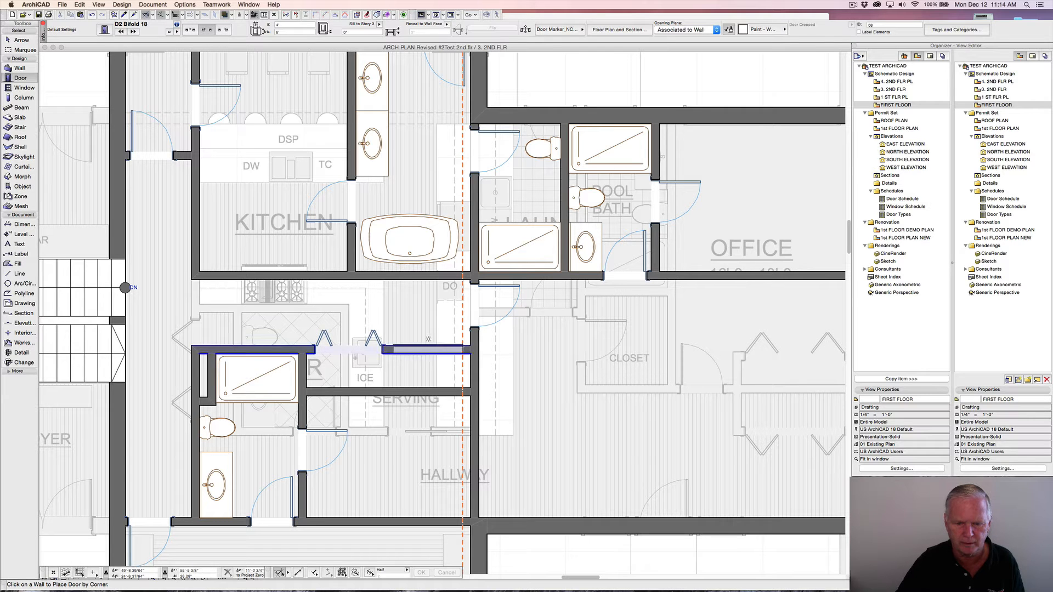
{"action": "left_click", "coordinate": [463, 350]}
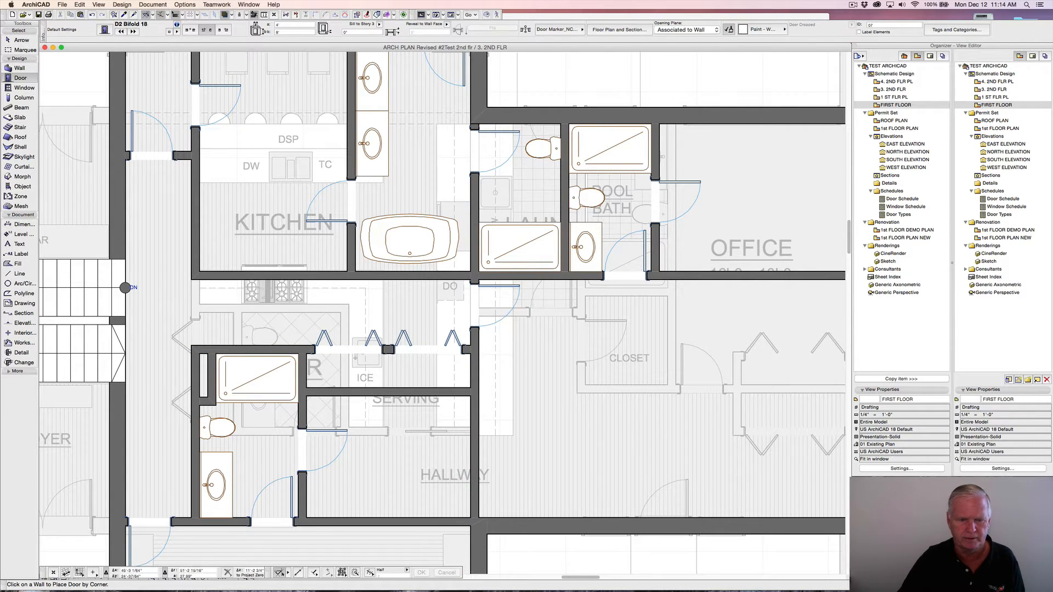
- Pick up the W Double Hung 18 settings from the traced window, then set the window height to 4' and the header height to 7'-6"
{"action": "scroll", "coordinate": [441, 312], "scroll_direction": "up", "scroll_amount": 3}
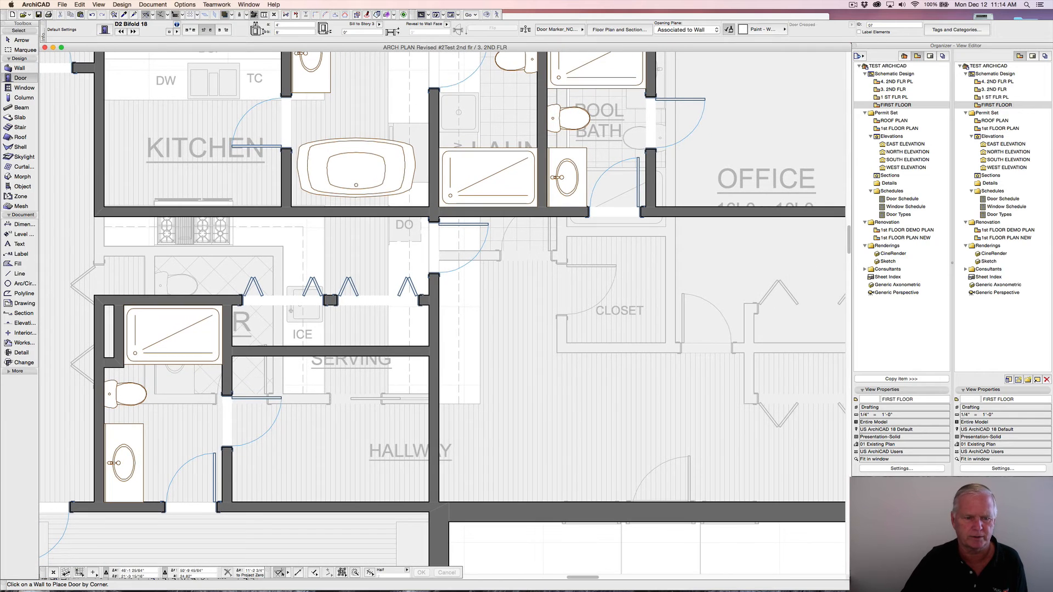
{"action": "scroll", "coordinate": [347, 360], "scroll_direction": "down", "scroll_amount": 2}
{"action": "scroll", "coordinate": [348, 360], "scroll_direction": "down", "scroll_amount": 2}
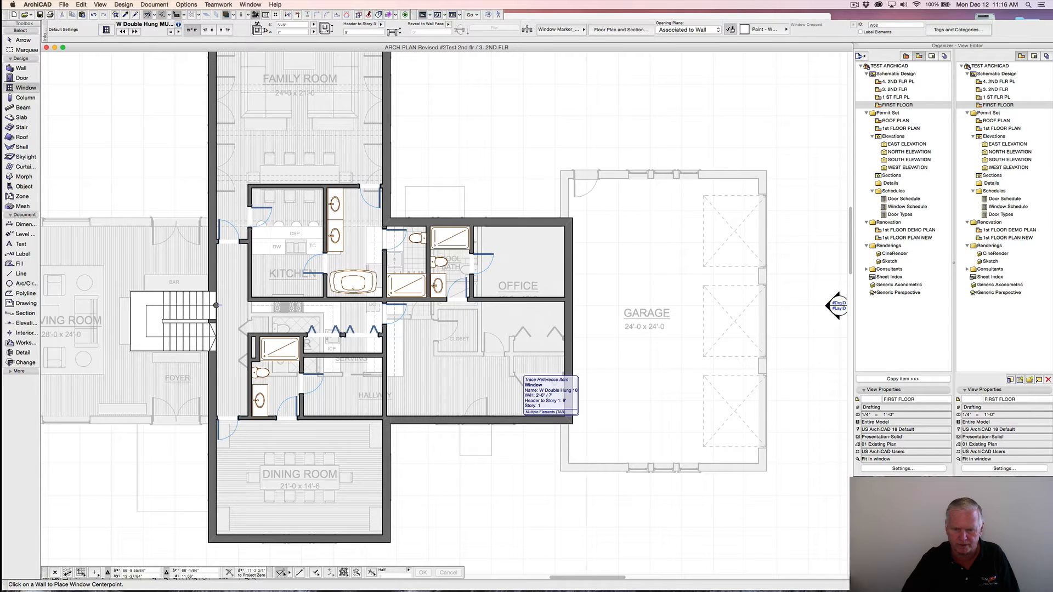
{"action": "left_click", "coordinate": [513, 424], "text": "alt"}
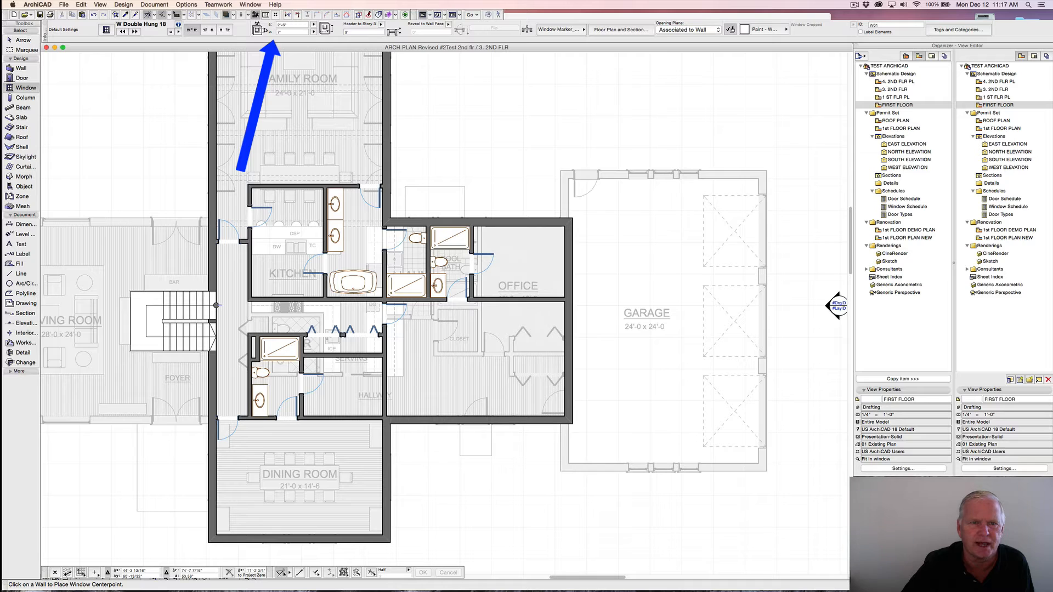
{"action": "double_click", "coordinate": [352, 32]}
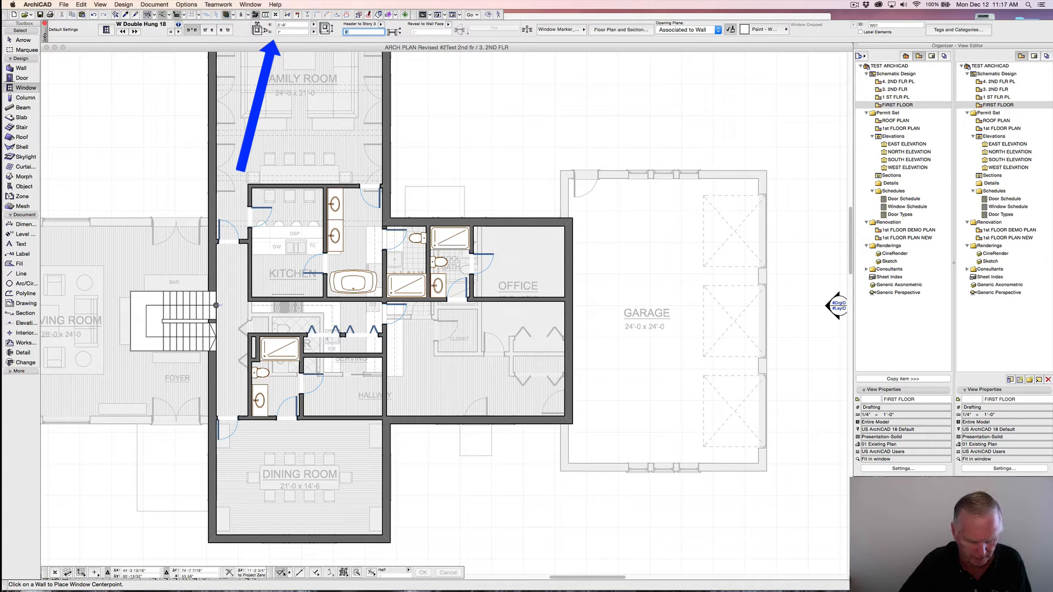
{"action": "type", "text": "7'"}
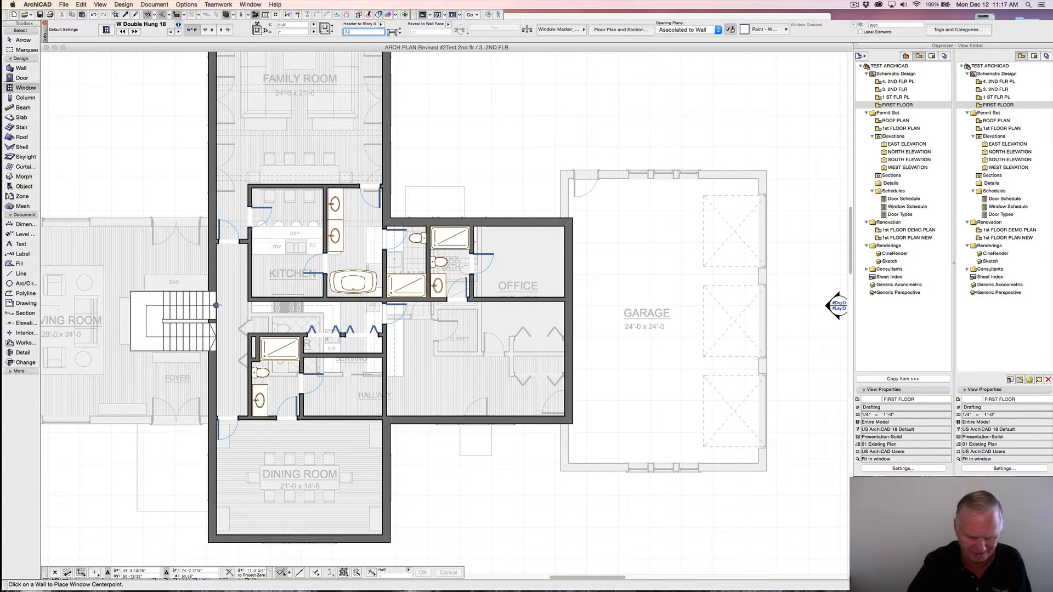
{"action": "type", "text": "-6"}
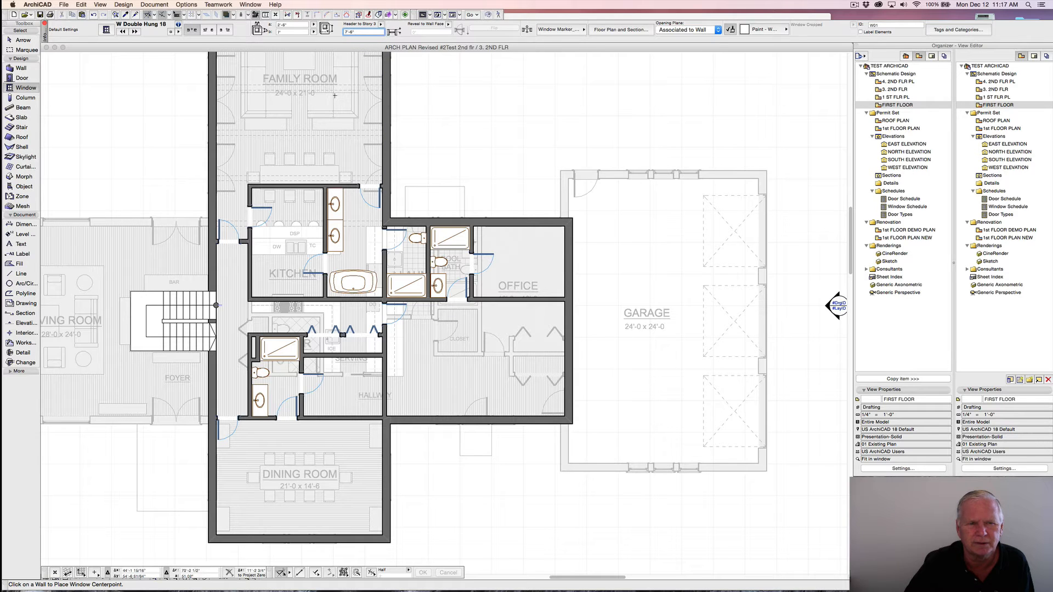
{"action": "left_click", "coordinate": [285, 33]}
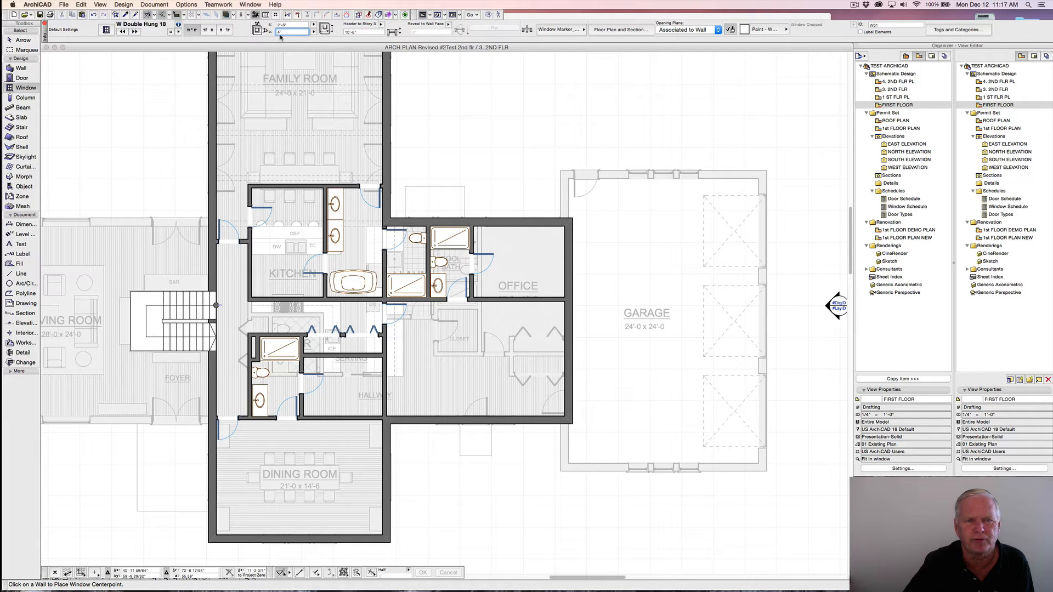
{"action": "left_click", "coordinate": [360, 34]}
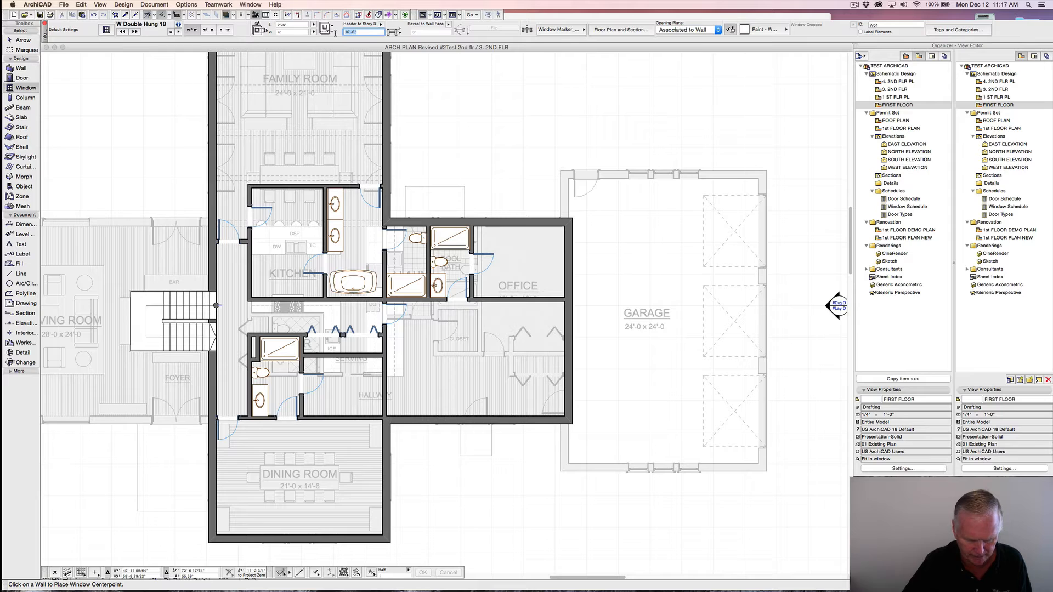
{"action": "type", "text": "7-6"}
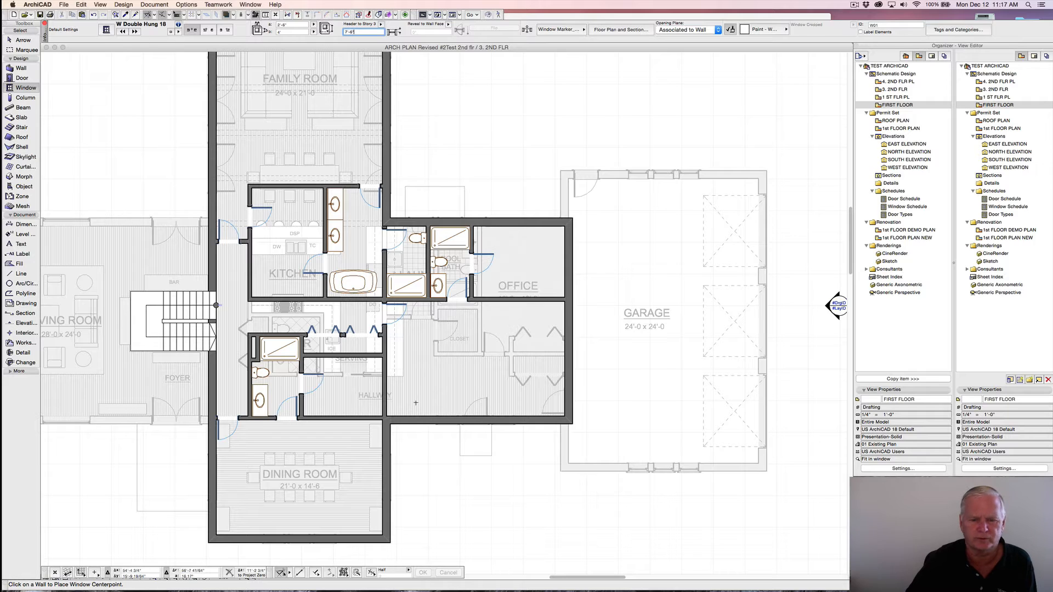
- Place a window in the exterior wall below the closet area, centered on the traced door and facing outward
{"action": "left_click", "coordinate": [475, 423]}
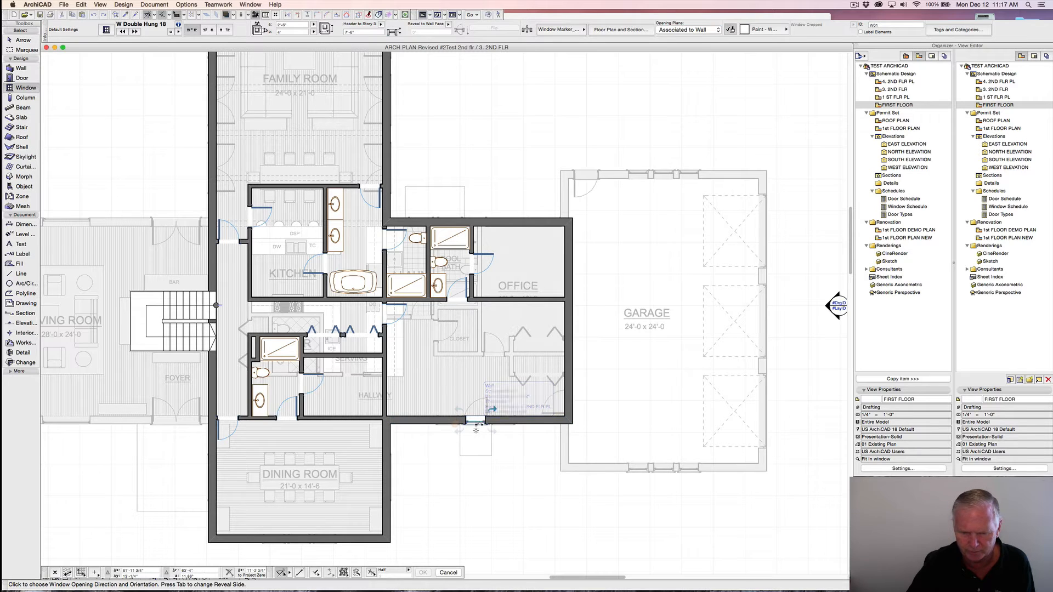
{"action": "left_click", "coordinate": [479, 441]}
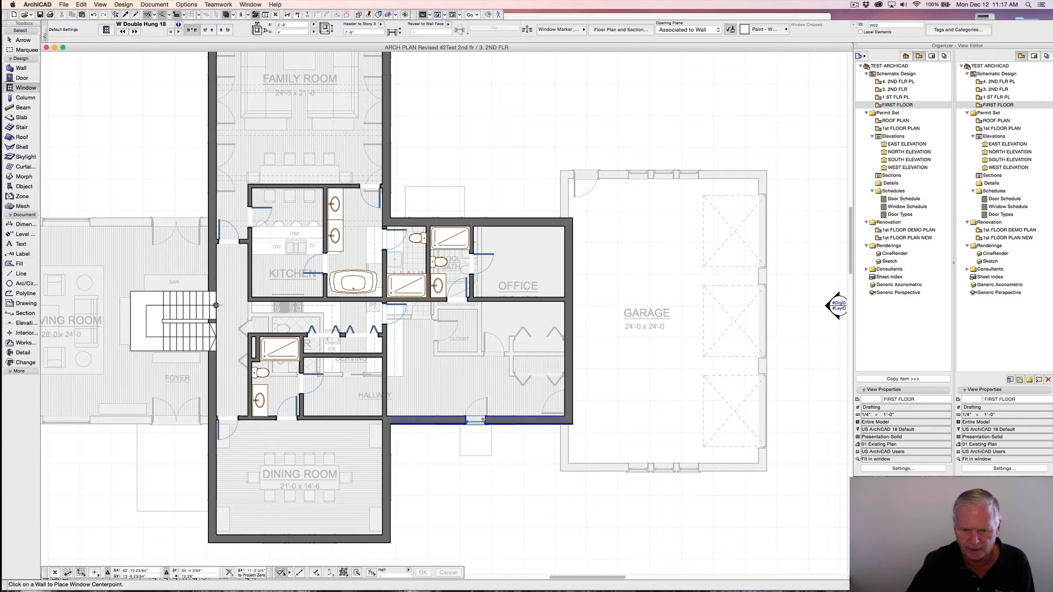
- Drag a copy of the new window 3'-6" to the right along the wall, onto the center of the traced window
{"action": "scroll", "coordinate": [477, 421], "scroll_direction": "up", "scroll_amount": 6}
{"action": "scroll", "coordinate": [477, 422], "scroll_direction": "up", "scroll_amount": 4}
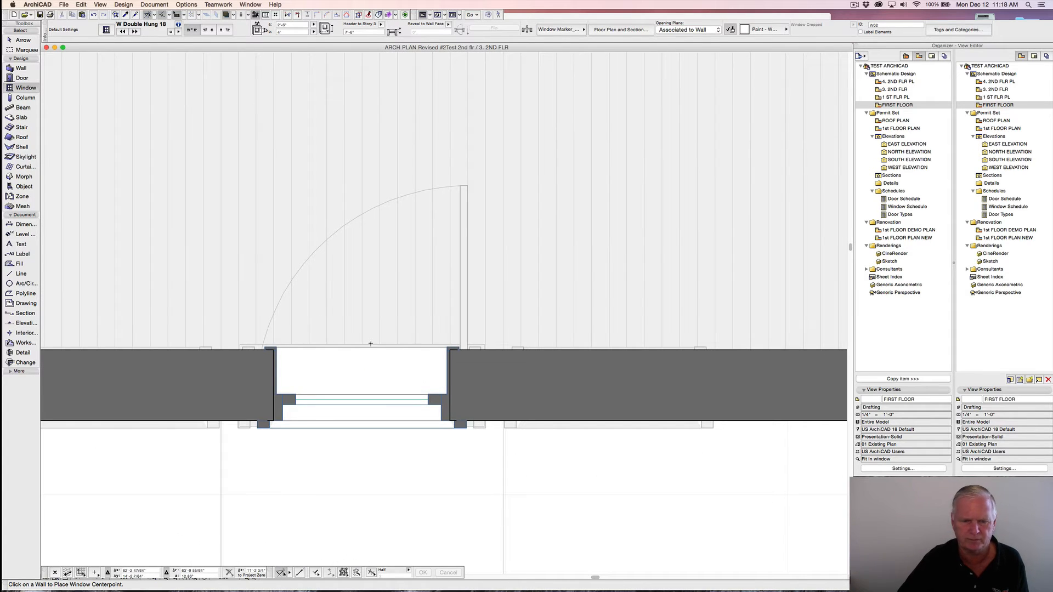
{"action": "key", "text": "shift"}
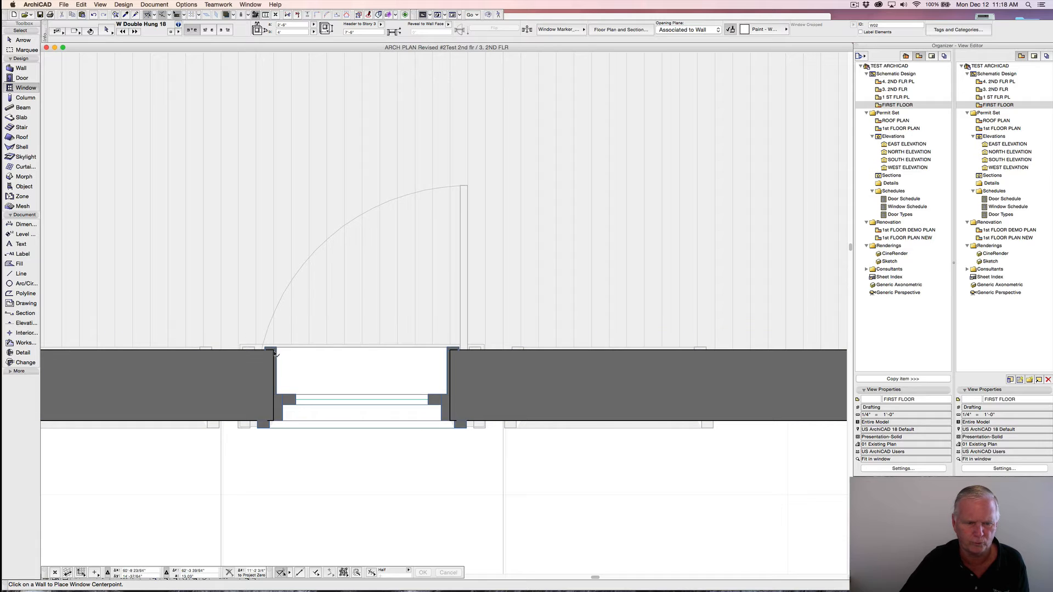
{"action": "right_click", "coordinate": [274, 354]}
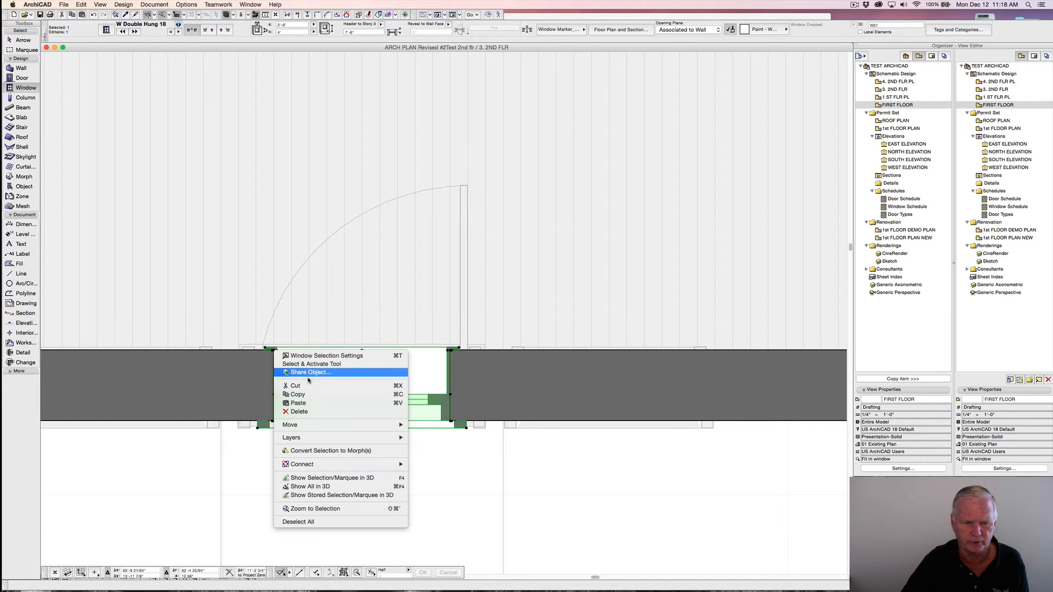
{"action": "mouse_move", "coordinate": [309, 426]}
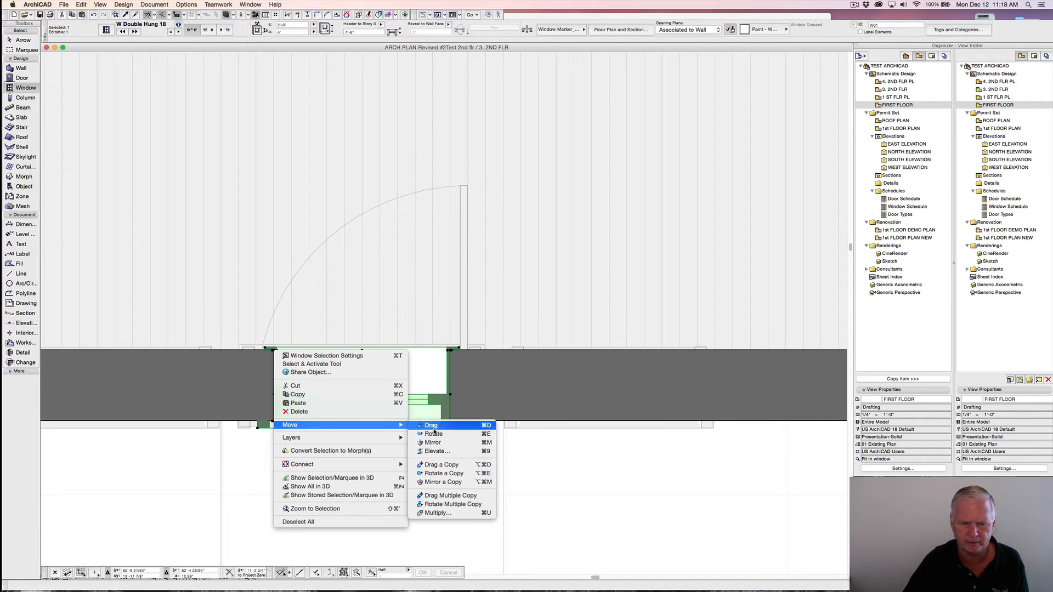
{"action": "left_click", "coordinate": [426, 452]}
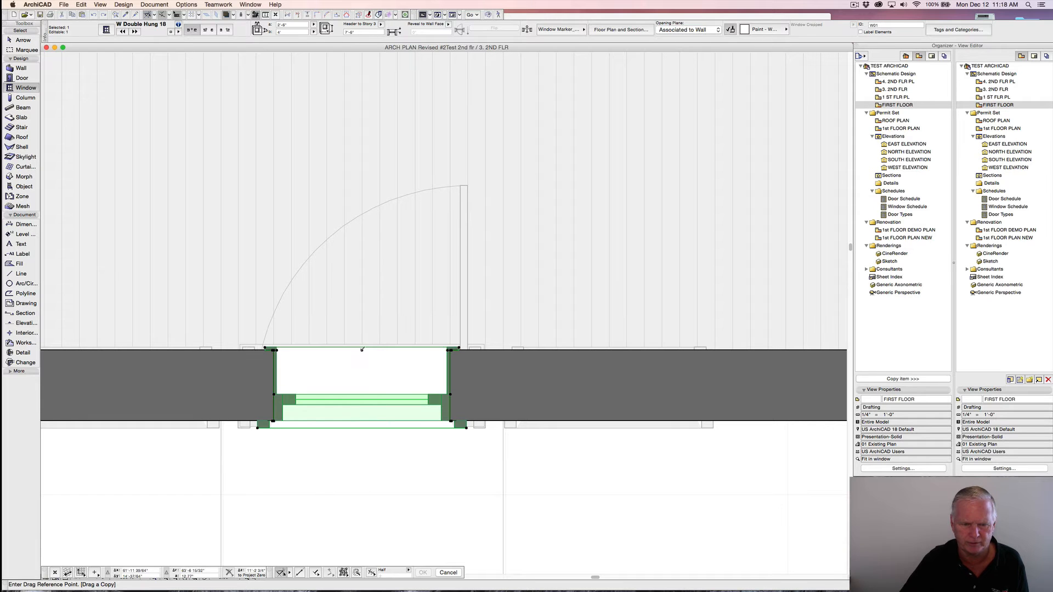
{"action": "left_click", "coordinate": [361, 349]}
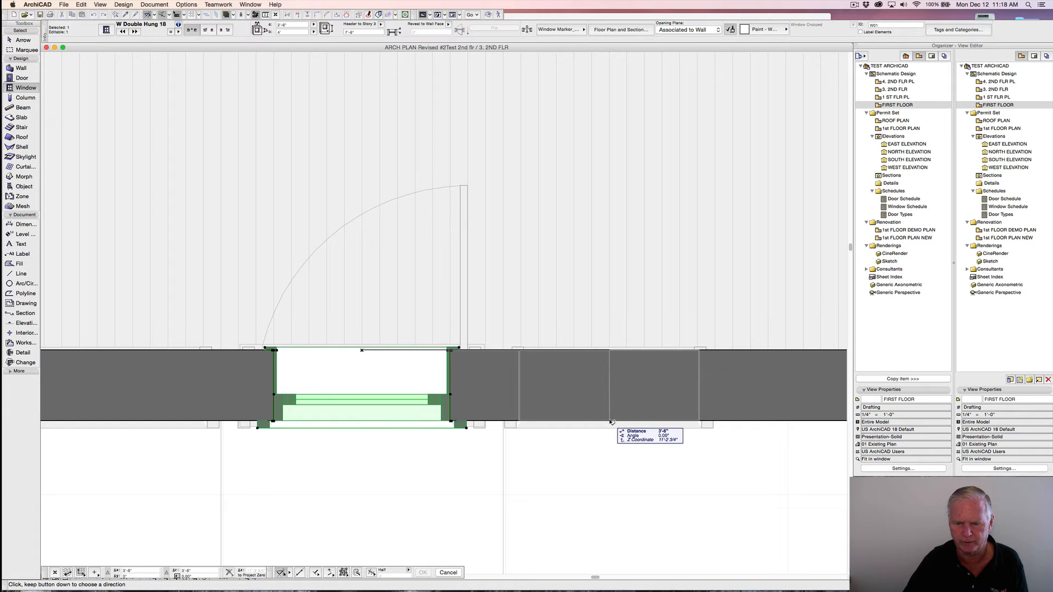
{"action": "left_click", "coordinate": [607, 422]}
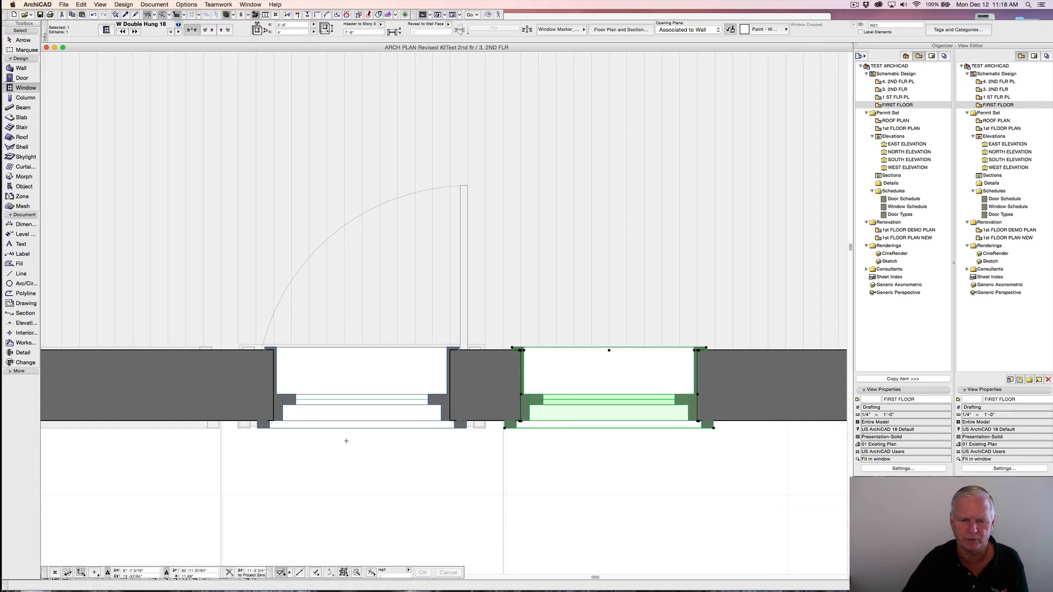
- Drag a copy of the right window along the same wall to the traced window left of the middle one, and deselect it
{"action": "right_click", "coordinate": [379, 481]}
{"action": "mouse_move", "coordinate": [457, 557]}
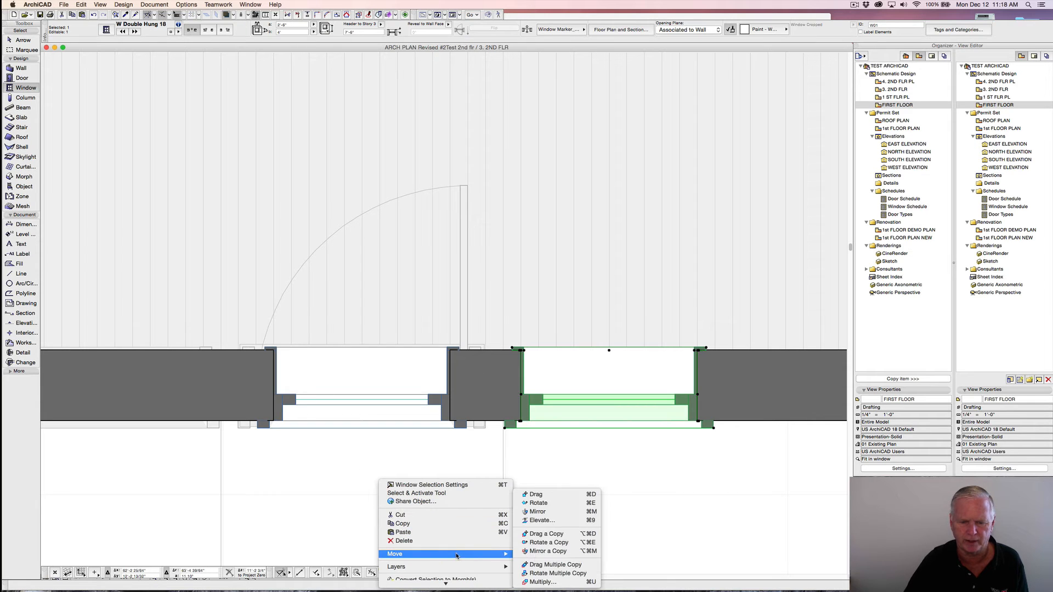
{"action": "left_click", "coordinate": [552, 535]}
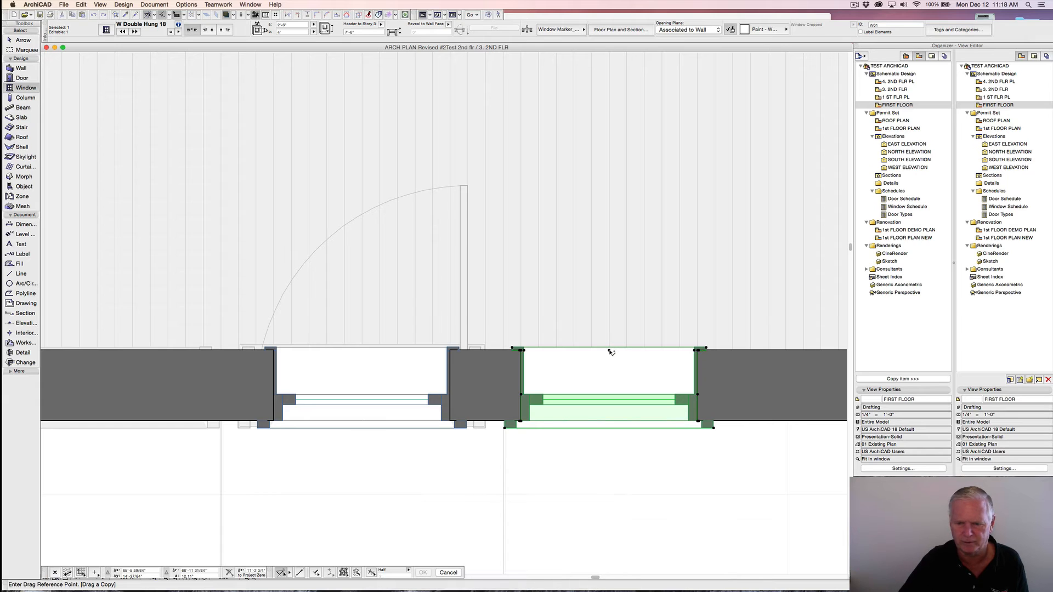
{"action": "left_click", "coordinate": [609, 351]}
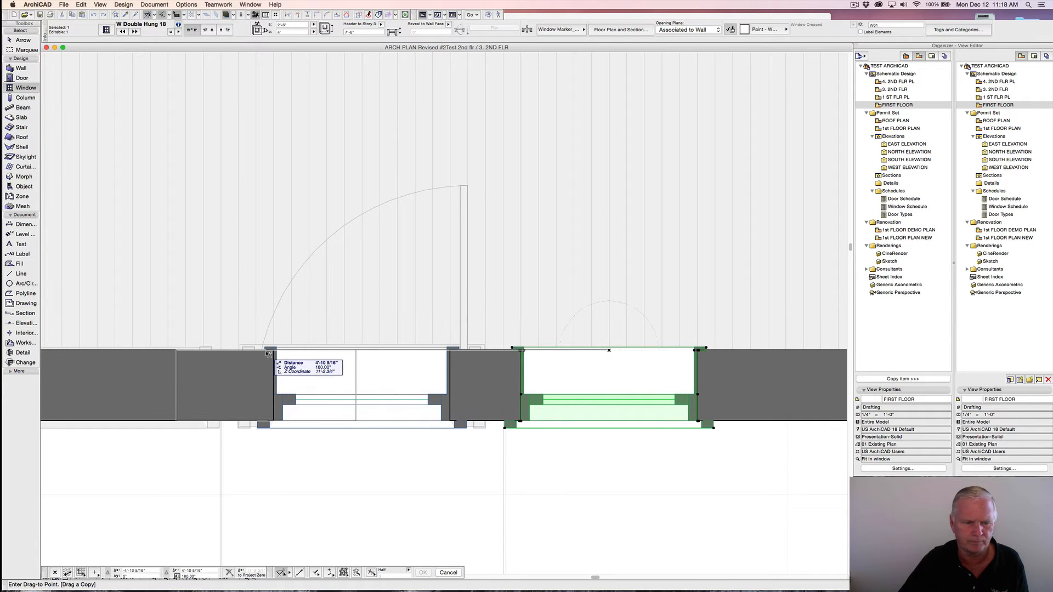
{"action": "left_click", "coordinate": [115, 423]}
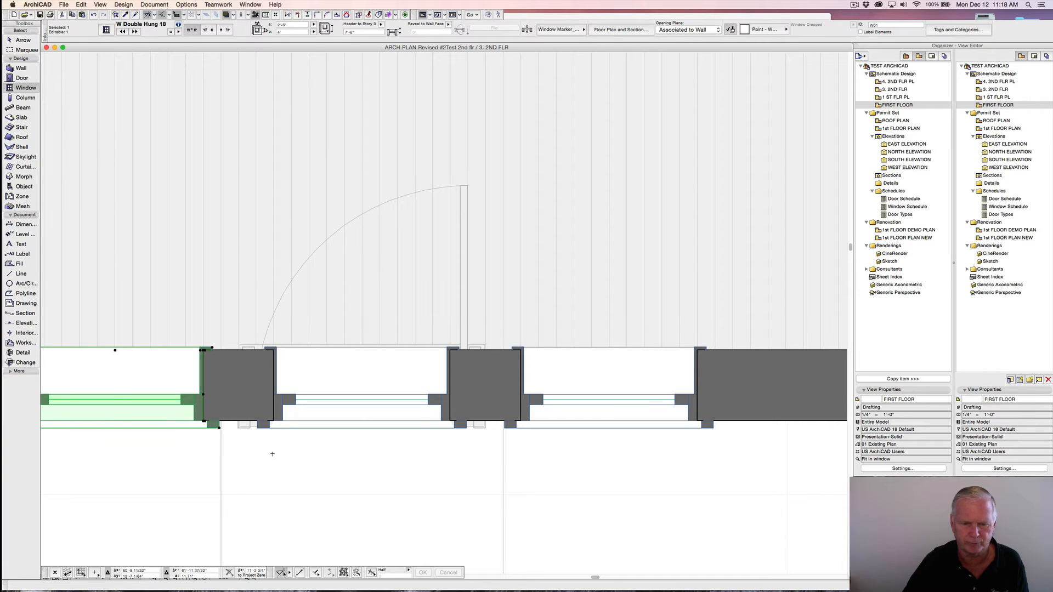
{"action": "key", "text": "Escape"}
- Place an outward-facing window in the exterior wall below the dining room trace, centered on the middle traced window
{"action": "scroll", "coordinate": [301, 432], "scroll_direction": "down", "scroll_amount": 3}
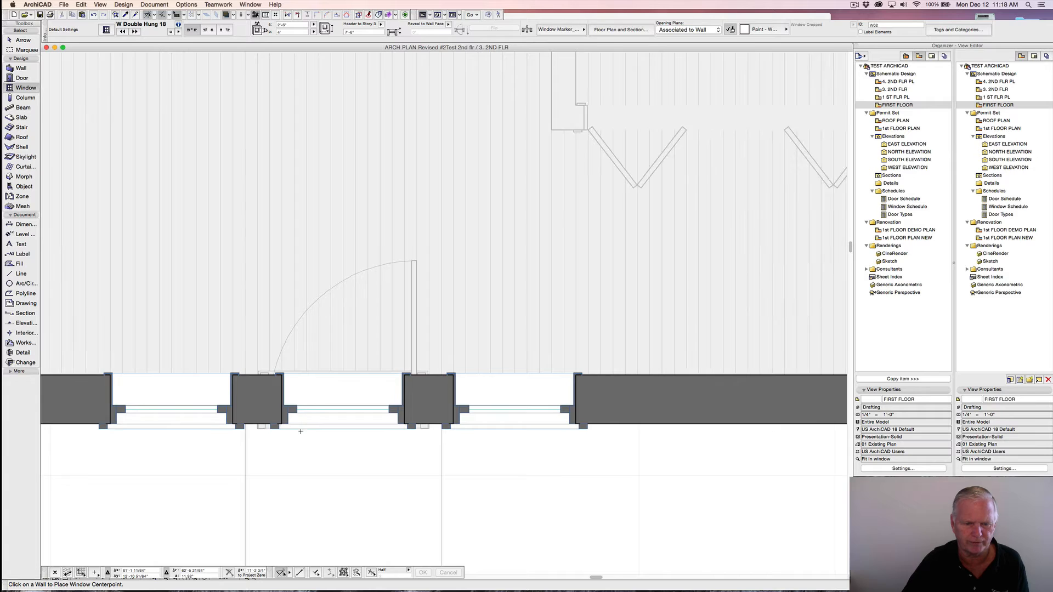
{"action": "scroll", "coordinate": [300, 431], "scroll_direction": "down", "scroll_amount": 3}
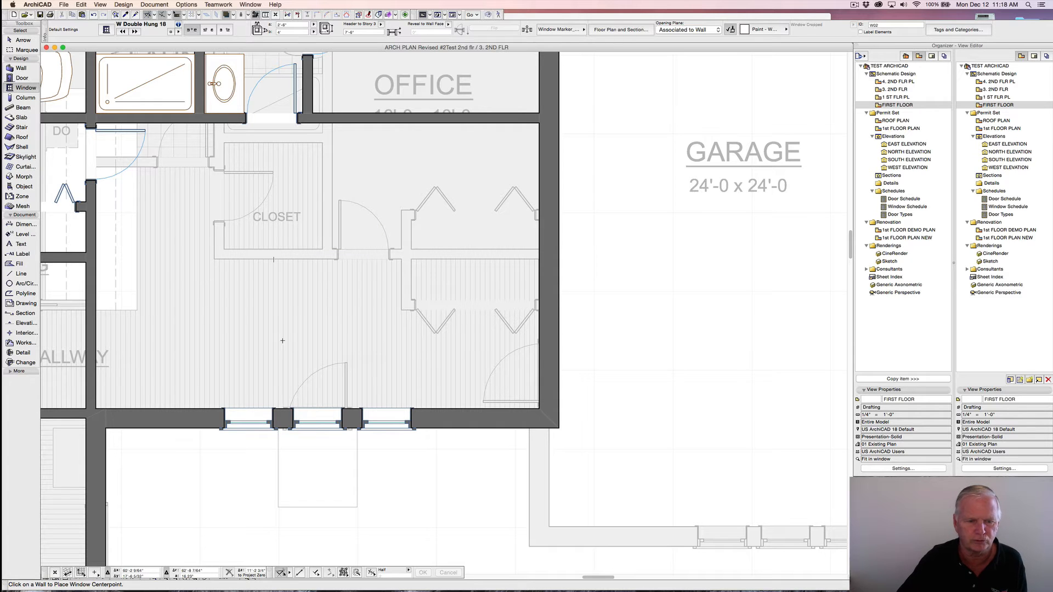
{"action": "scroll", "coordinate": [286, 341], "scroll_direction": "down", "scroll_amount": 5}
{"action": "scroll", "coordinate": [344, 329], "scroll_direction": "up", "scroll_amount": 3}
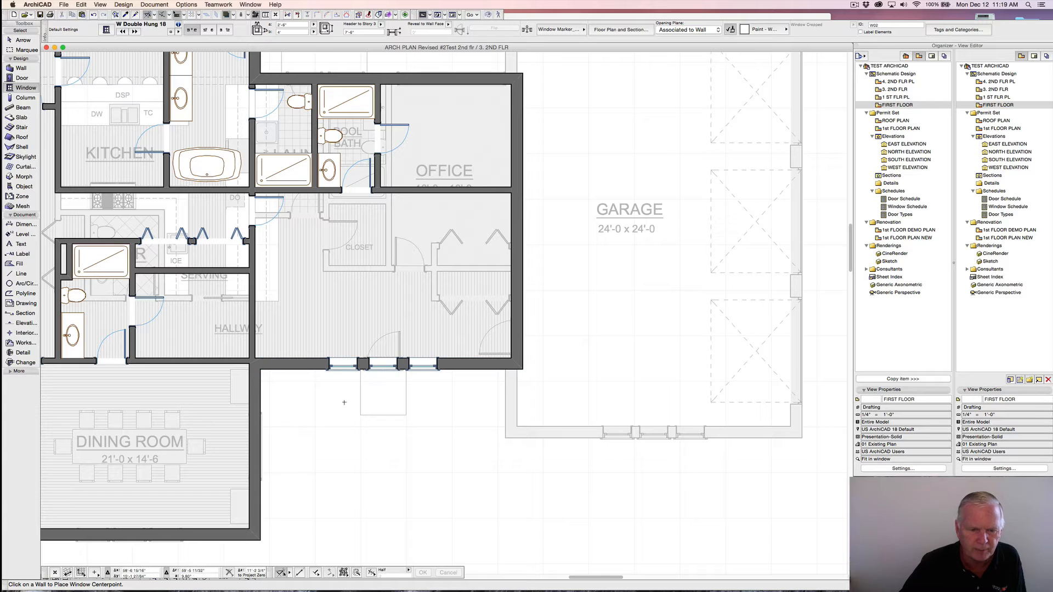
{"action": "middle_click_drag", "start_coordinate": [323, 407], "coordinate": [450, 329]}
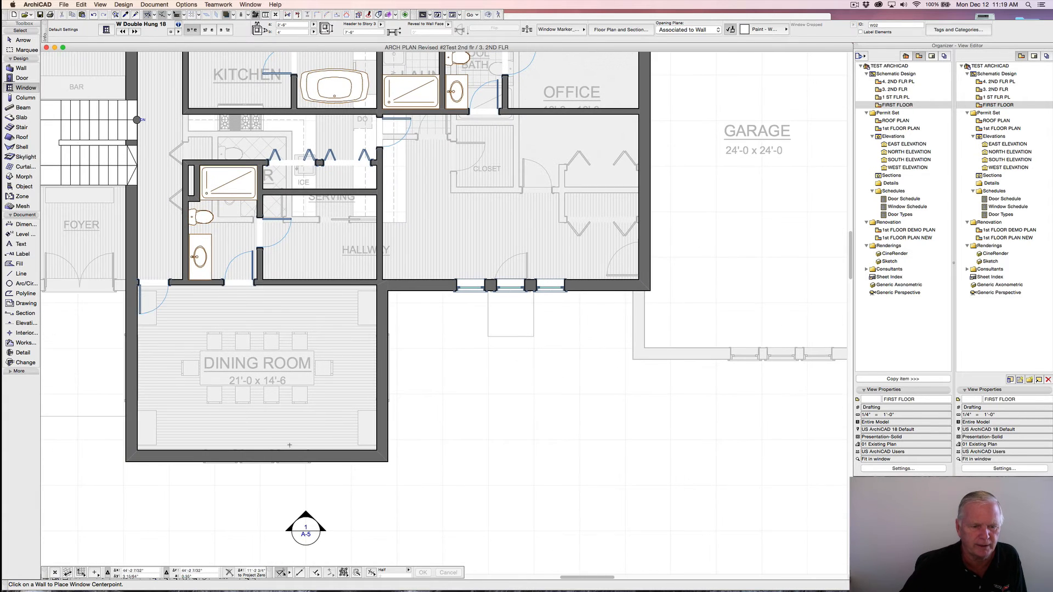
{"action": "scroll", "coordinate": [249, 380], "scroll_direction": "up", "scroll_amount": 1}
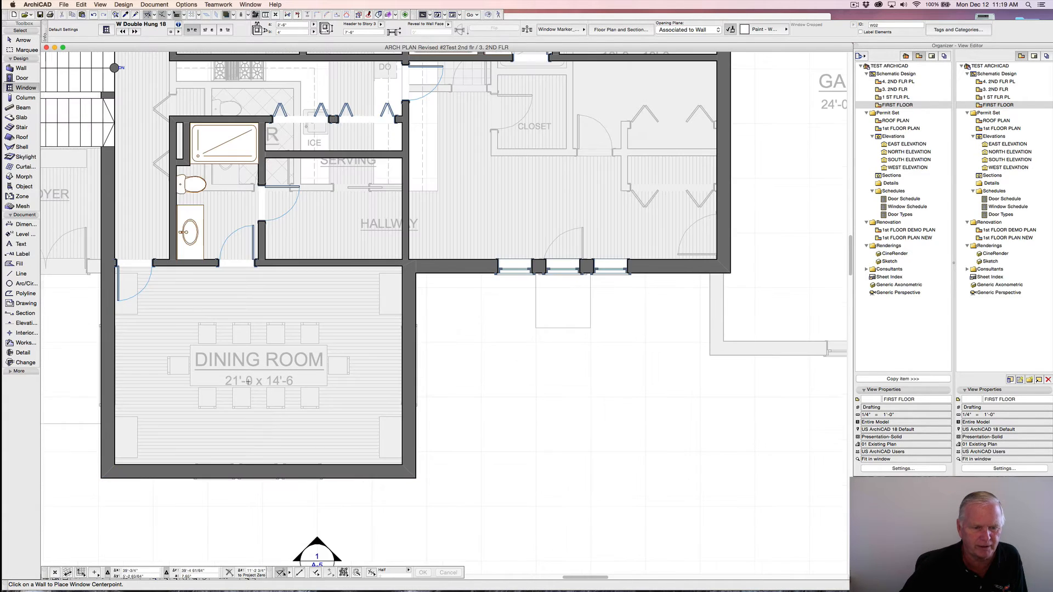
{"action": "left_click", "coordinate": [258, 470]}
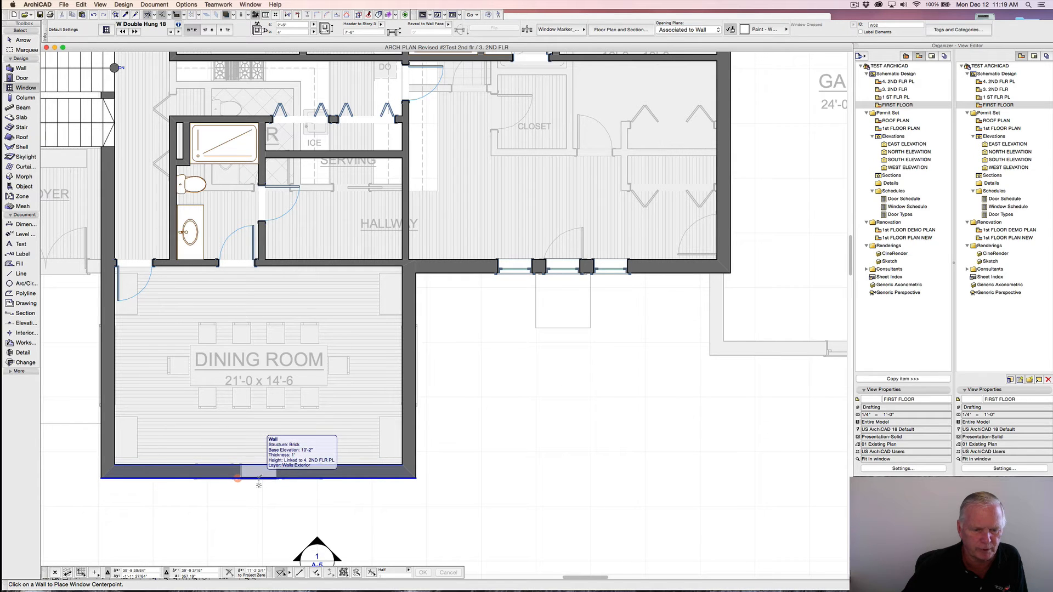
{"action": "left_click", "coordinate": [259, 485]}
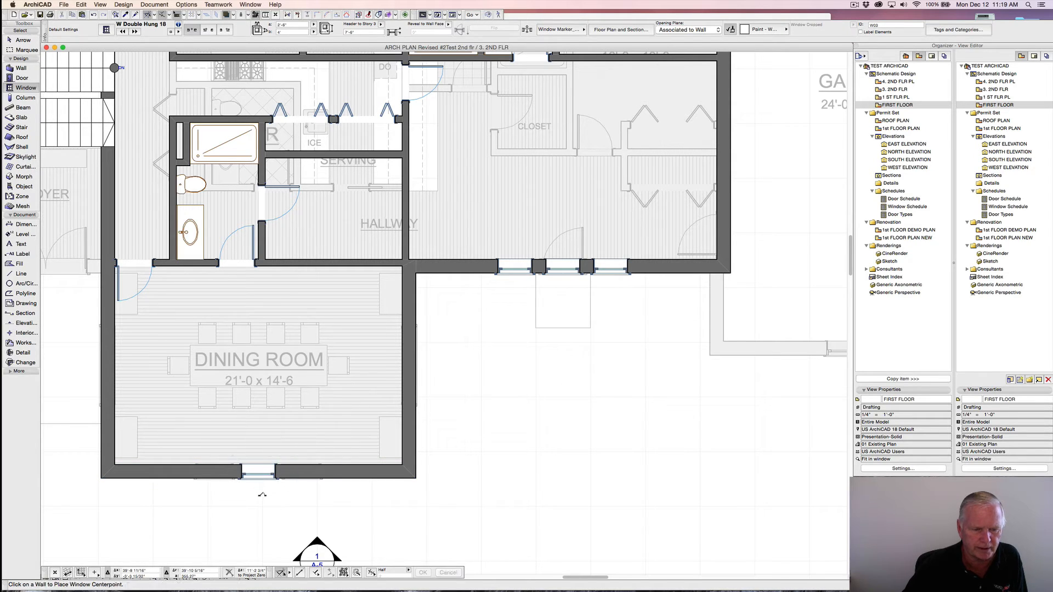
- Place two more windows in the dining room's lower wall, one on the traced window at each side of the middle one
{"action": "scroll", "coordinate": [261, 493], "scroll_direction": "up", "scroll_amount": 3}
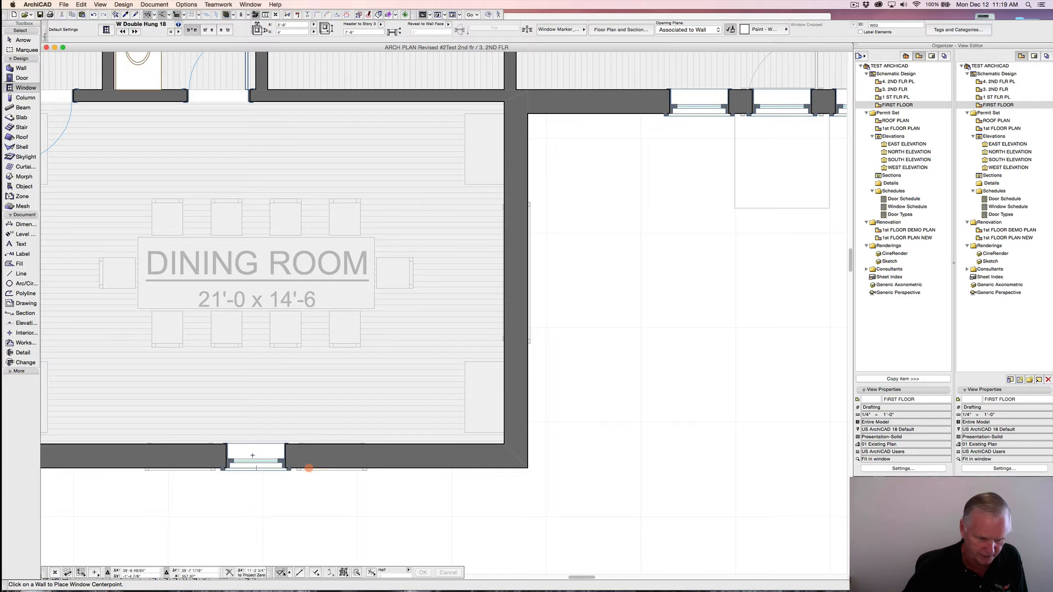
{"action": "left_click", "coordinate": [335, 470]}
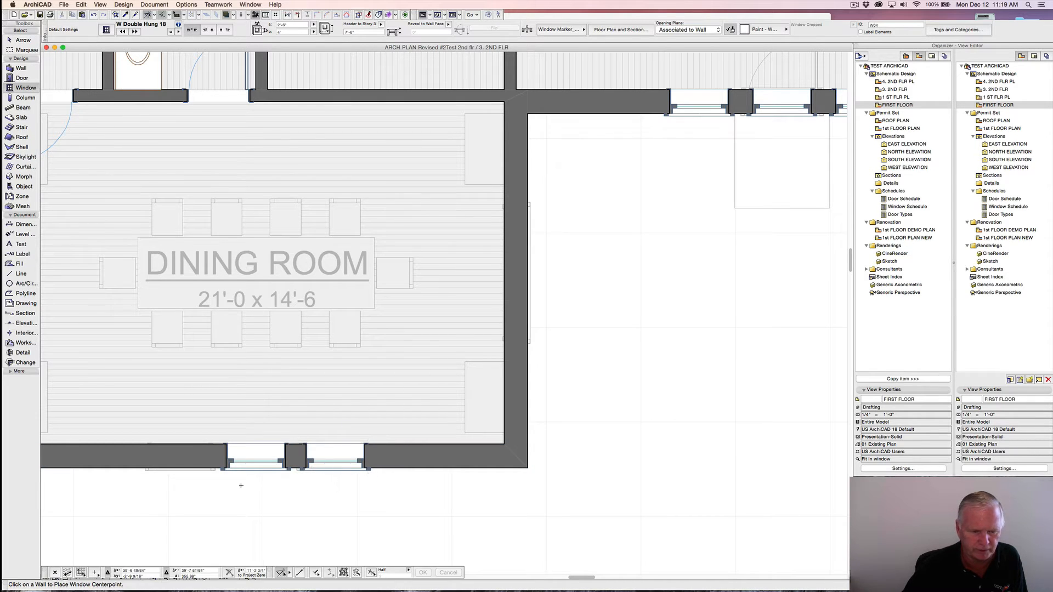
{"action": "left_click", "coordinate": [180, 470]}
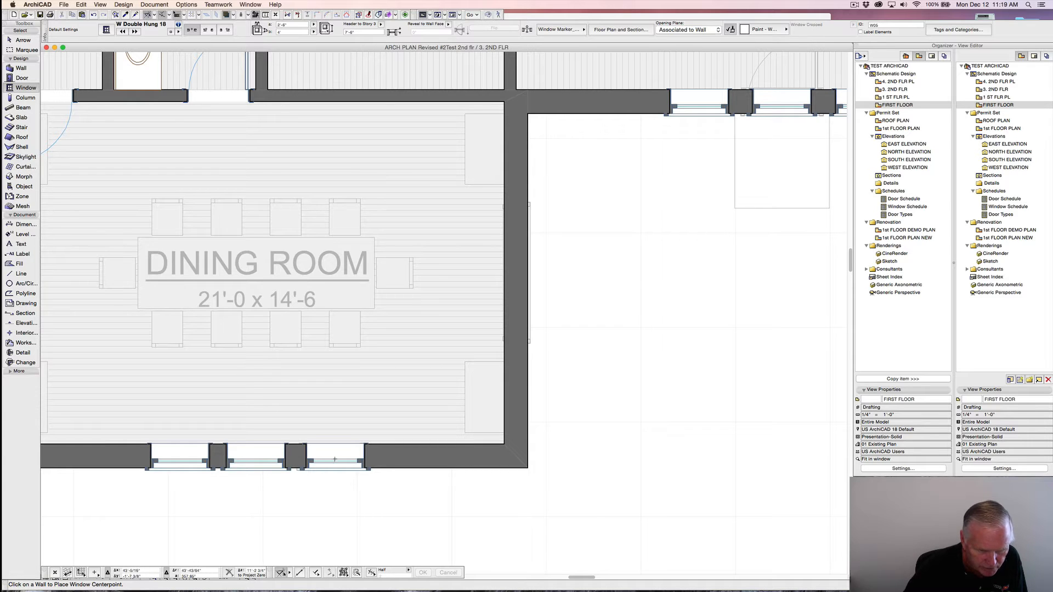
- Move the right window in the dining room's lower wall about 1.8 inches left, onto the traced window casing, and deselect it
{"action": "scroll", "coordinate": [312, 475], "scroll_direction": "up", "scroll_amount": 5}
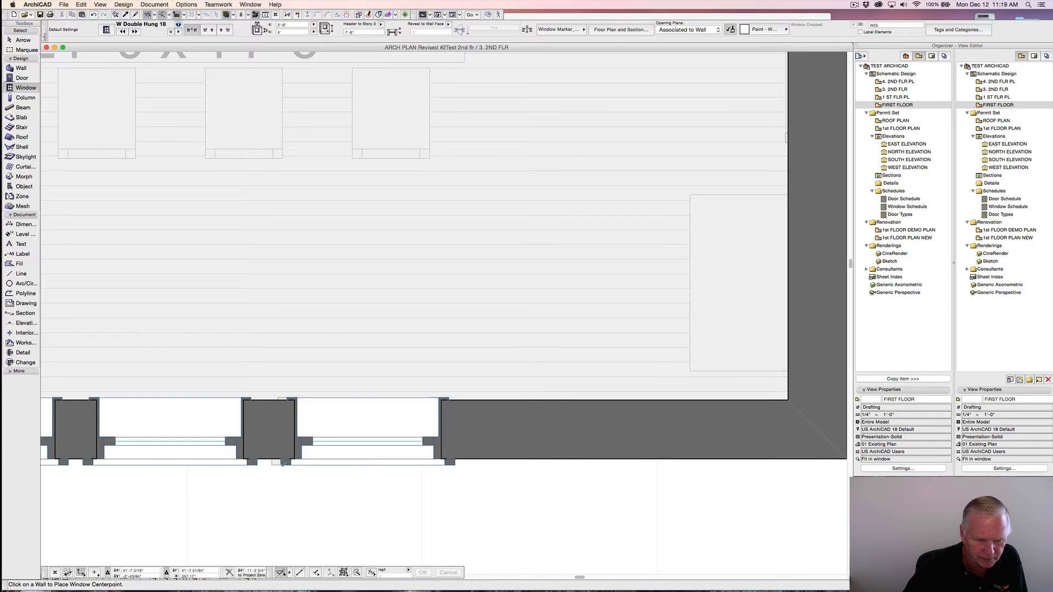
{"action": "left_click", "coordinate": [283, 464], "text": "shift"}
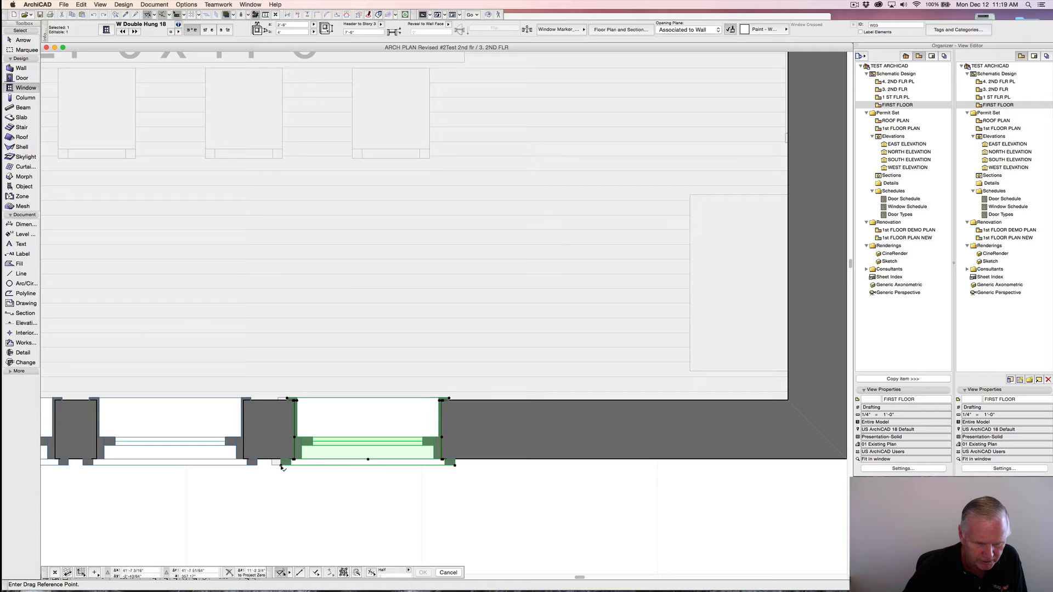
{"action": "left_click", "coordinate": [281, 465]}
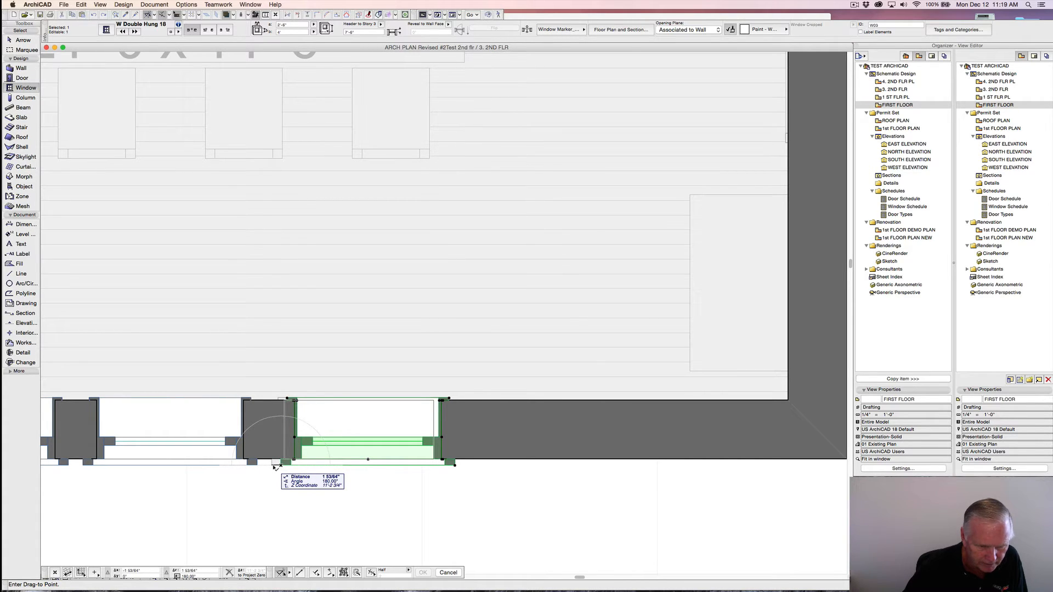
{"action": "left_click", "coordinate": [275, 467]}
{"action": "key", "text": "Escape"}
- Pick up the settings of the traced double-unit window in the dining room's right wall and place a matching outward-facing window there
{"action": "scroll", "coordinate": [205, 486], "scroll_direction": "up", "scroll_amount": 1}
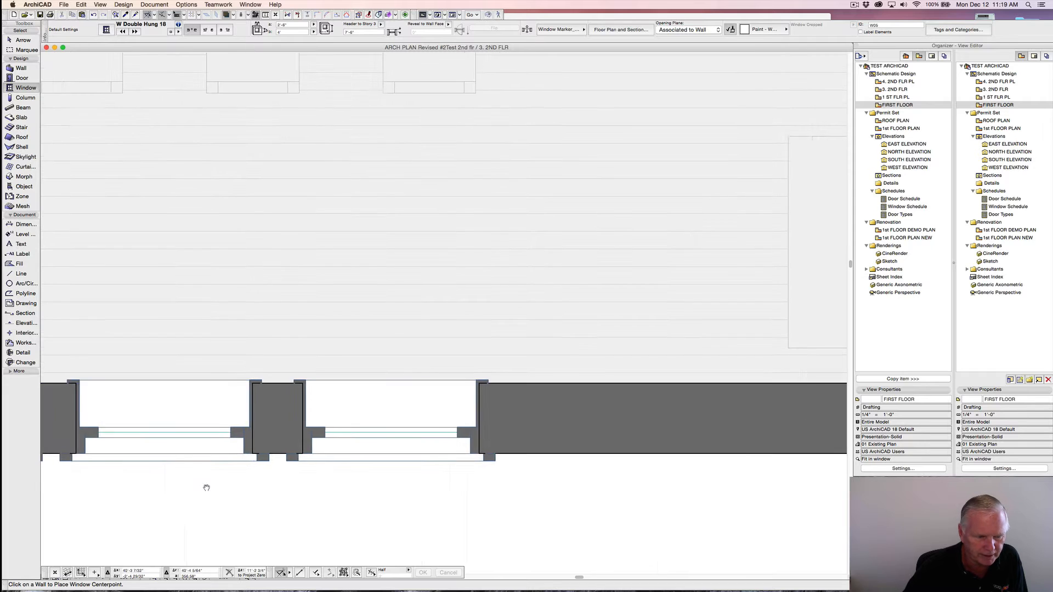
{"action": "middle_click_drag", "start_coordinate": [204, 487], "coordinate": [341, 460]}
{"action": "scroll", "coordinate": [198, 450], "scroll_direction": "down", "scroll_amount": 2}
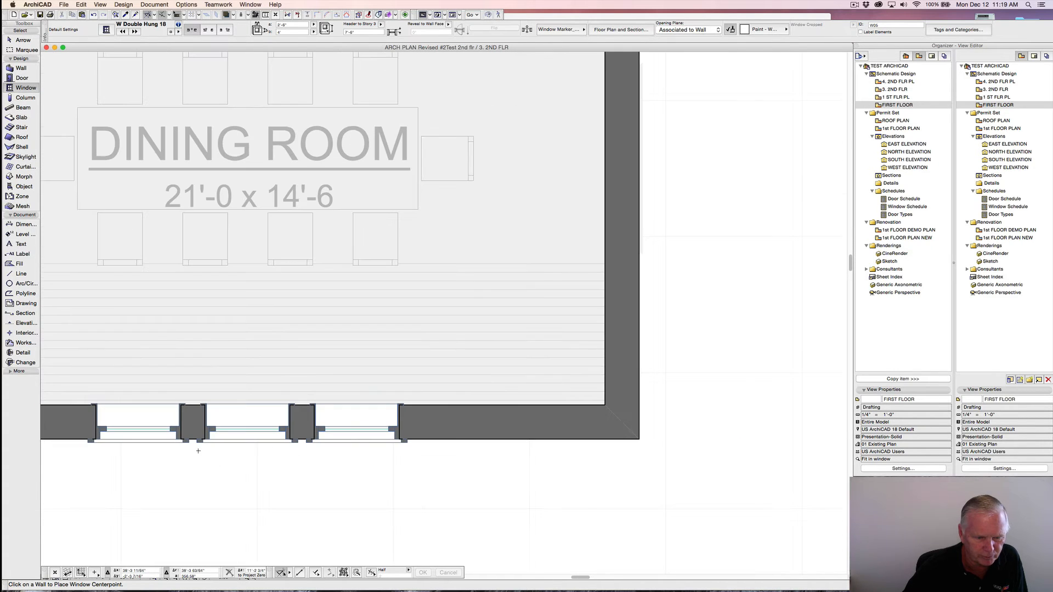
{"action": "middle_click_drag", "start_coordinate": [189, 456], "coordinate": [293, 439]}
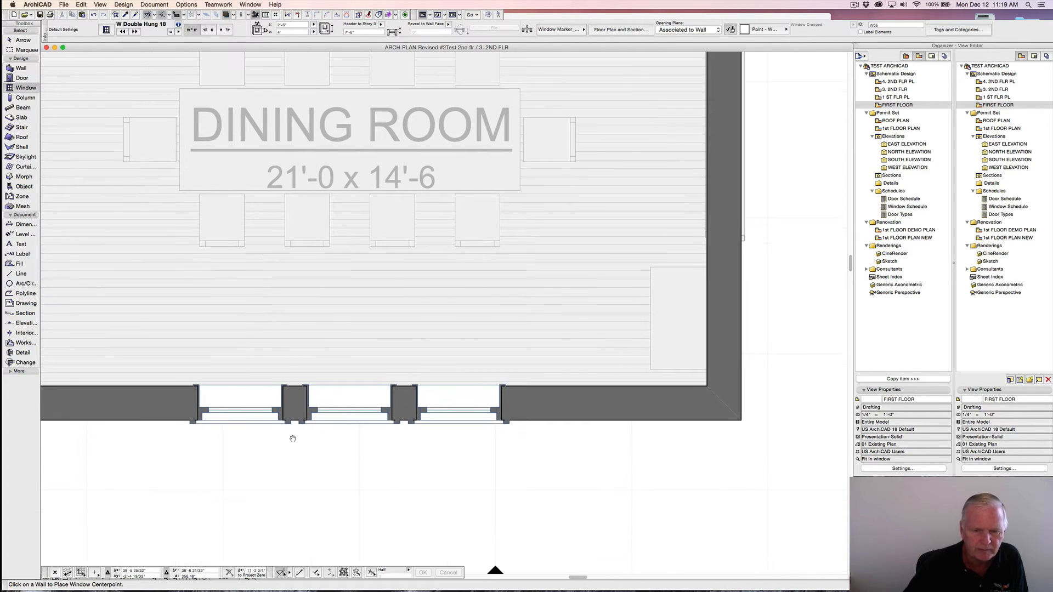
{"action": "scroll", "coordinate": [357, 439], "scroll_direction": "down", "scroll_amount": 2}
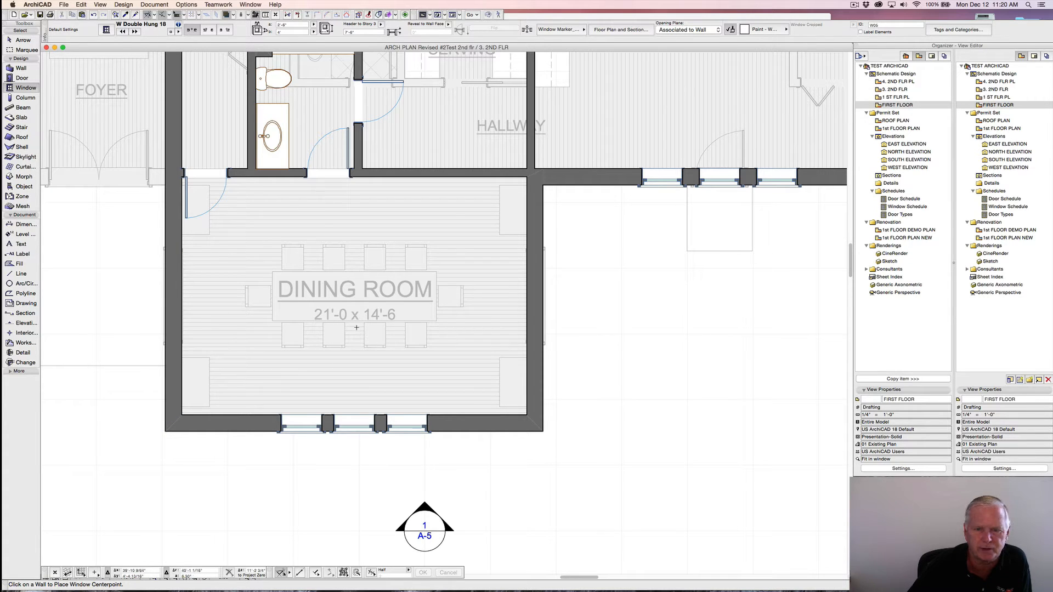
{"action": "left_click", "coordinate": [546, 246], "text": "alt"}
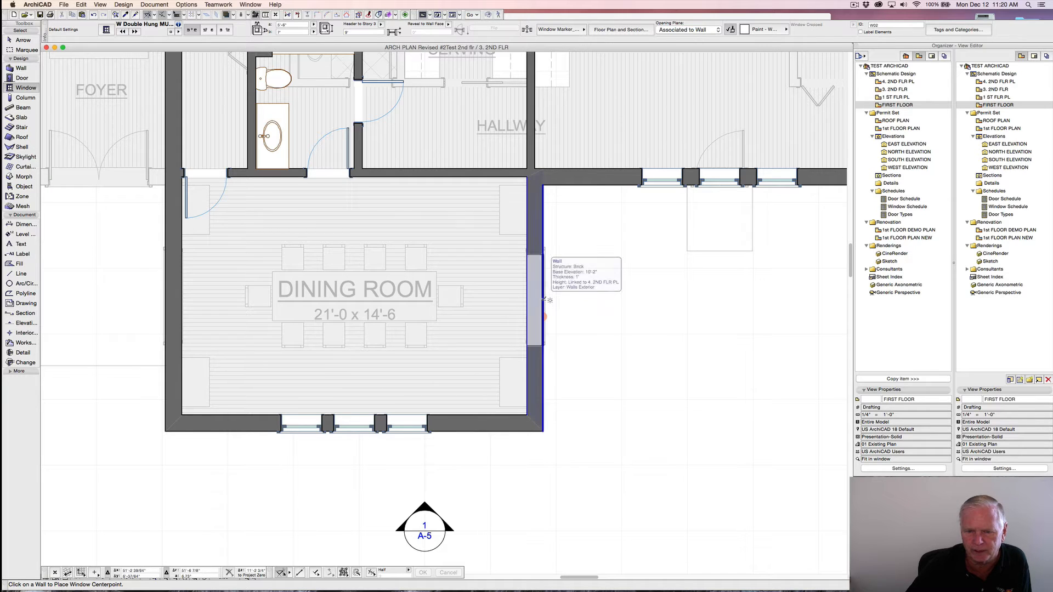
{"action": "left_click", "coordinate": [570, 298]}
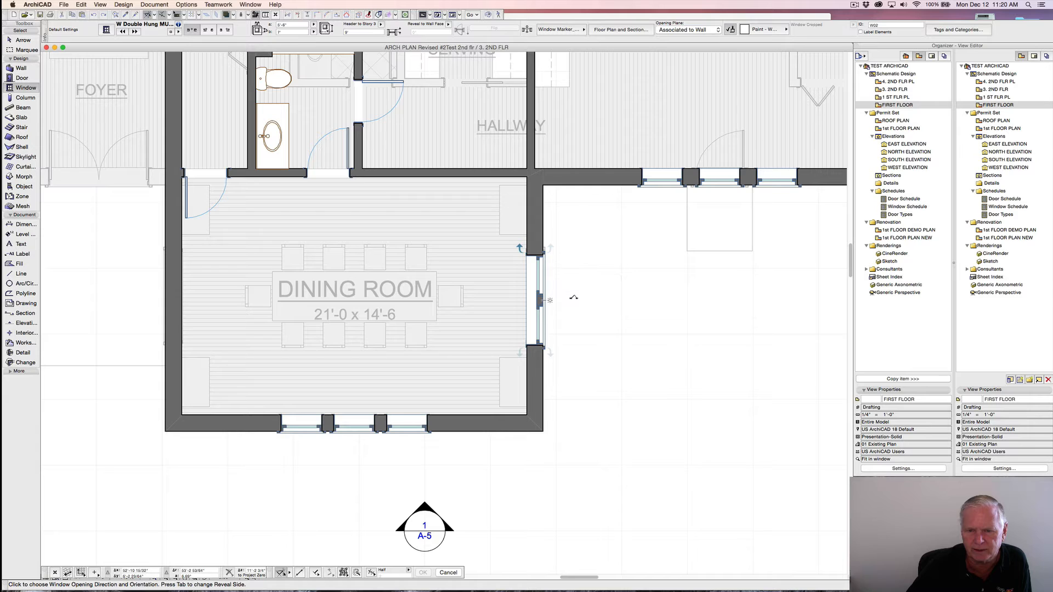
{"action": "left_click", "coordinate": [574, 297]}
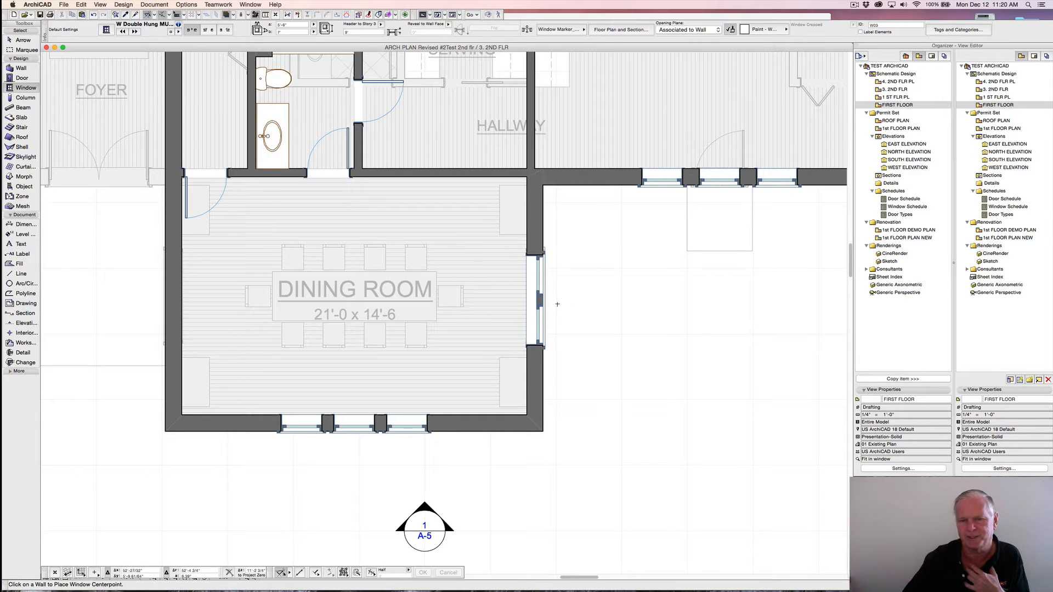
- Set the dining room's right-wall window to a height of 4' and a header height of 7'-6", and deselect it
{"action": "left_click", "coordinate": [543, 258], "text": "shift"}
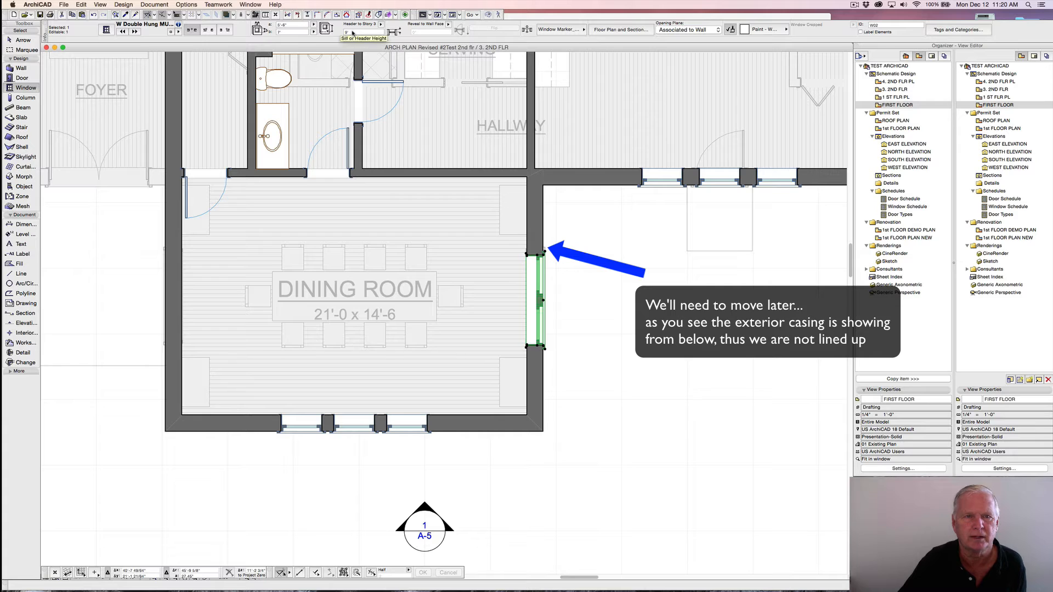
{"action": "left_click", "coordinate": [353, 32]}
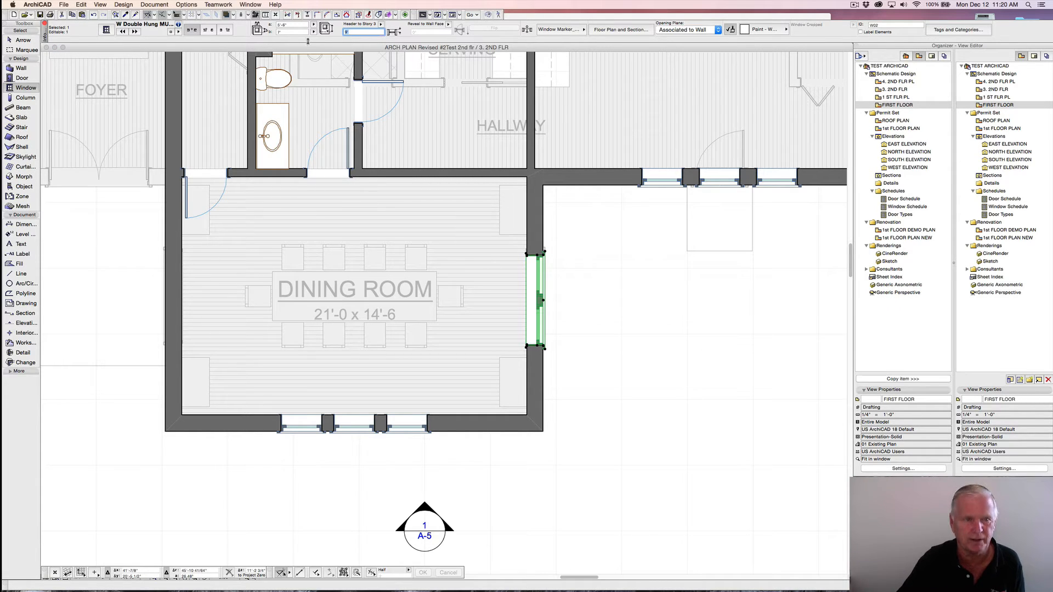
{"action": "left_click", "coordinate": [287, 32]}
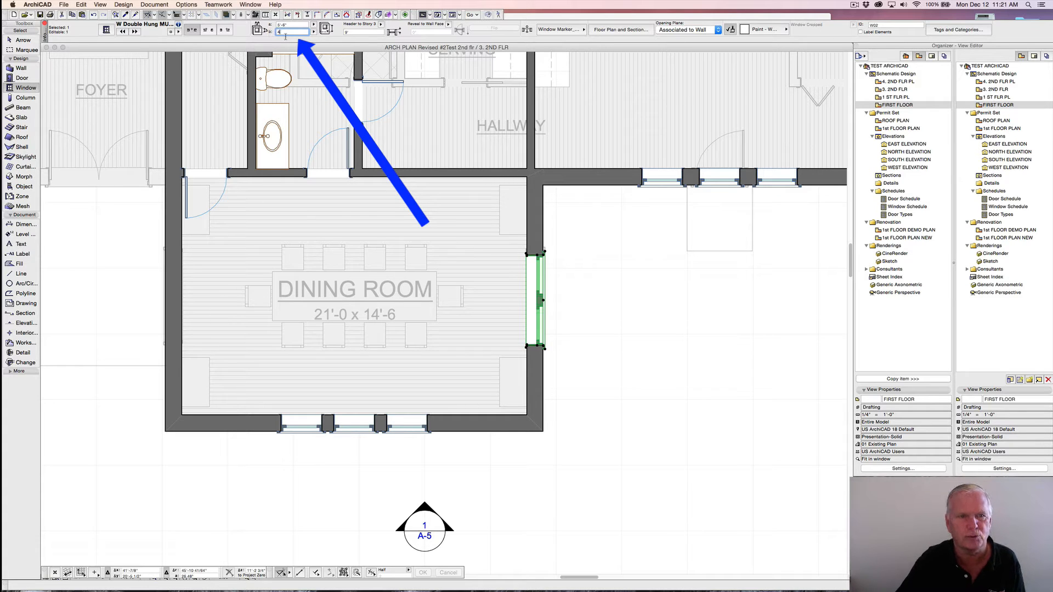
{"action": "type", "text": "4'"}
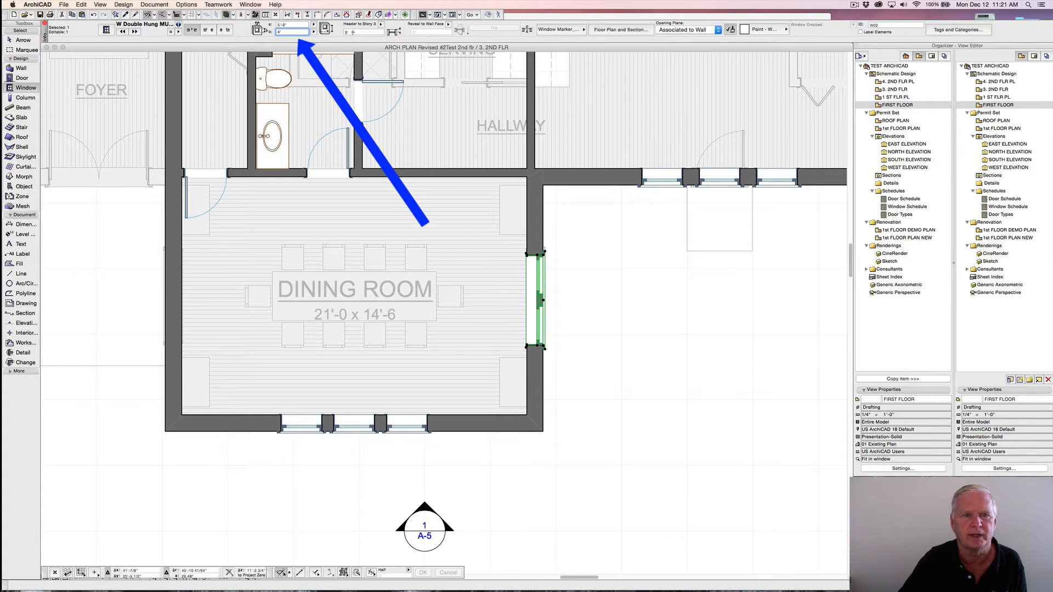
{"action": "key", "text": "Tab"}
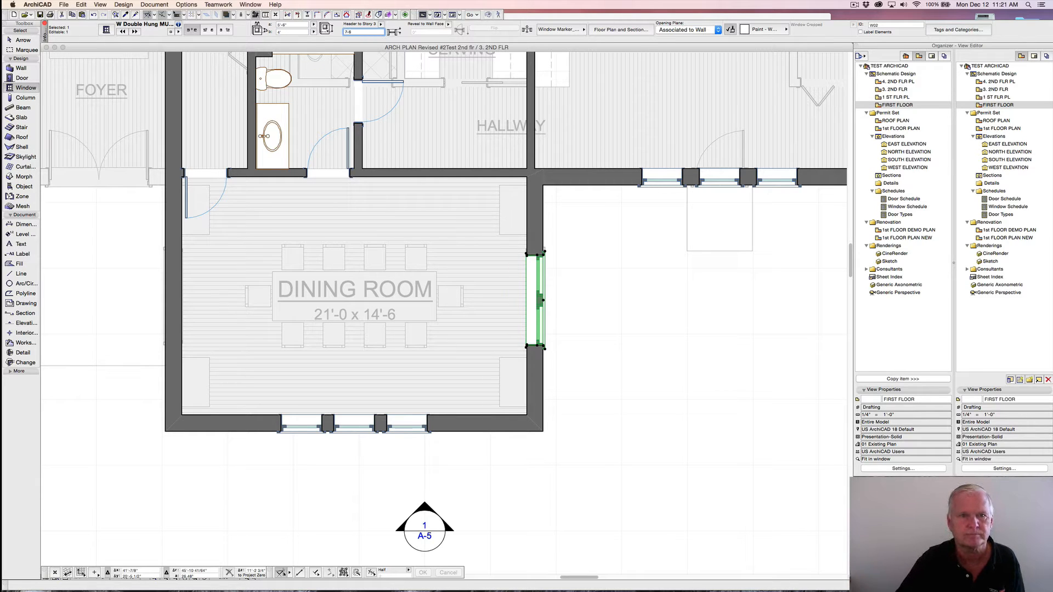
{"action": "key", "text": "Return"}
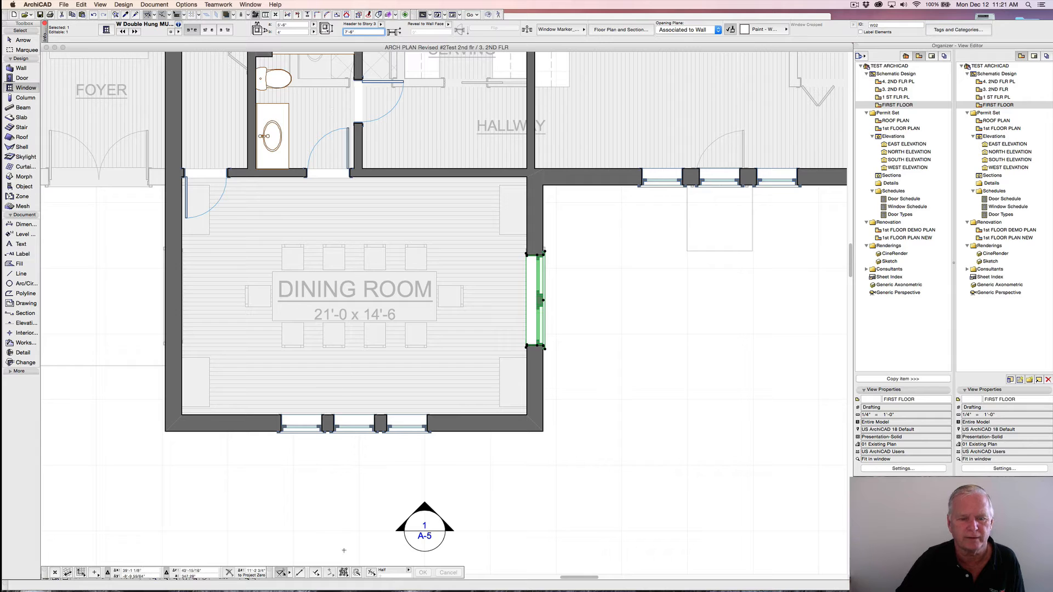
{"action": "key", "text": "Escape"}
- Select the middle window in the dining room's lower wall
{"action": "left_click", "coordinate": [371, 427], "text": "shift"}
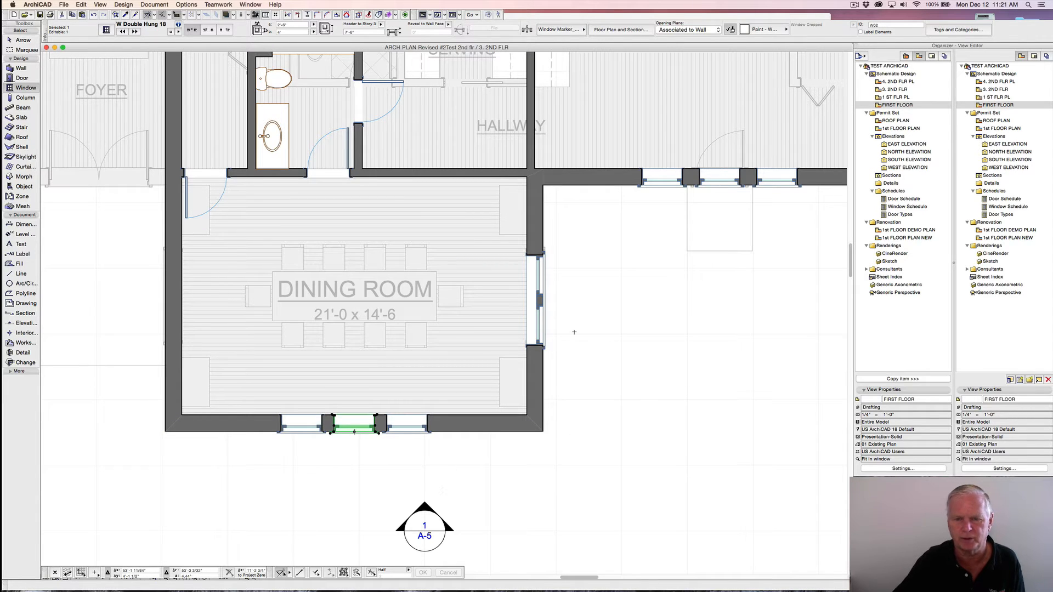
{"action": "key", "text": "Escape"}
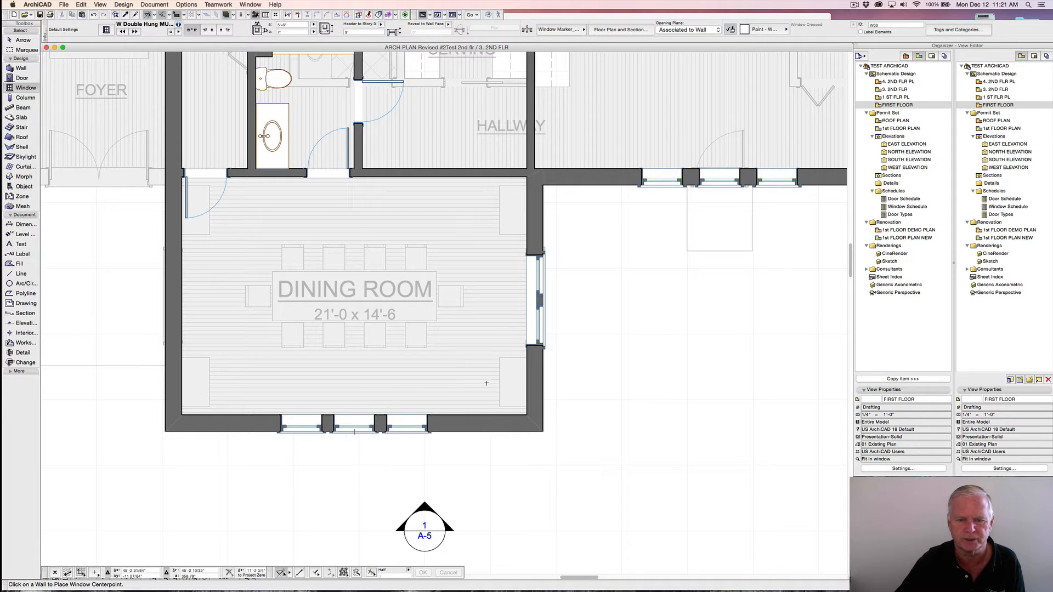
{"action": "left_click", "coordinate": [541, 255], "text": "shift"}
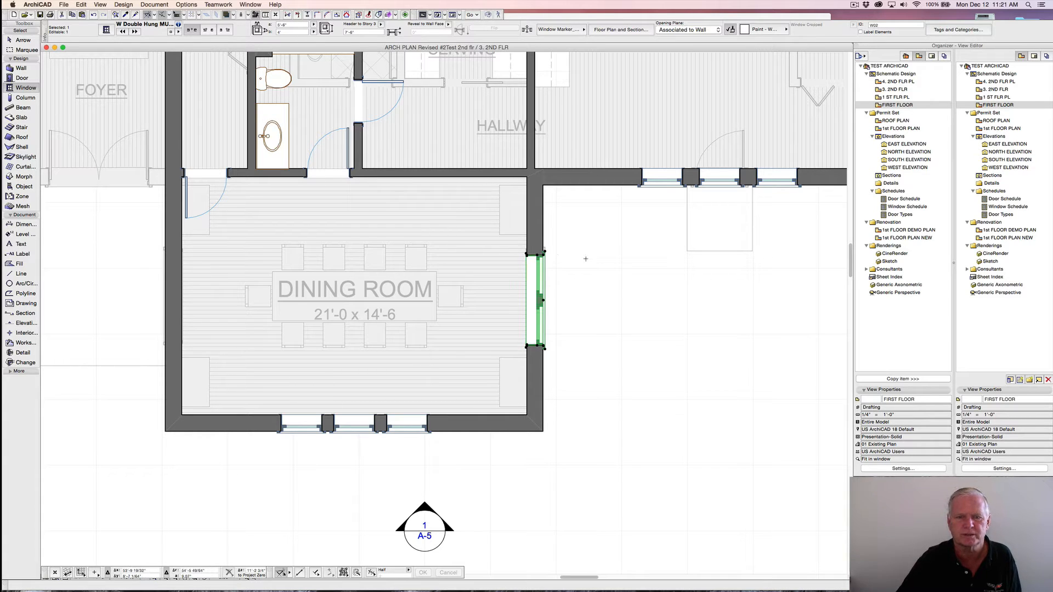
{"action": "key", "text": "Escape"}
- Copy the settings of the middle hallway window (W Double Hung 18) and place one in the exterior wall of the bathroom above the laundry
{"action": "scroll", "coordinate": [545, 255], "scroll_direction": "down", "scroll_amount": 4}
{"action": "scroll", "coordinate": [545, 255], "scroll_direction": "up", "scroll_amount": 1}
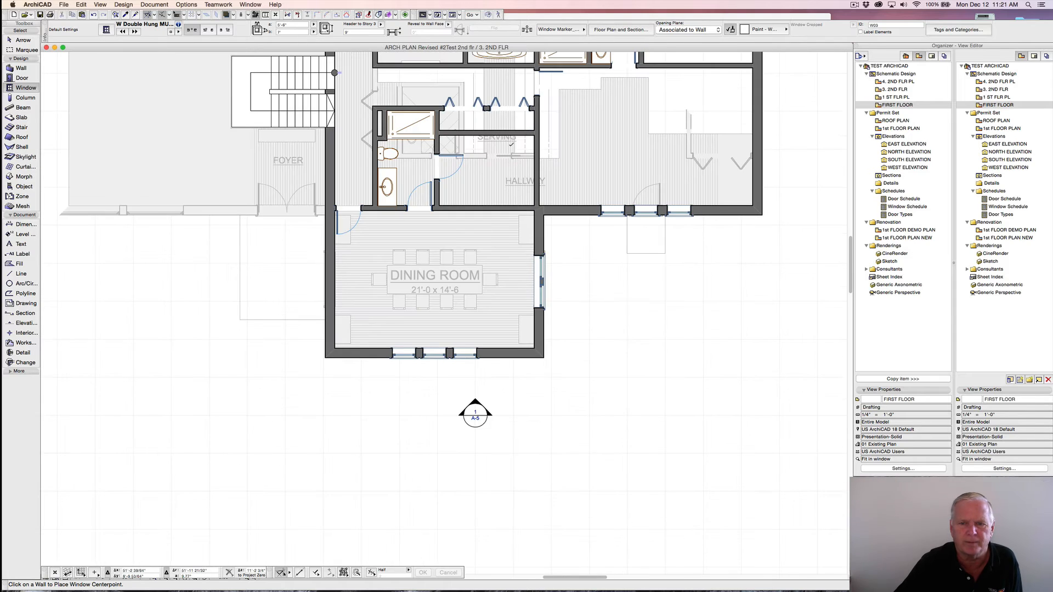
{"action": "middle_click_drag", "start_coordinate": [510, 151], "coordinate": [375, 459]}
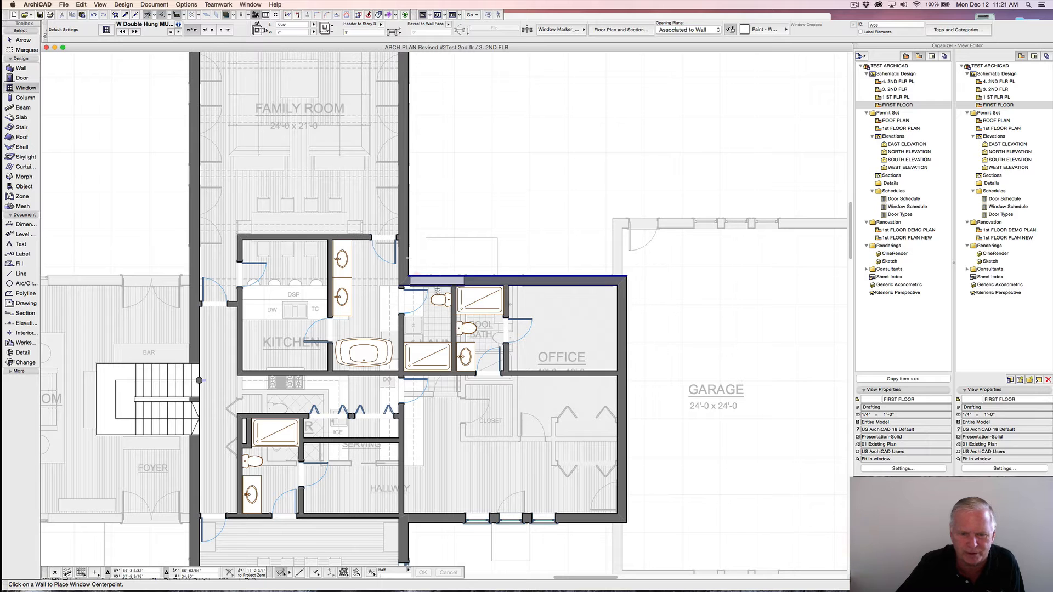
{"action": "left_click", "coordinate": [525, 509], "text": "alt"}
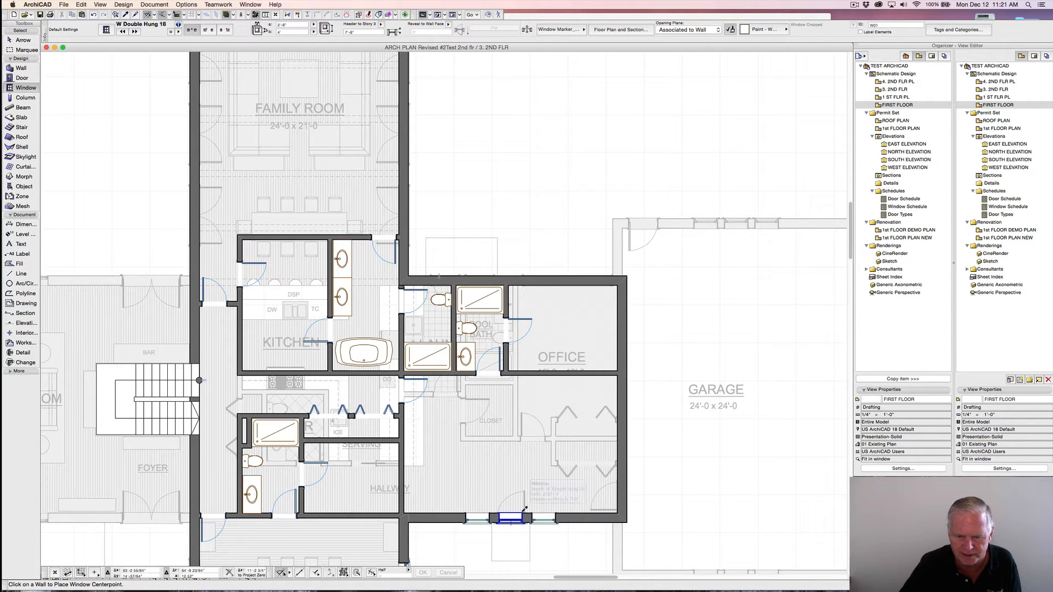
{"action": "left_click", "coordinate": [436, 276]}
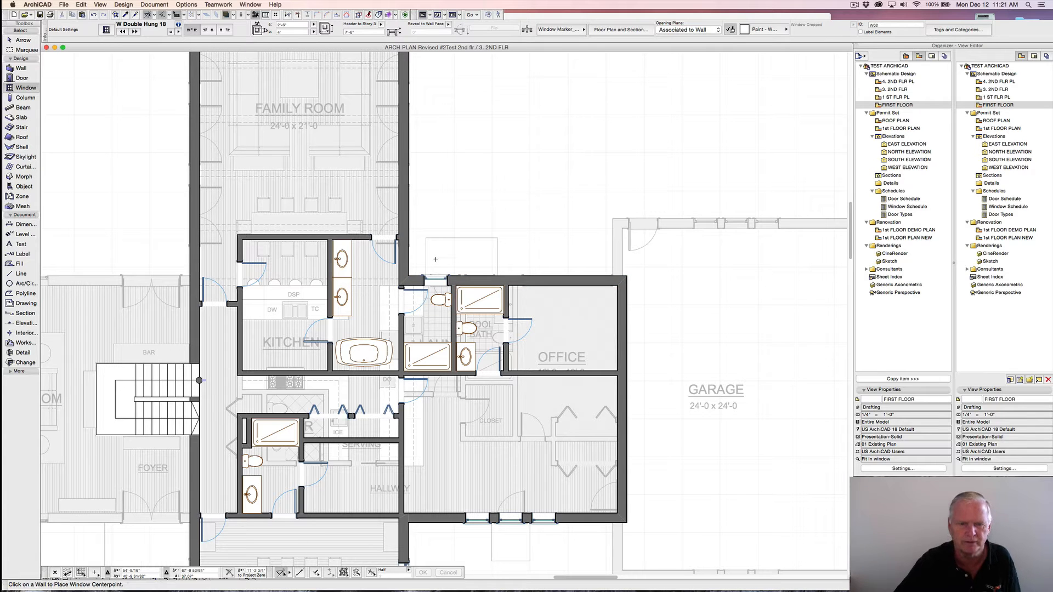
{"action": "scroll", "coordinate": [438, 254], "scroll_direction": "up", "scroll_amount": 5}
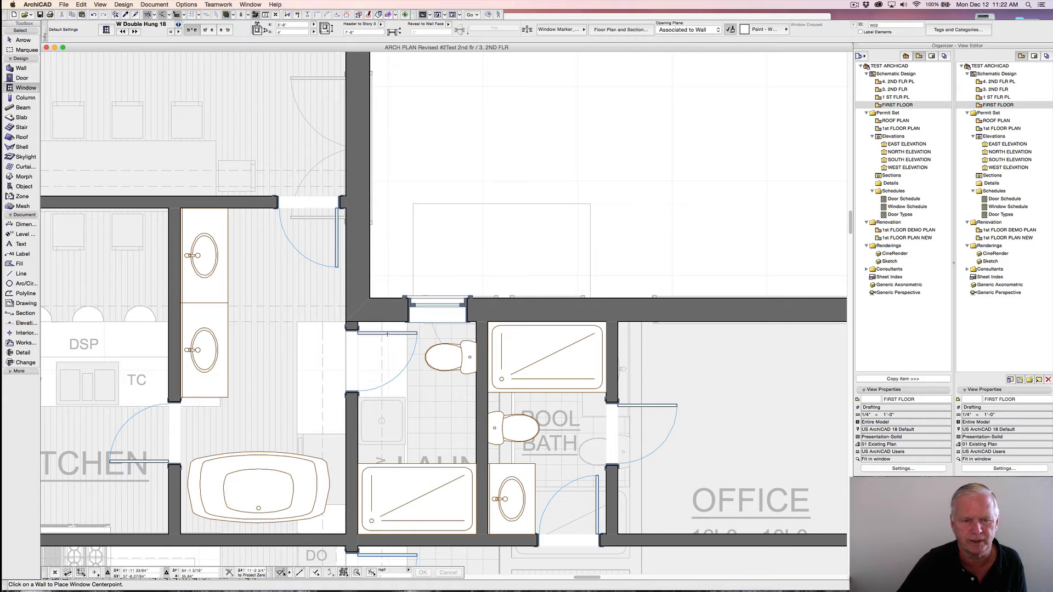
- Set the width of the corridor door between the bar and the kitchen to 3'
{"action": "scroll", "coordinate": [529, 252], "scroll_direction": "down", "scroll_amount": 2}
{"action": "scroll", "coordinate": [529, 253], "scroll_direction": "down", "scroll_amount": 2}
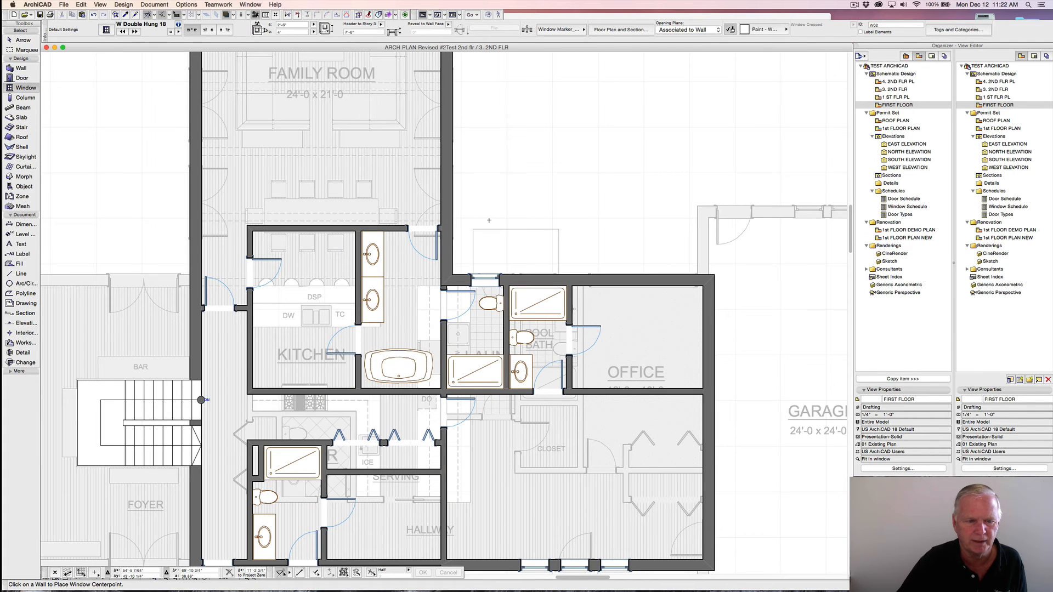
{"action": "scroll", "coordinate": [495, 218], "scroll_direction": "down", "scroll_amount": 5}
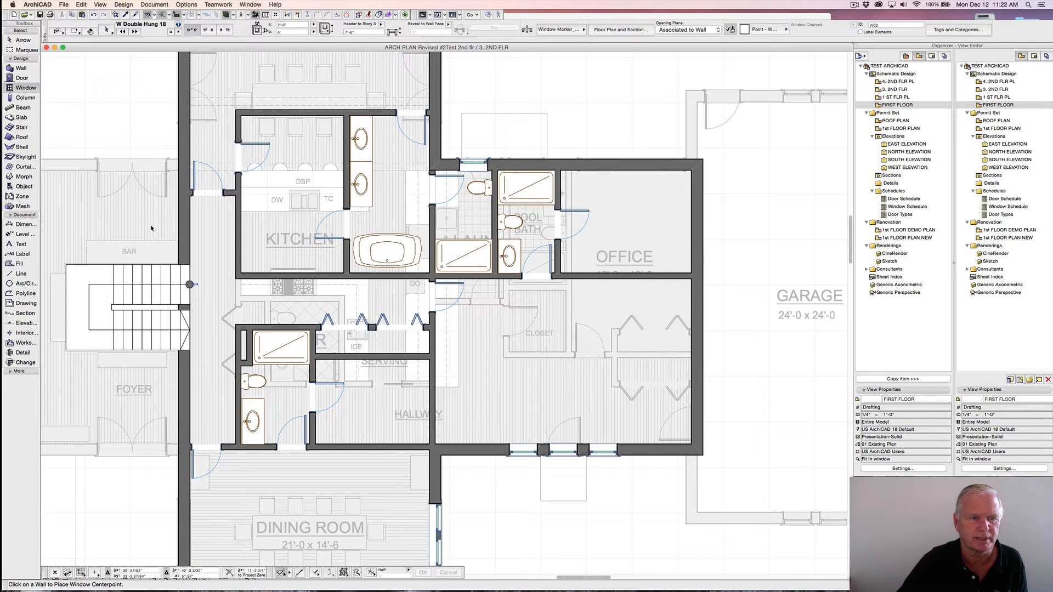
{"action": "left_click", "coordinate": [196, 192], "text": "shift"}
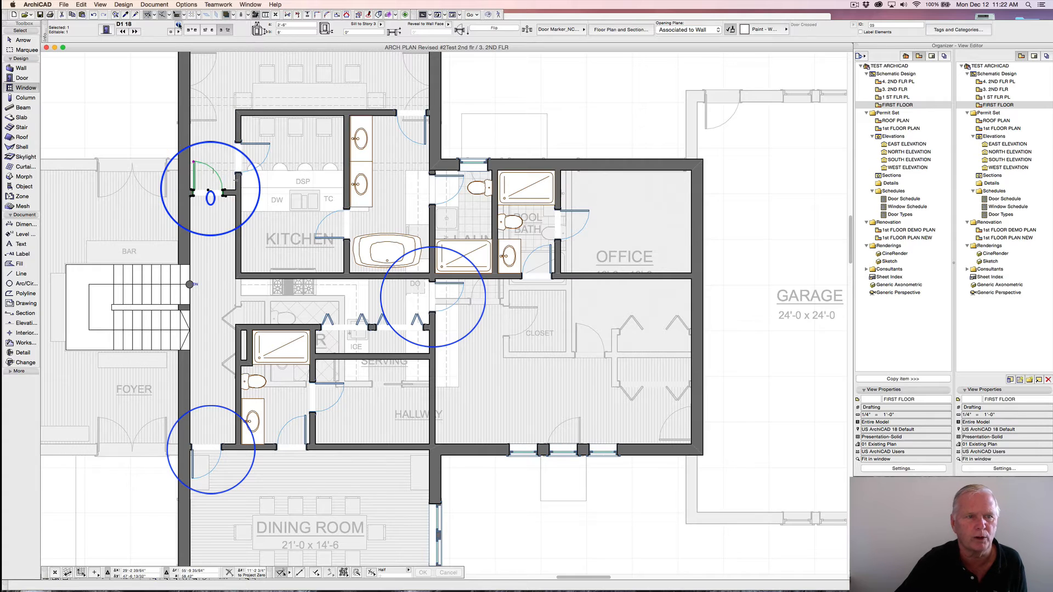
{"action": "left_click", "coordinate": [280, 25]}
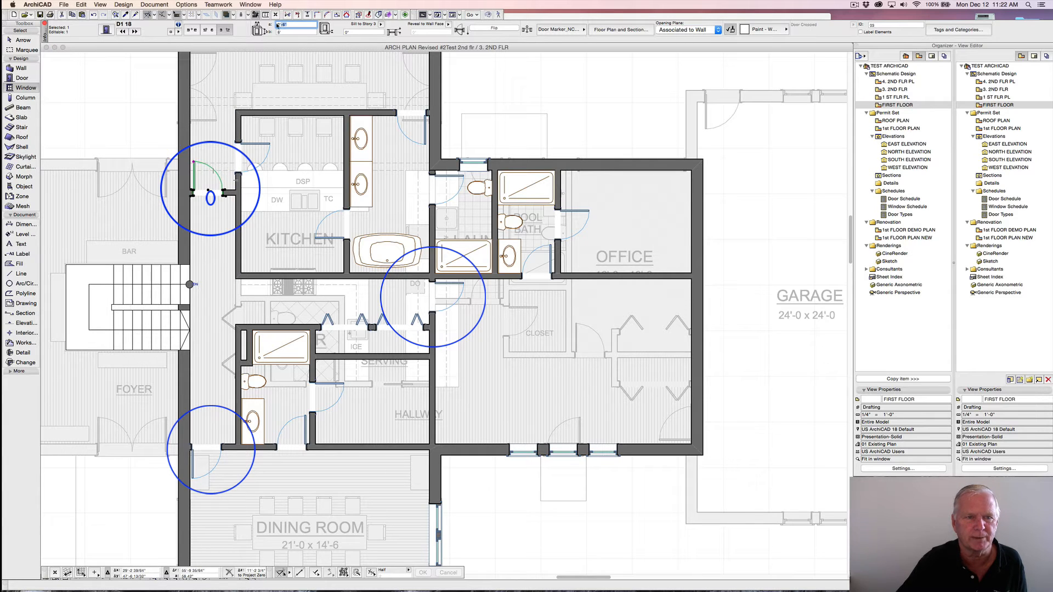
{"action": "type", "text": "3"}
{"action": "key", "text": "Return"}
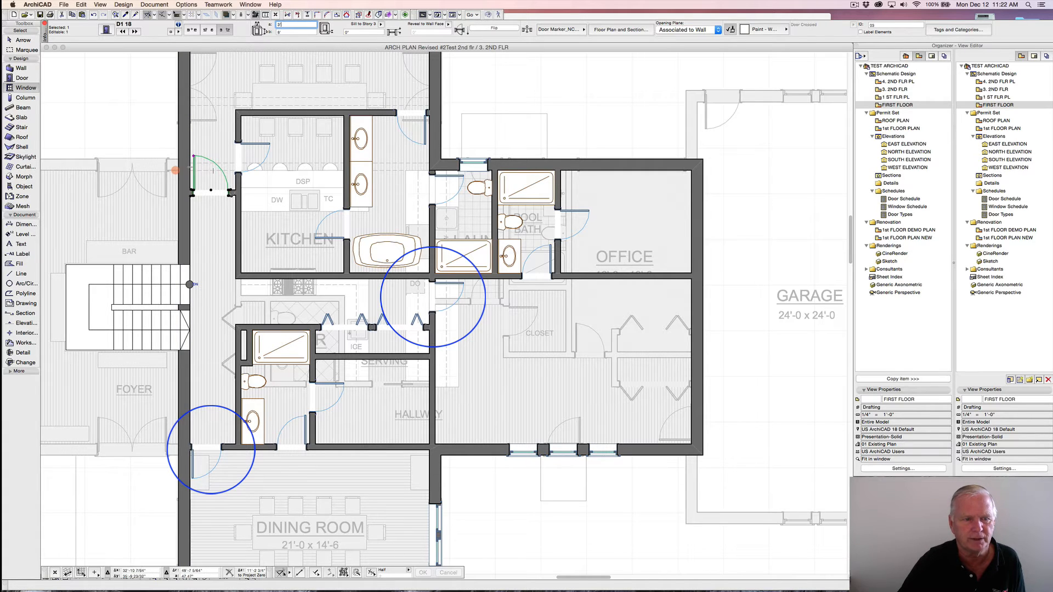
{"action": "left_click", "coordinate": [221, 226]}
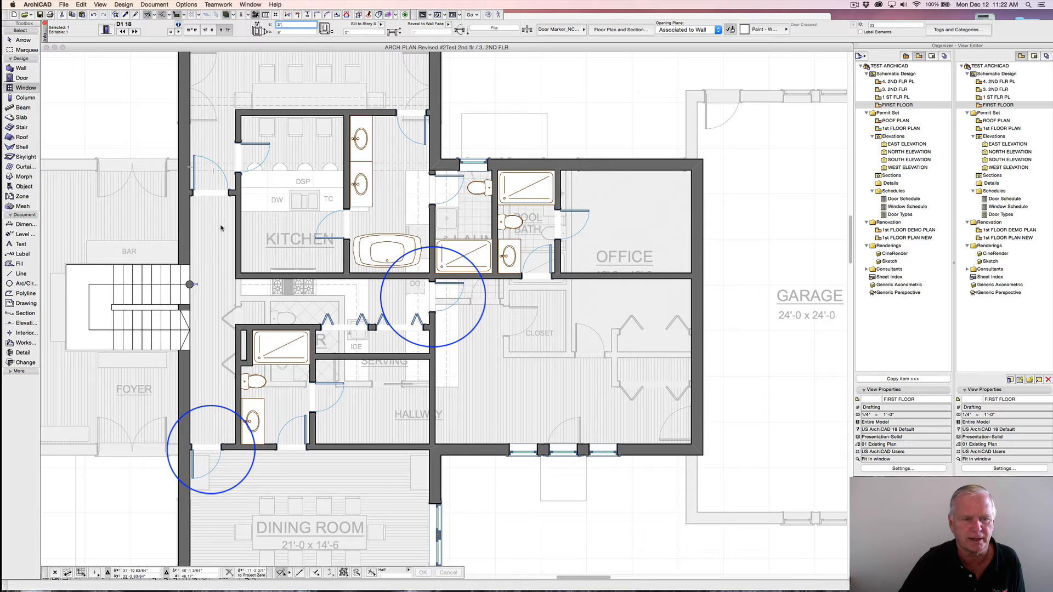
{"action": "left_click", "coordinate": [193, 446], "text": "shift"}
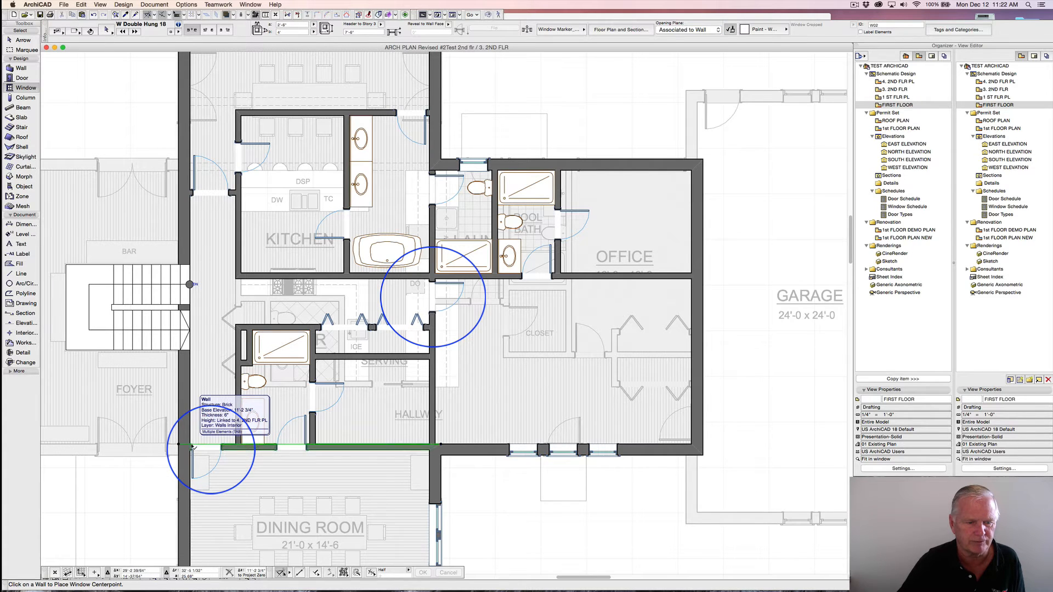
{"action": "left_click", "coordinate": [215, 470]}
{"action": "left_click", "coordinate": [194, 451], "text": "shift"}
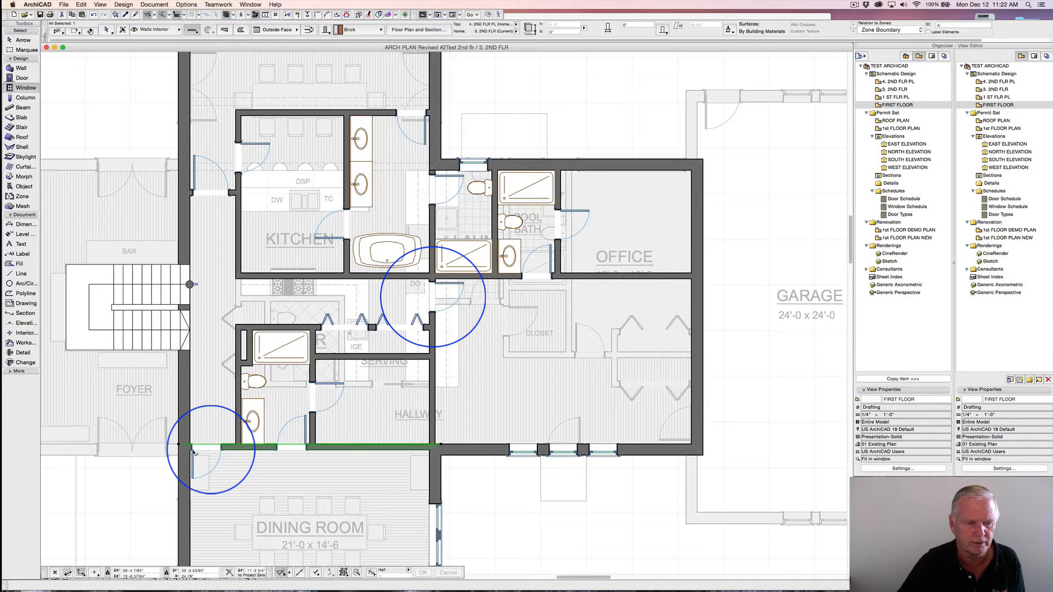
{"action": "left_click", "coordinate": [225, 469]}
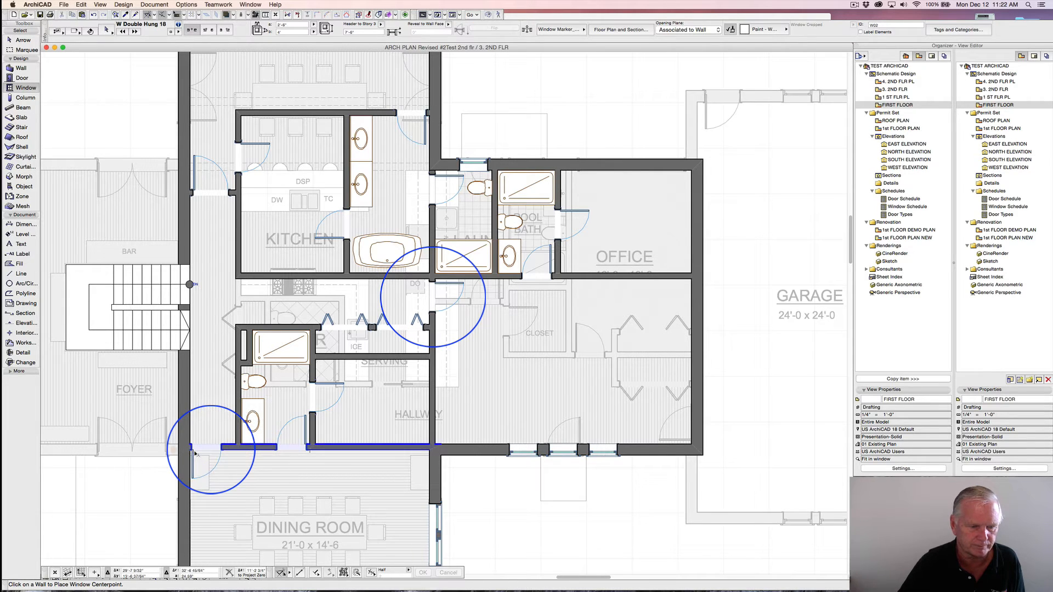
- Set the width of both the dining room corridor door and the door at the east end of the central hall to 3'
{"action": "left_click", "coordinate": [193, 461], "text": "shift"}
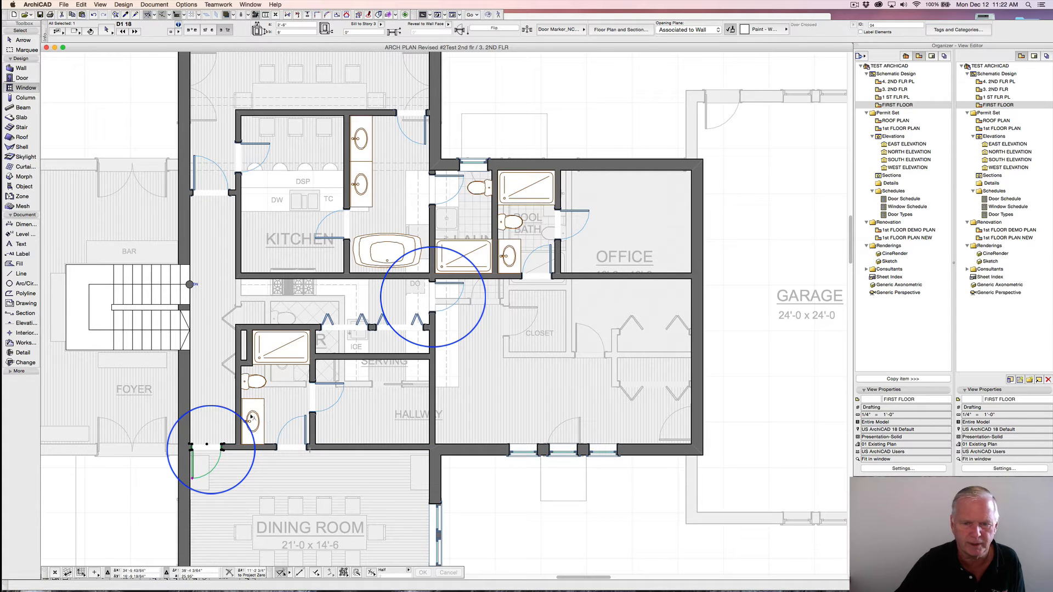
{"action": "left_click", "coordinate": [435, 283], "text": "shift"}
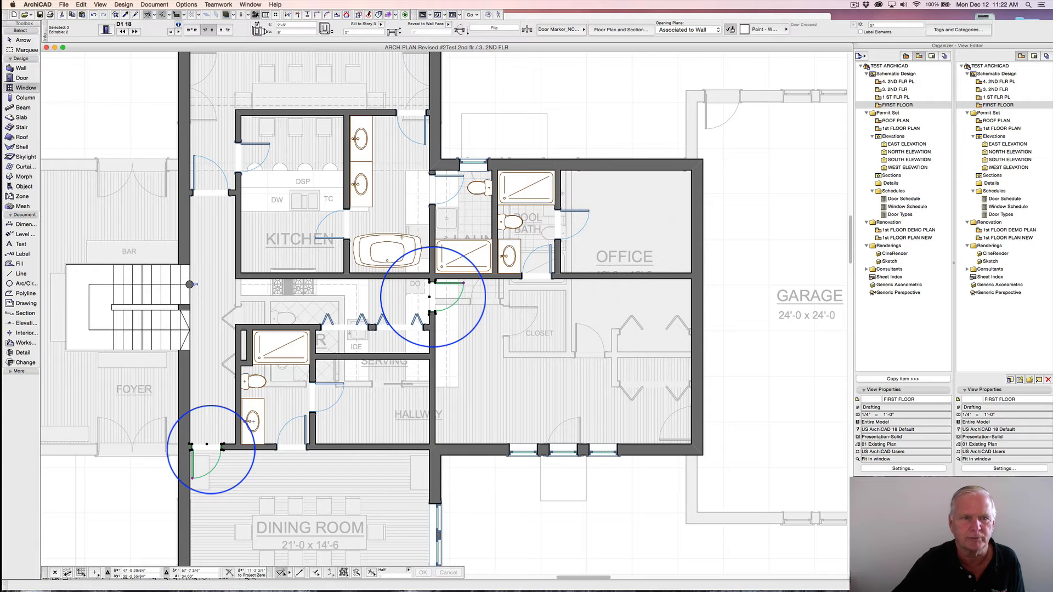
{"action": "left_click", "coordinate": [296, 25]}
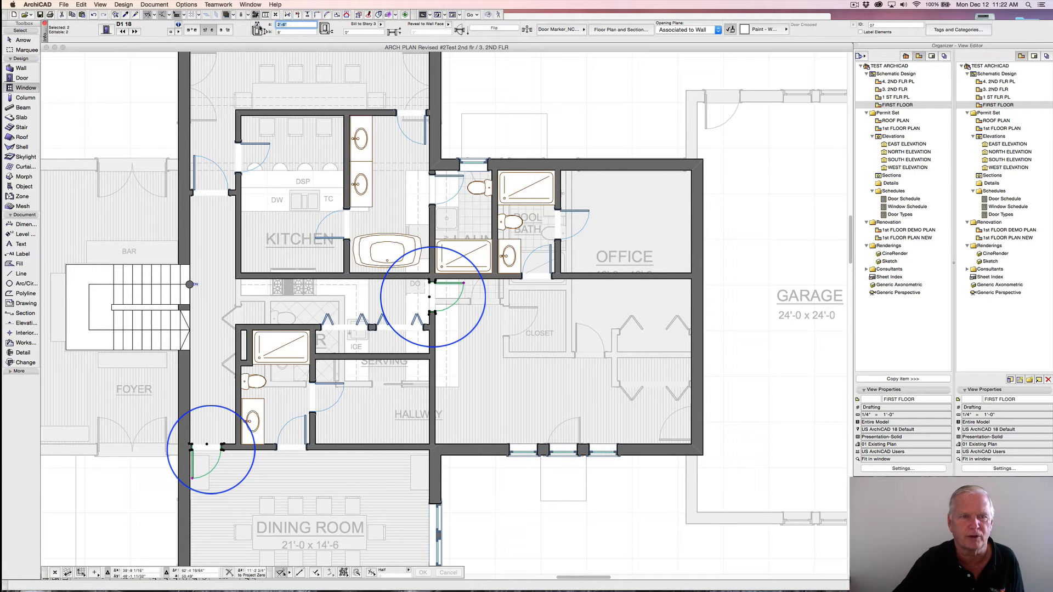
{"action": "type", "text": "3"}
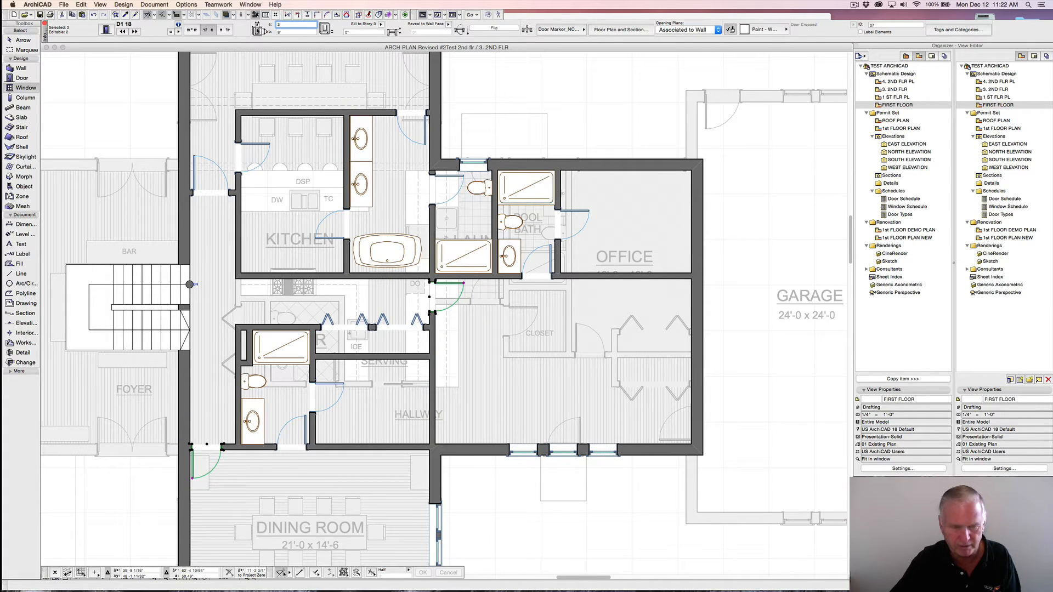
{"action": "key", "text": "Return"}
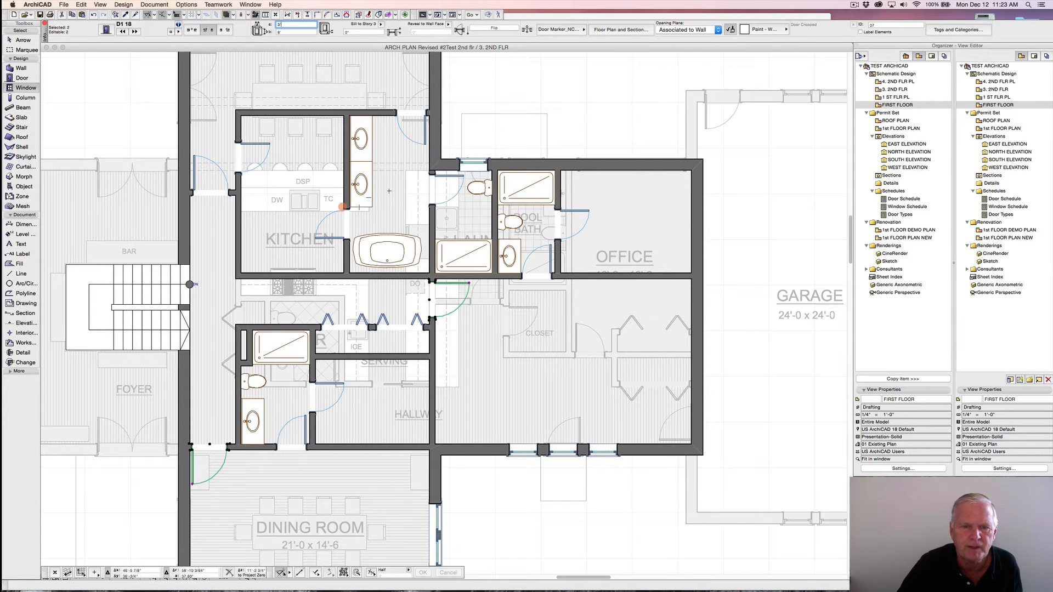
{"action": "middle_click_drag", "start_coordinate": [389, 191], "coordinate": [417, 446]}
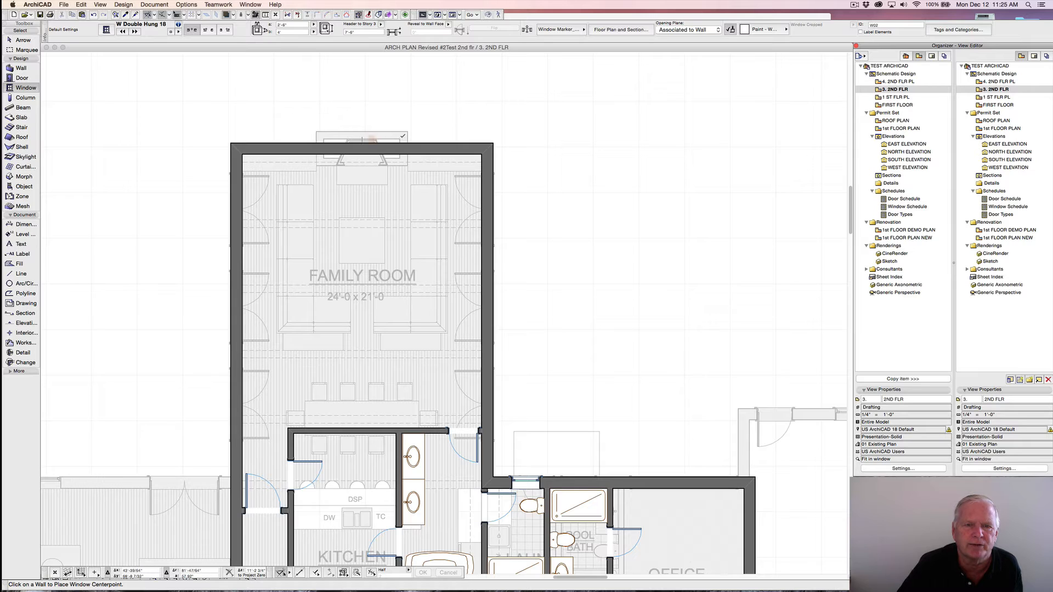
{"action": "key", "text": "shift"}
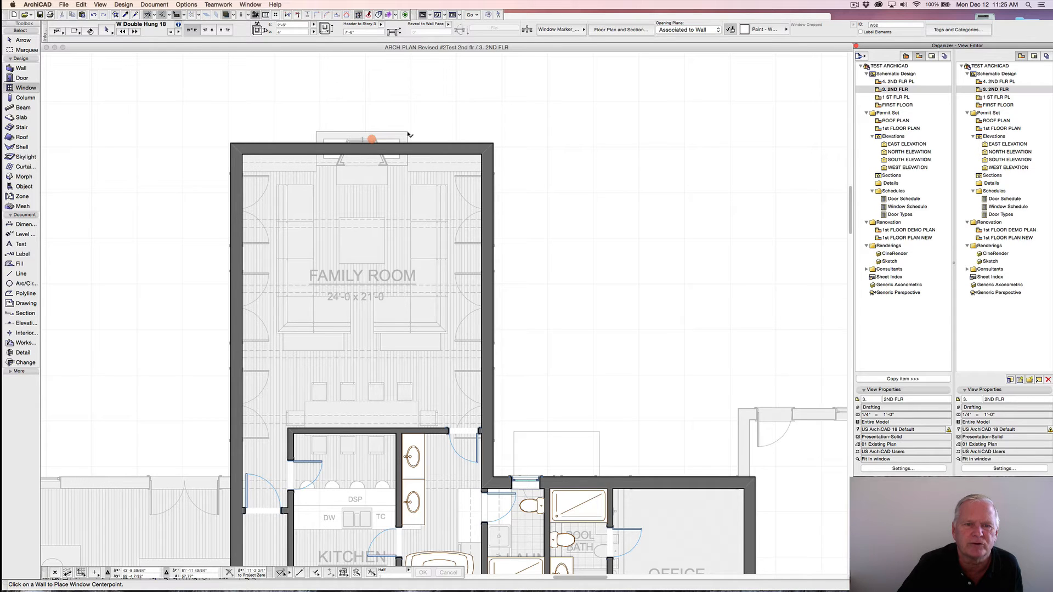
{"action": "left_click", "coordinate": [408, 132], "text": "shift"}
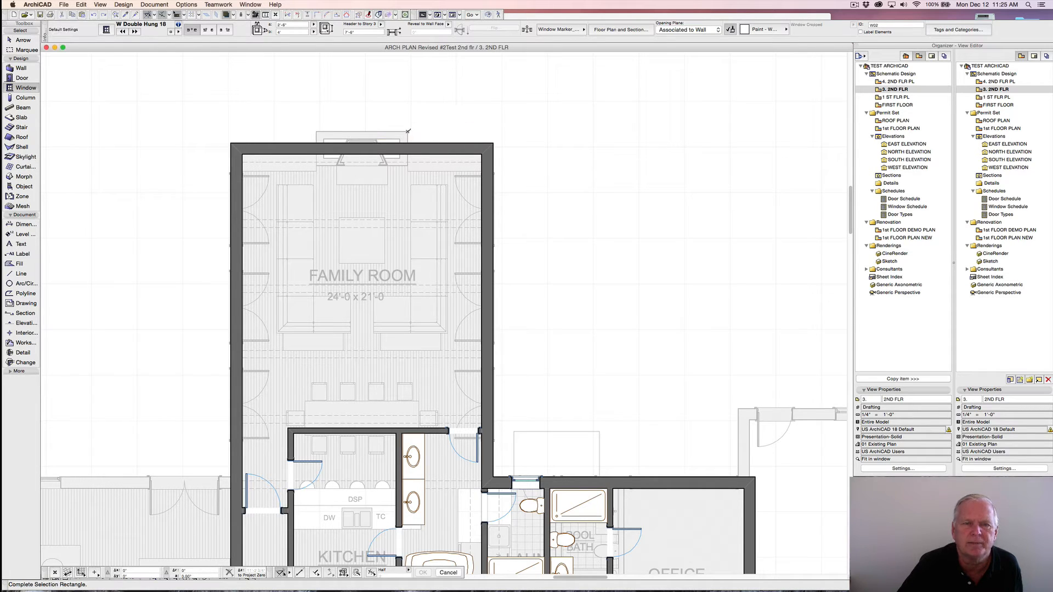
{"action": "key", "text": "Escape"}
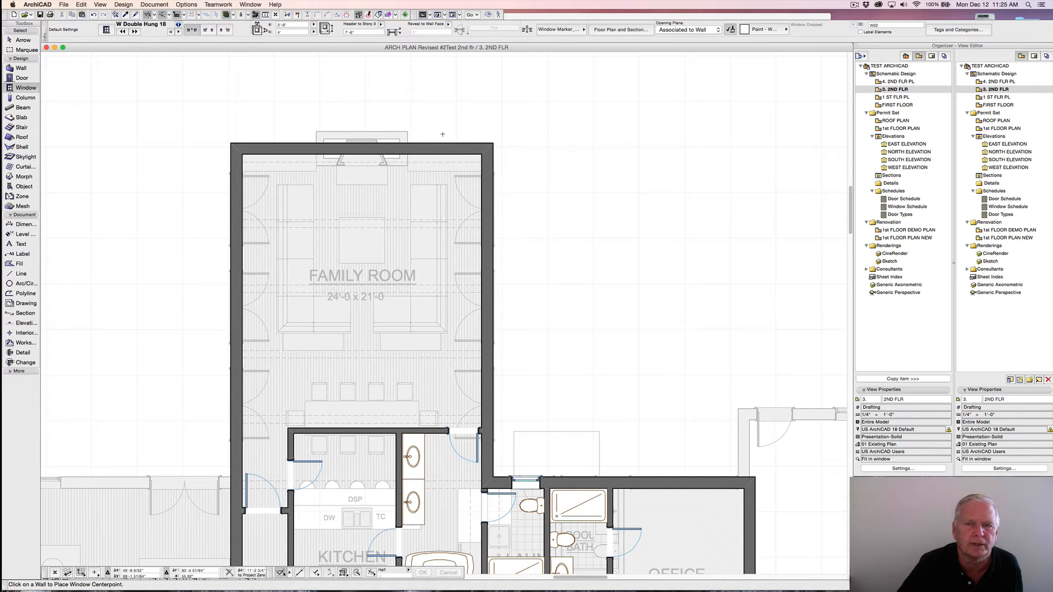
- In the FIRST FLOOR view, set the four walls enclosing the family room fireplace to show on All Relevant Stories
{"action": "double_click", "coordinate": [896, 105]}
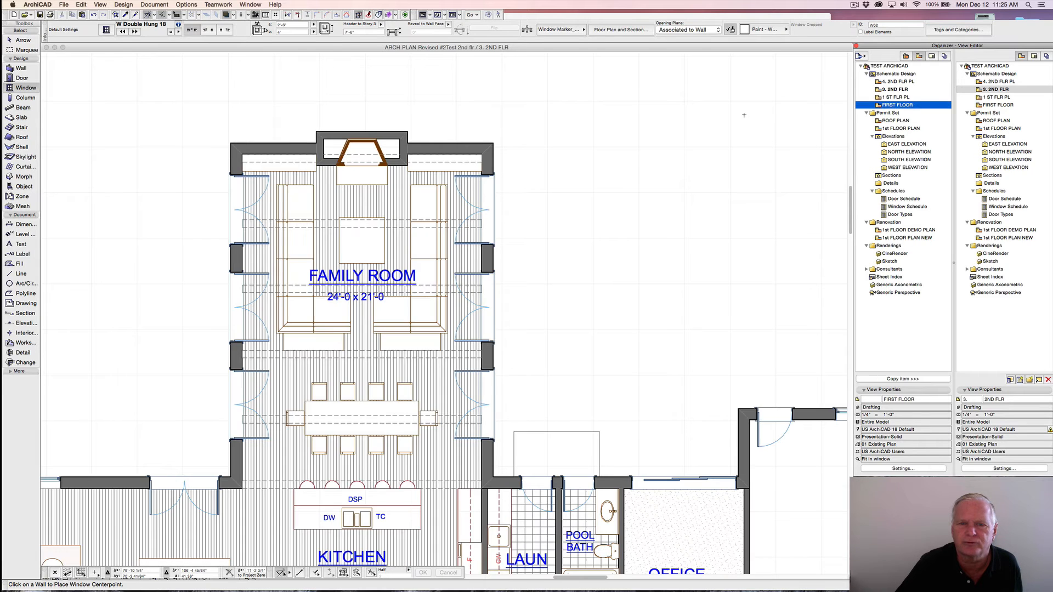
{"action": "left_click", "coordinate": [402, 133], "text": "shift"}
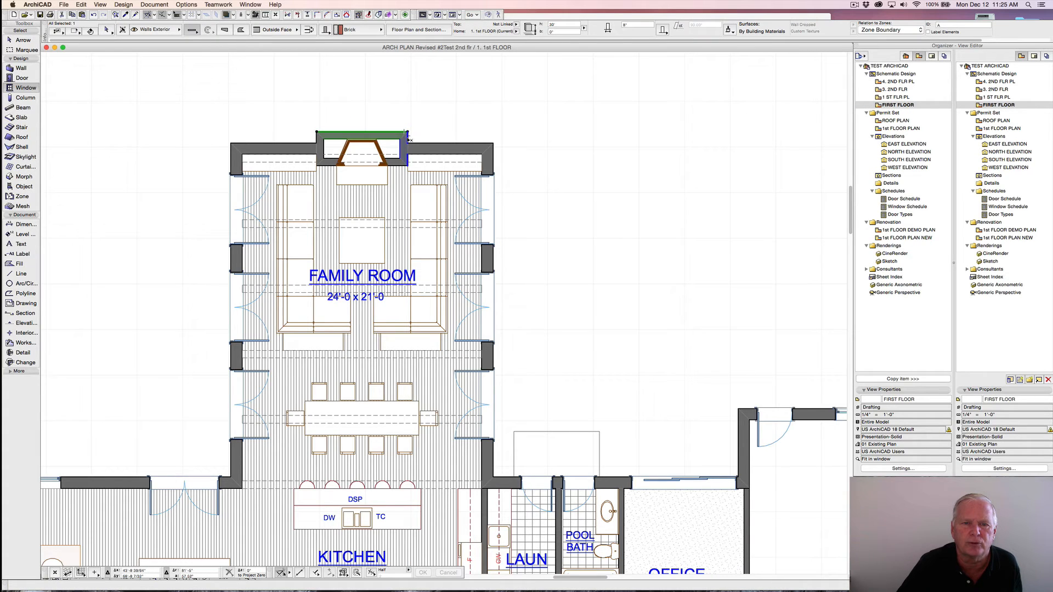
{"action": "left_click", "coordinate": [401, 154], "text": "shift"}
{"action": "left_click", "coordinate": [393, 164], "text": "shift"}
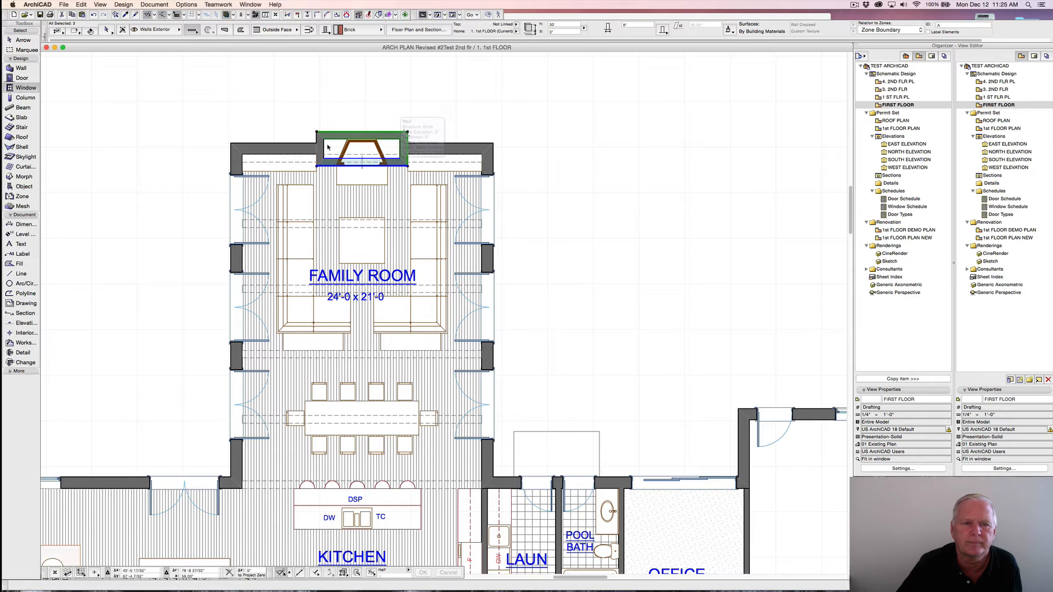
{"action": "left_click", "coordinate": [319, 143], "text": "shift"}
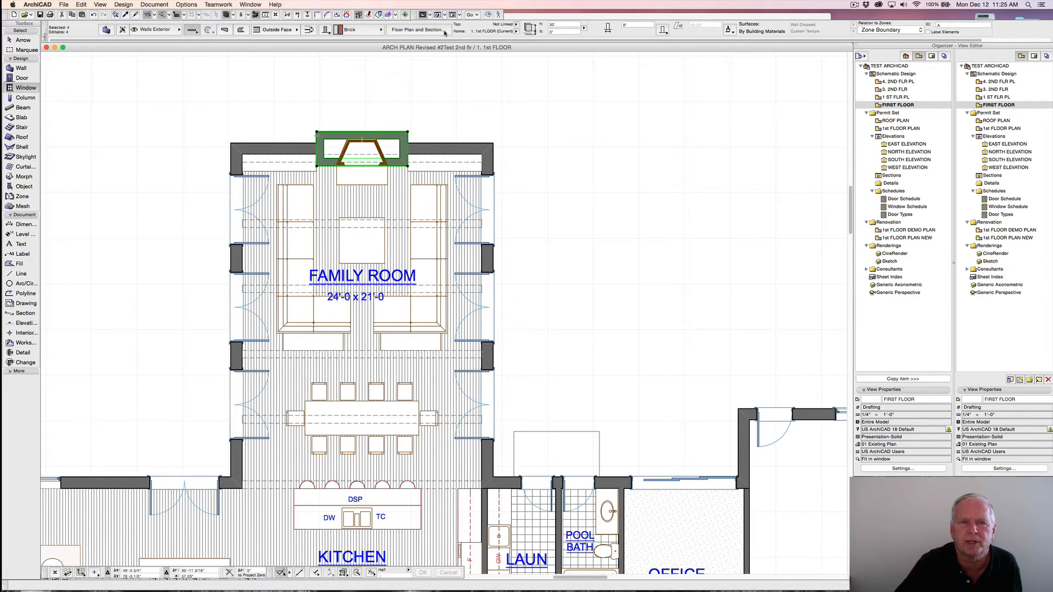
{"action": "left_click", "coordinate": [417, 31]}
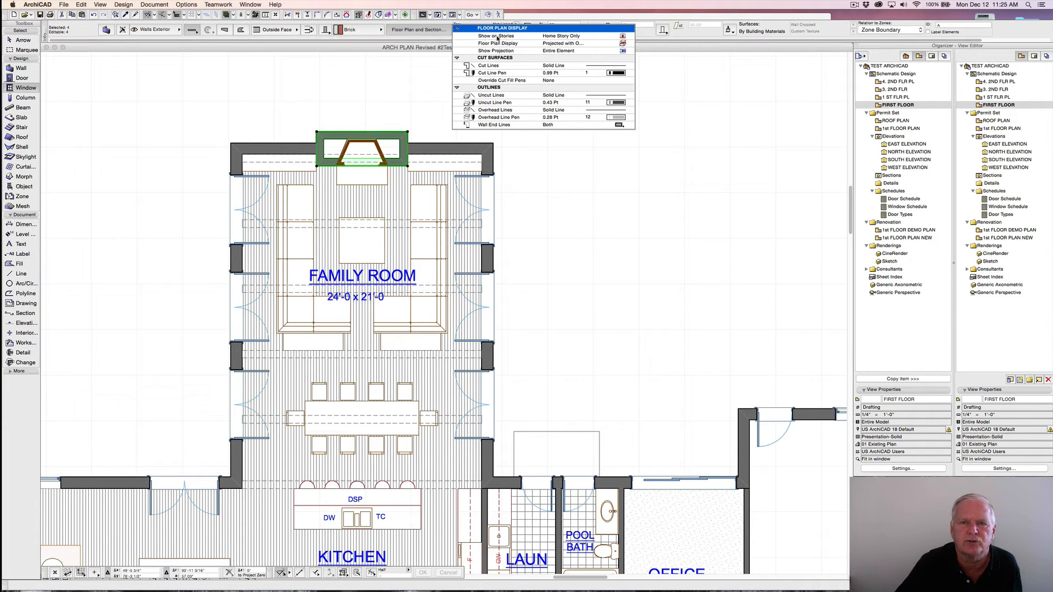
{"action": "left_click", "coordinate": [622, 36]}
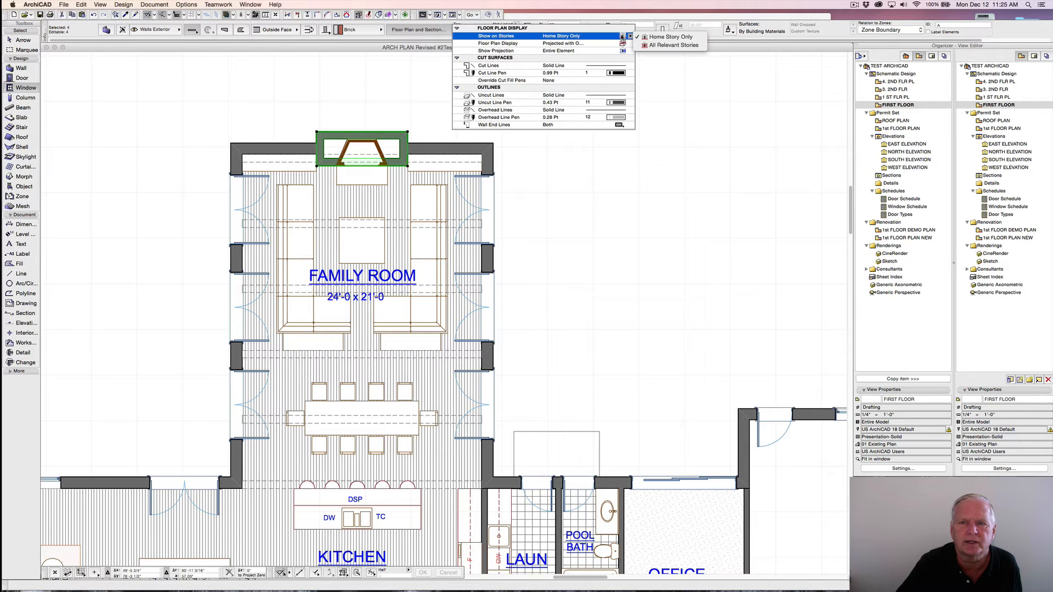
{"action": "left_click", "coordinate": [659, 46]}
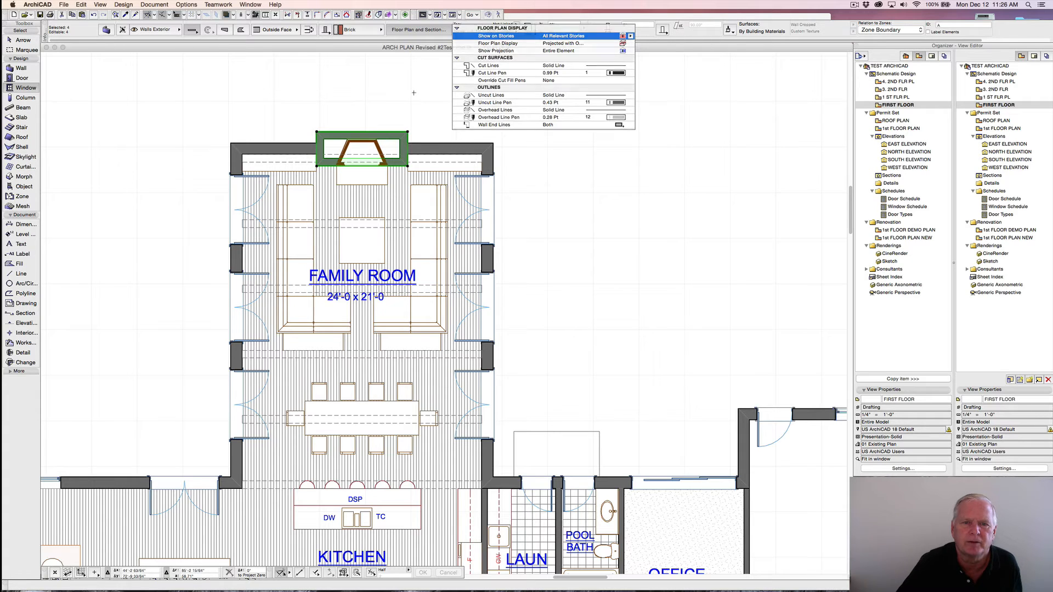
{"action": "key", "text": "Escape"}
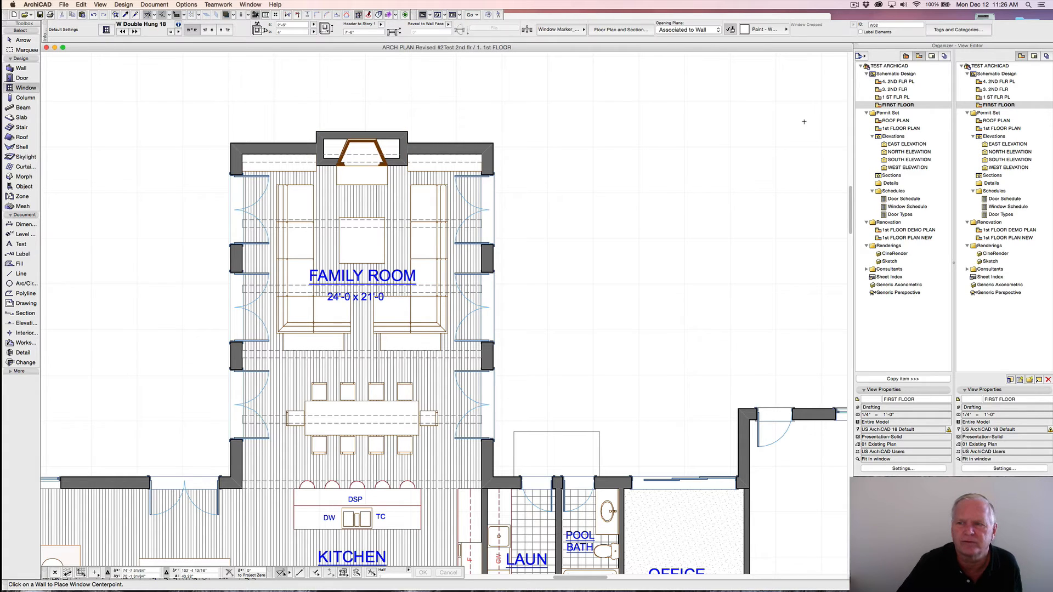
- In the 2ND FLR view, copy the settings of the first-floor trace fireplace and place one inside the chimney enclosure above the family room
{"action": "double_click", "coordinate": [894, 89]}
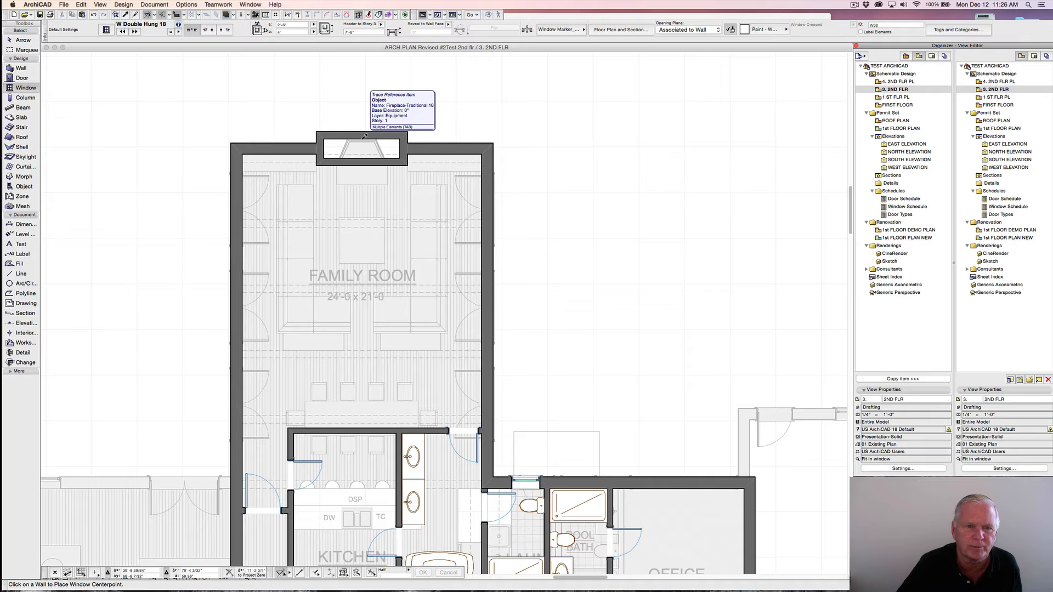
{"action": "left_click", "coordinate": [363, 138], "text": "alt"}
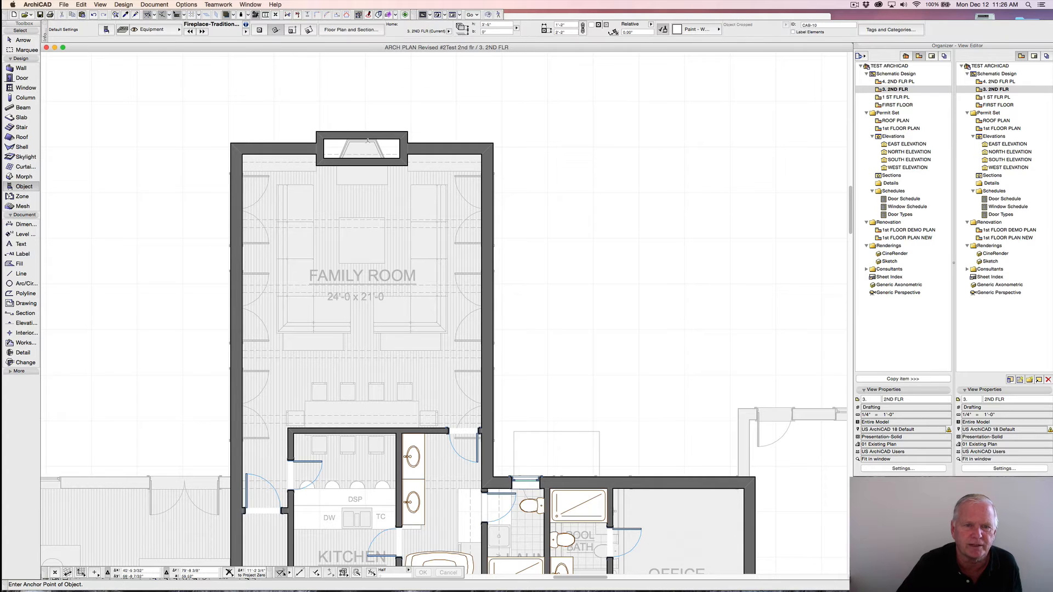
{"action": "left_click", "coordinate": [363, 139]}
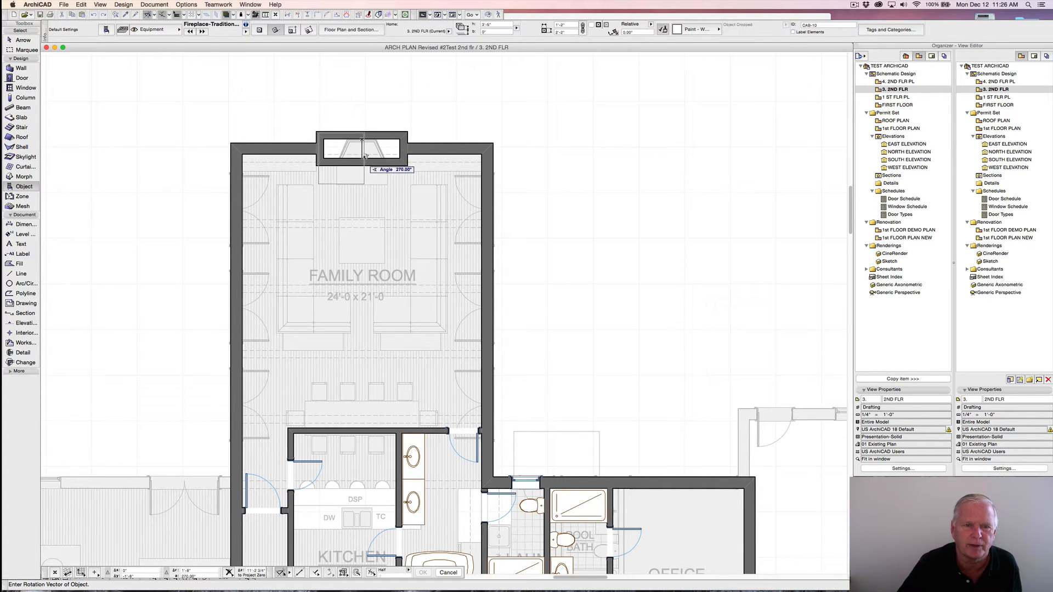
{"action": "left_click", "coordinate": [401, 135]}
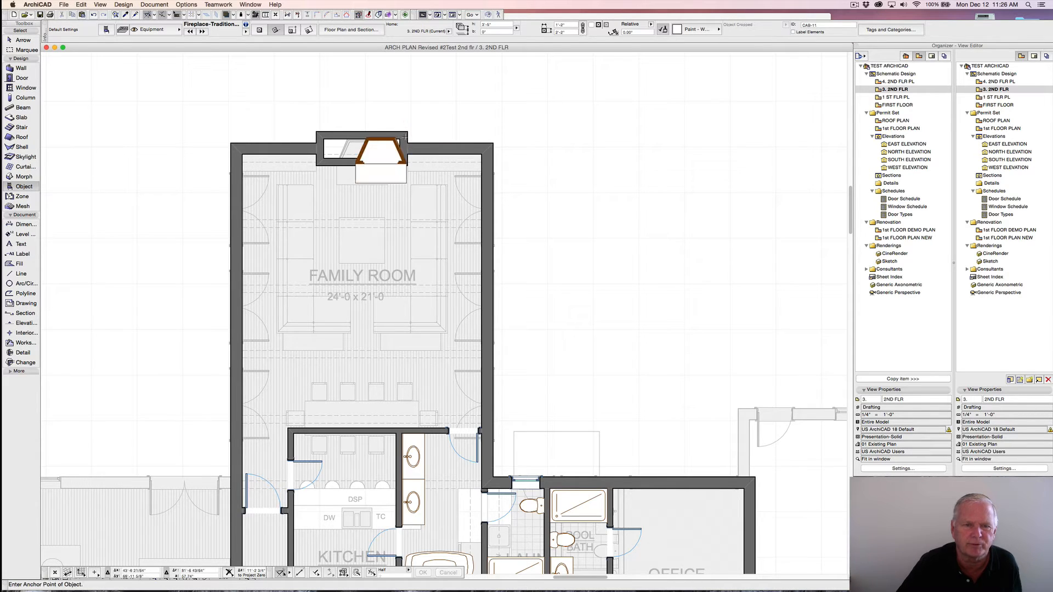
- Move the fireplace by its back midpoint onto the matching midpoint of the traced first-floor fireplace, centring it in the chimney enclosure
{"action": "scroll", "coordinate": [381, 139], "scroll_direction": "up", "scroll_amount": 6}
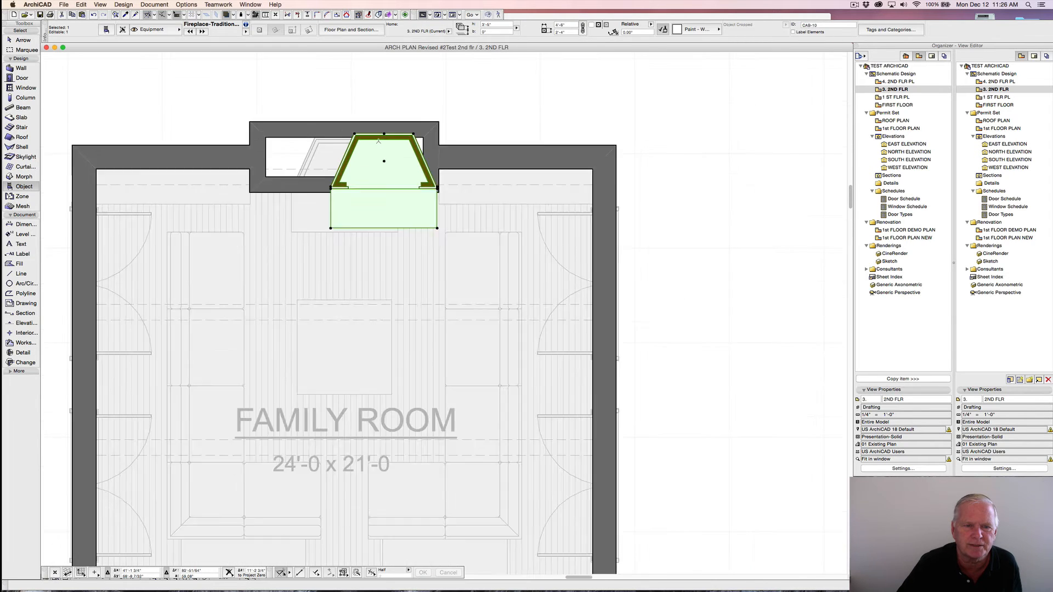
{"action": "key", "text": "super+d"}
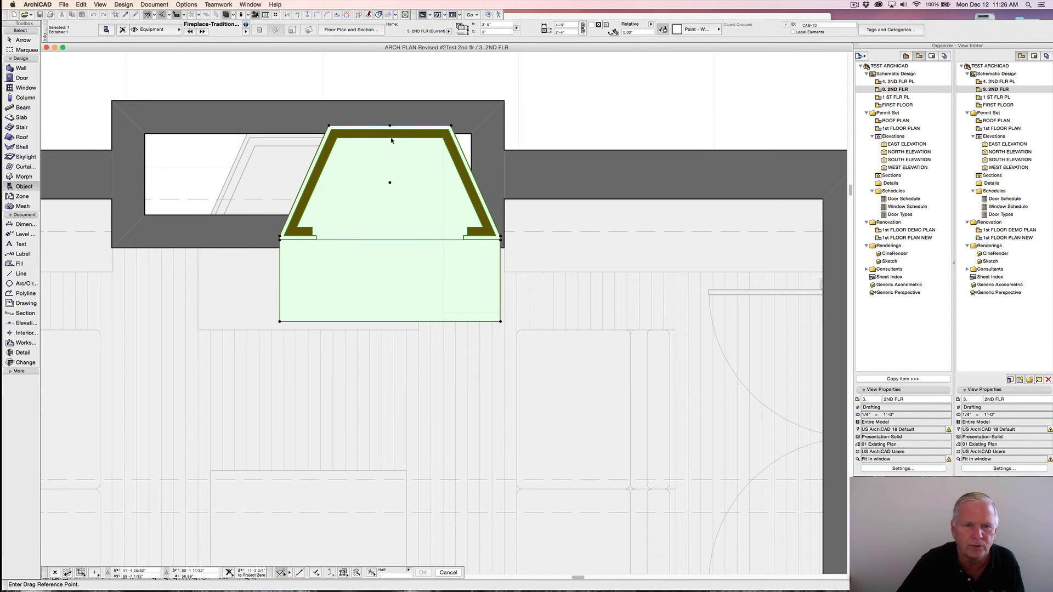
{"action": "left_click", "coordinate": [391, 127]}
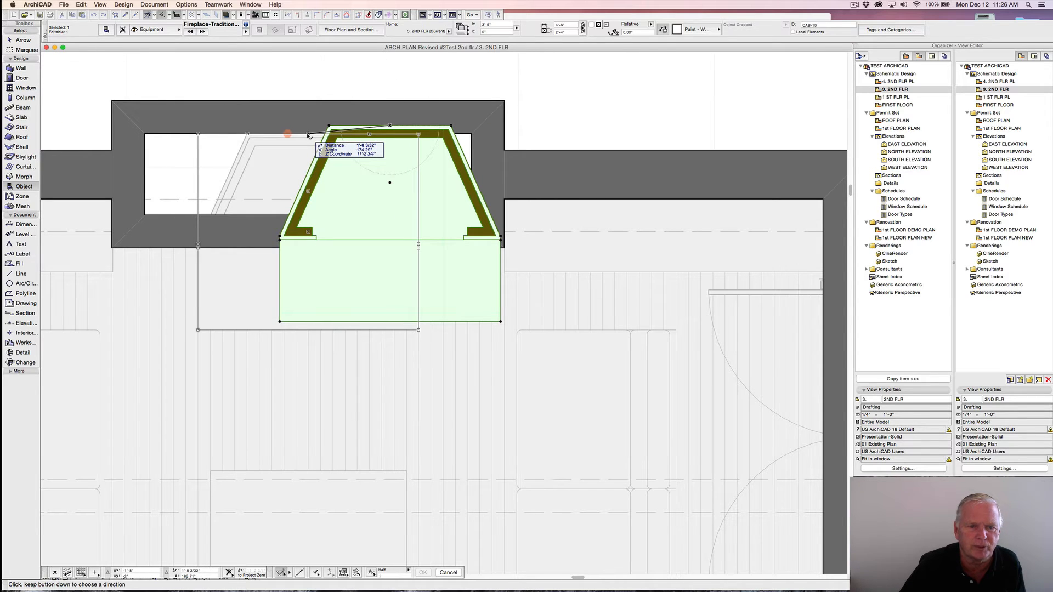
{"action": "left_click", "coordinate": [309, 135]}
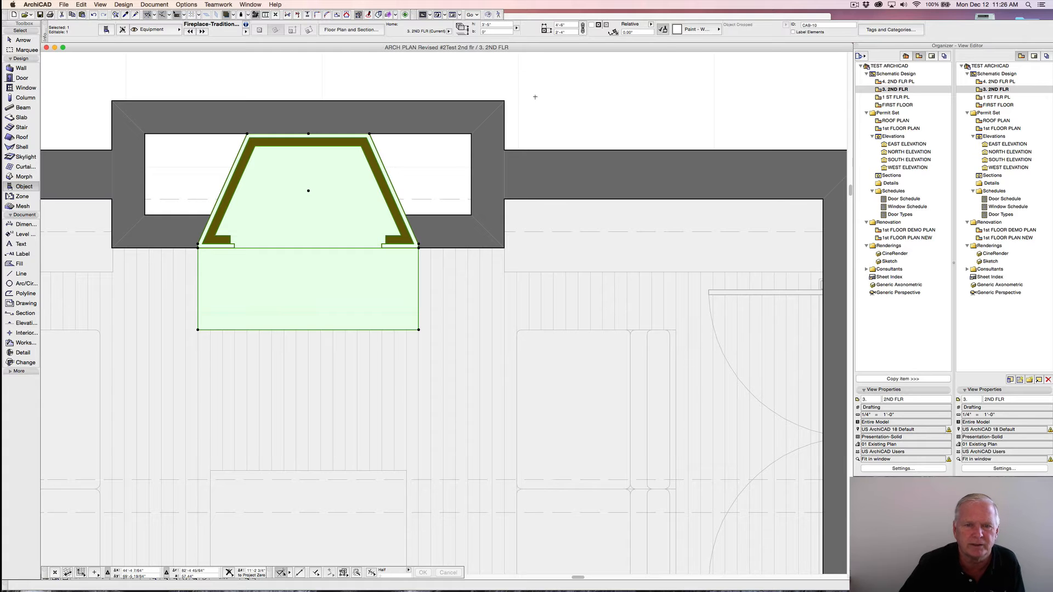
{"action": "key", "text": "Escape"}
{"action": "scroll", "coordinate": [537, 97], "scroll_direction": "down", "scroll_amount": 3}
{"action": "scroll", "coordinate": [534, 97], "scroll_direction": "down", "scroll_amount": 2}
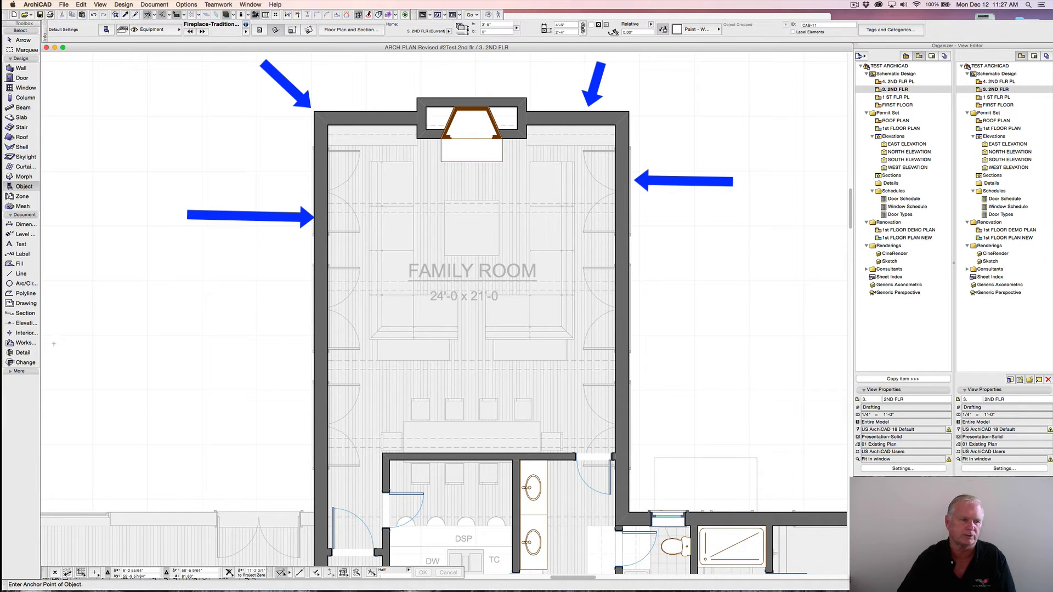
- Set the default wall closure of the W Fixed 18 corner window to Brick Veneer
{"action": "left_click", "coordinate": [13, 372]}
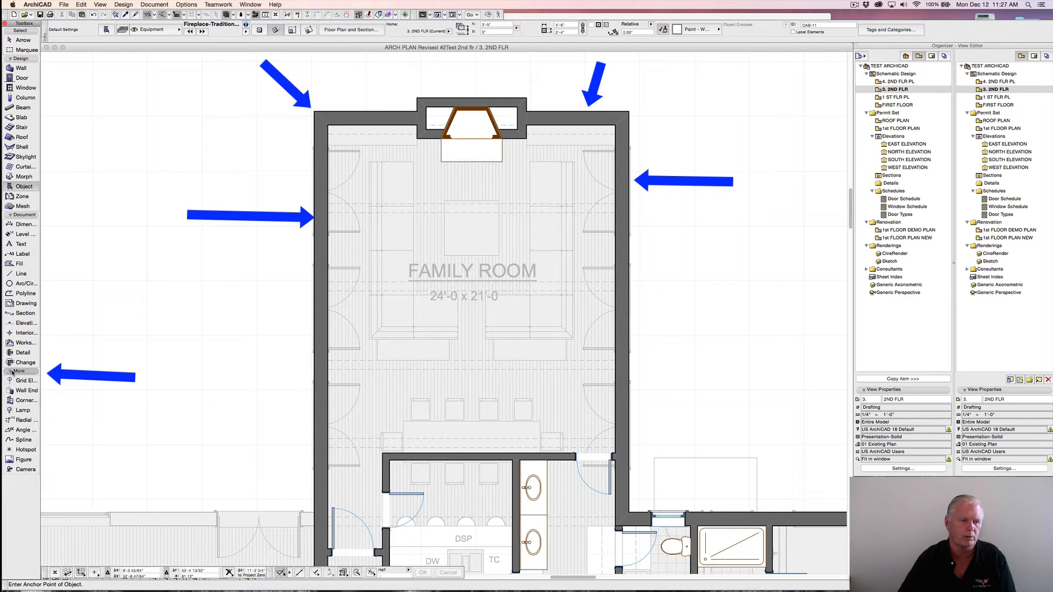
{"action": "left_click", "coordinate": [22, 401]}
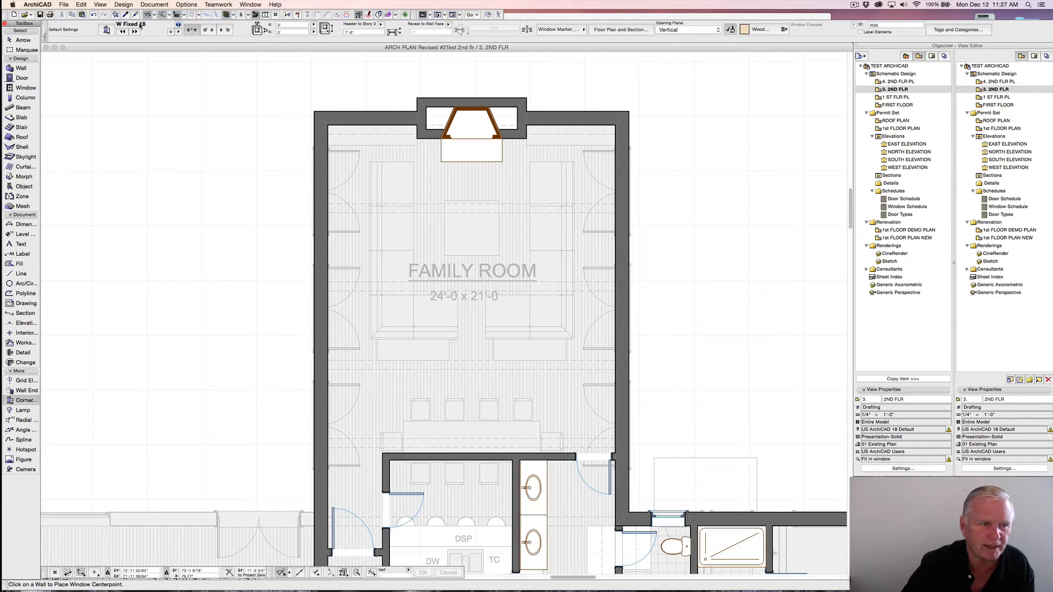
{"action": "left_click", "coordinate": [107, 30]}
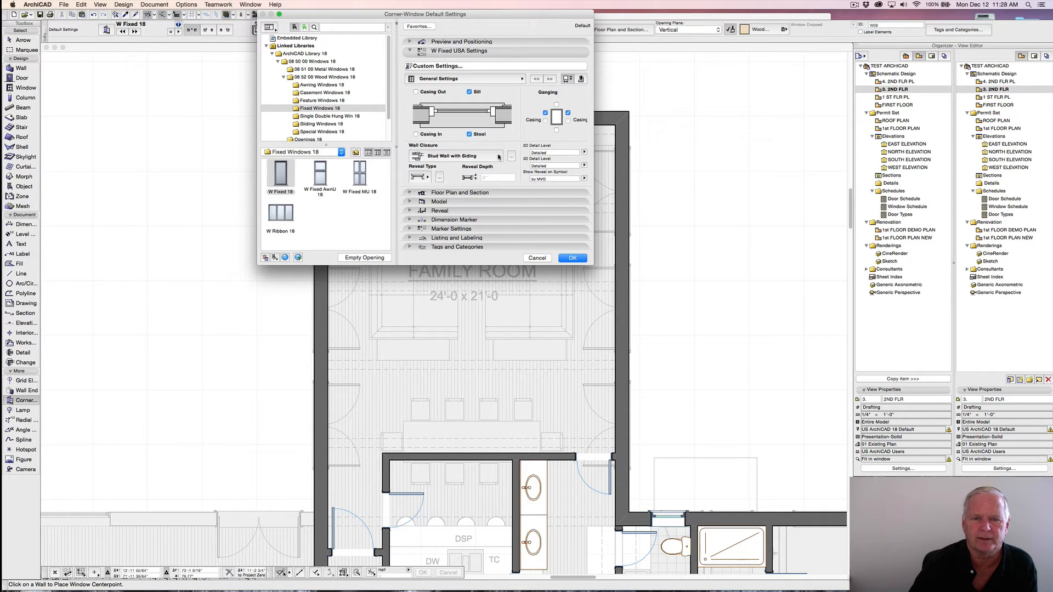
{"action": "left_click", "coordinate": [498, 157]}
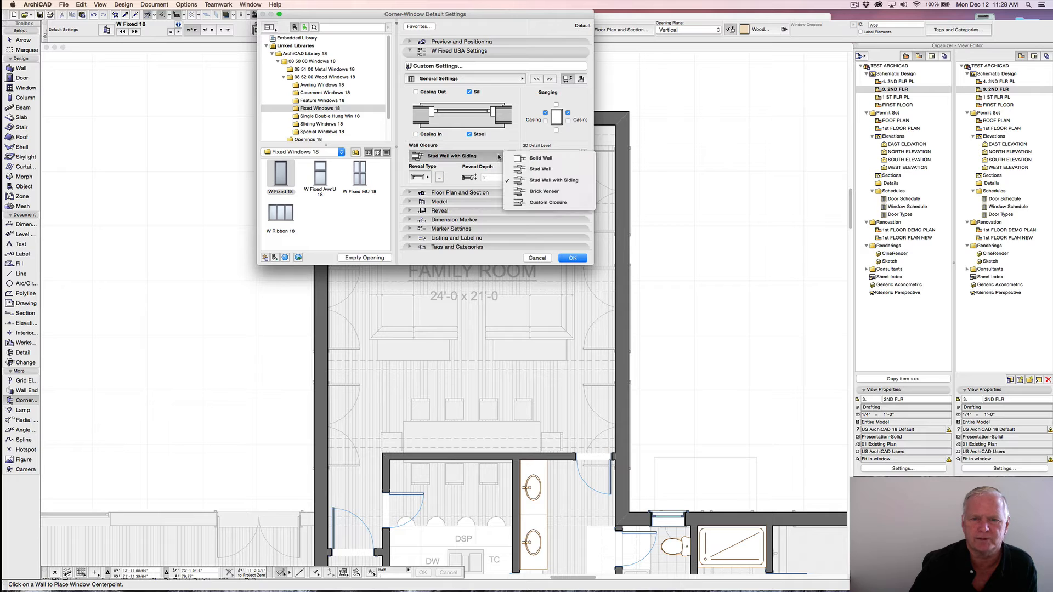
{"action": "left_click", "coordinate": [546, 192]}
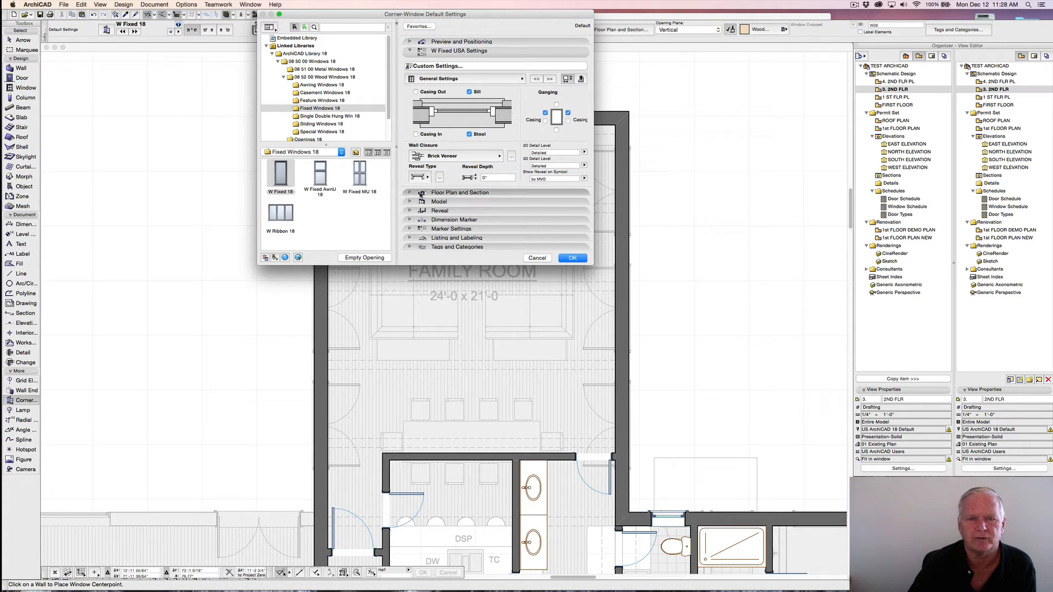
{"action": "left_click", "coordinate": [573, 258]}
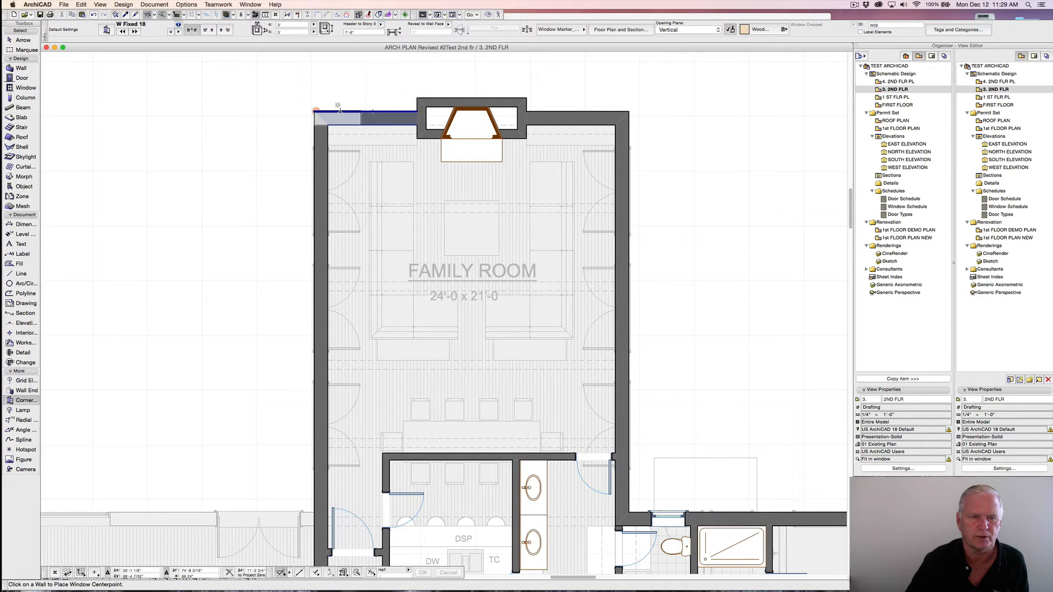
- Place the W Fixed 18 corner window at the northwest exterior corner above the family room
{"action": "left_click", "coordinate": [336, 109]}
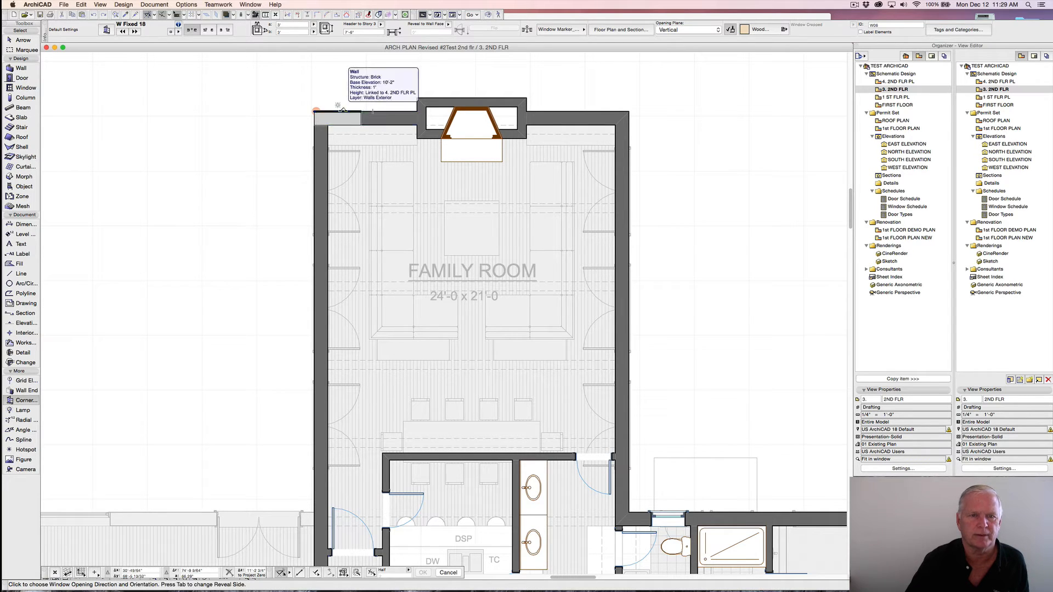
{"action": "left_click", "coordinate": [334, 82]}
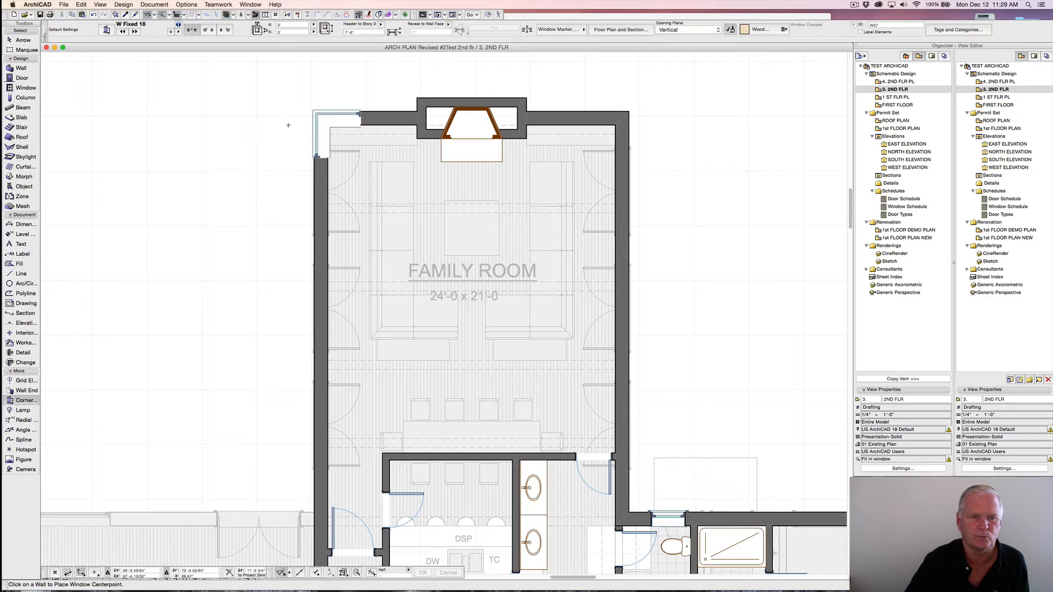
{"action": "left_click", "coordinate": [315, 113]}
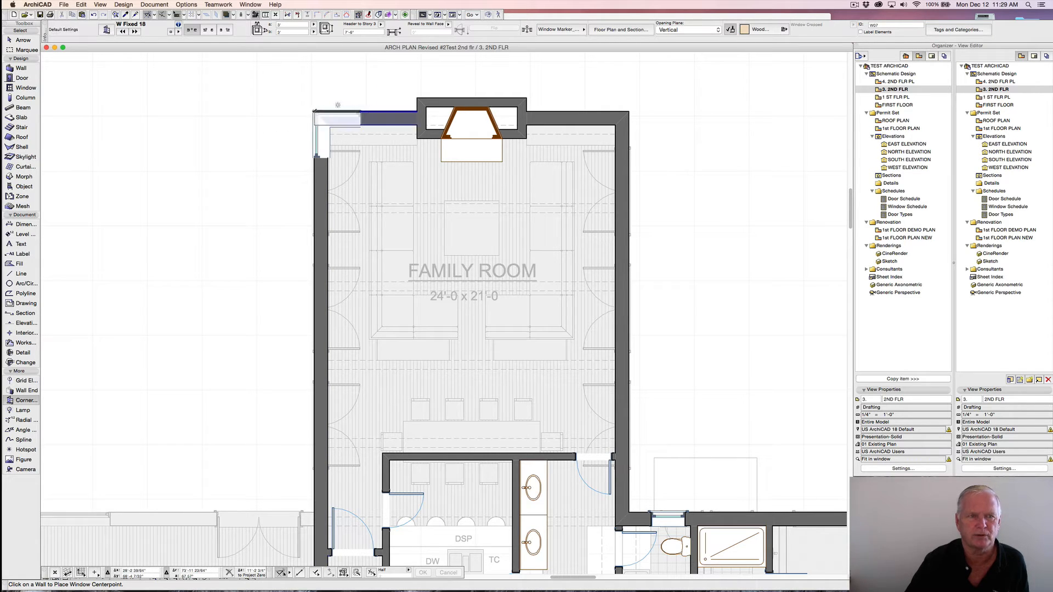
- Examine the corner window's sash, sill and stool, sunshade and custom corner settings, including the available corner connection types
{"action": "left_click", "coordinate": [107, 29]}
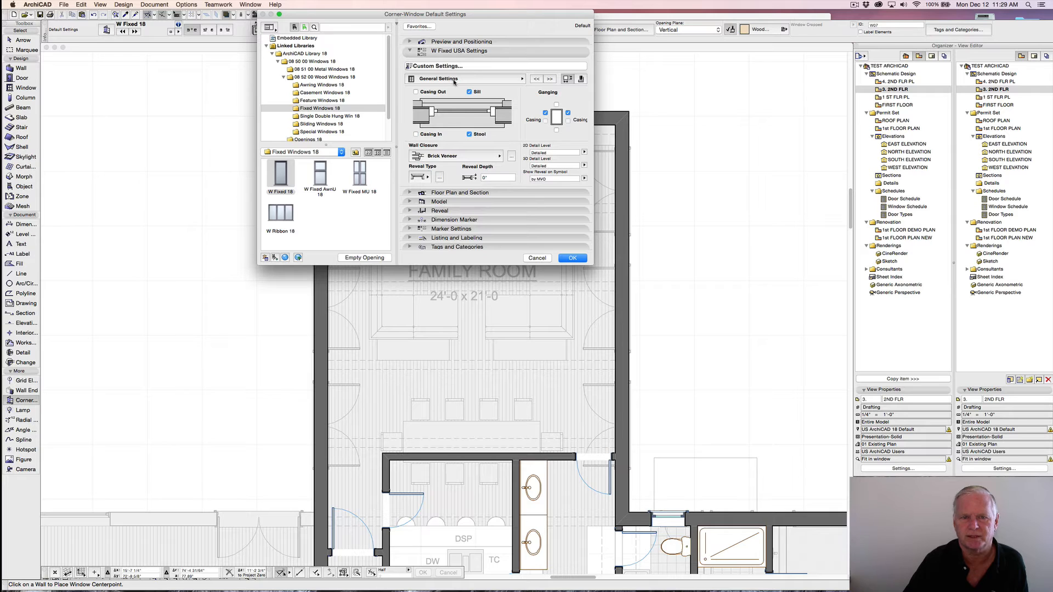
{"action": "left_click", "coordinate": [521, 80]}
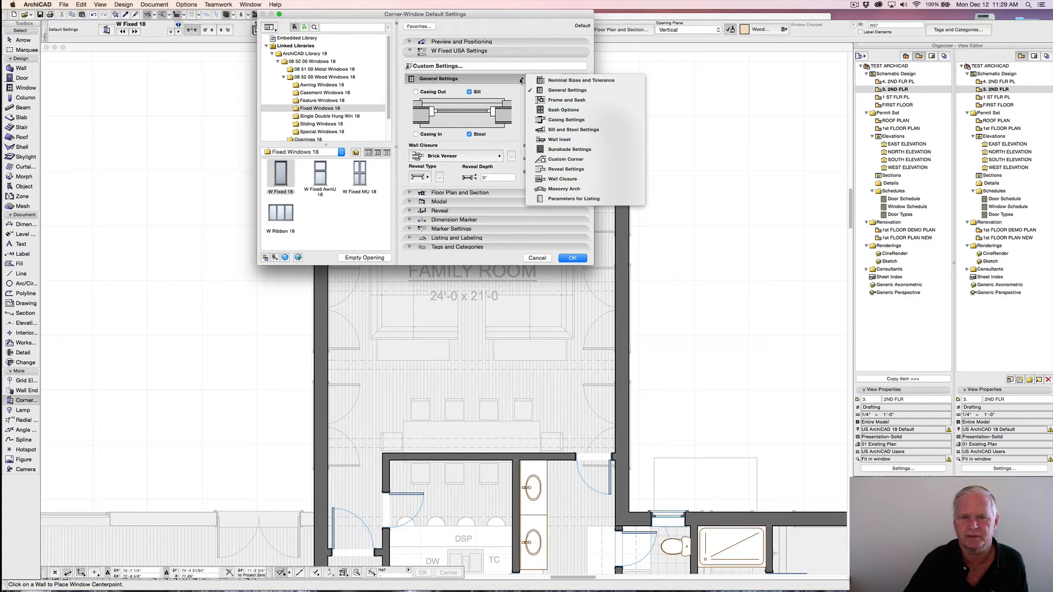
{"action": "left_click", "coordinate": [565, 111]}
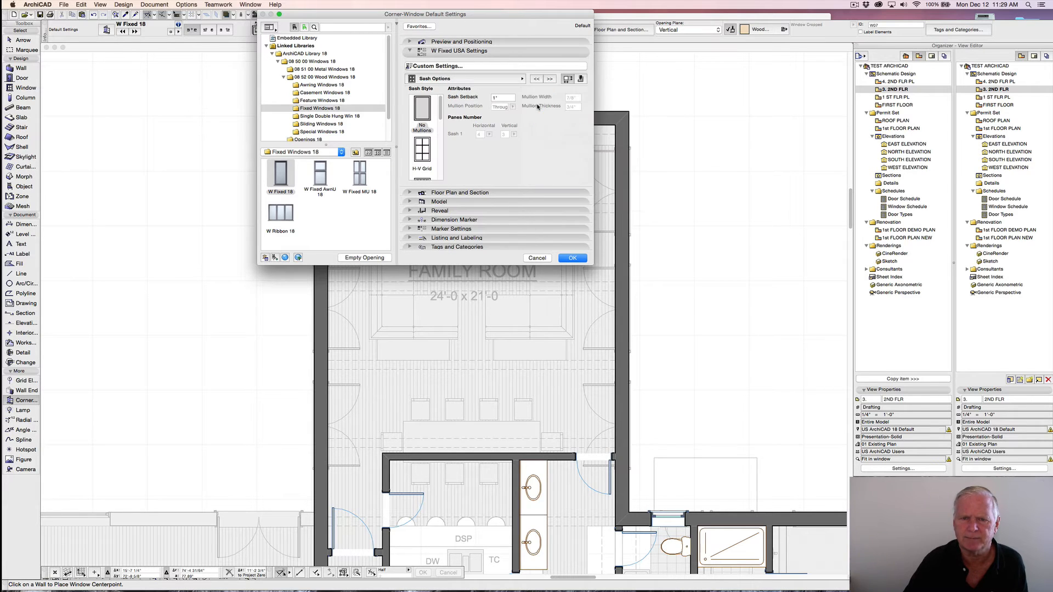
{"action": "left_click", "coordinate": [550, 79]}
{"action": "left_click", "coordinate": [550, 79]}
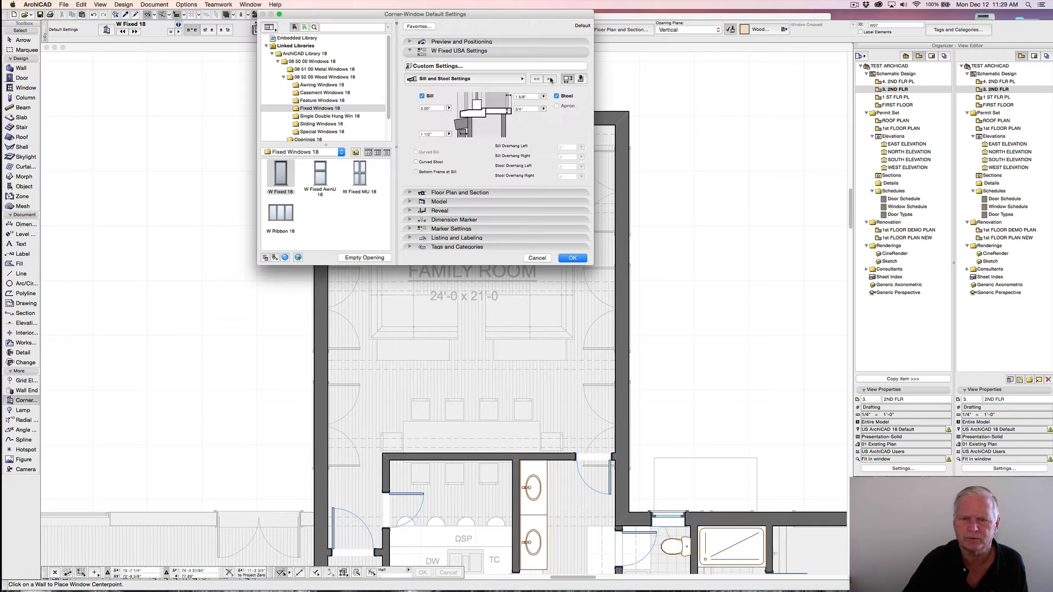
{"action": "left_click", "coordinate": [550, 79]}
{"action": "left_click", "coordinate": [550, 79]}
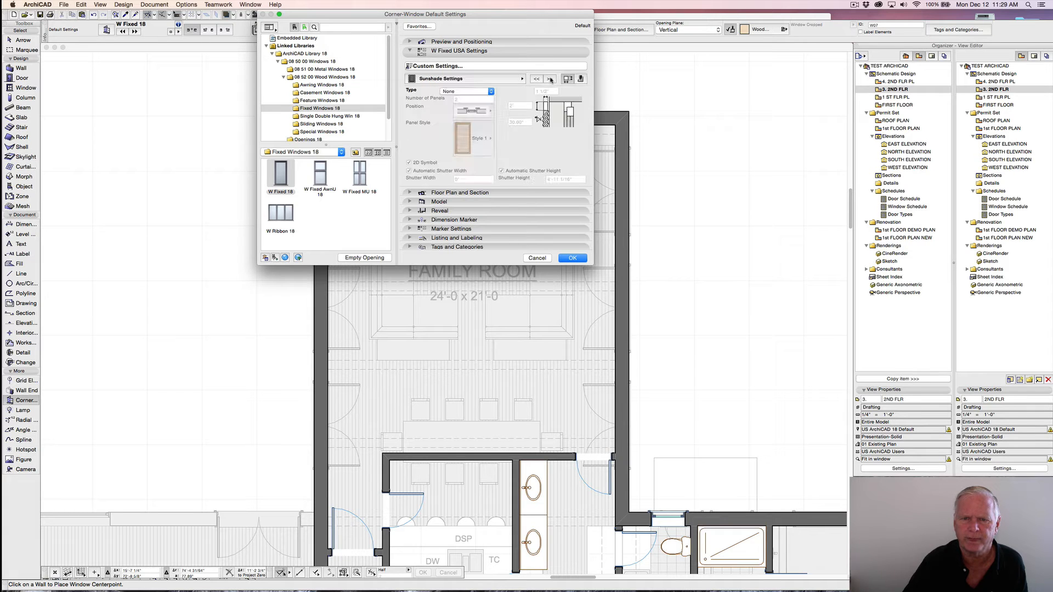
{"action": "left_click", "coordinate": [551, 79]}
{"action": "left_click", "coordinate": [550, 79]}
{"action": "left_click", "coordinate": [537, 79]}
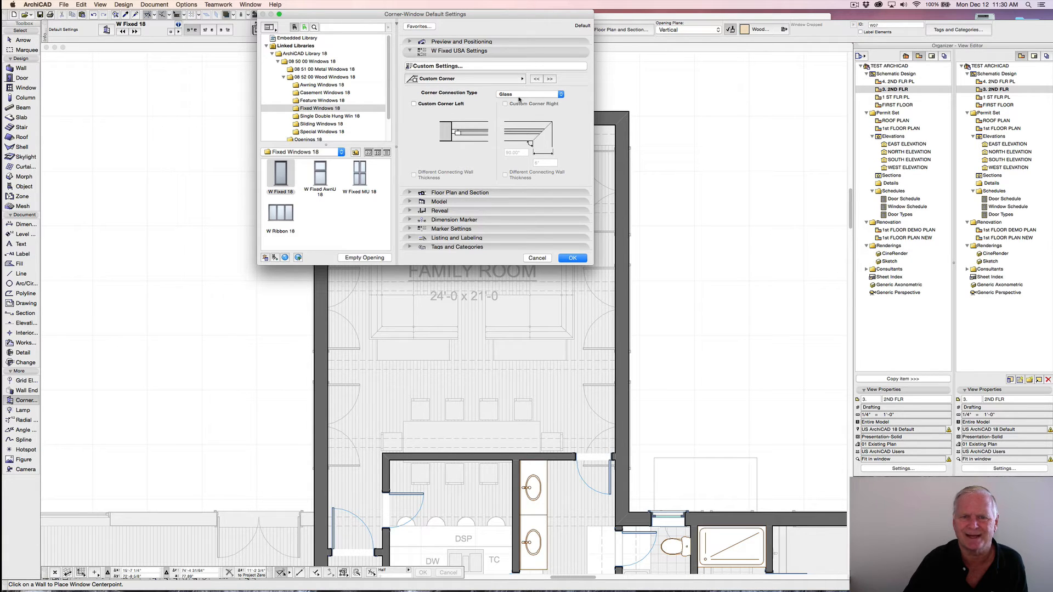
{"action": "left_click", "coordinate": [562, 94]}
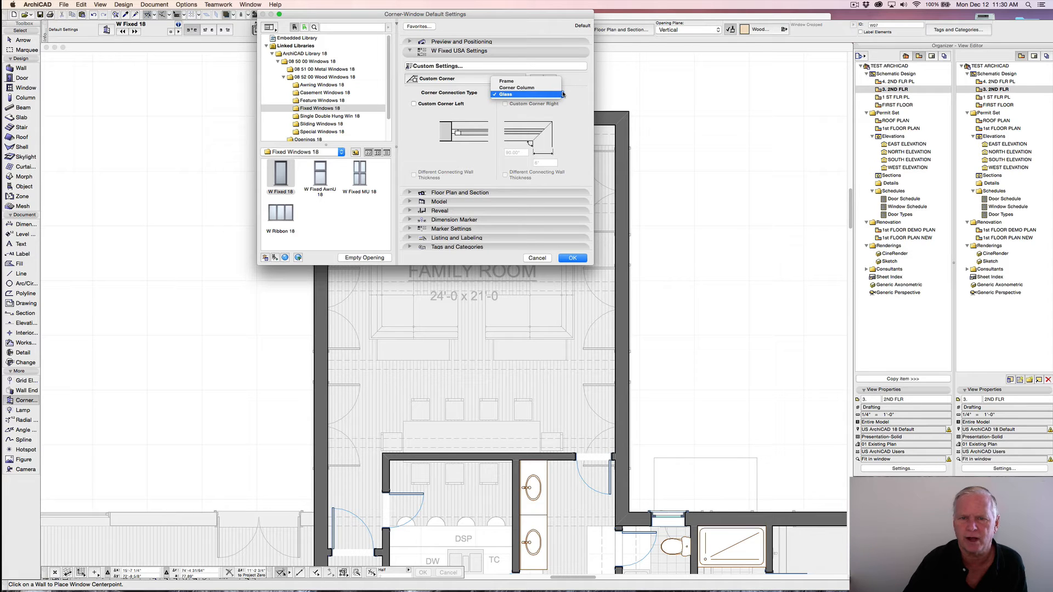
{"action": "left_click", "coordinate": [562, 94]}
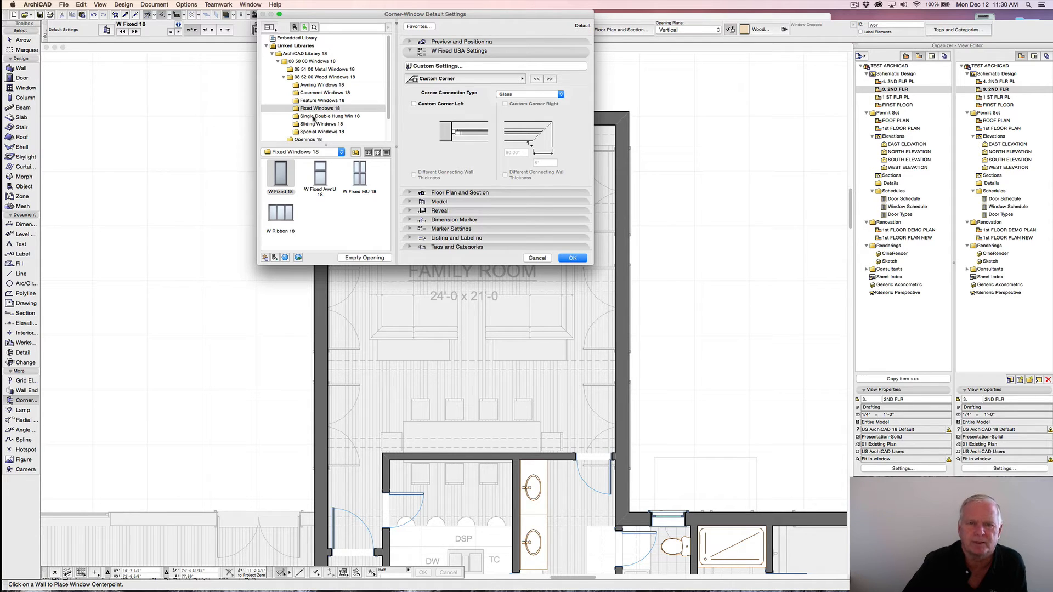
{"action": "left_click", "coordinate": [572, 258]}
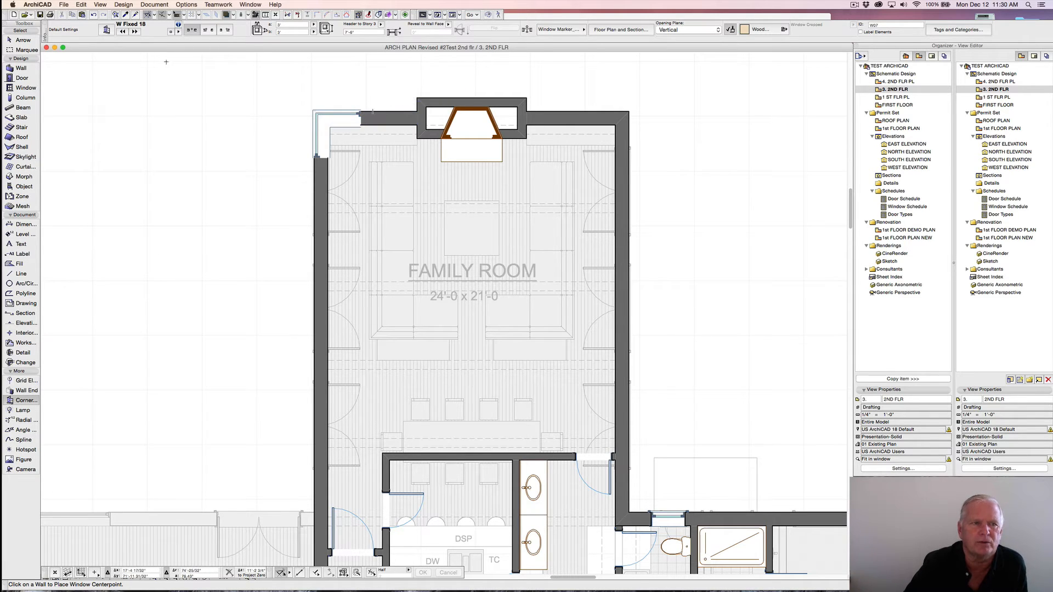
- Set the default corner window type to W1 Casement 18 from the Casement Windows 18 library folder
{"action": "left_click", "coordinate": [107, 30]}
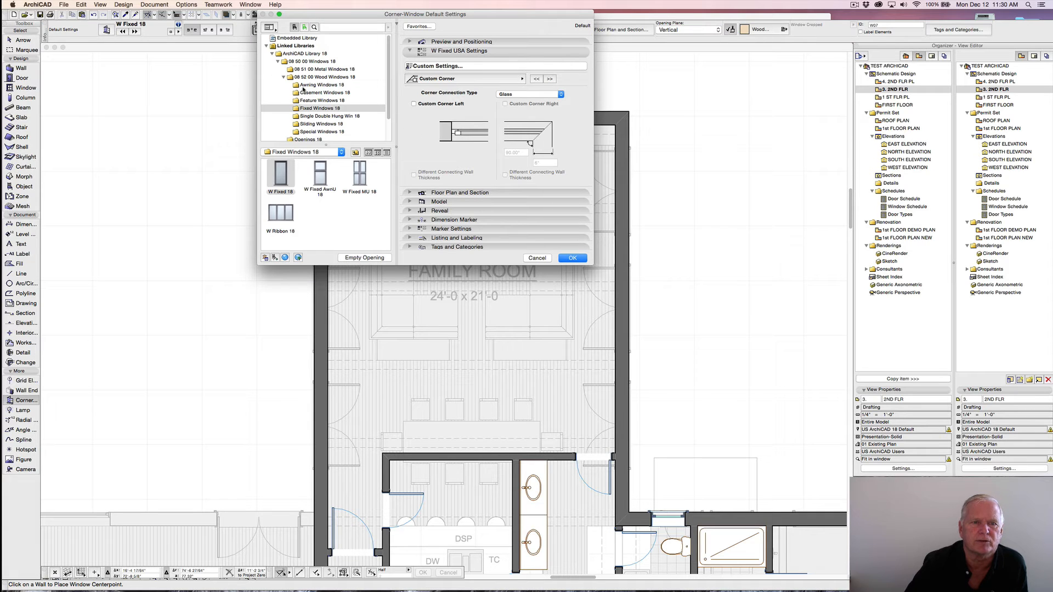
{"action": "left_click", "coordinate": [309, 92]}
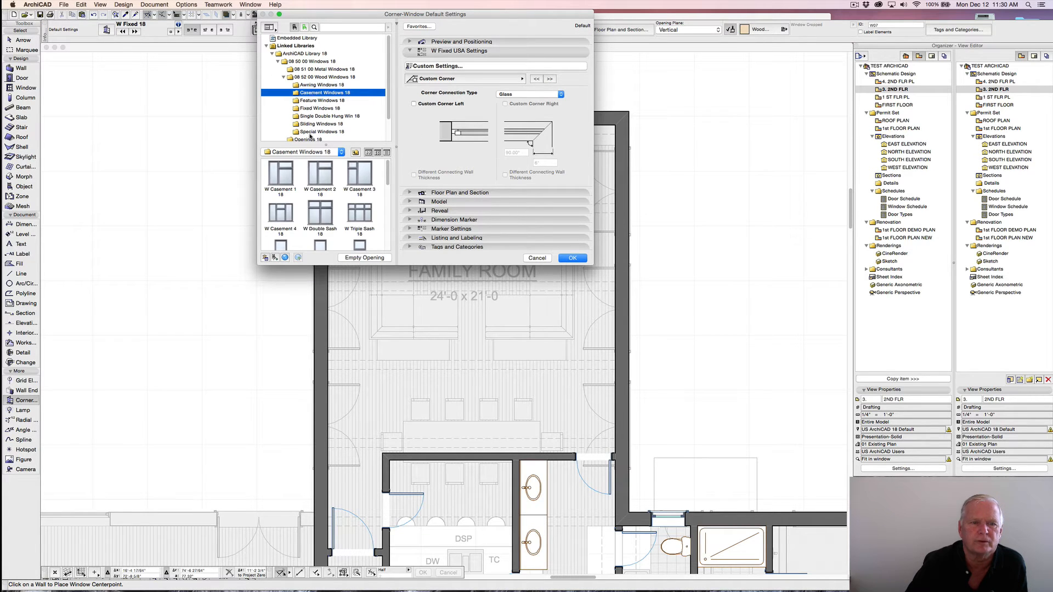
{"action": "scroll", "coordinate": [311, 137], "scroll_direction": "down", "scroll_amount": 1}
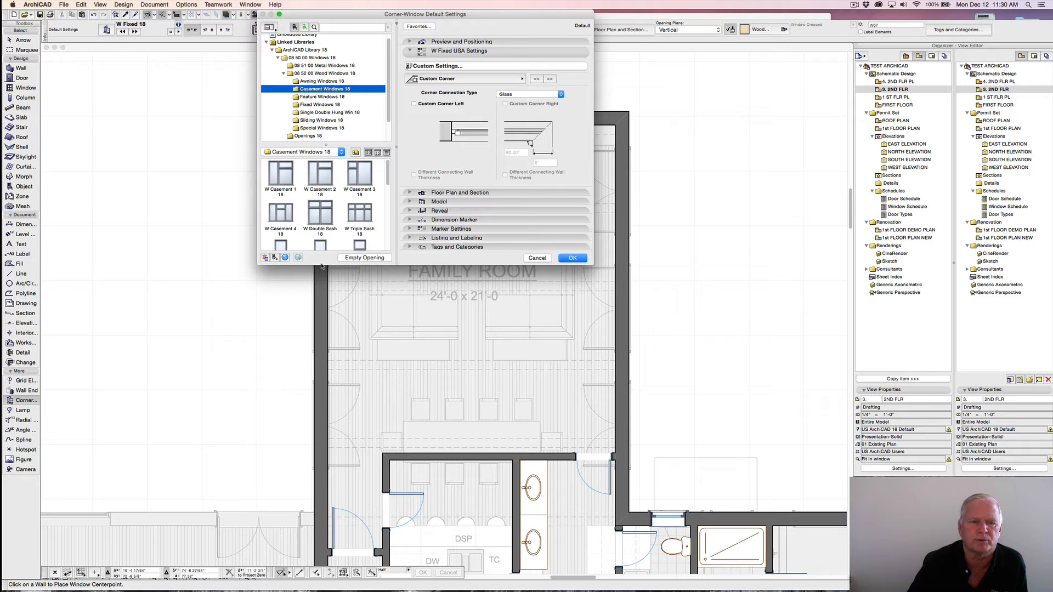
{"action": "left_click_drag", "start_coordinate": [322, 267], "coordinate": [322, 391]}
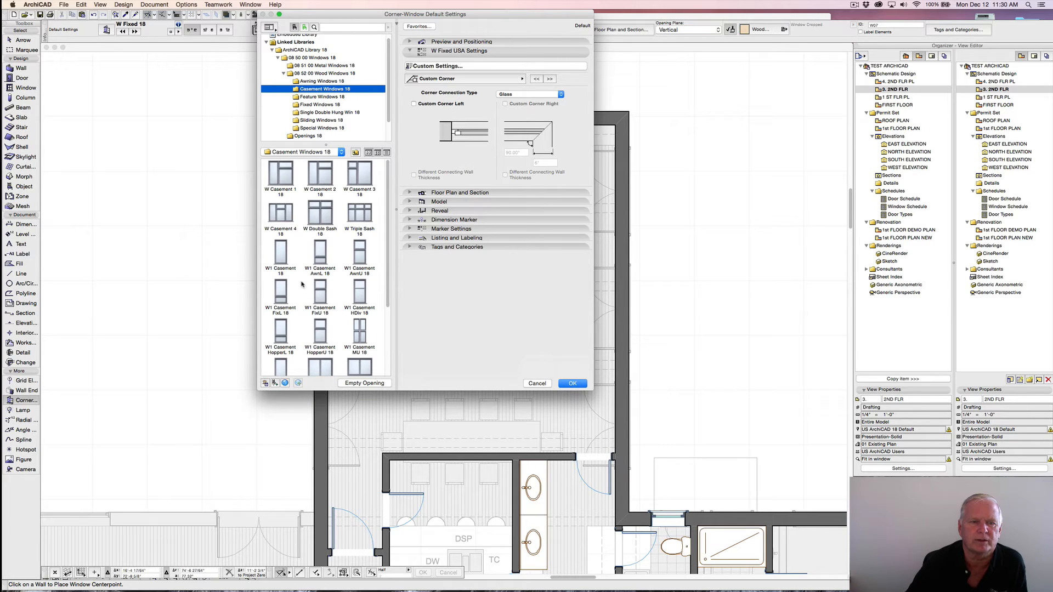
{"action": "left_click", "coordinate": [282, 253]}
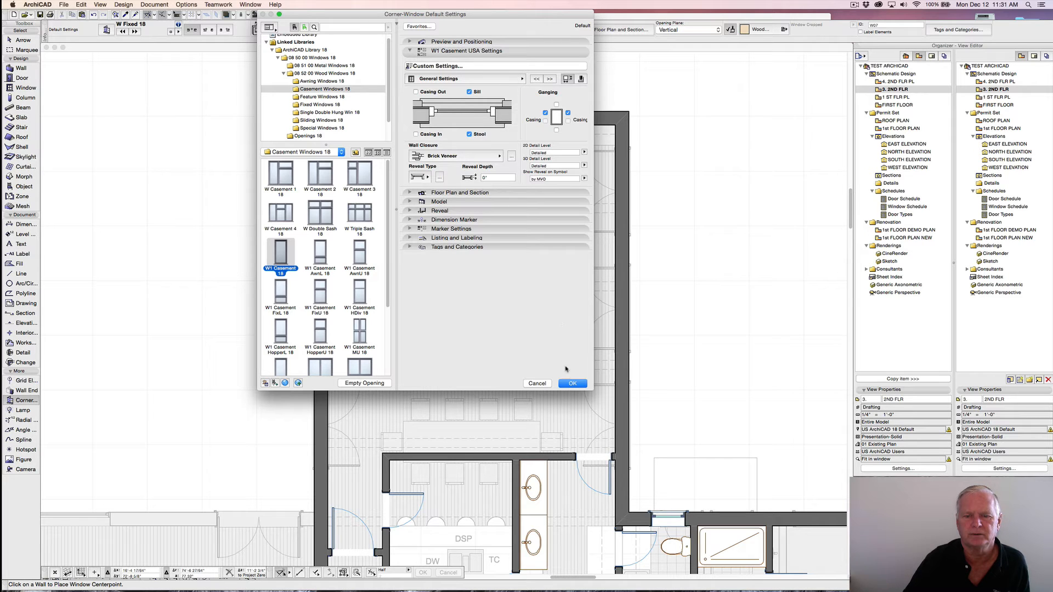
{"action": "left_click", "coordinate": [573, 384]}
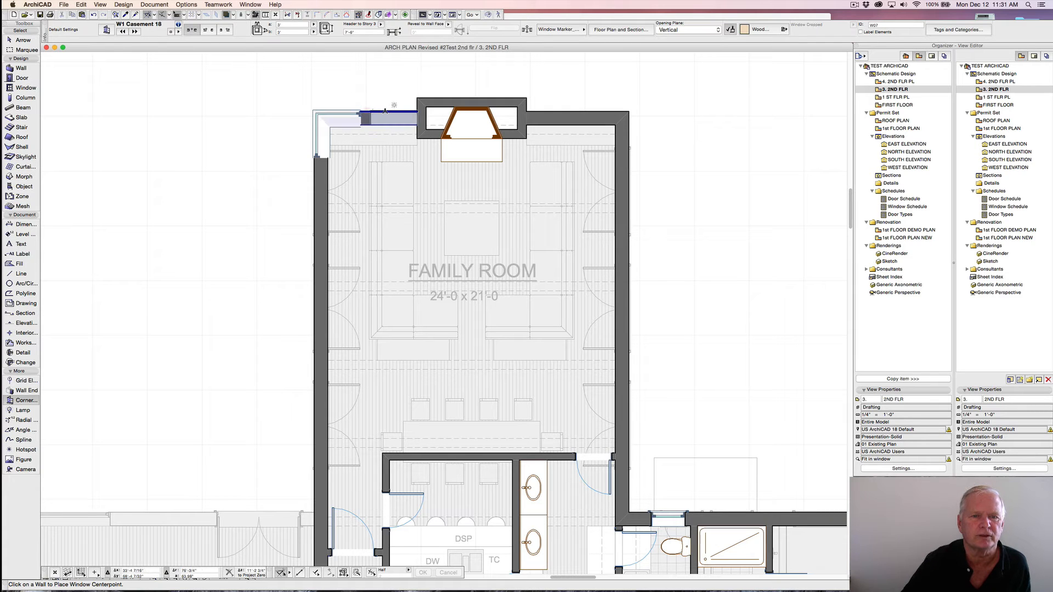
- Set the default regular window type to W1 Casement 18 from the Casement Windows 18 library folder
{"action": "scroll", "coordinate": [376, 112], "scroll_direction": "up", "scroll_amount": 5}
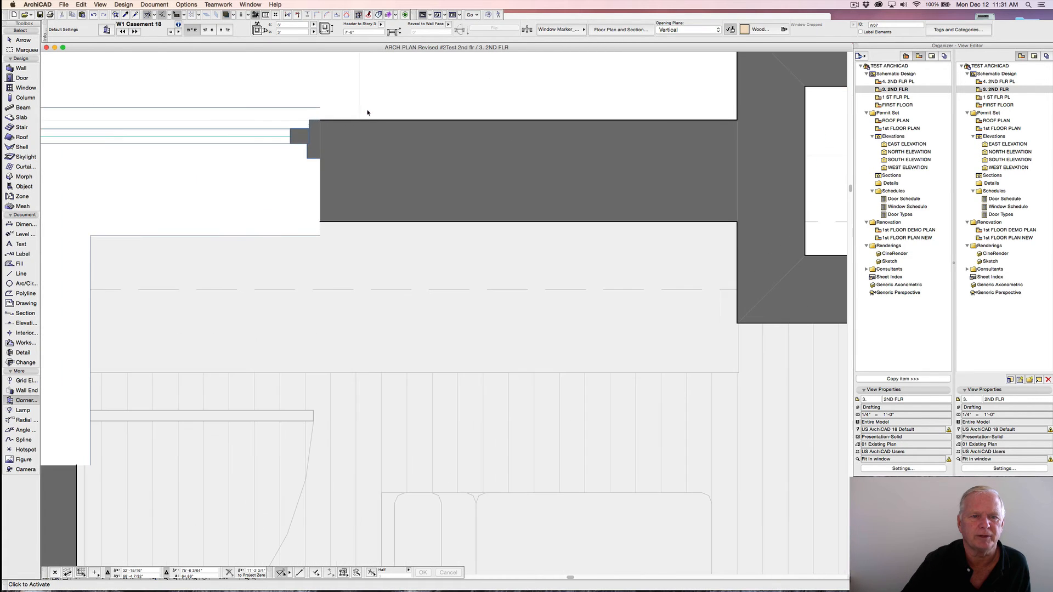
{"action": "left_click", "coordinate": [496, 119]}
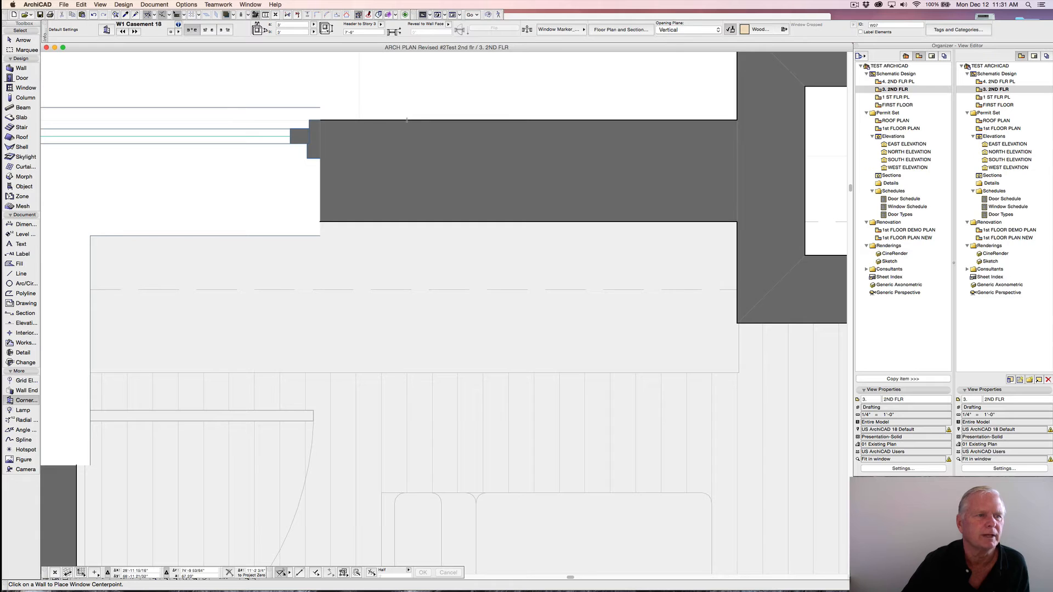
{"action": "double_click", "coordinate": [16, 89]}
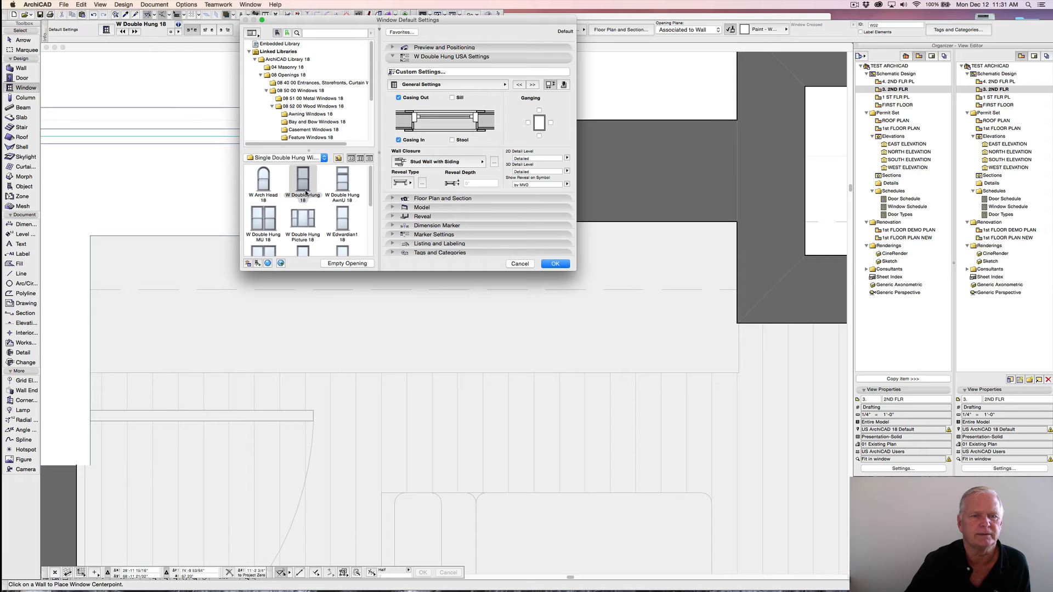
{"action": "left_click", "coordinate": [298, 130]}
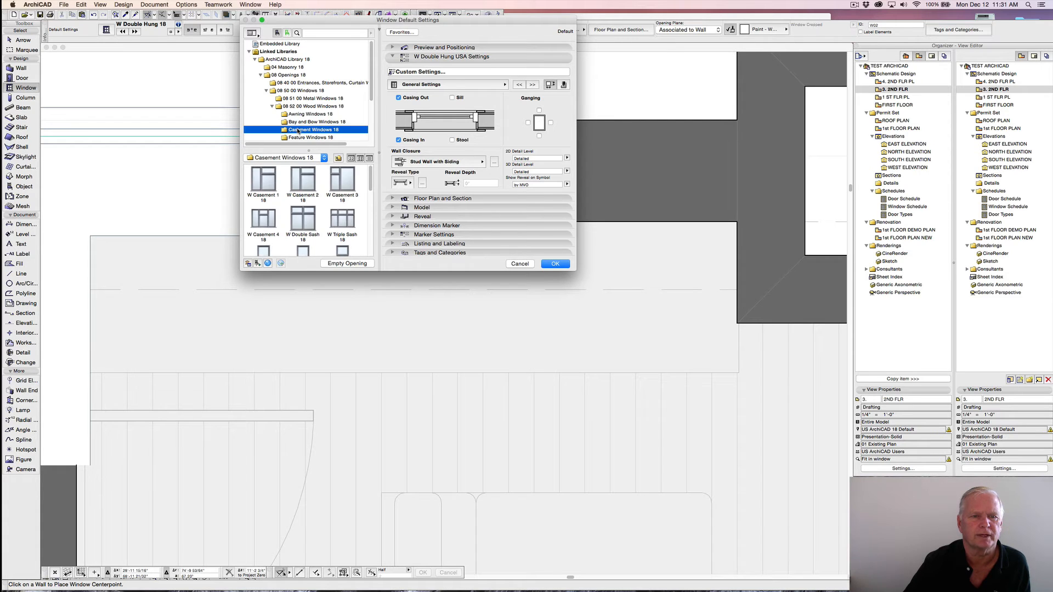
{"action": "scroll", "coordinate": [265, 174], "scroll_direction": "down", "scroll_amount": 3}
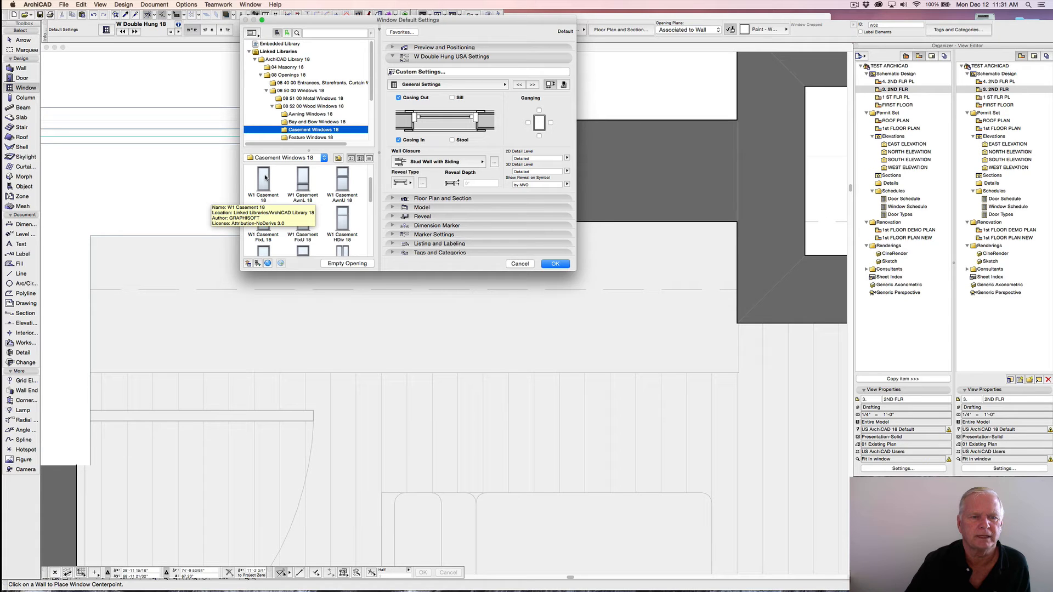
{"action": "left_click", "coordinate": [264, 178]}
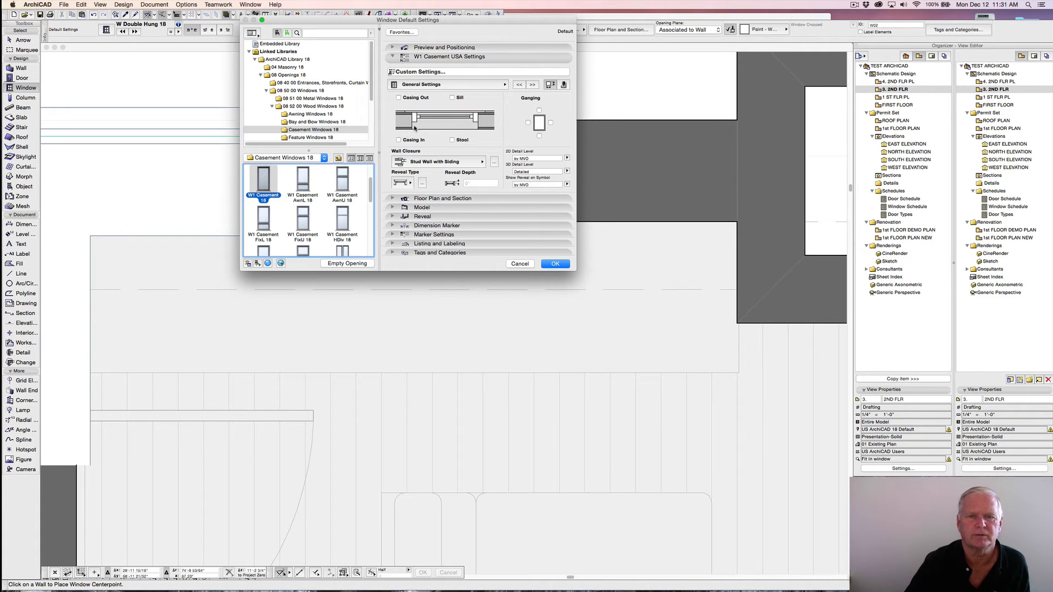
{"action": "left_click", "coordinate": [548, 264]}
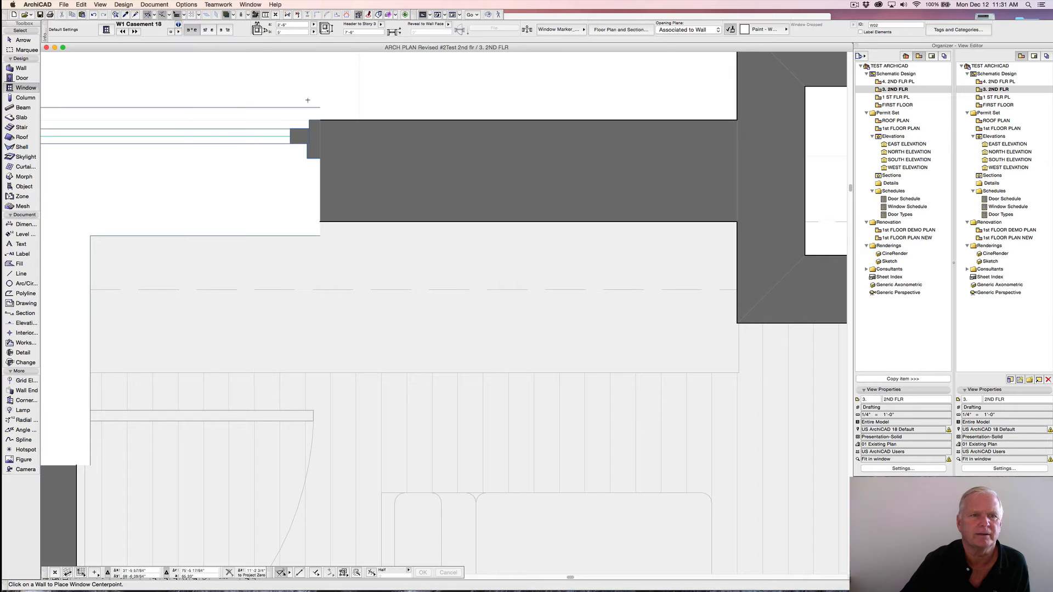
- Set the default casement window size to 3' wide by 3' high with a header height of 7'-6"
{"action": "left_click", "coordinate": [280, 25]}
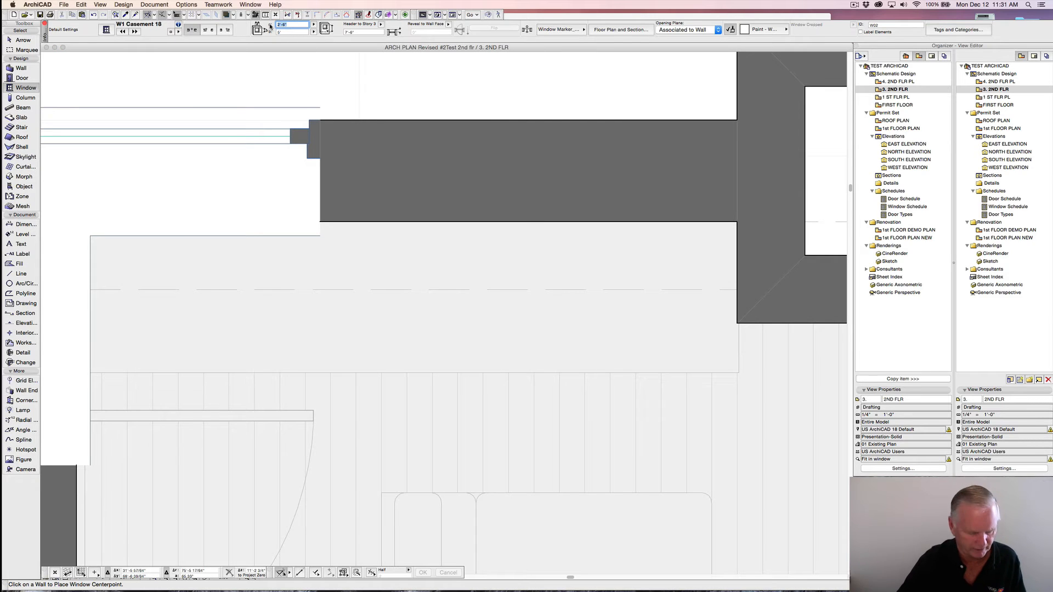
{"action": "type", "text": "3"}
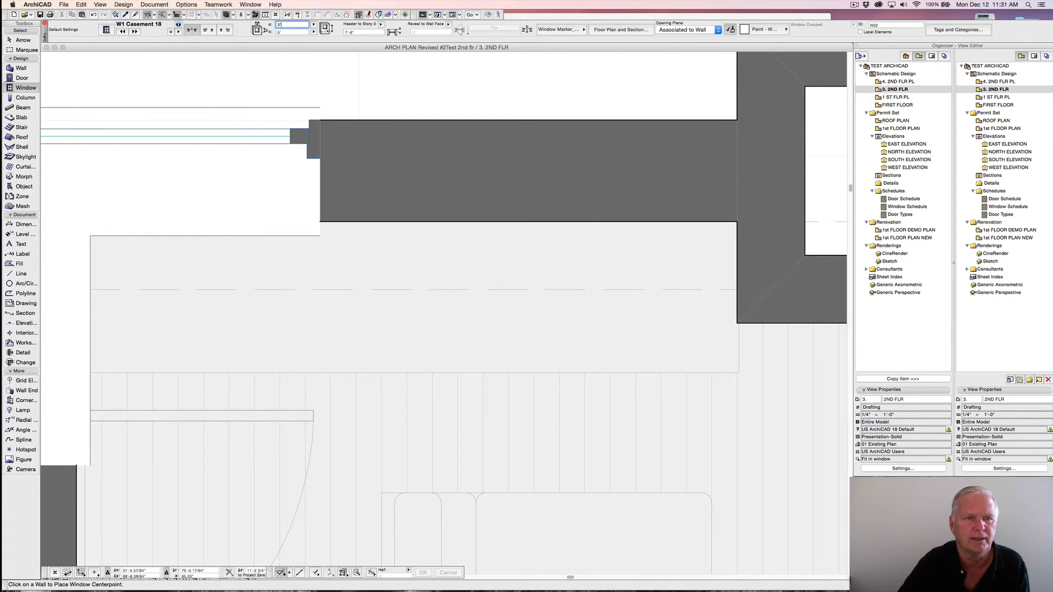
{"action": "key", "text": "Tab"}
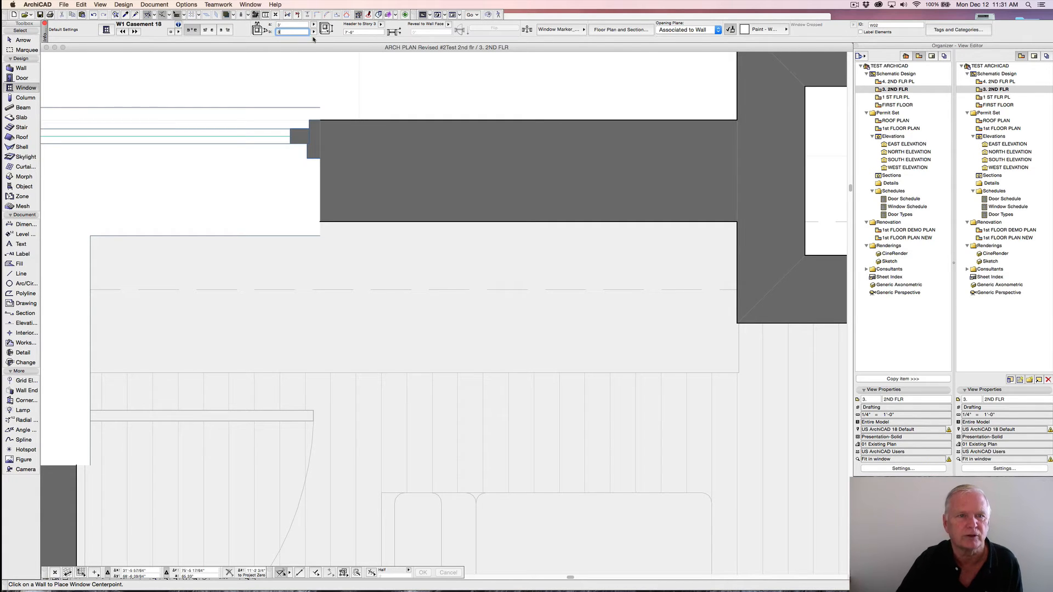
{"action": "type", "text": "3'"}
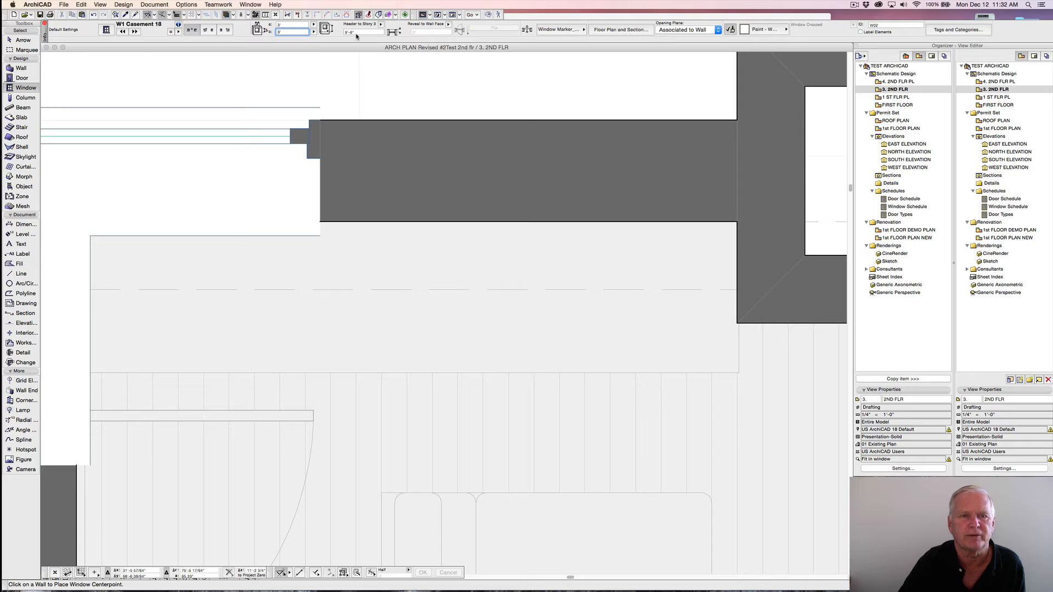
{"action": "left_click_drag", "start_coordinate": [360, 31], "coordinate": [340, 31]}
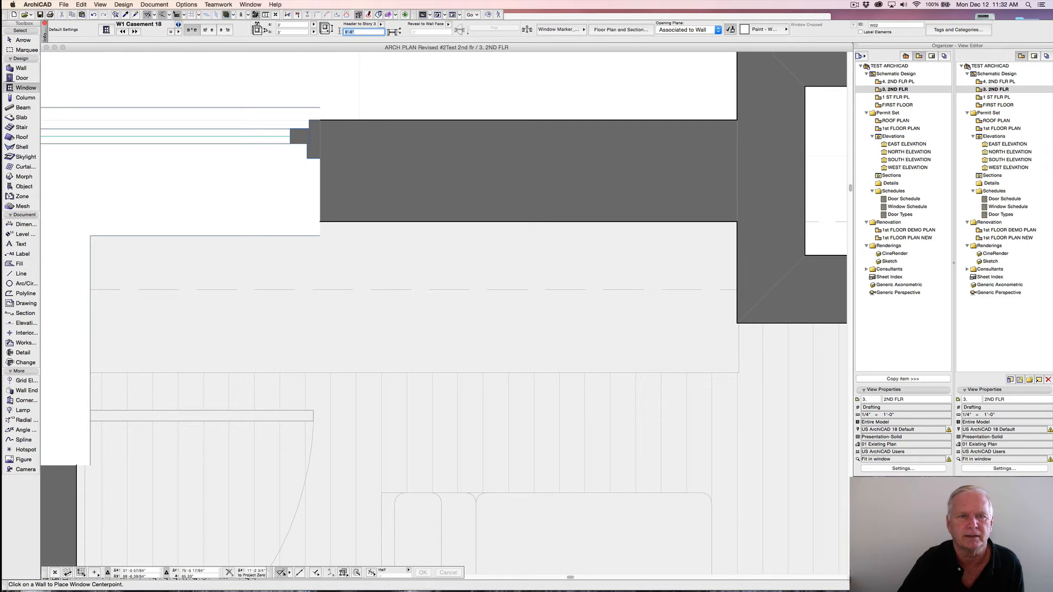
{"action": "type", "text": "7"}
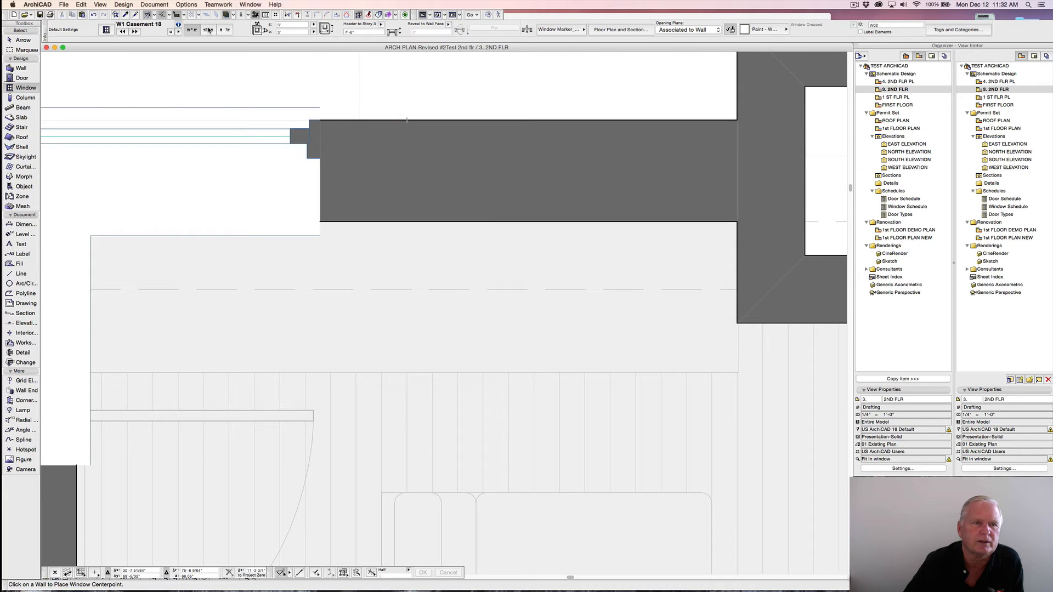
- Place the casement window by its corner in the north wall, directly beside the corner window, opening outward
{"action": "left_click", "coordinate": [225, 30]}
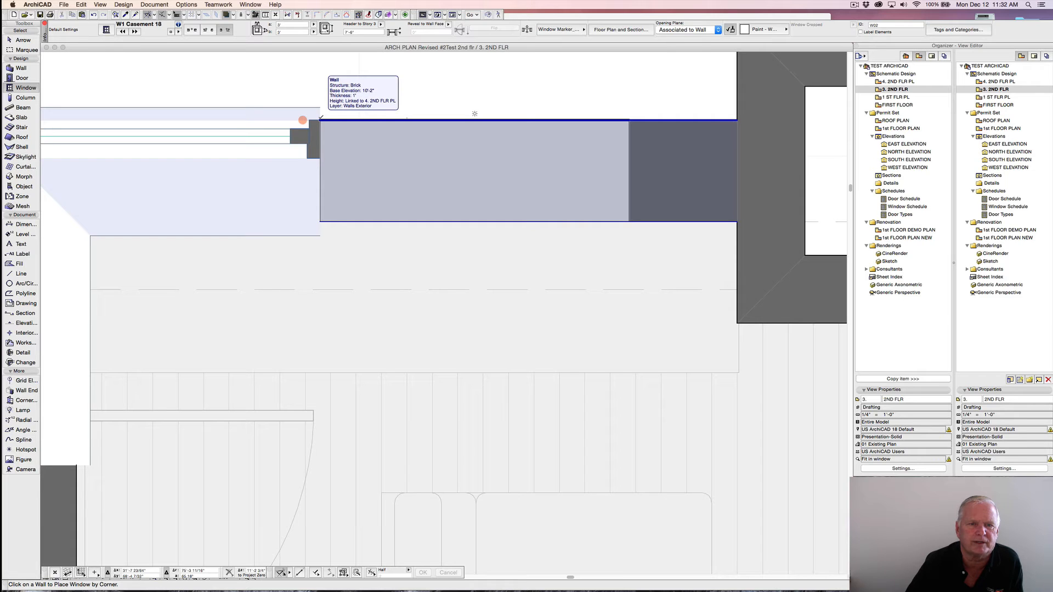
{"action": "left_click", "coordinate": [321, 117]}
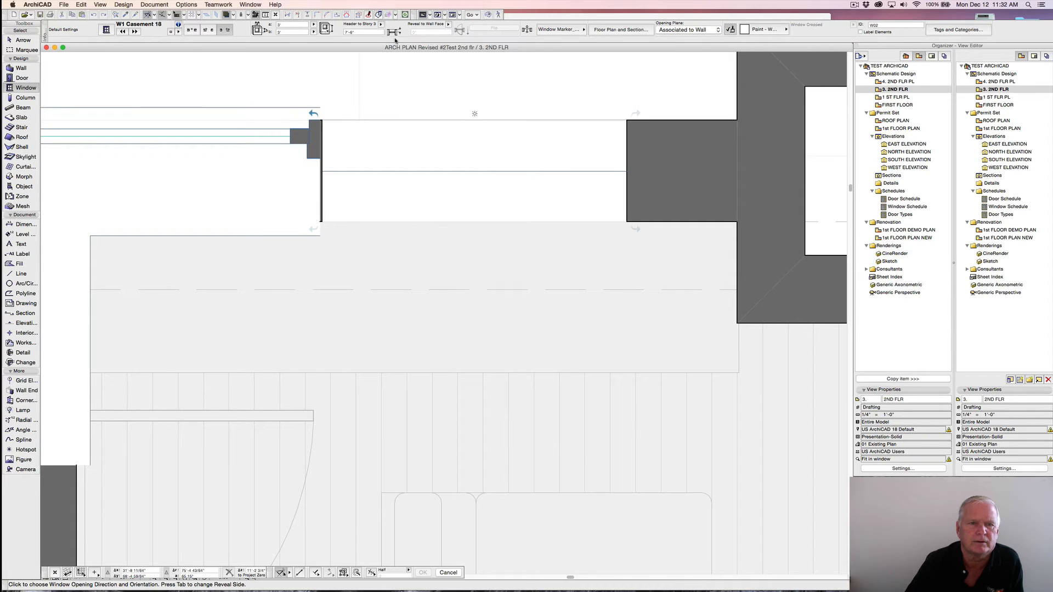
{"action": "left_click", "coordinate": [384, 69]}
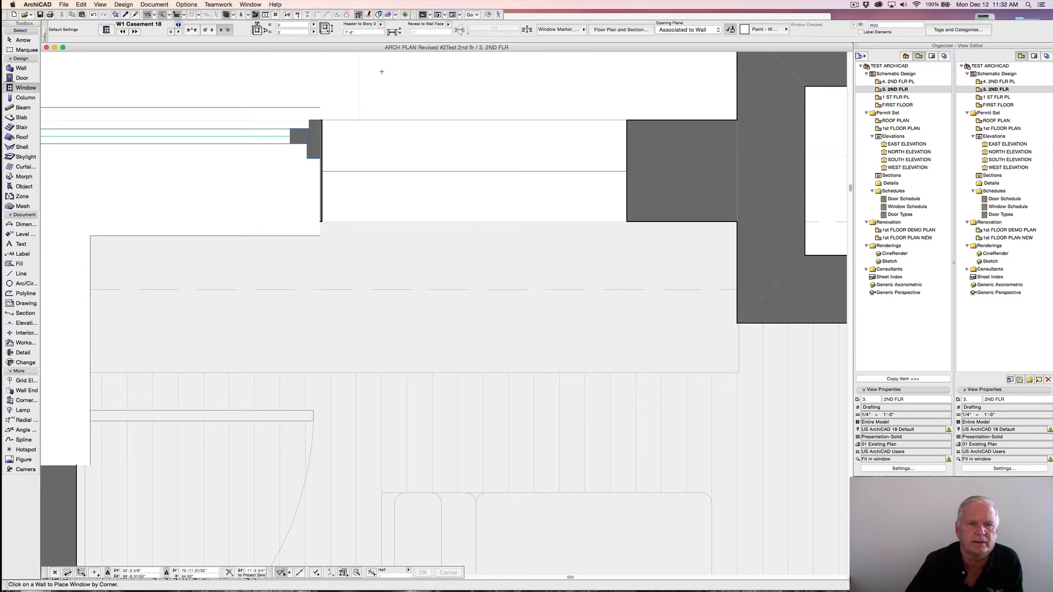
{"action": "scroll", "coordinate": [382, 71], "scroll_direction": "down", "scroll_amount": 5}
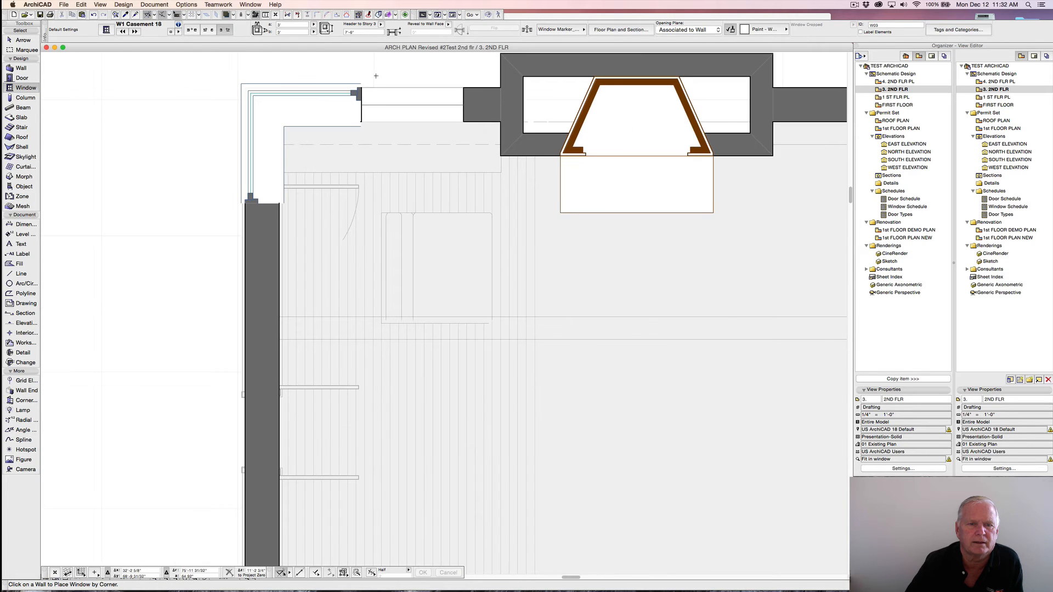
{"action": "middle_click_drag", "start_coordinate": [370, 77], "coordinate": [361, 112]}
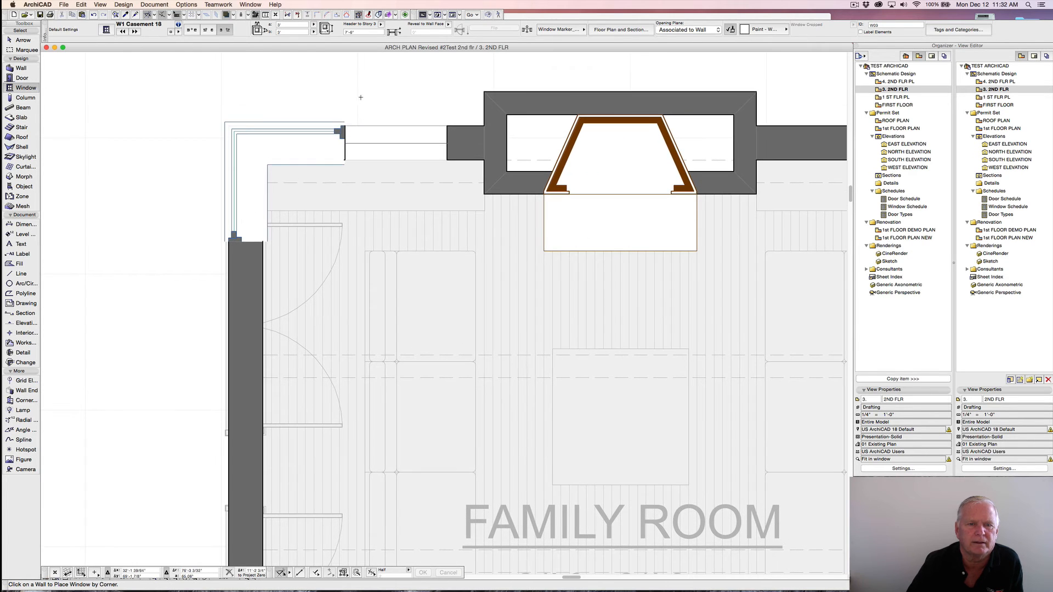
- Set the 2D detail level of the placed casement window to Detailed
{"action": "left_click", "coordinate": [346, 130], "text": "shift"}
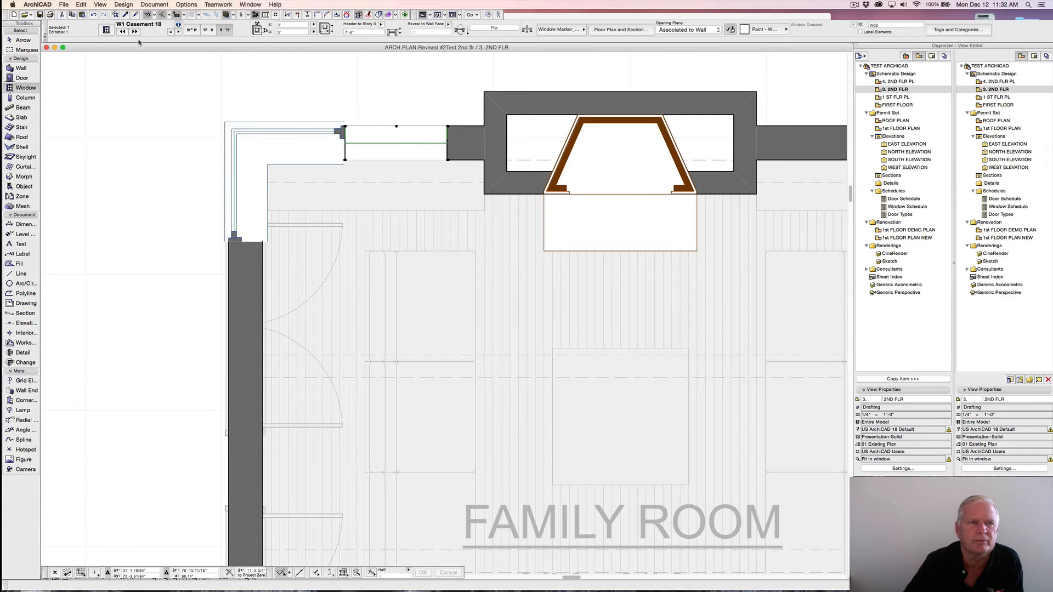
{"action": "left_click", "coordinate": [106, 31]}
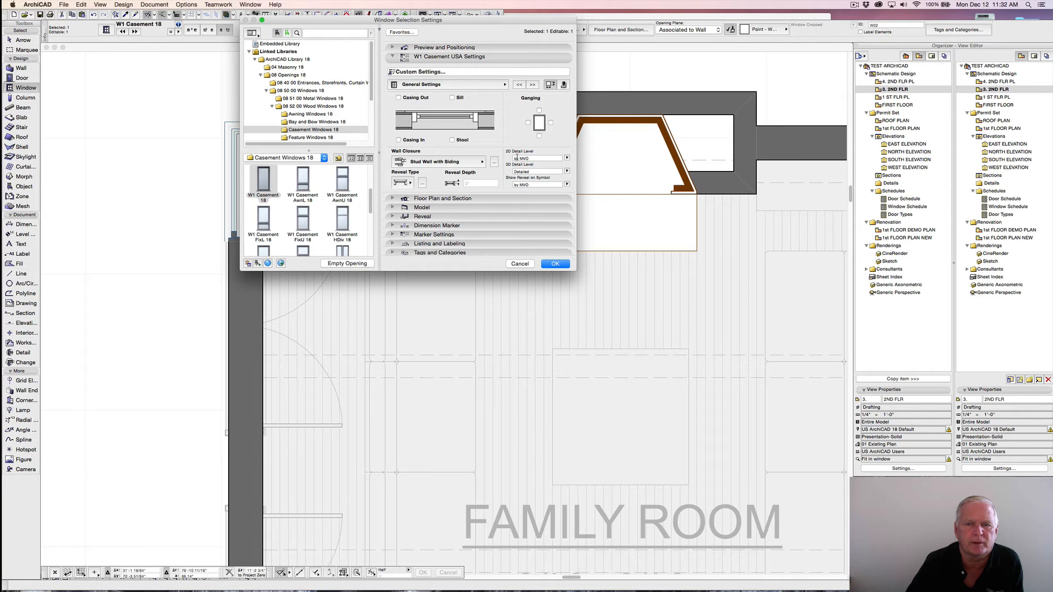
{"action": "left_click", "coordinate": [567, 158]}
{"action": "left_click", "coordinate": [585, 172]}
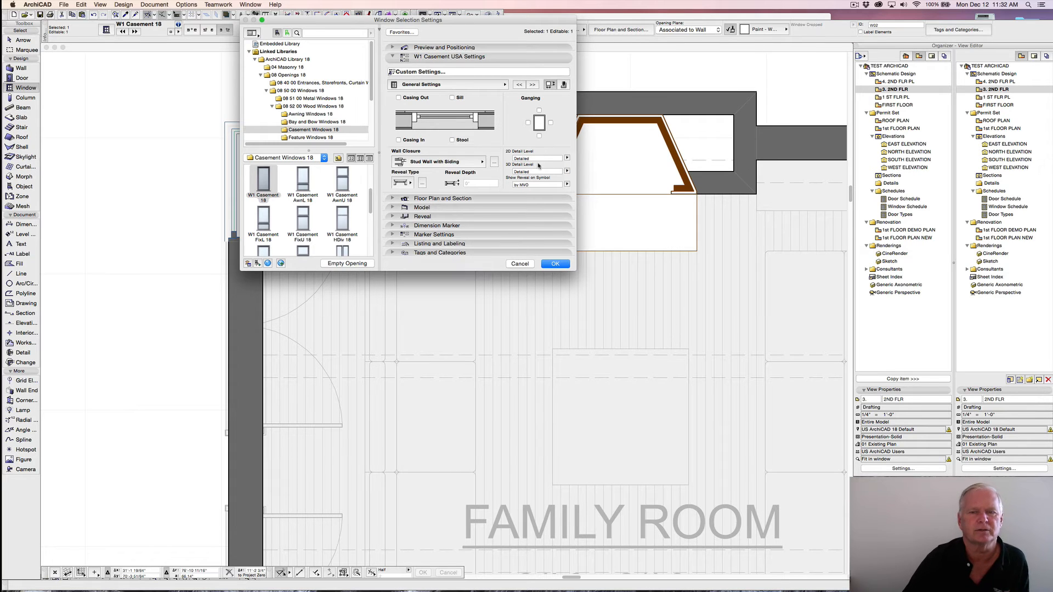
{"action": "left_click", "coordinate": [555, 265]}
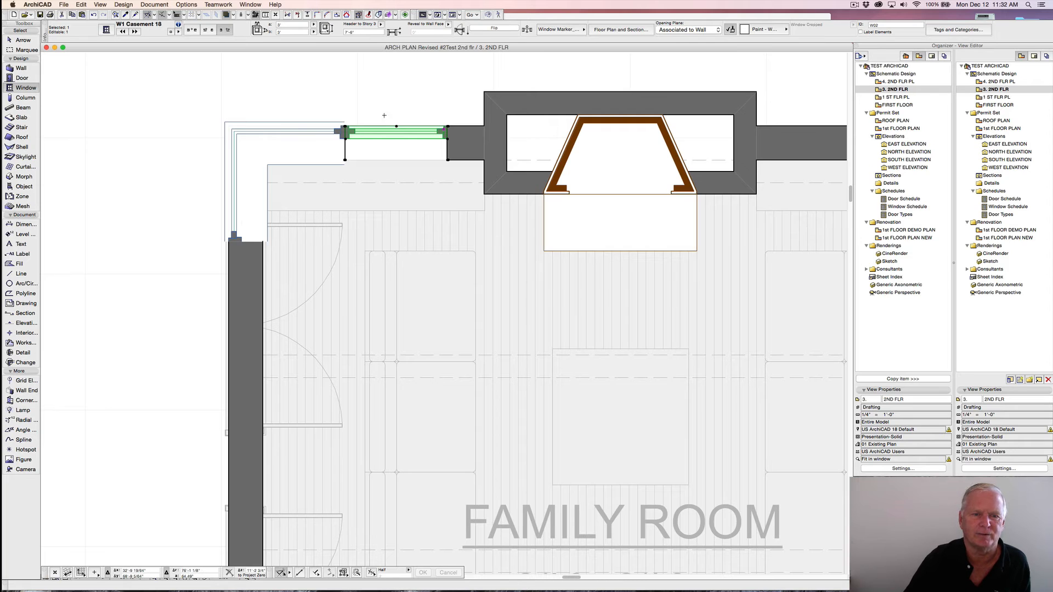
{"action": "key", "text": "Escape"}
- Examine the narrow wall sliver at the joint between the corner window and the adjoining casement window
{"action": "scroll", "coordinate": [354, 132], "scroll_direction": "up", "scroll_amount": 4}
{"action": "scroll", "coordinate": [354, 131], "scroll_direction": "up", "scroll_amount": 2}
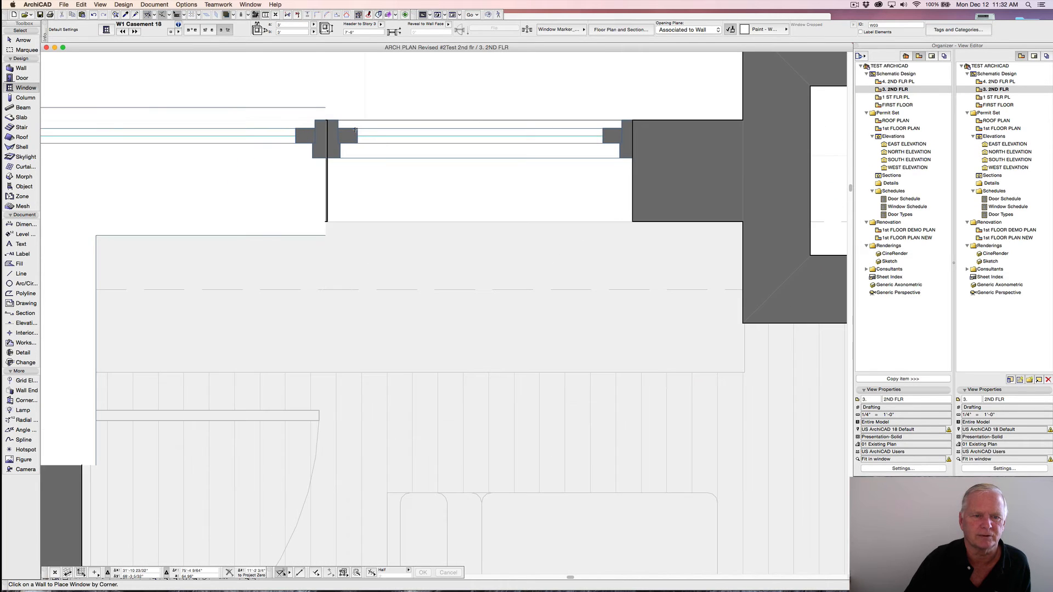
{"action": "scroll", "coordinate": [345, 127], "scroll_direction": "up", "scroll_amount": 4}
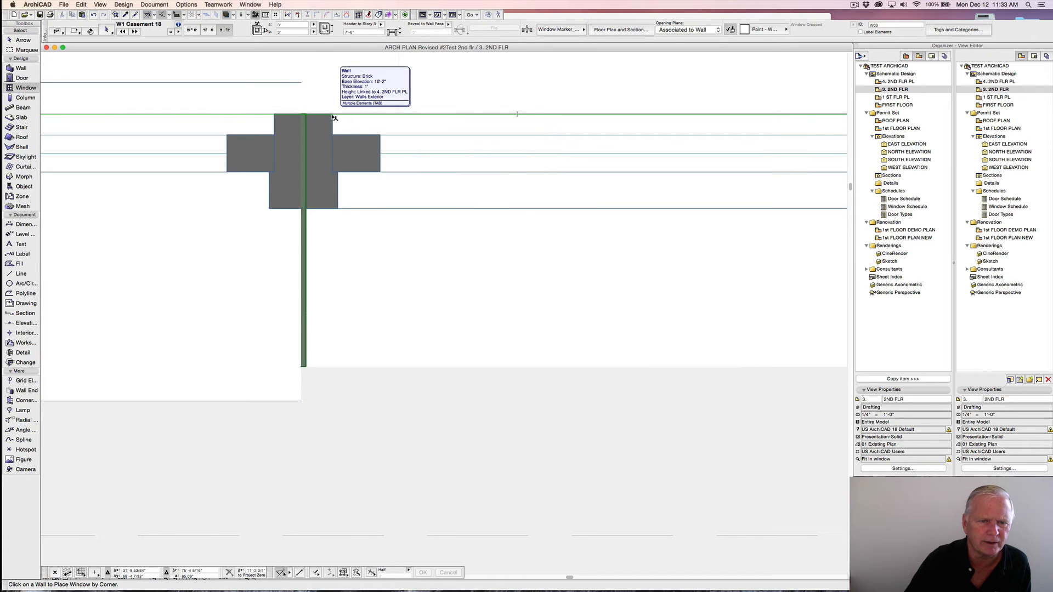
{"action": "left_click", "coordinate": [334, 117], "text": "shift"}
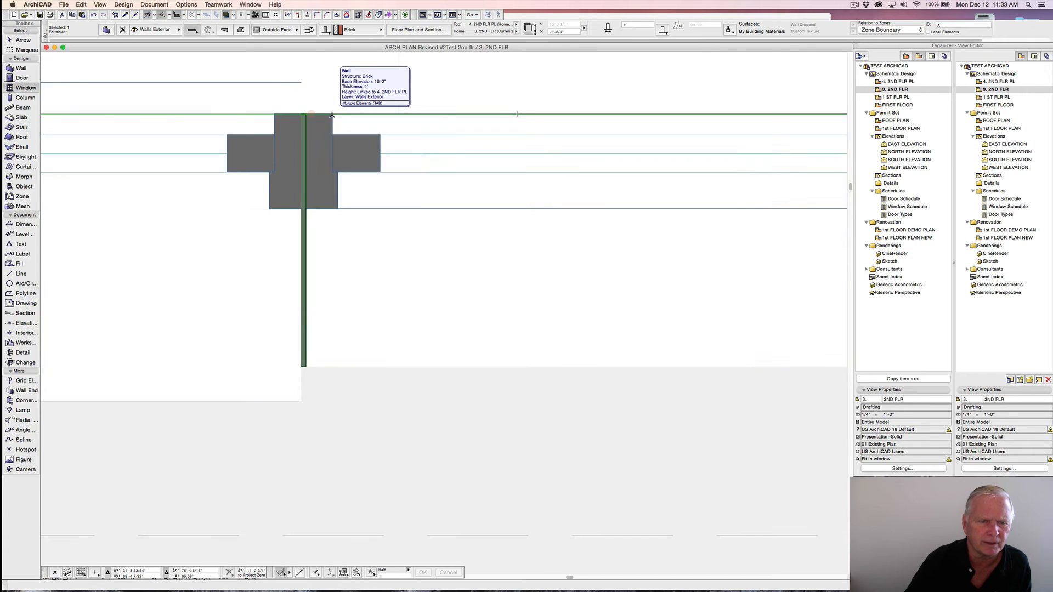
{"action": "key", "text": "shift"}
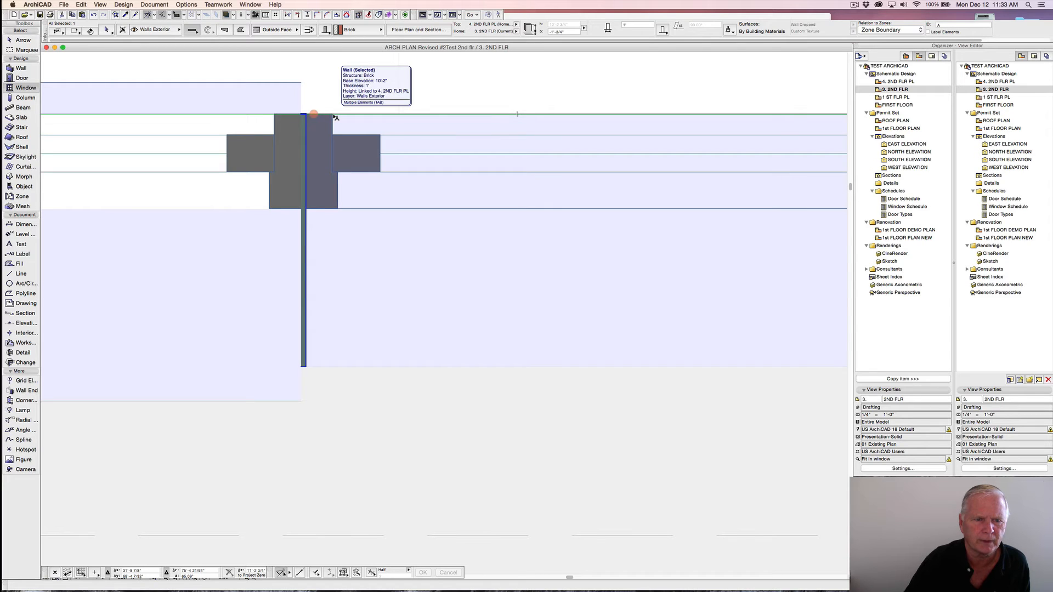
{"action": "left_click", "coordinate": [333, 115], "text": "shift"}
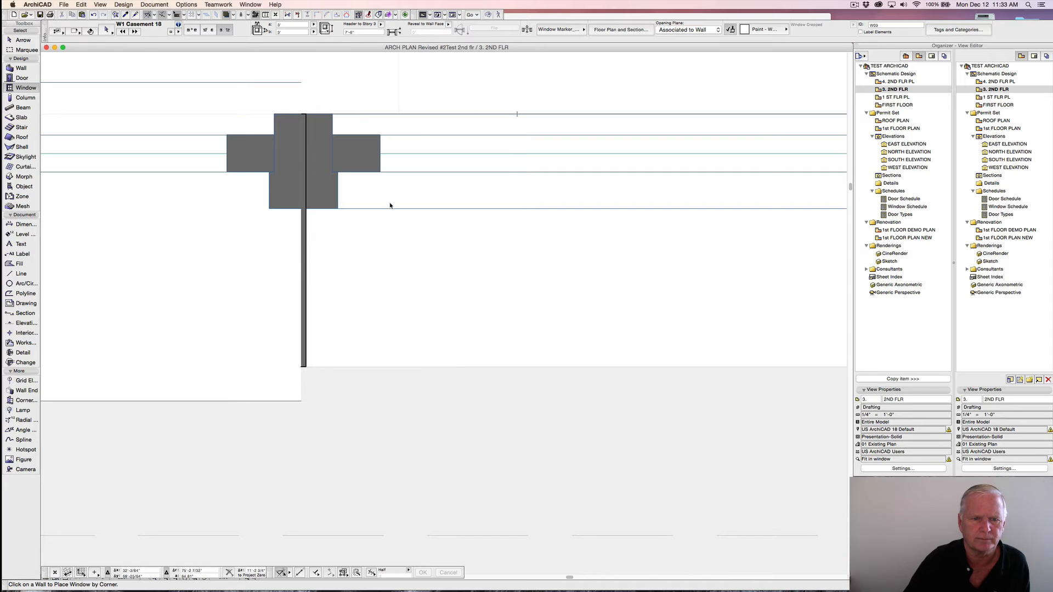
{"action": "scroll", "coordinate": [348, 203], "scroll_direction": "down", "scroll_amount": 10}
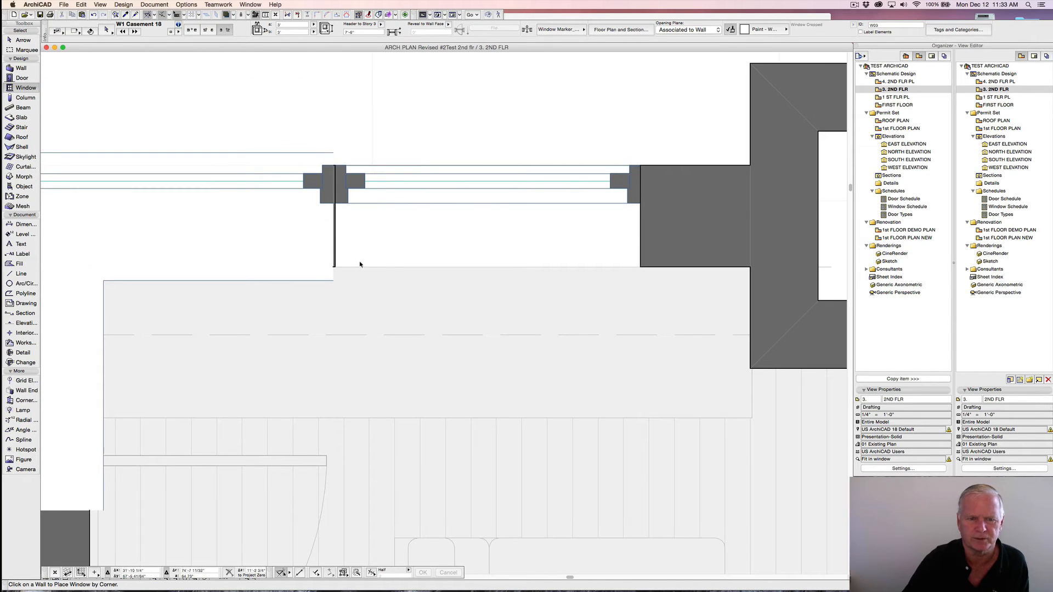
- Set the wall closure of the casement window beside the corner window to Brick Veneer
{"action": "left_click", "coordinate": [640, 167]}
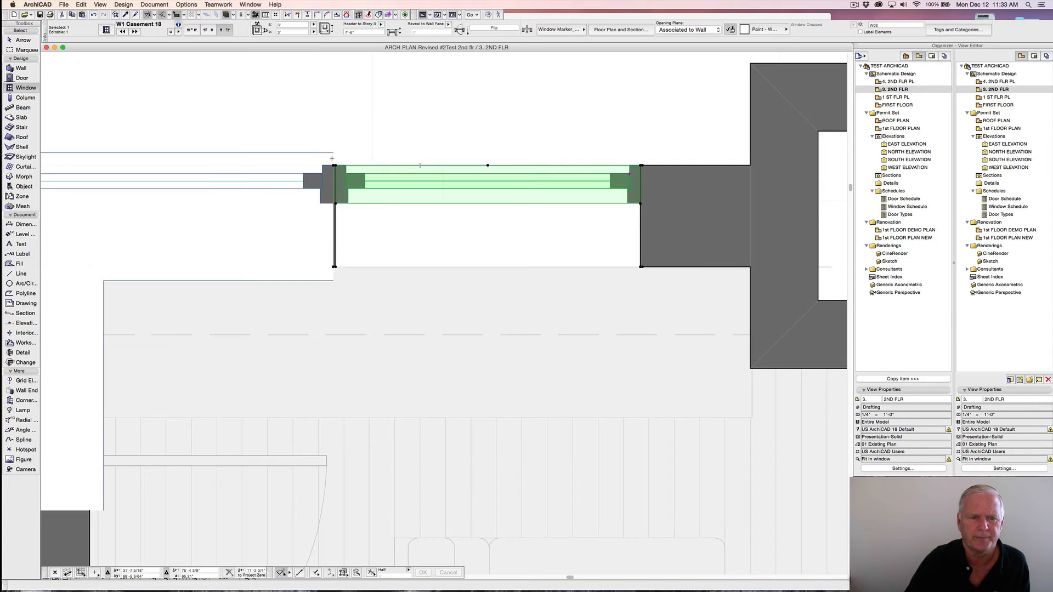
{"action": "scroll", "coordinate": [334, 158], "scroll_direction": "up", "scroll_amount": 5}
{"action": "scroll", "coordinate": [334, 158], "scroll_direction": "down", "scroll_amount": 4}
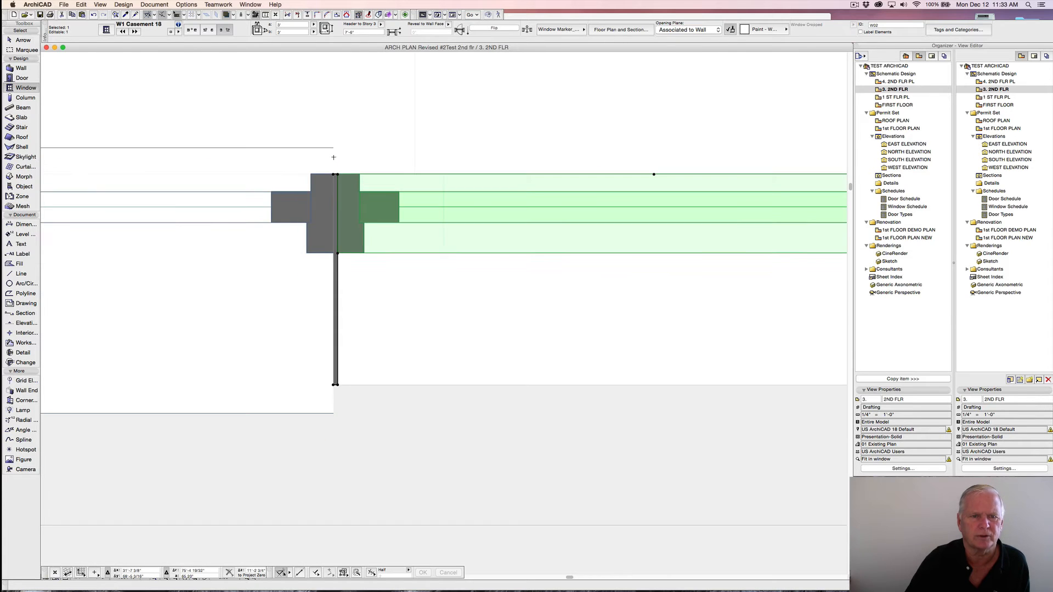
{"action": "left_click", "coordinate": [106, 30]}
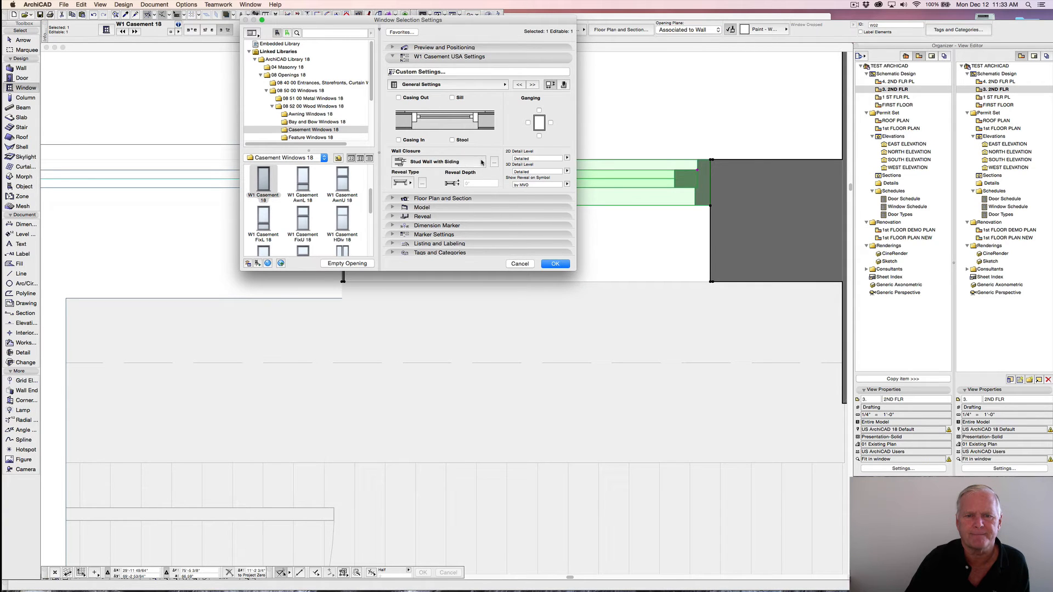
{"action": "left_click", "coordinate": [482, 162]}
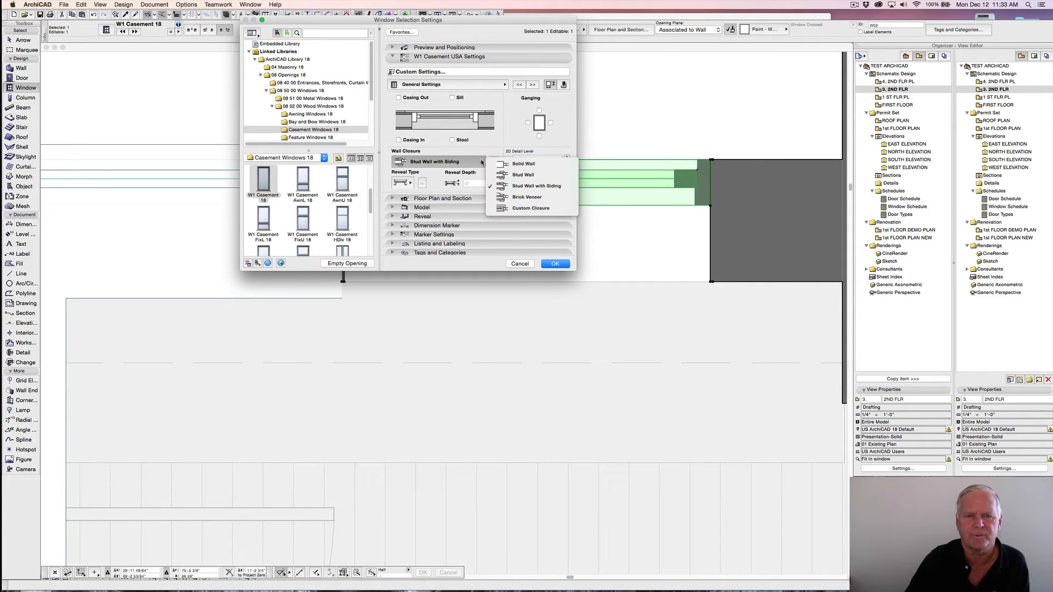
{"action": "left_click", "coordinate": [525, 198]}
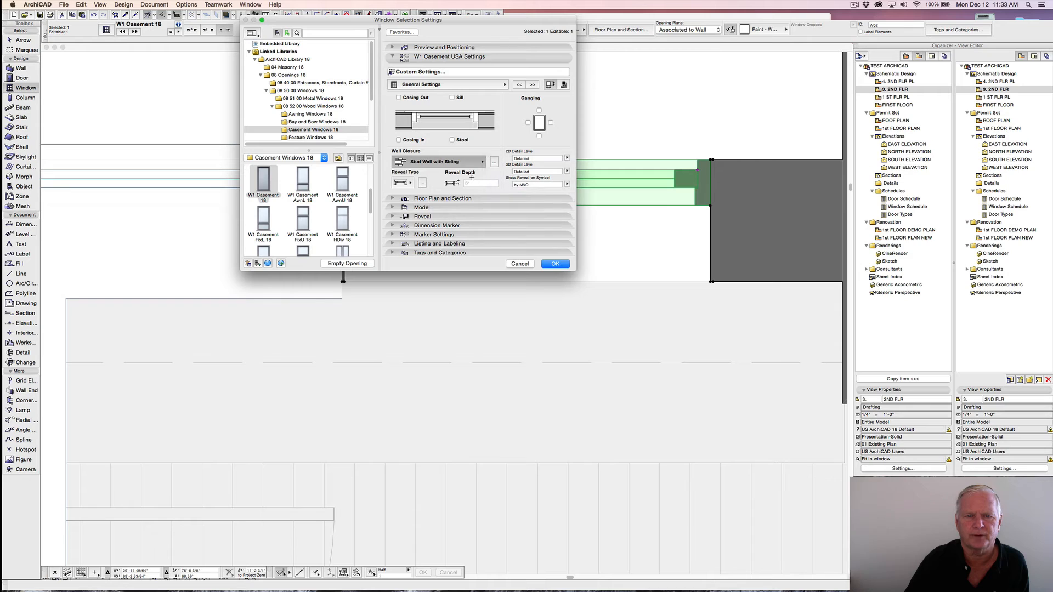
- Set the tolerance on both sides of the casement window to 0 in its Nominal Sizes and Tolerance settings
{"action": "left_click", "coordinate": [504, 85]}
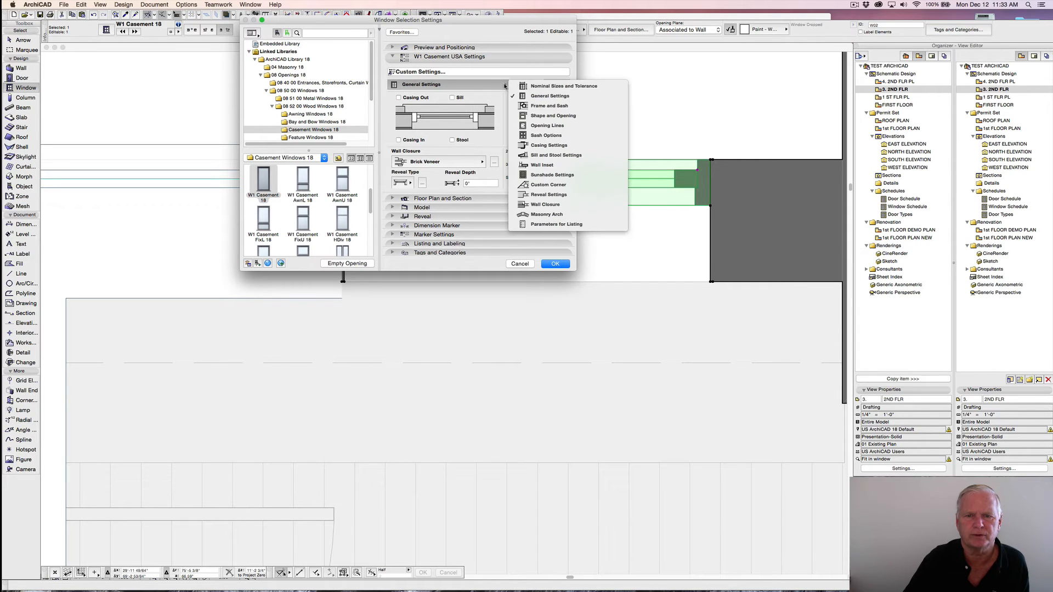
{"action": "left_click", "coordinate": [543, 87]}
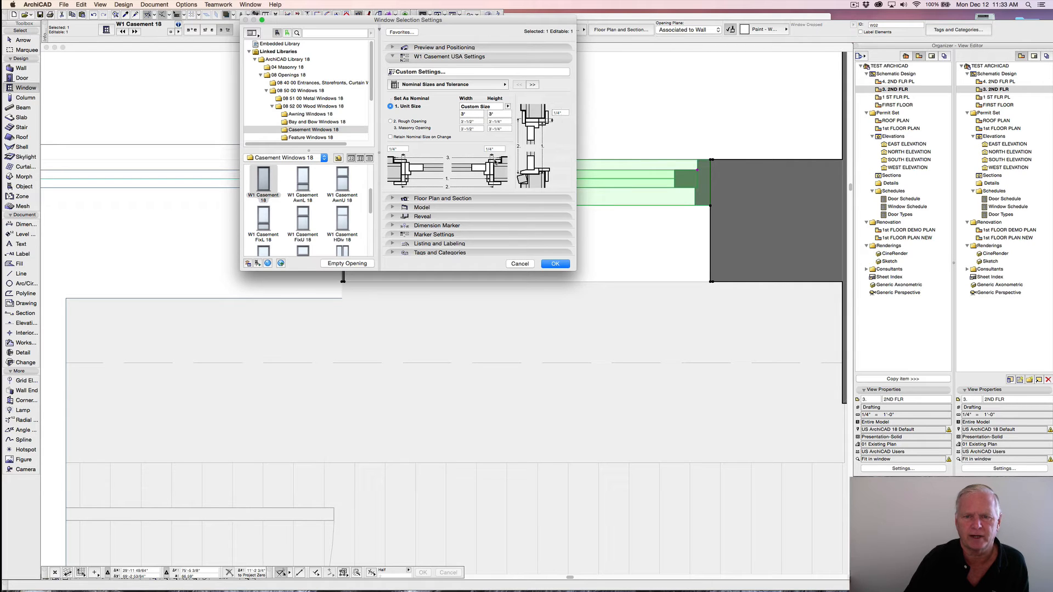
{"action": "left_click", "coordinate": [495, 148]}
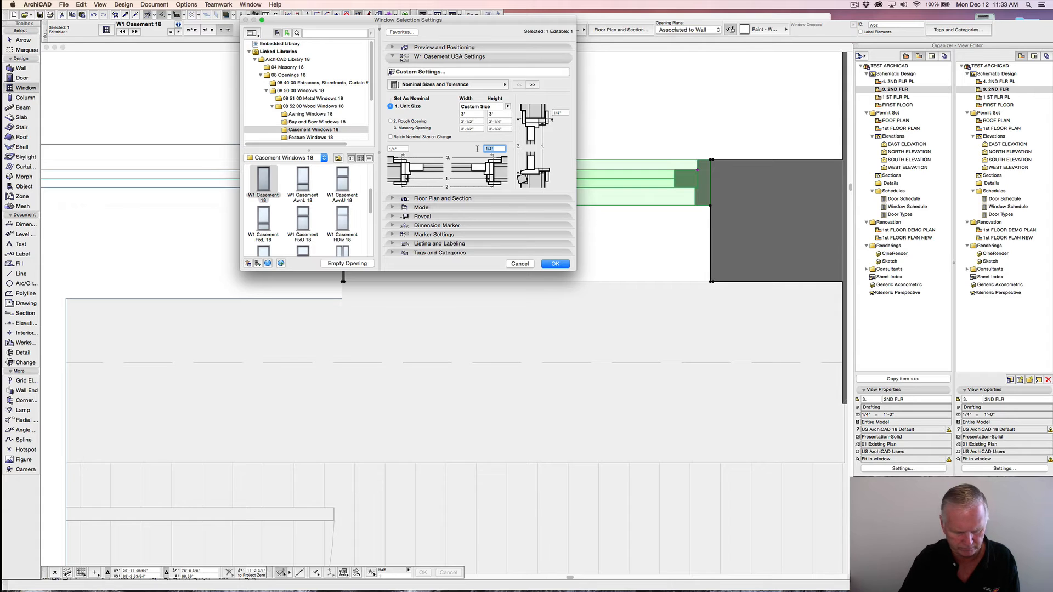
{"action": "type", "text": "0"}
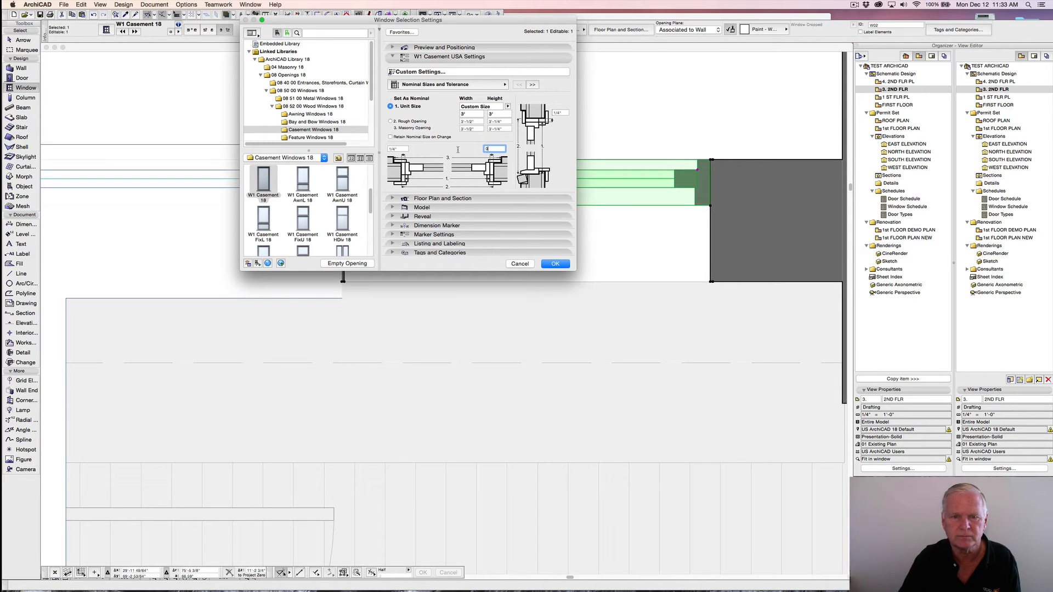
{"action": "left_click", "coordinate": [397, 149]}
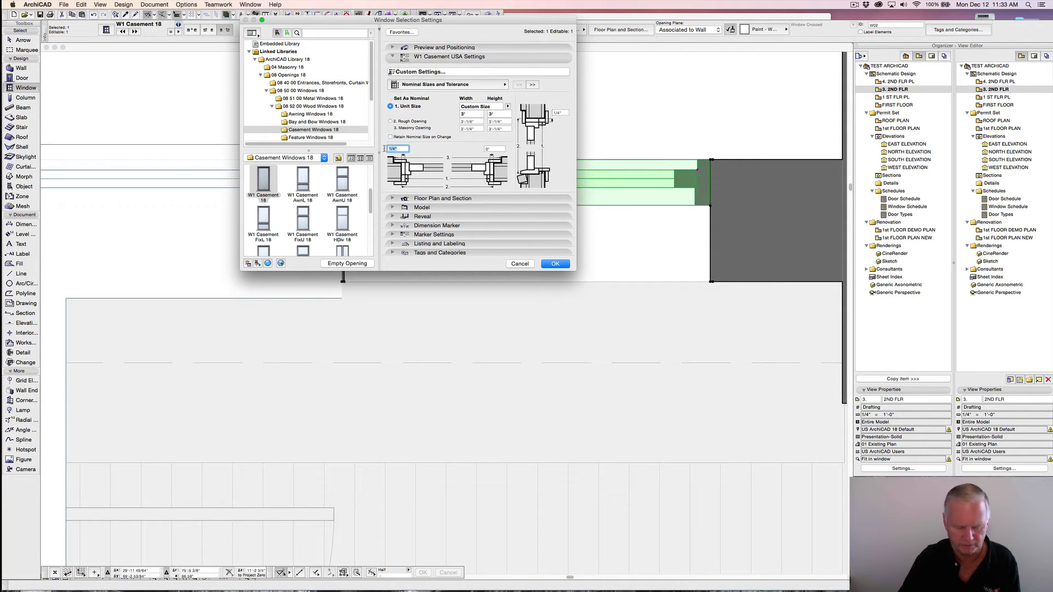
{"action": "type", "text": "0"}
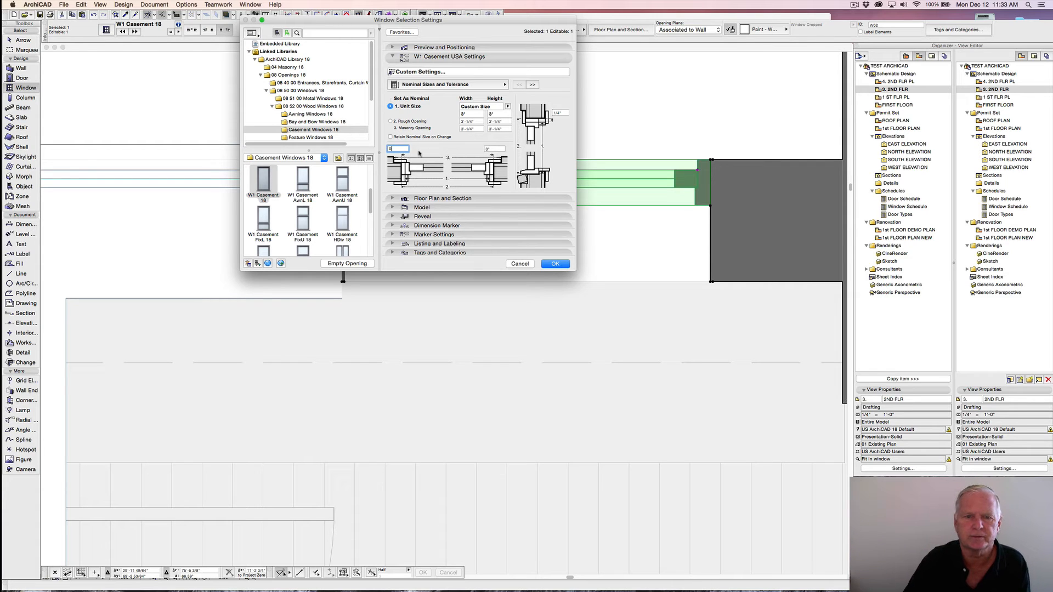
{"action": "key", "text": "Tab"}
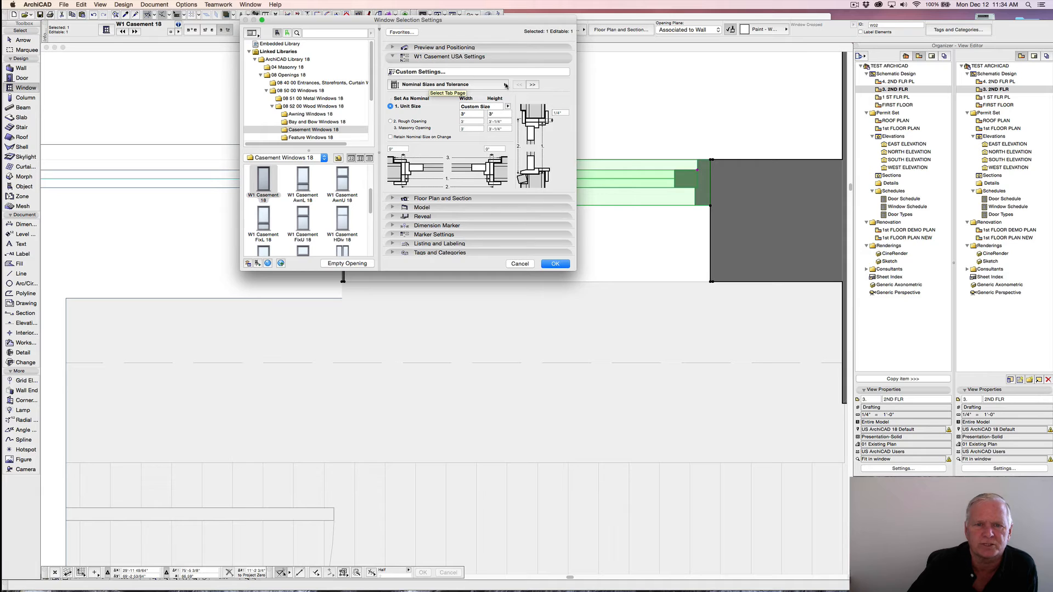
- Enable the sill and stool for the casement window and apply the changed window settings
{"action": "left_click", "coordinate": [506, 85]}
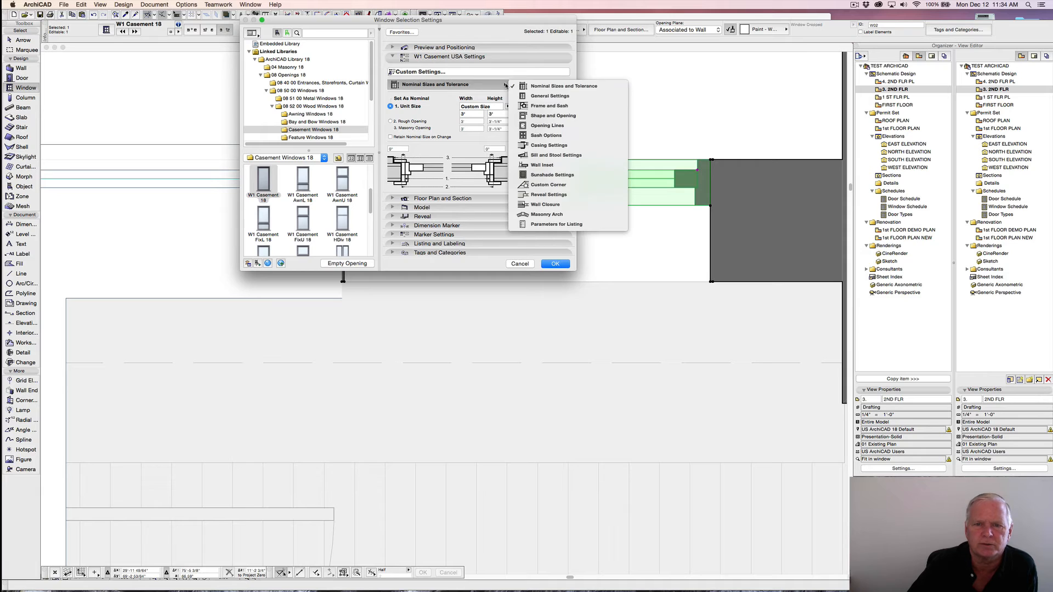
{"action": "left_click", "coordinate": [550, 158]}
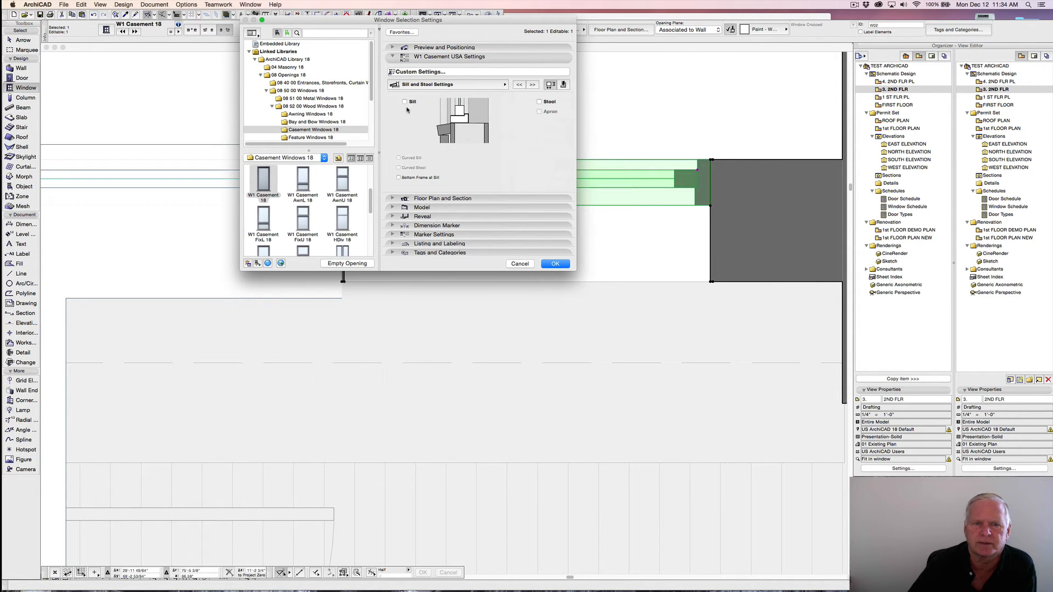
{"action": "left_click", "coordinate": [540, 102]}
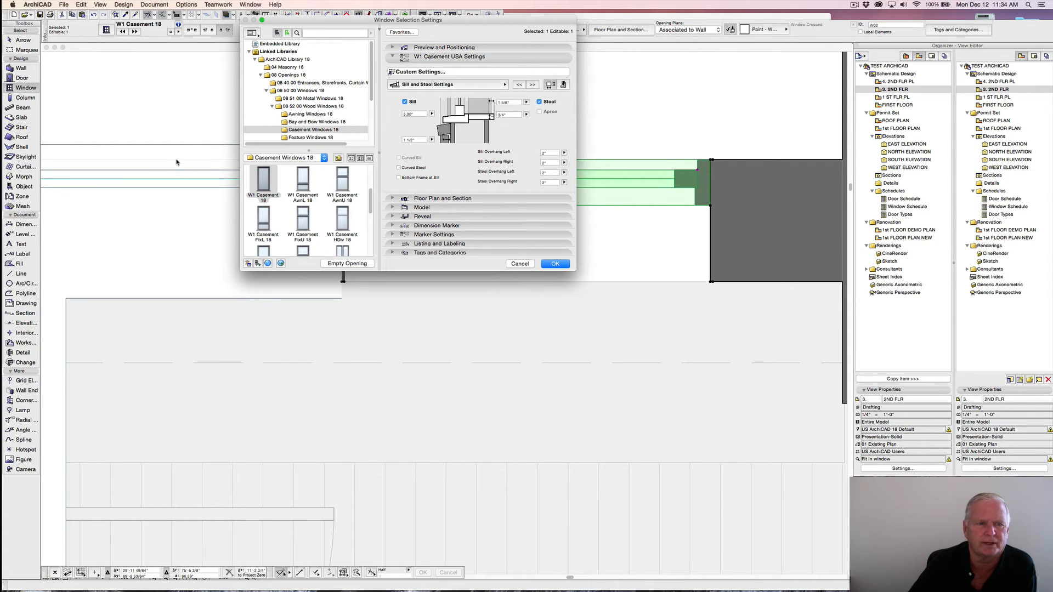
{"action": "left_click", "coordinate": [555, 265]}
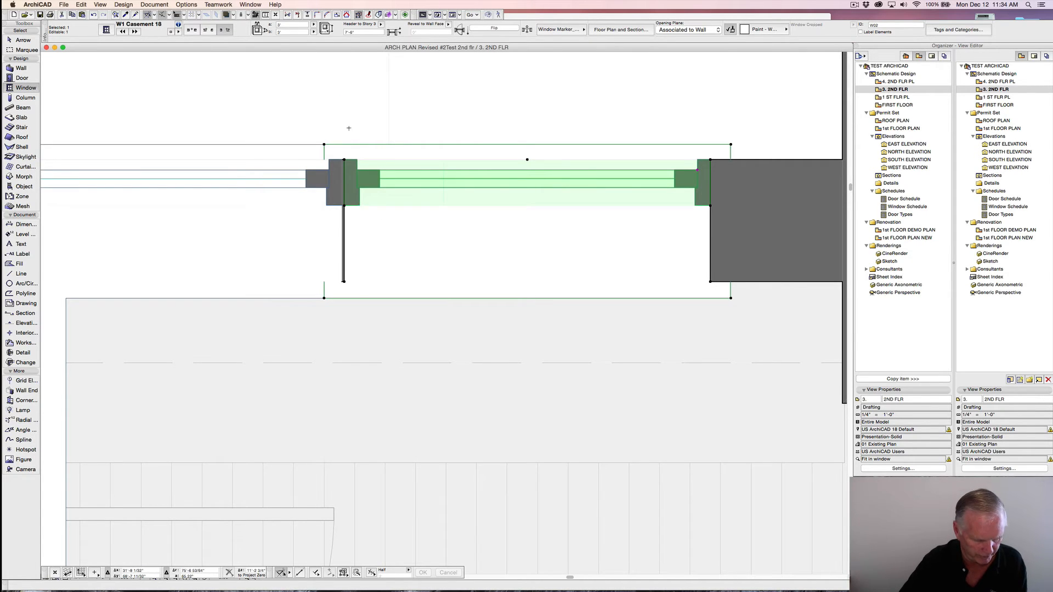
- Drag the casement window by its outer corner to meet the edge of the corner window, closing the wall sliver
{"action": "key", "text": "super+d"}
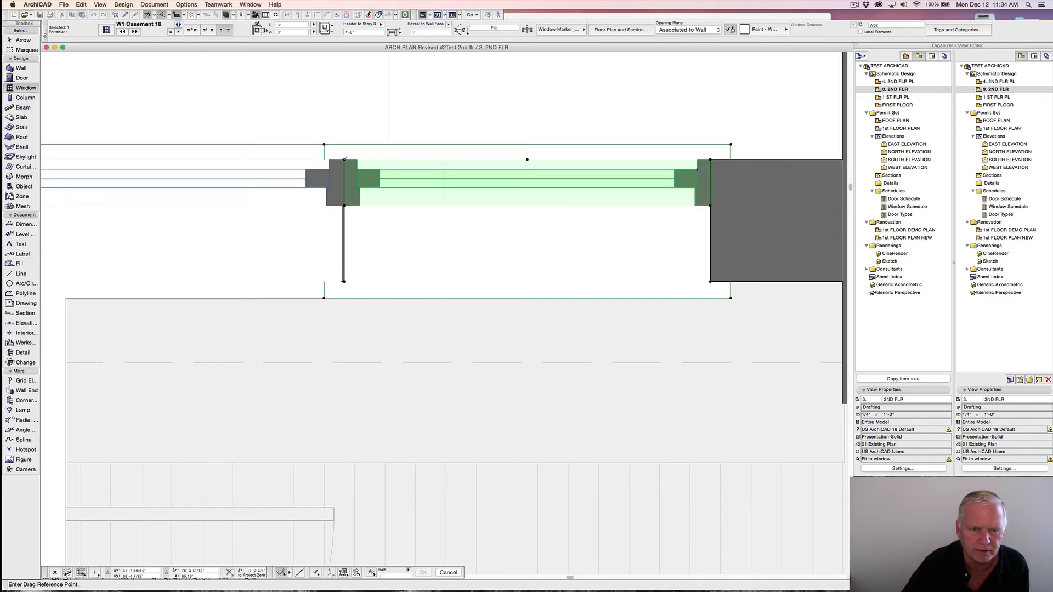
{"action": "scroll", "coordinate": [344, 158], "scroll_direction": "up", "scroll_amount": 5}
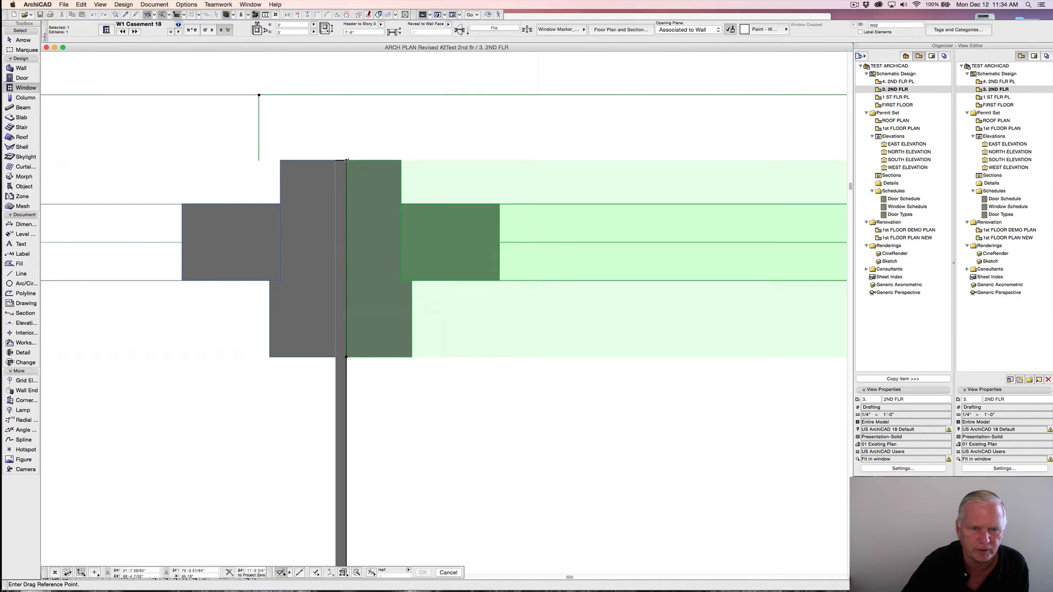
{"action": "left_click", "coordinate": [346, 160]}
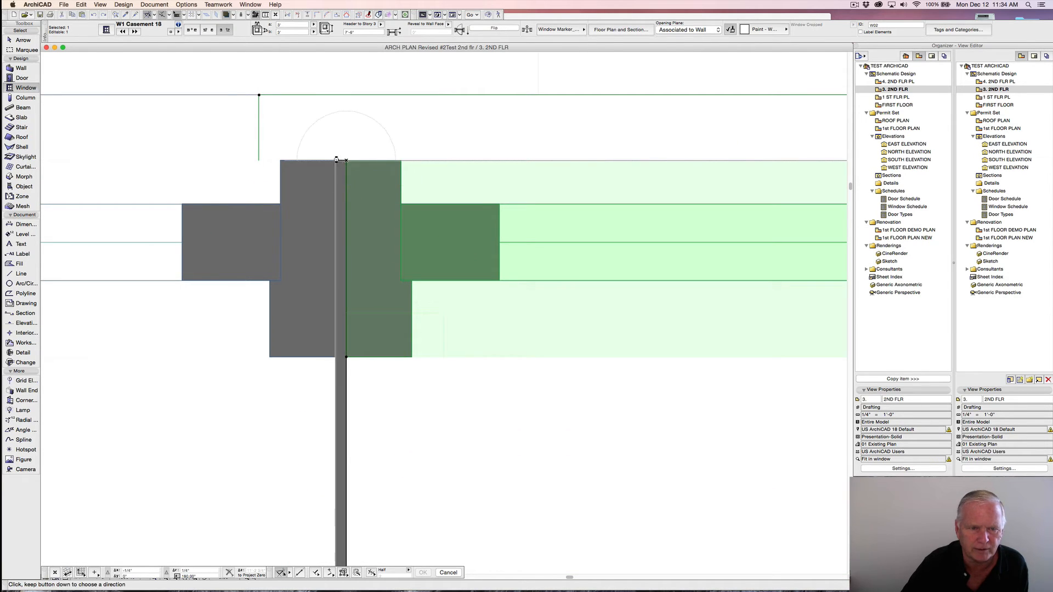
{"action": "left_click", "coordinate": [336, 160]}
{"action": "scroll", "coordinate": [396, 142], "scroll_direction": "down", "scroll_amount": 5}
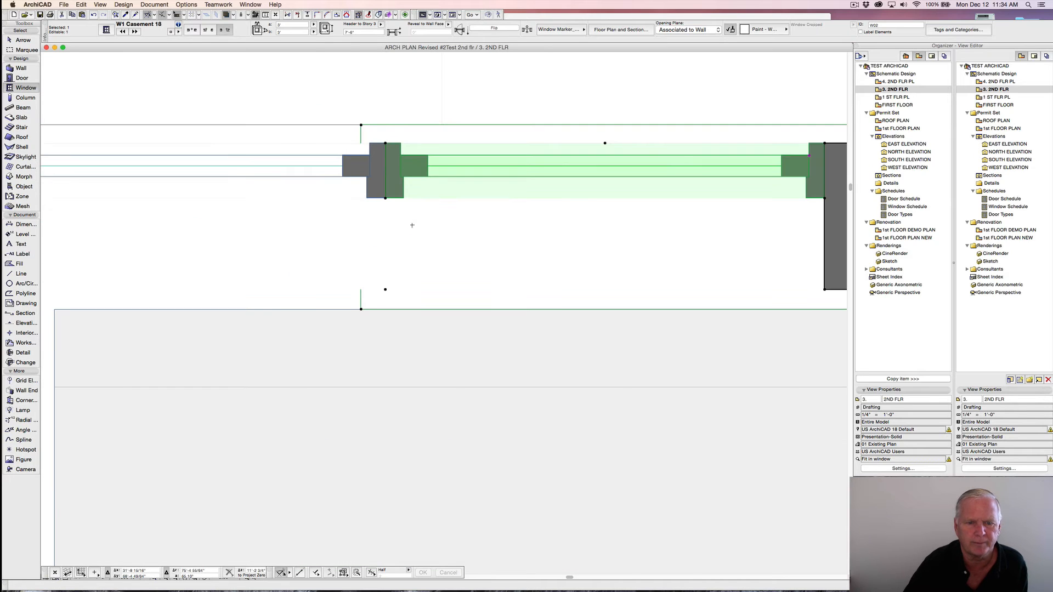
{"action": "key", "text": "Escape"}
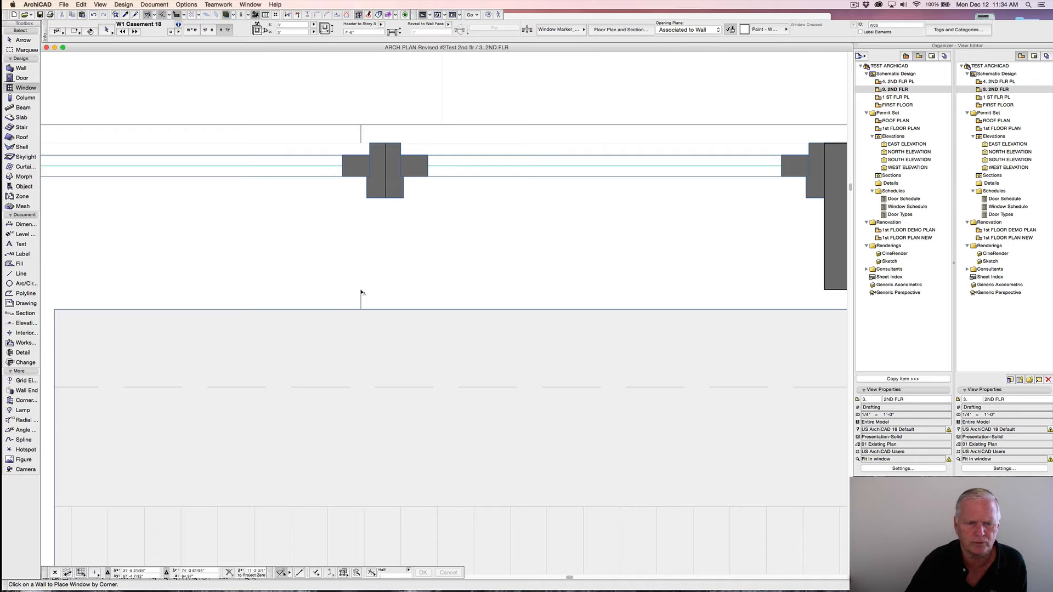
- Turn on right-side ganging for the casement window in its General Settings, where it adjoins the corner window
{"action": "left_click", "coordinate": [361, 292]}
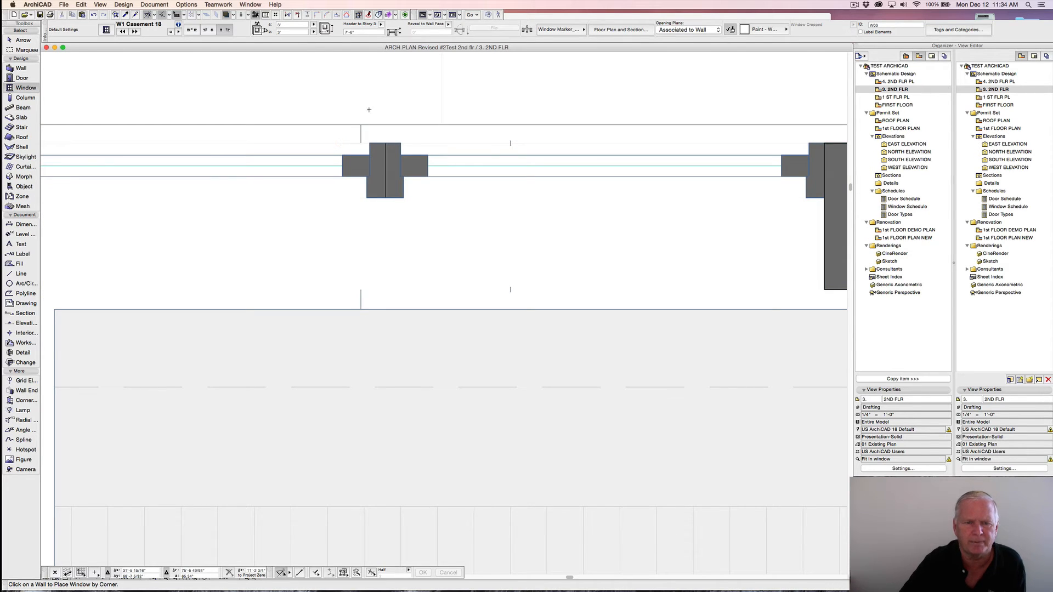
{"action": "scroll", "coordinate": [393, 111], "scroll_direction": "down", "scroll_amount": 3}
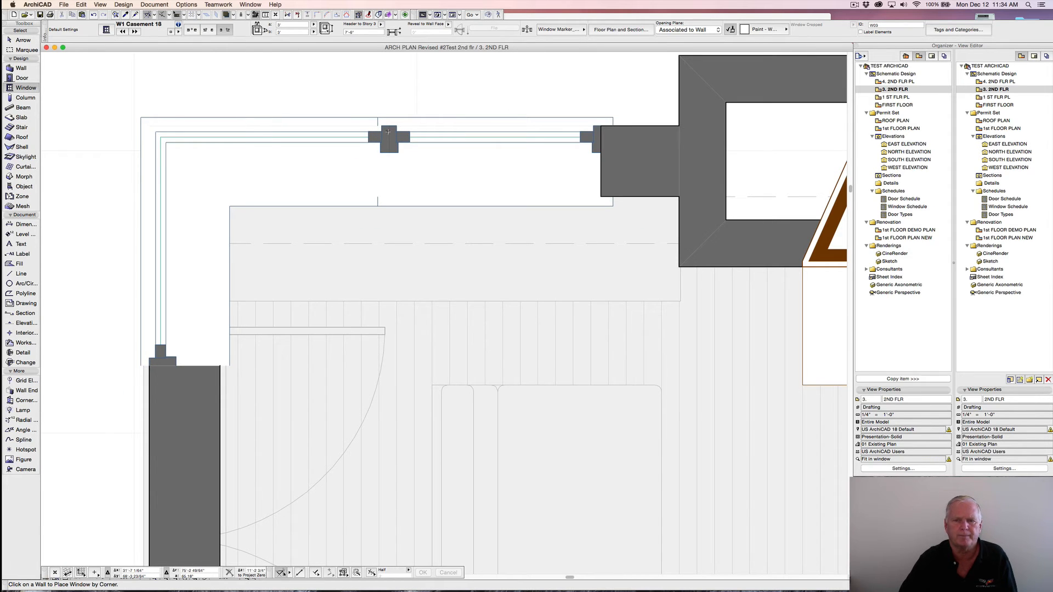
{"action": "left_click", "coordinate": [387, 132]}
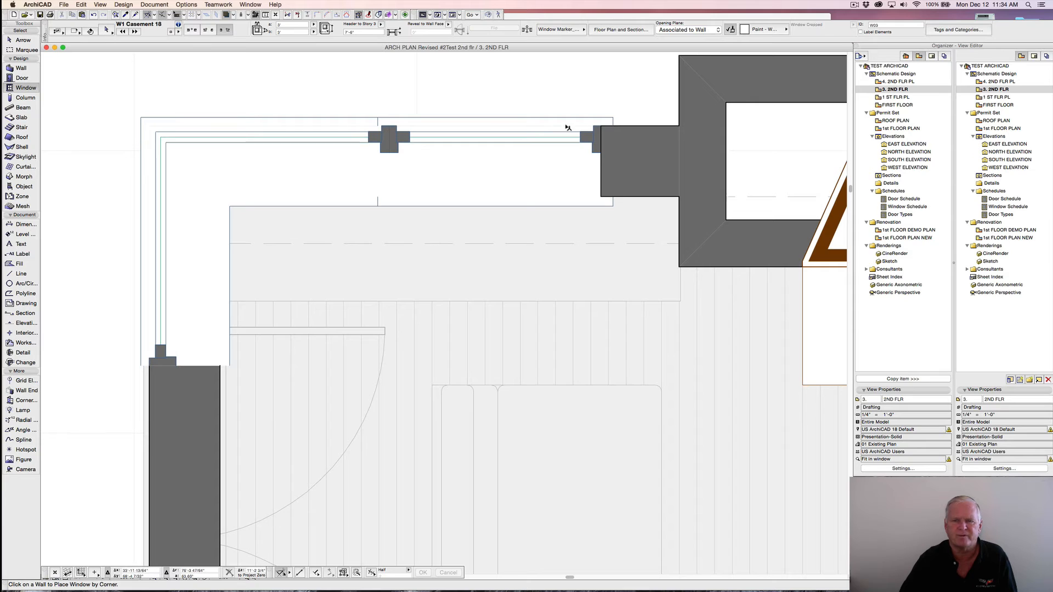
{"action": "left_click", "coordinate": [602, 129]}
{"action": "left_click", "coordinate": [107, 30]}
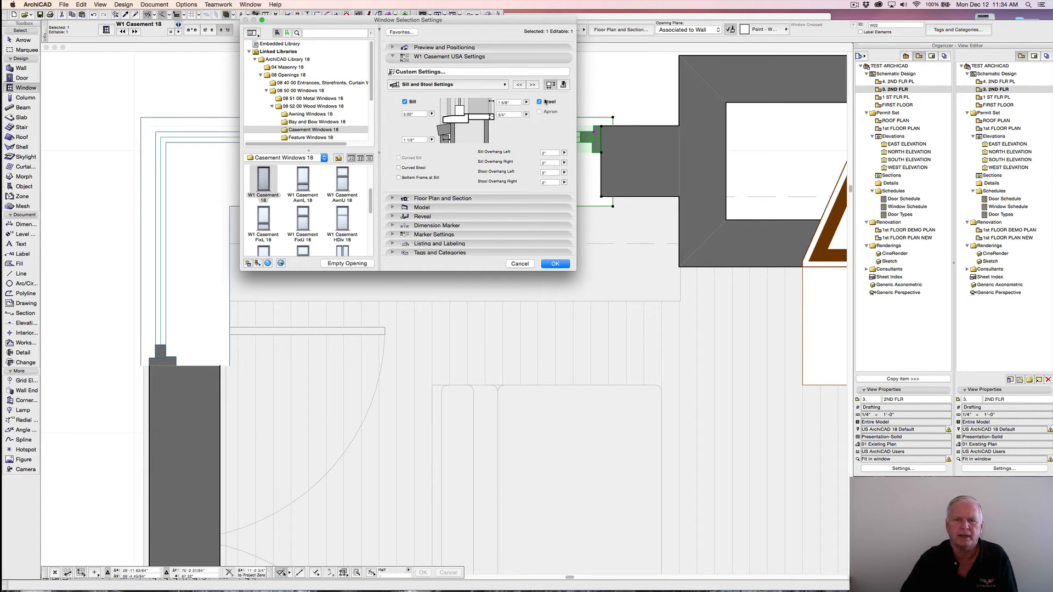
{"action": "left_click", "coordinate": [504, 86]}
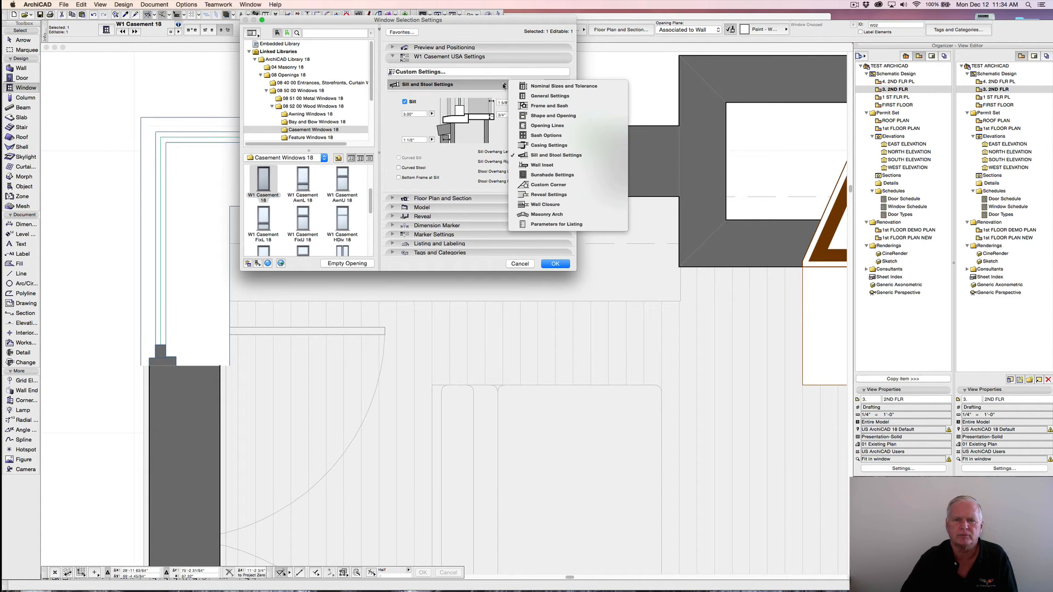
{"action": "left_click", "coordinate": [544, 96]}
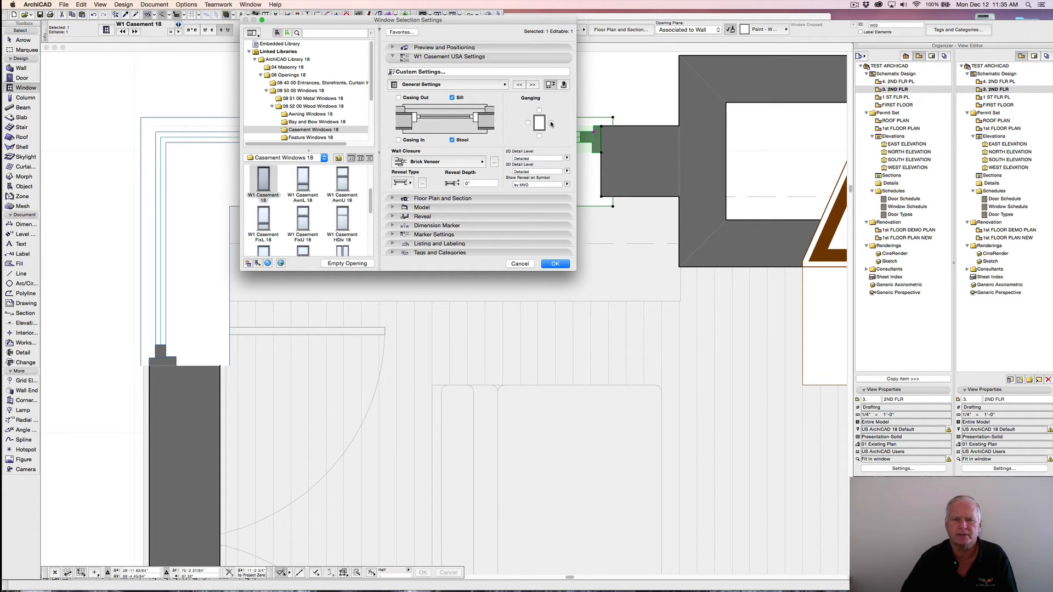
{"action": "left_click", "coordinate": [551, 123]}
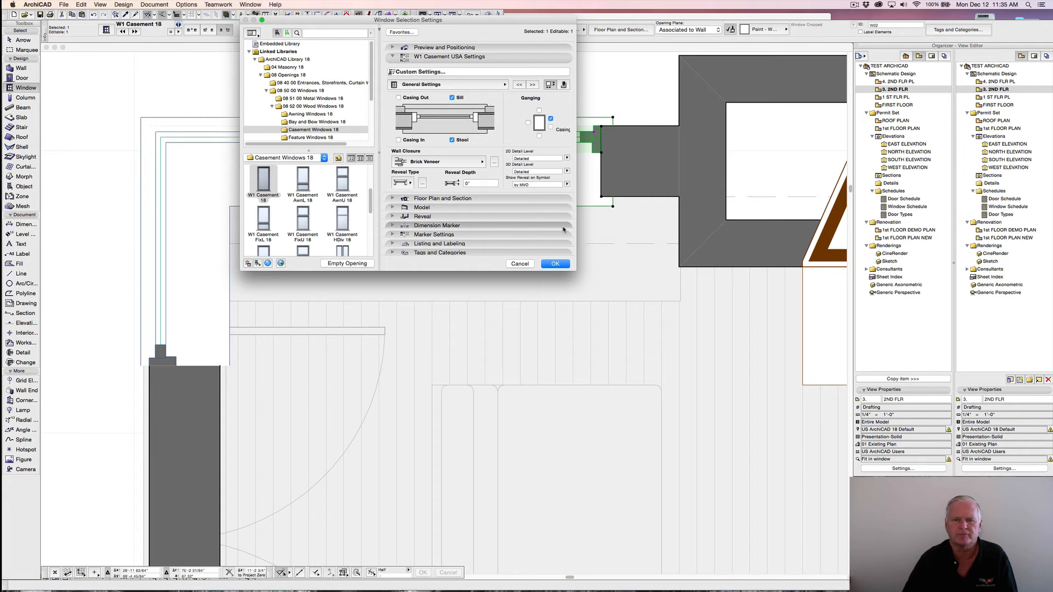
{"action": "left_click", "coordinate": [555, 265]}
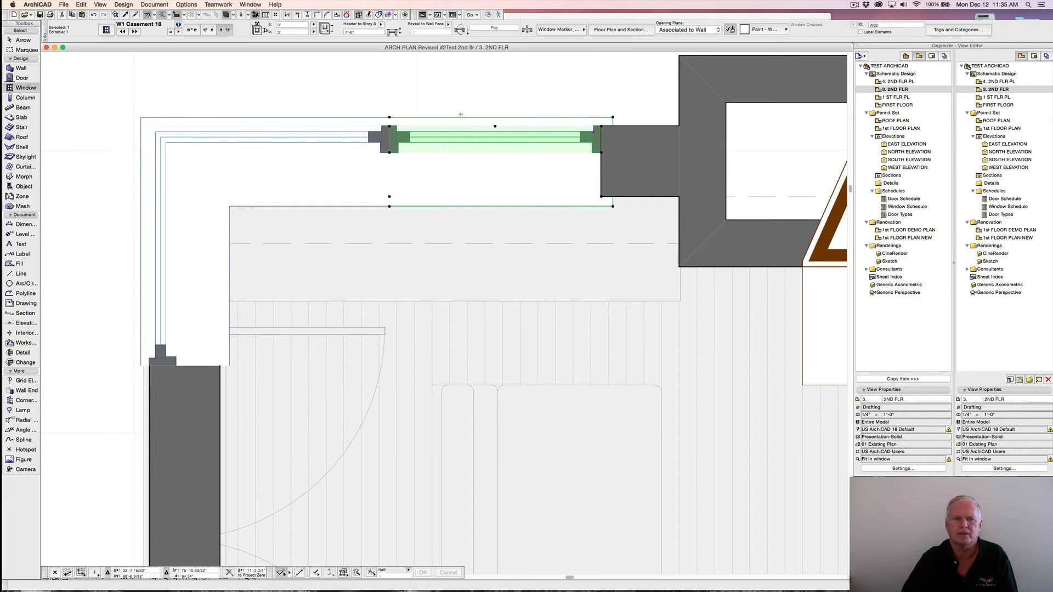
- Turn on left-side ganging in the casement window's default settings so that new windows gang on both sides
{"action": "left_click", "coordinate": [443, 97]}
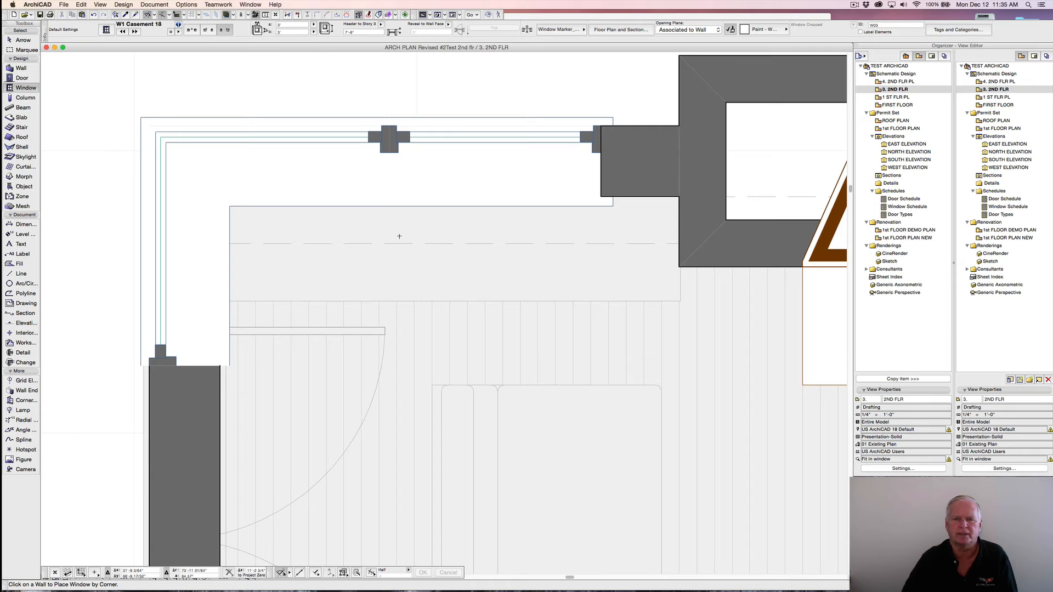
{"action": "scroll", "coordinate": [313, 218], "scroll_direction": "down", "scroll_amount": 3}
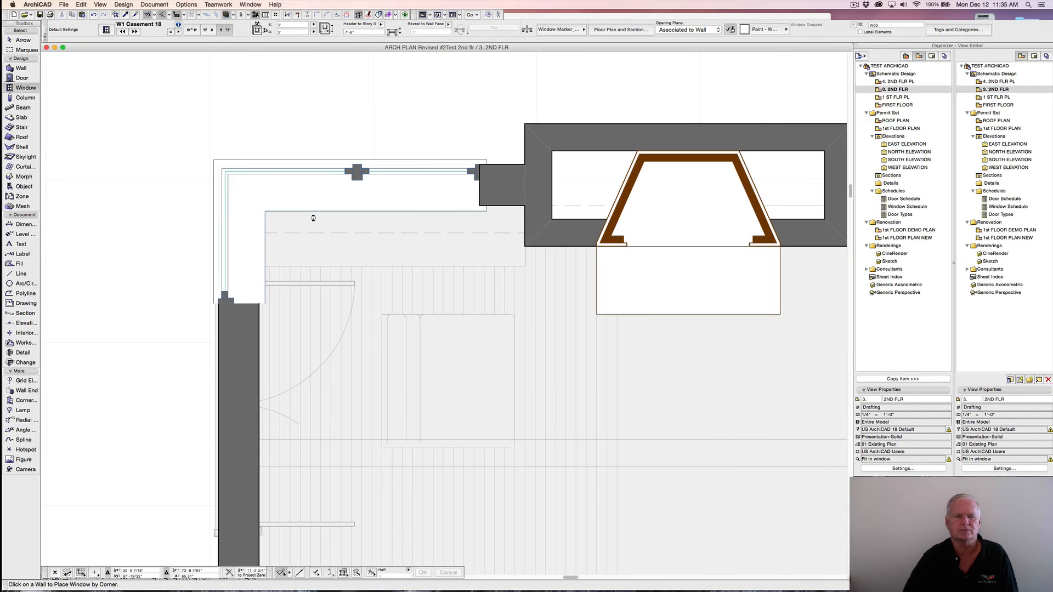
{"action": "scroll", "coordinate": [313, 218], "scroll_direction": "down", "scroll_amount": 2}
{"action": "middle_click_drag", "start_coordinate": [313, 217], "coordinate": [321, 193]}
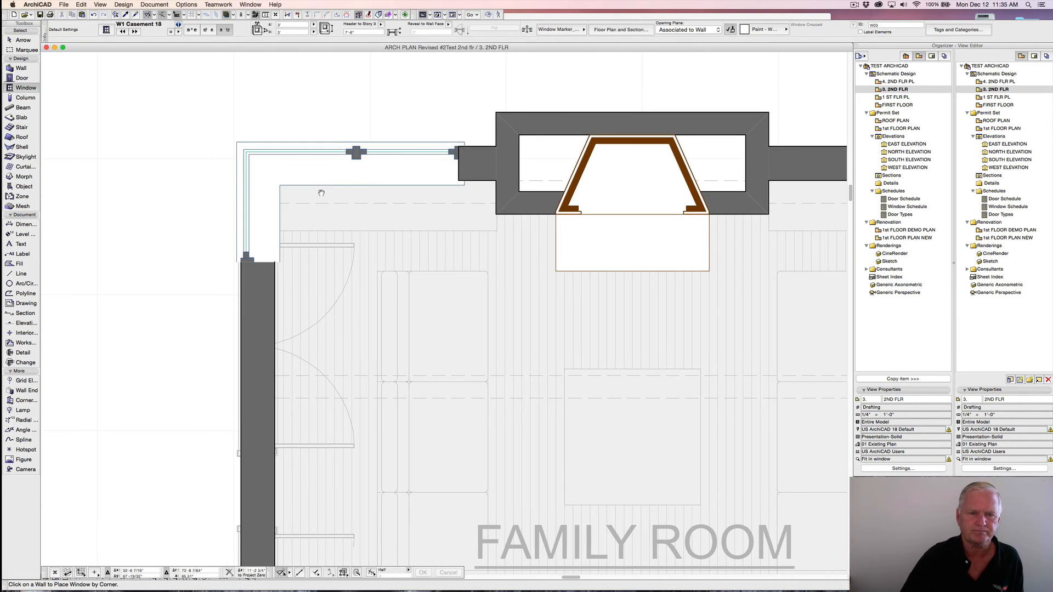
{"action": "scroll", "coordinate": [270, 266], "scroll_direction": "down", "scroll_amount": 3}
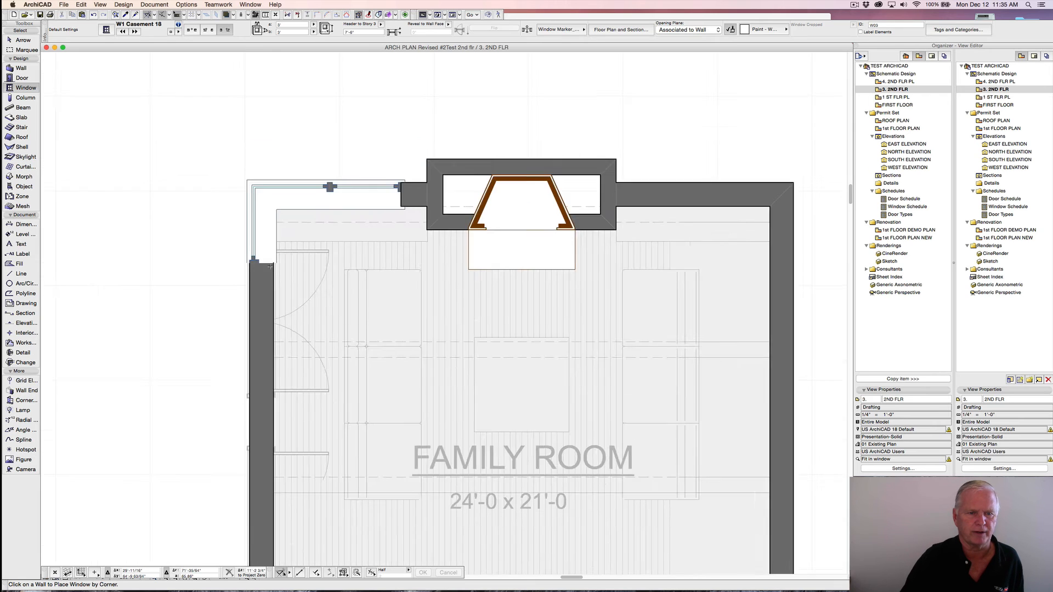
{"action": "scroll", "coordinate": [270, 266], "scroll_direction": "down", "scroll_amount": 2}
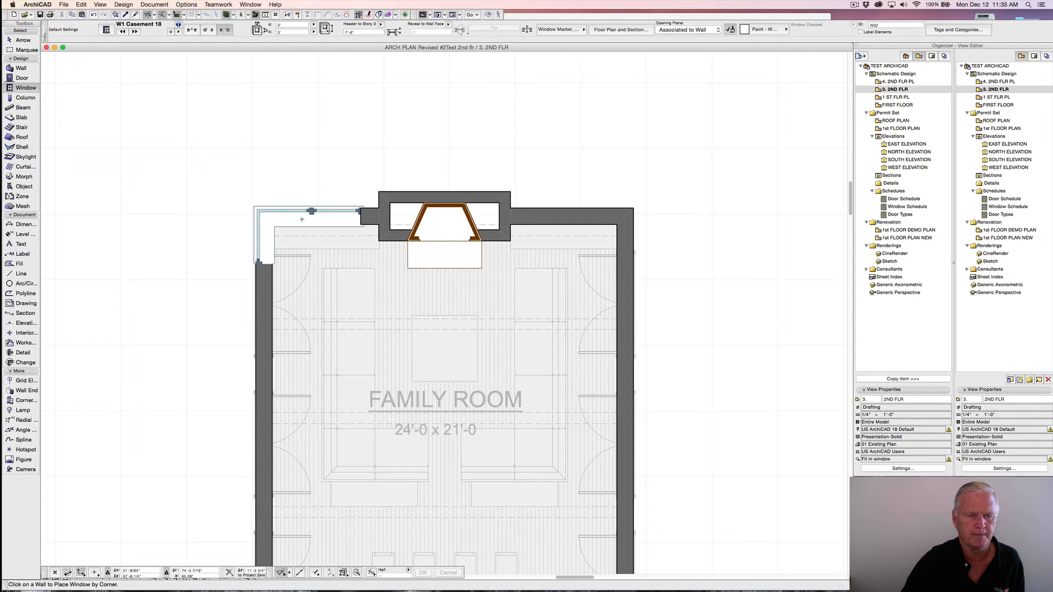
{"action": "scroll", "coordinate": [297, 230], "scroll_direction": "down", "scroll_amount": 5}
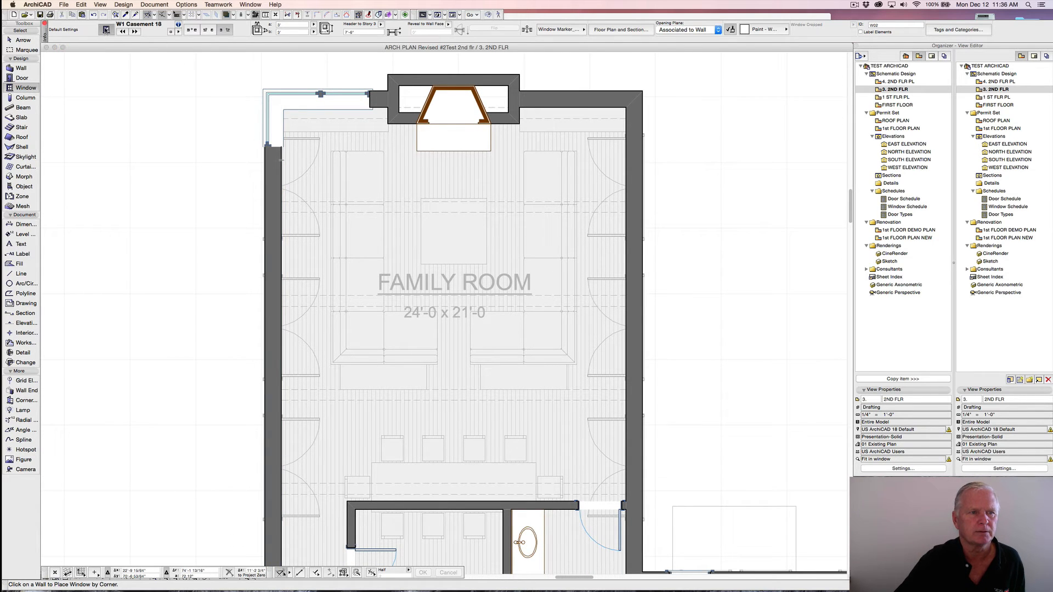
{"action": "left_click", "coordinate": [107, 29]}
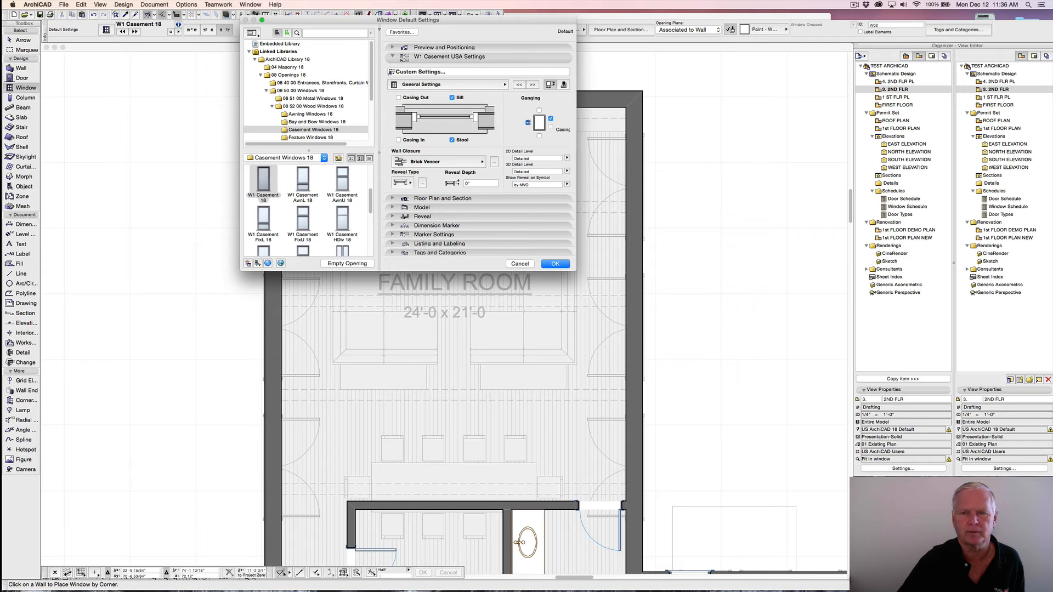
{"action": "left_click", "coordinate": [528, 121]}
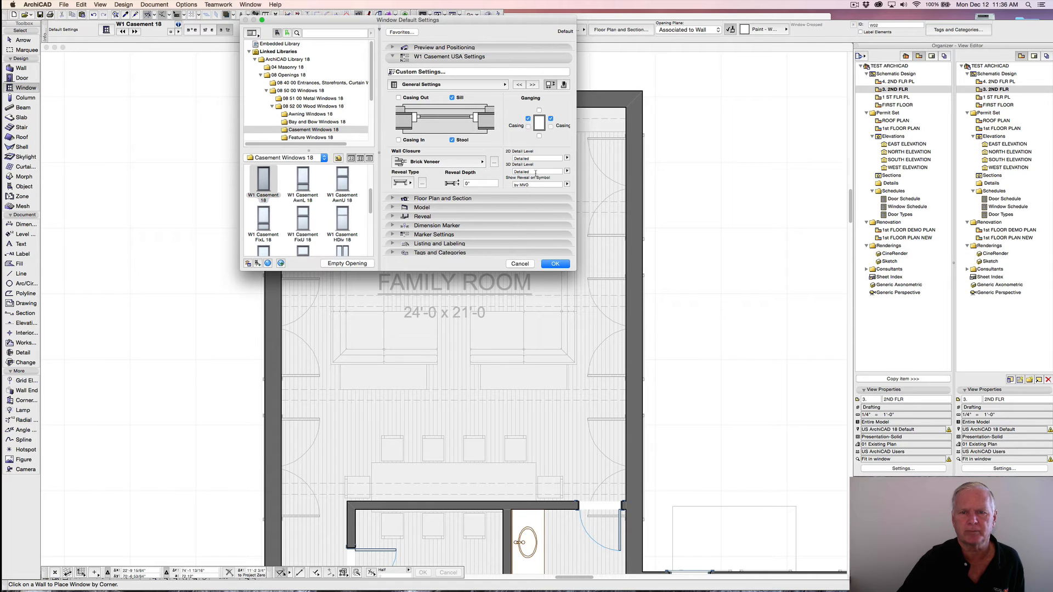
{"action": "left_click", "coordinate": [555, 265]}
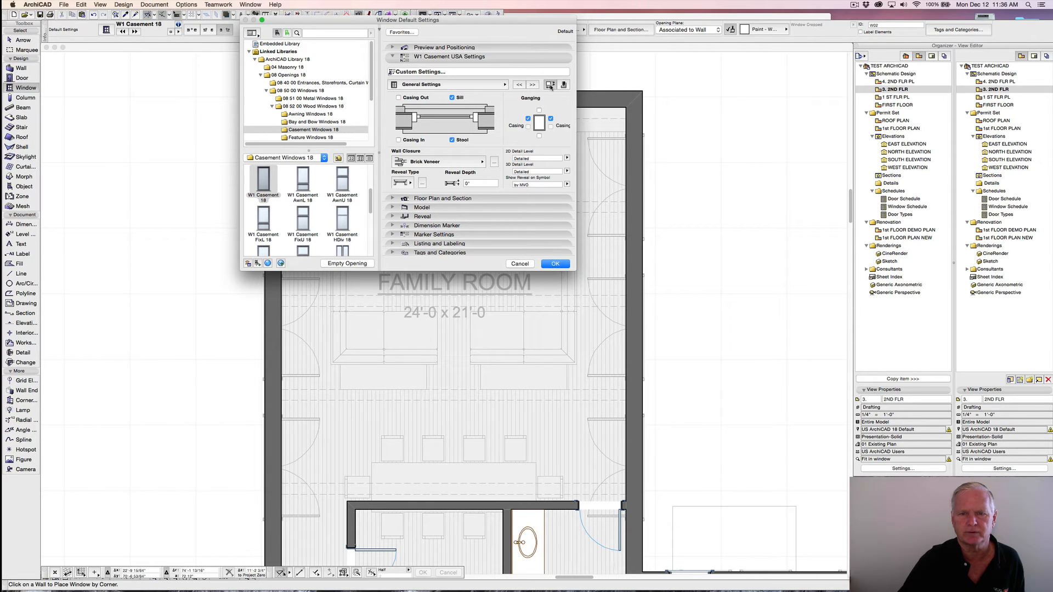
{"action": "left_click", "coordinate": [554, 265]}
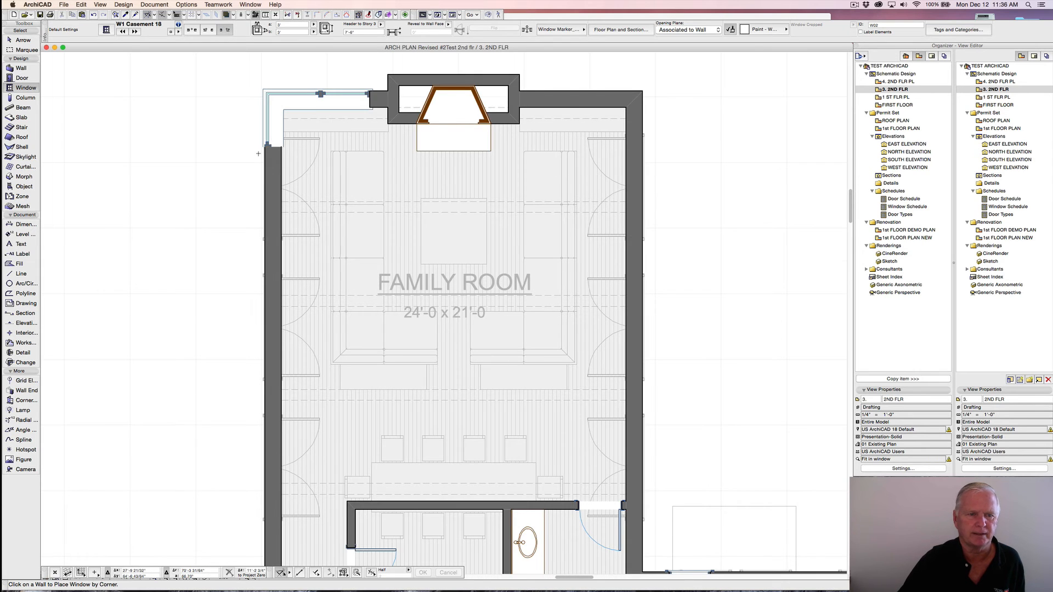
- Place a casement window by its corner on the family room's left exterior wall, directly against the lower end of the corner window
{"action": "scroll", "coordinate": [231, 149], "scroll_direction": "up", "scroll_amount": 5}
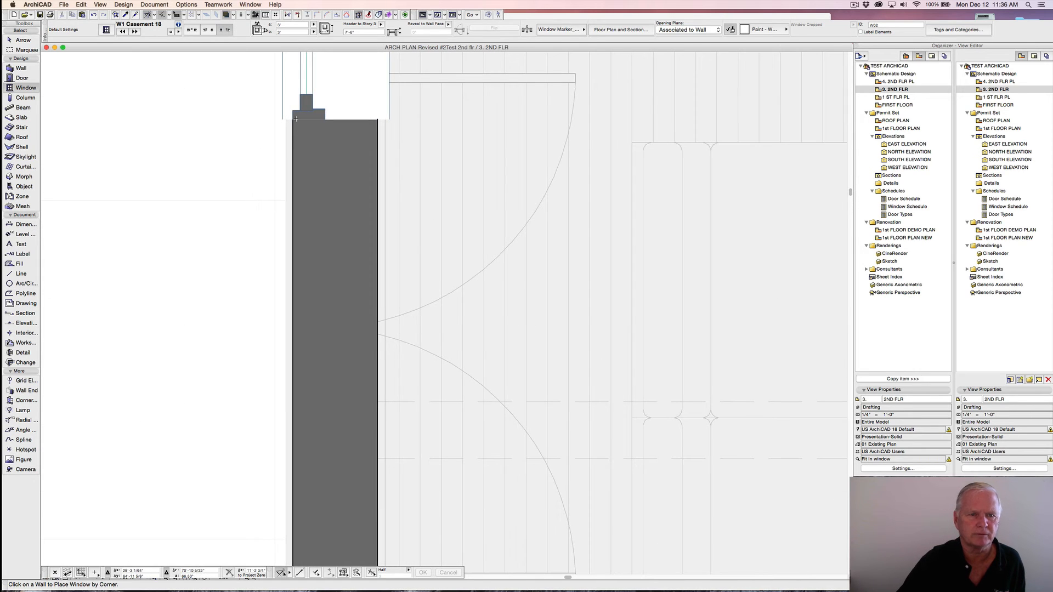
{"action": "left_click", "coordinate": [208, 30]}
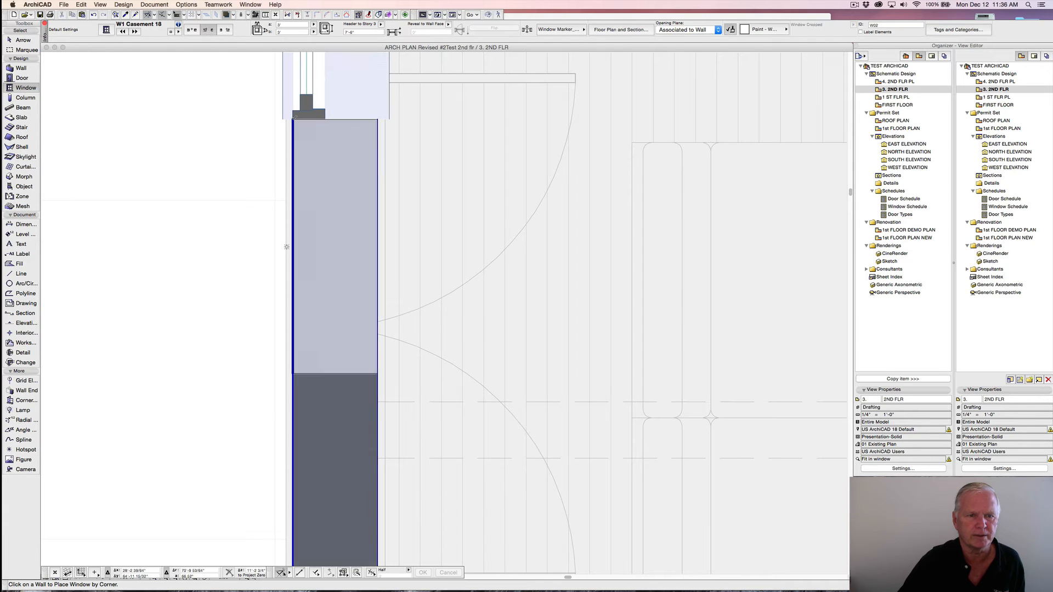
{"action": "left_click", "coordinate": [294, 97]}
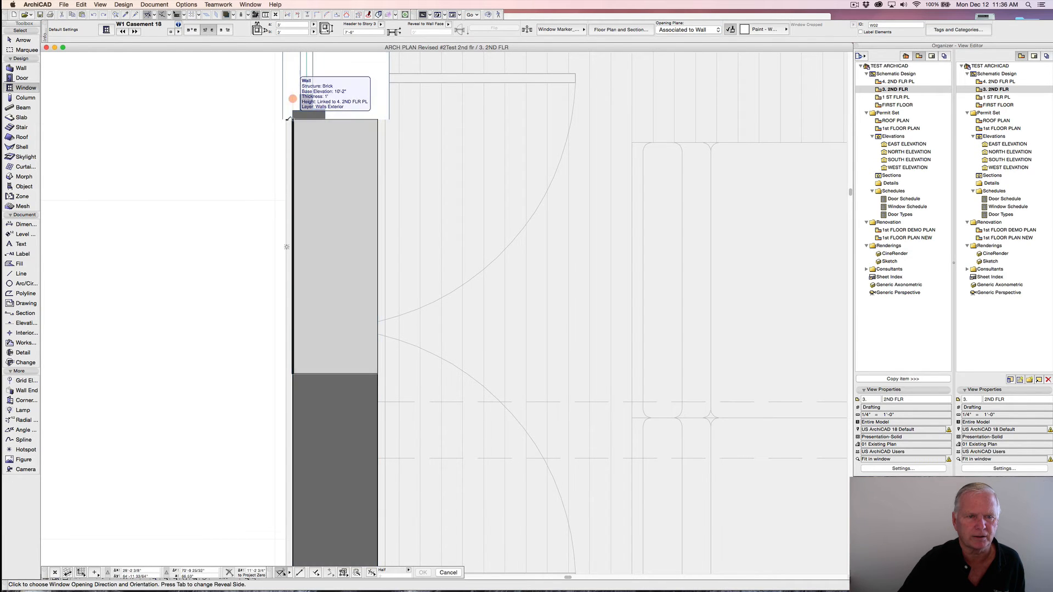
{"action": "left_click", "coordinate": [251, 122]}
{"action": "scroll", "coordinate": [309, 132], "scroll_direction": "down", "scroll_amount": 2}
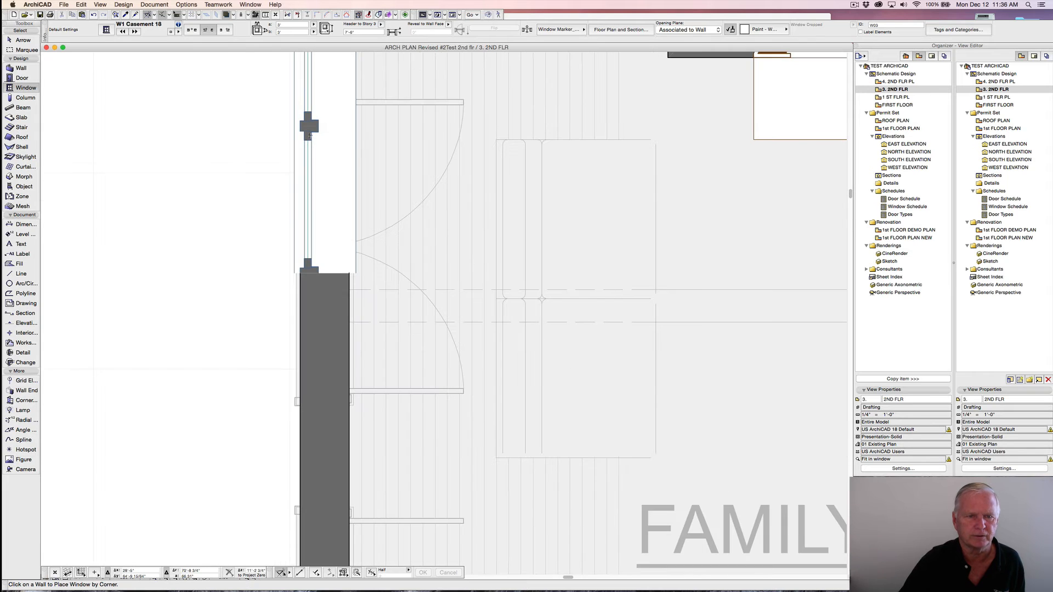
{"action": "mouse_move", "coordinate": [329, 146]}
{"action": "middle_mouse_down"}
{"action": "mouse_move", "coordinate": [327, 219]}
{"action": "mouse_move", "coordinate": [333, 154]}
{"action": "middle_mouse_up"}
{"action": "scroll", "coordinate": [333, 153], "scroll_direction": "down", "scroll_amount": 2}
{"action": "scroll", "coordinate": [333, 153], "scroll_direction": "down", "scroll_amount": 2}
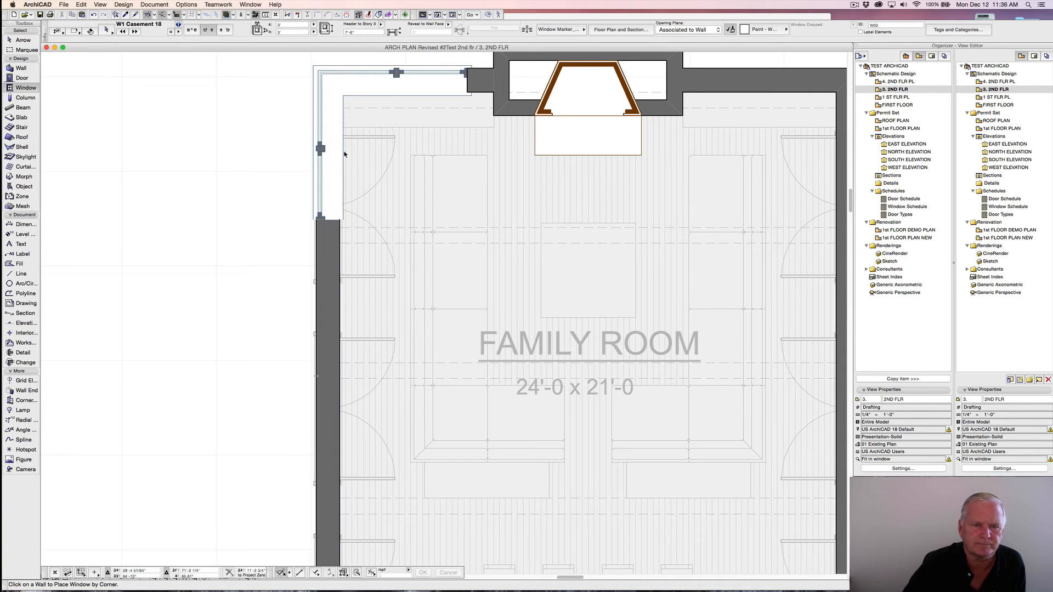
- Measure the wall from the new casement window's lower corner down to the dashed line below the family room seating
{"action": "left_click", "coordinate": [318, 164], "text": "shift"}
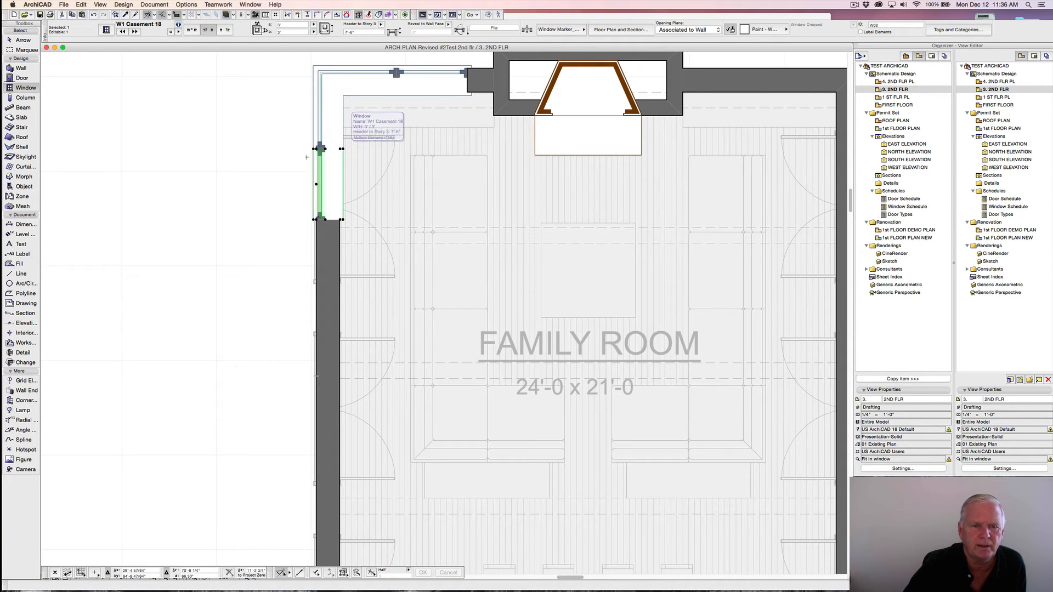
{"action": "scroll", "coordinate": [317, 162], "scroll_direction": "down", "scroll_amount": 2}
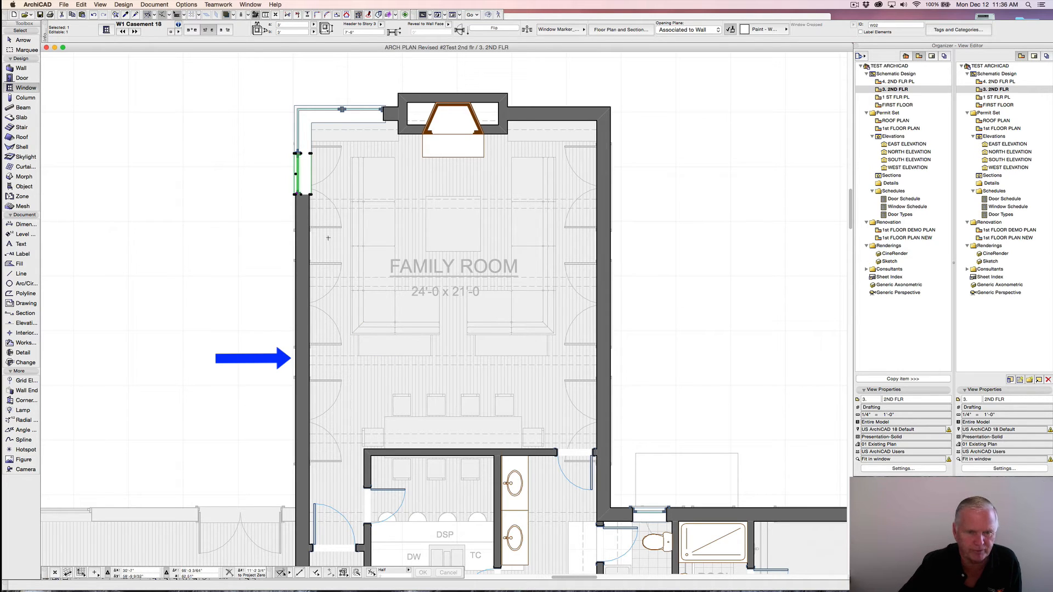
{"action": "key", "text": "Escape"}
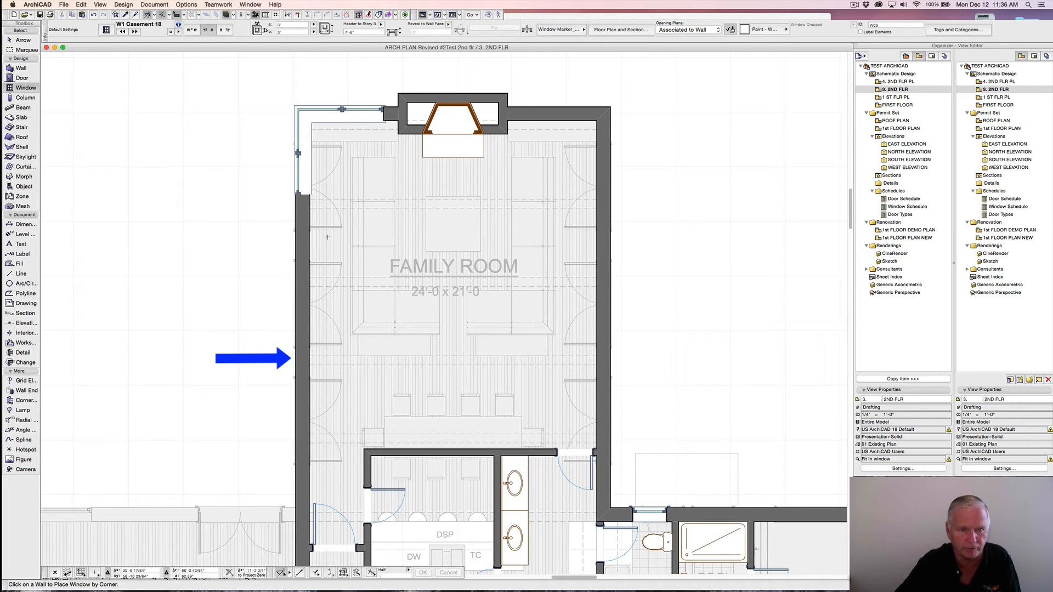
{"action": "key", "text": "m"}
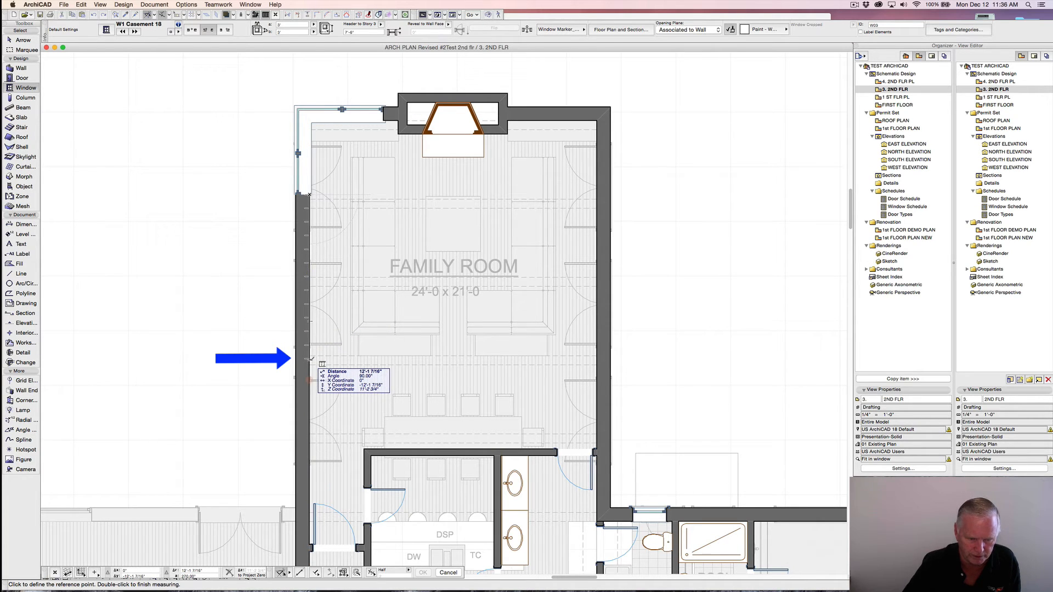
{"action": "left_click", "coordinate": [309, 380]}
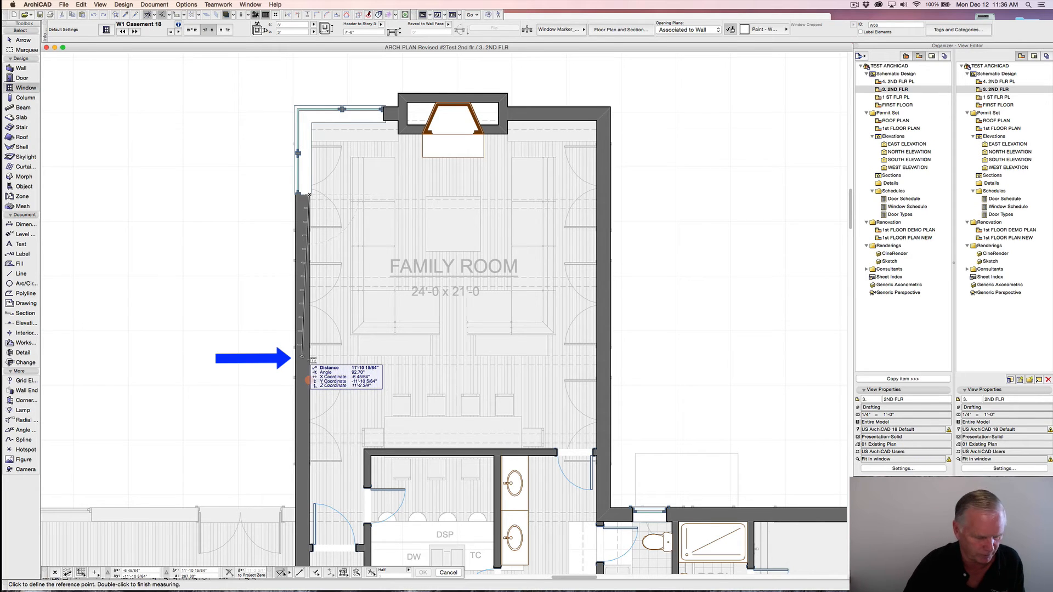
{"action": "key", "text": "Escape"}
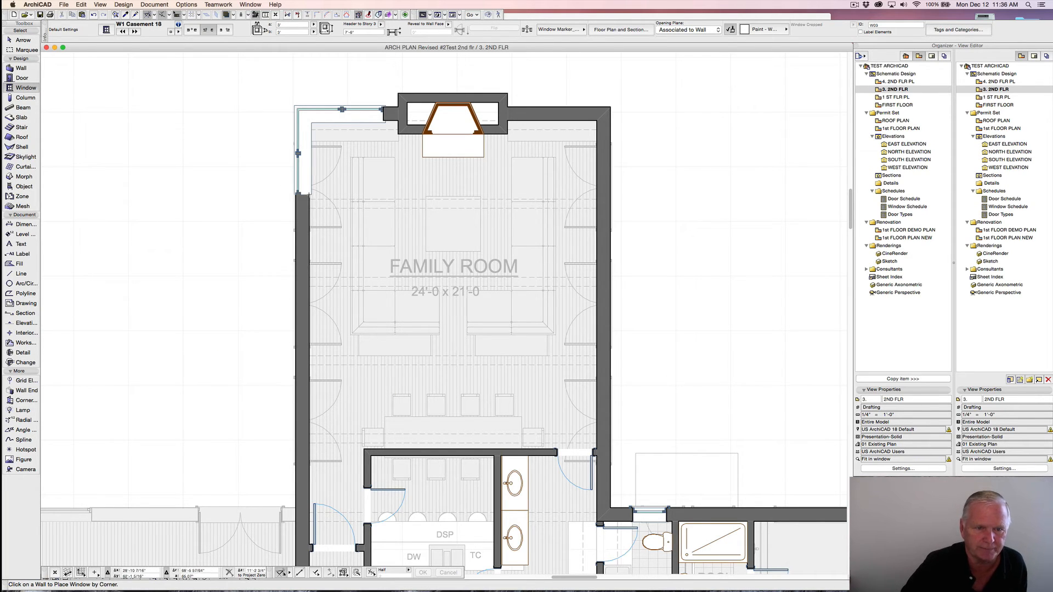
{"action": "left_click", "coordinate": [311, 215]}
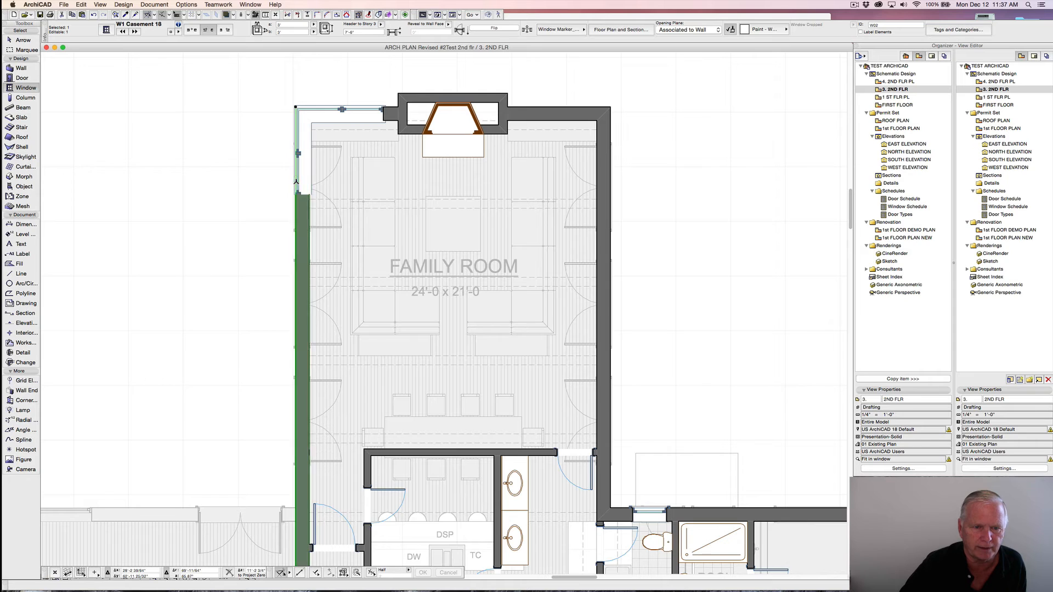
{"action": "right_click", "coordinate": [297, 181]}
{"action": "mouse_move", "coordinate": [335, 310]}
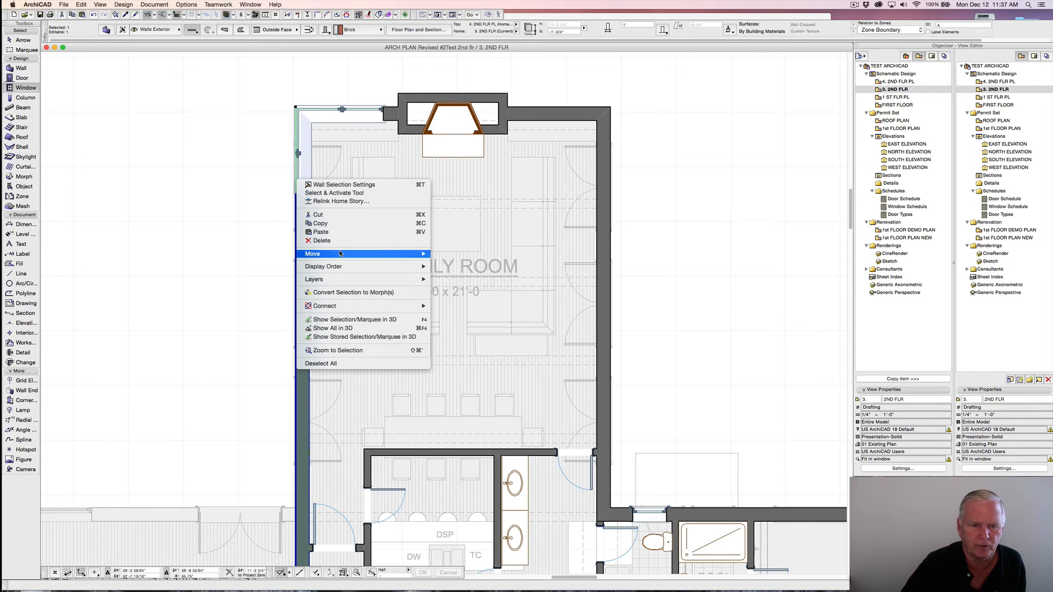
{"action": "mouse_move", "coordinate": [337, 254]}
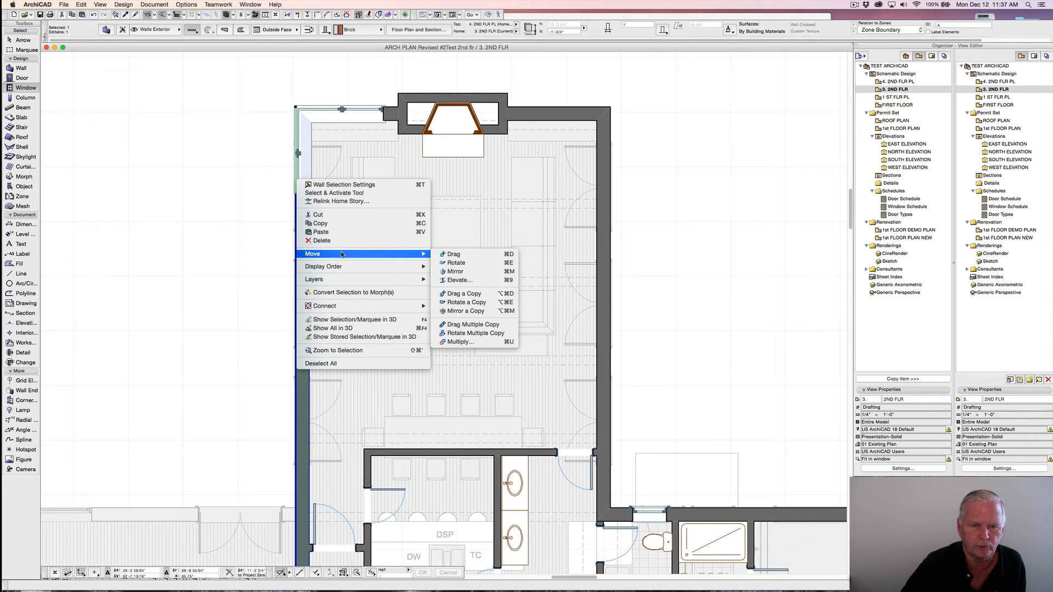
{"action": "left_click", "coordinate": [466, 342]}
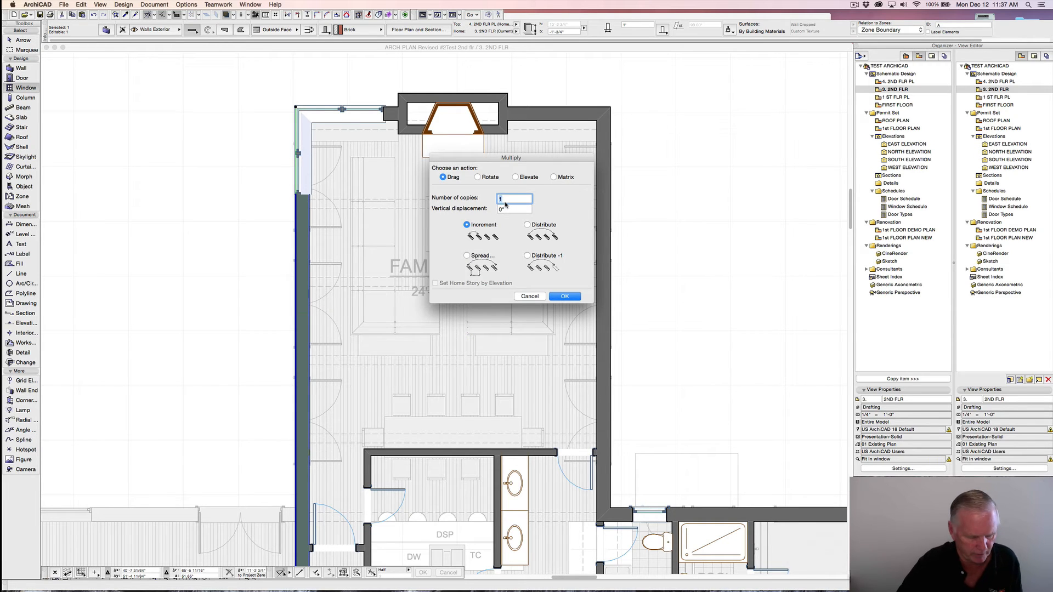
{"action": "type", "text": "3"}
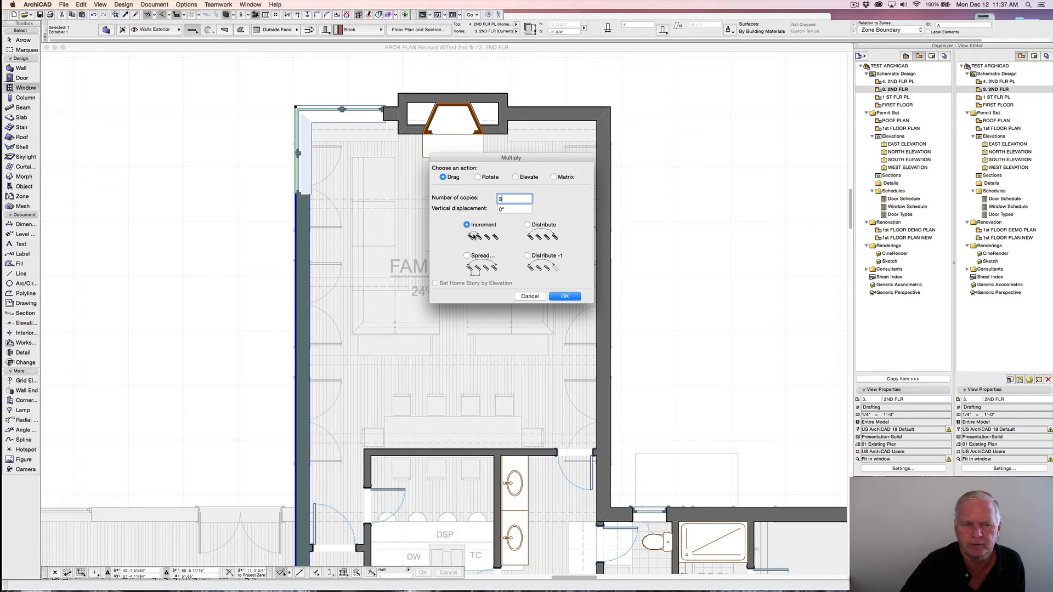
{"action": "left_click", "coordinate": [566, 296]}
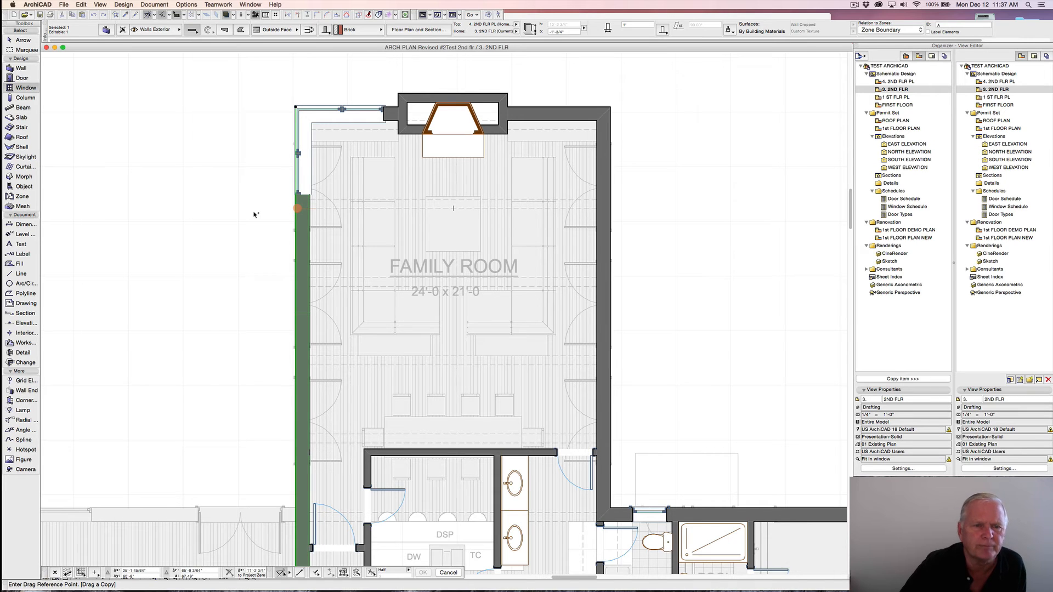
{"action": "key", "text": "Escape"}
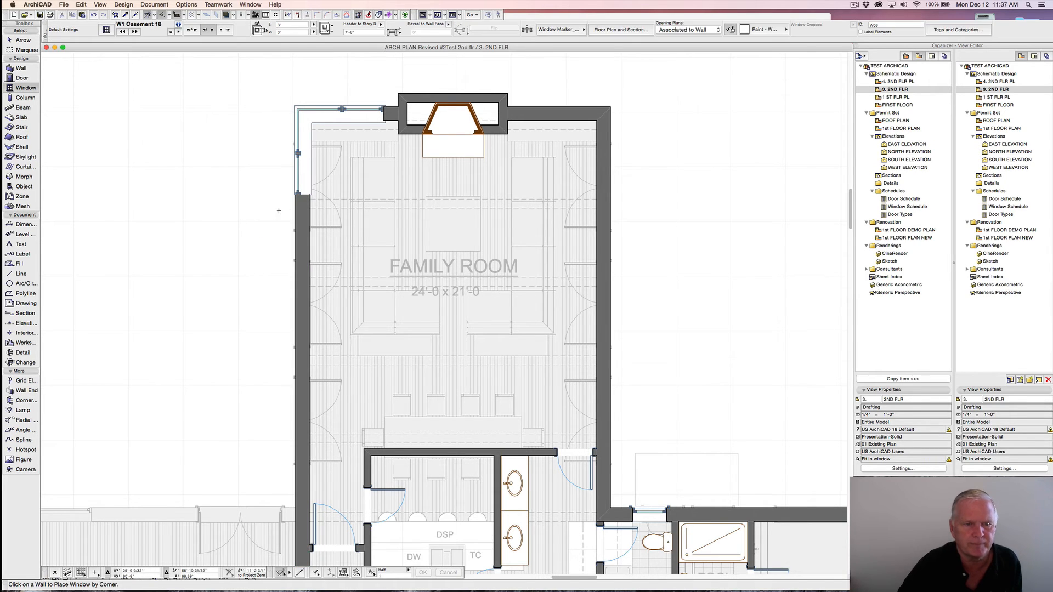
- Multiply the left wall's casement window with 3 incremental dragged copies, placed end to end down the wall at one window width spacing
{"action": "left_click", "coordinate": [297, 186], "text": "shift"}
{"action": "right_click", "coordinate": [295, 194]}
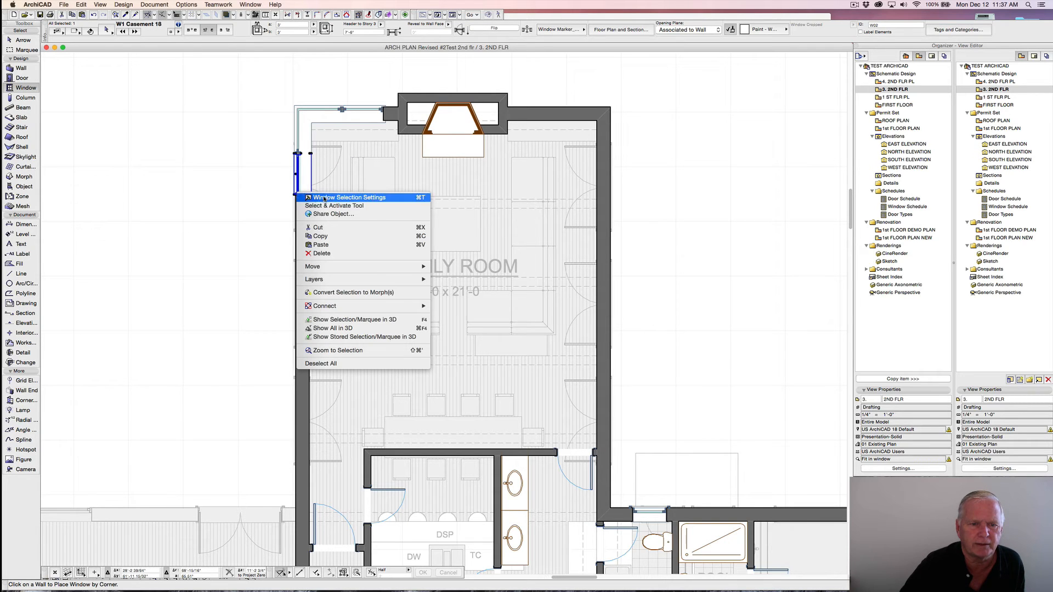
{"action": "mouse_move", "coordinate": [356, 267]}
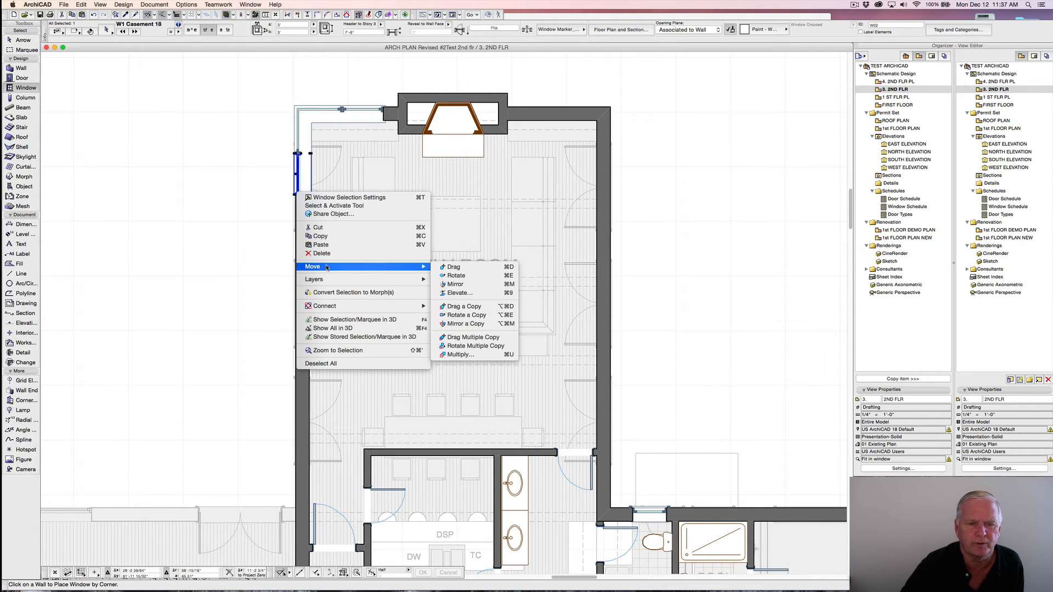
{"action": "left_click", "coordinate": [470, 356]}
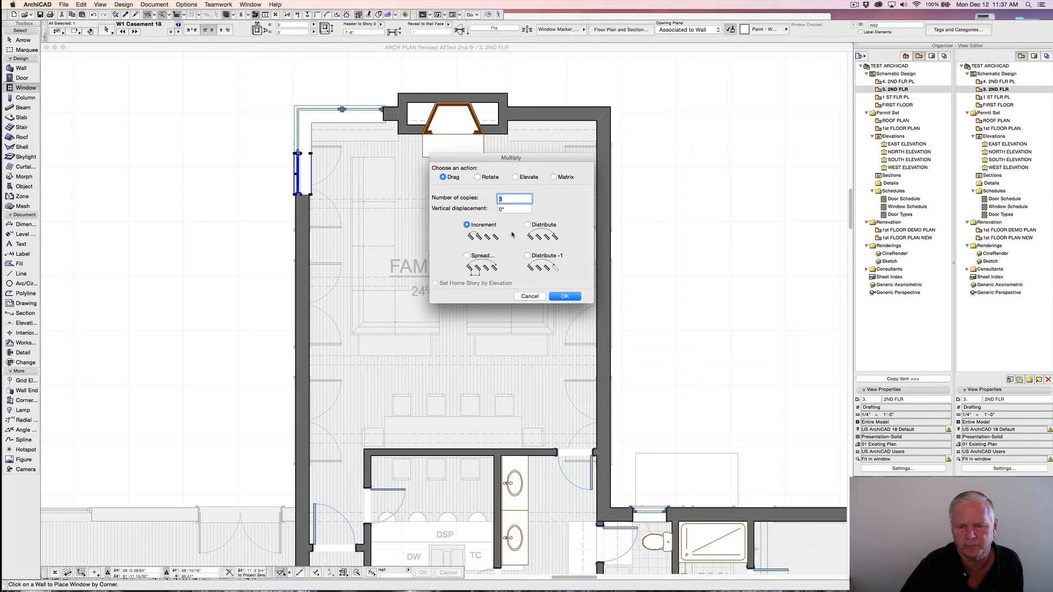
{"action": "left_click", "coordinate": [564, 297]}
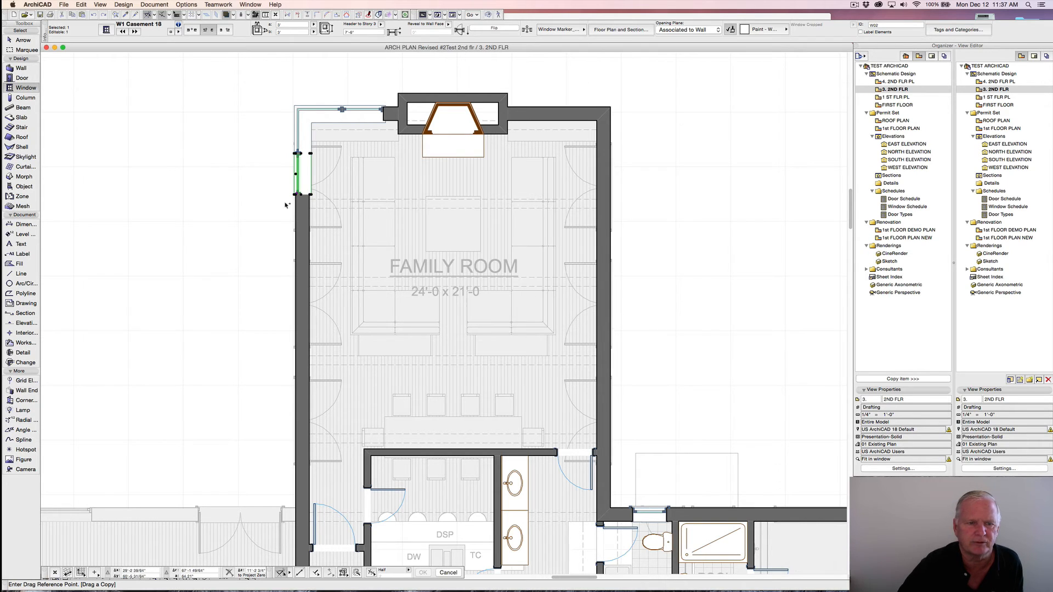
{"action": "scroll", "coordinate": [299, 160], "scroll_direction": "up", "scroll_amount": 5}
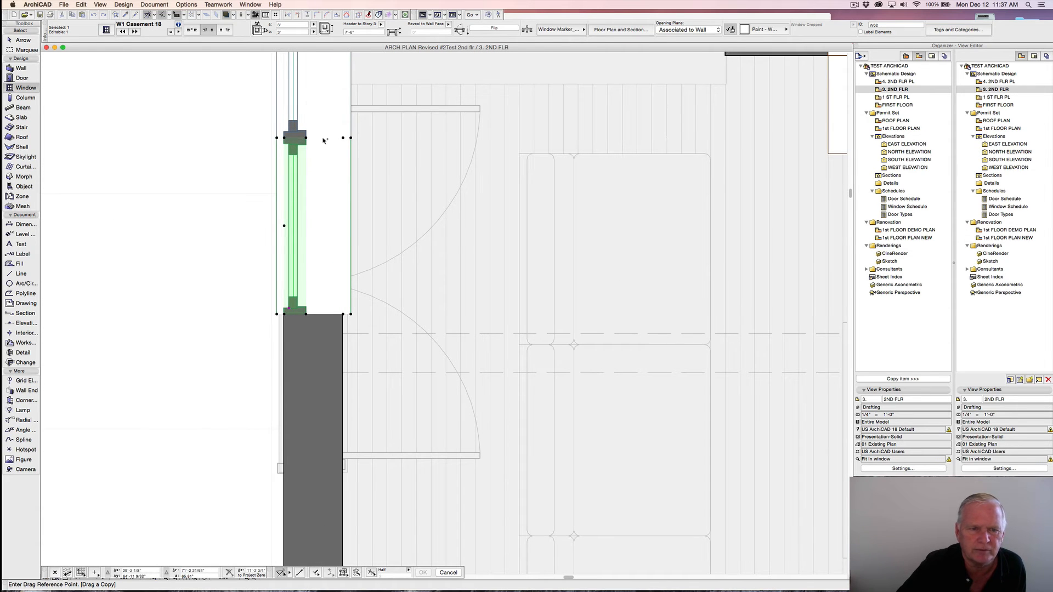
{"action": "left_click", "coordinate": [285, 138]}
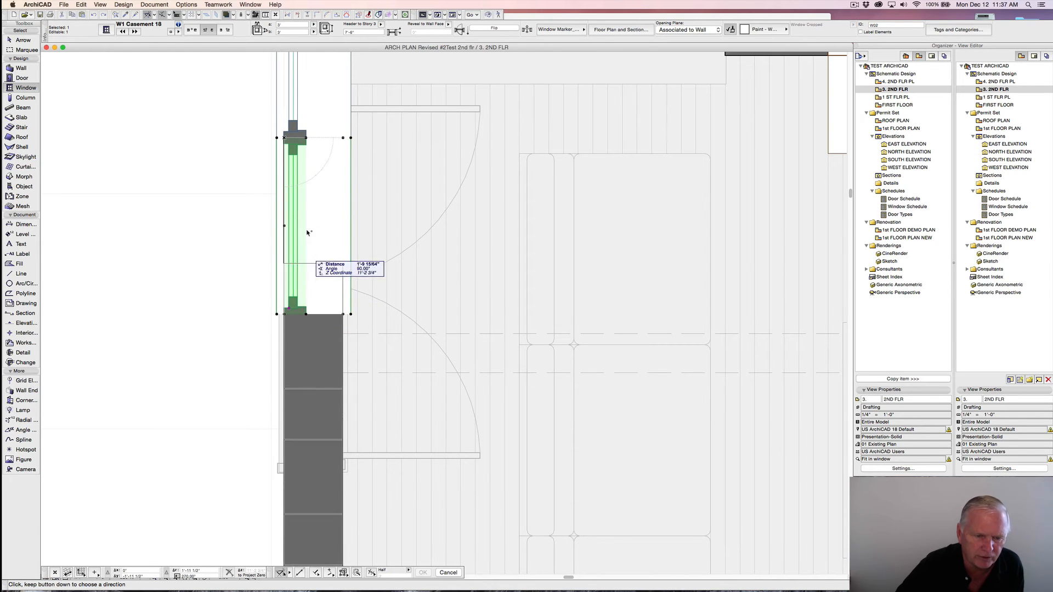
{"action": "left_click", "coordinate": [286, 315]}
{"action": "scroll", "coordinate": [237, 286], "scroll_direction": "down", "scroll_amount": 3}
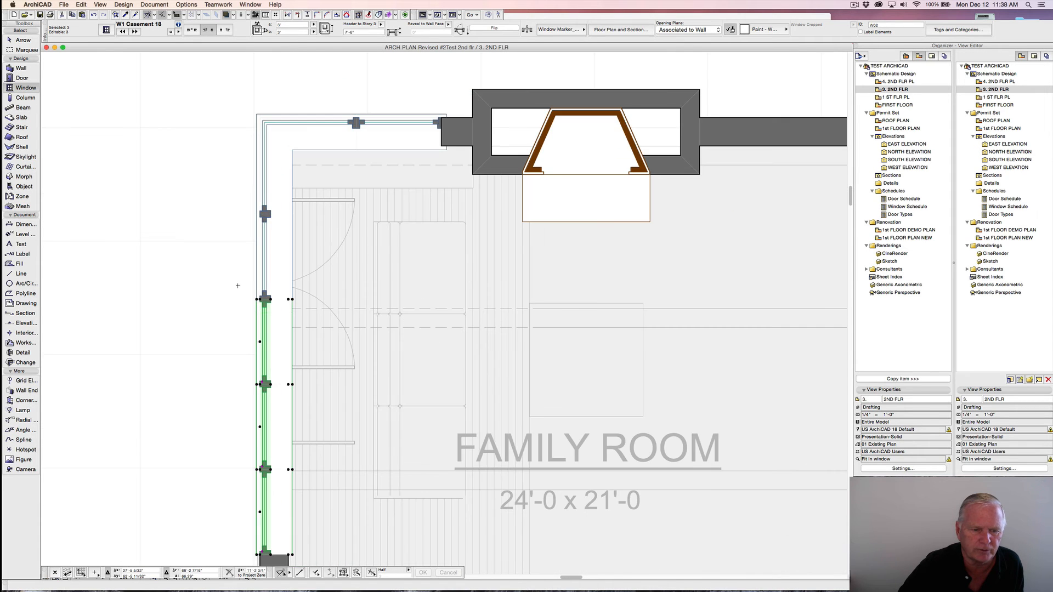
- Place one more casement window by its corner on the family room's left exterior wall, directly below the existing ganged run
{"action": "middle_click_drag", "start_coordinate": [223, 271], "coordinate": [211, 181]}
{"action": "key", "text": "Escape"}
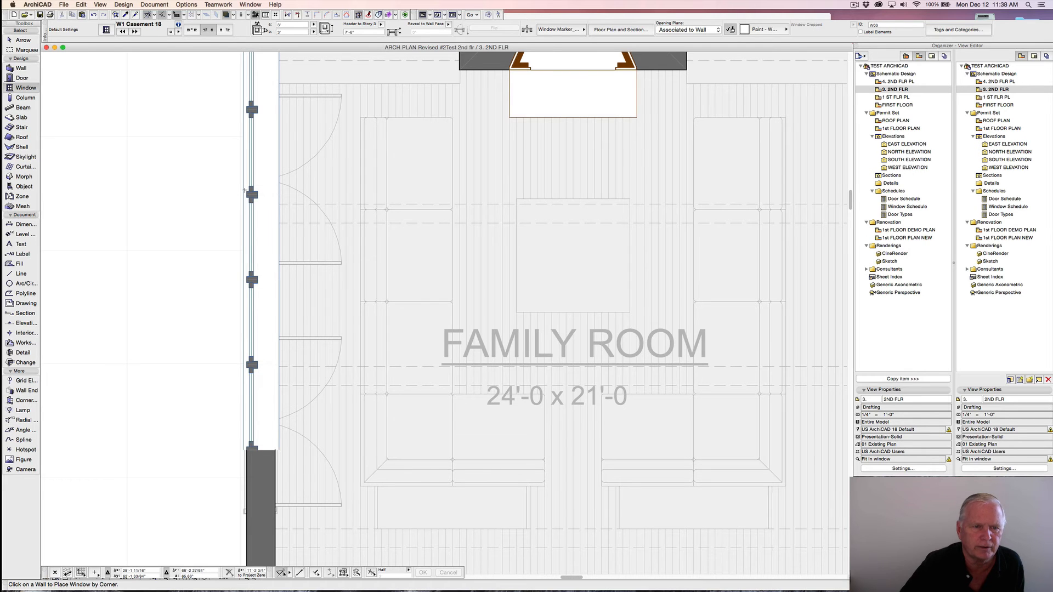
{"action": "scroll", "coordinate": [245, 190], "scroll_direction": "down", "scroll_amount": 2}
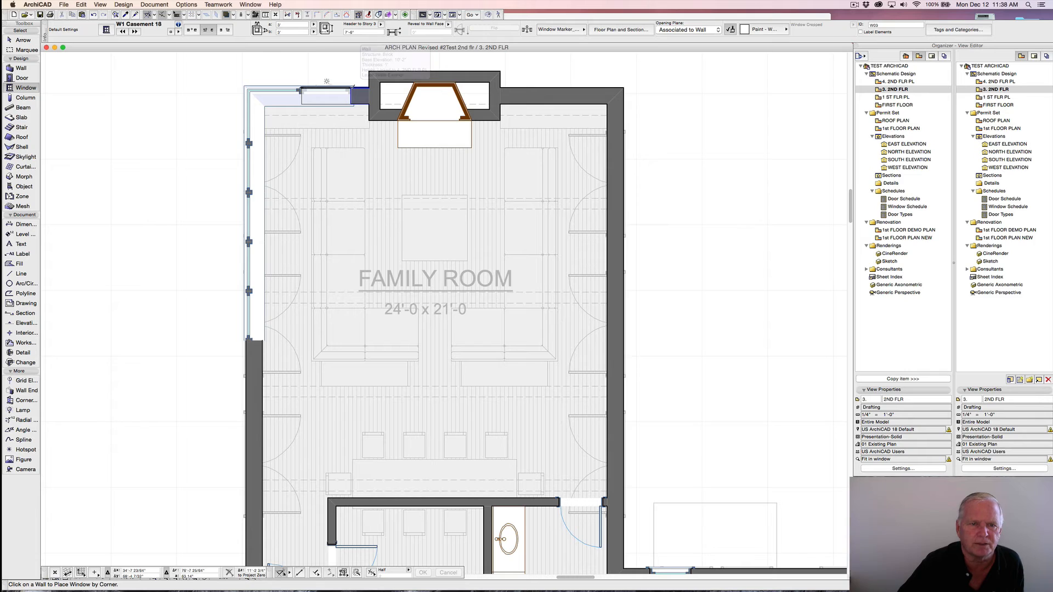
{"action": "left_click", "coordinate": [331, 88]}
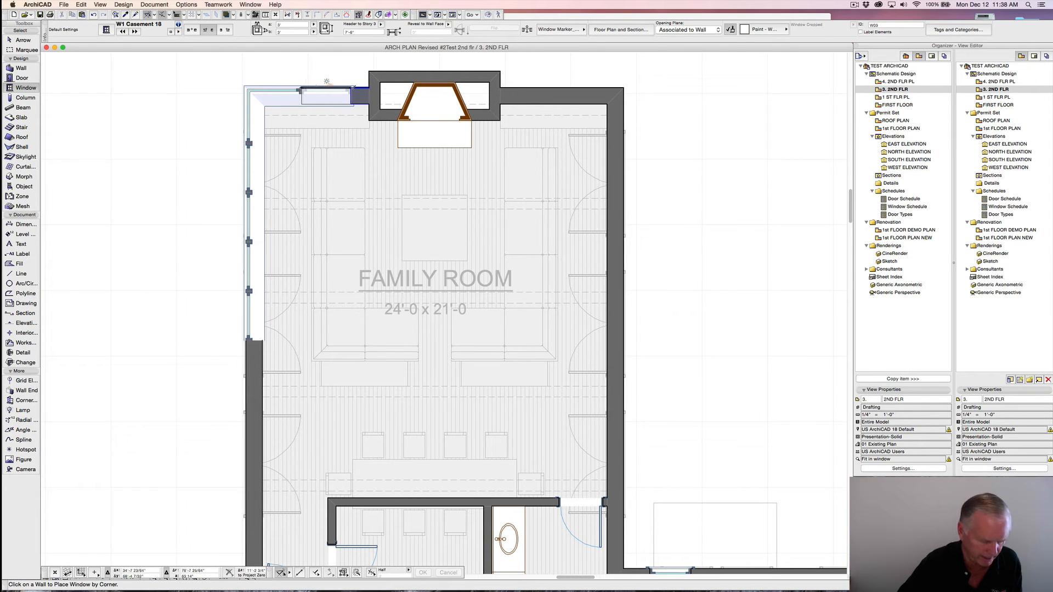
{"action": "left_click", "coordinate": [353, 84]}
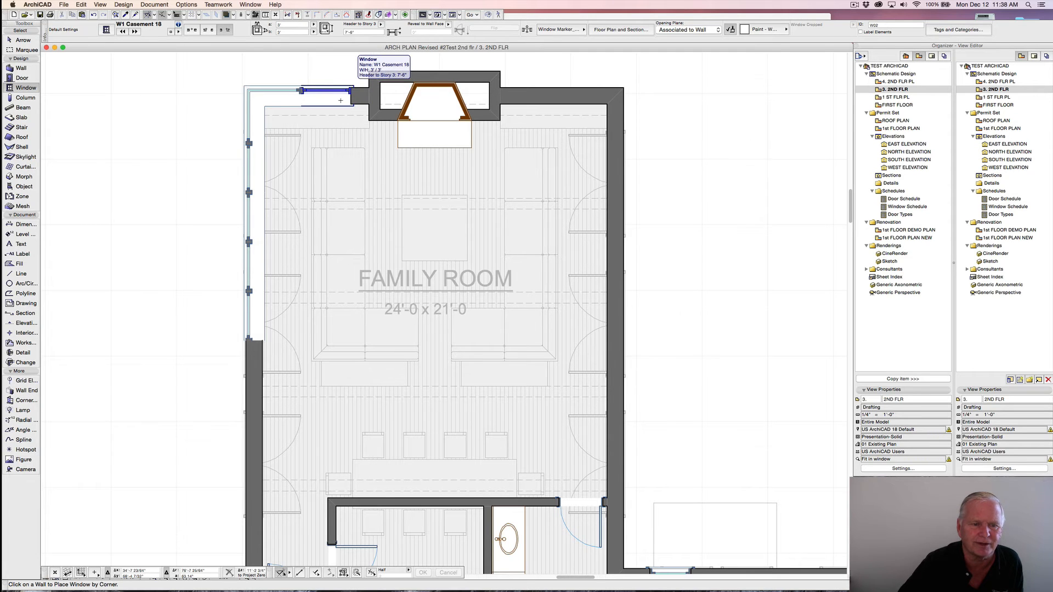
{"action": "scroll", "coordinate": [247, 343], "scroll_direction": "up", "scroll_amount": 1}
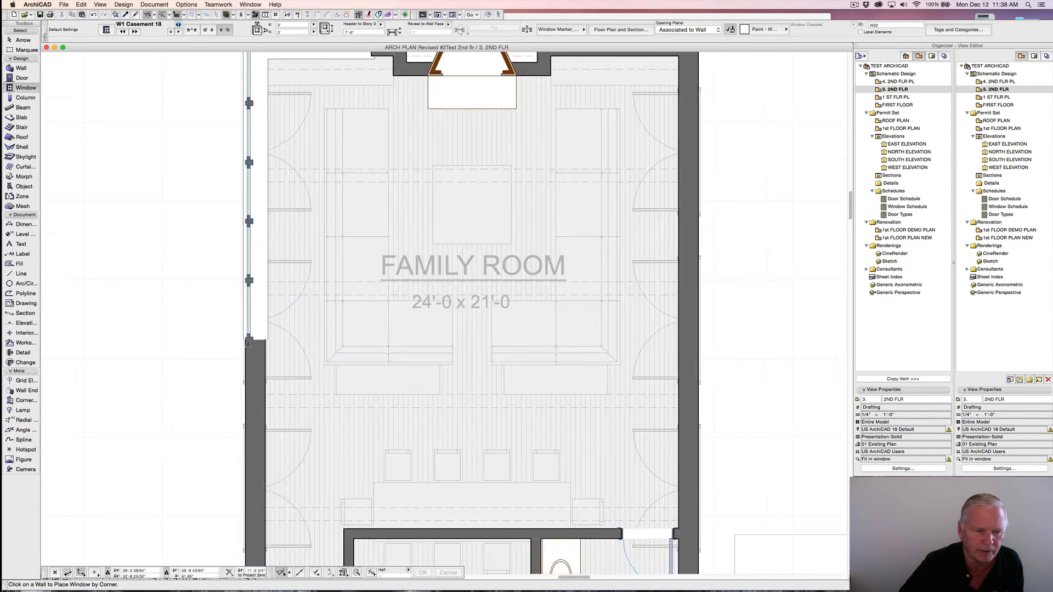
{"action": "scroll", "coordinate": [247, 343], "scroll_direction": "up", "scroll_amount": 5}
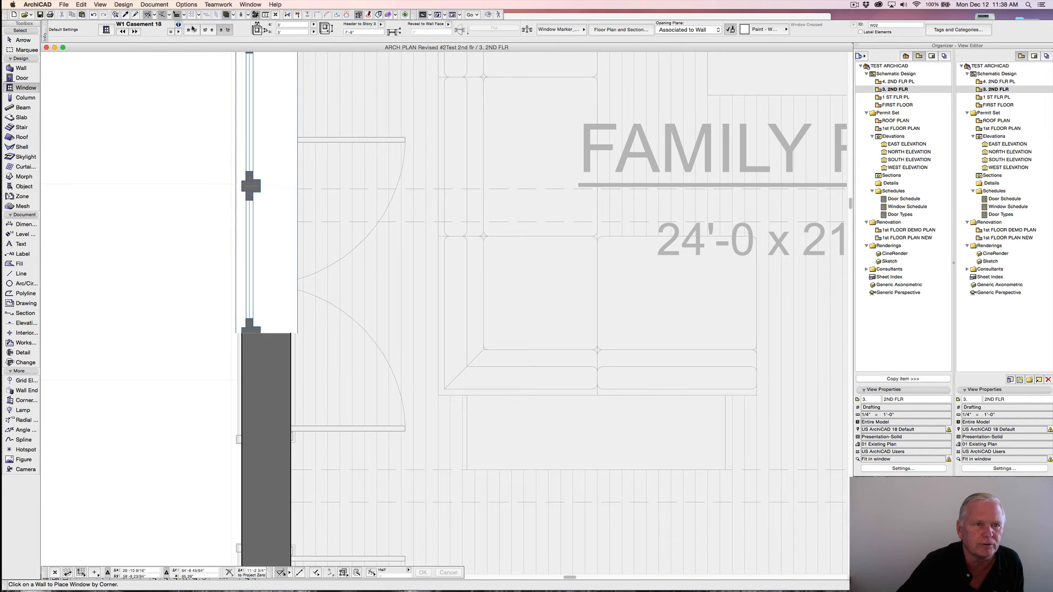
{"action": "left_click", "coordinate": [206, 30]}
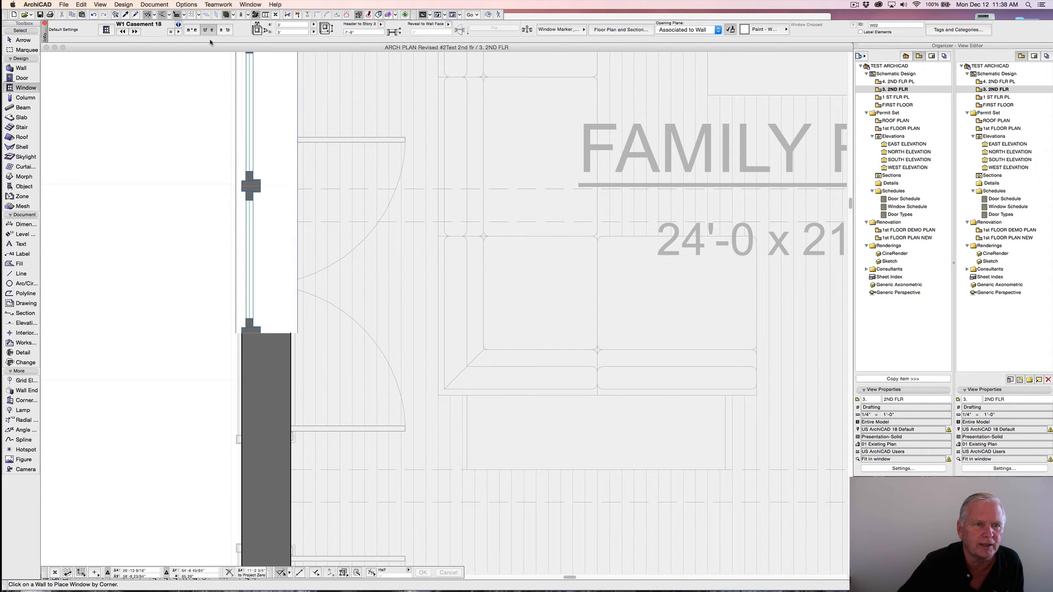
{"action": "left_click", "coordinate": [244, 332]}
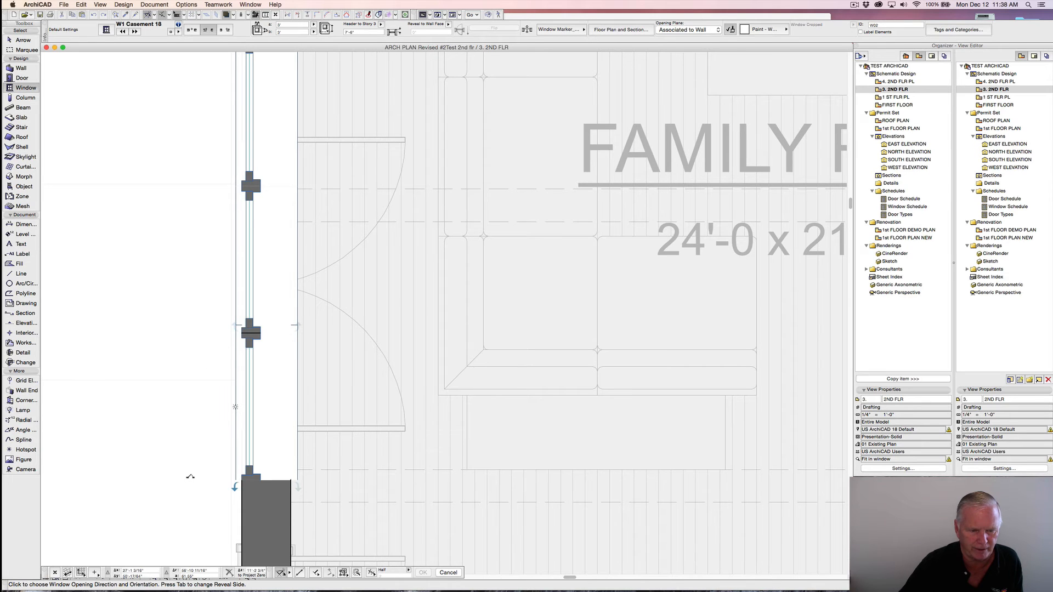
{"action": "left_click", "coordinate": [204, 304]}
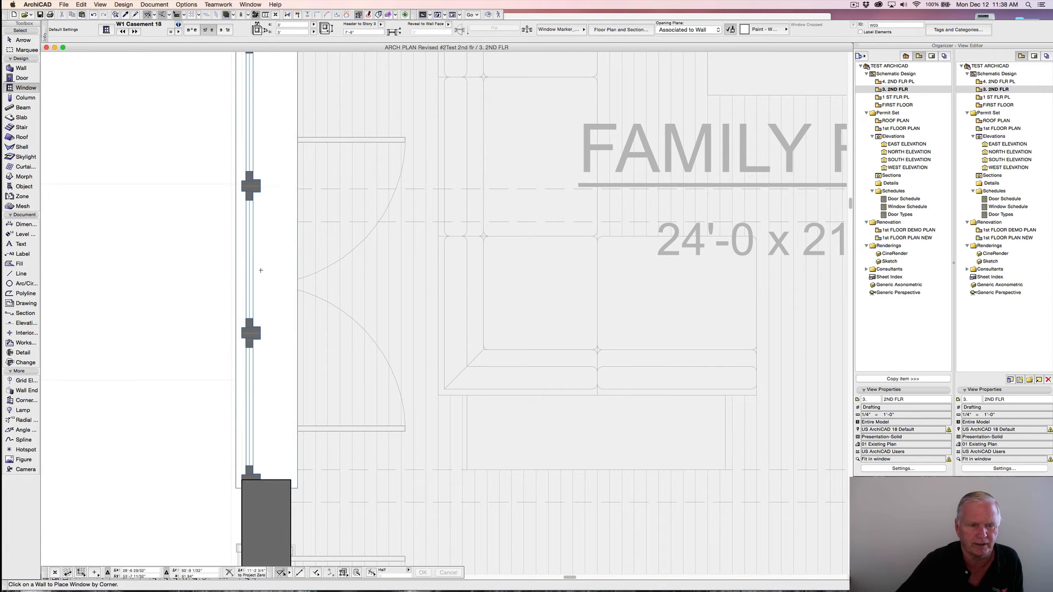
{"action": "scroll", "coordinate": [212, 235], "scroll_direction": "down", "scroll_amount": 10}
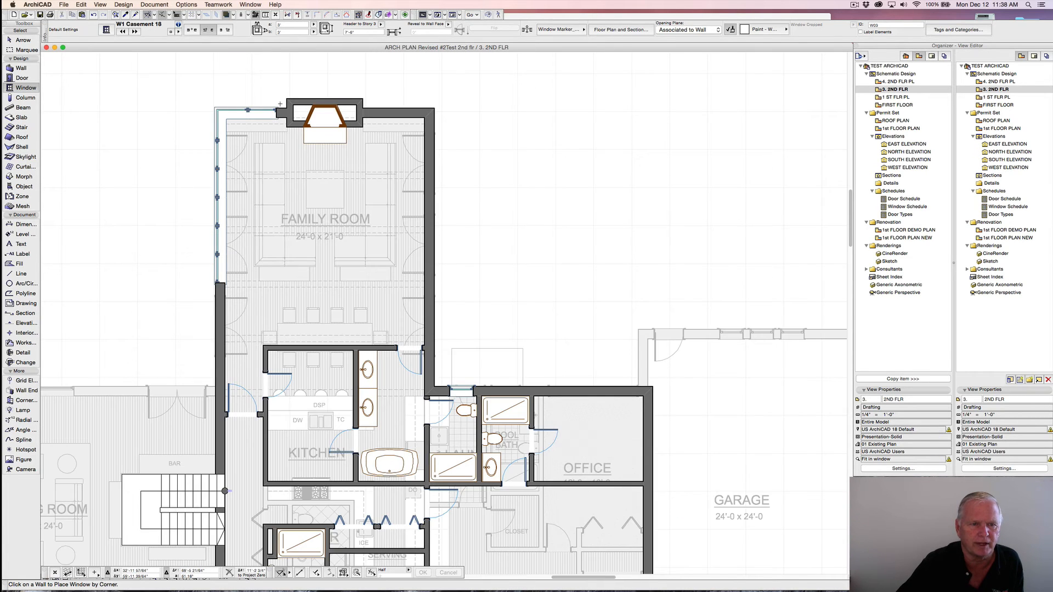
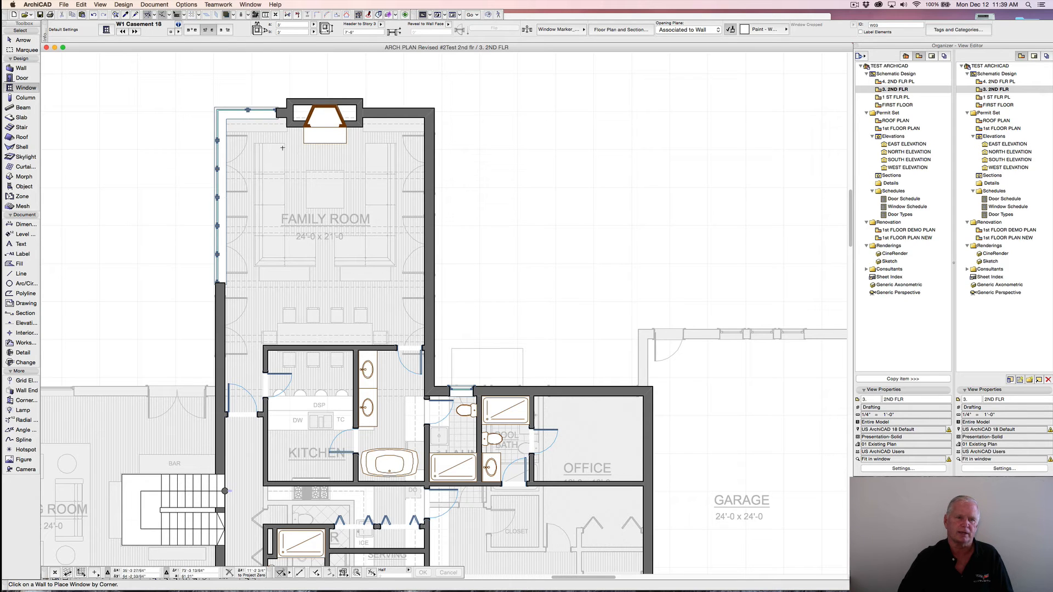
- Delete the top exterior wall segment right of the fireplace and place a horizontal guide line about 5' above the kitchen's upper wall
{"action": "left_click", "coordinate": [392, 111]}
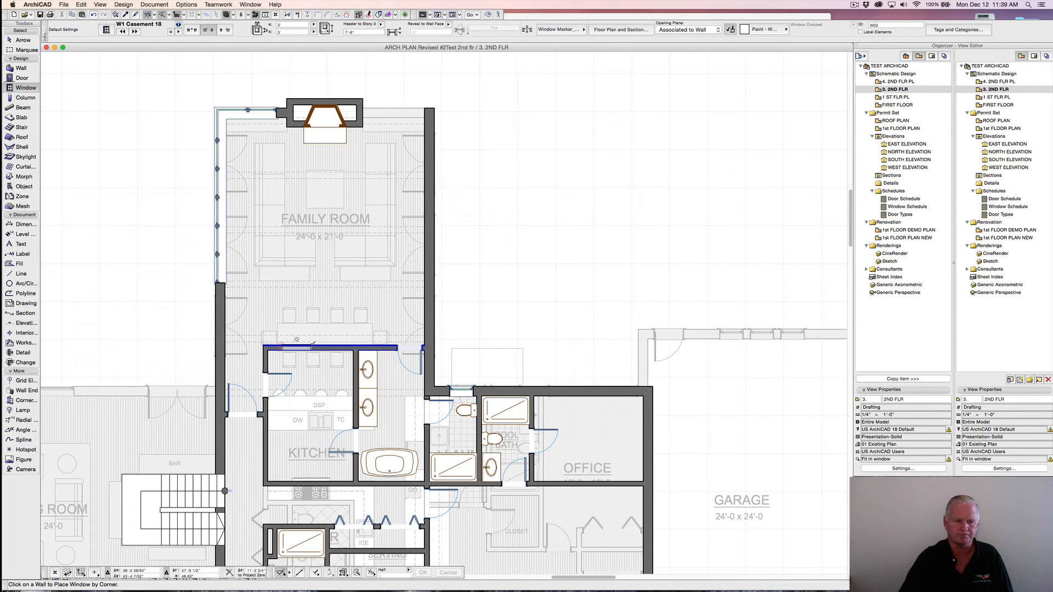
{"action": "left_click", "coordinate": [281, 347]}
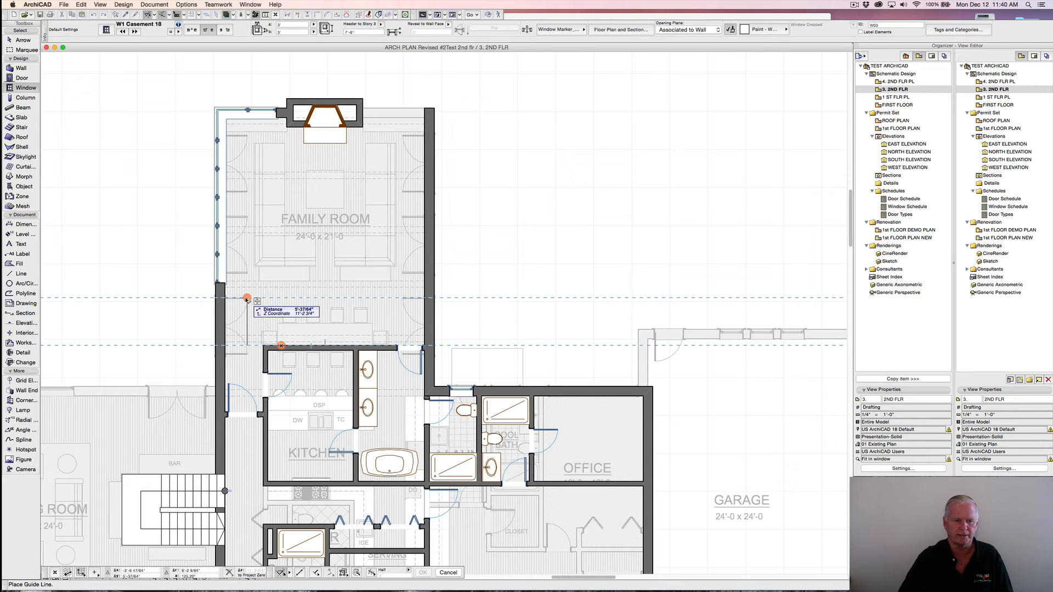
{"action": "left_click", "coordinate": [246, 299]}
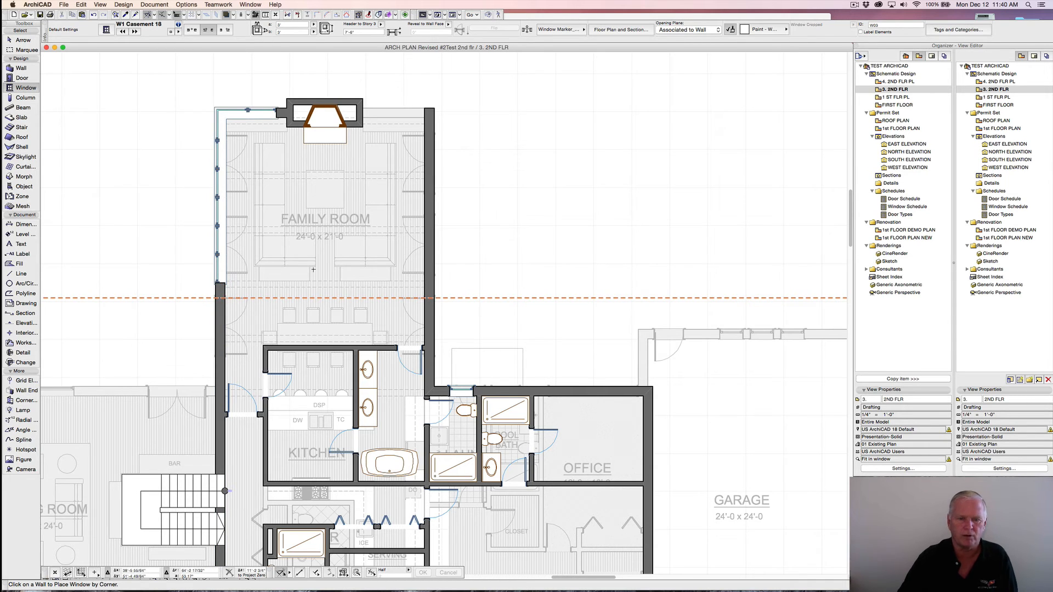
- Split the family room's left and right exterior walls along the horizontal guide line, and delete the right wall's upper part
{"action": "left_click", "coordinate": [220, 297], "text": "shift"}
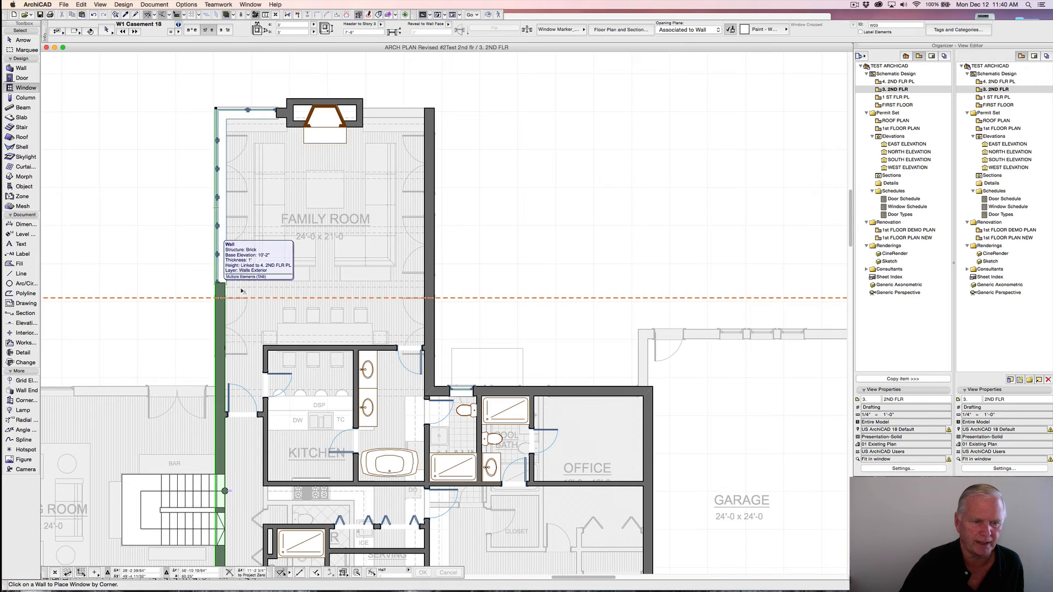
{"action": "left_click", "coordinate": [425, 261], "text": "shift"}
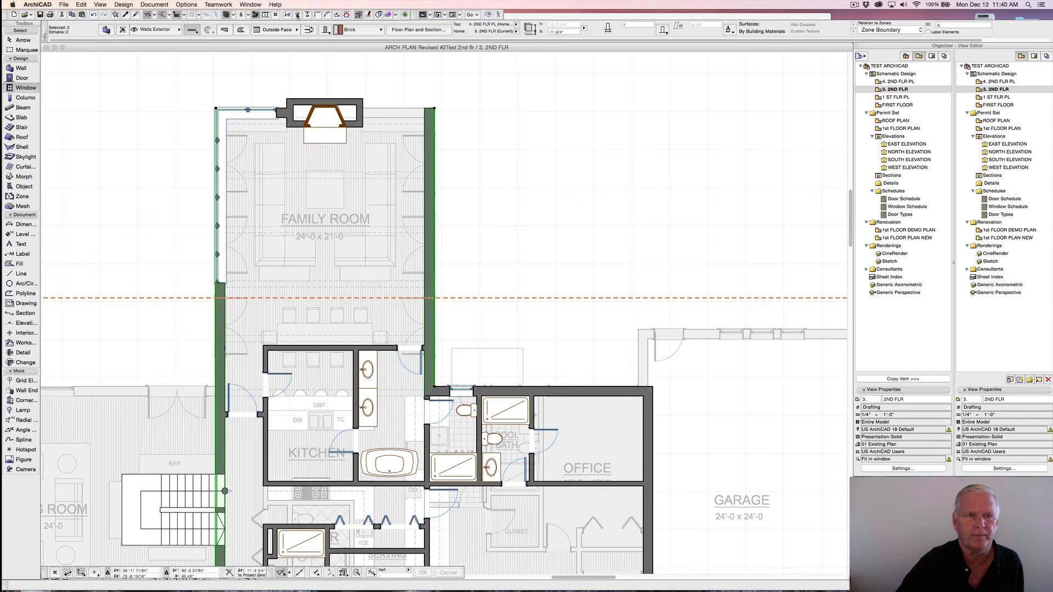
{"action": "left_click", "coordinate": [296, 15]}
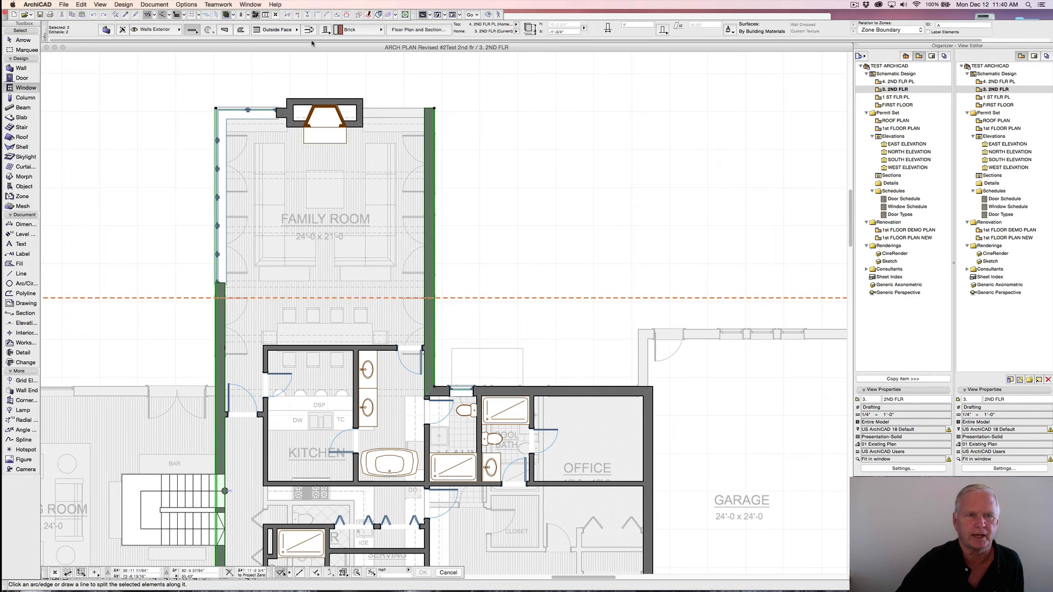
{"action": "left_click", "coordinate": [192, 296]}
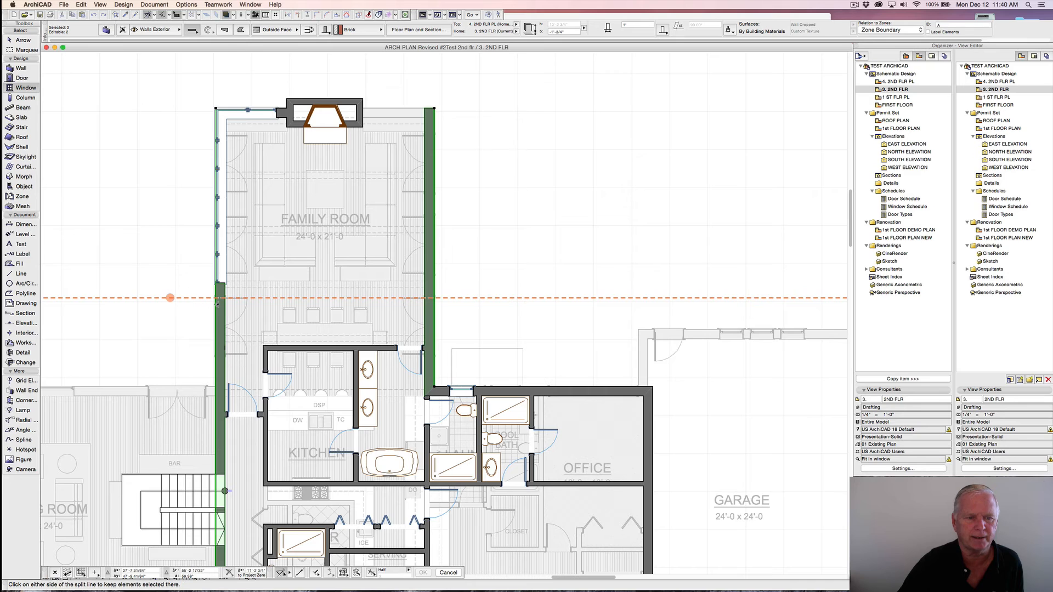
{"action": "left_click", "coordinate": [187, 232]}
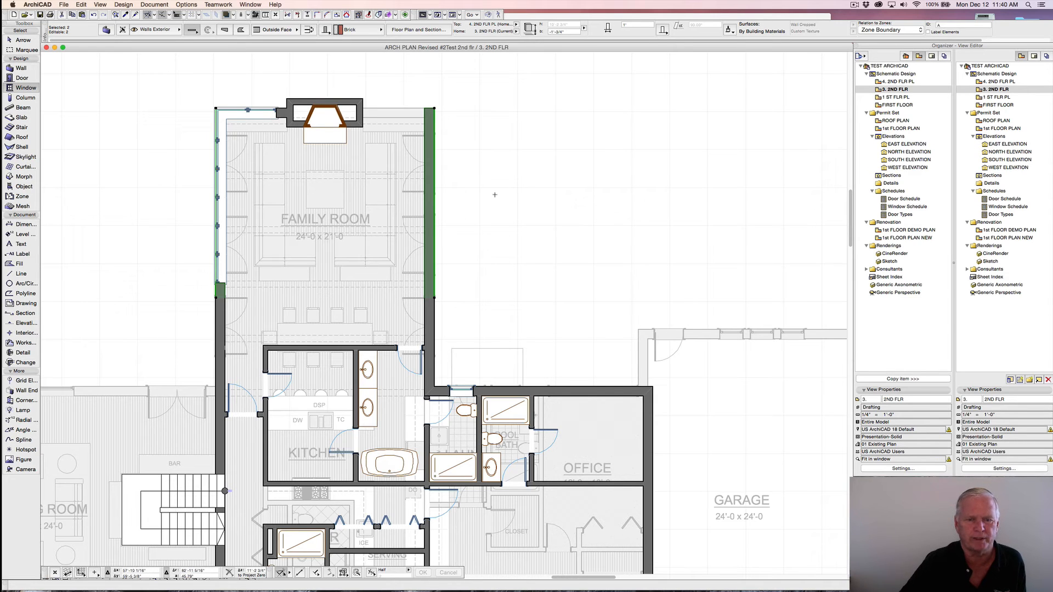
{"action": "key", "text": "Escape"}
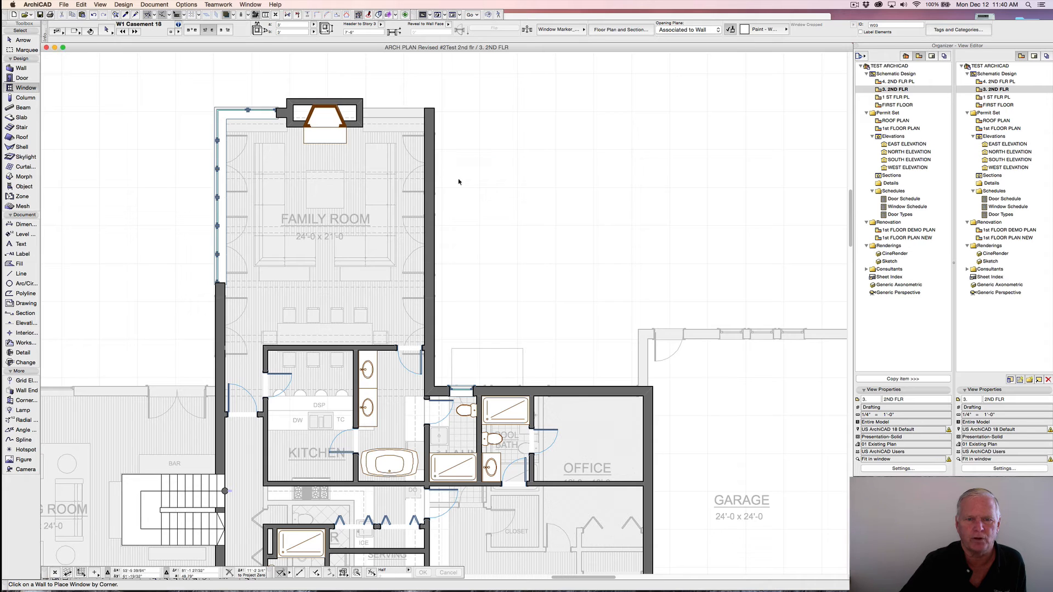
{"action": "left_click", "coordinate": [435, 109], "text": "shift"}
{"action": "key", "text": "Delete"}
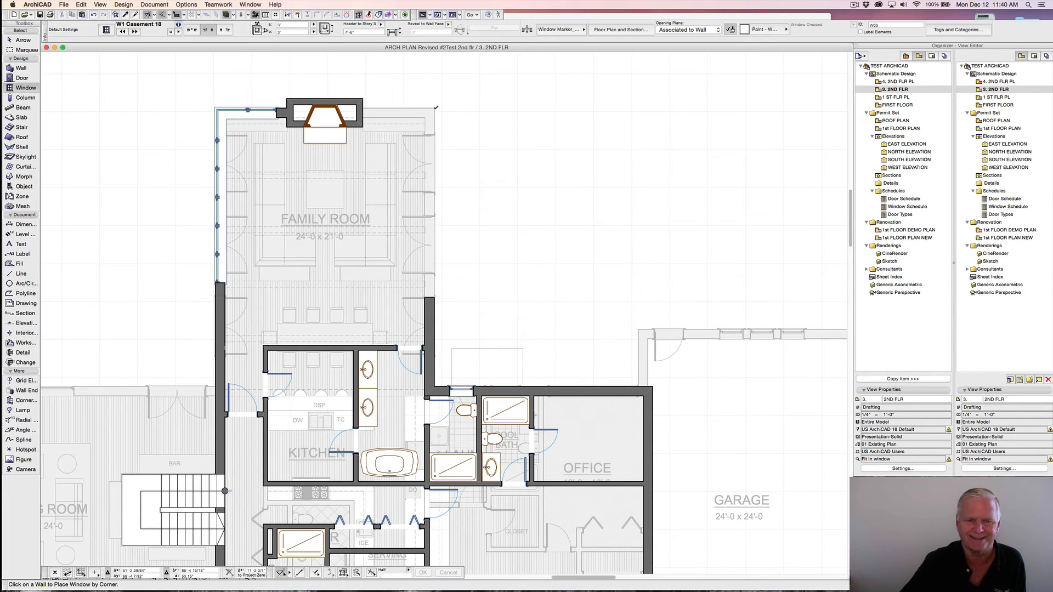
- Mirror a copy of the windowed top-left and left exterior walls about the vertical centerline of the fireplace
{"action": "left_click", "coordinate": [281, 111], "text": "shift"}
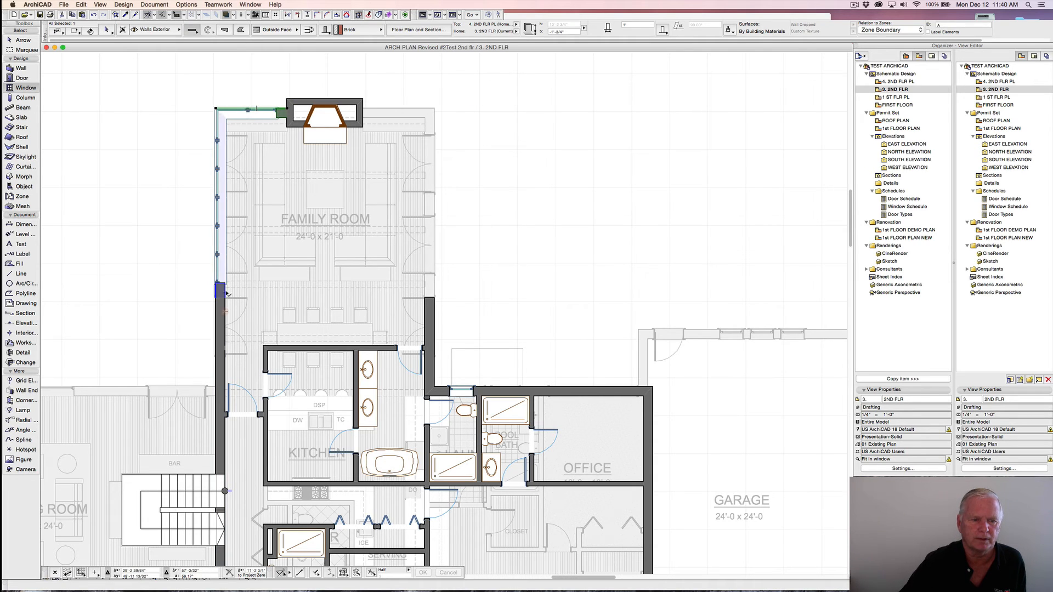
{"action": "left_click", "coordinate": [217, 252], "text": "shift"}
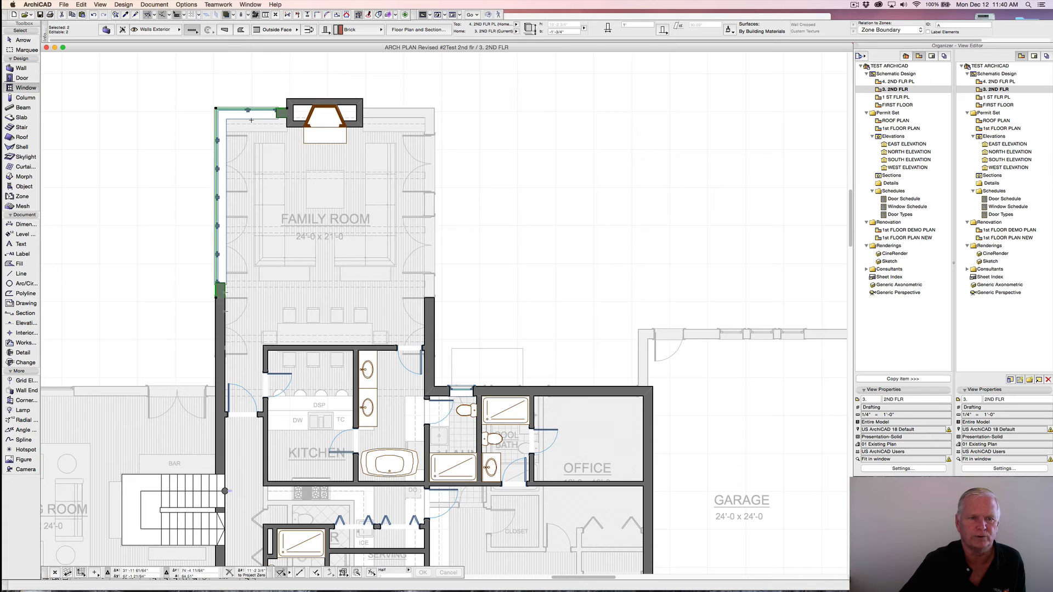
{"action": "right_click", "coordinate": [280, 76]}
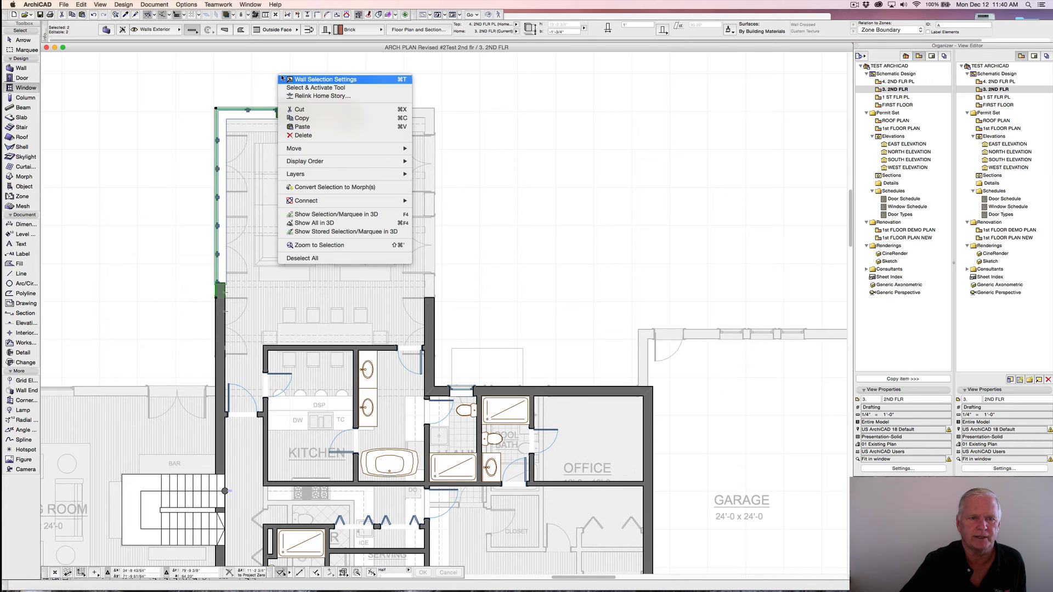
{"action": "mouse_move", "coordinate": [340, 149]}
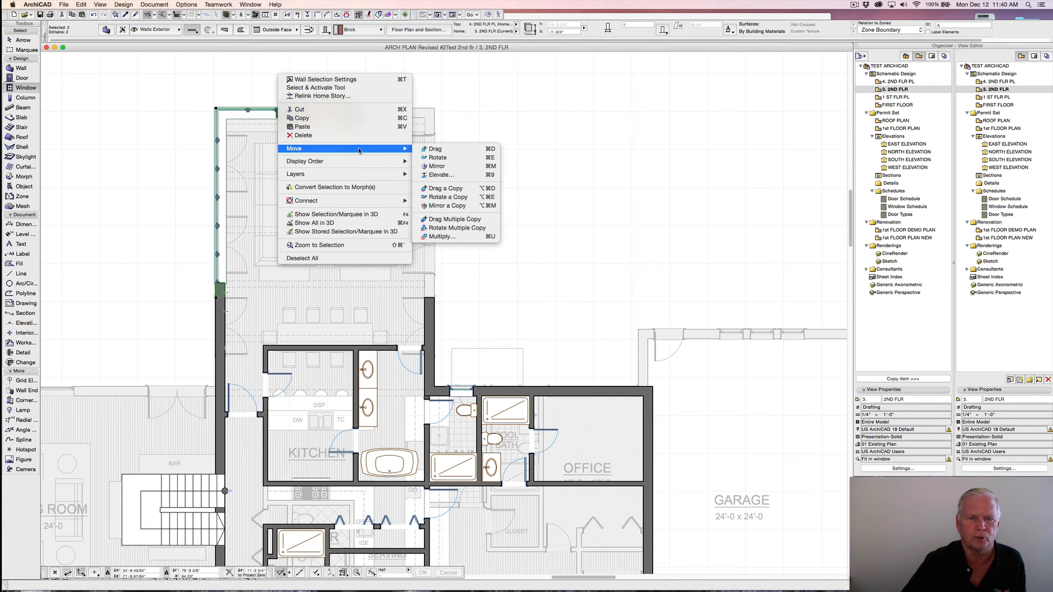
{"action": "left_click", "coordinate": [447, 206]}
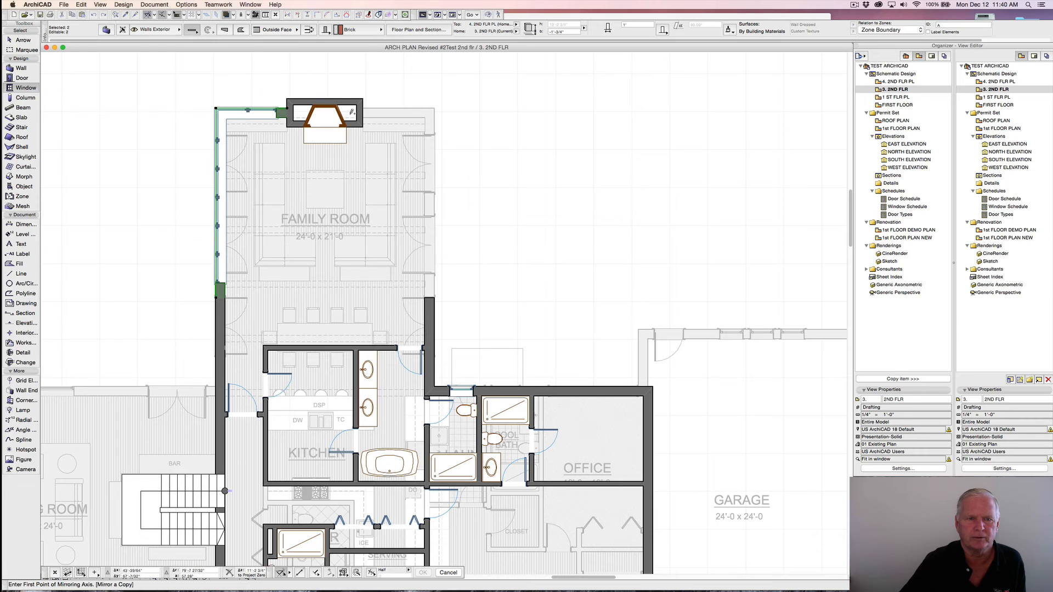
{"action": "left_click", "coordinate": [325, 99]}
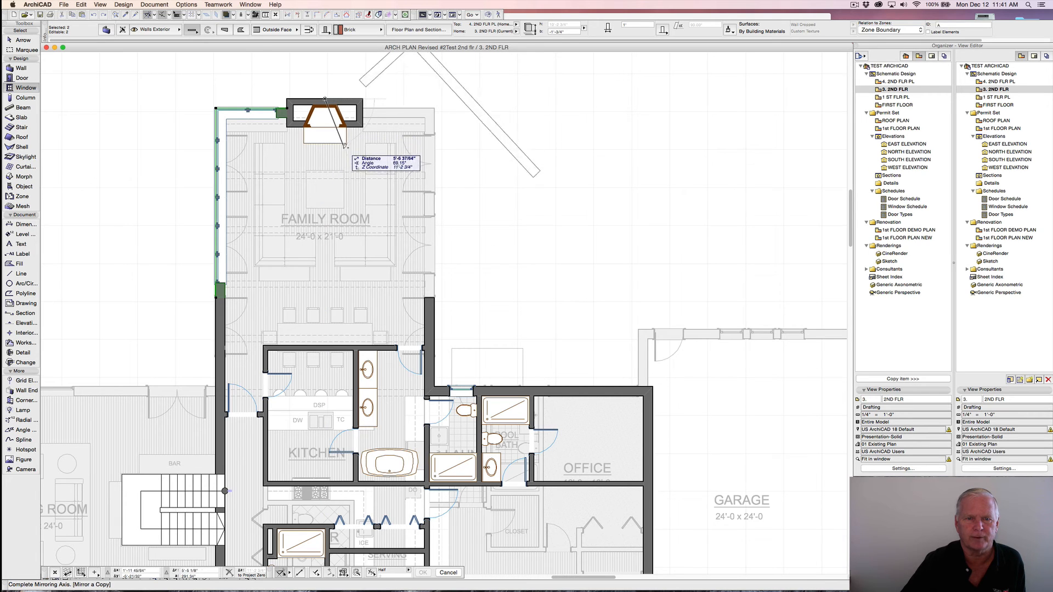
{"action": "left_click", "coordinate": [324, 169]}
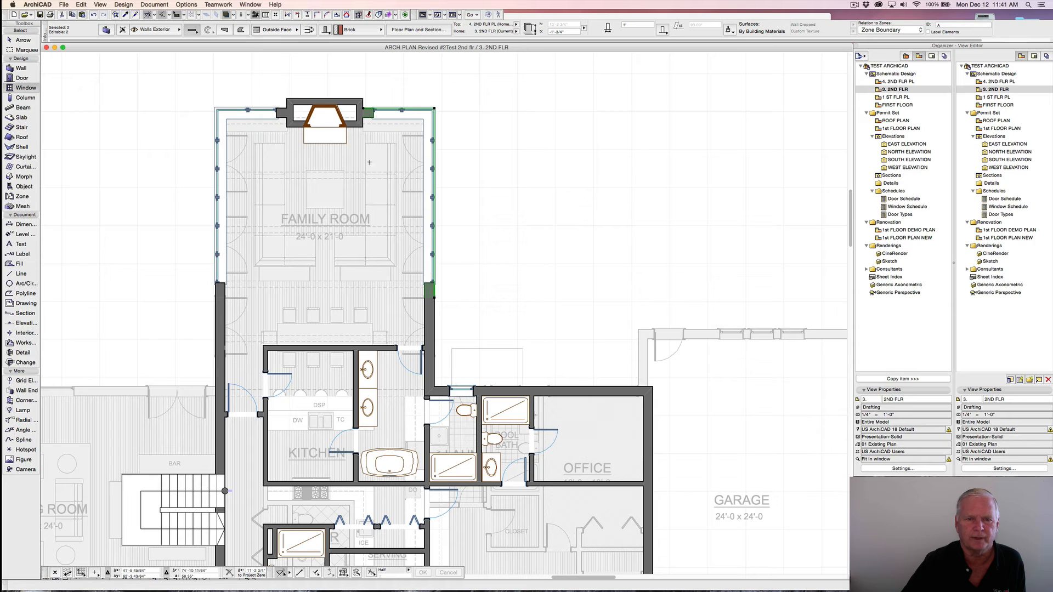
{"action": "key", "text": "Escape"}
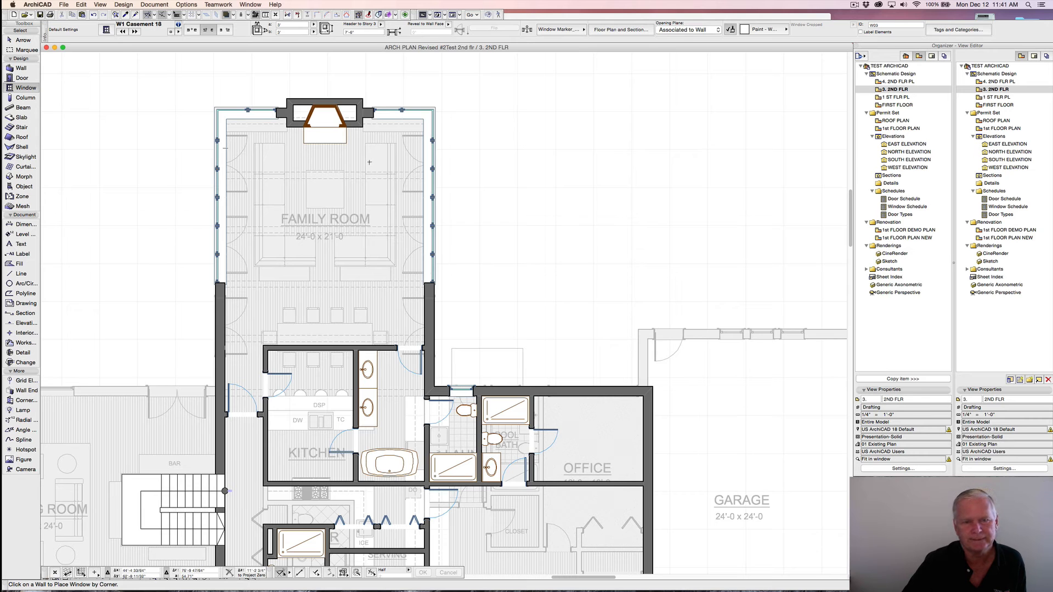
{"action": "scroll", "coordinate": [369, 162], "scroll_direction": "down", "scroll_amount": 3}
{"action": "scroll", "coordinate": [369, 162], "scroll_direction": "down", "scroll_amount": 2}
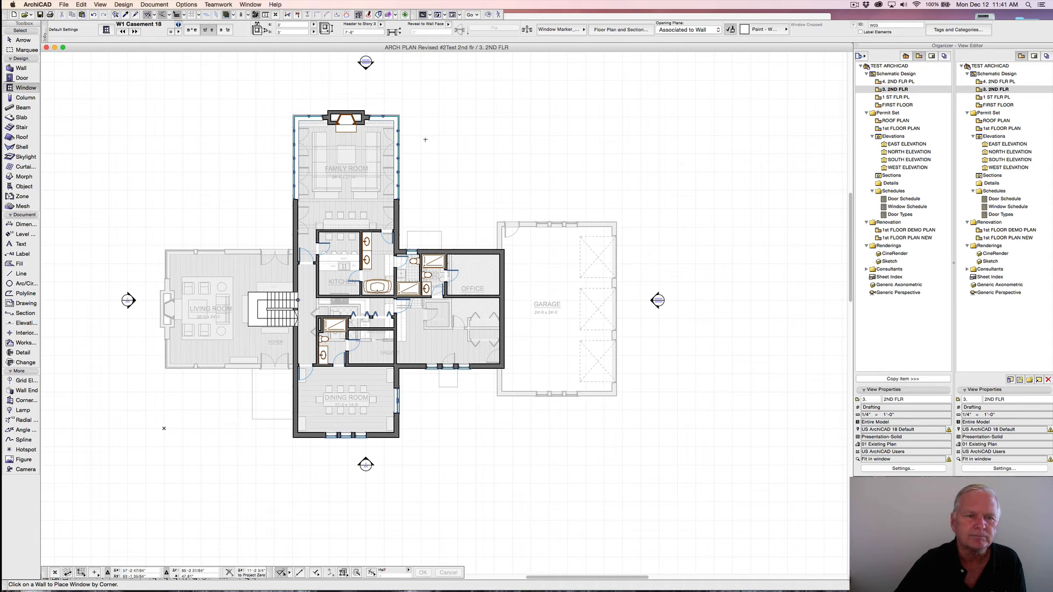
{"action": "left_click", "coordinate": [855, 5]}
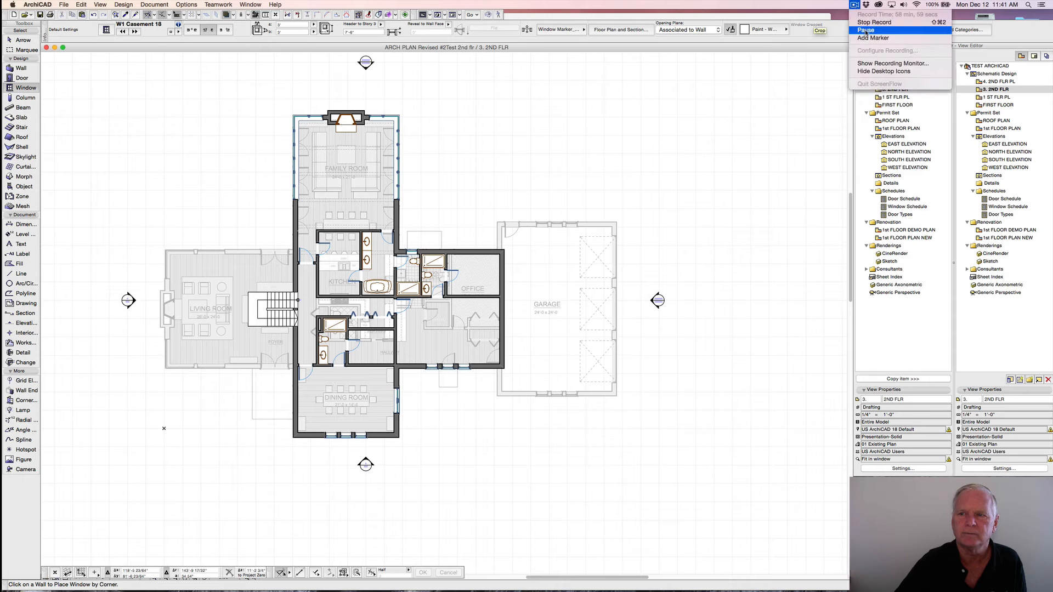
{"action": "left_click", "coordinate": [866, 31]}
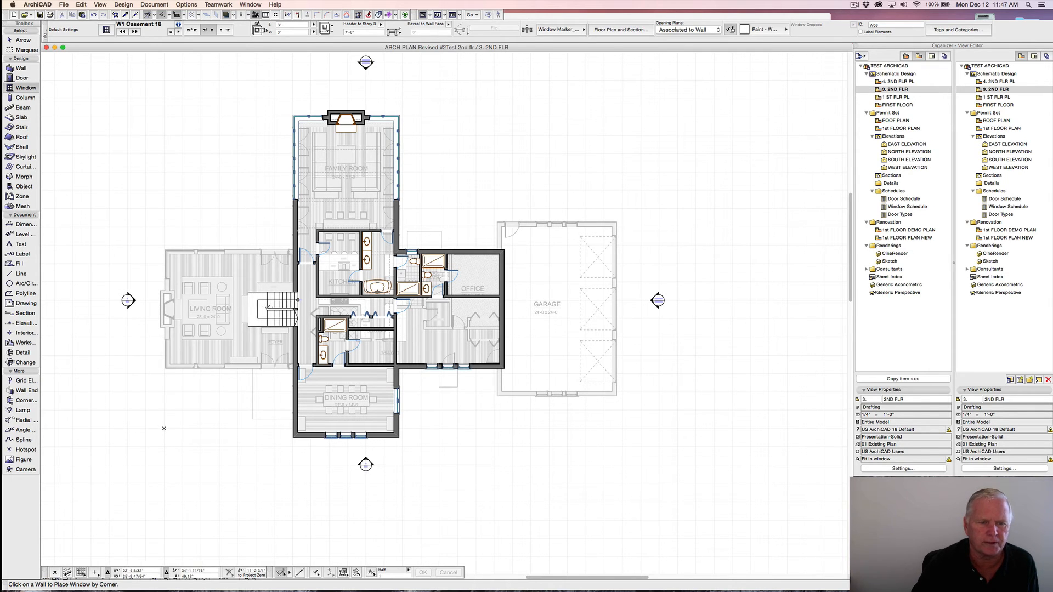
- Pick up the exterior brick wall's settings beside the stair, set the wall thickness to 6", and choose the chained geometry method
{"action": "scroll", "coordinate": [271, 309], "scroll_direction": "up", "scroll_amount": 5}
{"action": "middle_click_drag", "start_coordinate": [272, 310], "coordinate": [325, 267]}
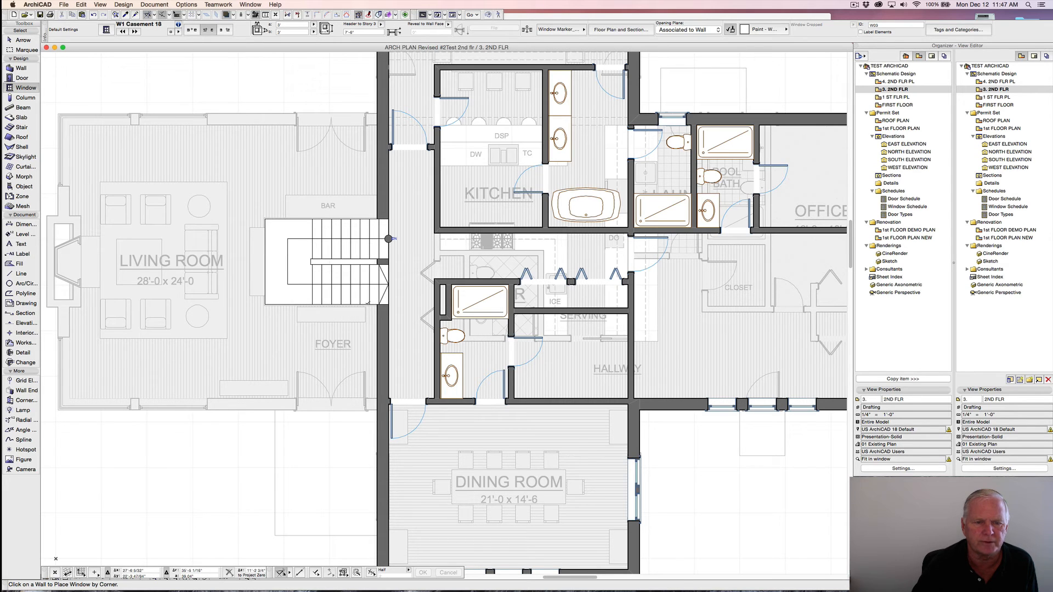
{"action": "left_click", "coordinate": [381, 181], "text": "alt"}
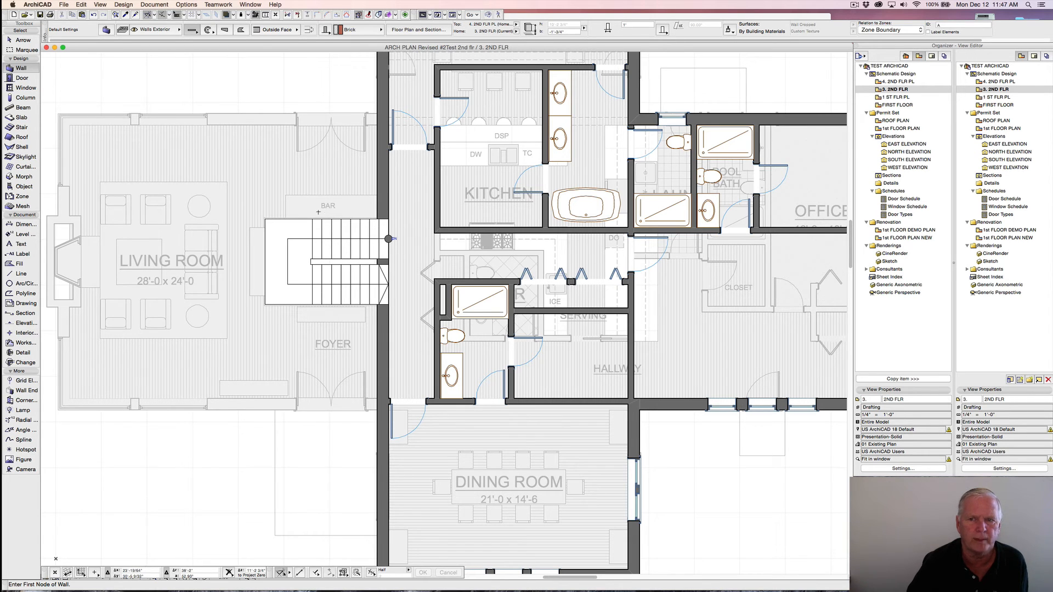
{"action": "left_click", "coordinate": [631, 26]}
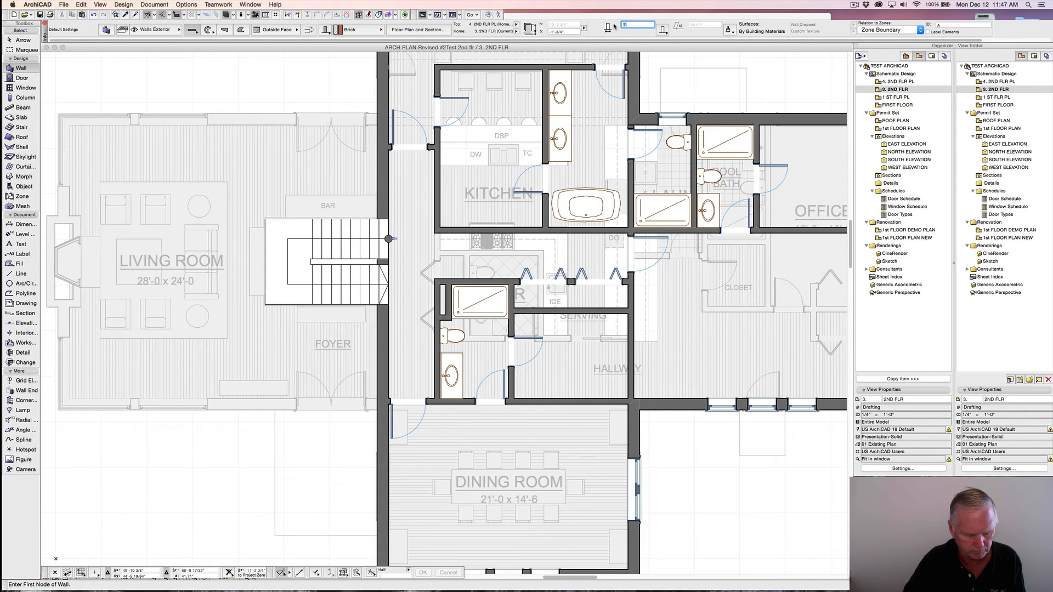
{"action": "type", "text": "\""}
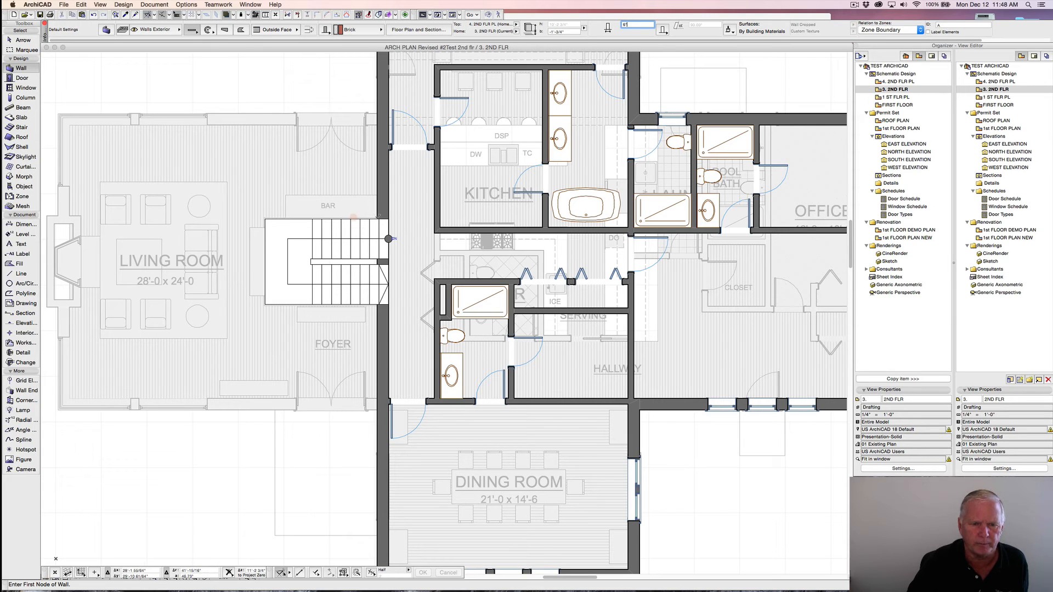
{"action": "type", "text": "\""}
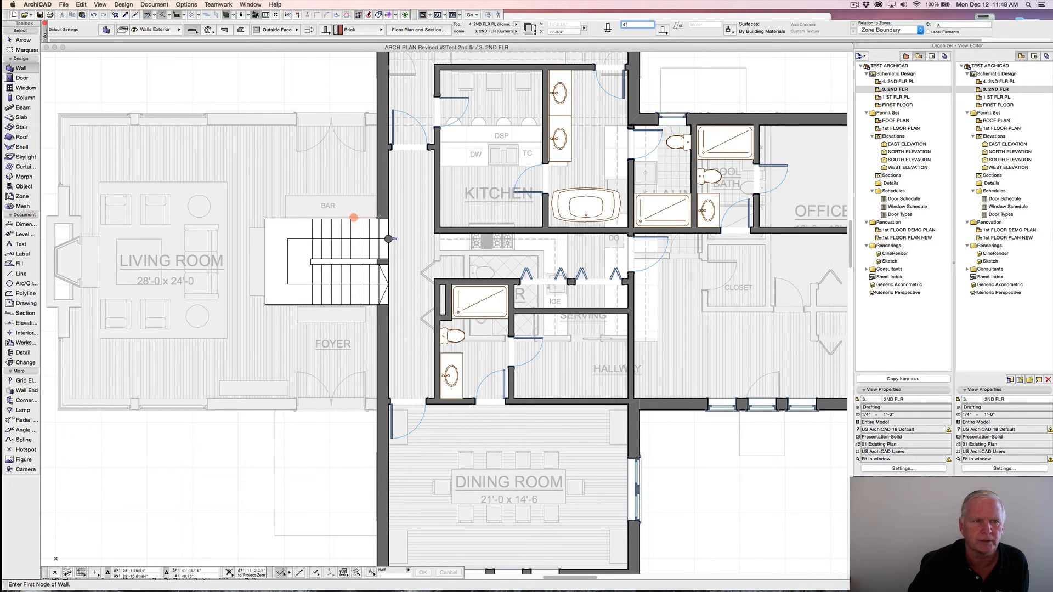
{"action": "left_click", "coordinate": [207, 30]}
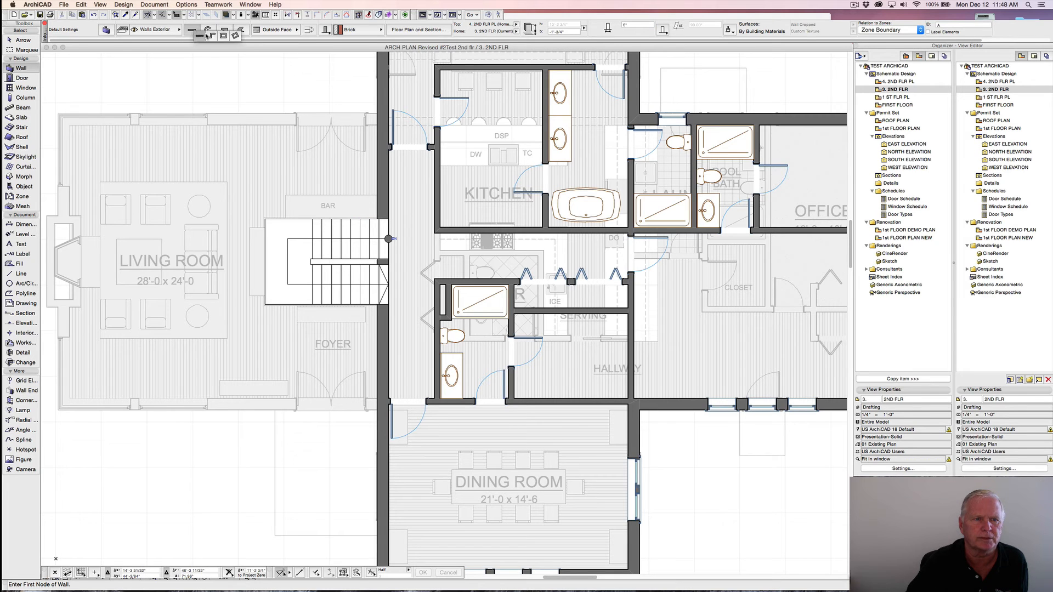
{"action": "left_click", "coordinate": [210, 36]}
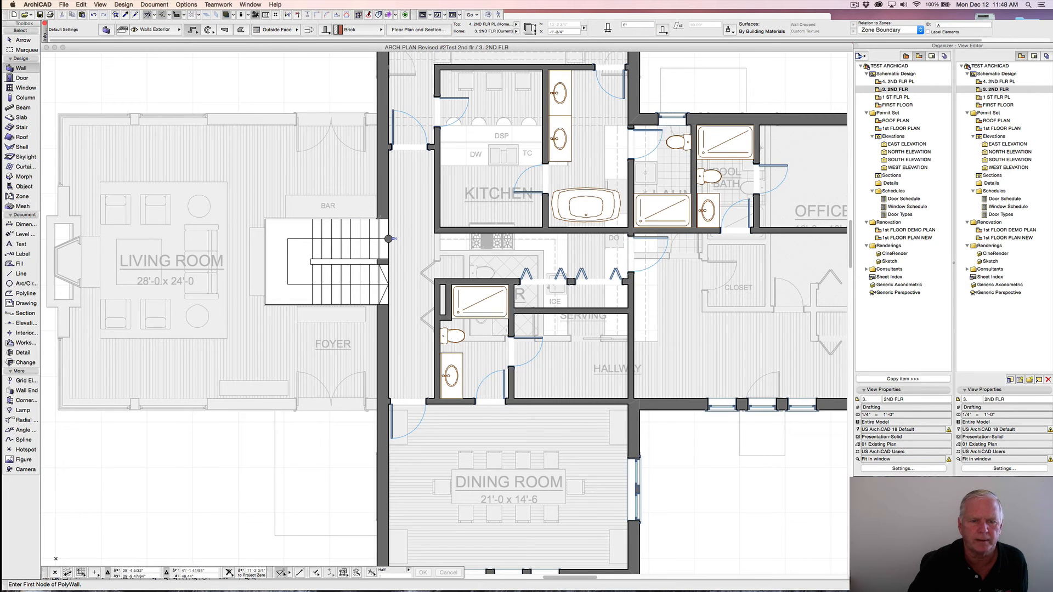
- Try to draw the chained exterior wall around the stair's three outer sides, and undo it
{"action": "left_click", "coordinate": [376, 218]}
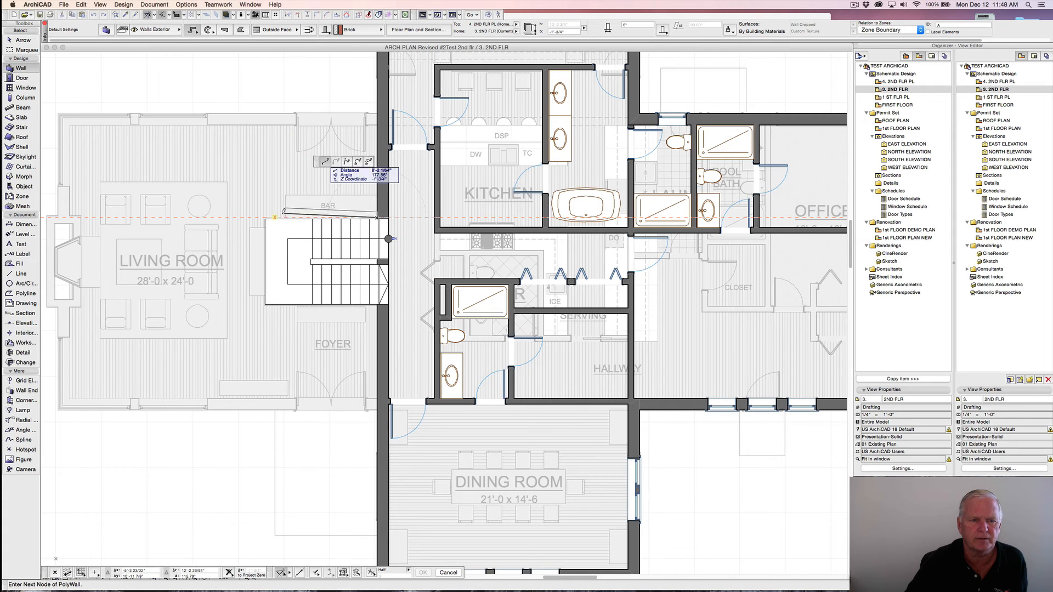
{"action": "left_click", "coordinate": [265, 217]}
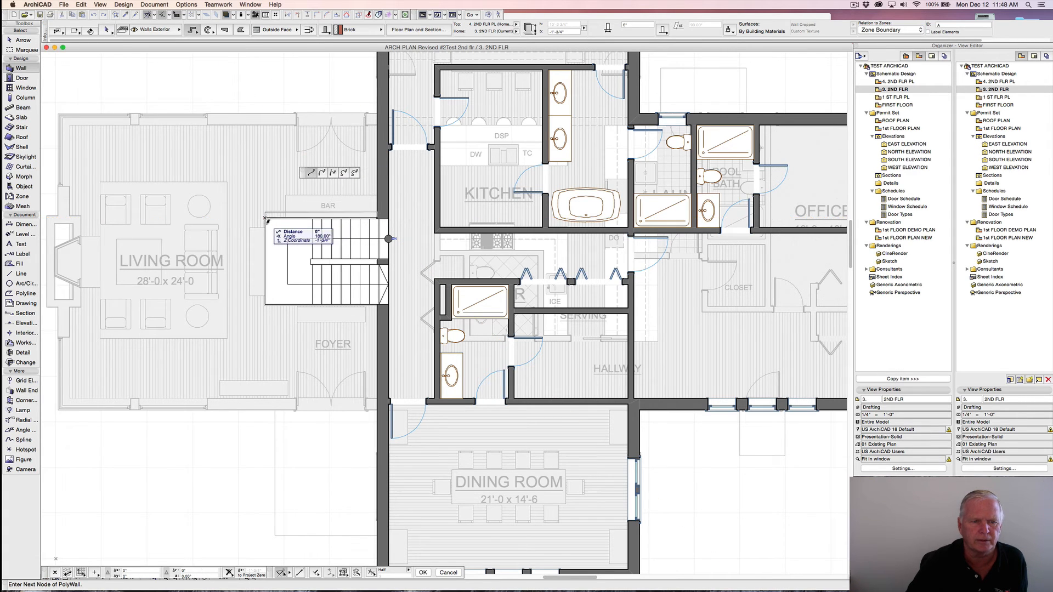
{"action": "left_click", "coordinate": [266, 302]}
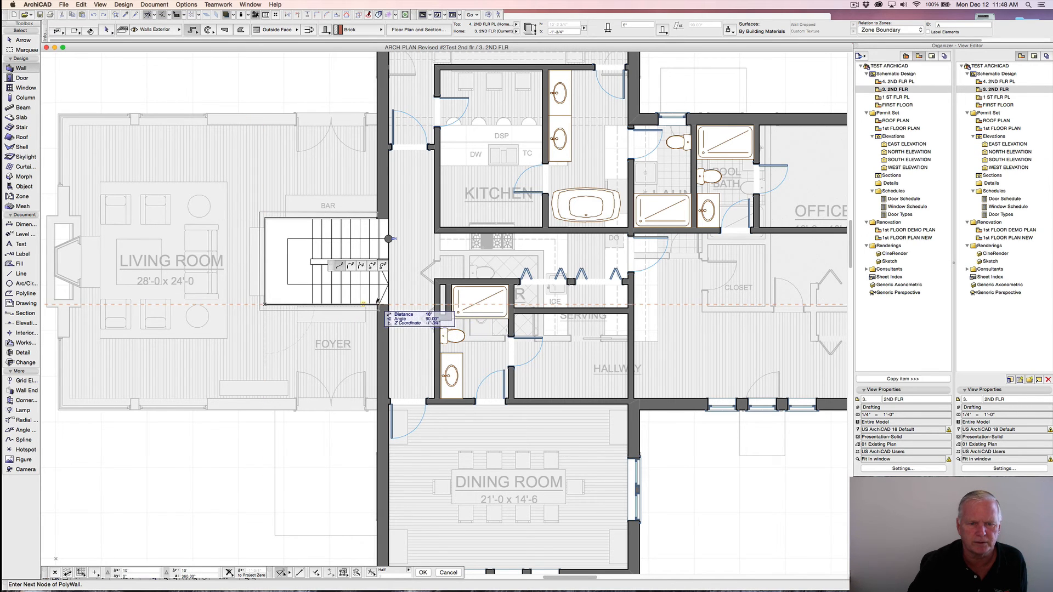
{"action": "left_click", "coordinate": [379, 303]}
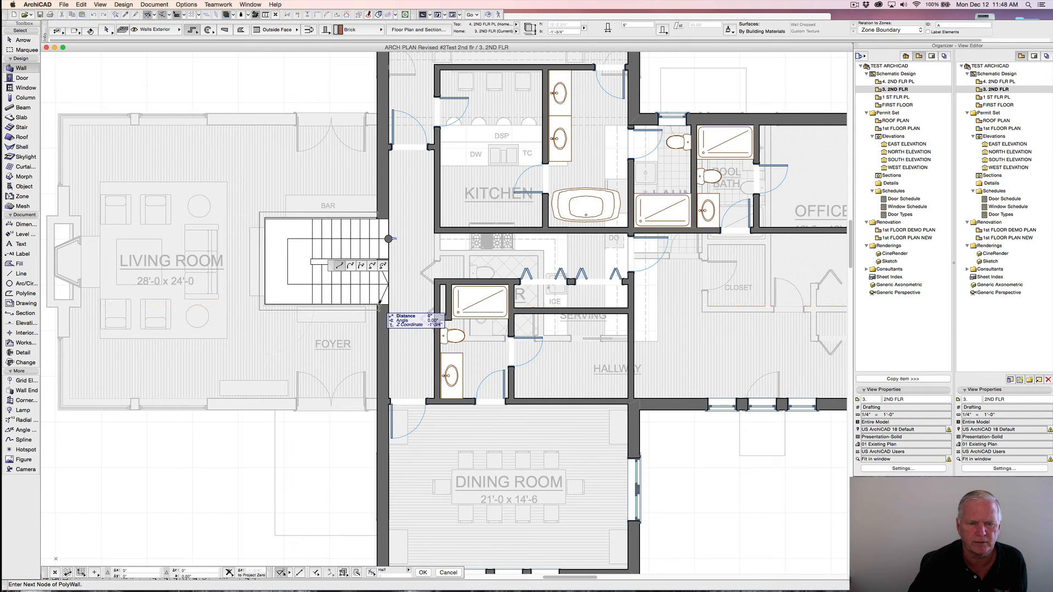
{"action": "left_click", "coordinate": [379, 302]}
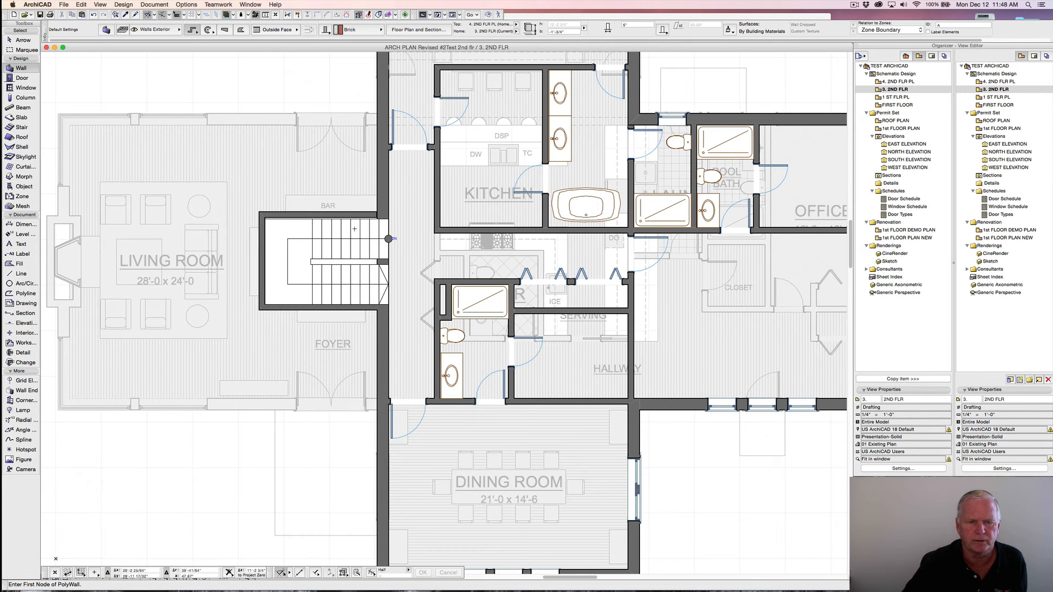
{"action": "scroll", "coordinate": [355, 229], "scroll_direction": "up", "scroll_amount": 4}
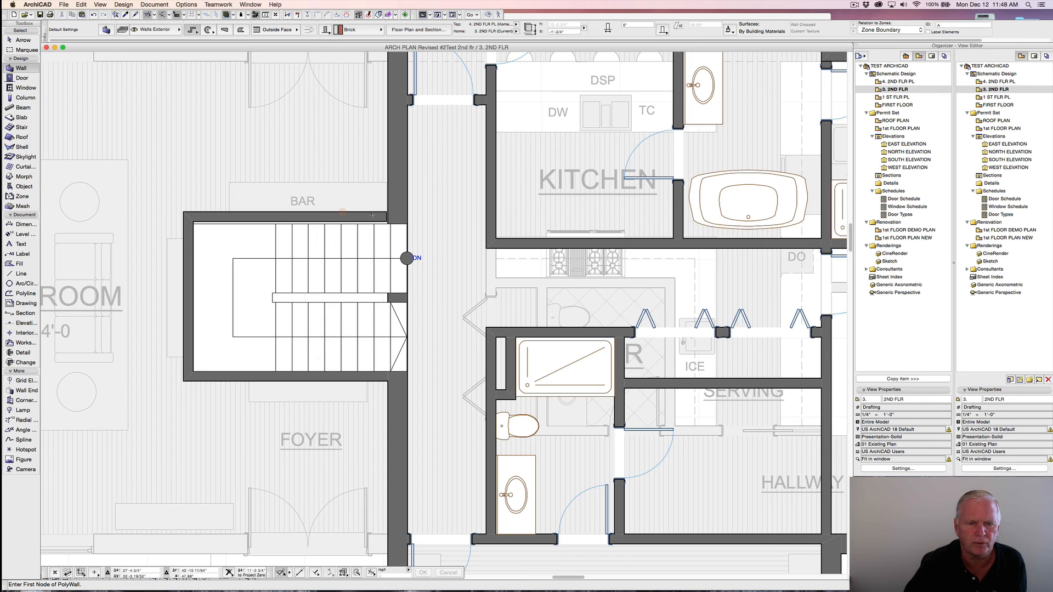
{"action": "scroll", "coordinate": [372, 214], "scroll_direction": "up", "scroll_amount": 2}
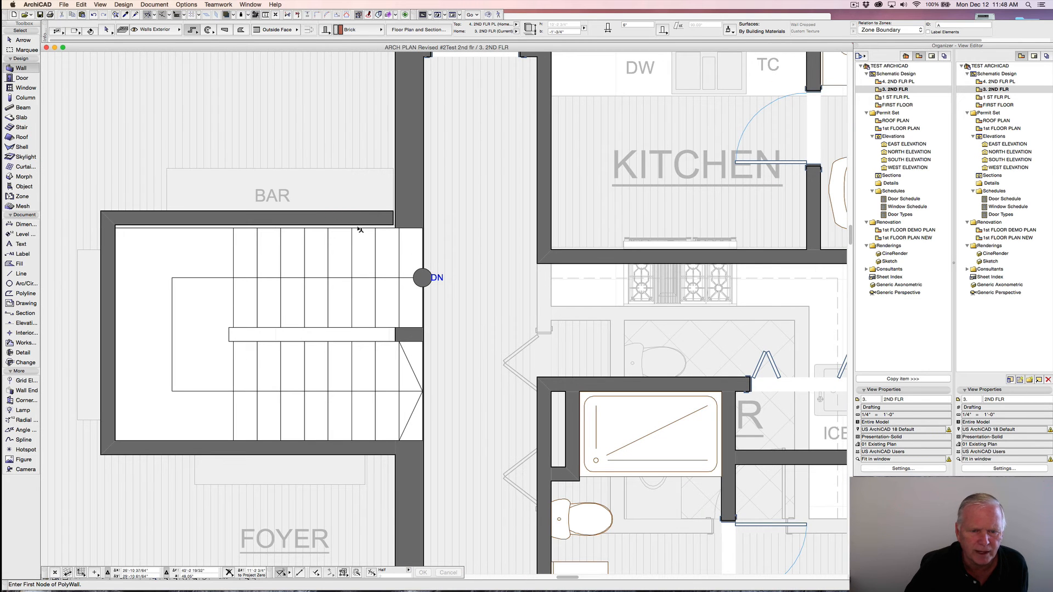
{"action": "left_click", "coordinate": [93, 14]}
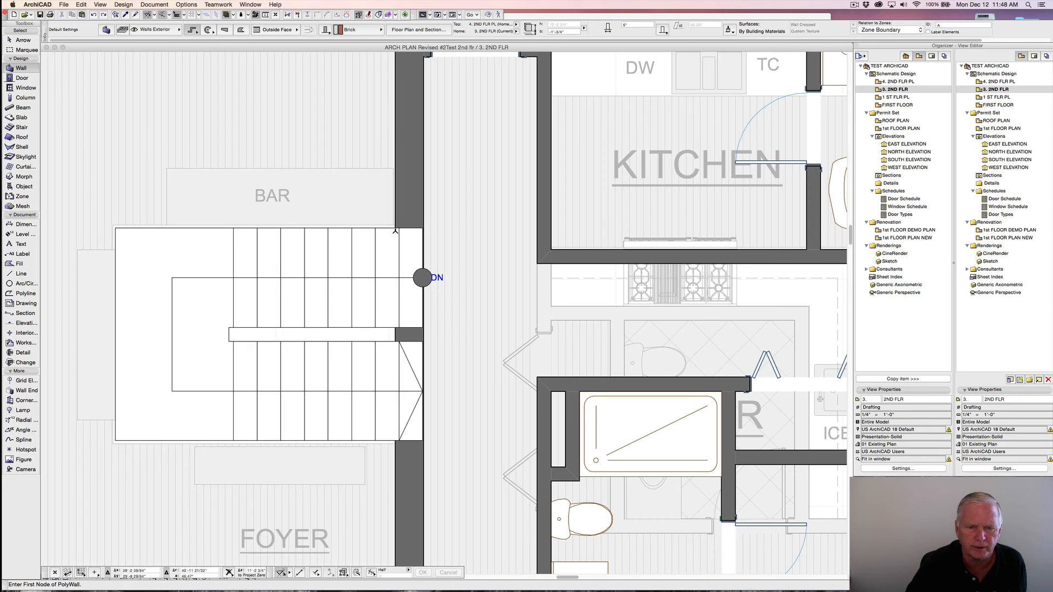
- Draw a chained 6" exterior wall around the stair's outer corners, starting and ending at the outer face of the main exterior wall
{"action": "left_click", "coordinate": [395, 227]}
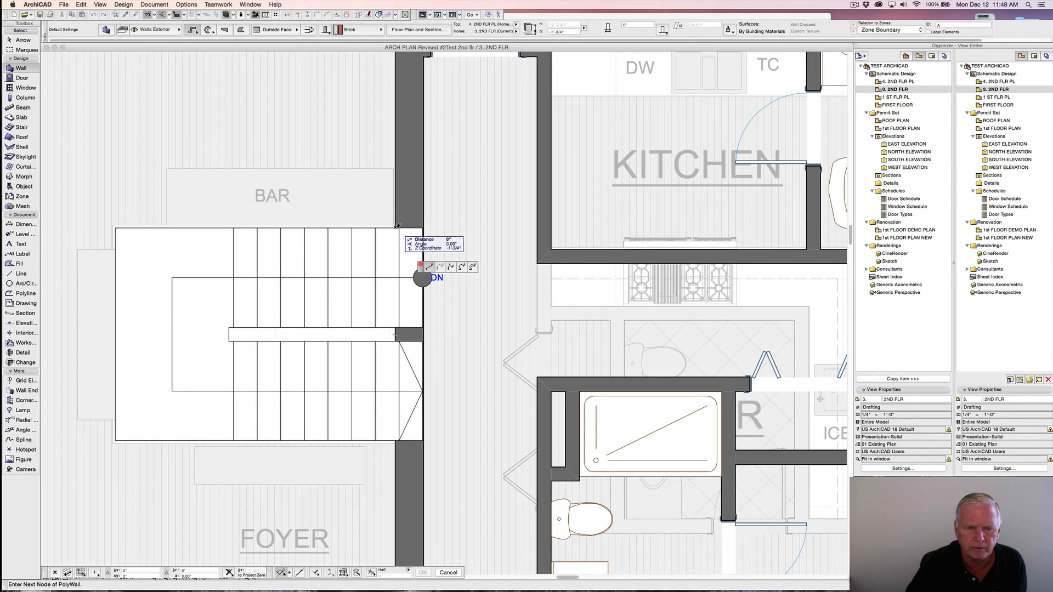
{"action": "left_click", "coordinate": [115, 227]}
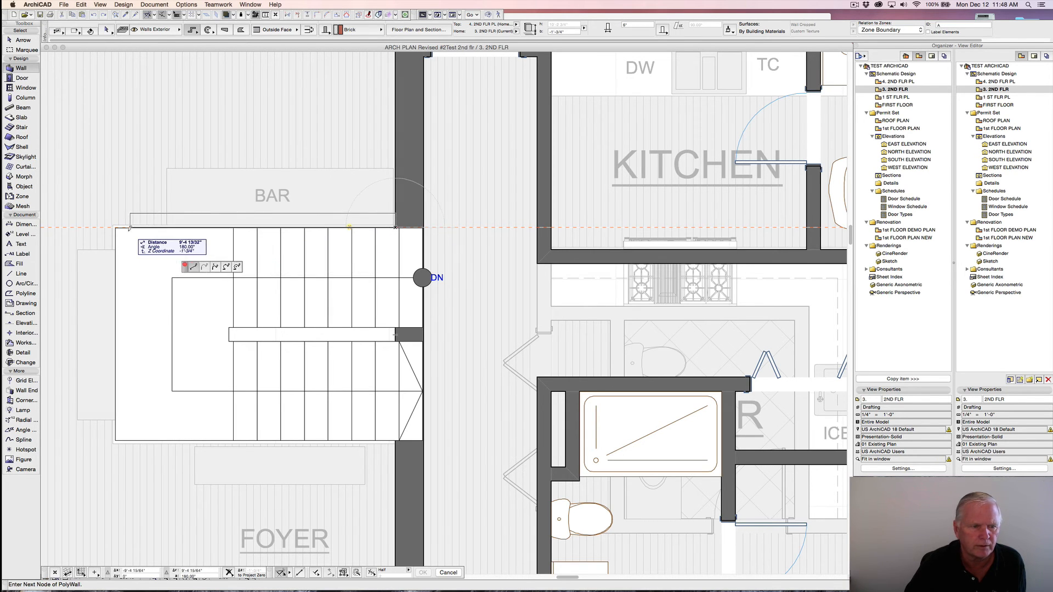
{"action": "left_click", "coordinate": [115, 440]}
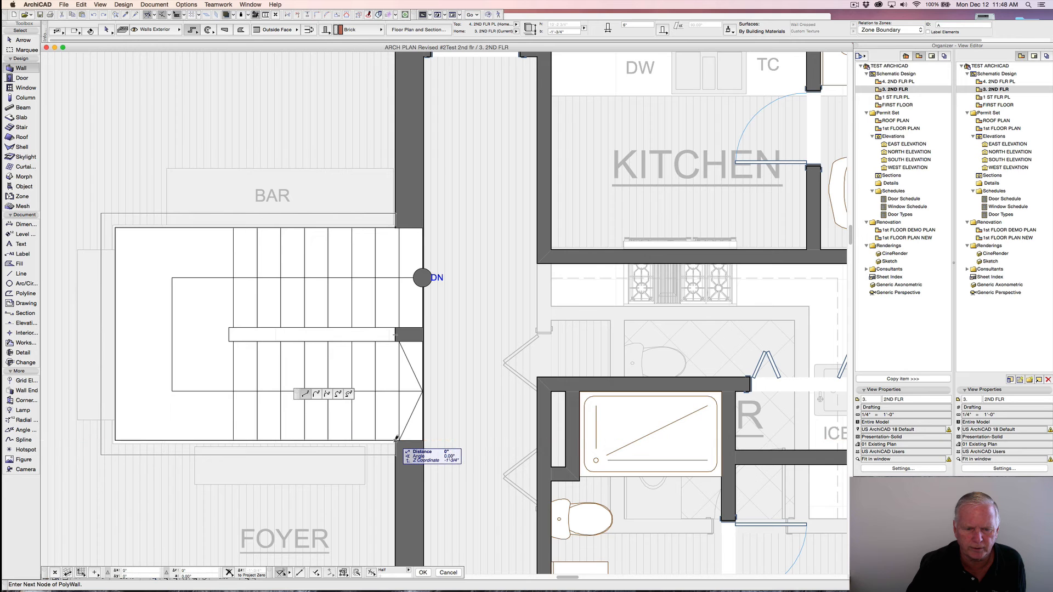
{"action": "double_click", "coordinate": [397, 440]}
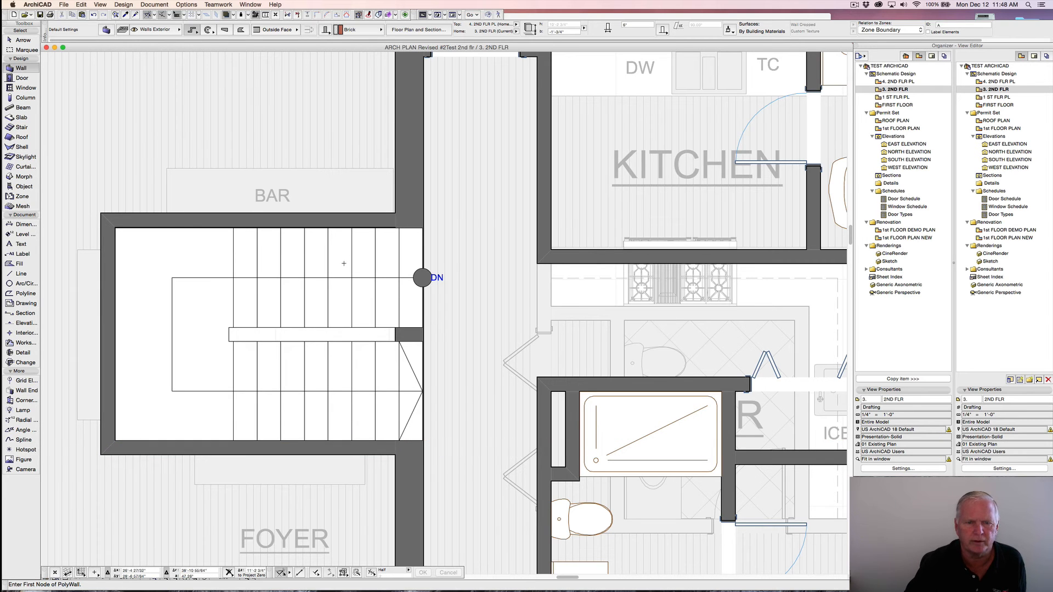
- Copy the family room's W1 Casement window settings and place one by its centerpoint in the middle of the stair's upper wall, below the bar
{"action": "scroll", "coordinate": [330, 261], "scroll_direction": "down", "scroll_amount": 5}
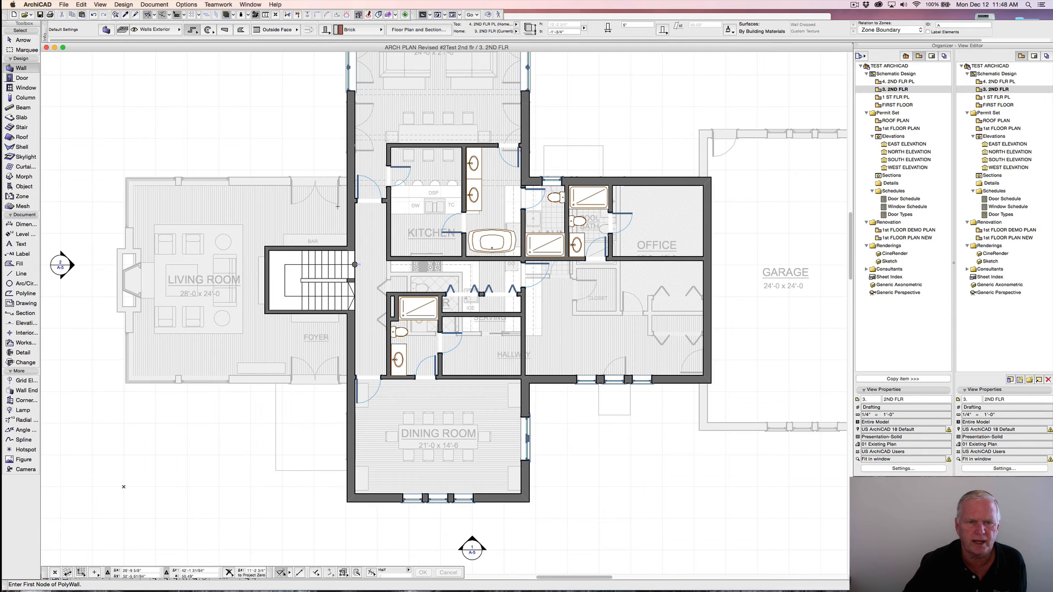
{"action": "scroll", "coordinate": [337, 206], "scroll_direction": "up", "scroll_amount": 3}
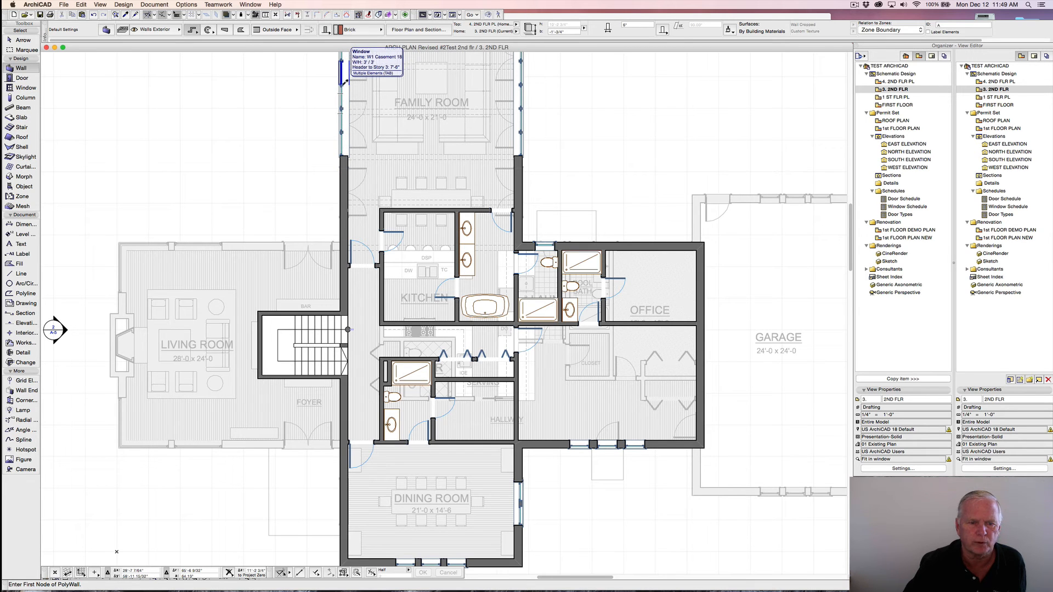
{"action": "left_click", "coordinate": [343, 81], "text": "alt"}
{"action": "scroll", "coordinate": [299, 310], "scroll_direction": "up", "scroll_amount": 4}
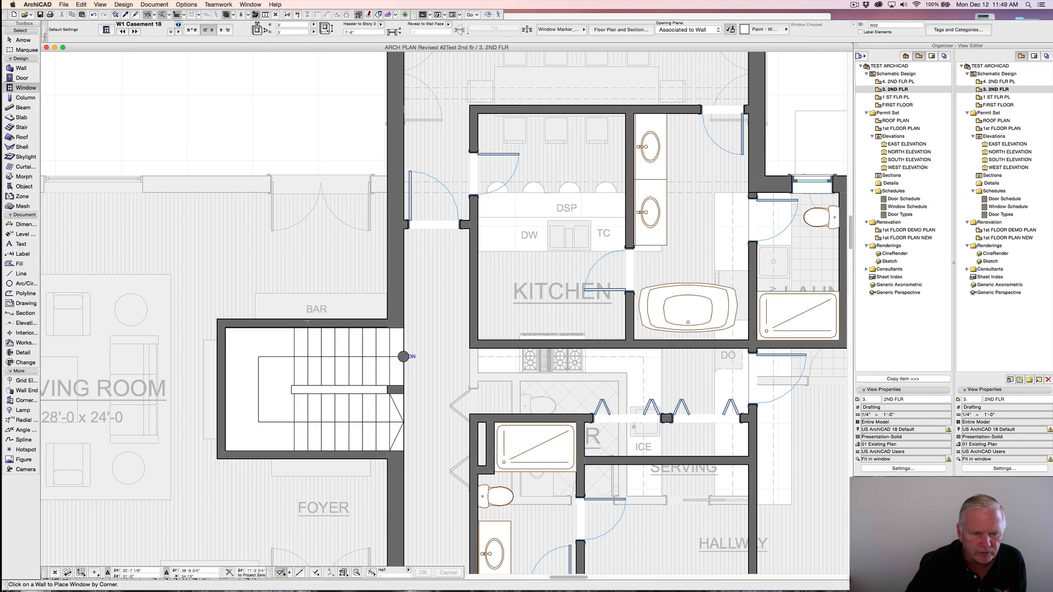
{"action": "left_click", "coordinate": [308, 321]}
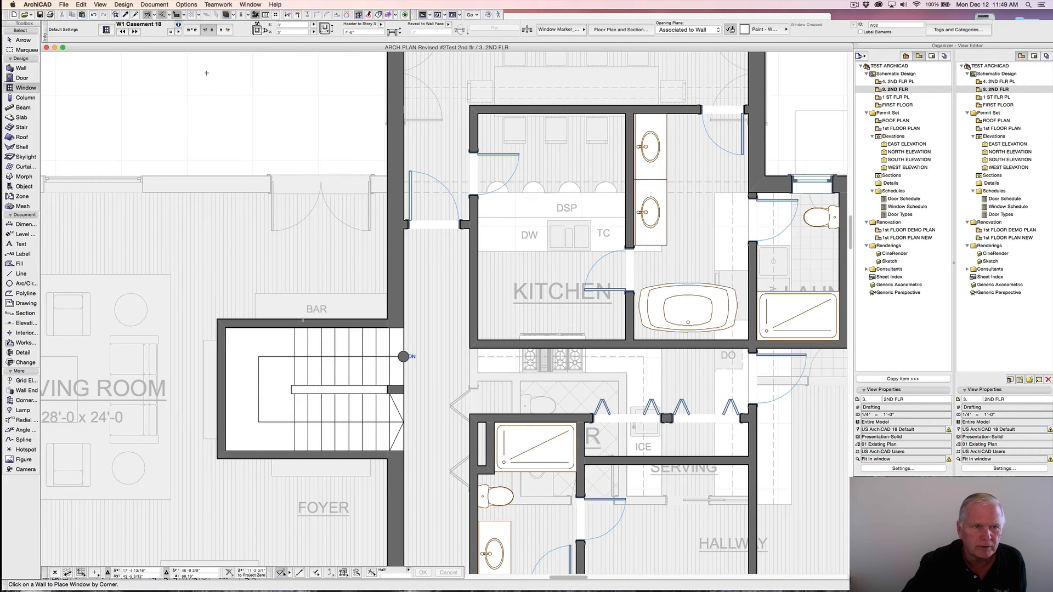
{"action": "left_click", "coordinate": [192, 30]}
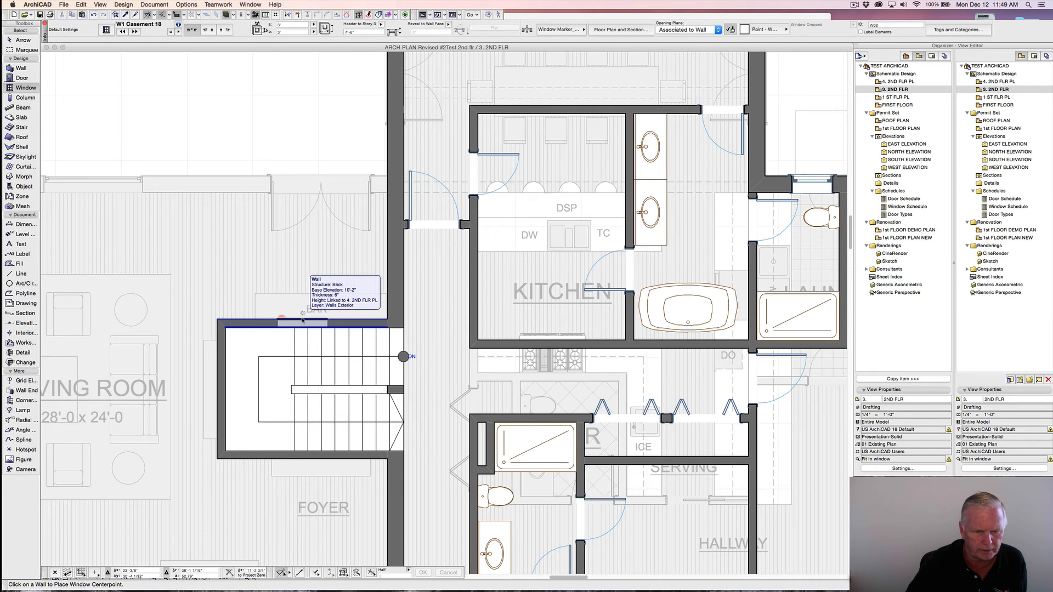
{"action": "left_click", "coordinate": [303, 321]}
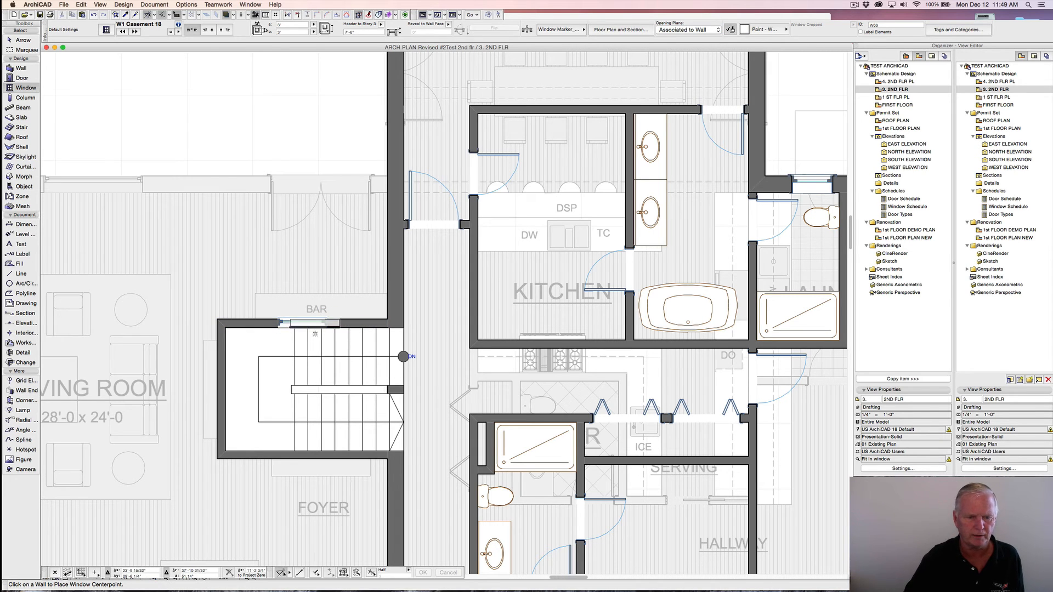
- Pick up the family room's corner-anchored casement settings and place a window directly left of the stair's upper-wall window, sharing its jamb
{"action": "scroll", "coordinate": [332, 319], "scroll_direction": "down", "scroll_amount": 3}
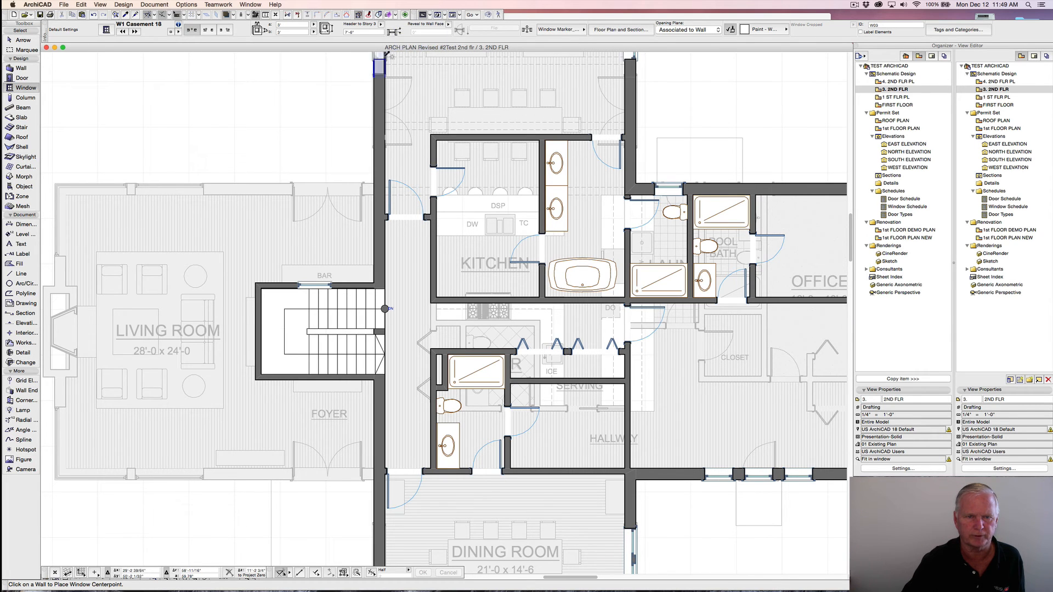
{"action": "scroll", "coordinate": [384, 59], "scroll_direction": "up", "scroll_amount": 2}
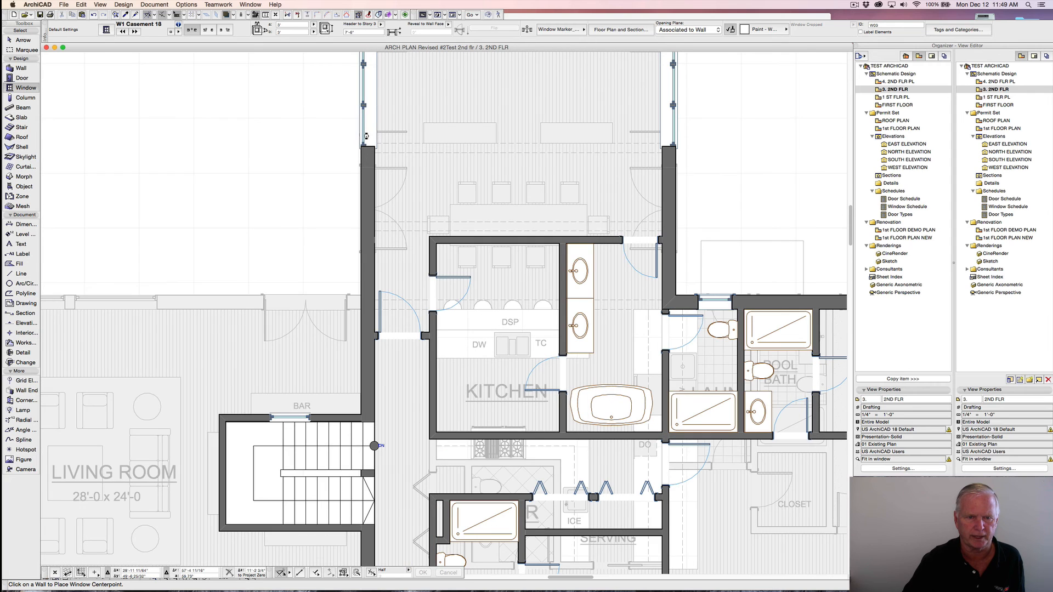
{"action": "left_click", "coordinate": [376, 147], "text": "alt"}
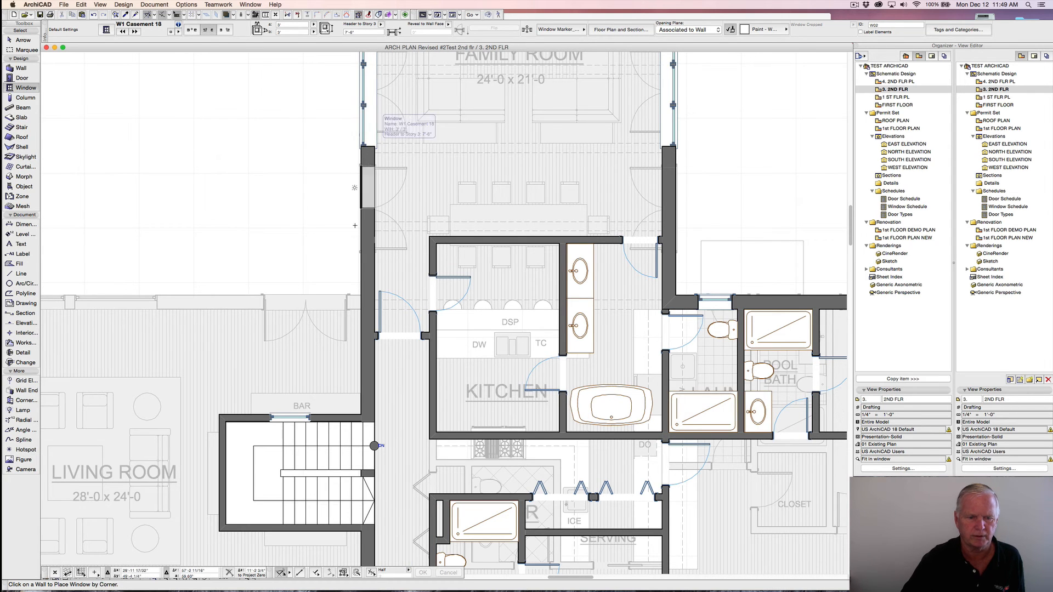
{"action": "scroll", "coordinate": [270, 417], "scroll_direction": "up", "scroll_amount": 2}
{"action": "middle_click_drag", "start_coordinate": [271, 418], "coordinate": [298, 332]}
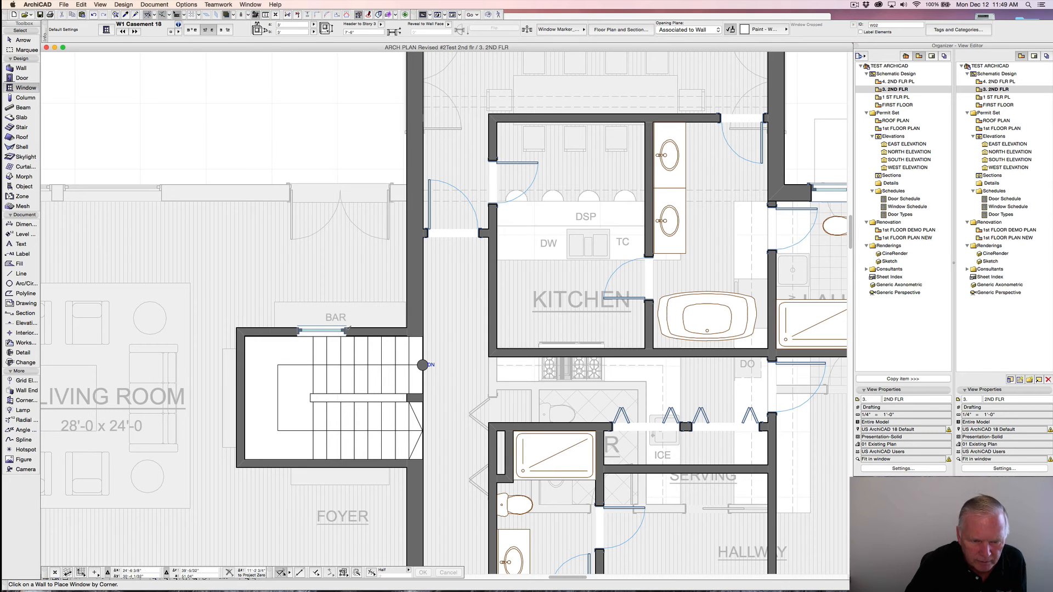
{"action": "scroll", "coordinate": [296, 330], "scroll_direction": "up", "scroll_amount": 2}
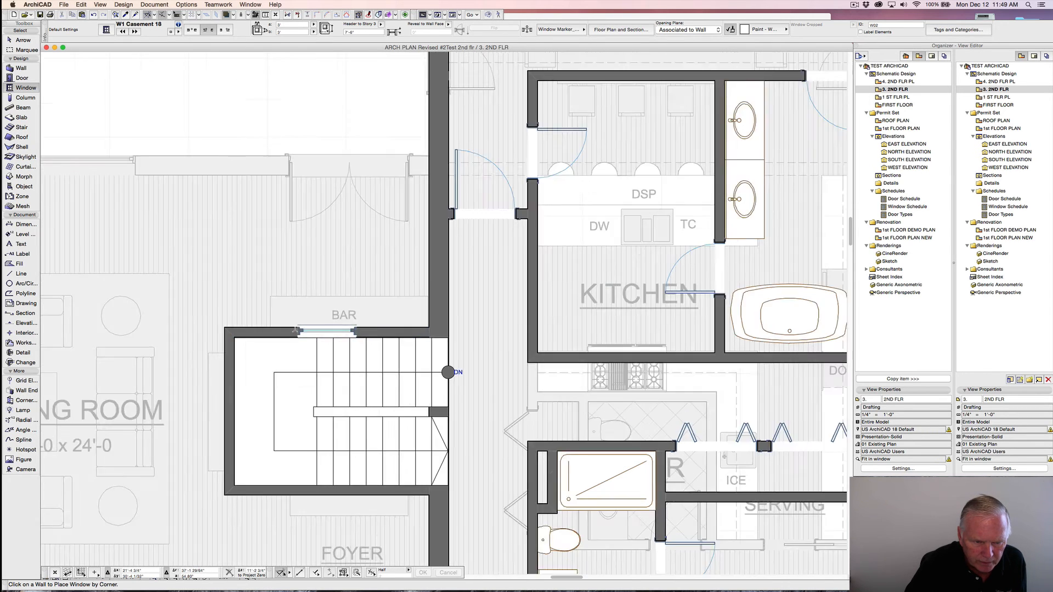
{"action": "scroll", "coordinate": [296, 330], "scroll_direction": "up", "scroll_amount": 10}
{"action": "scroll", "coordinate": [295, 329], "scroll_direction": "down", "scroll_amount": 3}
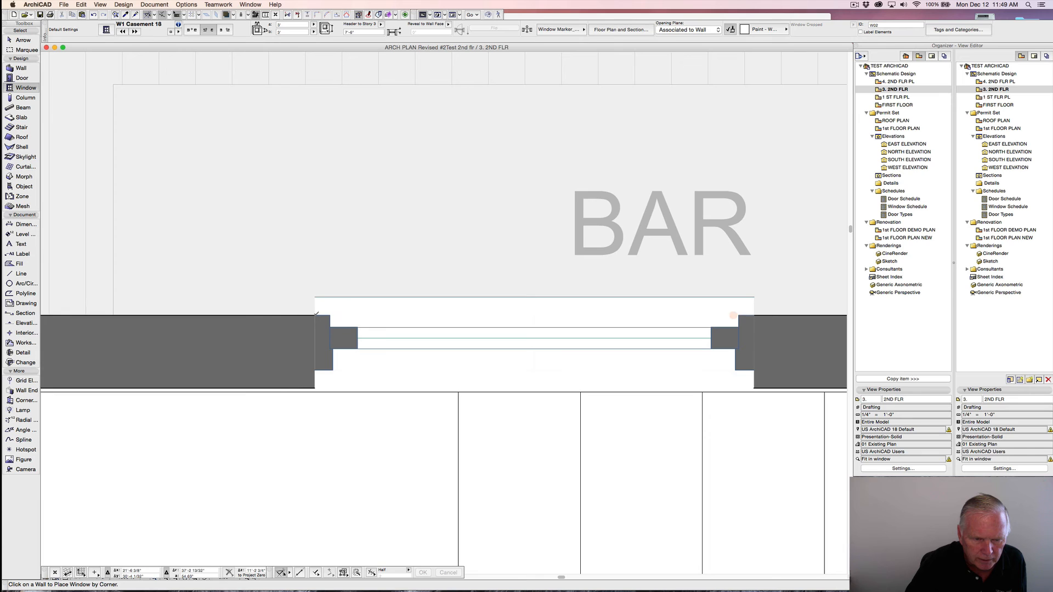
{"action": "left_click", "coordinate": [317, 314]}
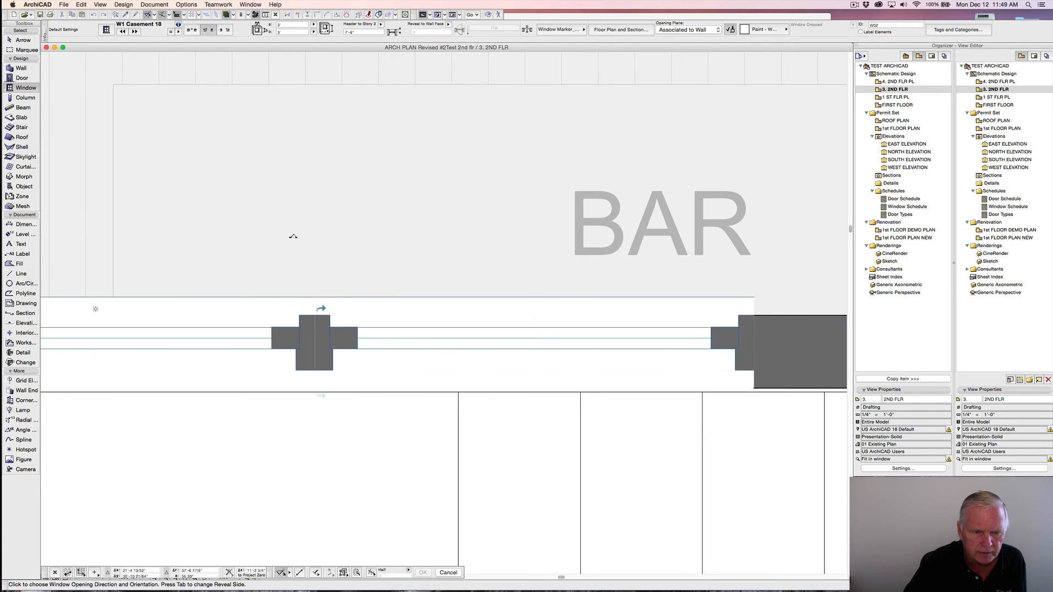
{"action": "scroll", "coordinate": [216, 250], "scroll_direction": "down", "scroll_amount": 4}
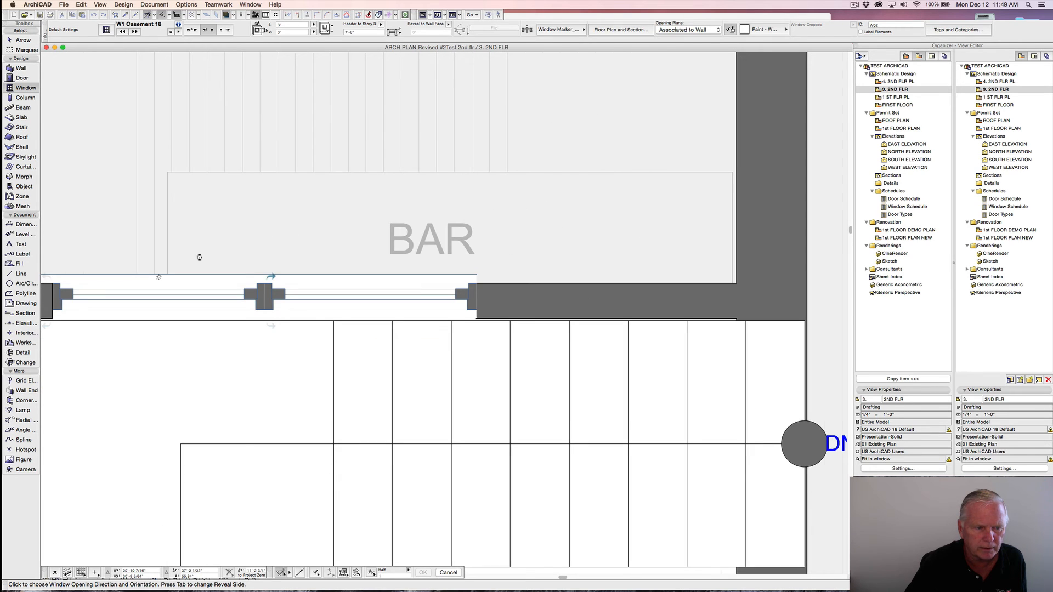
{"action": "left_click", "coordinate": [248, 244]}
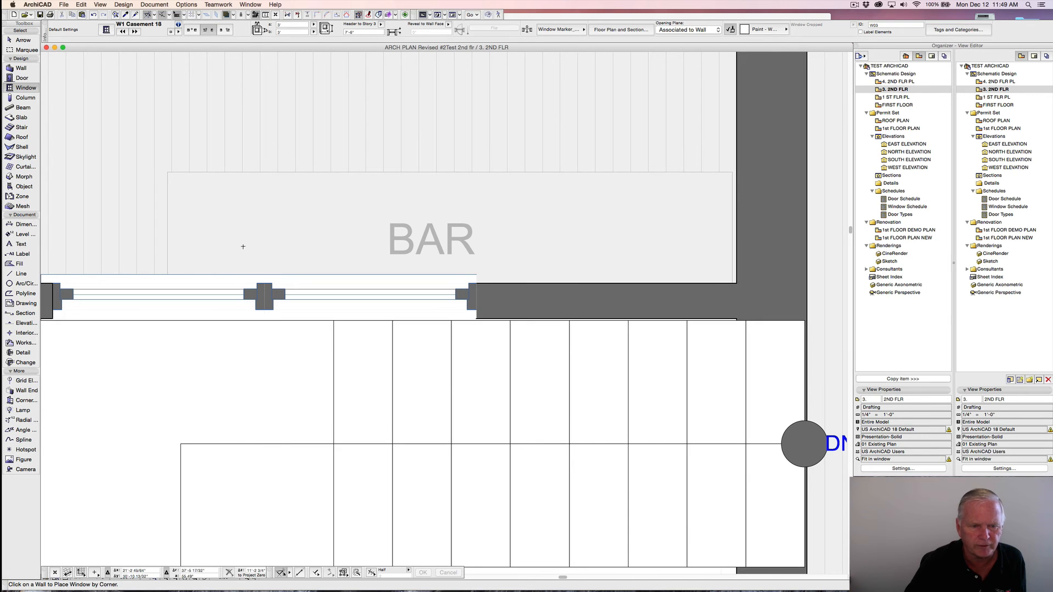
- Place a corner-anchored W1 Casement window directly right of the center window in the stair's upper wall, sharing its jamb
{"action": "left_click", "coordinate": [228, 28]}
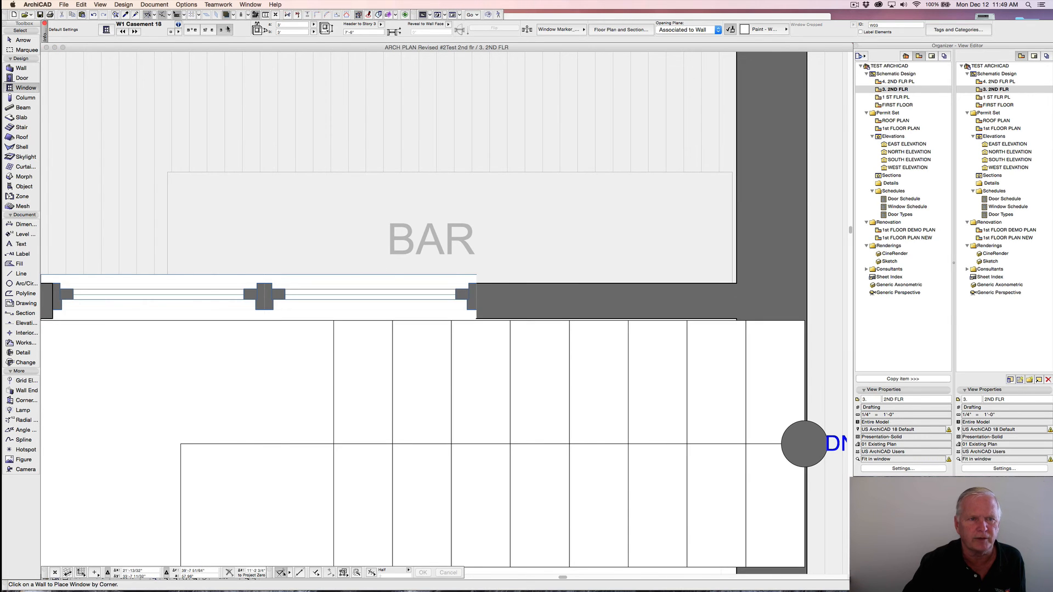
{"action": "left_click", "coordinate": [476, 285]}
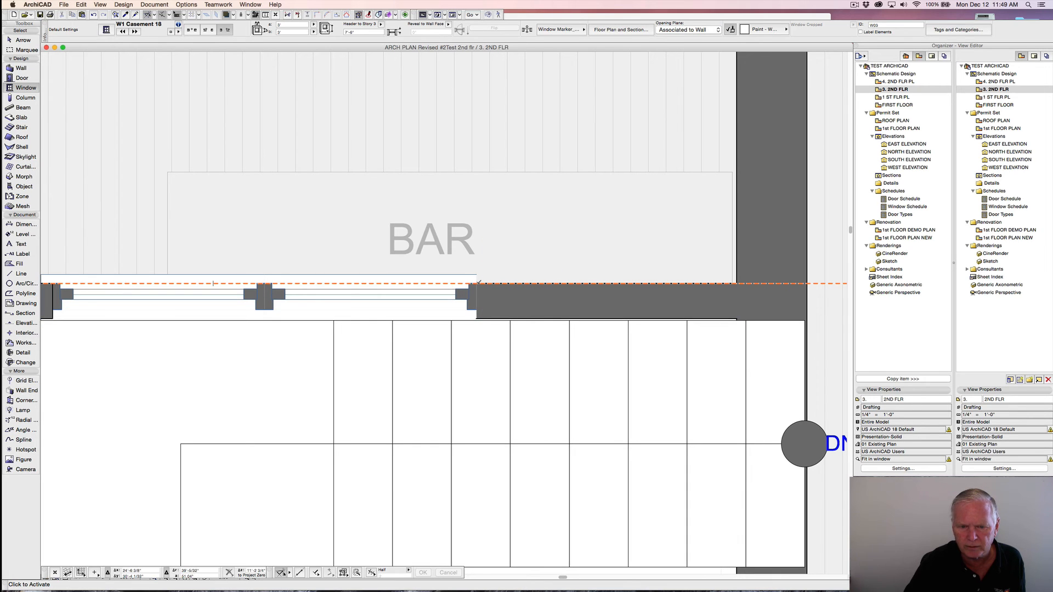
{"action": "left_click", "coordinate": [477, 284]}
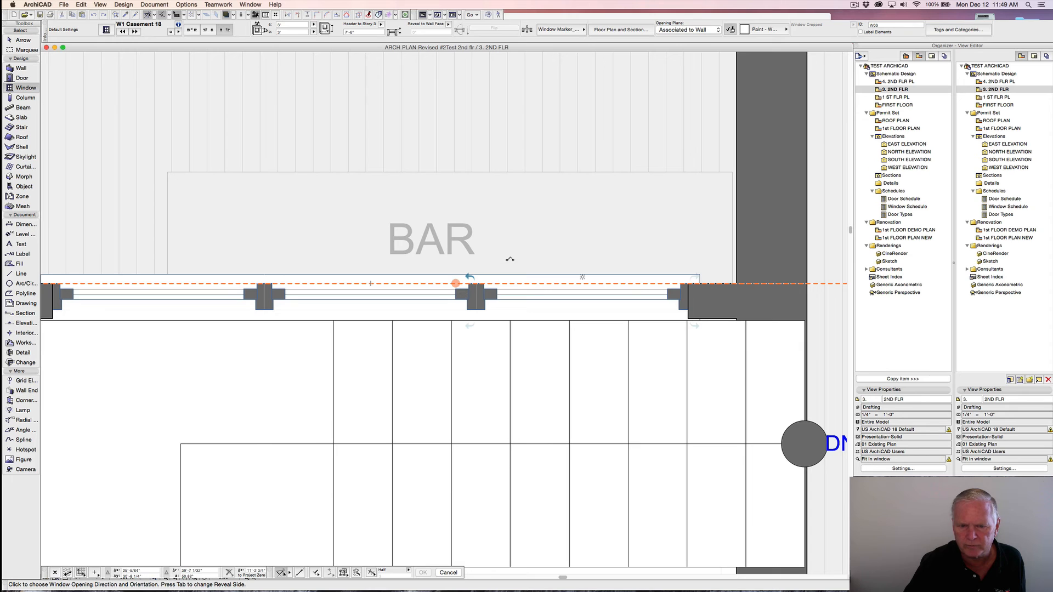
{"action": "left_click", "coordinate": [481, 257]}
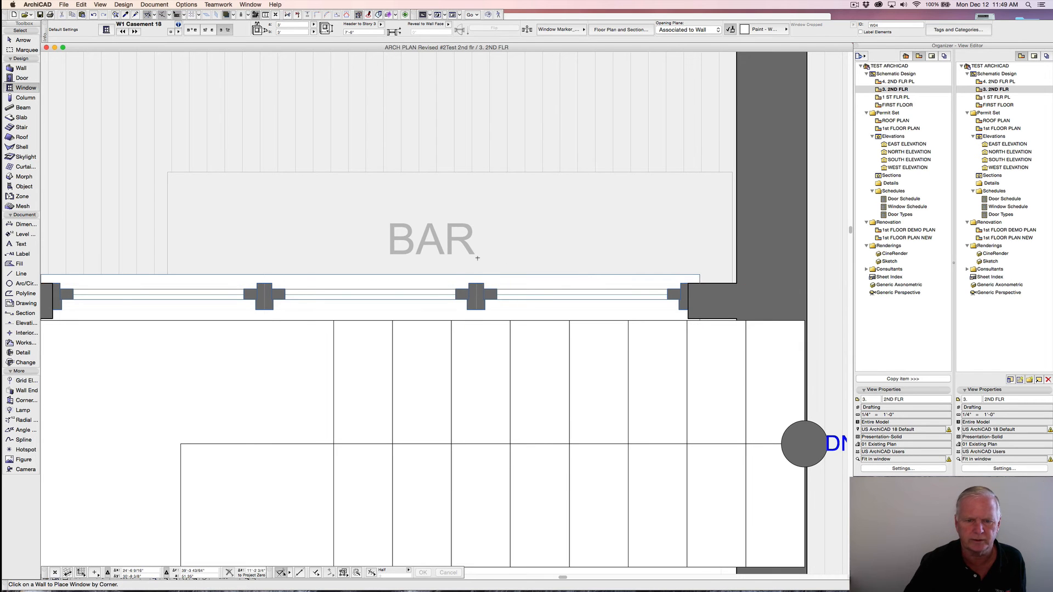
{"action": "scroll", "coordinate": [478, 258], "scroll_direction": "down", "scroll_amount": 3}
{"action": "scroll", "coordinate": [466, 236], "scroll_direction": "down", "scroll_amount": 3}
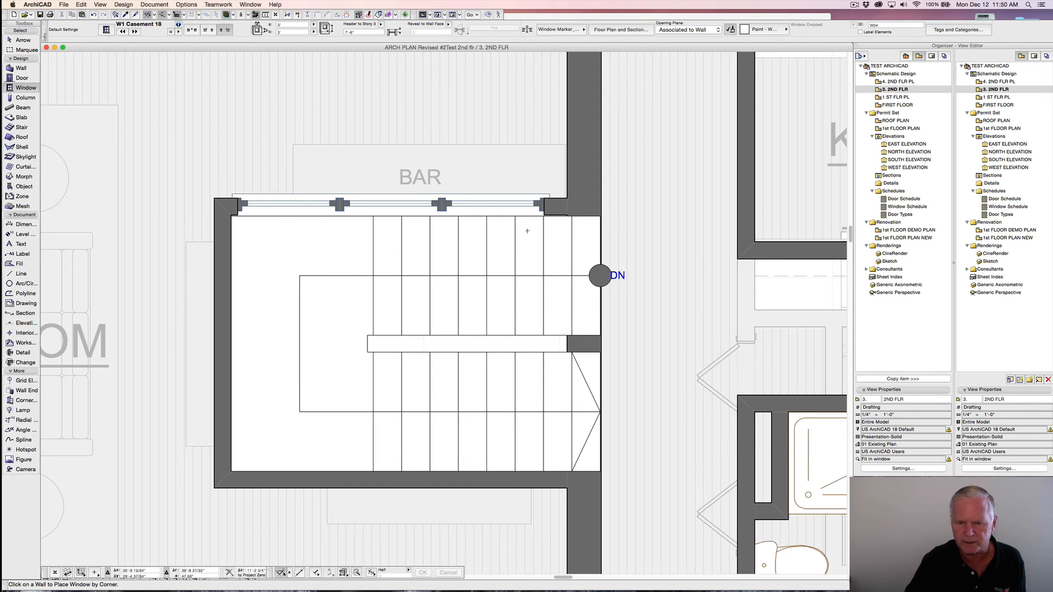
- Move the stair's upper wall down so its inner face lines up with the upper edge of the stair
{"action": "scroll", "coordinate": [556, 220], "scroll_direction": "up", "scroll_amount": 5}
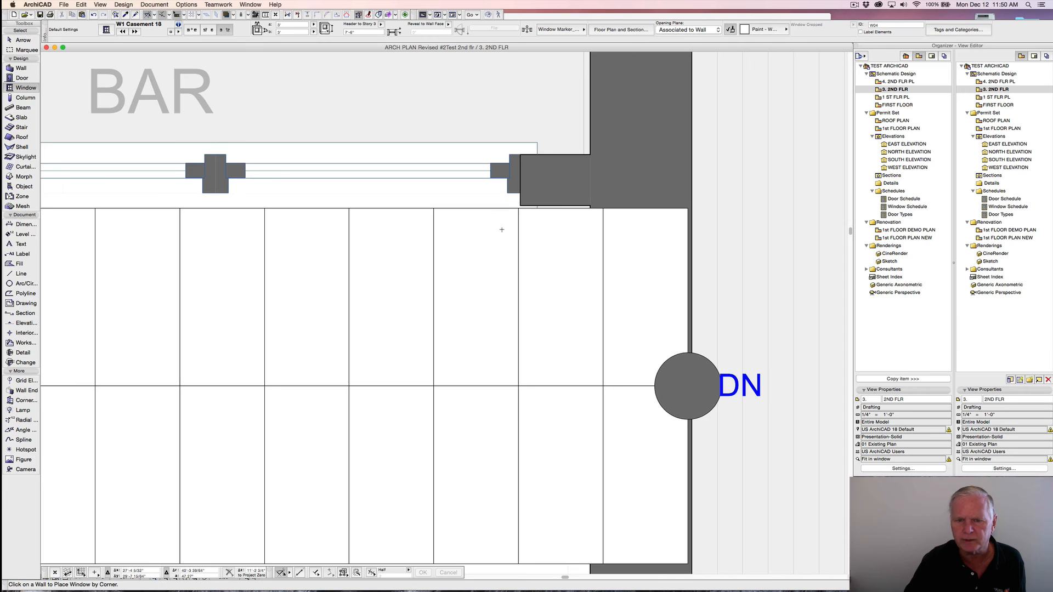
{"action": "scroll", "coordinate": [502, 230], "scroll_direction": "down", "scroll_amount": 4}
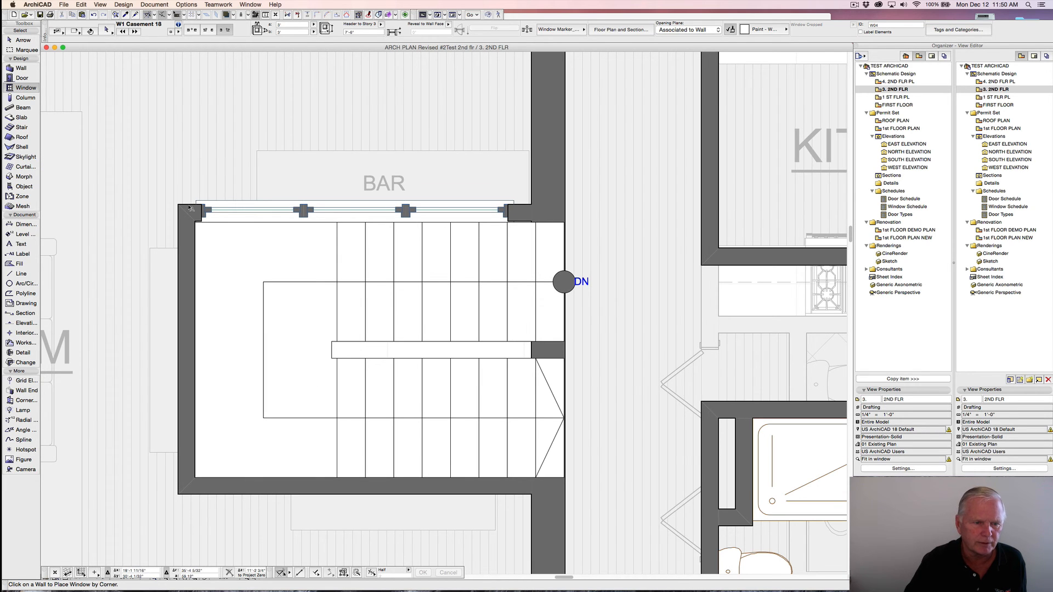
{"action": "left_click", "coordinate": [199, 224], "text": "shift"}
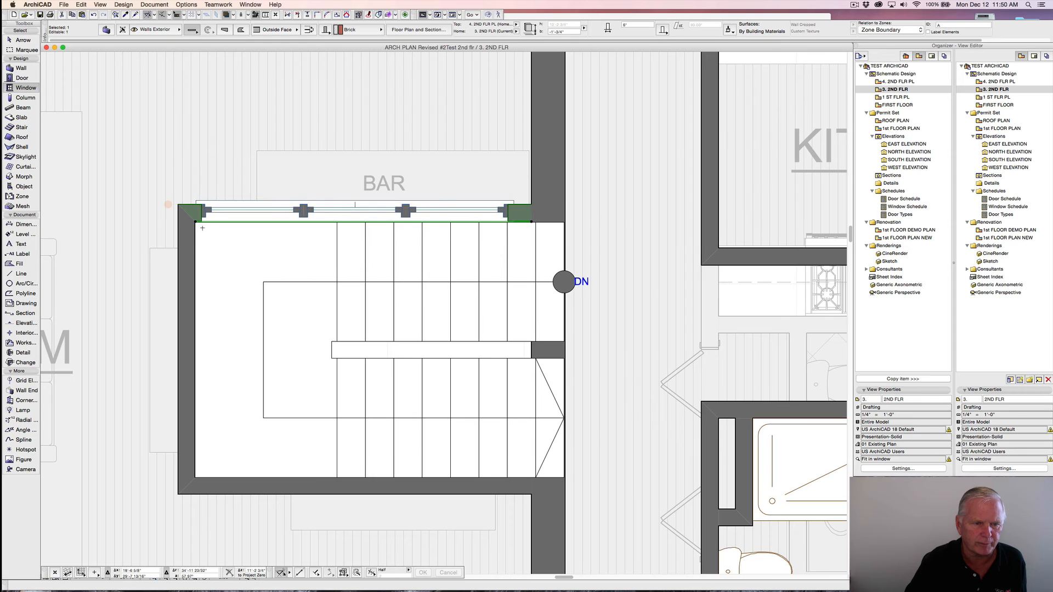
{"action": "scroll", "coordinate": [198, 223], "scroll_direction": "up", "scroll_amount": 3}
{"action": "scroll", "coordinate": [202, 228], "scroll_direction": "up", "scroll_amount": 3}
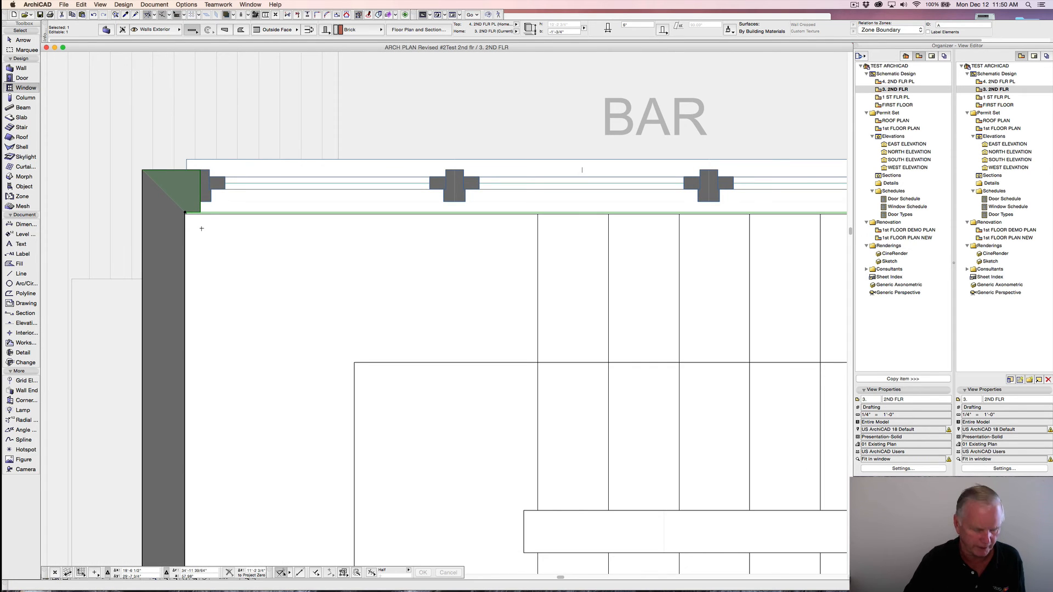
{"action": "key", "text": "super+d"}
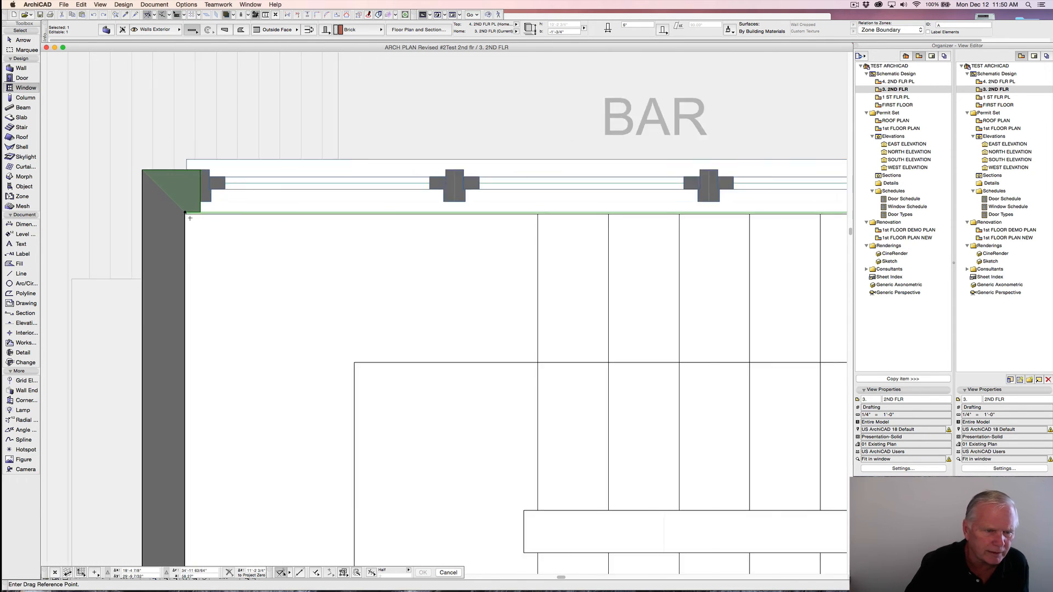
{"action": "scroll", "coordinate": [191, 220], "scroll_direction": "up", "scroll_amount": 3}
{"action": "left_click", "coordinate": [172, 197]}
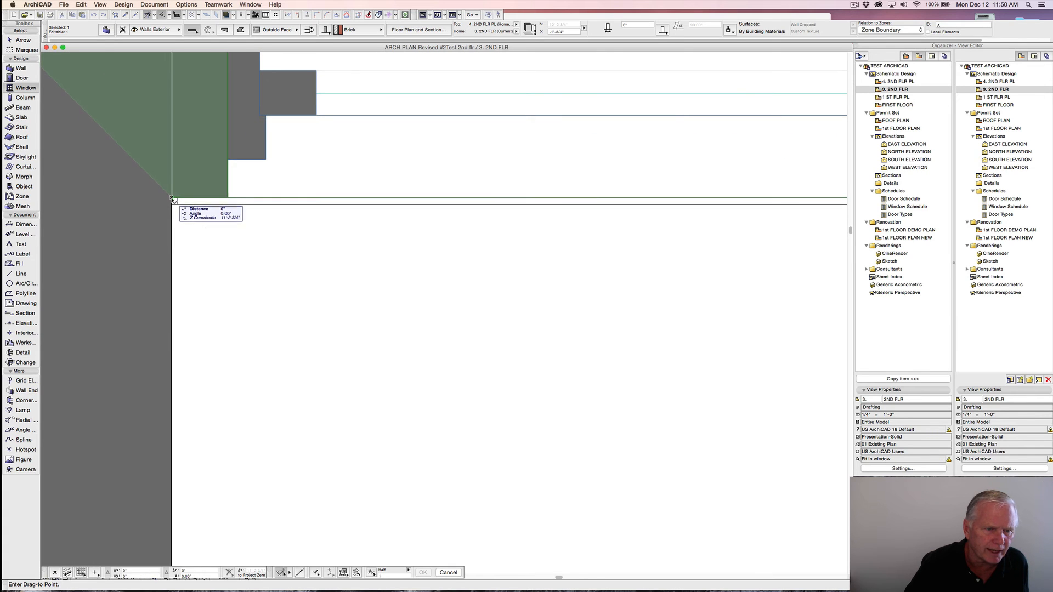
{"action": "left_click", "coordinate": [172, 198]}
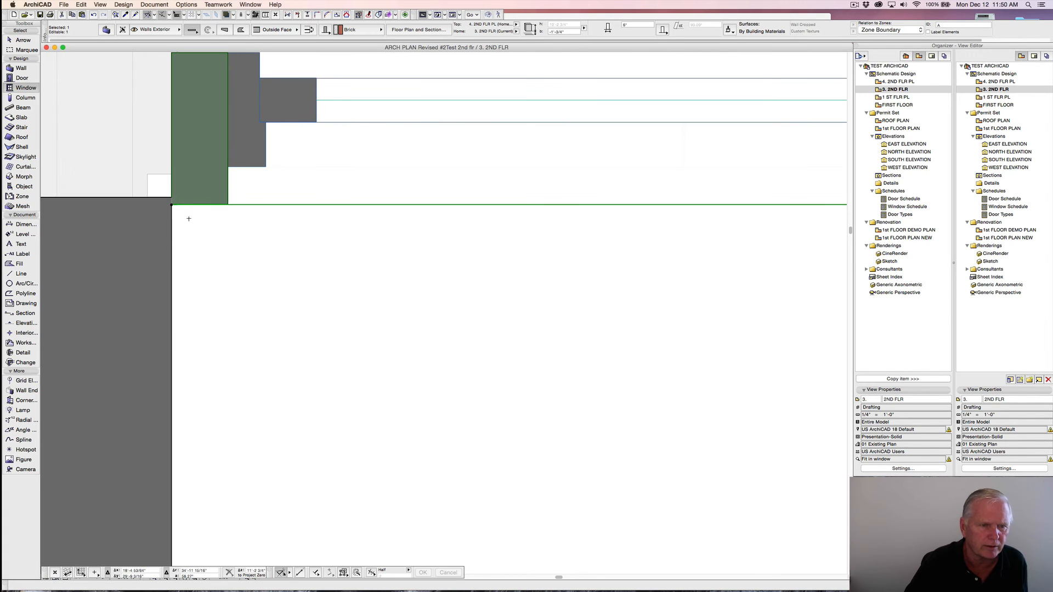
{"action": "key", "text": "Escape"}
- Intersect the stair's left wall with the moved upper wall to close their corner
{"action": "scroll", "coordinate": [190, 218], "scroll_direction": "down", "scroll_amount": 2}
{"action": "scroll", "coordinate": [190, 219], "scroll_direction": "down", "scroll_amount": 2}
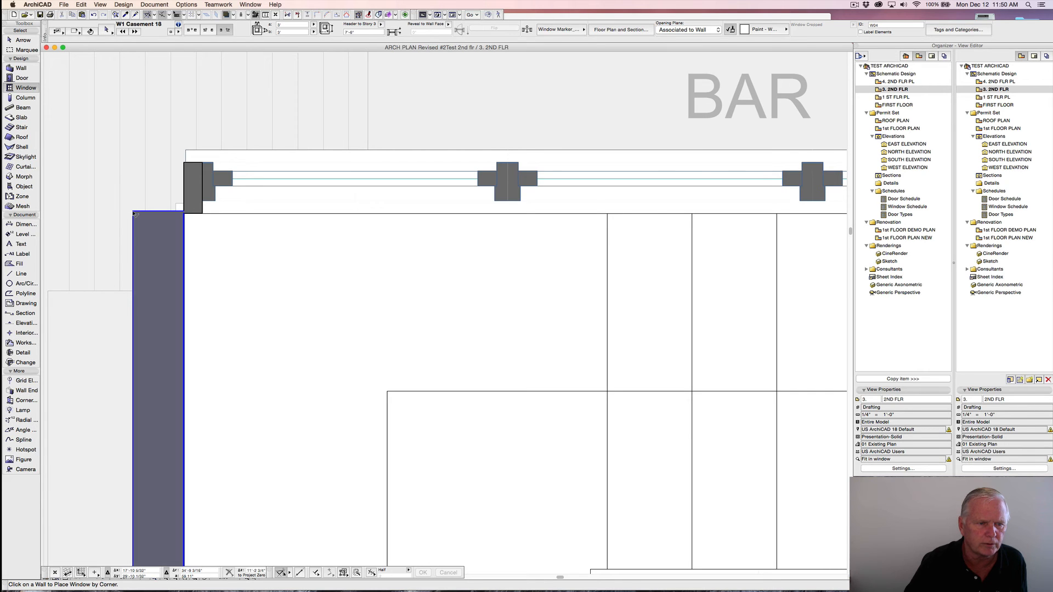
{"action": "left_click", "coordinate": [187, 166], "text": "shift"}
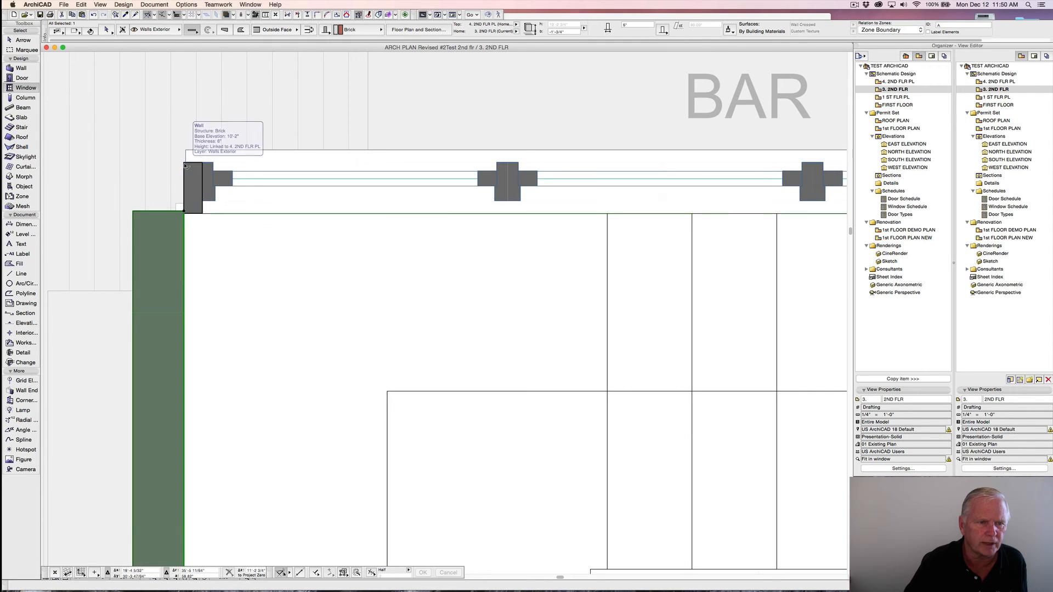
{"action": "left_click", "coordinate": [191, 181], "text": "shift"}
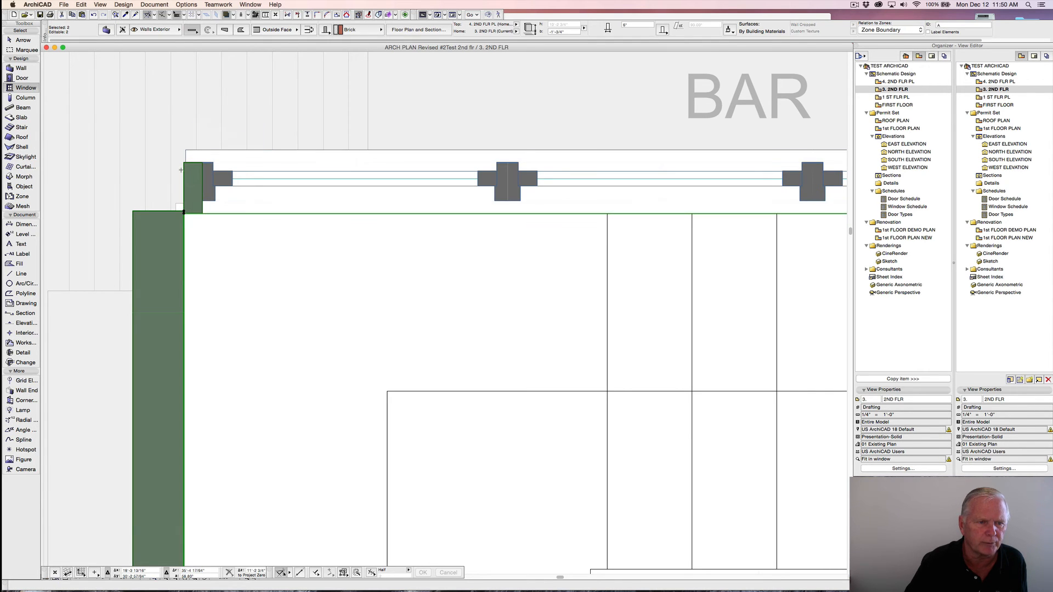
{"action": "left_click", "coordinate": [317, 15]}
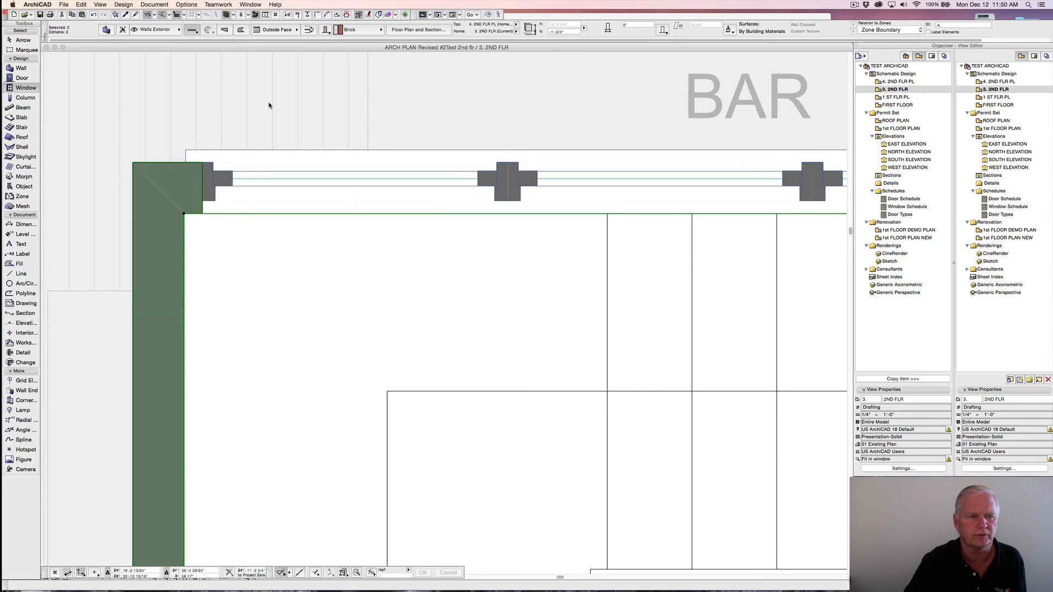
{"action": "key", "text": "Escape"}
{"action": "scroll", "coordinate": [252, 235], "scroll_direction": "down", "scroll_amount": 5}
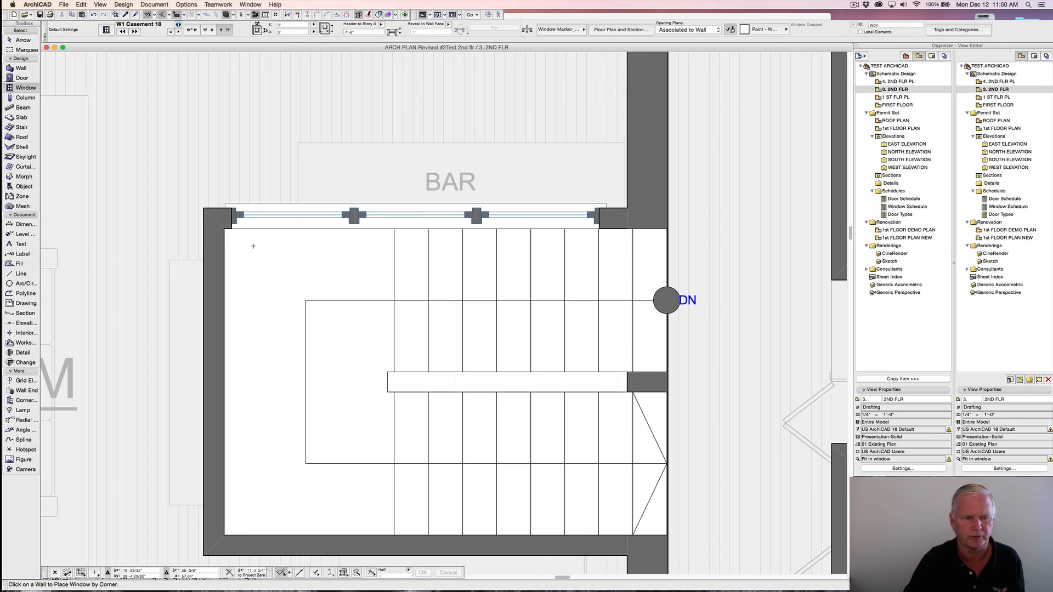
{"action": "middle_click_drag", "start_coordinate": [301, 249], "coordinate": [266, 190]}
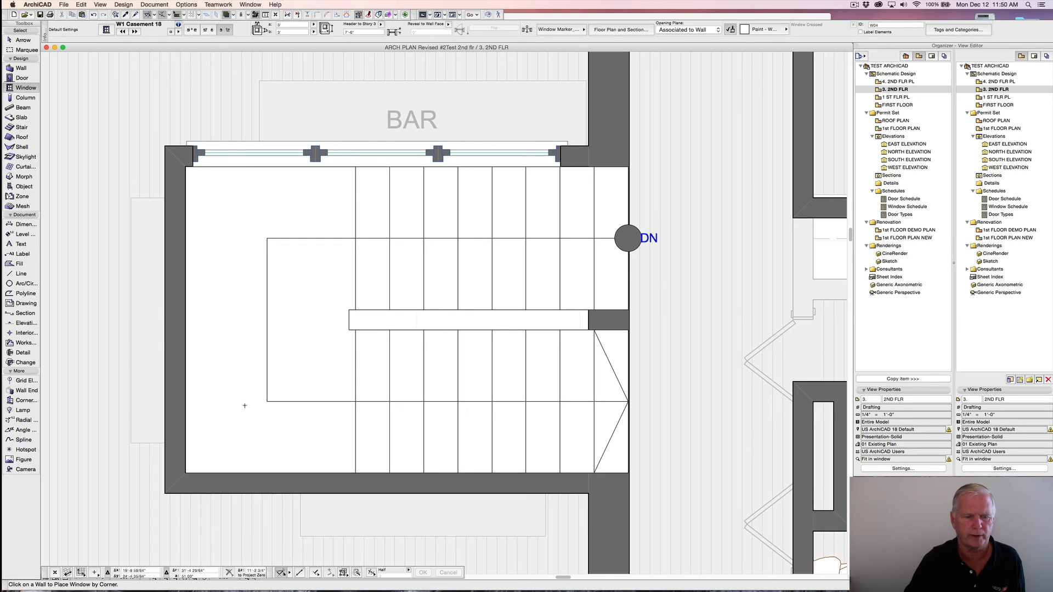
- Delete the plain exterior wall along the stair's lower side
{"action": "key", "text": "shift"}
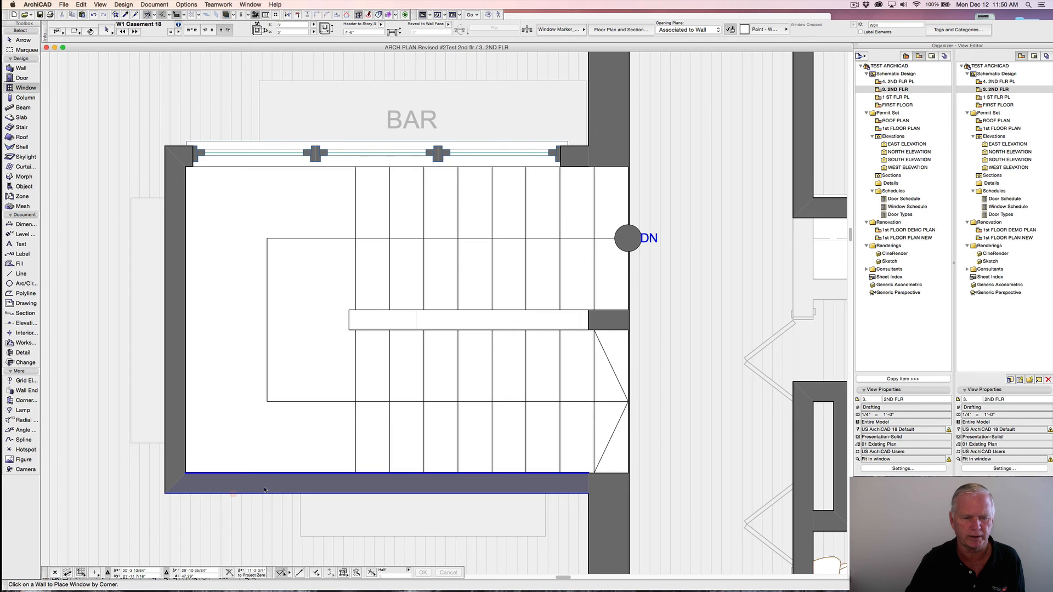
{"action": "left_click", "coordinate": [265, 496], "text": "shift"}
{"action": "left_click", "coordinate": [264, 496], "text": "shift"}
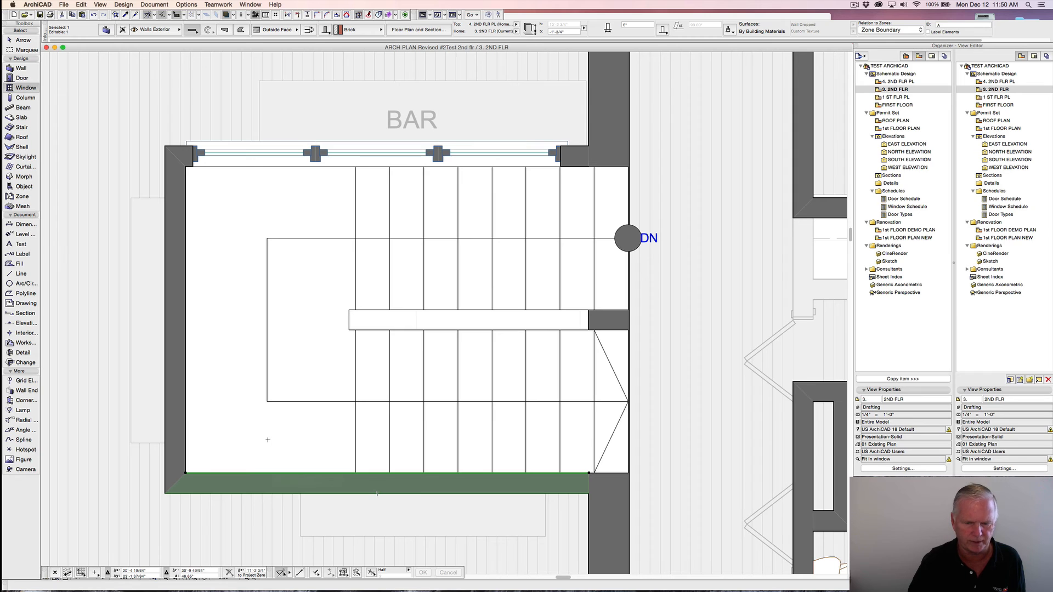
{"action": "key", "text": "Delete"}
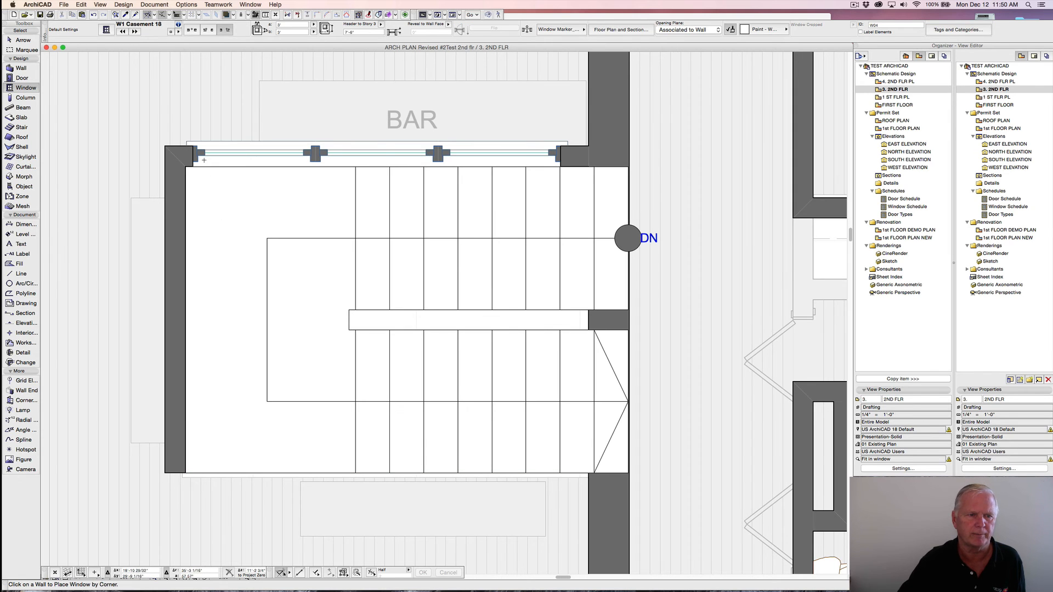
- Try to mirror a copy of the stair's upper wall about a horizontal axis through the midpoint of the left wall's outer face
{"action": "left_click", "coordinate": [178, 149], "text": "shift"}
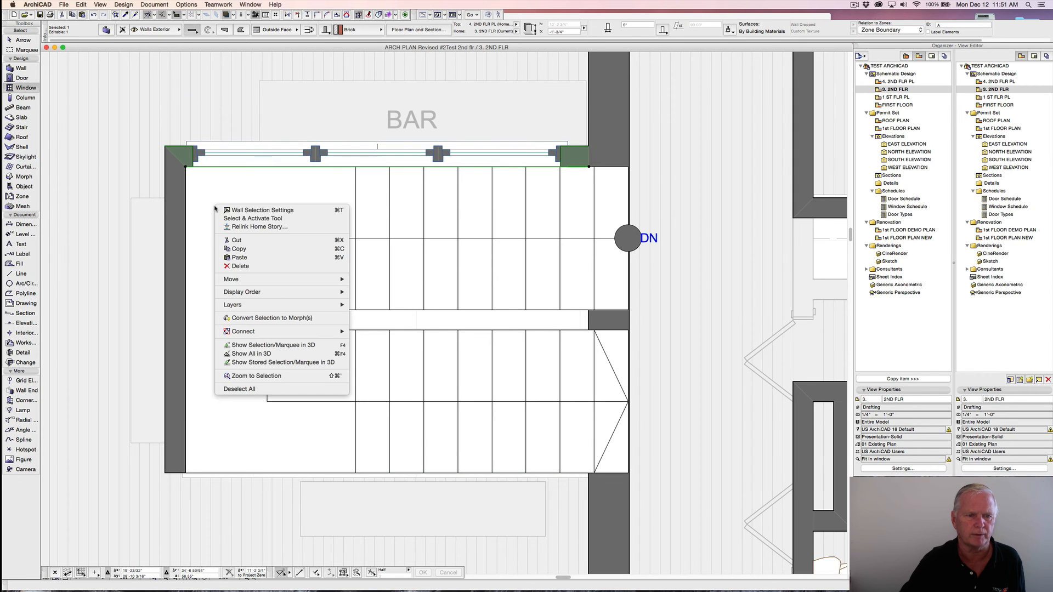
{"action": "right_click", "coordinate": [215, 204]}
{"action": "mouse_move", "coordinate": [254, 282]}
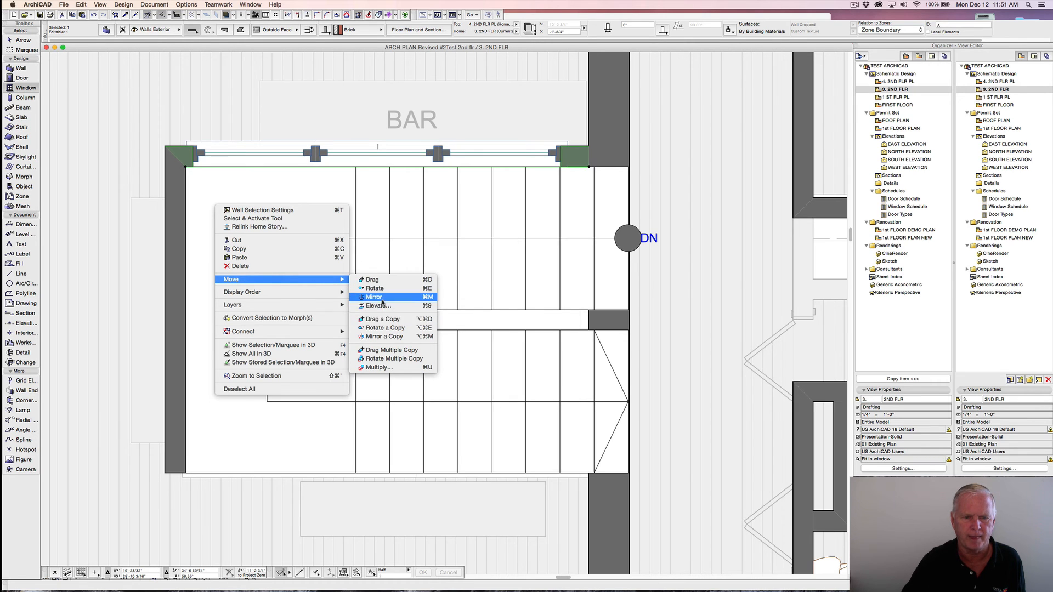
{"action": "left_click", "coordinate": [384, 337]}
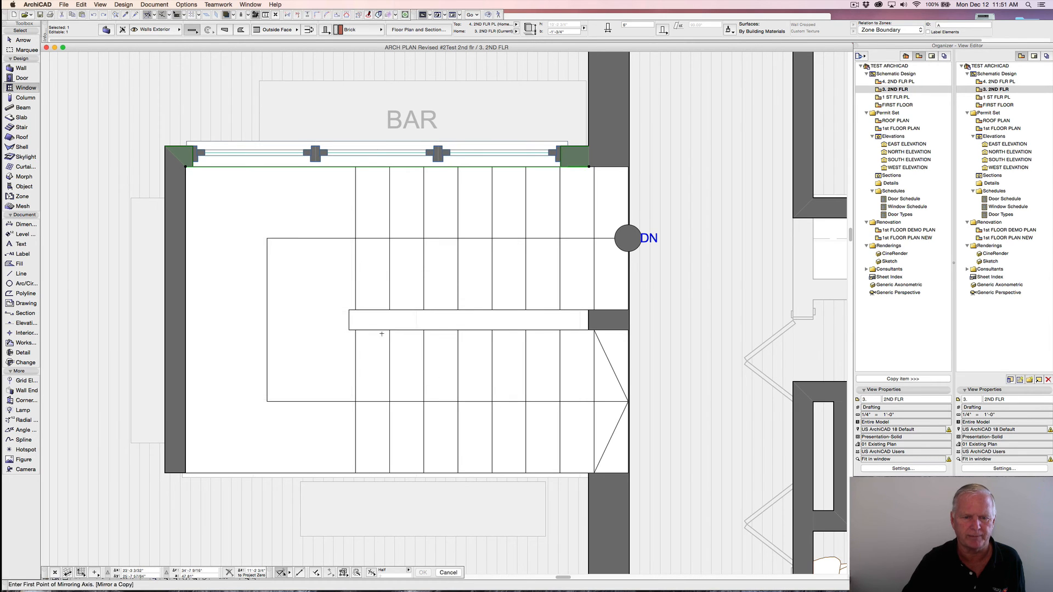
{"action": "left_click", "coordinate": [164, 310]}
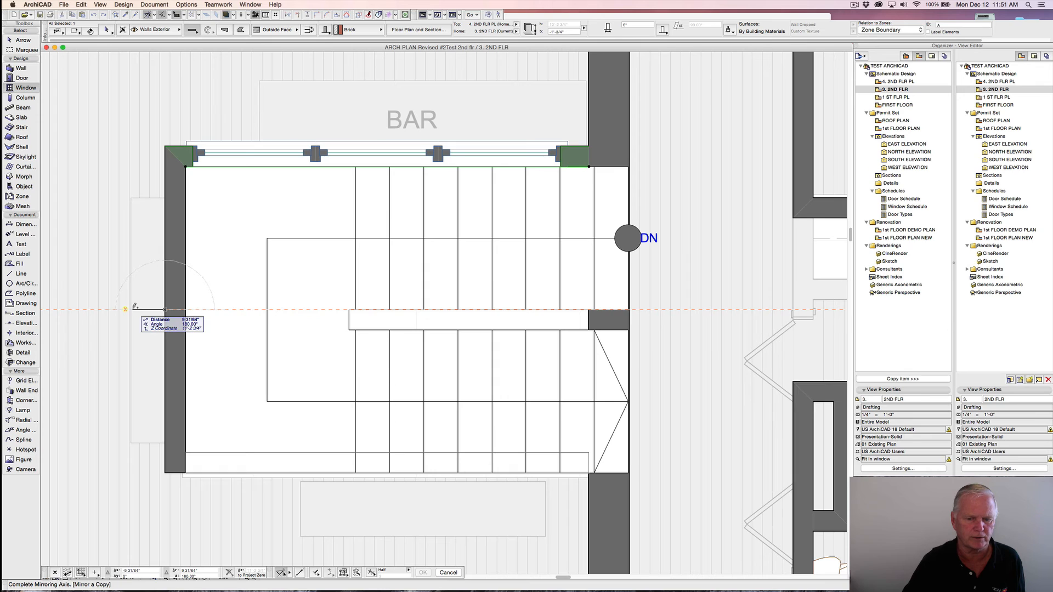
{"action": "left_click", "coordinate": [134, 308]}
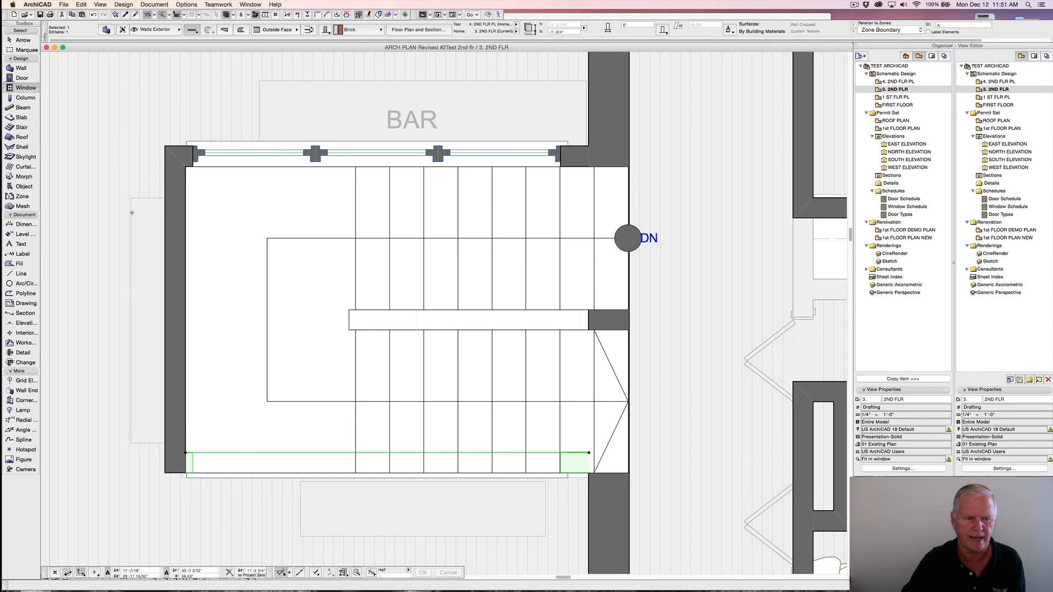
{"action": "left_click", "coordinate": [164, 298]}
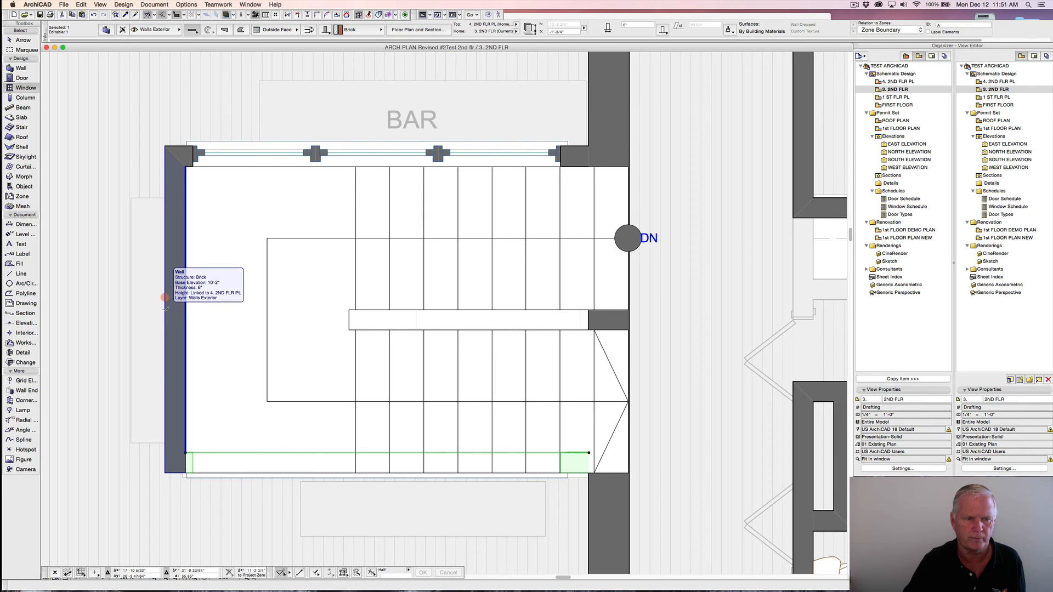
{"action": "key", "text": "Escape"}
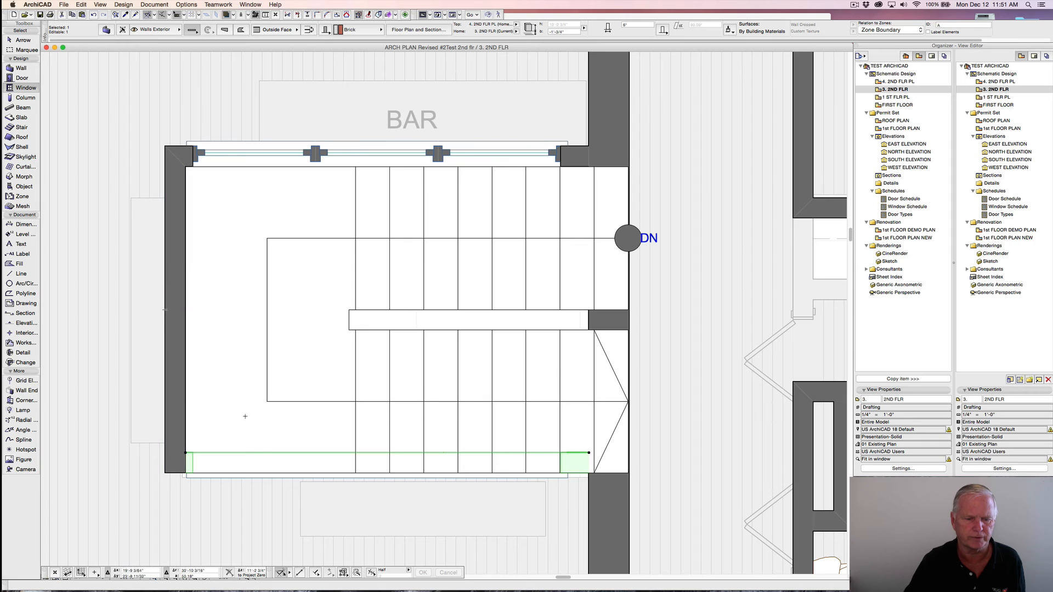
- Adjust the special snap-point range and mirror a copy of the upper wall about a horizontal axis through the left wall's inner-face midpoint
{"action": "left_click", "coordinate": [373, 573]}
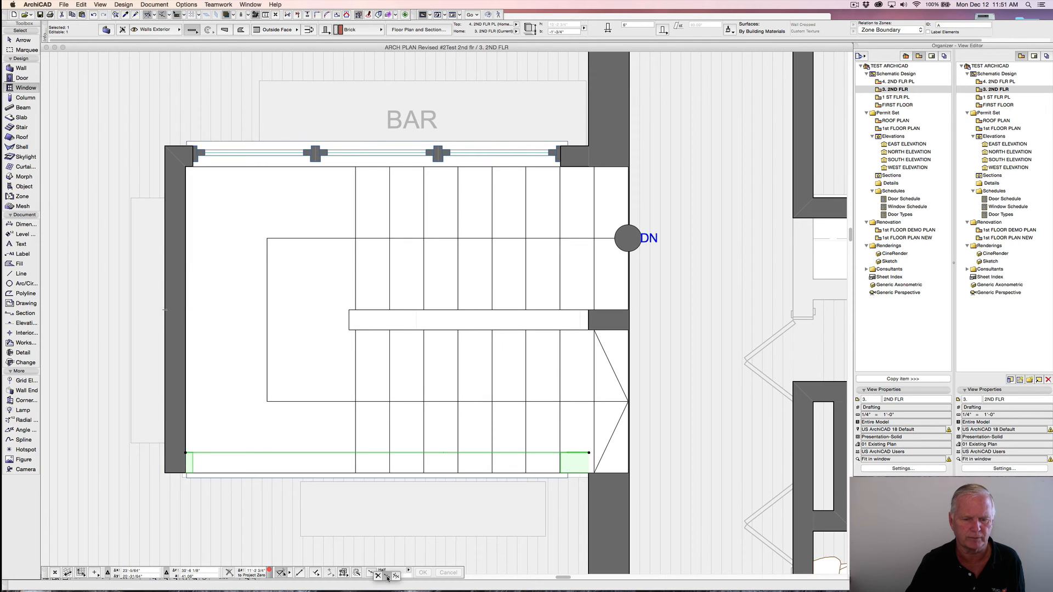
{"action": "left_click", "coordinate": [387, 577]}
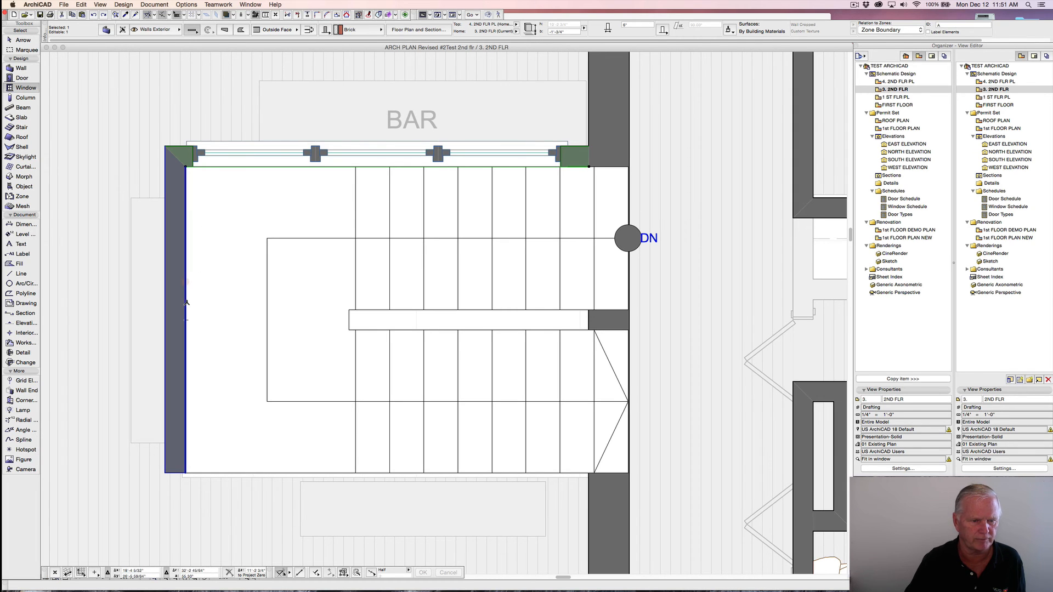
{"action": "right_click", "coordinate": [222, 289]}
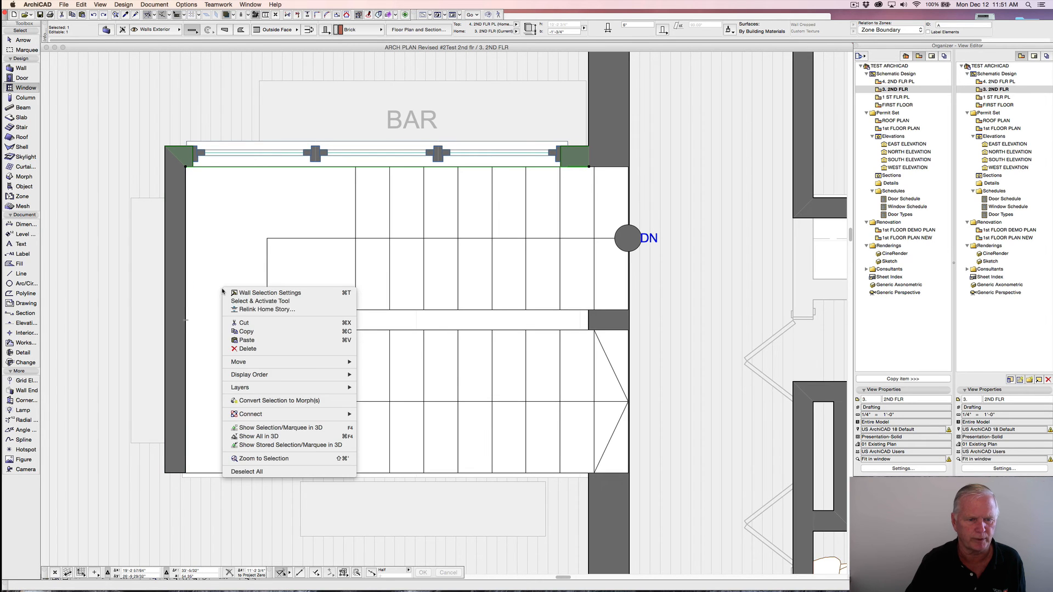
{"action": "mouse_move", "coordinate": [307, 362]}
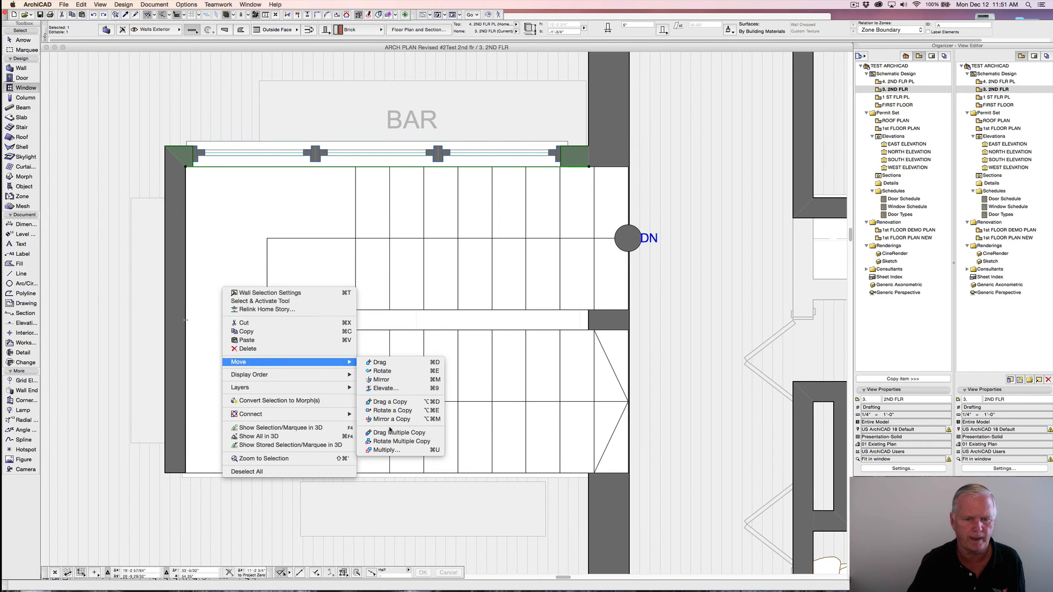
{"action": "key", "text": "Escape"}
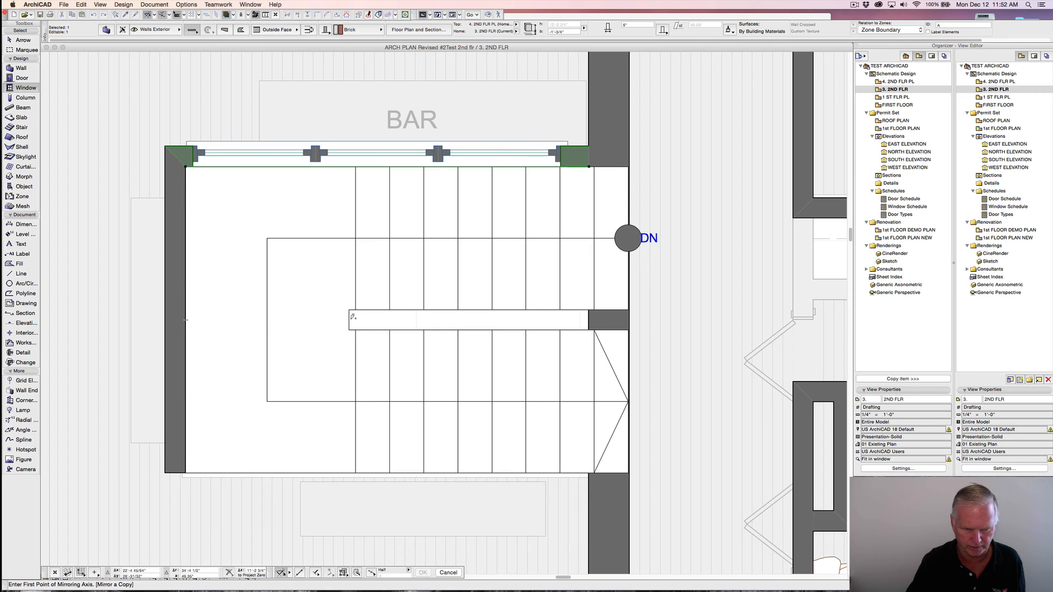
{"action": "left_click", "coordinate": [185, 319]}
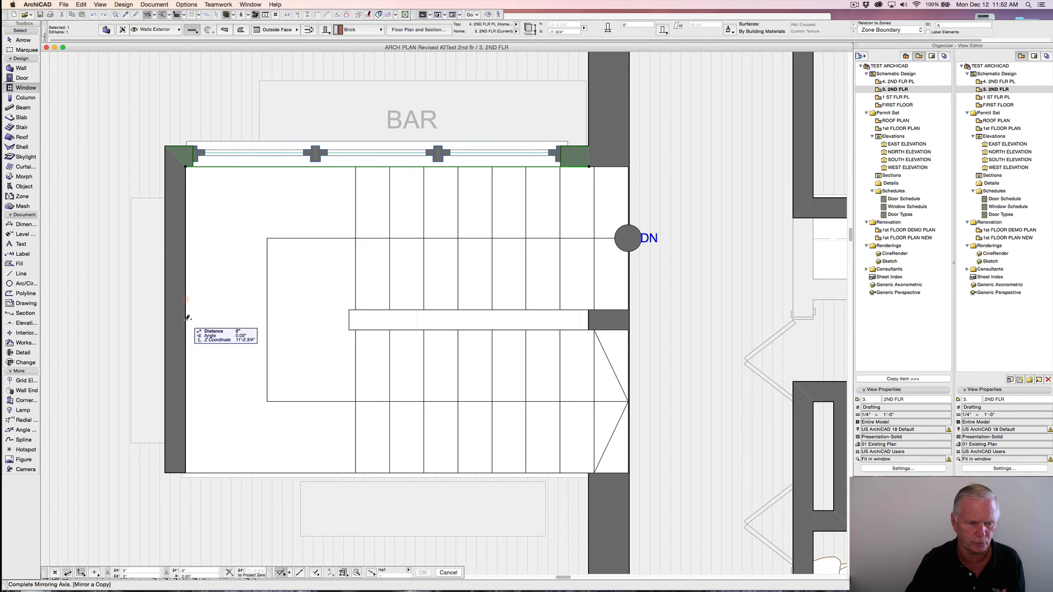
{"action": "left_click", "coordinate": [236, 319]}
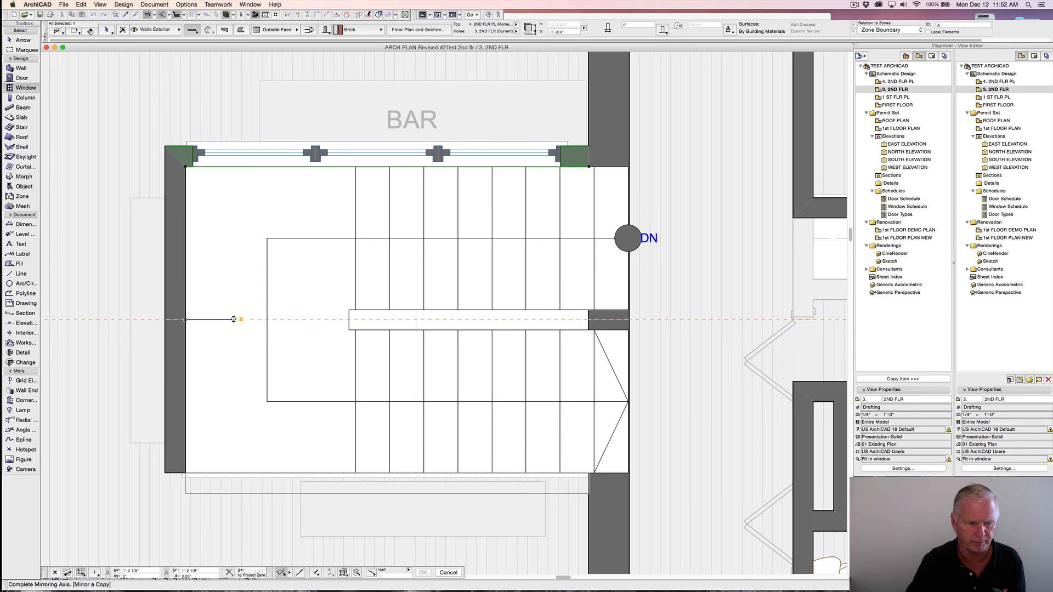
- Complete the mirrored copy of the windowed wall along the stair's lower side and check the enclosed stair within the floor plan
{"action": "key", "text": "Escape"}
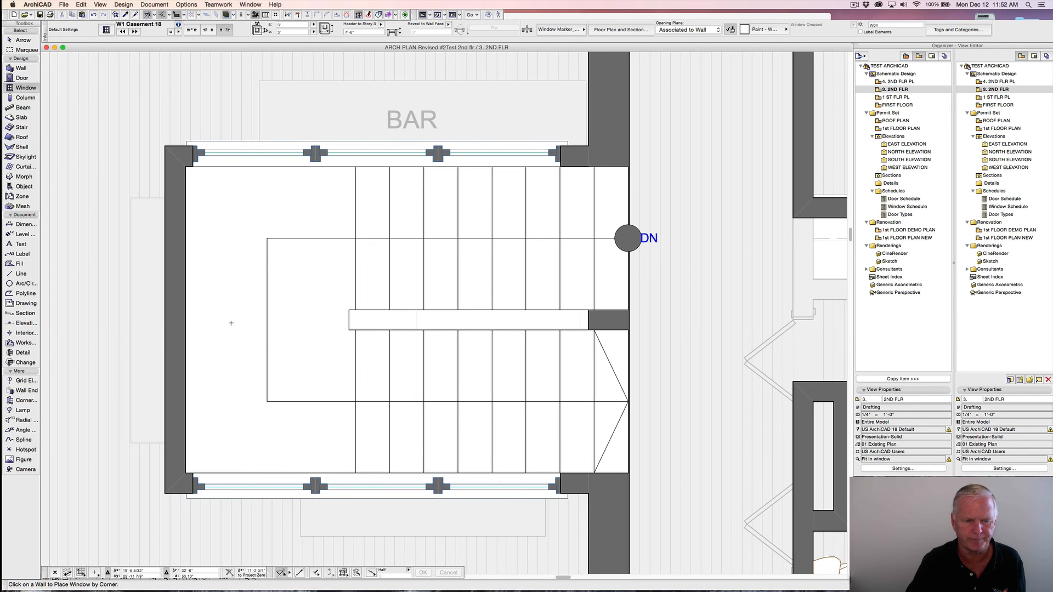
{"action": "scroll", "coordinate": [233, 324], "scroll_direction": "down", "scroll_amount": 5}
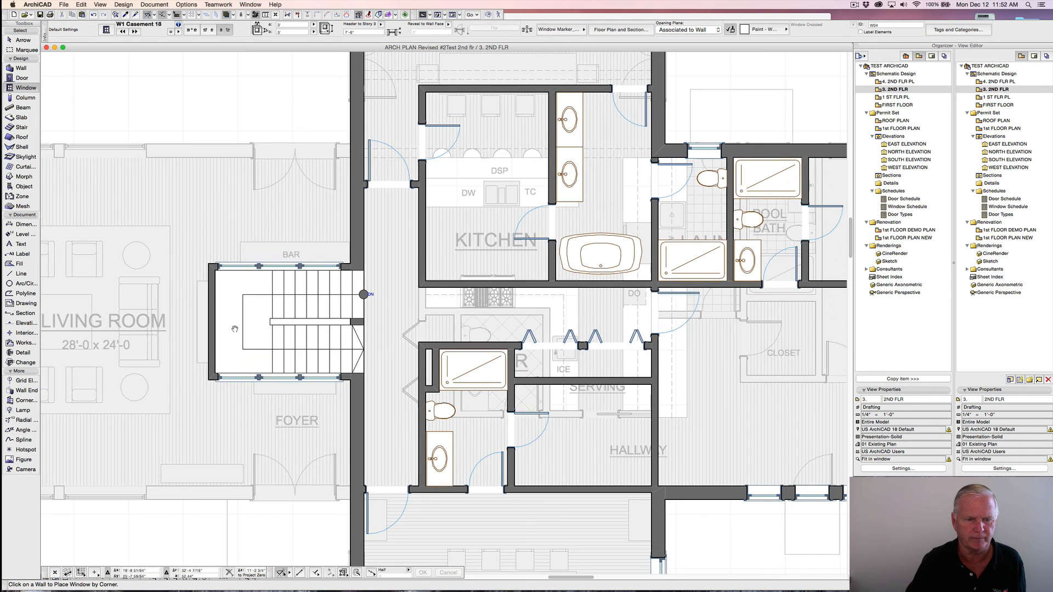
{"action": "scroll", "coordinate": [235, 328], "scroll_direction": "right", "scroll_amount": 3}
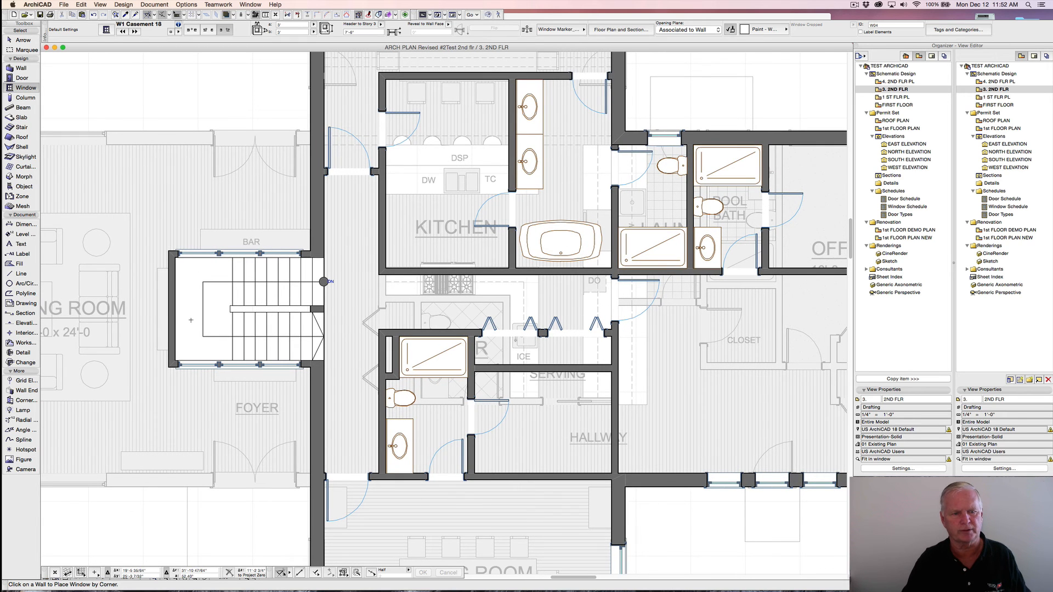
{"action": "scroll", "coordinate": [191, 320], "scroll_direction": "down", "scroll_amount": 5}
{"action": "scroll", "coordinate": [210, 299], "scroll_direction": "up", "scroll_amount": 3}
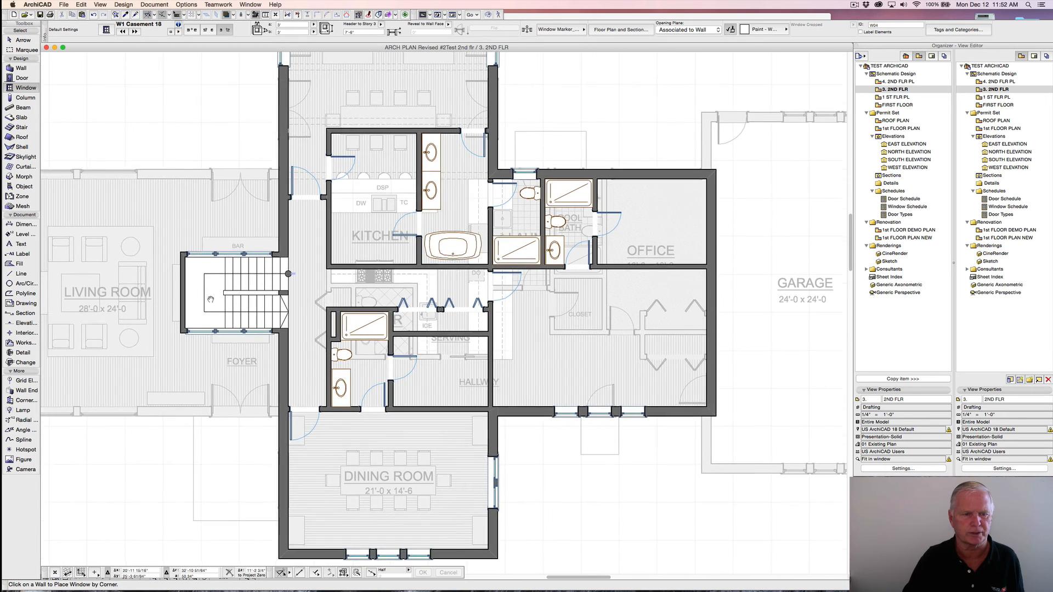
{"action": "scroll", "coordinate": [211, 299], "scroll_direction": "down", "scroll_amount": 1}
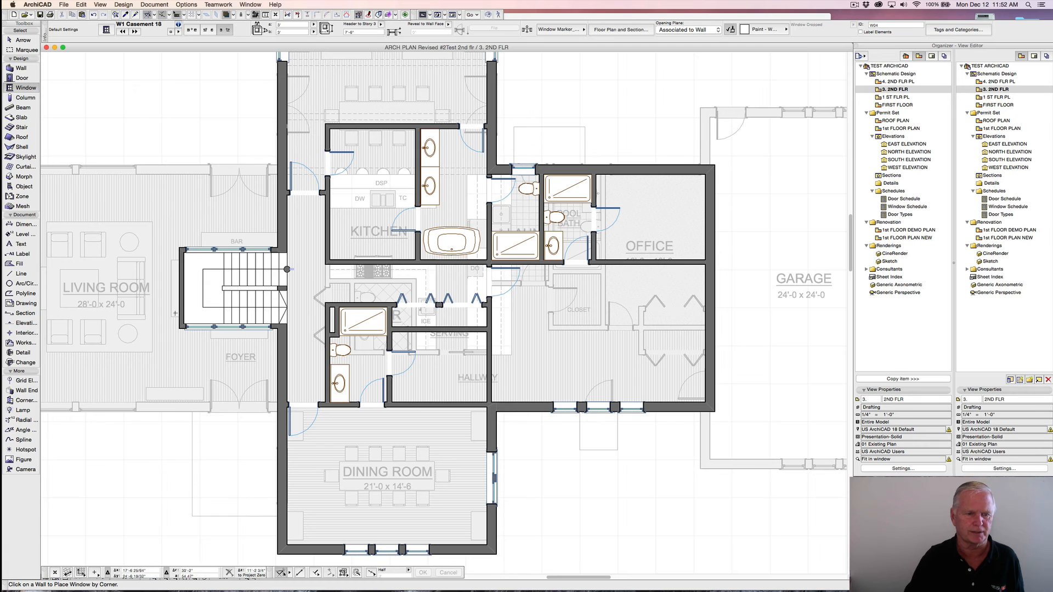
{"action": "scroll", "coordinate": [173, 246], "scroll_direction": "left", "scroll_amount": 5}
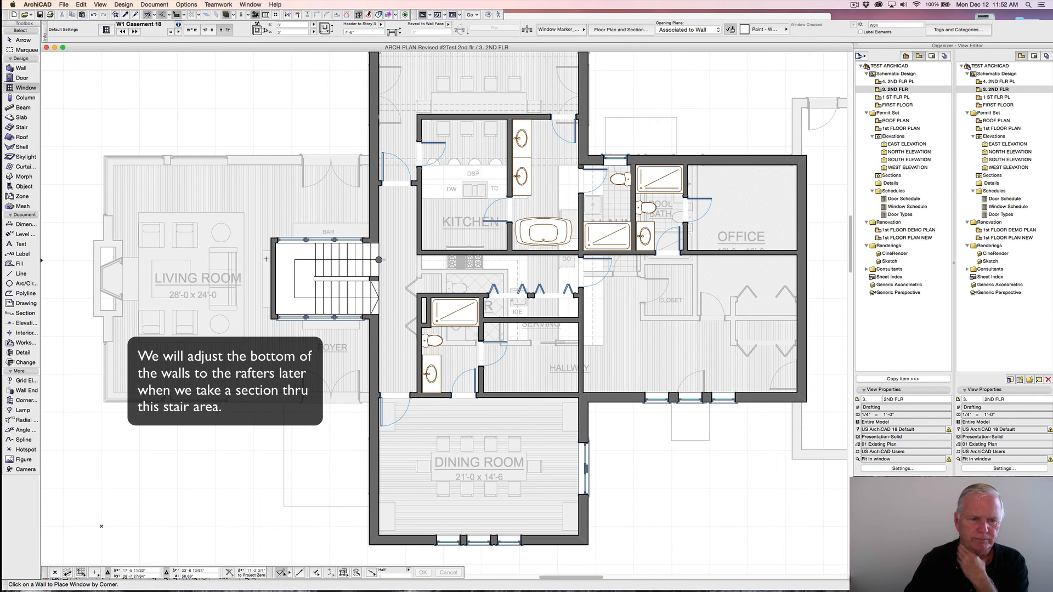
{"action": "scroll", "coordinate": [355, 296], "scroll_direction": "right", "scroll_amount": 5}
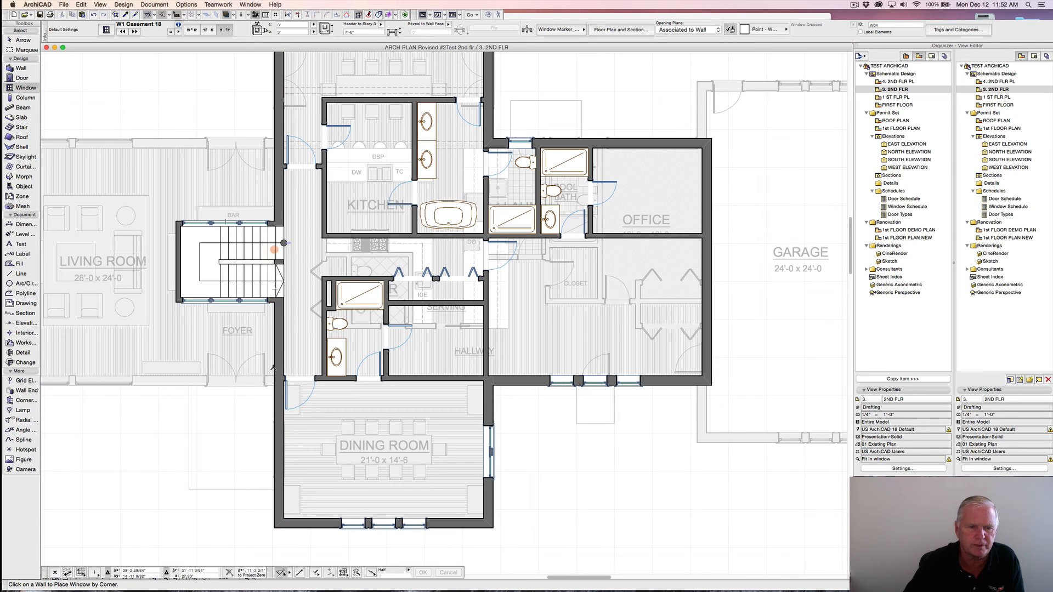
- Split the long exterior wall beside the stair along the upper stair wall's inner face, keeping the lower part selected
{"action": "left_click", "coordinate": [279, 191], "text": "shift"}
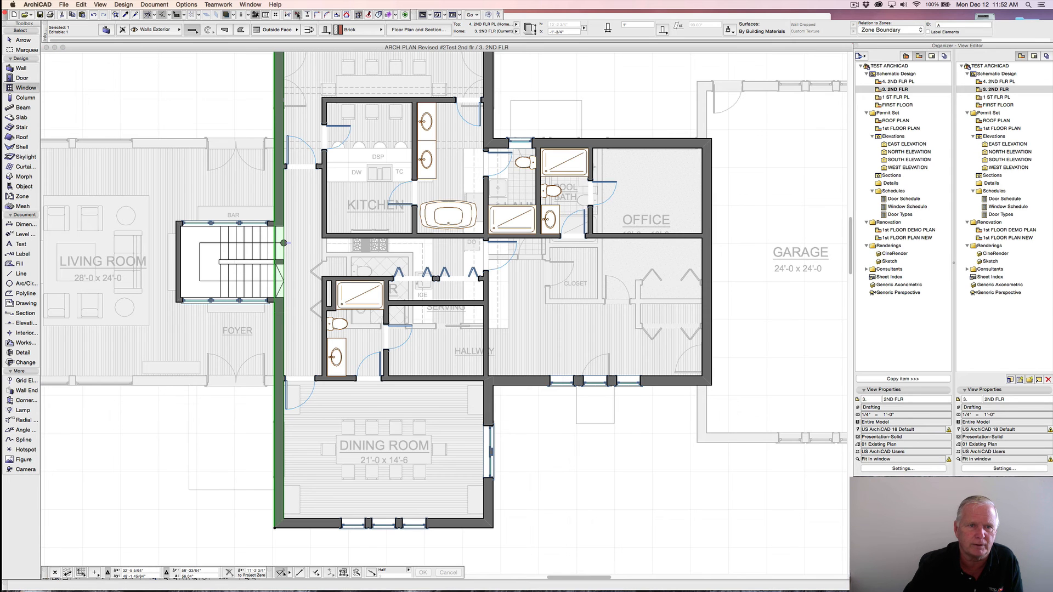
{"action": "left_click", "coordinate": [296, 15]}
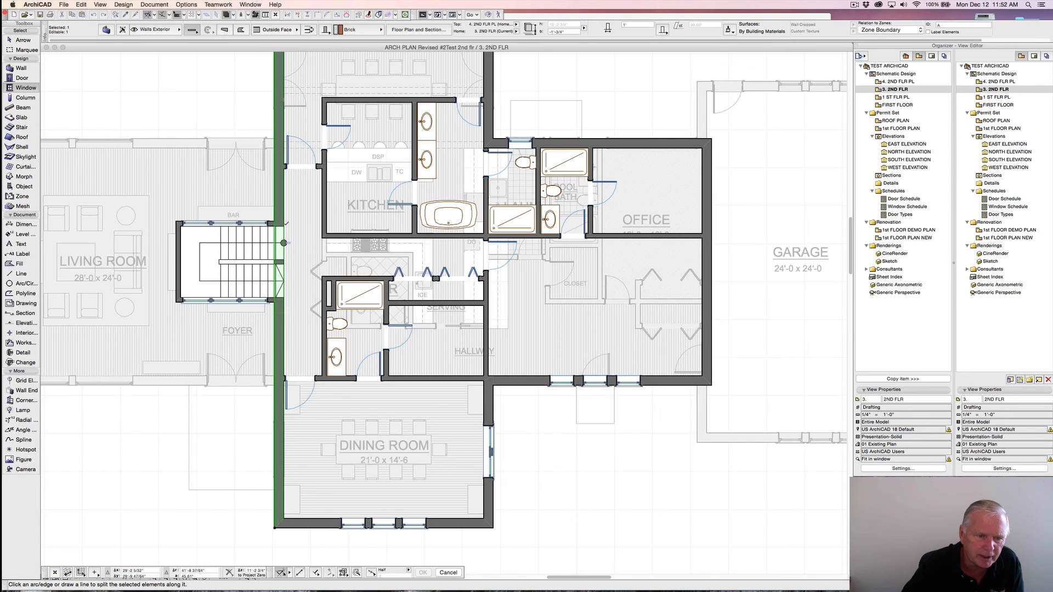
{"action": "scroll", "coordinate": [285, 246], "scroll_direction": "up", "scroll_amount": 5}
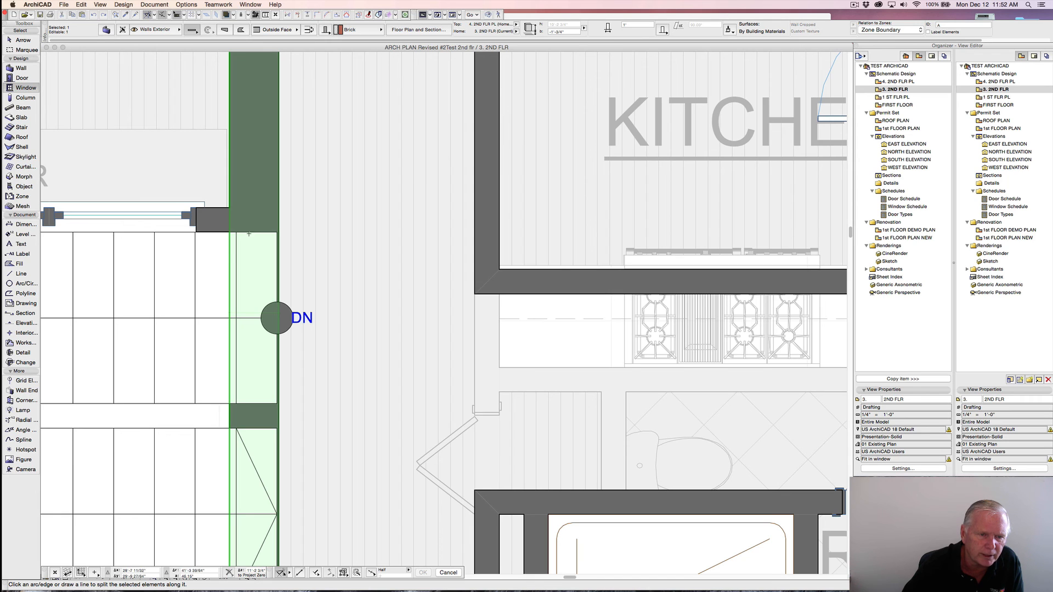
{"action": "left_click", "coordinate": [231, 232]}
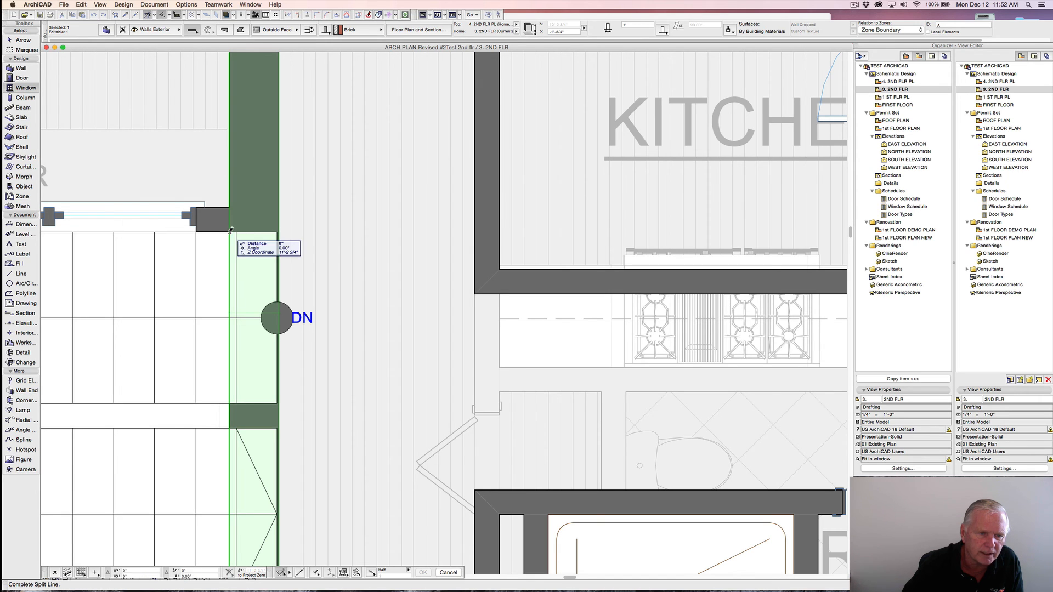
{"action": "left_click", "coordinate": [322, 232]}
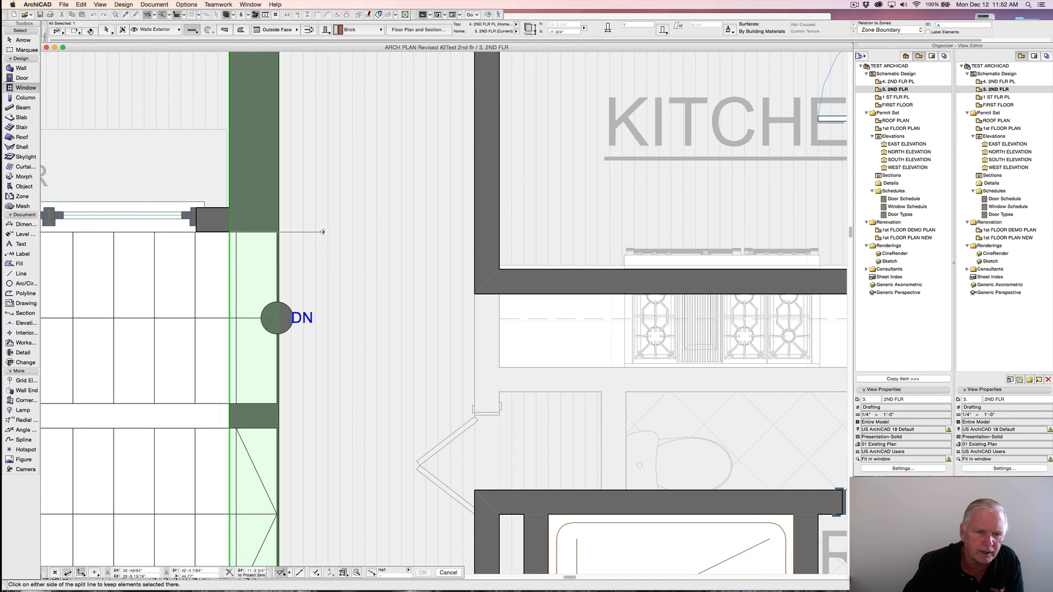
{"action": "left_click", "coordinate": [315, 275]}
{"action": "scroll", "coordinate": [312, 276], "scroll_direction": "down", "scroll_amount": 3}
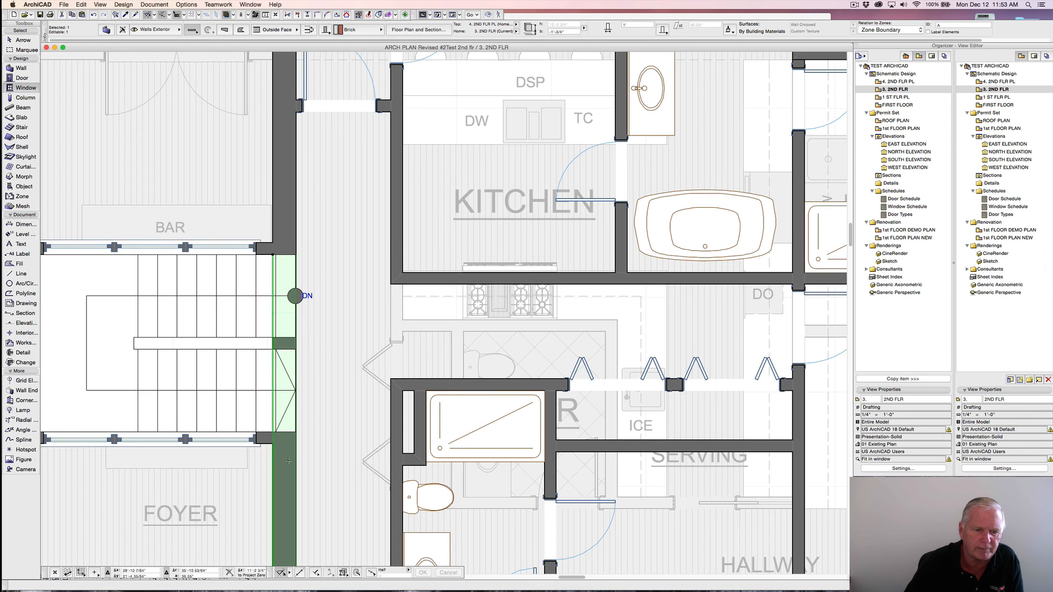
- Split the selected exterior wall along the lower stair wall's inner face, keeping the part across the stair selected
{"action": "left_click", "coordinate": [297, 15]}
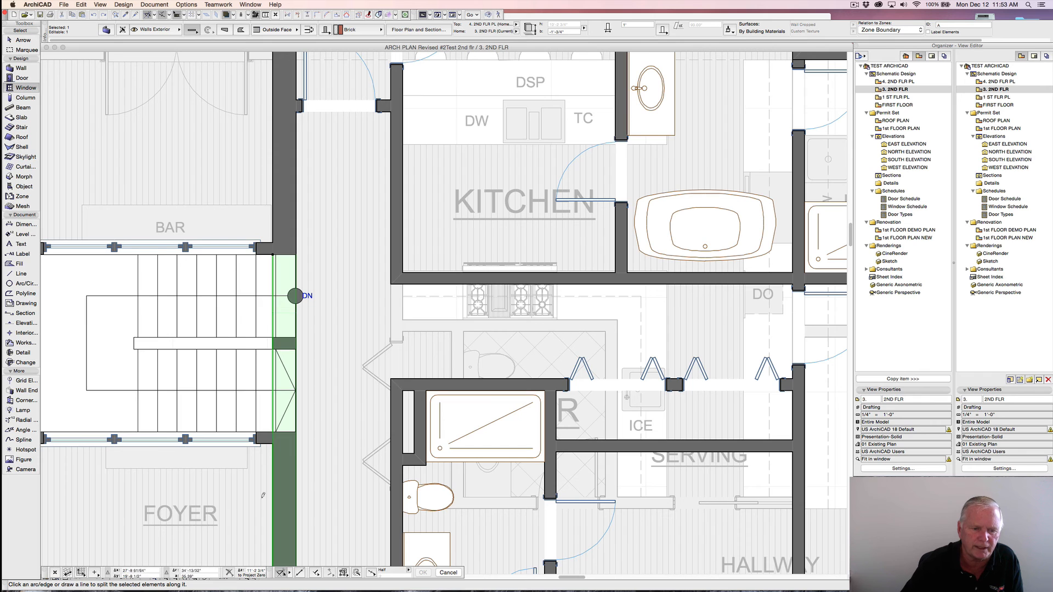
{"action": "scroll", "coordinate": [277, 431], "scroll_direction": "up", "scroll_amount": 10}
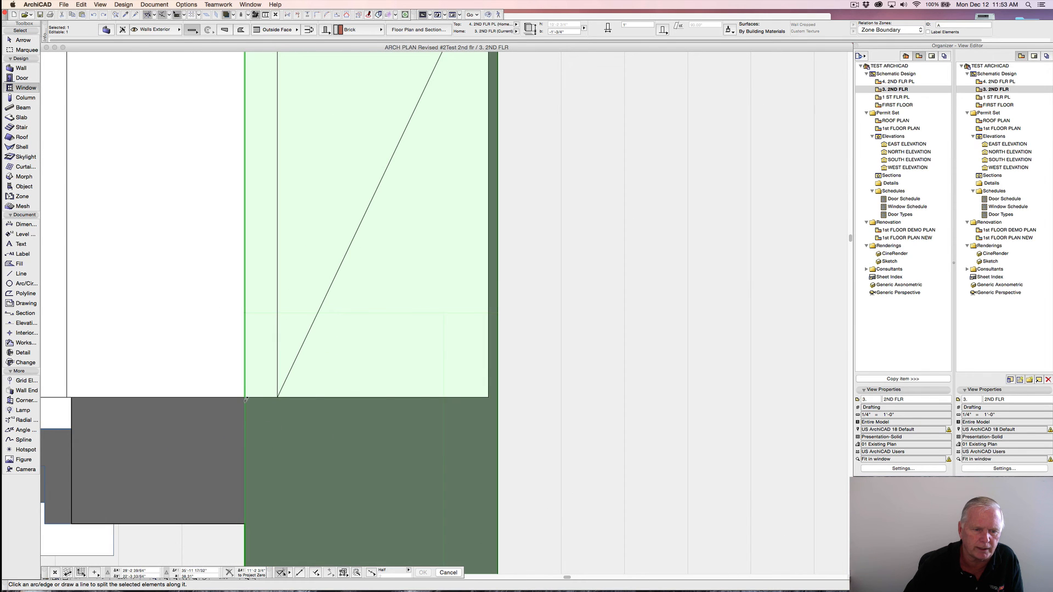
{"action": "left_click", "coordinate": [245, 397]}
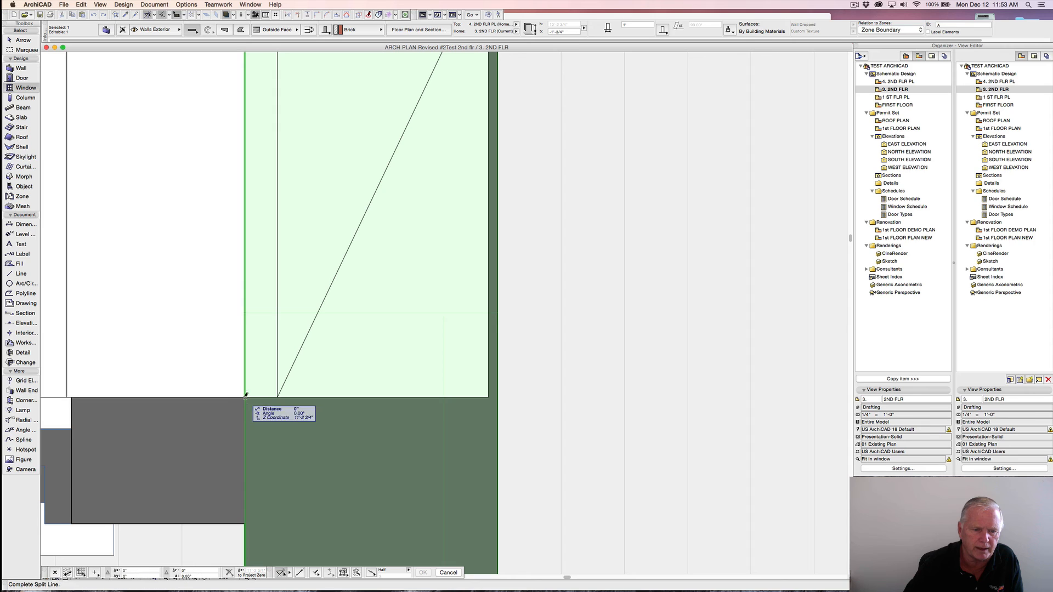
{"action": "left_click", "coordinate": [521, 397]}
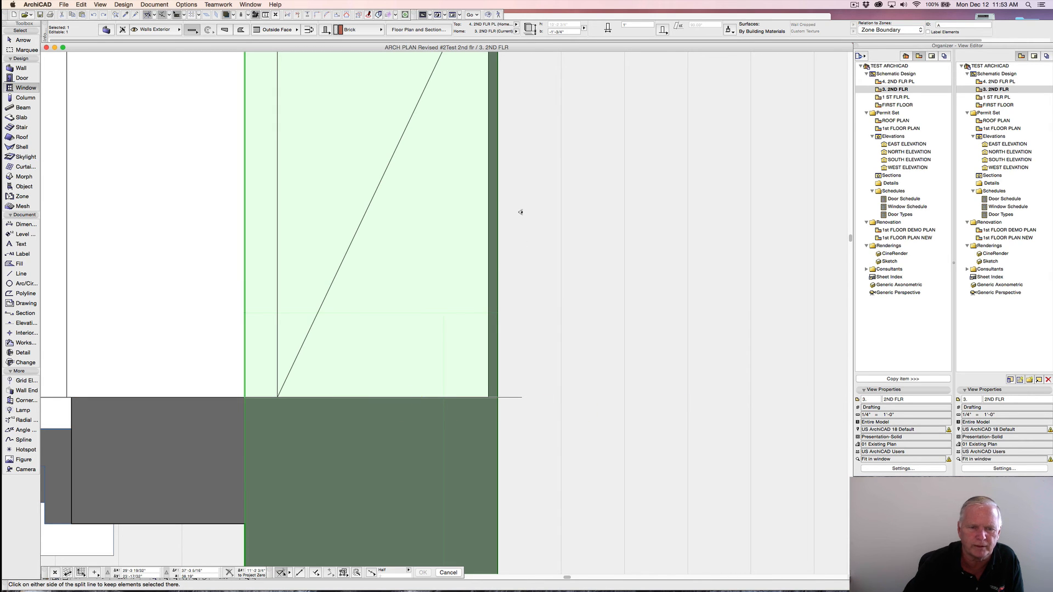
{"action": "left_click", "coordinate": [521, 212]}
{"action": "scroll", "coordinate": [519, 213], "scroll_direction": "down", "scroll_amount": 3}
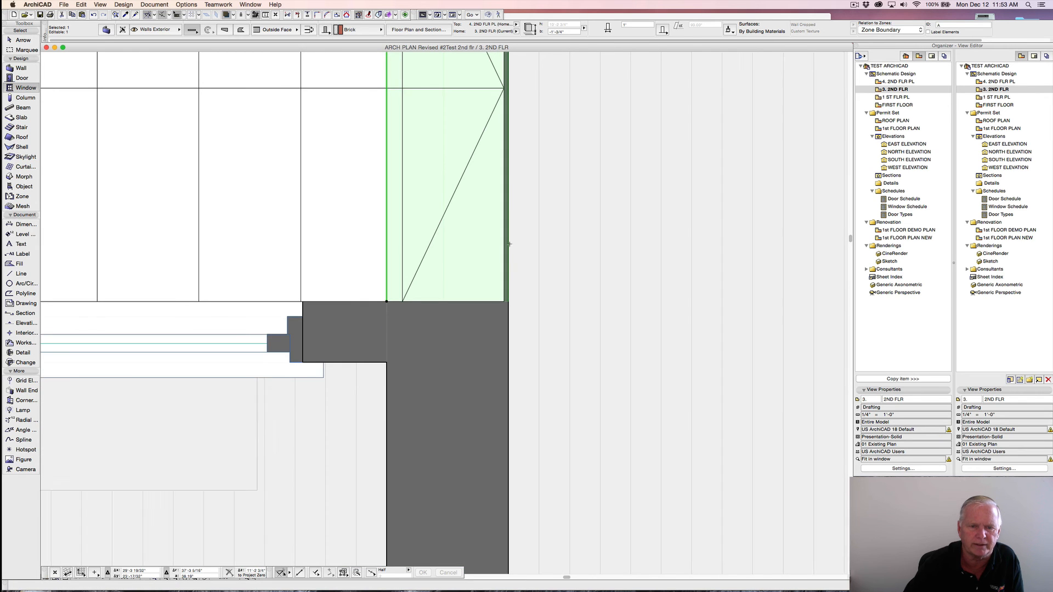
- Delete the split-off wall segment across the stair opening and clear the selection
{"action": "middle_click_drag", "start_coordinate": [529, 174], "coordinate": [455, 391]}
{"action": "scroll", "coordinate": [455, 392], "scroll_direction": "down", "scroll_amount": 3}
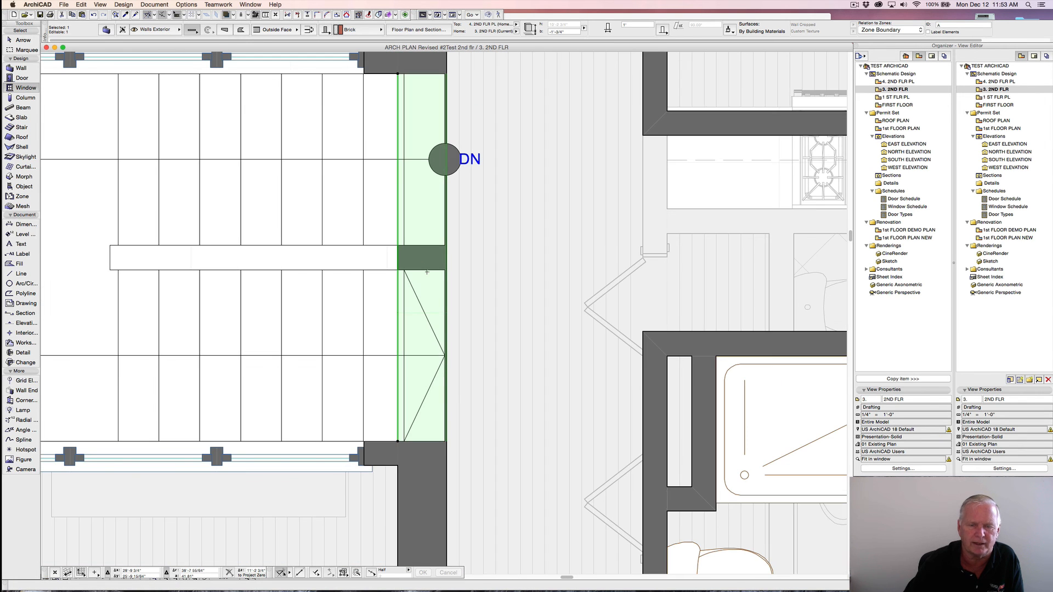
{"action": "key", "text": "Escape"}
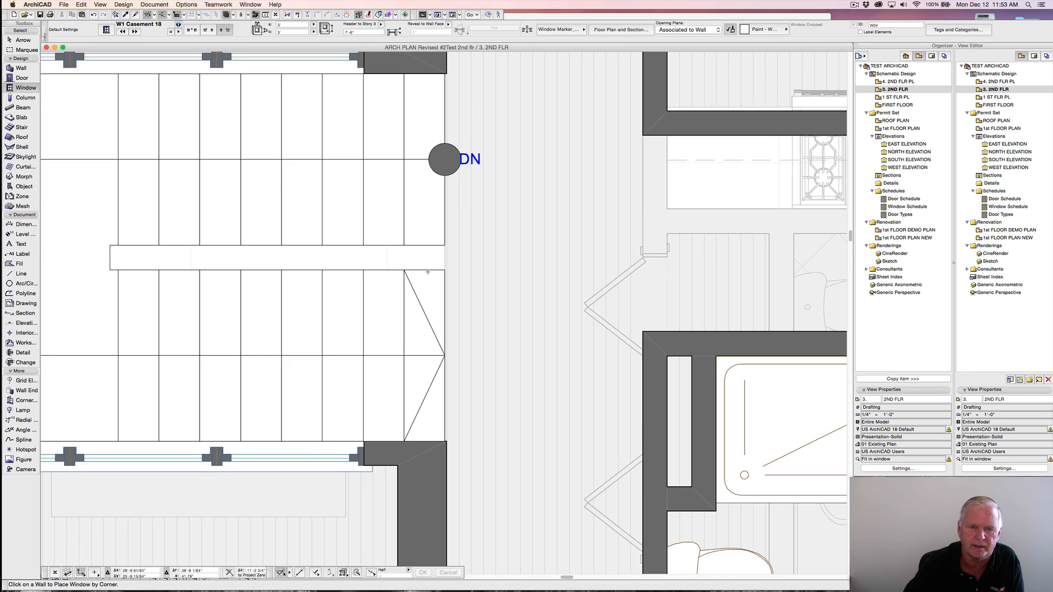
- Examine the wall corners at the stair opening and review the whole second floor plan
{"action": "scroll", "coordinate": [462, 275], "scroll_direction": "down", "scroll_amount": 3}
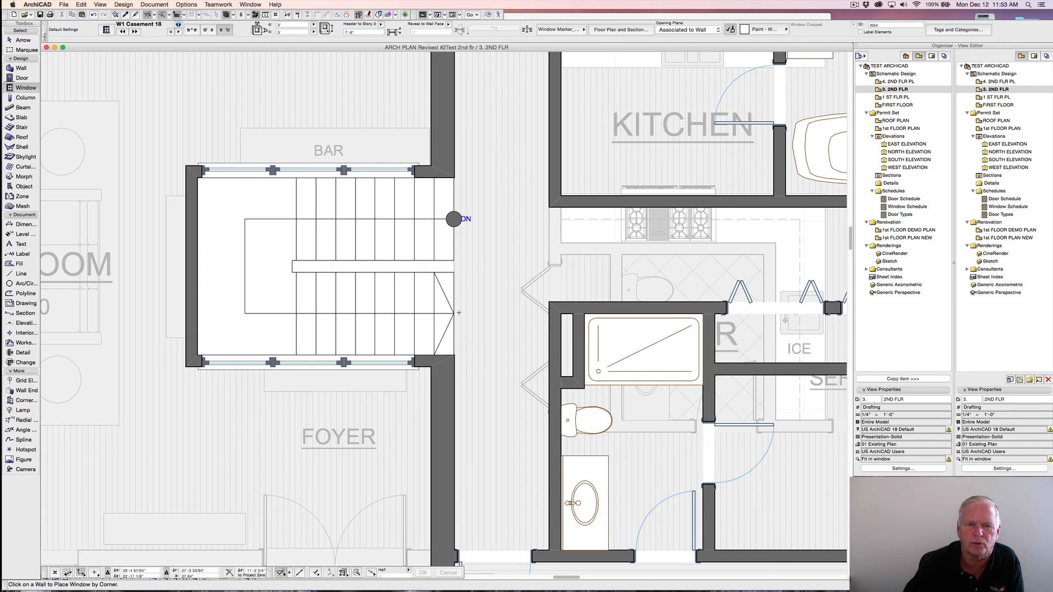
{"action": "scroll", "coordinate": [445, 172], "scroll_direction": "up", "scroll_amount": 3}
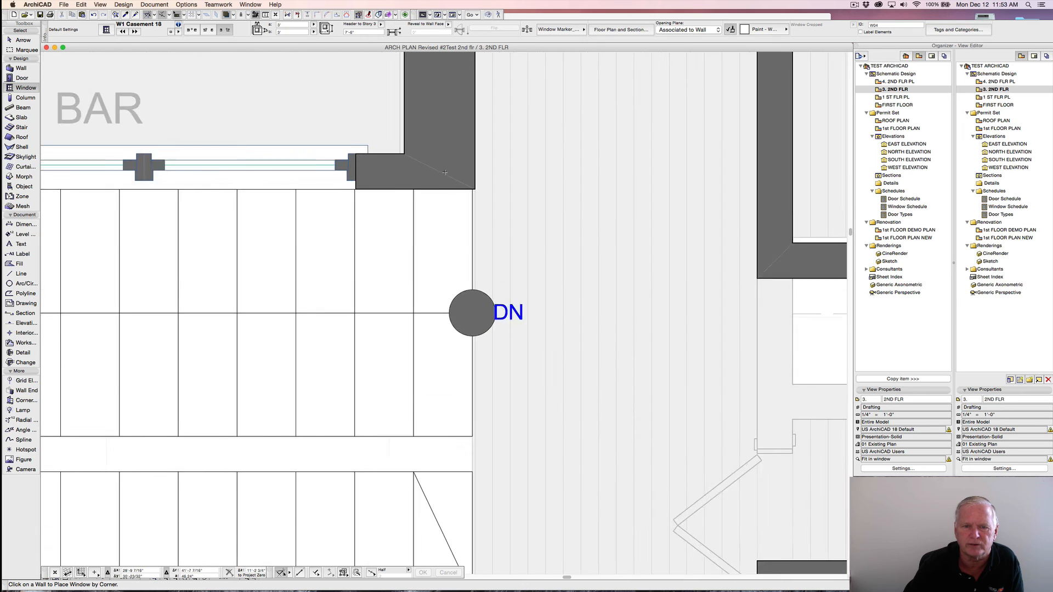
{"action": "scroll", "coordinate": [445, 173], "scroll_direction": "up", "scroll_amount": 2}
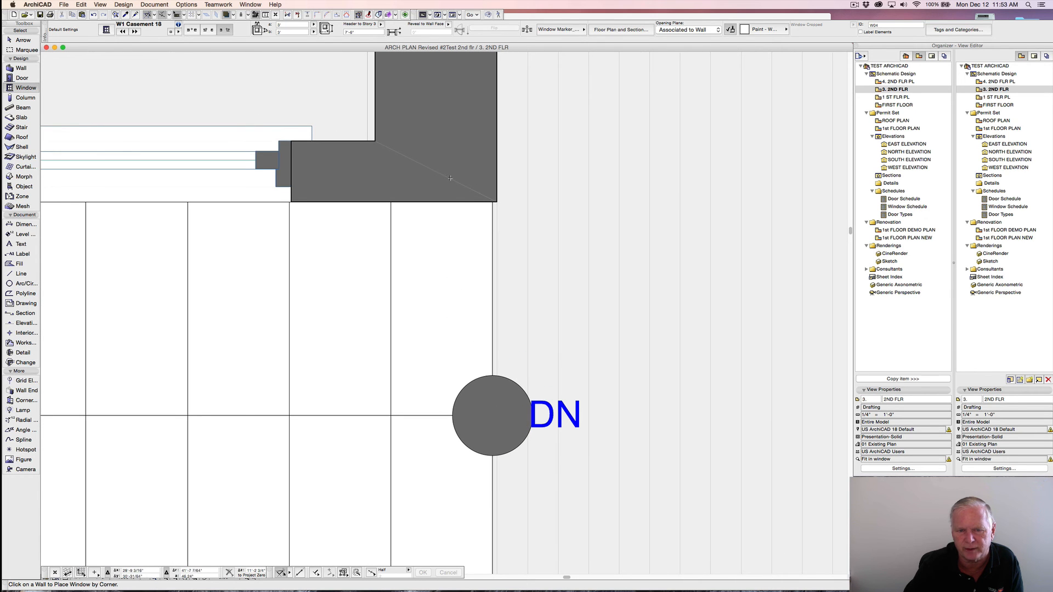
{"action": "scroll", "coordinate": [449, 178], "scroll_direction": "down", "scroll_amount": 5}
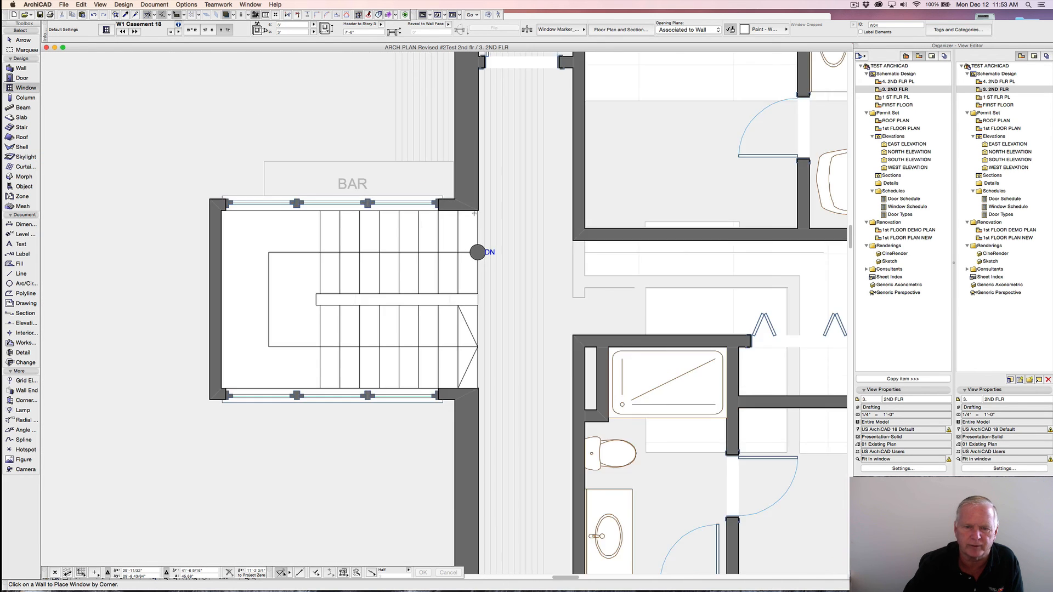
{"action": "scroll", "coordinate": [473, 237], "scroll_direction": "down", "scroll_amount": 5}
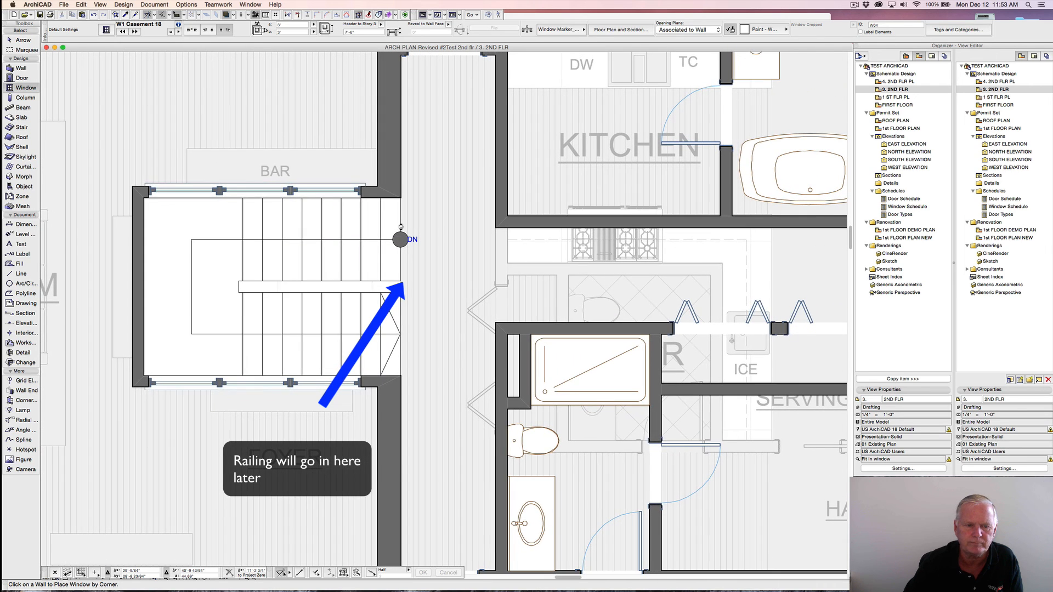
{"action": "scroll", "coordinate": [403, 228], "scroll_direction": "down", "scroll_amount": 2}
{"action": "scroll", "coordinate": [404, 228], "scroll_direction": "up", "scroll_amount": 1}
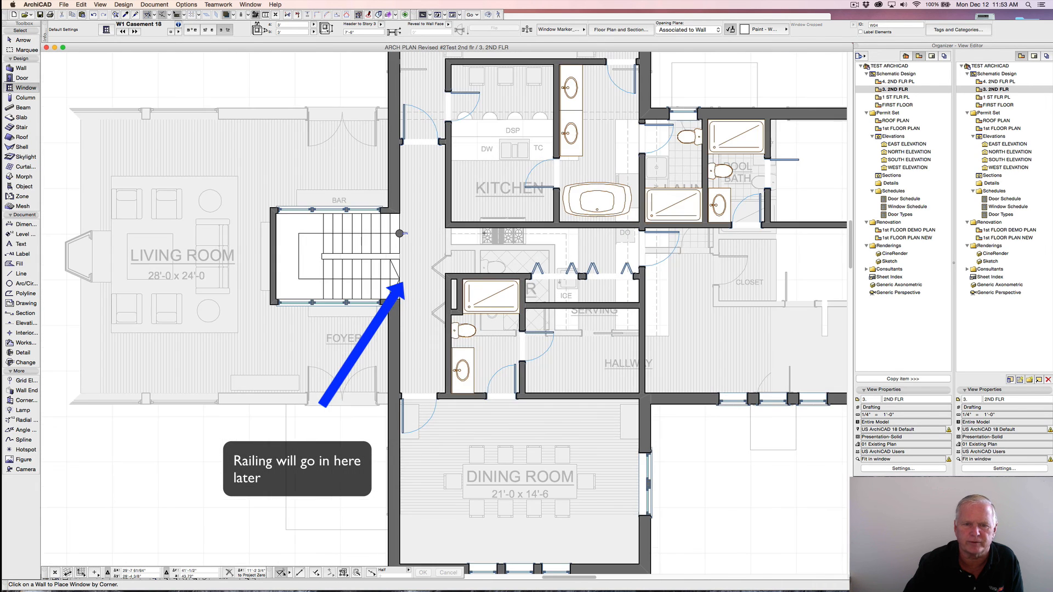
{"action": "middle_click_drag", "start_coordinate": [483, 234], "coordinate": [365, 250]}
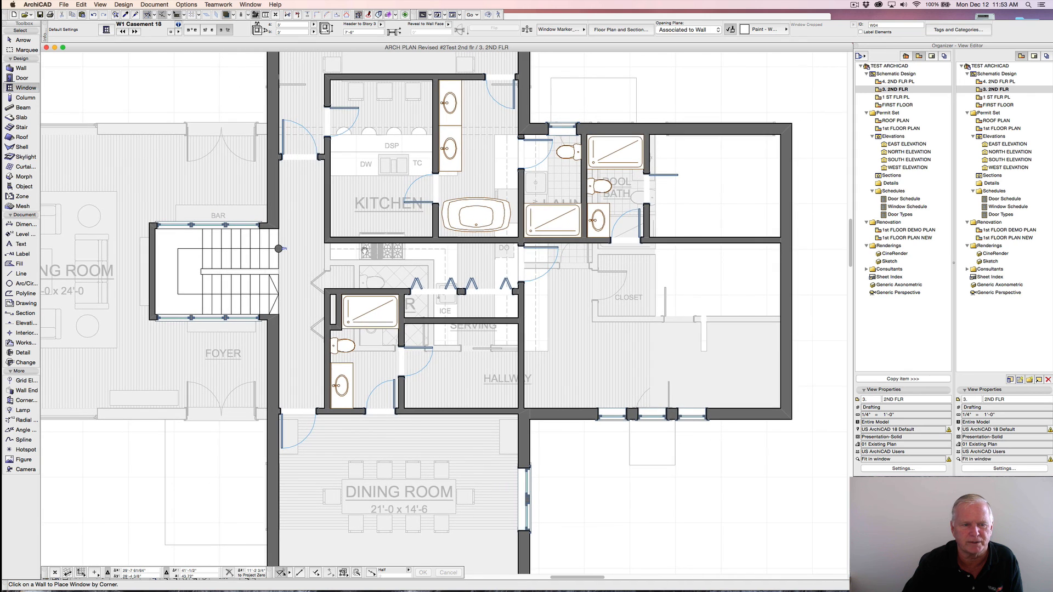
{"action": "scroll", "coordinate": [424, 249], "scroll_direction": "down", "scroll_amount": 2}
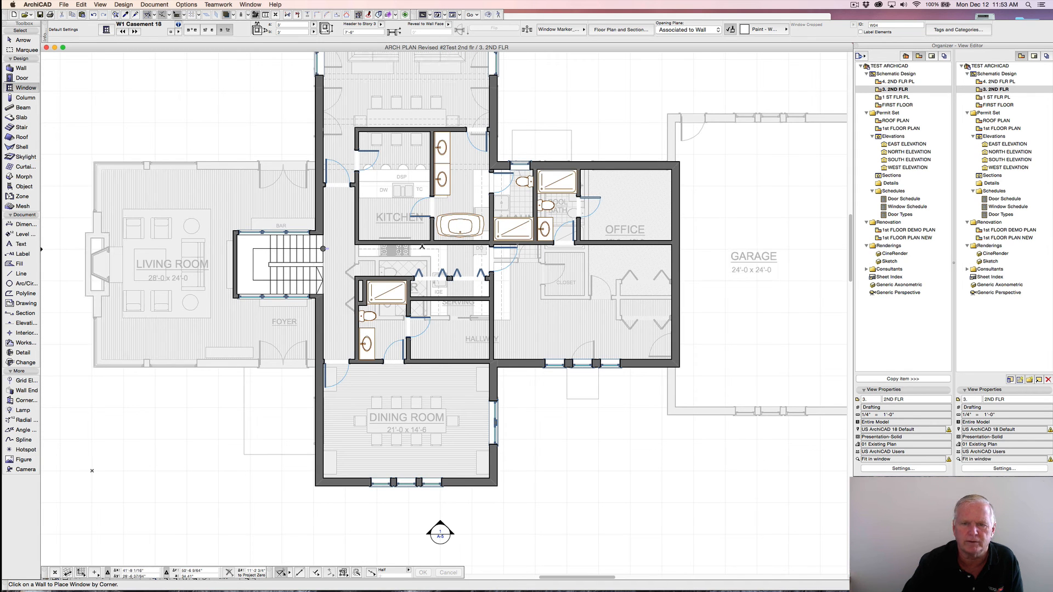
{"action": "middle_click_drag", "start_coordinate": [422, 247], "coordinate": [406, 299]}
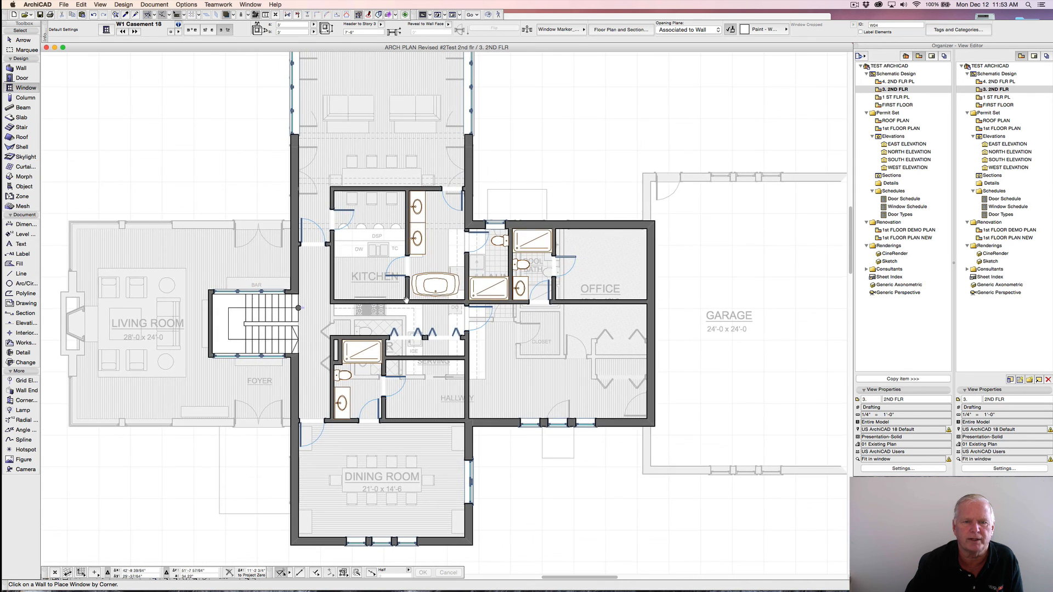
{"action": "scroll", "coordinate": [477, 213], "scroll_direction": "down", "scroll_amount": 2}
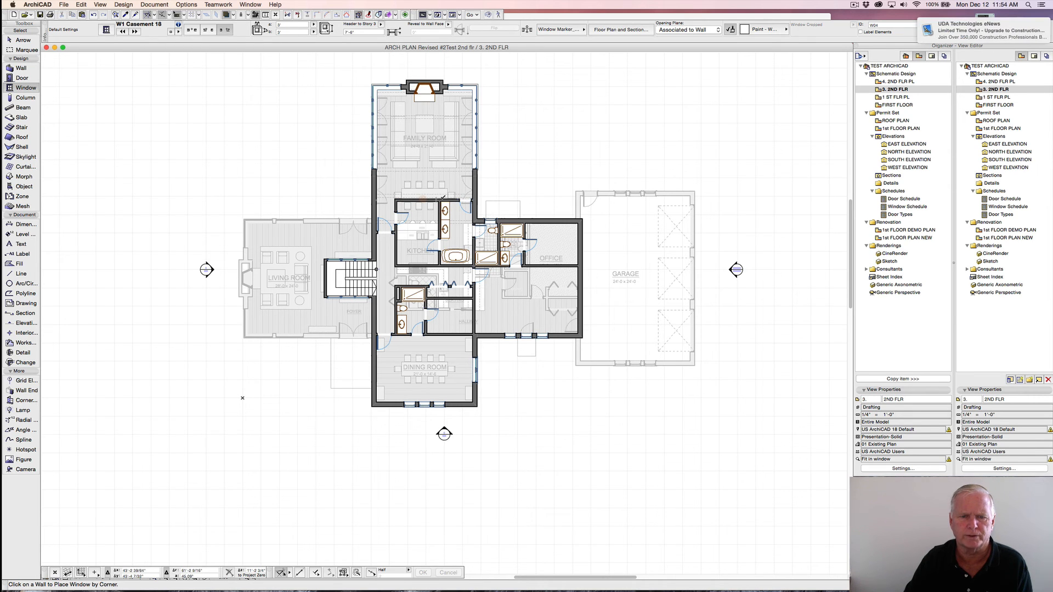
- Cycle through the traced elements at the Living Room's upper-left corner and pick up the Parallel 03" fill's settings from the Areas Fills layer
{"action": "left_click", "coordinate": [425, 199]}
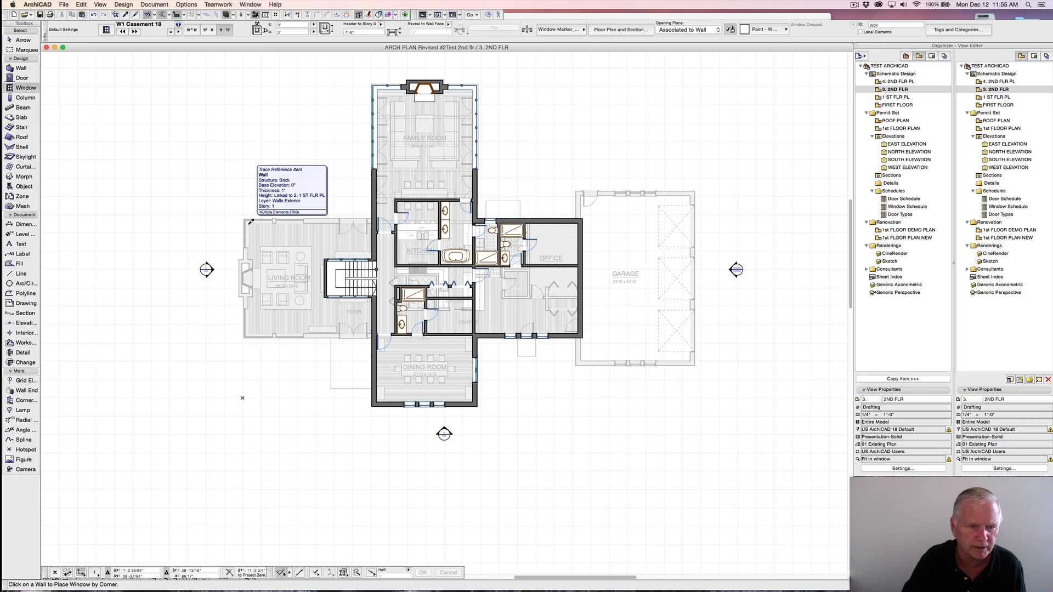
{"action": "key", "text": "Tab"}
{"action": "key", "text": "Tab"}
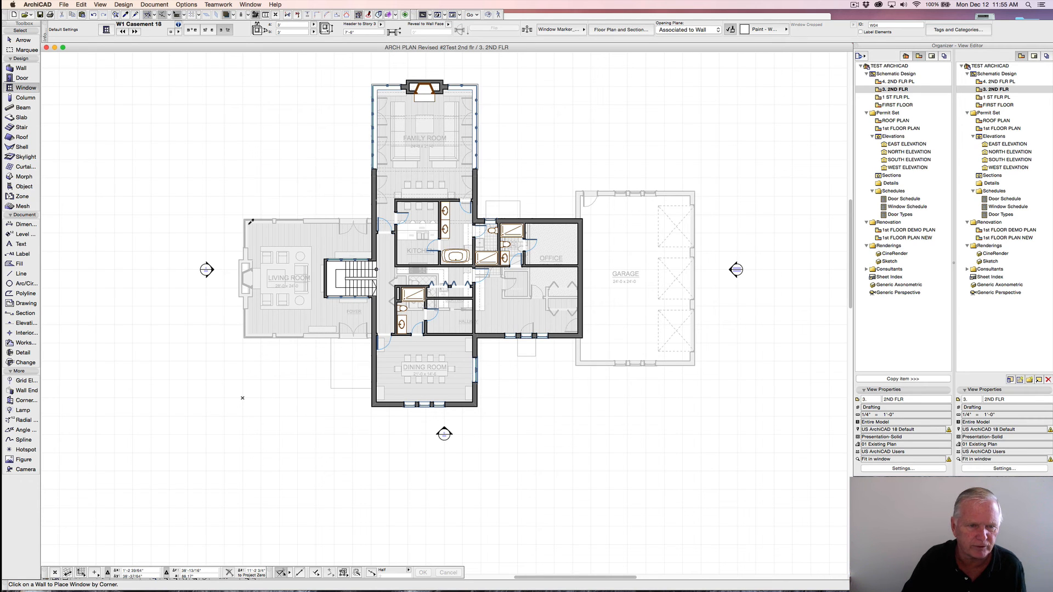
{"action": "key", "text": "Tab"}
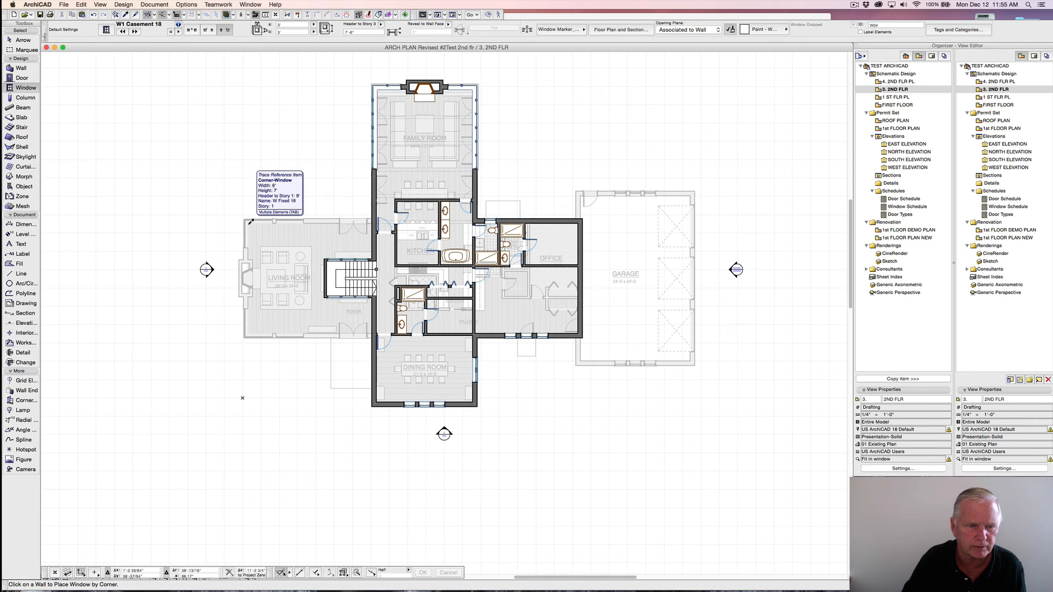
{"action": "key", "text": "Tab"}
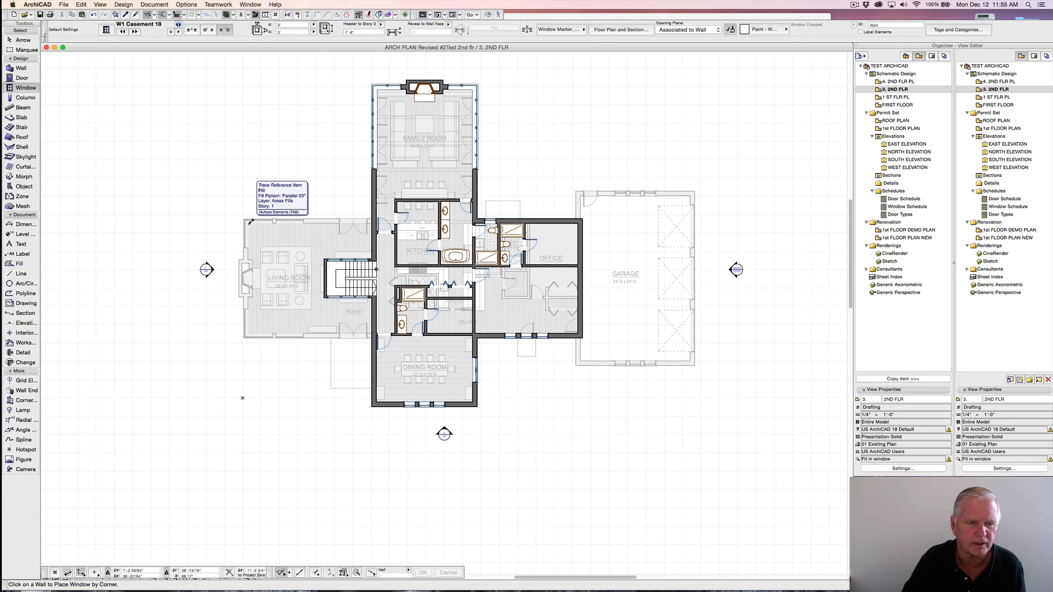
{"action": "left_click", "coordinate": [251, 222], "text": "alt"}
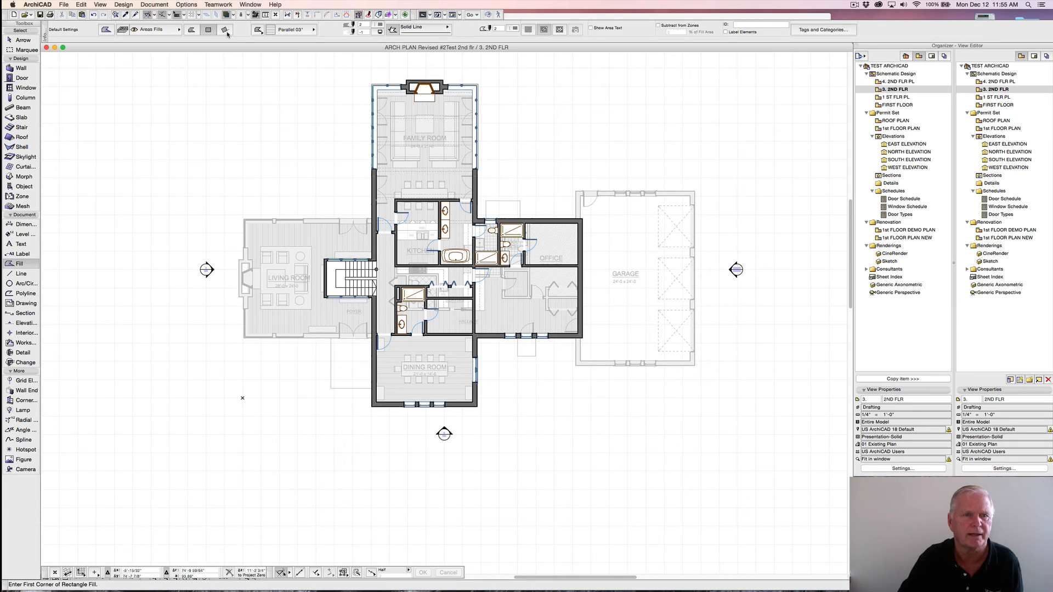
- Draw a rectangular Carpet Stipple Light fill, 21' by about 68'-3 41/64", between the Dining Room and Family Room's opposite inner corners, with vertical orientation
{"action": "left_click", "coordinate": [312, 32]}
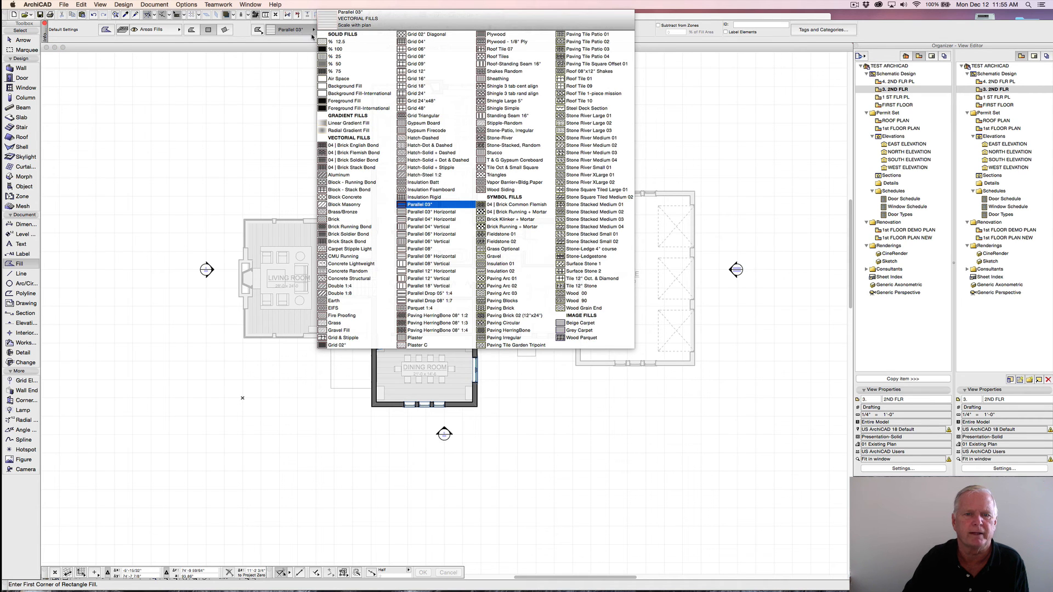
{"action": "left_click", "coordinate": [350, 249]}
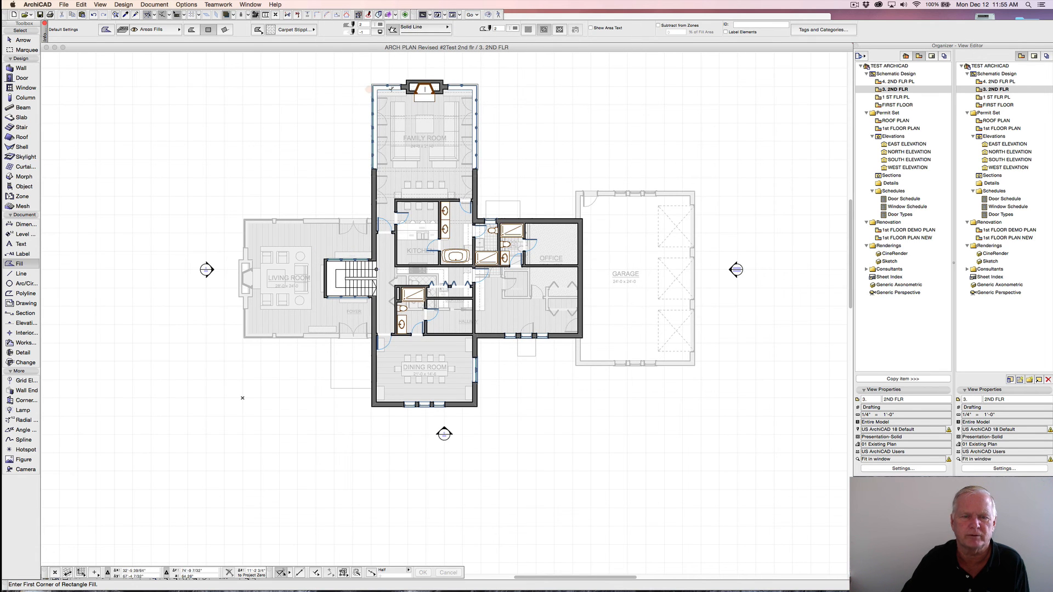
{"action": "scroll", "coordinate": [387, 96], "scroll_direction": "up", "scroll_amount": 2}
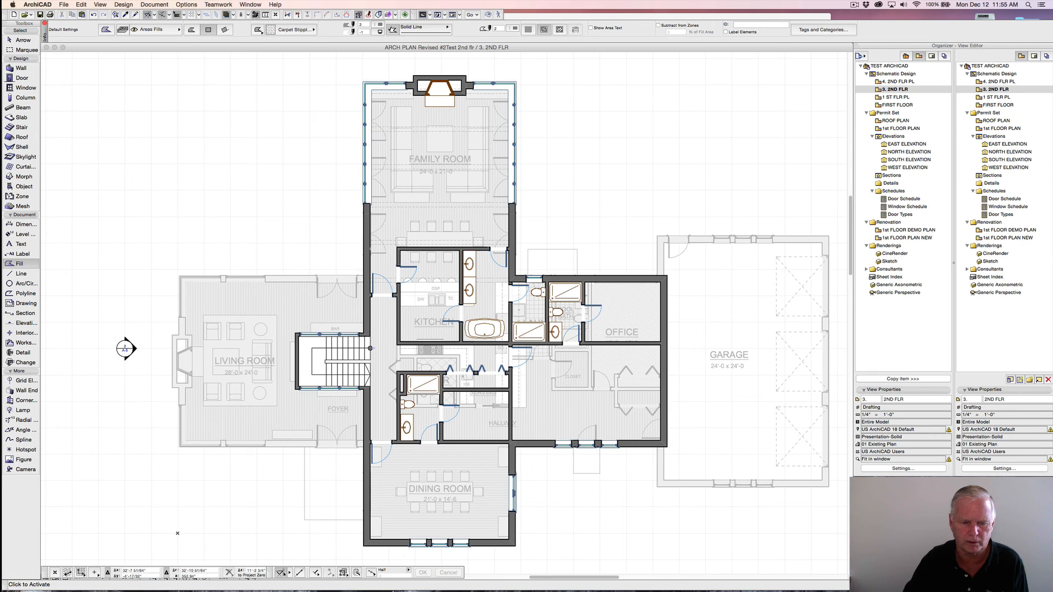
{"action": "left_click", "coordinate": [371, 540]}
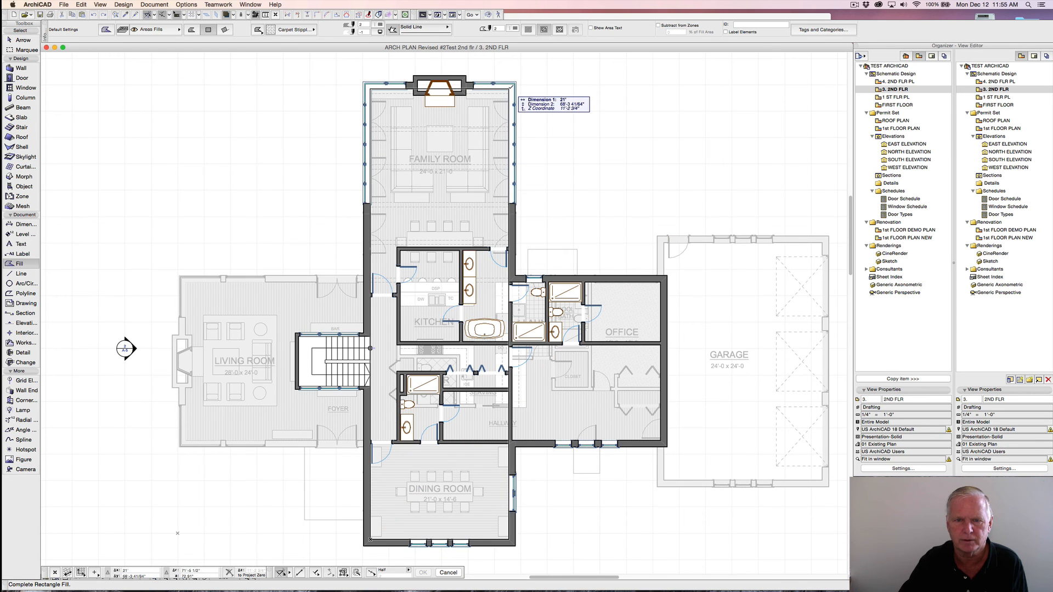
{"action": "scroll", "coordinate": [512, 86], "scroll_direction": "up", "scroll_amount": 3}
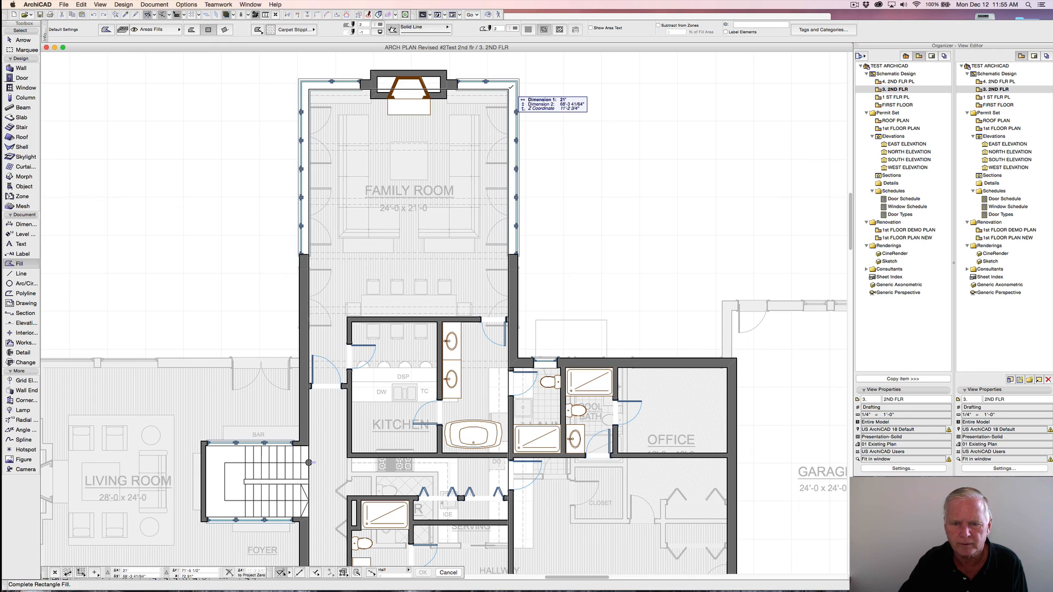
{"action": "left_click", "coordinate": [510, 88]}
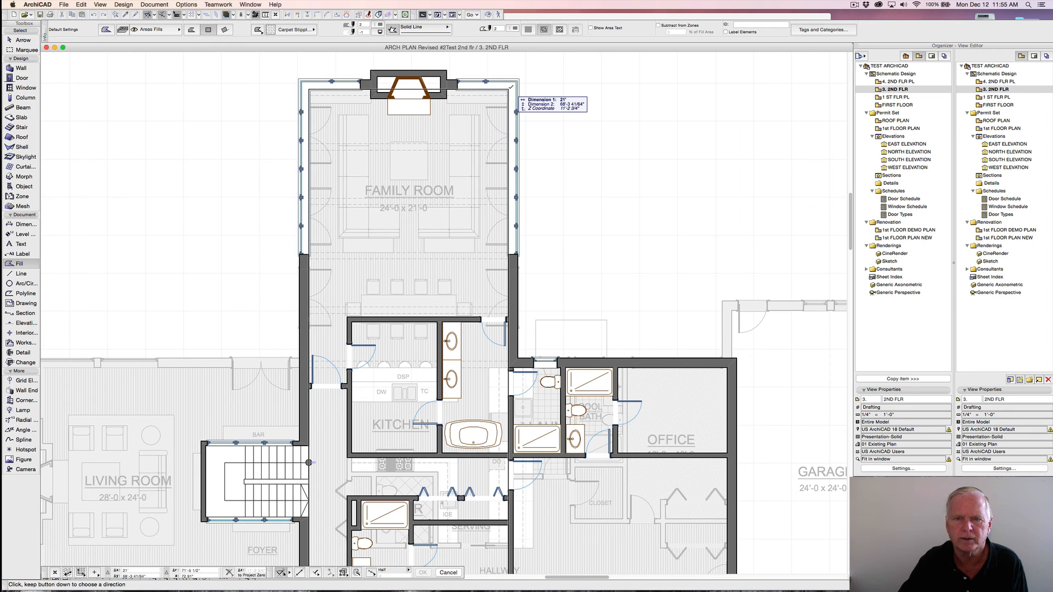
{"action": "left_click", "coordinate": [510, 88]}
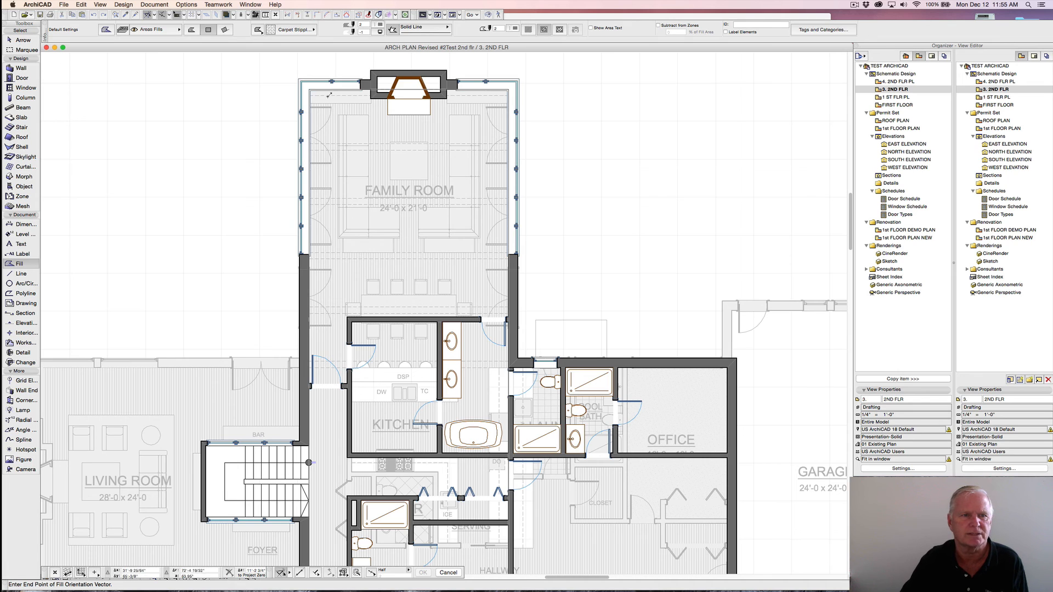
{"action": "left_click", "coordinate": [407, 248]}
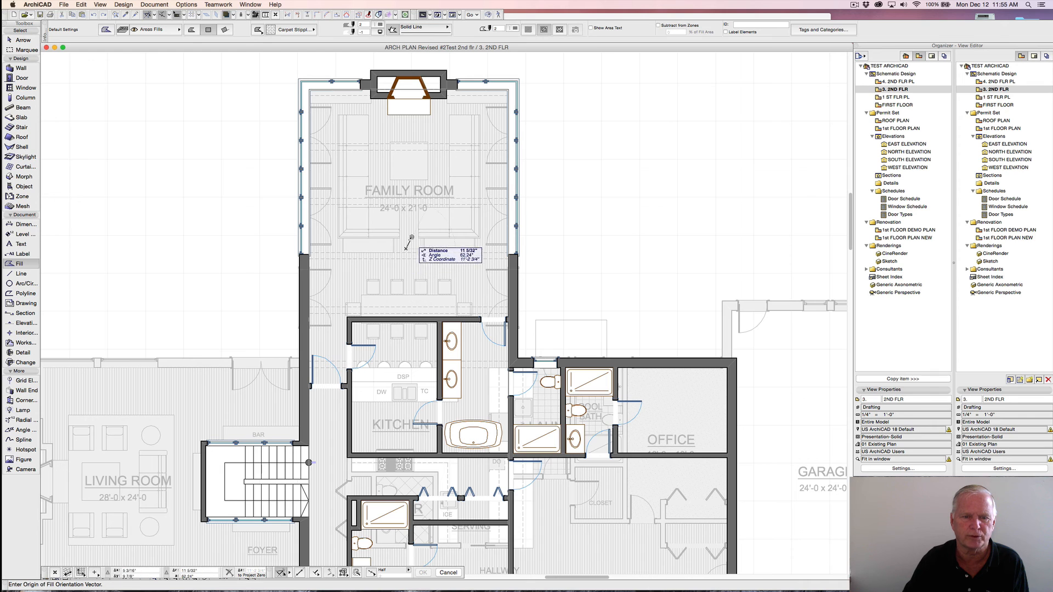
{"action": "left_click", "coordinate": [406, 175]}
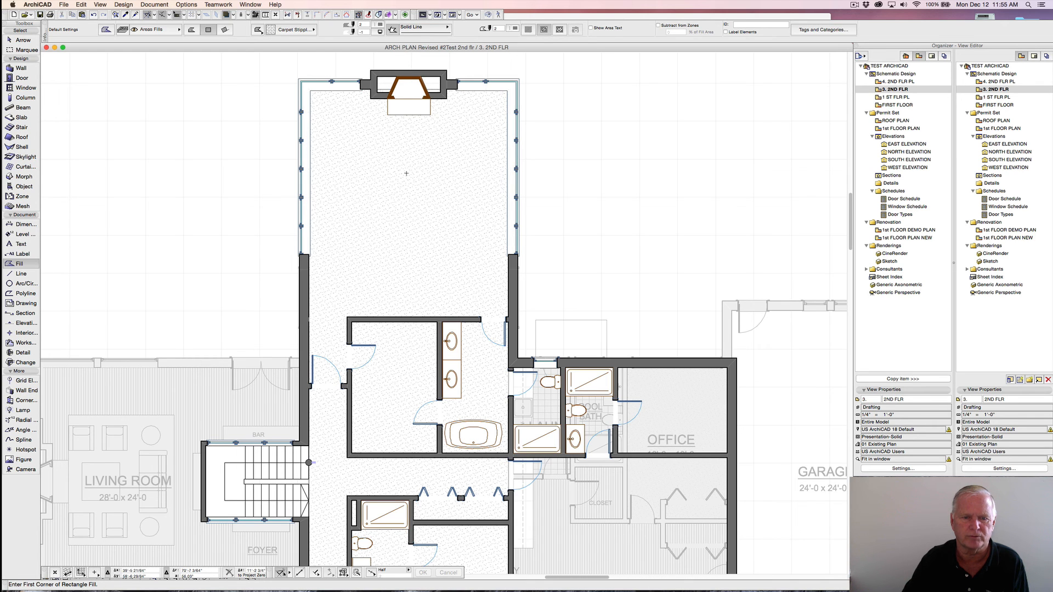
- Select the carpet fill and insert a node on its long edge at the inner face of the Office wing's upper exterior wall
{"action": "scroll", "coordinate": [408, 211], "scroll_direction": "down", "scroll_amount": 4}
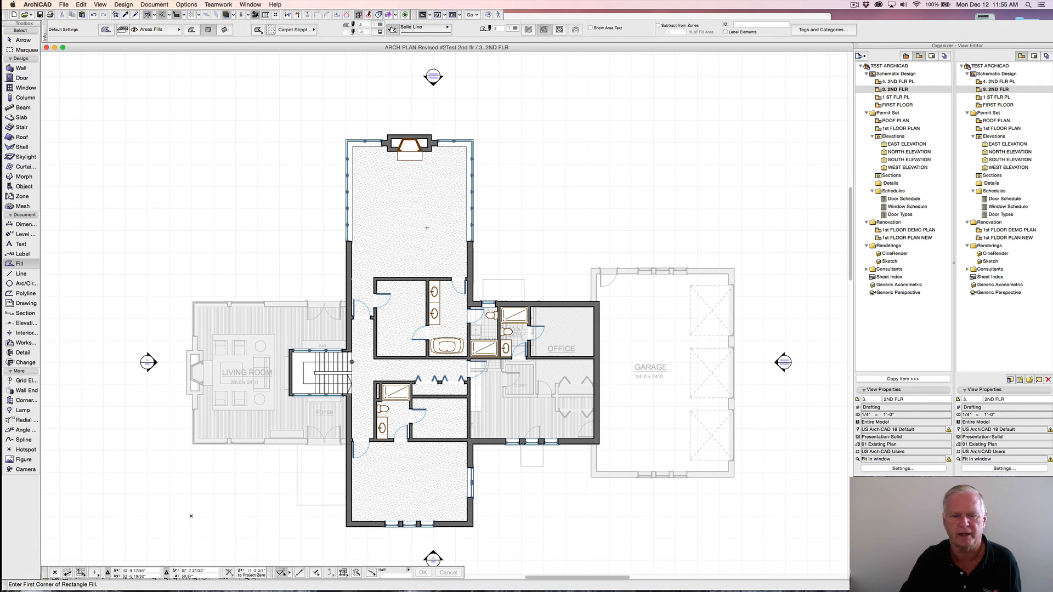
{"action": "scroll", "coordinate": [483, 219], "scroll_direction": "down", "scroll_amount": 2}
{"action": "scroll", "coordinate": [439, 203], "scroll_direction": "right", "scroll_amount": 3}
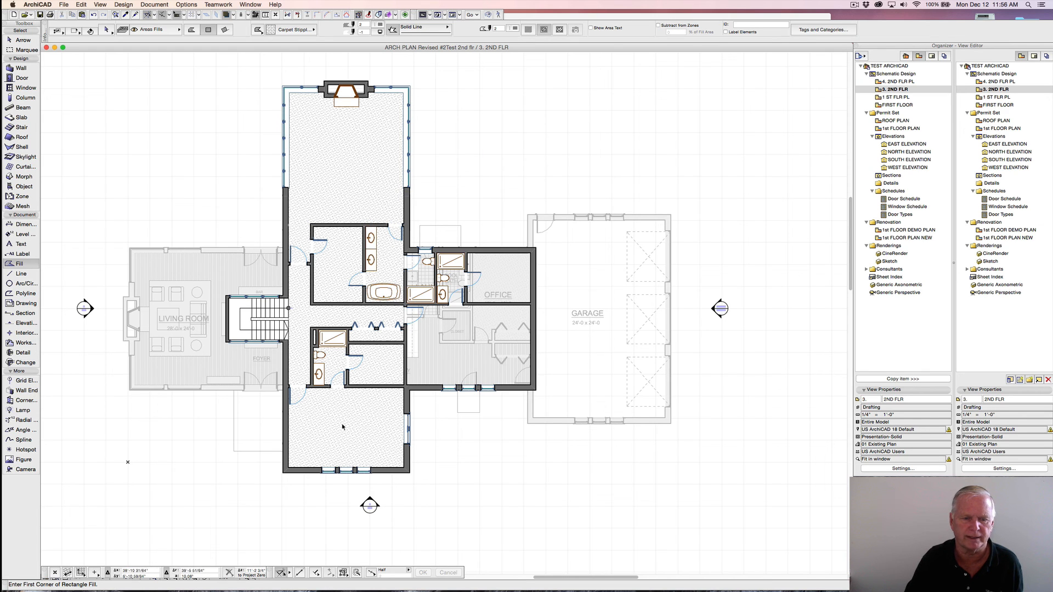
{"action": "left_click", "coordinate": [404, 468]}
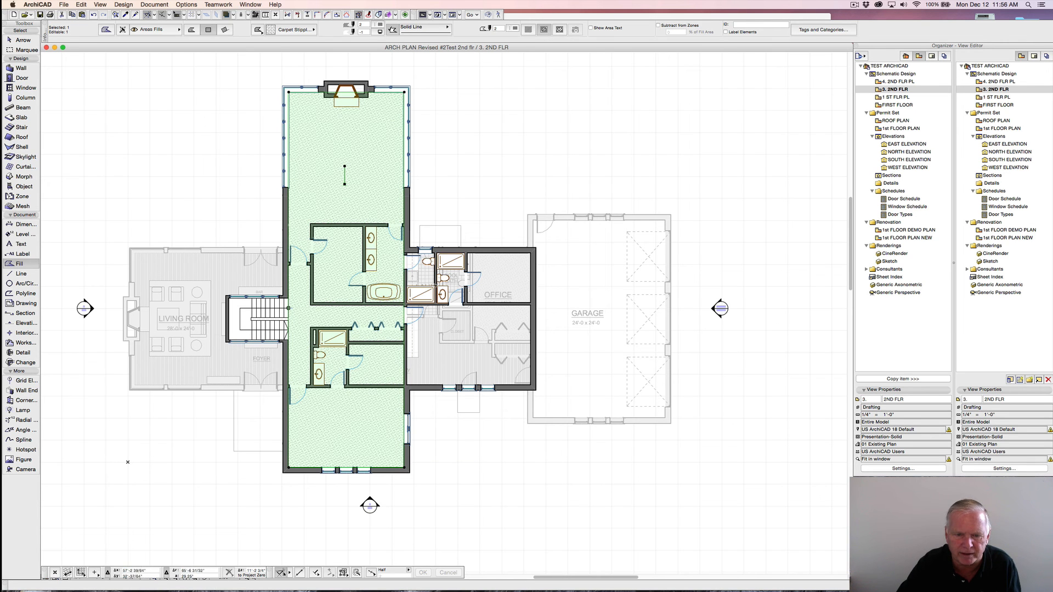
{"action": "scroll", "coordinate": [401, 256], "scroll_direction": "up", "scroll_amount": 8}
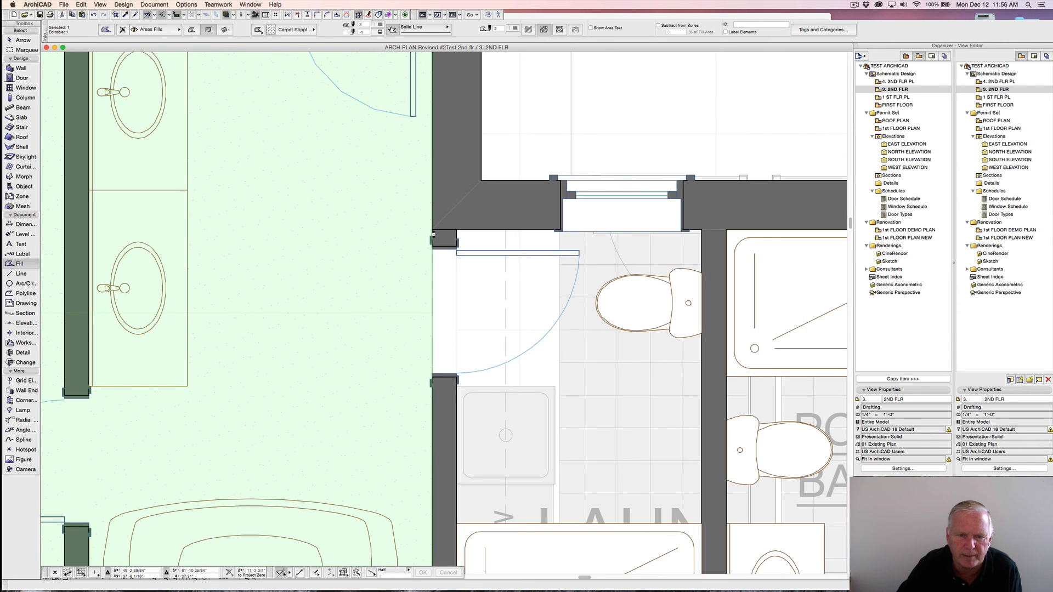
{"action": "left_click", "coordinate": [432, 262]}
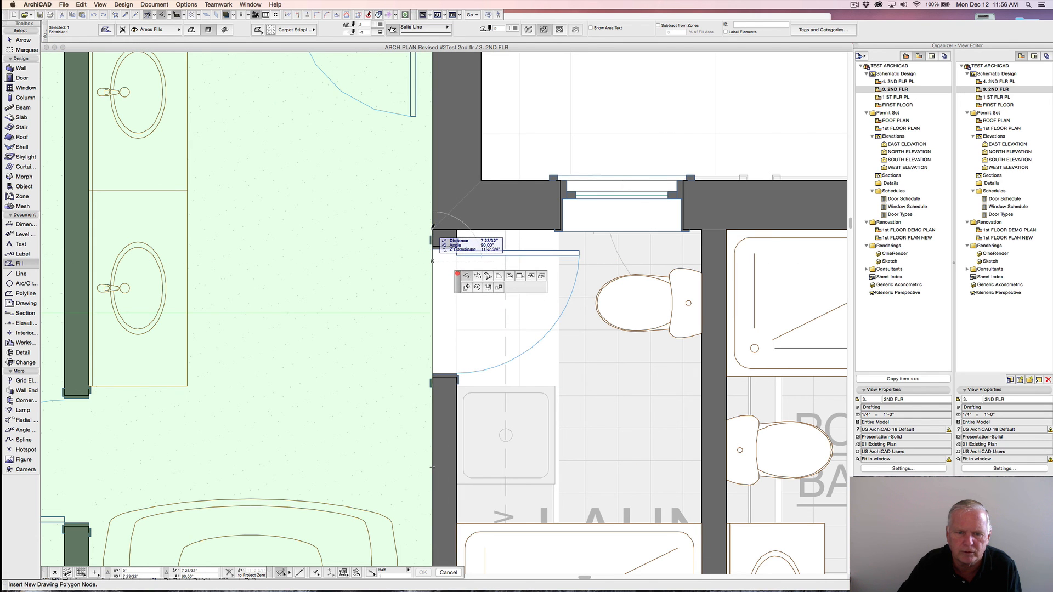
{"action": "left_click", "coordinate": [431, 240]}
- Insert another node on the same fill edge at the inner face of the Office wing's lower exterior wall
{"action": "scroll", "coordinate": [431, 240], "scroll_direction": "down", "scroll_amount": 6}
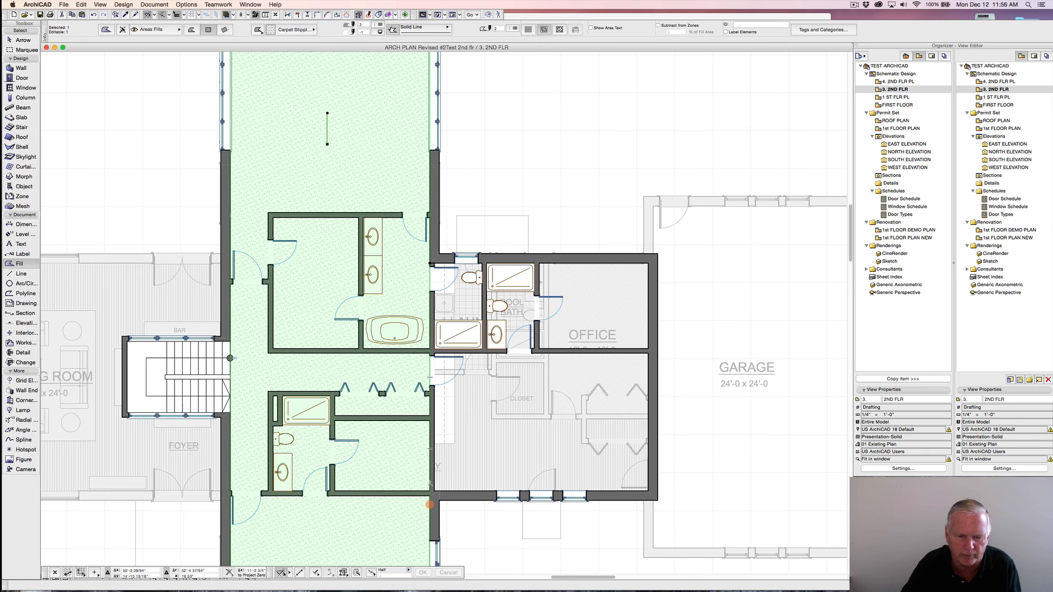
{"action": "middle_click_drag", "start_coordinate": [431, 484], "coordinate": [428, 433]}
{"action": "scroll", "coordinate": [428, 433], "scroll_direction": "up", "scroll_amount": 6}
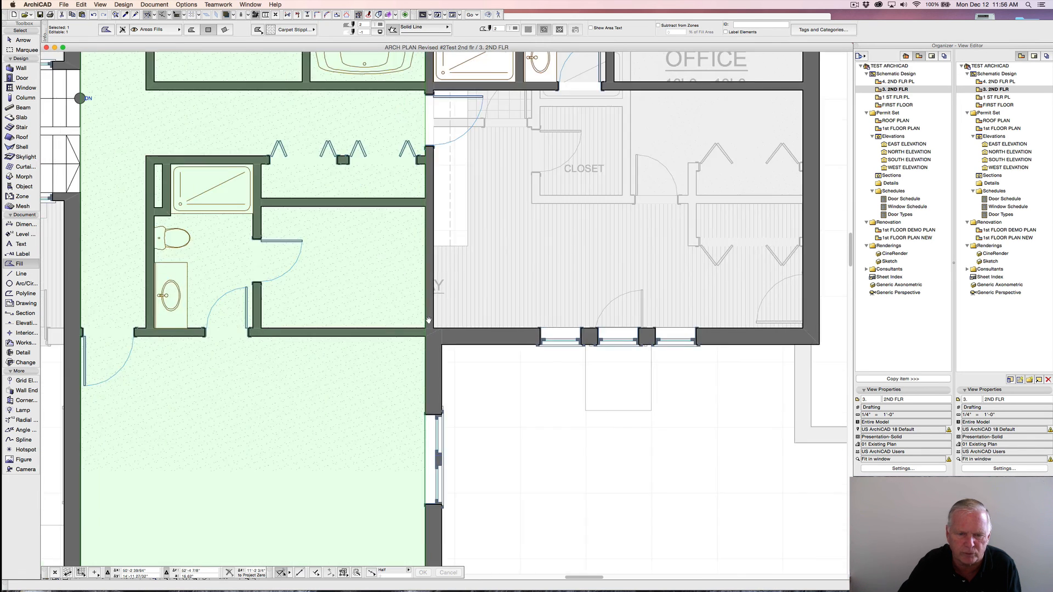
{"action": "left_click", "coordinate": [422, 319]}
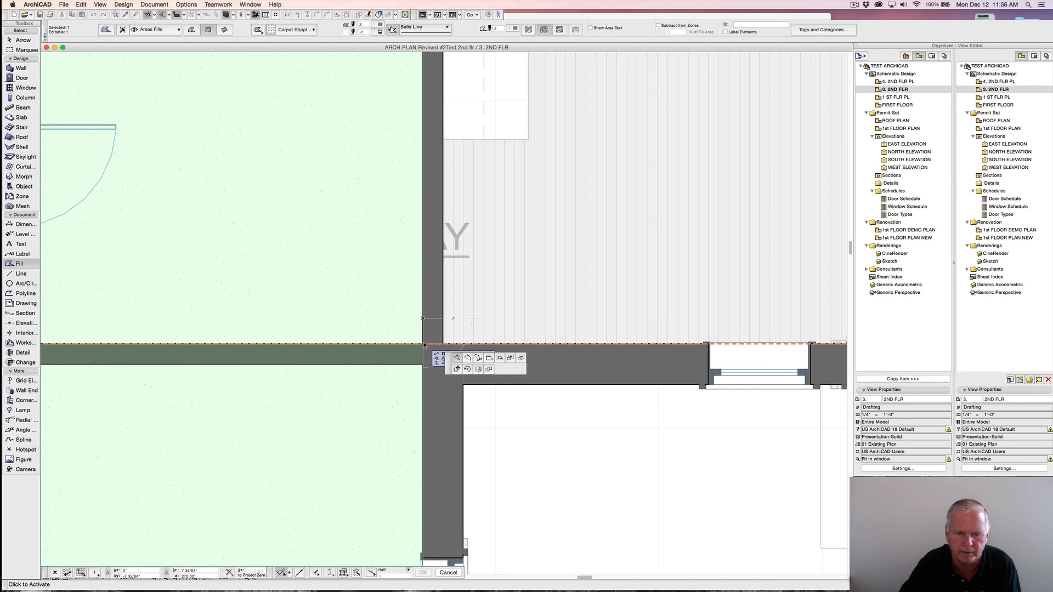
{"action": "left_click", "coordinate": [422, 319]}
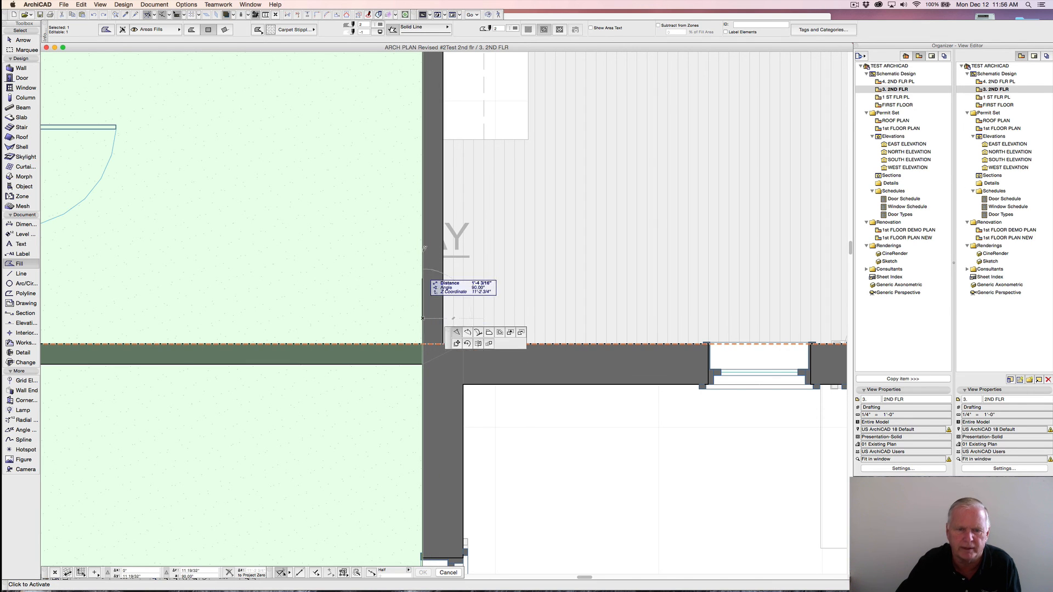
{"action": "left_click", "coordinate": [423, 343]}
{"action": "left_click", "coordinate": [423, 297]}
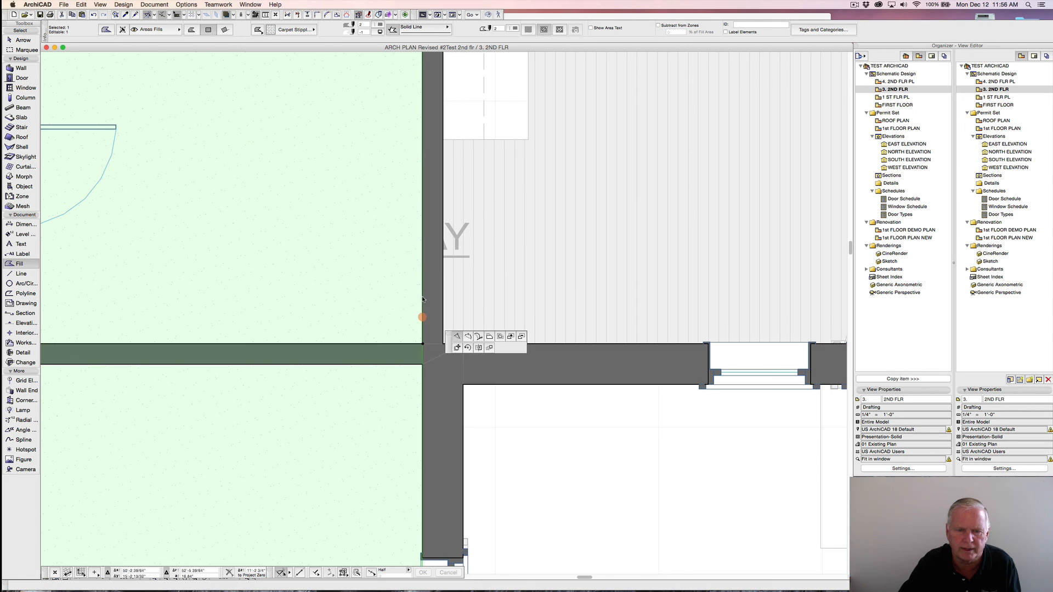
- Offset the fill edge between the two new nodes out to the inner face of the Office wing's far exterior wall
{"action": "left_click", "coordinate": [490, 337]}
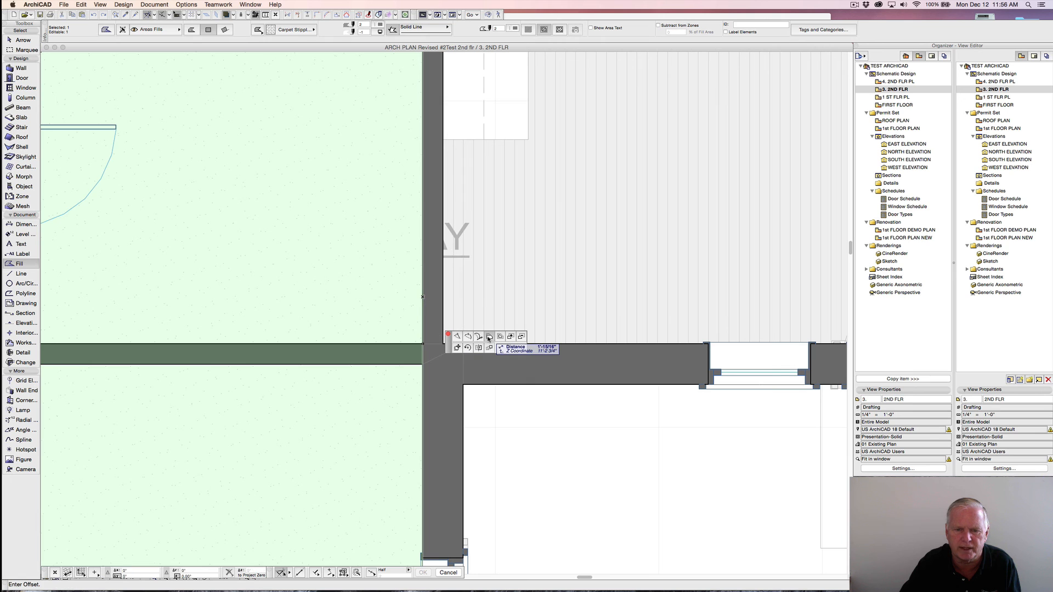
{"action": "scroll", "coordinate": [459, 311], "scroll_direction": "down", "scroll_amount": 3}
{"action": "scroll", "coordinate": [459, 311], "scroll_direction": "down", "scroll_amount": 5}
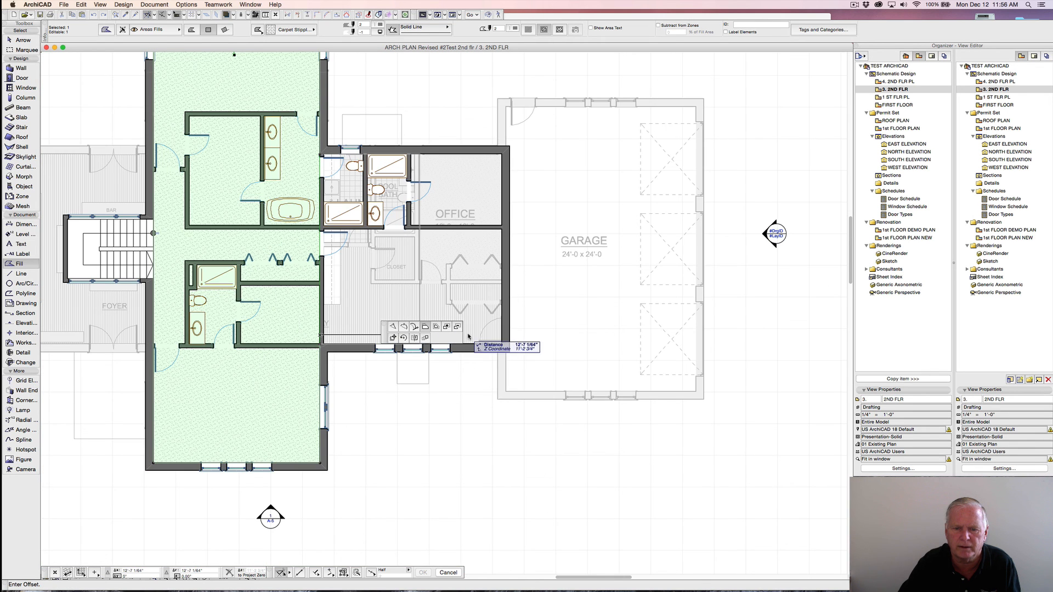
{"action": "left_click", "coordinate": [502, 342]}
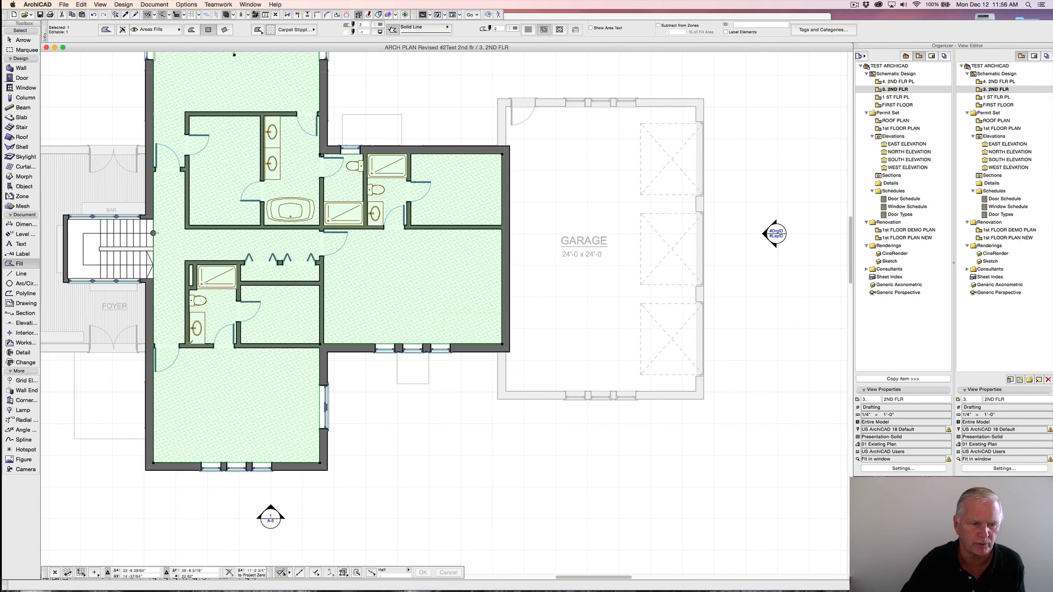
- Cut rectangular holes in the carpet fill over the lower bath, the two baths beside the Office, and the tub bath, and deselect the fill
{"action": "left_click", "coordinate": [189, 344]}
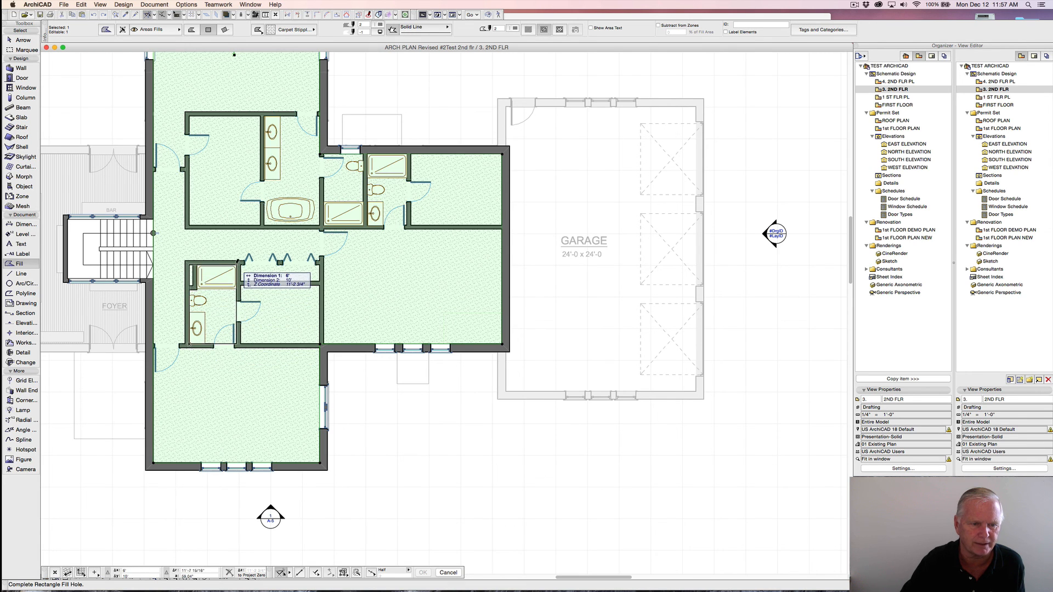
{"action": "left_click", "coordinate": [237, 262]}
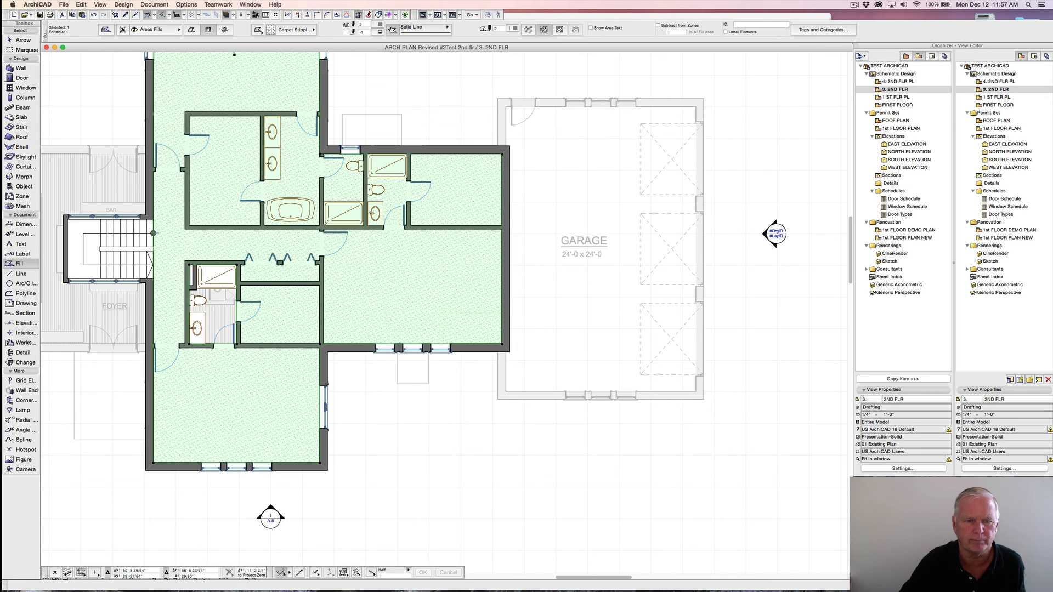
{"action": "left_click", "coordinate": [323, 226]}
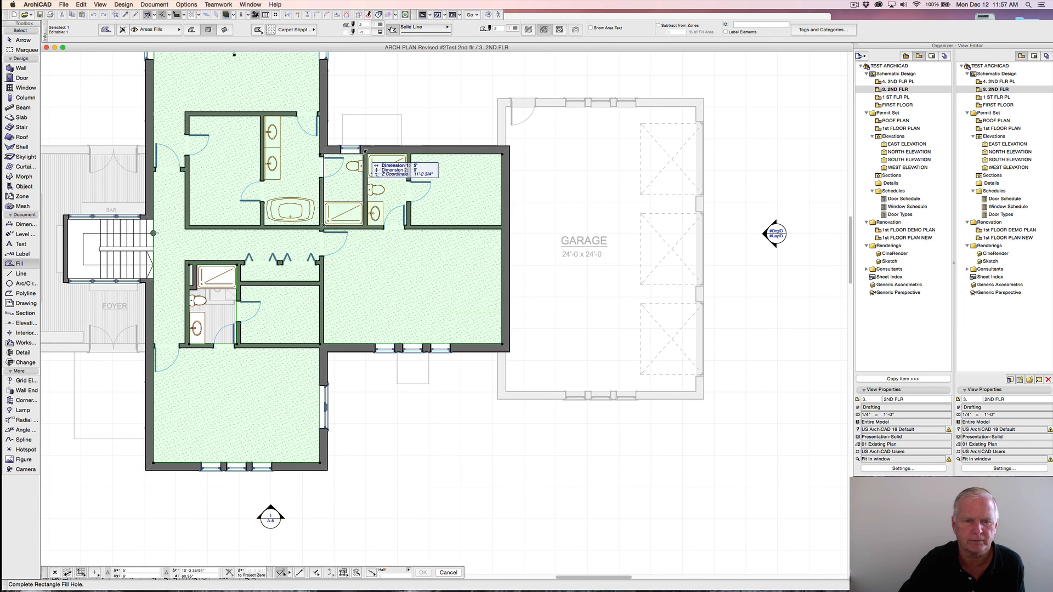
{"action": "left_click", "coordinate": [408, 152]}
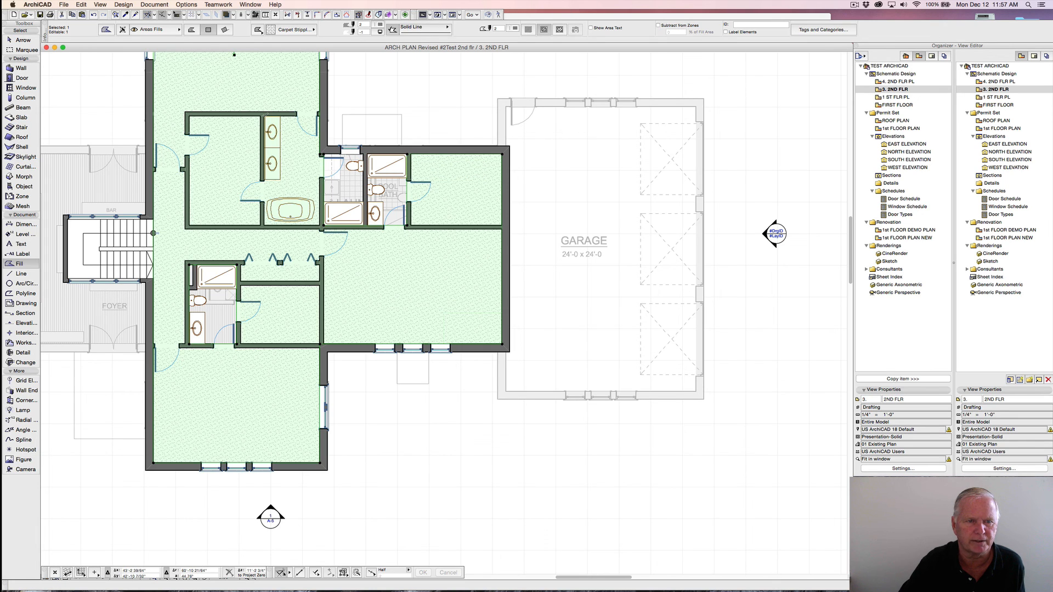
{"action": "left_click", "coordinate": [265, 115]}
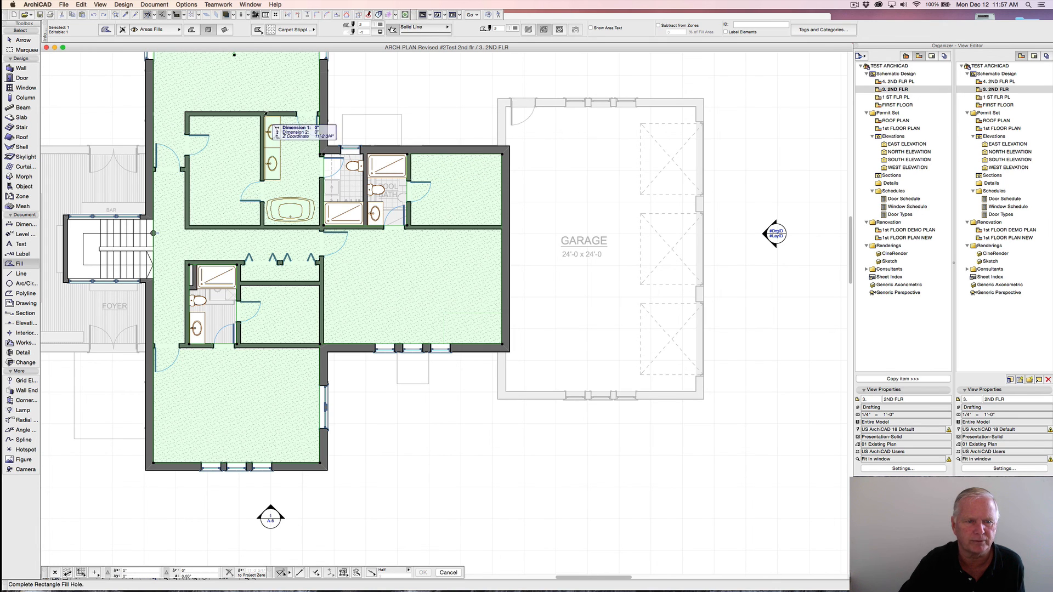
{"action": "left_click", "coordinate": [323, 225]}
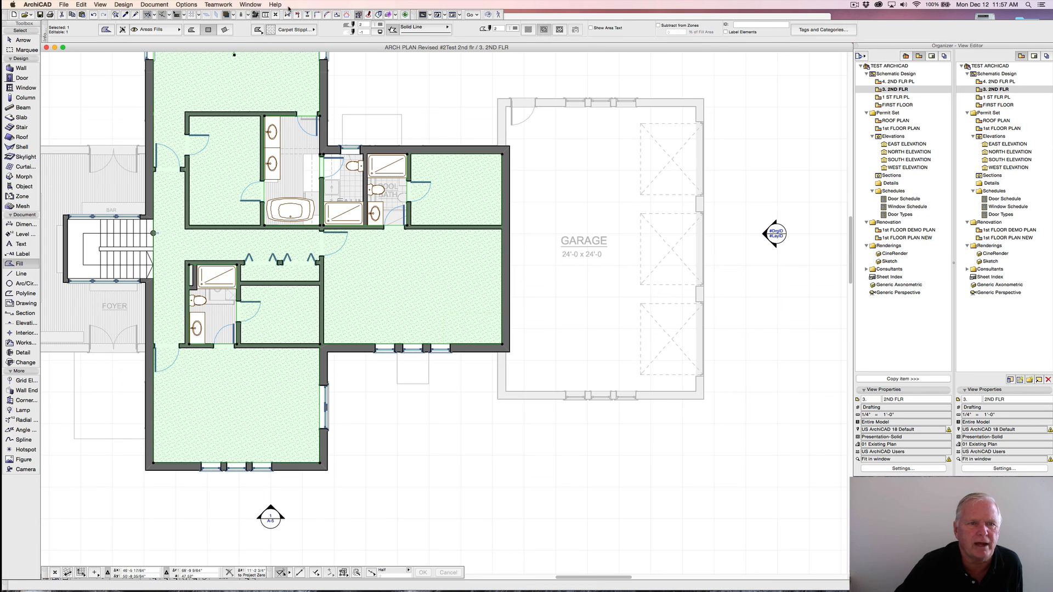
{"action": "key", "text": "Escape"}
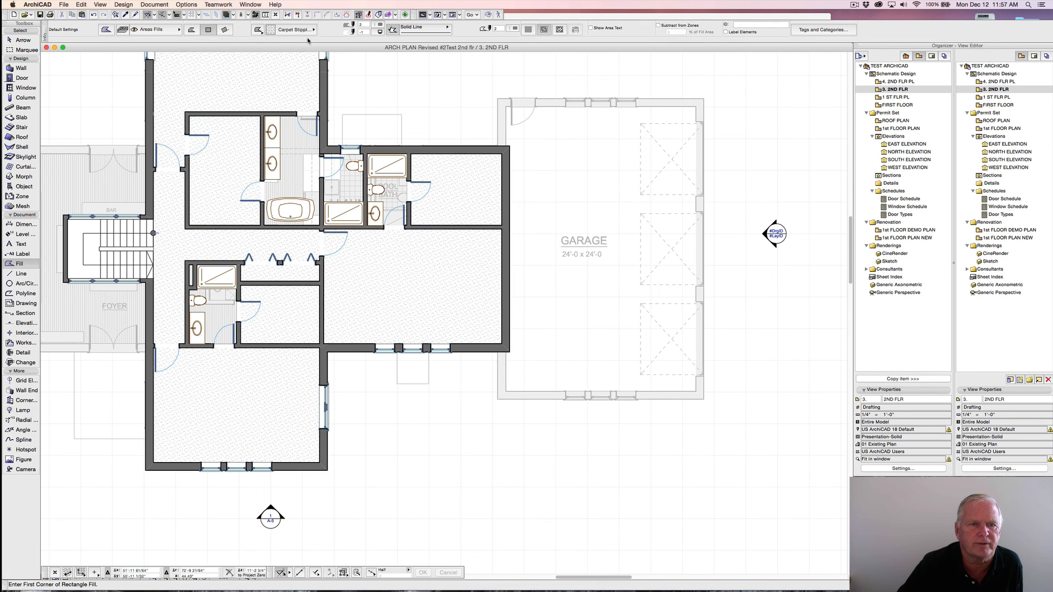
- Draw a rectangular Grid 06" fill over the lower bath's floor below the shower, with vertical orientation
{"action": "left_click", "coordinate": [293, 29]}
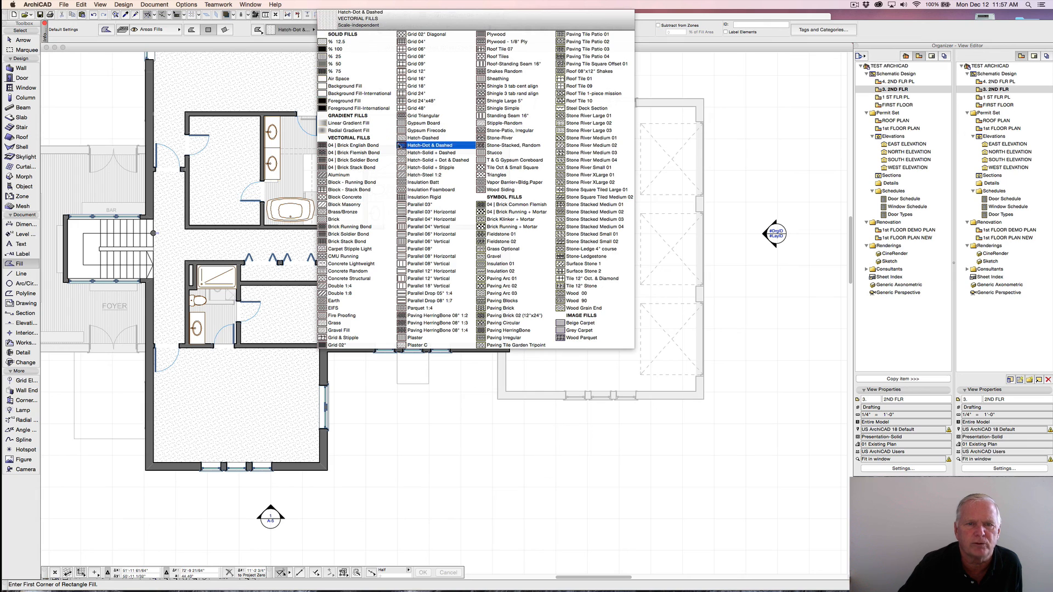
{"action": "left_click", "coordinate": [420, 50]}
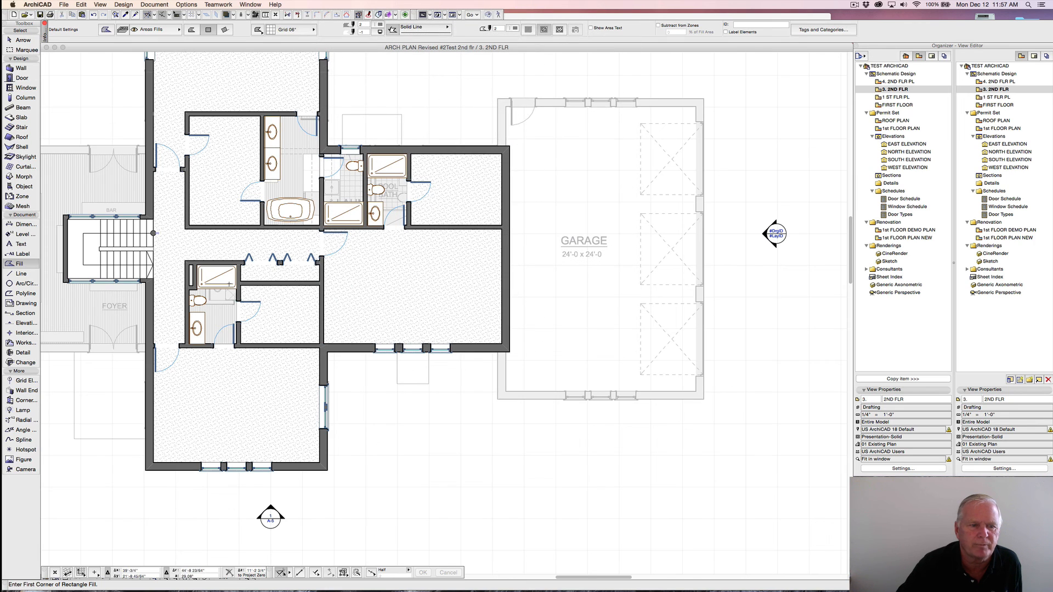
{"action": "left_click", "coordinate": [189, 289]}
{"action": "left_click", "coordinate": [238, 340]}
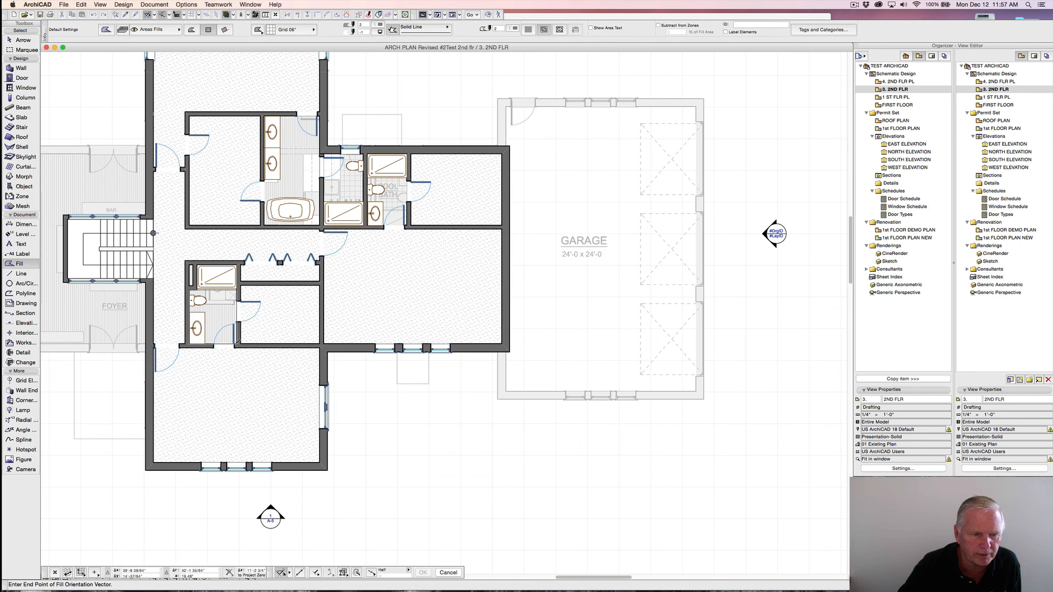
{"action": "left_click", "coordinate": [214, 329]}
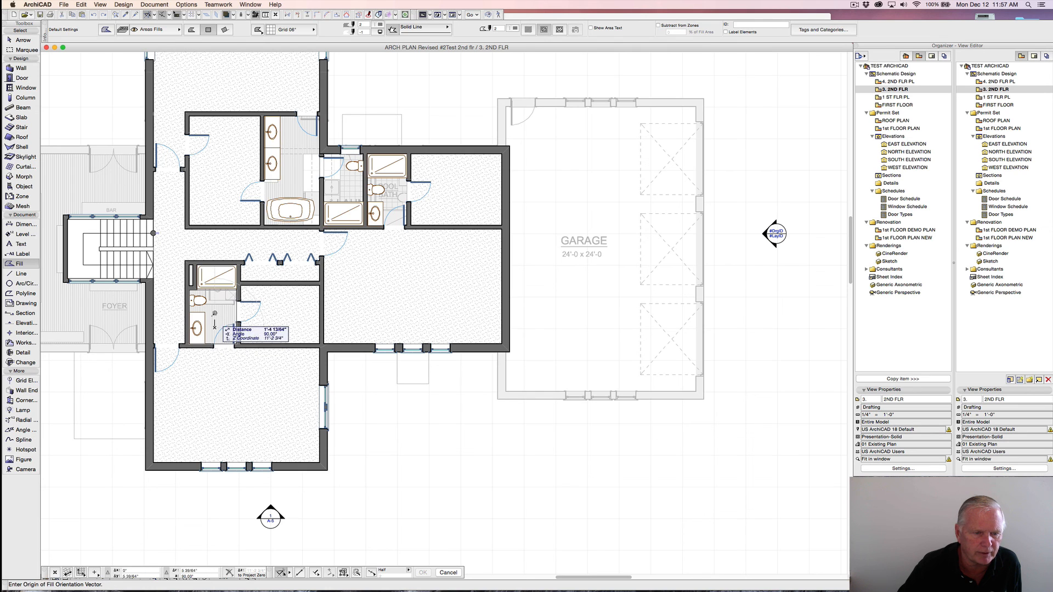
{"action": "left_click", "coordinate": [216, 303]}
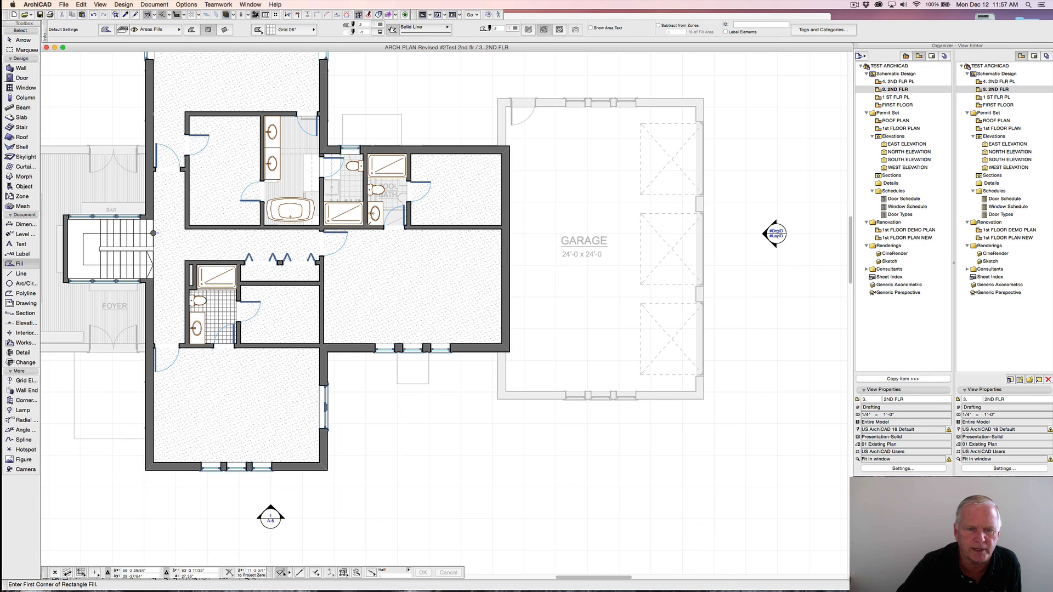
- Draw rectangular Grid 06" fills over the floors of the two adjoining shower baths right of the tub bath, excluding their showers
{"action": "left_click", "coordinate": [368, 225]}
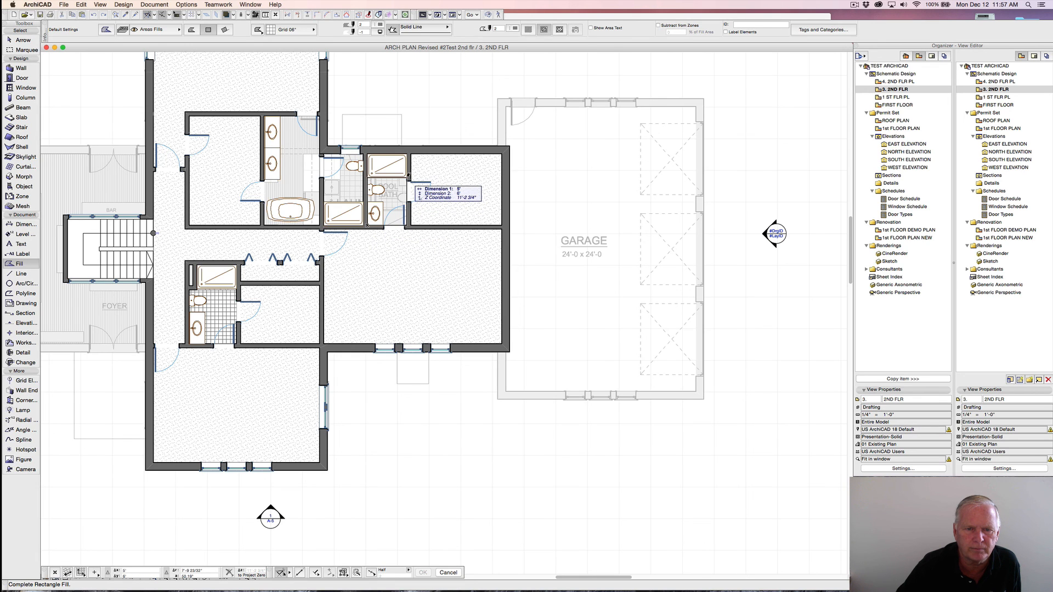
{"action": "left_click", "coordinate": [408, 175]}
{"action": "left_click", "coordinate": [389, 174]}
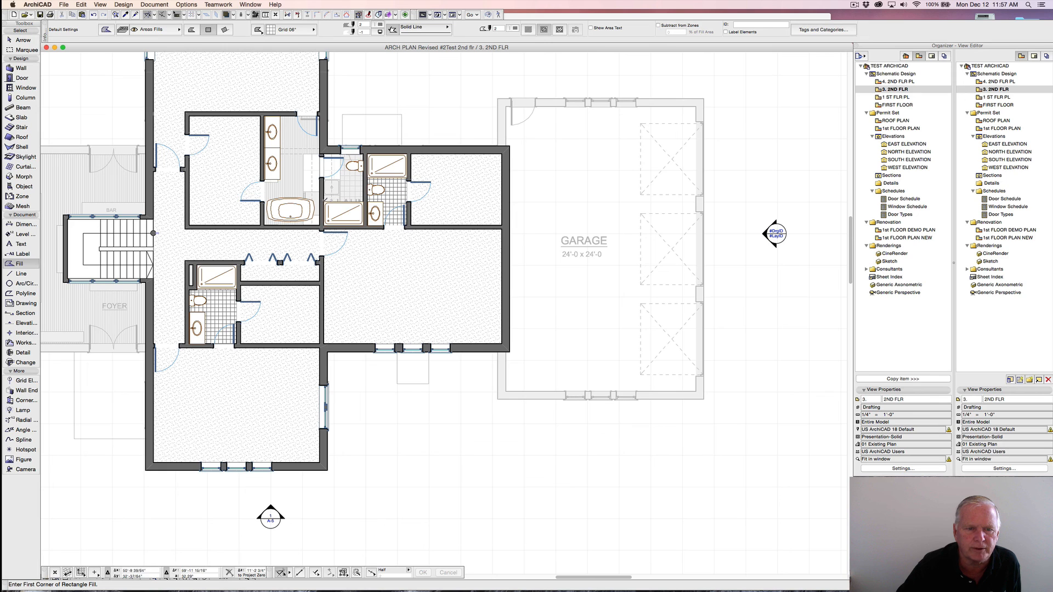
{"action": "left_click", "coordinate": [324, 202]}
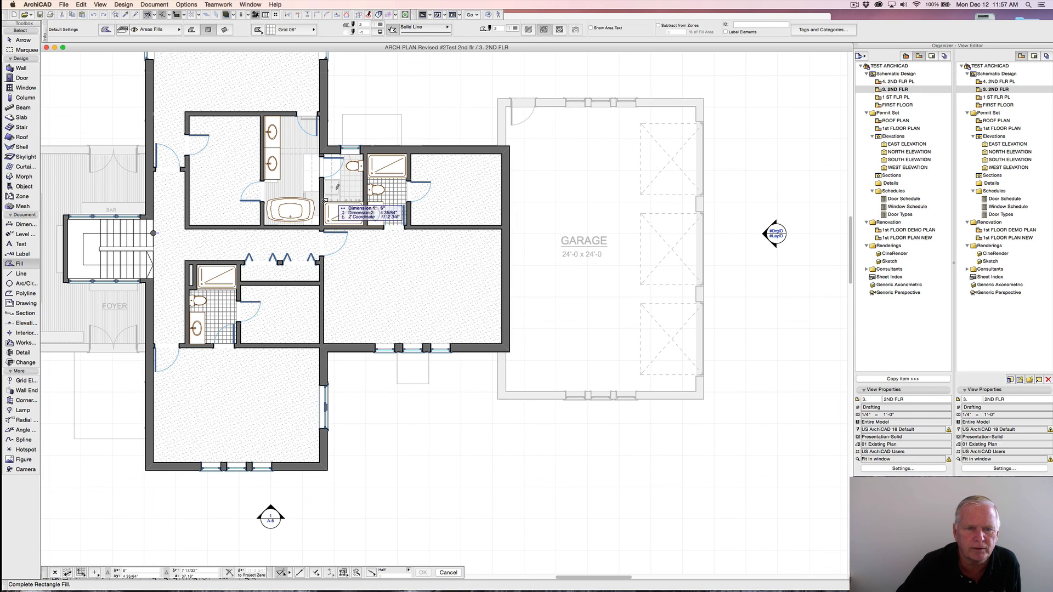
{"action": "left_click", "coordinate": [365, 152]}
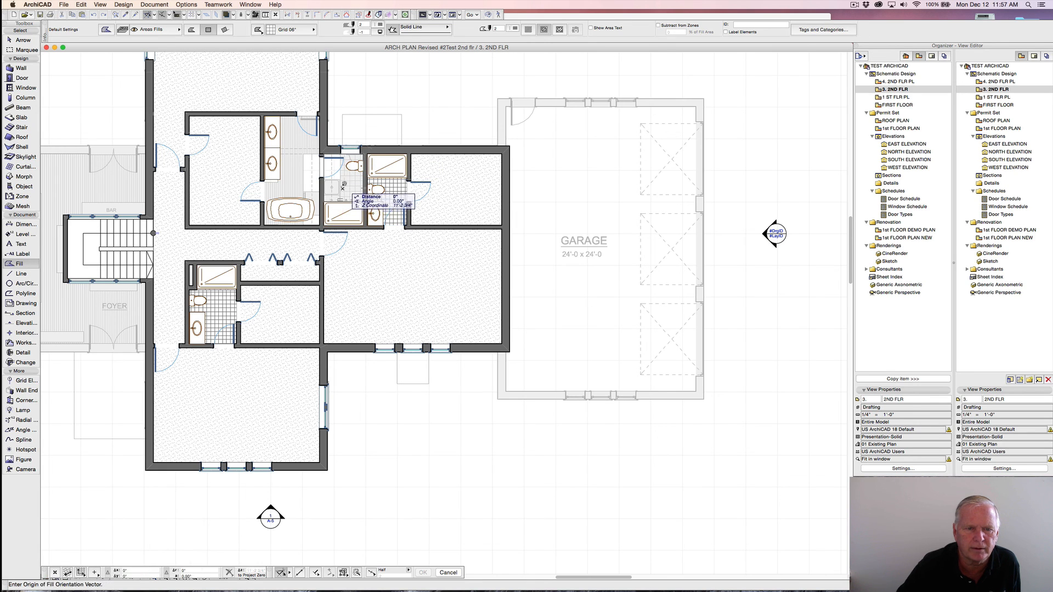
{"action": "left_click", "coordinate": [332, 165]}
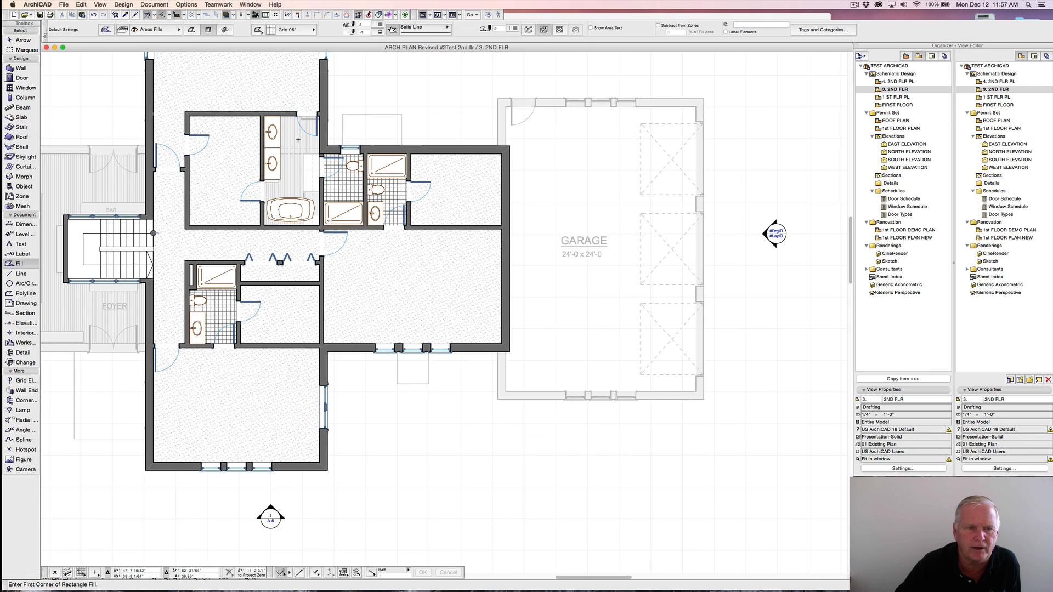
- Cover the tub bath's floor with a rectangular Grid 12" fill oriented at 45 degrees
{"action": "left_click", "coordinate": [316, 31]}
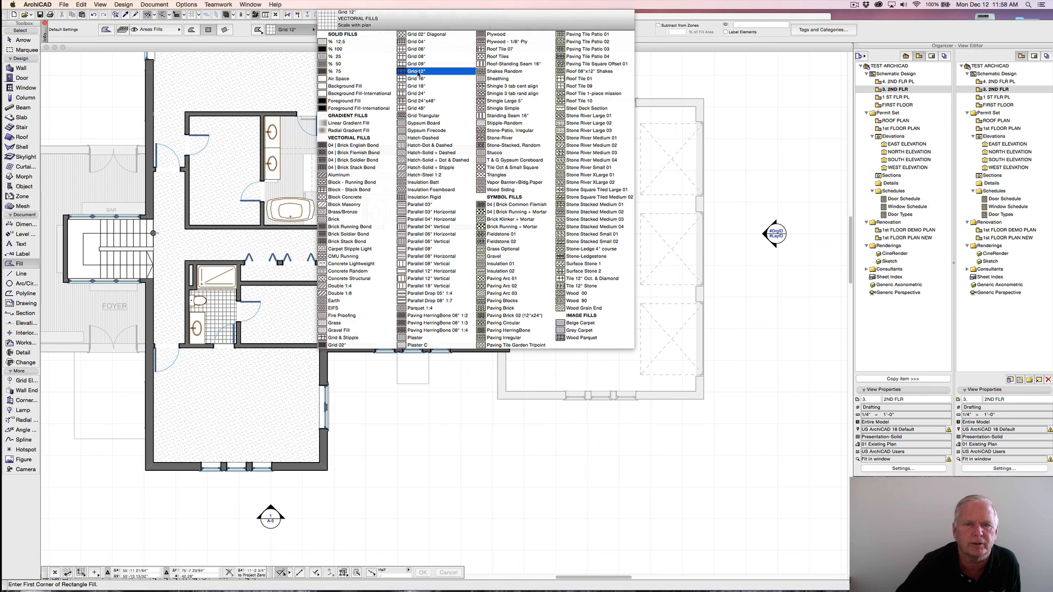
{"action": "left_click", "coordinate": [417, 71]}
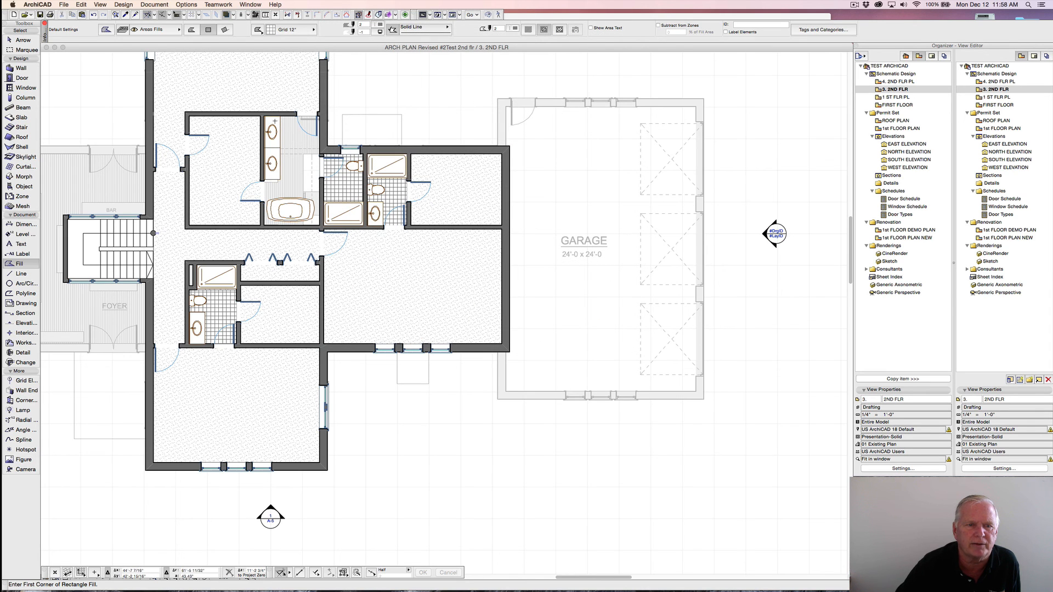
{"action": "left_click", "coordinate": [264, 116]}
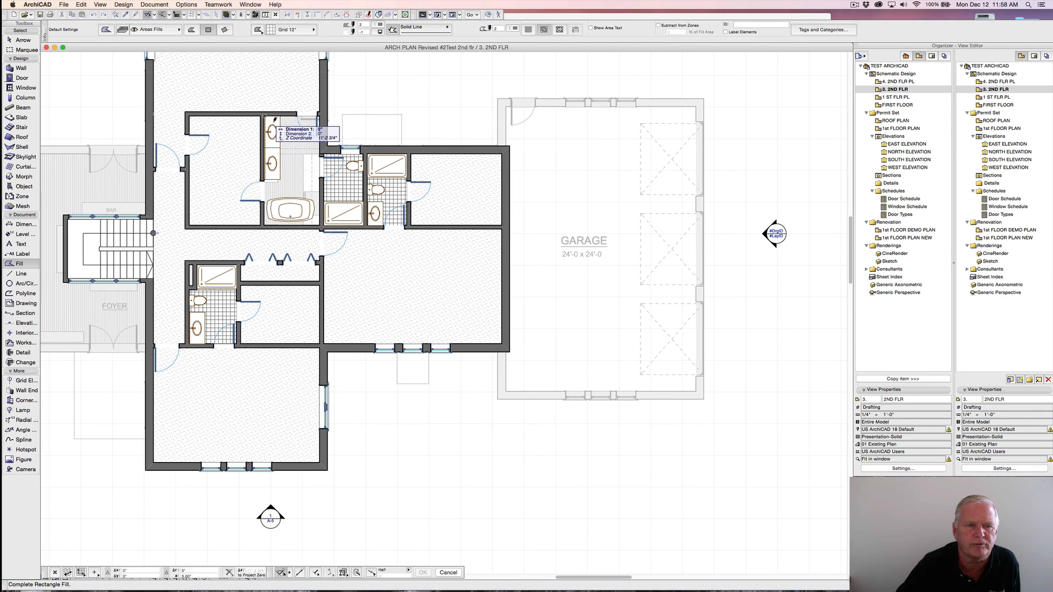
{"action": "left_click", "coordinate": [321, 222]}
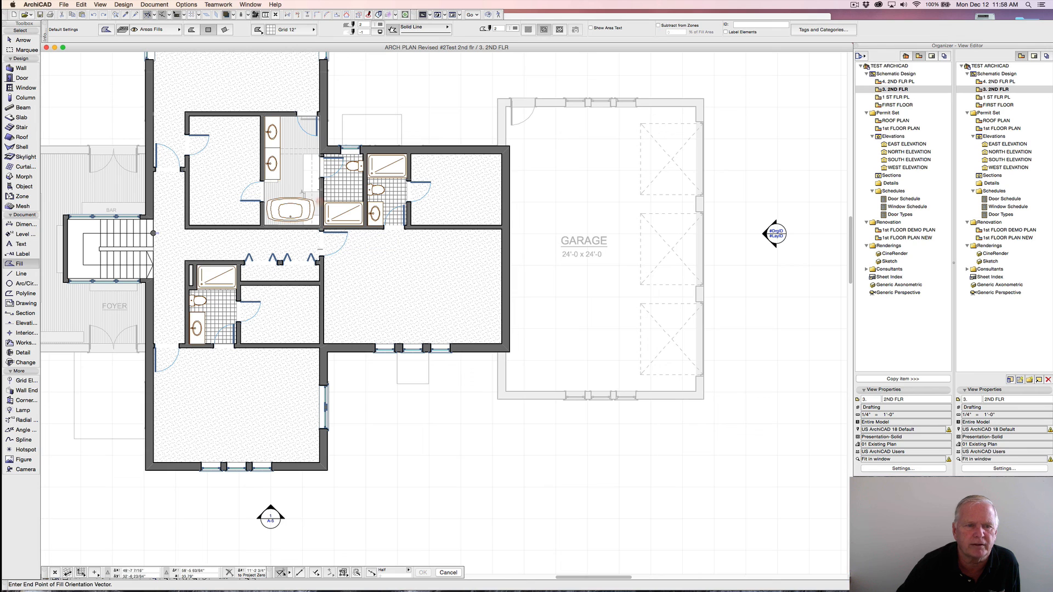
{"action": "left_click", "coordinate": [287, 183]}
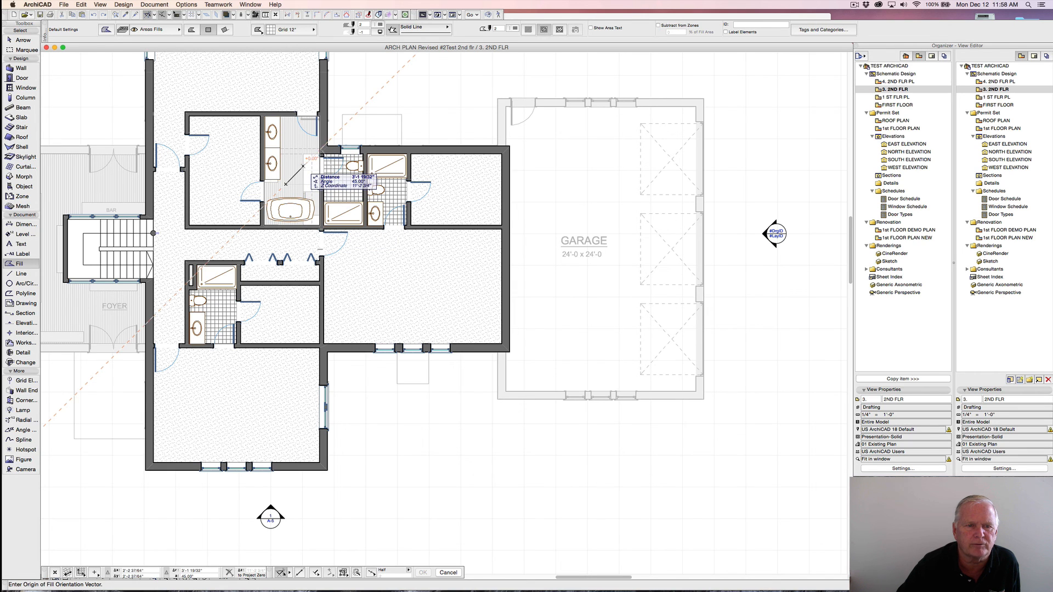
{"action": "left_click", "coordinate": [303, 165]}
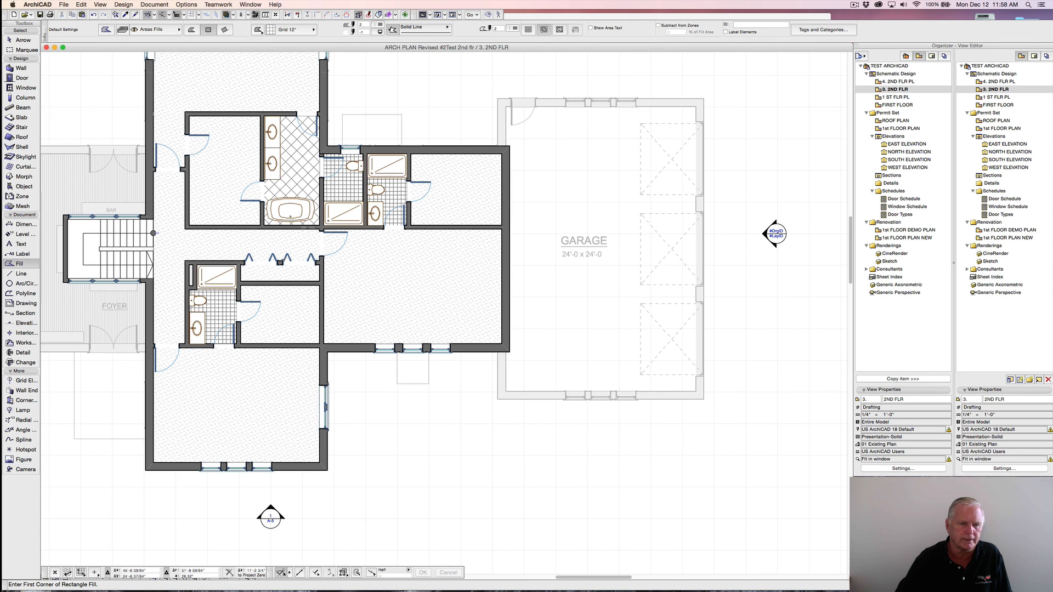
- Pick up the text settings of the LIVING ROOM label and place a MASTER BEDROOM label in the large room below the fireplace
{"action": "scroll", "coordinate": [246, 252], "scroll_direction": "down", "scroll_amount": 1}
{"action": "middle_click_drag", "start_coordinate": [246, 253], "coordinate": [366, 367]}
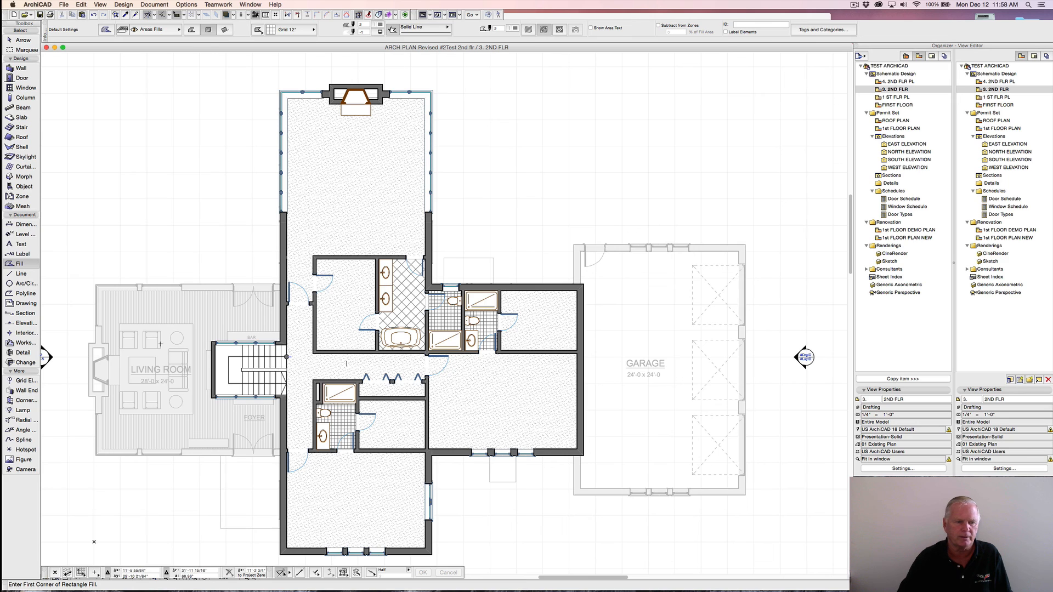
{"action": "left_click", "coordinate": [132, 375], "text": "alt"}
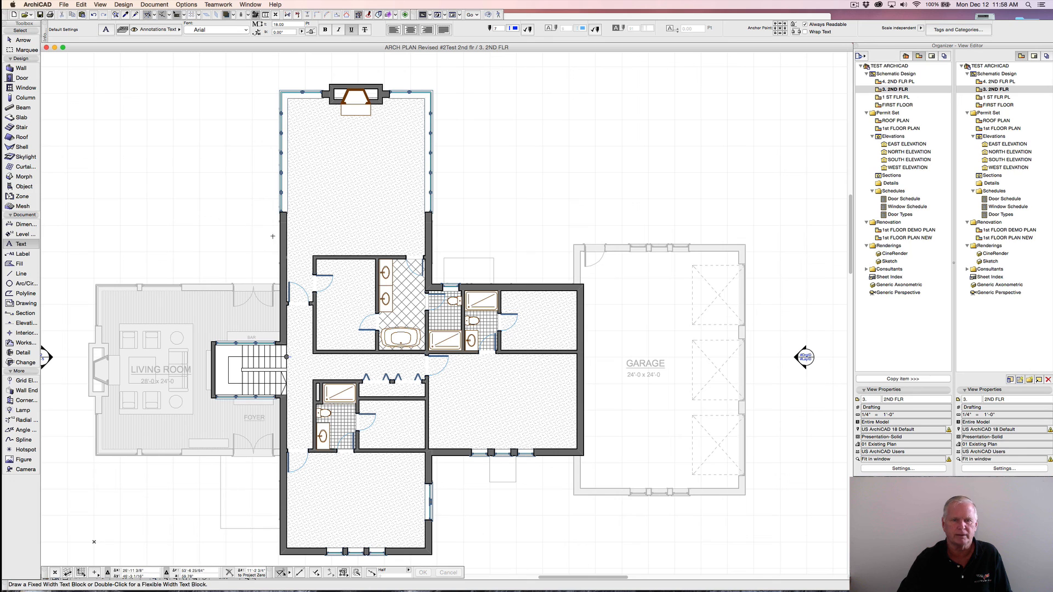
{"action": "double_click", "coordinate": [354, 156]}
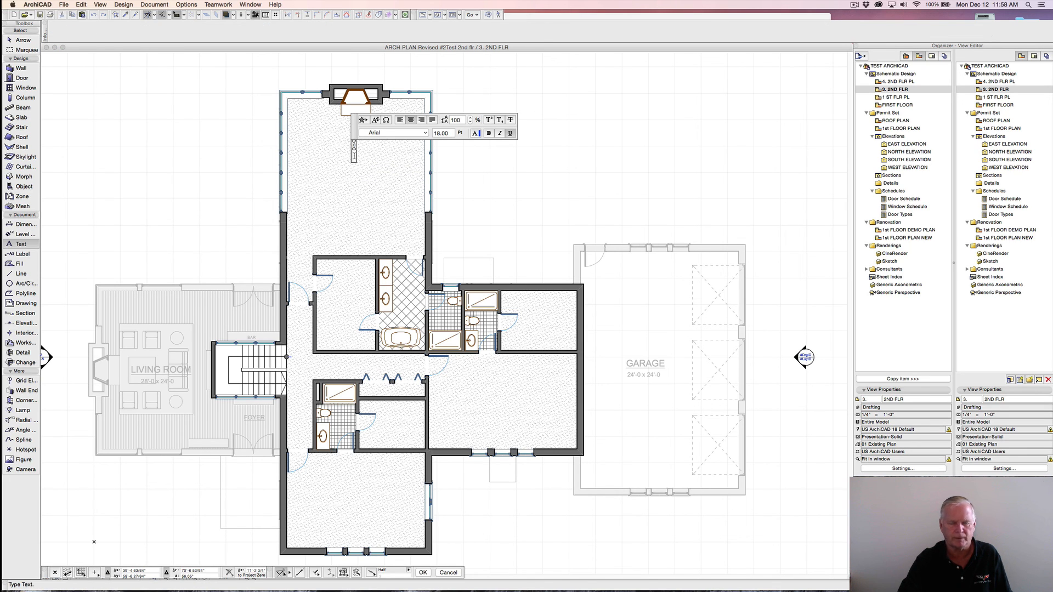
{"action": "type", "text": "MASTE"}
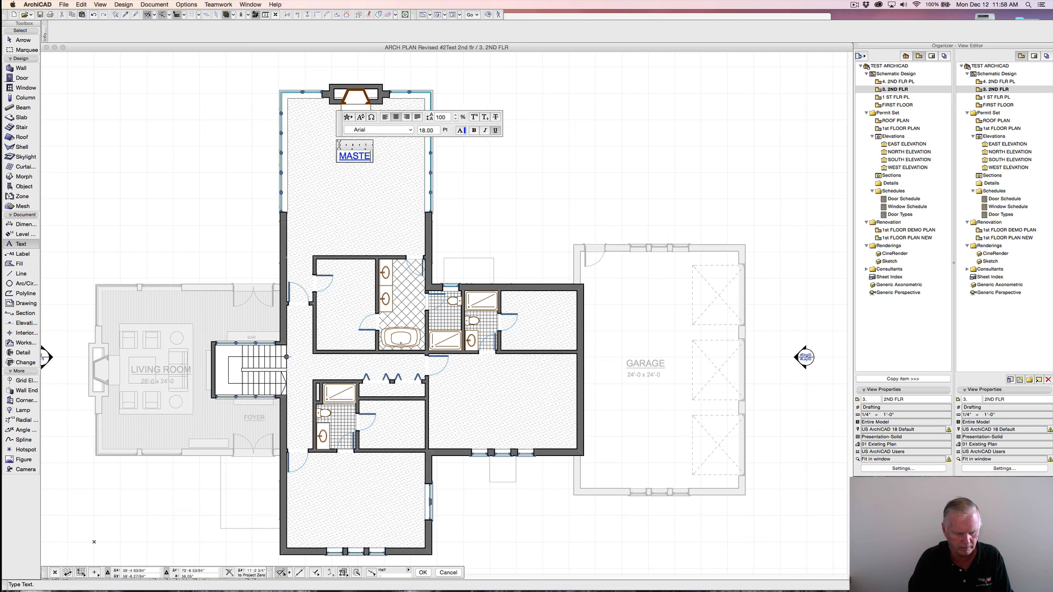
{"action": "type", "text": "R BEDROOM"}
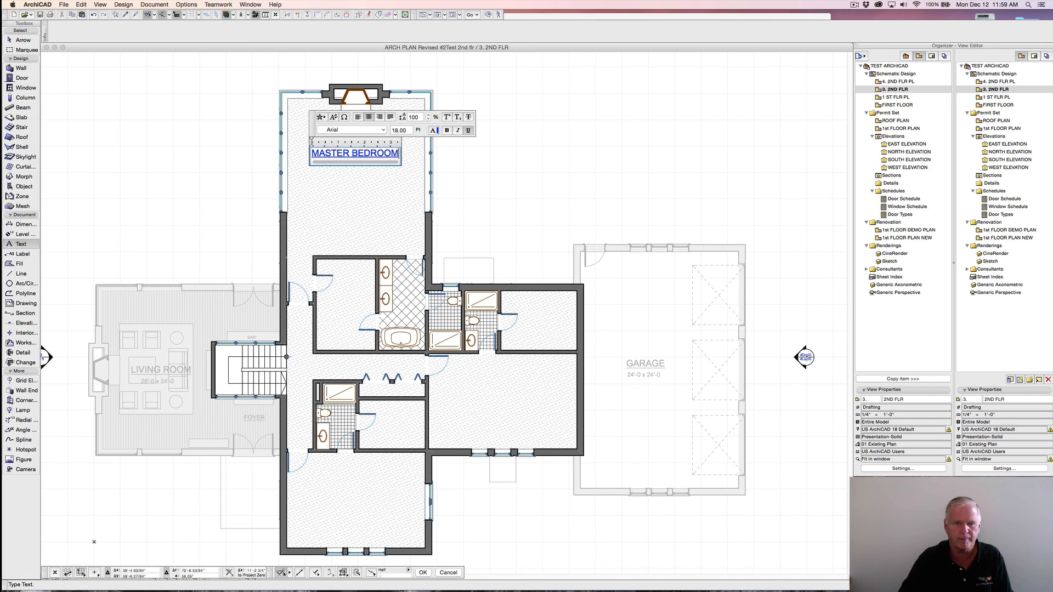
- Place the room label BEDROOM # 1 in the middle of the lower wing's bedroom
{"action": "left_click", "coordinate": [355, 498]}
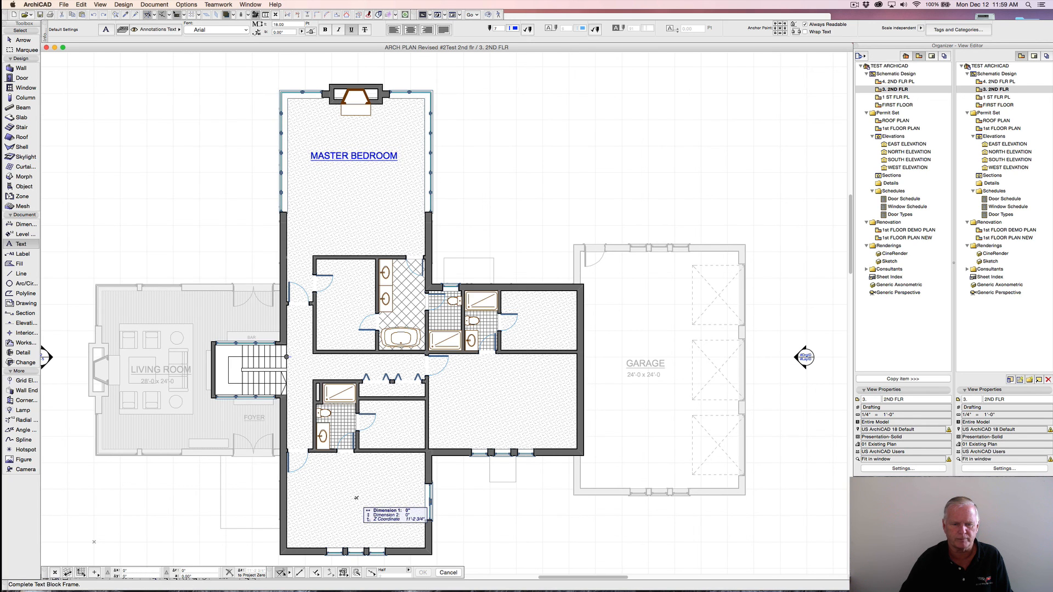
{"action": "left_click", "coordinate": [356, 498]}
{"action": "type", "text": "BEDROOM"}
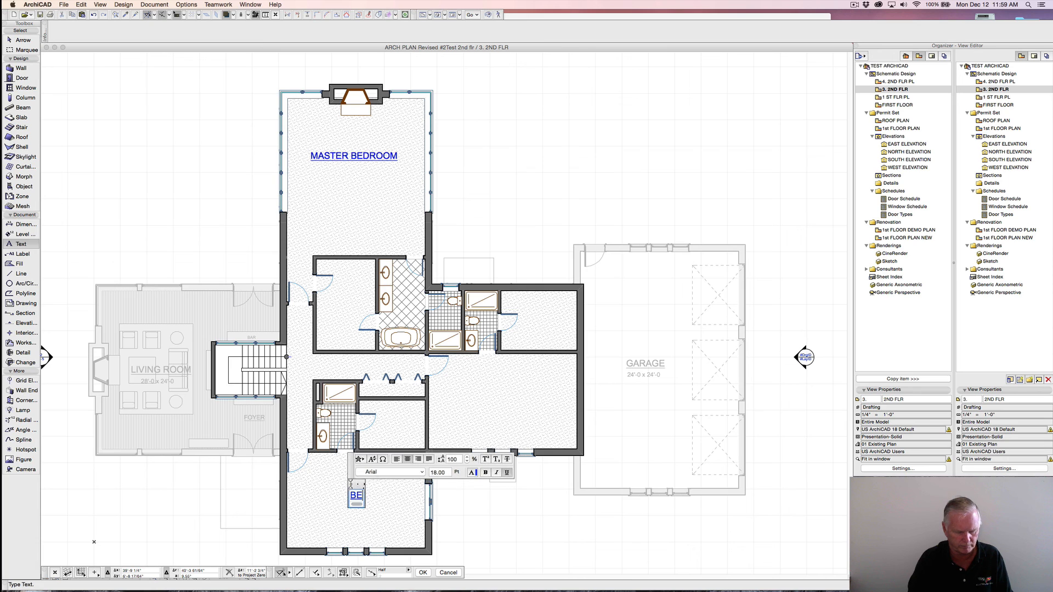
{"action": "type", "text": " # 1"}
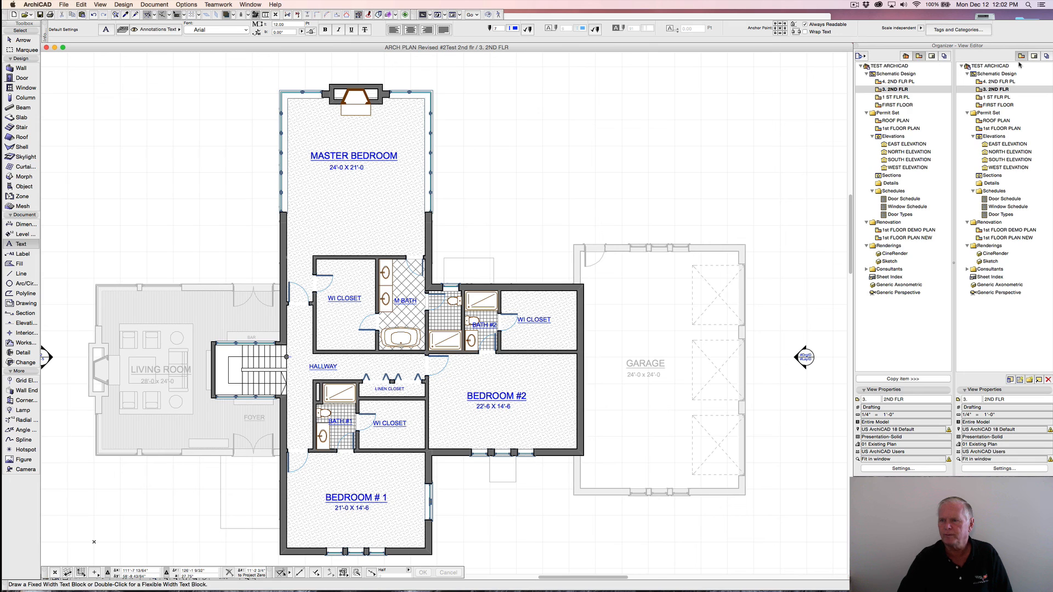
- Create a new layout named SECOND FLOOR in the layout book and move it directly after the A-2 1st FLOOR PLAN layout
{"action": "left_click", "coordinate": [1034, 56]}
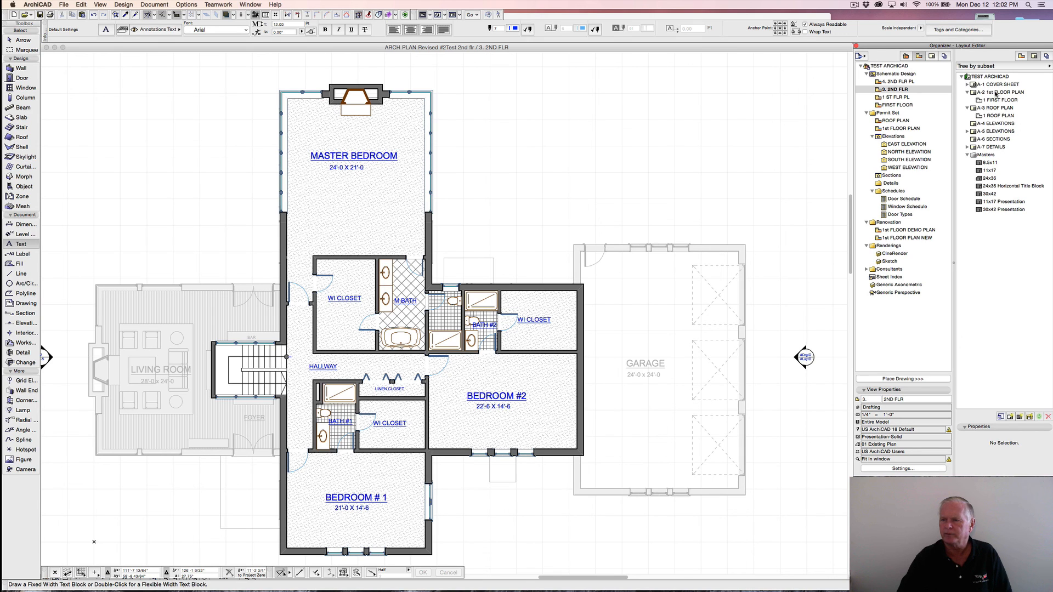
{"action": "left_click", "coordinate": [1011, 417]}
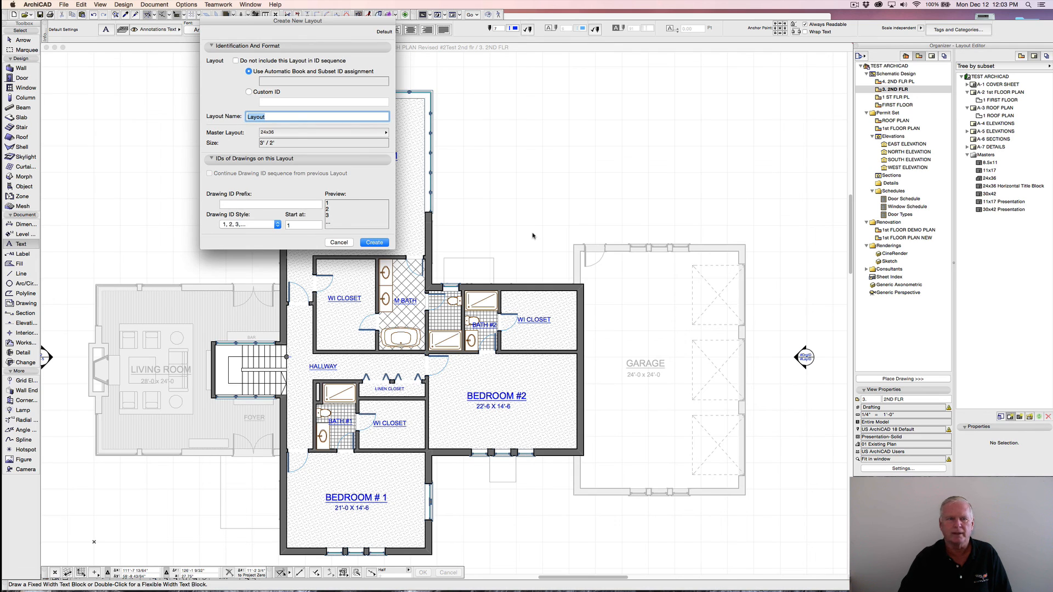
{"action": "left_click", "coordinate": [269, 117]}
{"action": "left_click_drag", "start_coordinate": [269, 117], "coordinate": [227, 116]}
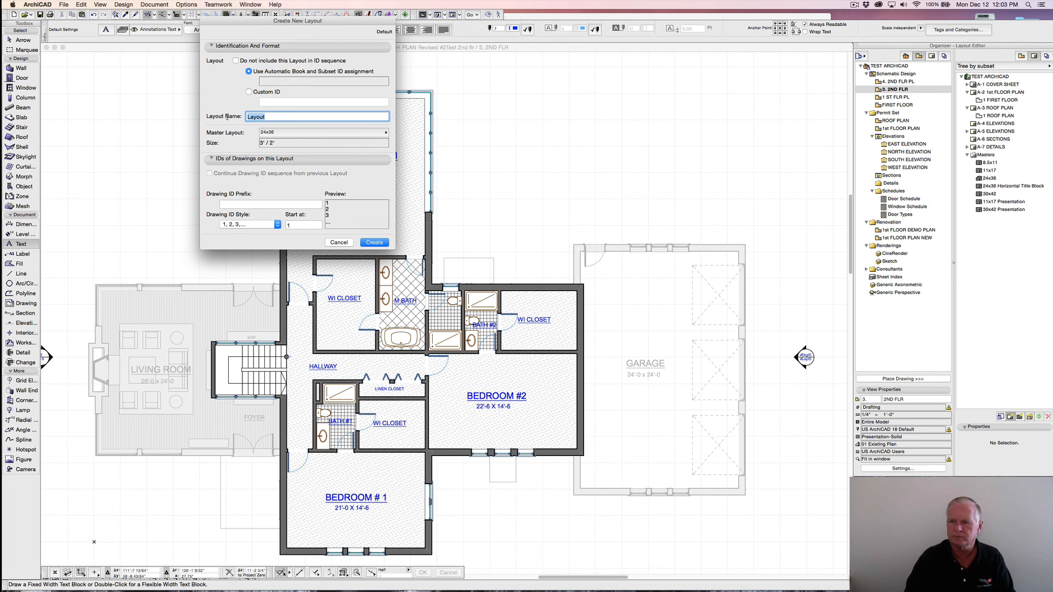
{"action": "type", "text": "SEC"}
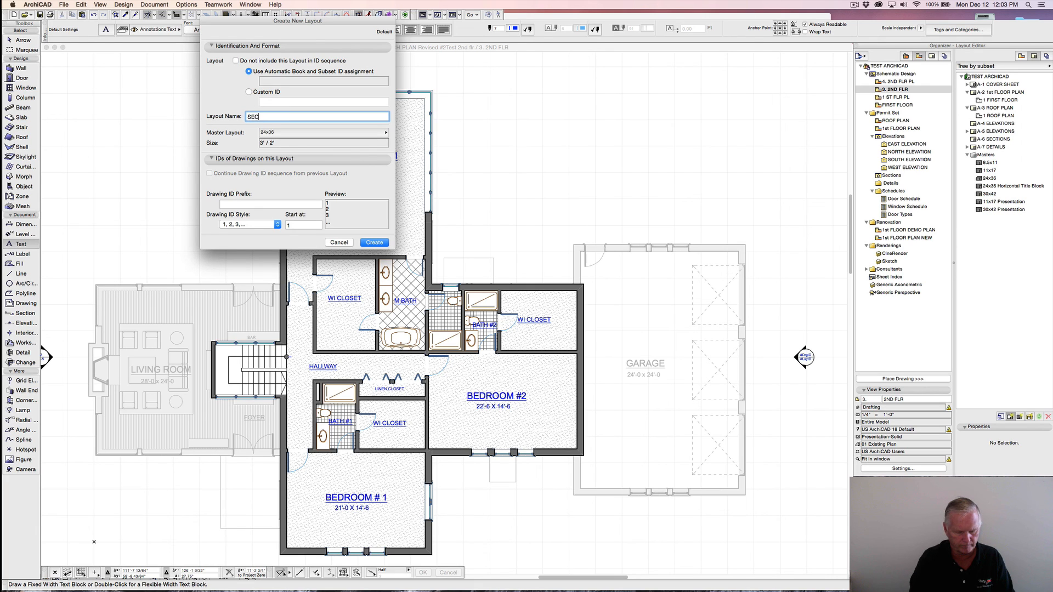
{"action": "type", "text": "OND F"}
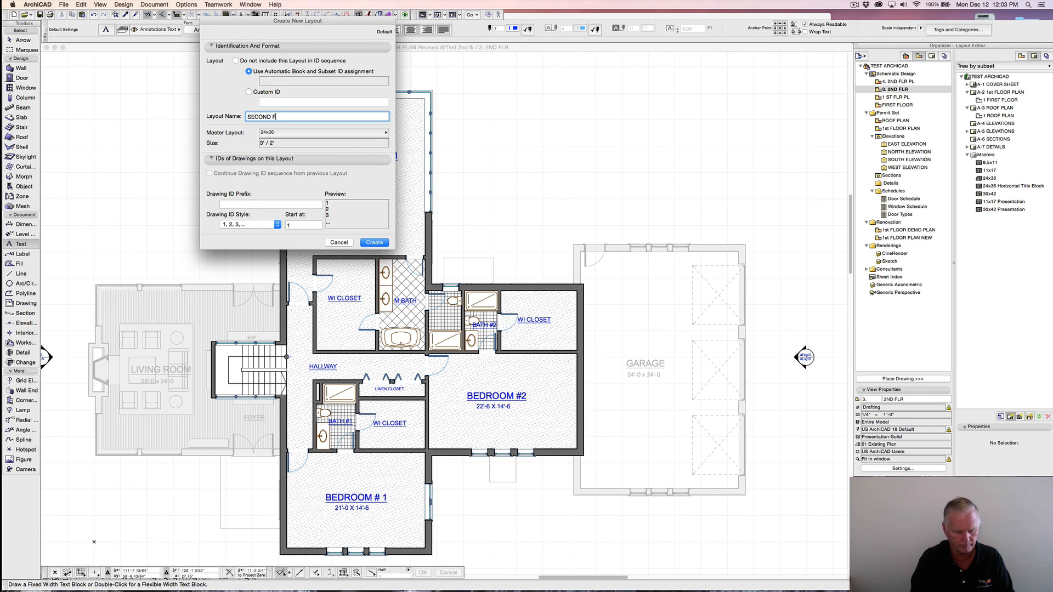
{"action": "type", "text": "LOOR"}
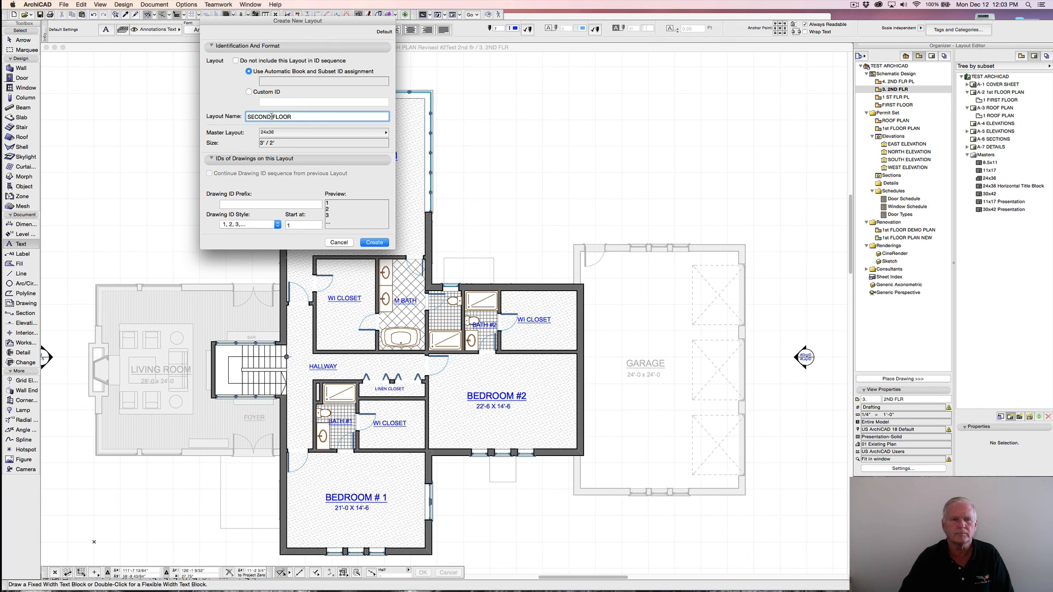
{"action": "left_click", "coordinate": [373, 242]}
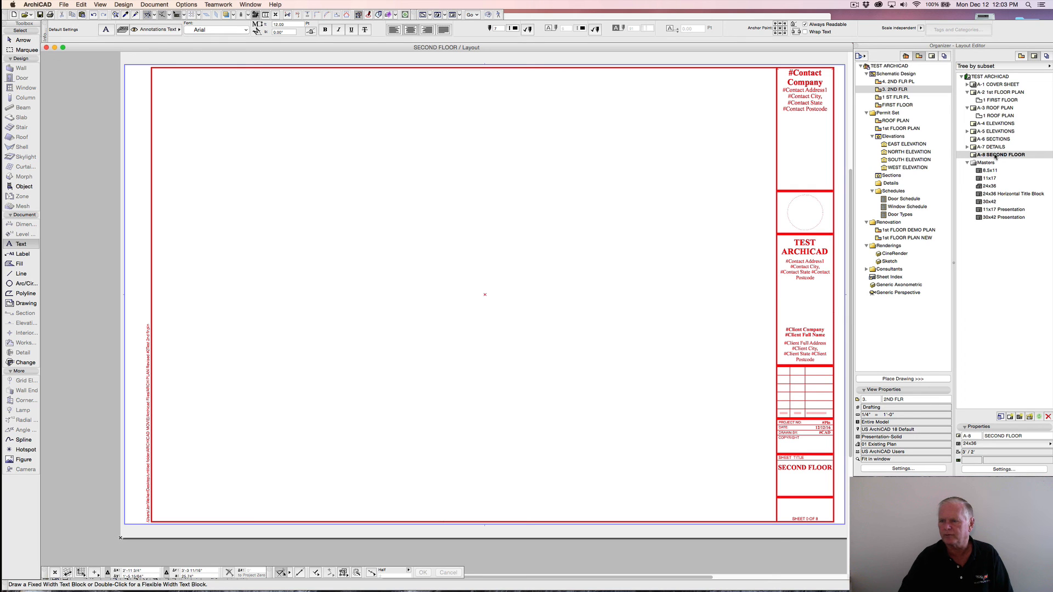
{"action": "left_click_drag", "start_coordinate": [996, 157], "coordinate": [996, 108]}
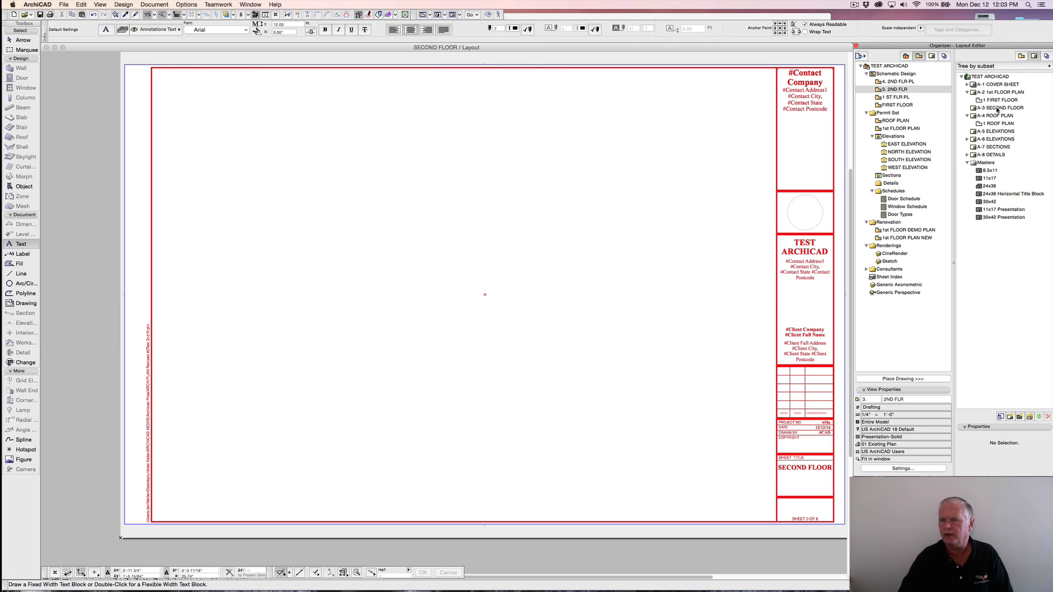
- Place the 3. 2ND FLR view on the A-3 SECOND FLOOR layout and open that layout
{"action": "left_click", "coordinate": [894, 90]}
{"action": "double_click", "coordinate": [894, 89]}
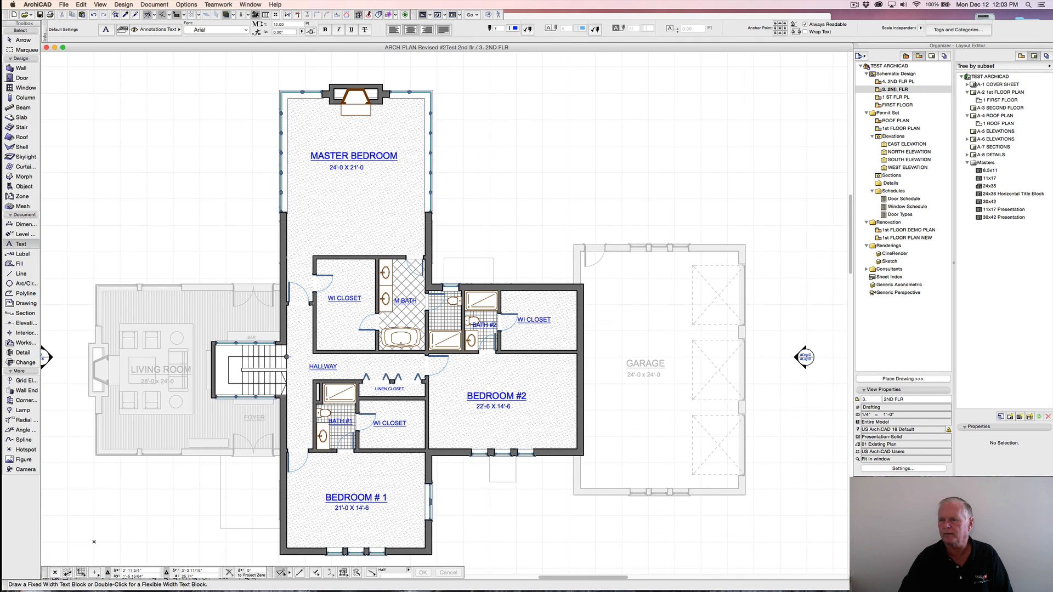
{"action": "left_click_drag", "start_coordinate": [894, 90], "coordinate": [1005, 109]}
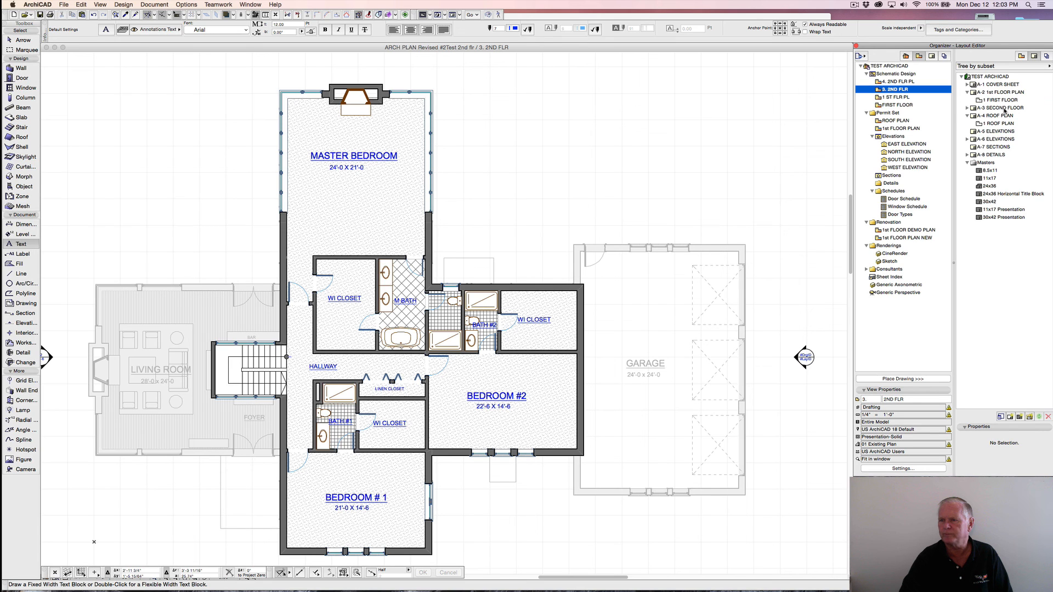
{"action": "double_click", "coordinate": [990, 108]}
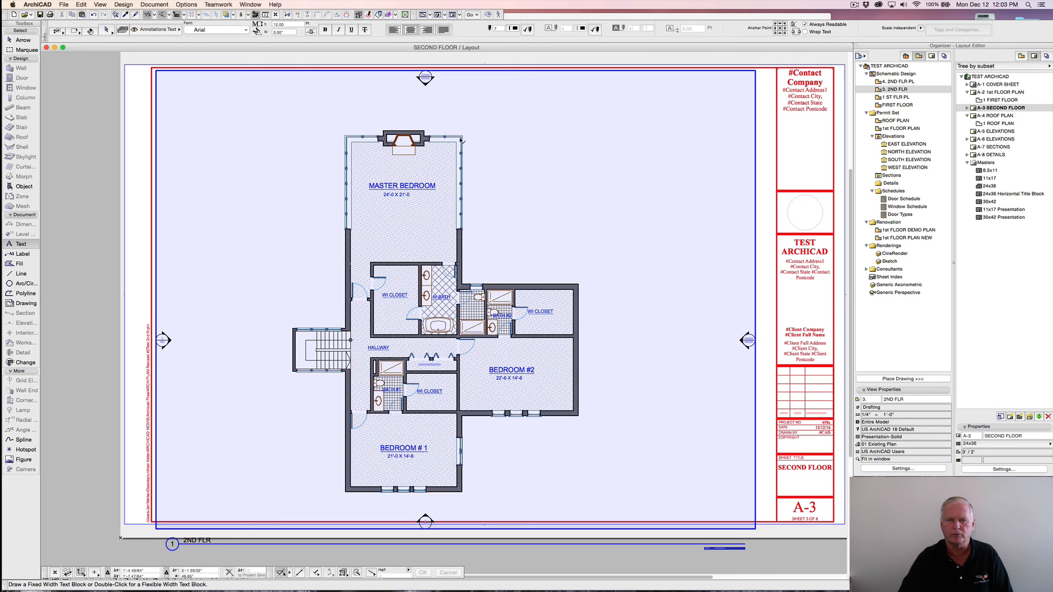
- Crop the placed 2ND FLR drawing's frame by offsetting its left edge about 1 23/32" inward, plus its upper and right edges
{"action": "left_click", "coordinate": [466, 100], "text": "shift"}
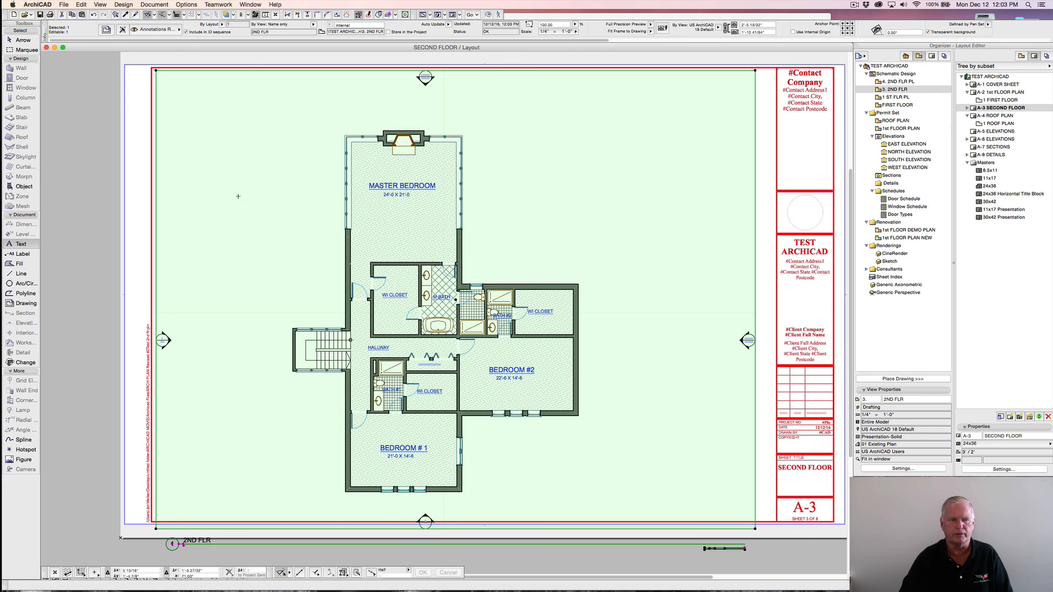
{"action": "left_click", "coordinate": [156, 179]}
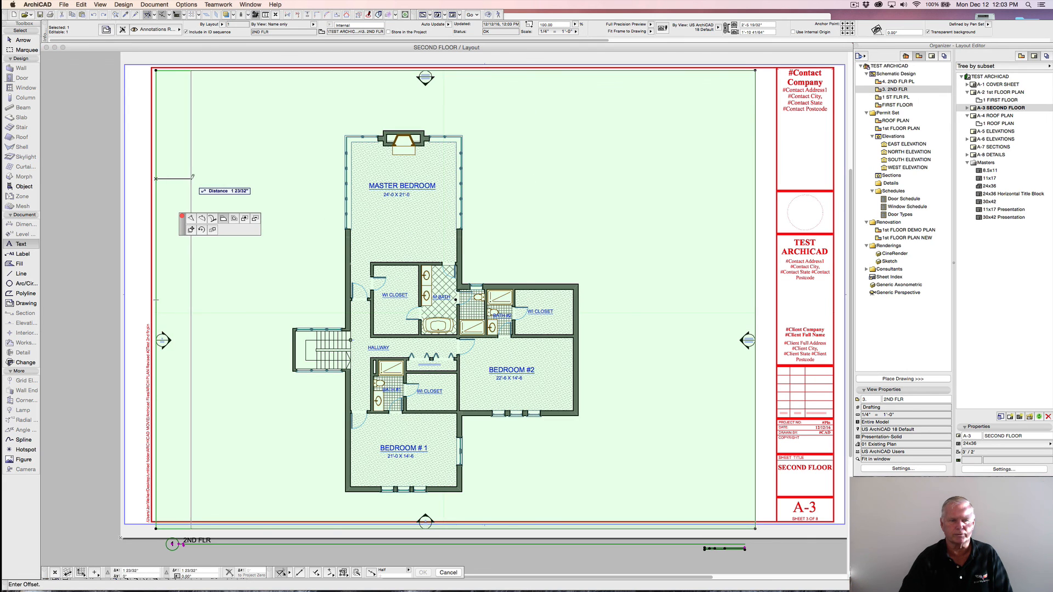
{"action": "left_click", "coordinate": [191, 178]}
{"action": "left_click", "coordinate": [276, 71]}
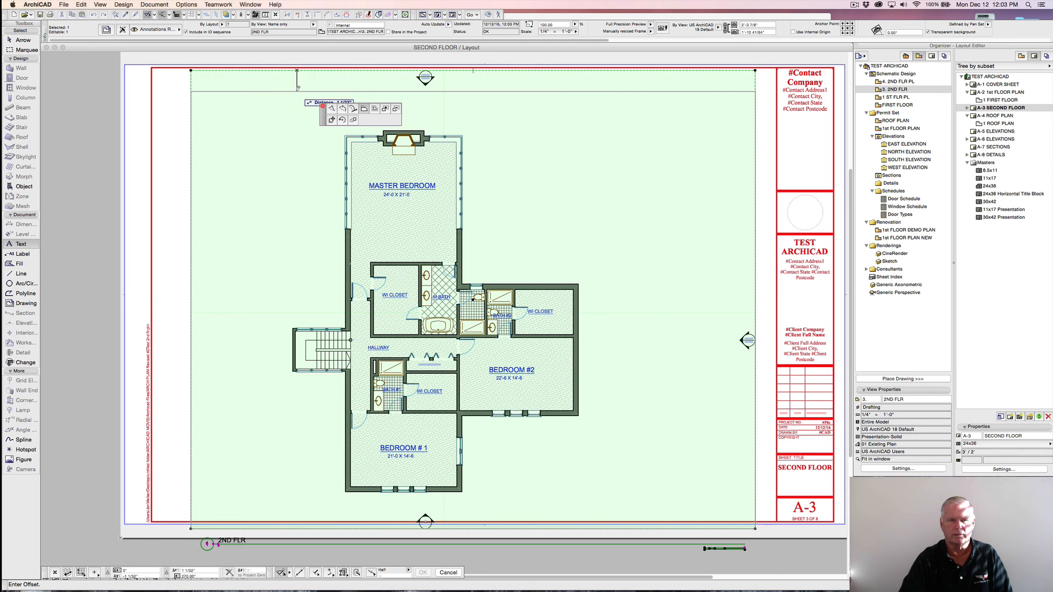
{"action": "left_click", "coordinate": [308, 92]}
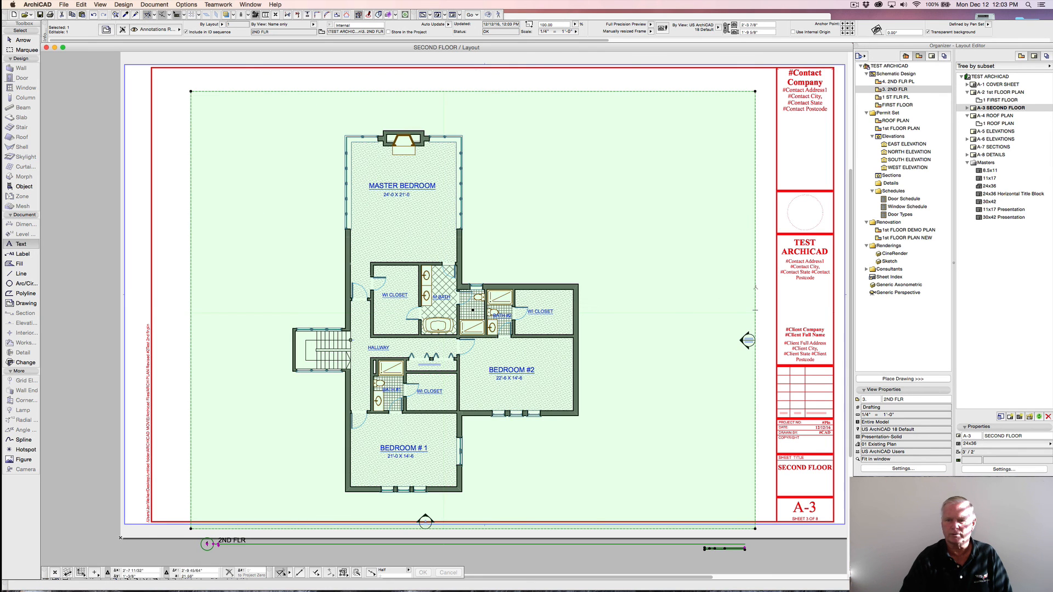
{"action": "left_click", "coordinate": [755, 310]}
{"action": "left_click", "coordinate": [731, 307]}
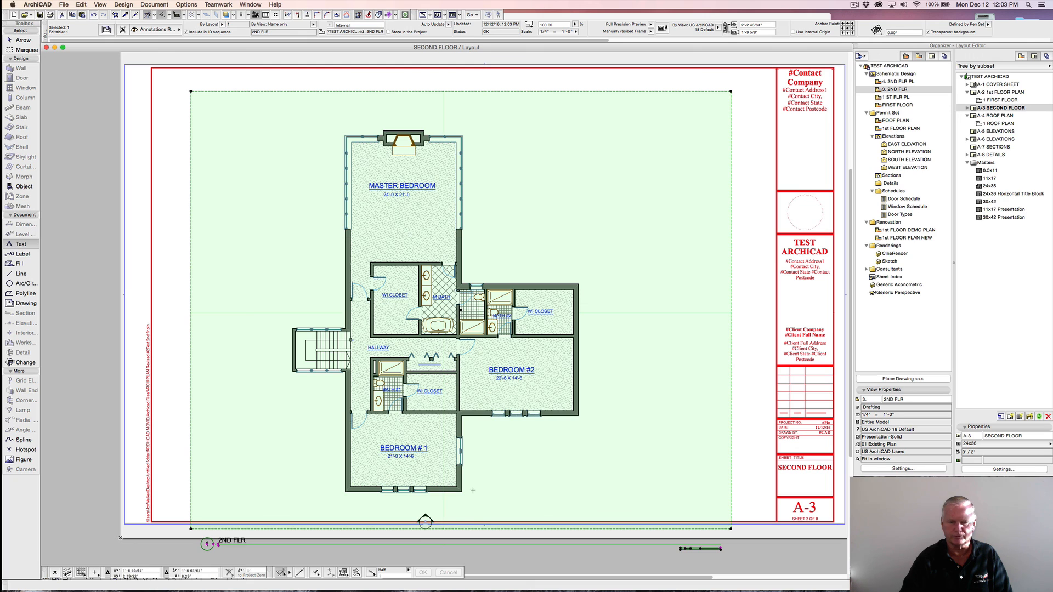
- Crop the placed second floor drawing's frame by offsetting its lower edge up to just below the BEDROOM # 1 exterior wall
{"action": "left_click", "coordinate": [473, 528]}
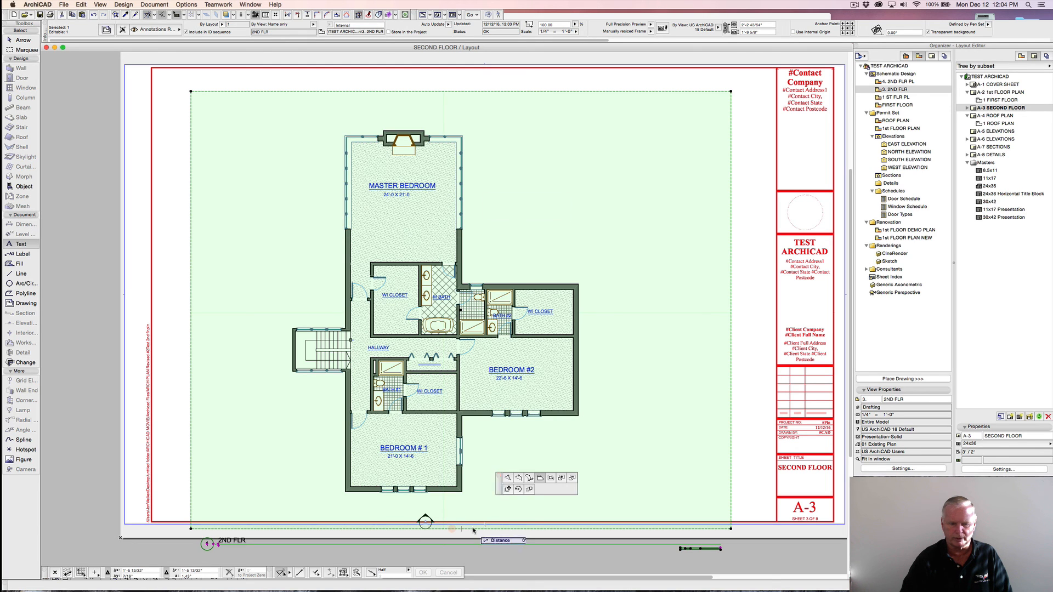
{"action": "left_click", "coordinate": [475, 494]}
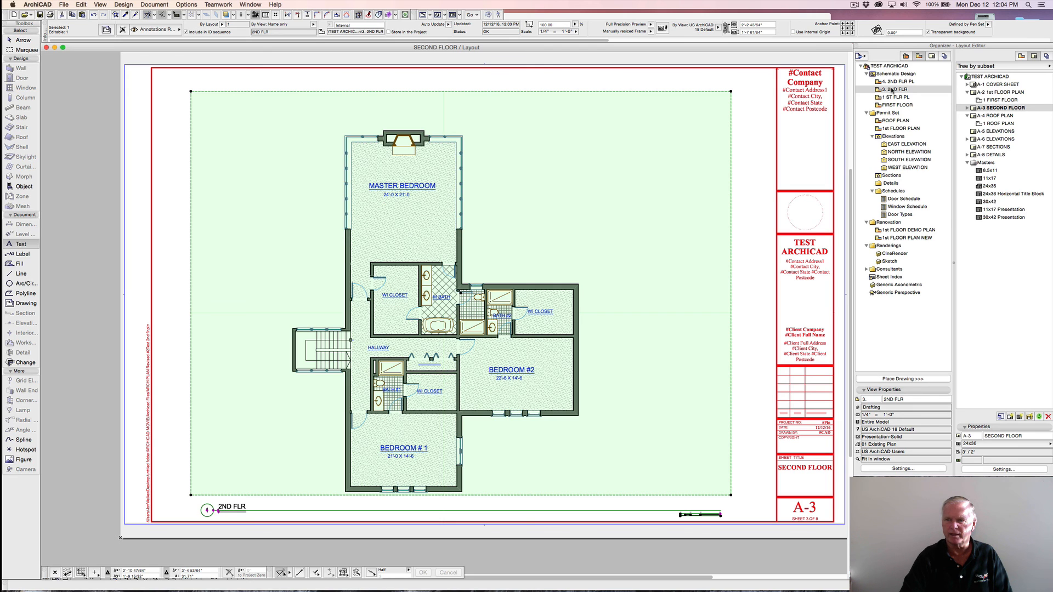
- Rename the 3. 2ND FLR view in the Schematic Design folder as SECOND FLOOR, keeping its ID
{"action": "right_click", "coordinate": [892, 89]}
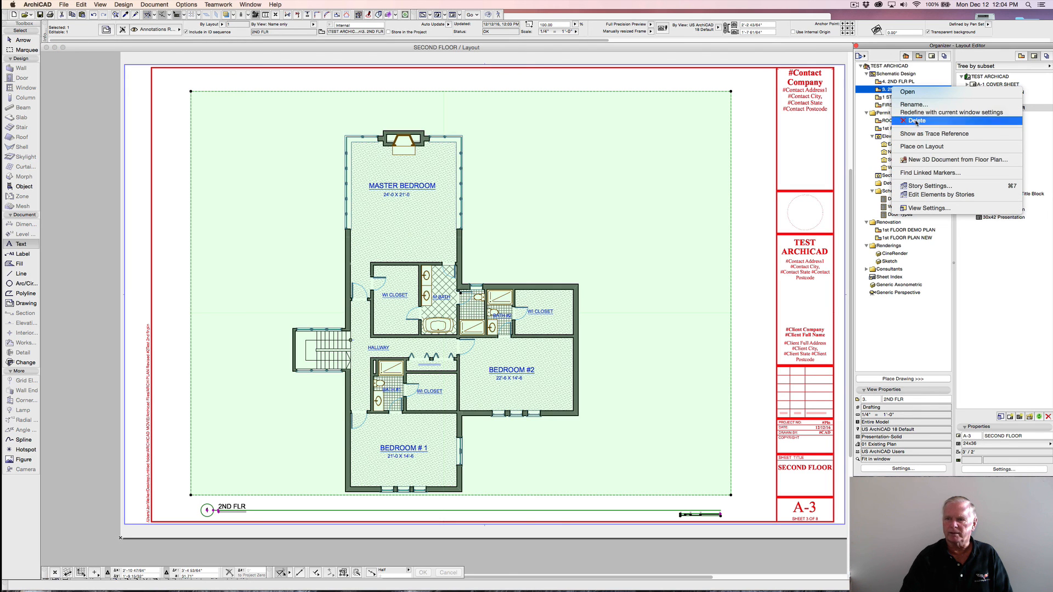
{"action": "left_click", "coordinate": [914, 105]}
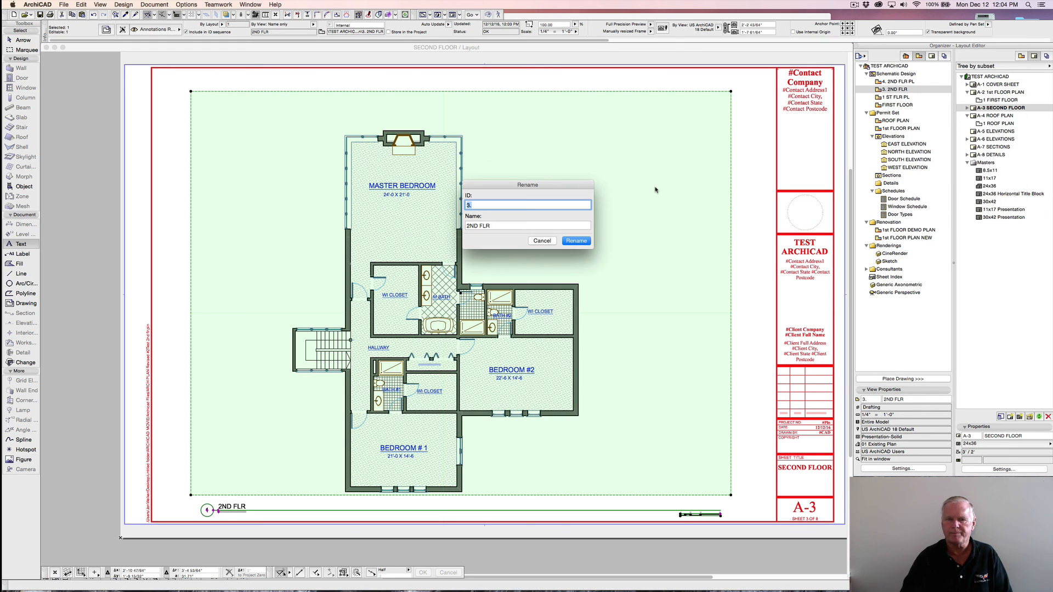
{"action": "triple_click", "coordinate": [493, 228]}
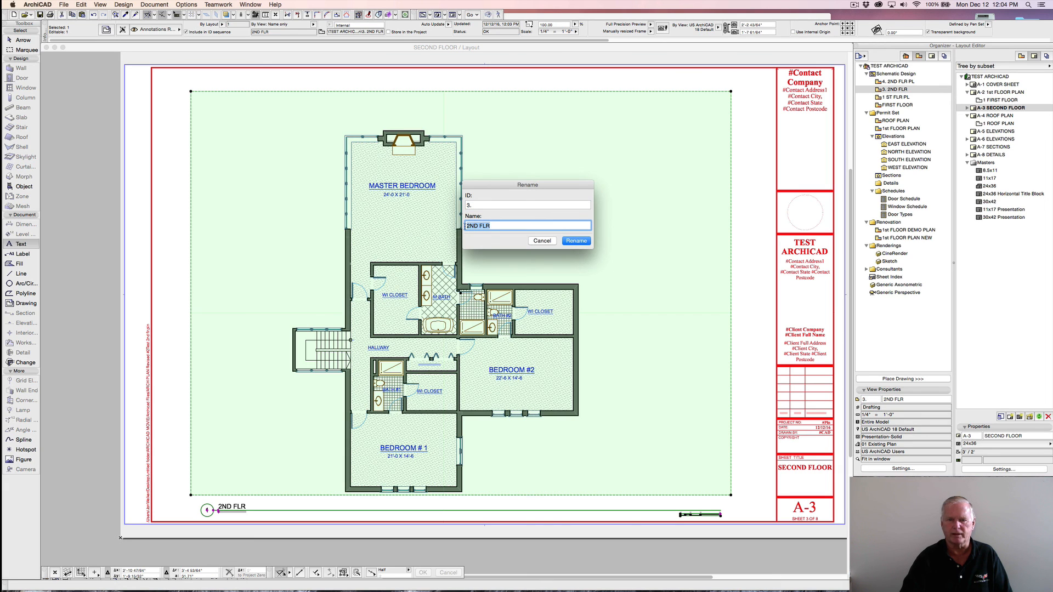
{"action": "type", "text": "SECON"}
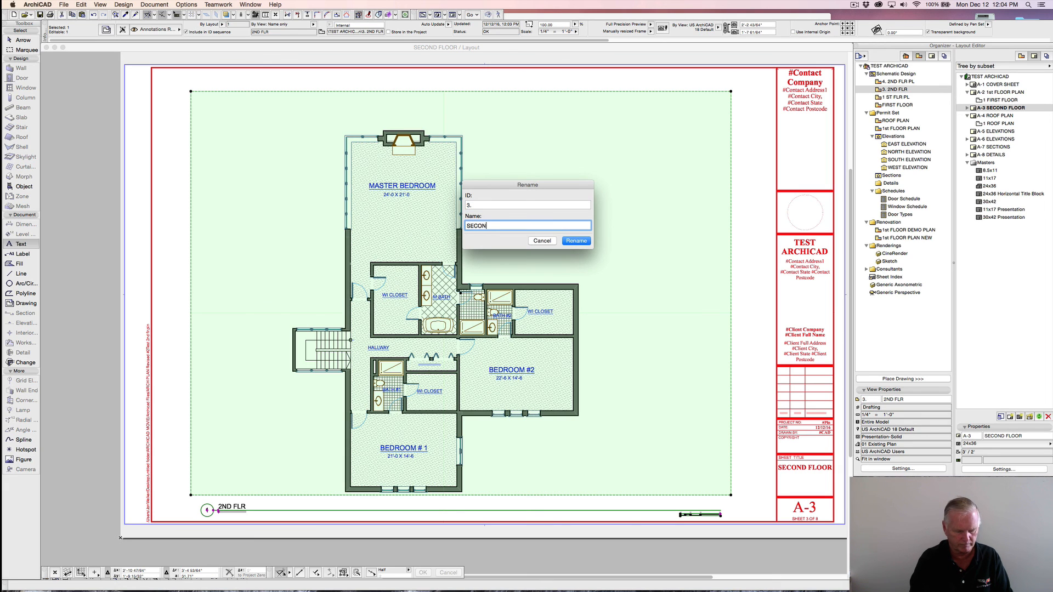
{"action": "type", "text": "D FLOOR"}
{"action": "left_click", "coordinate": [573, 241]}
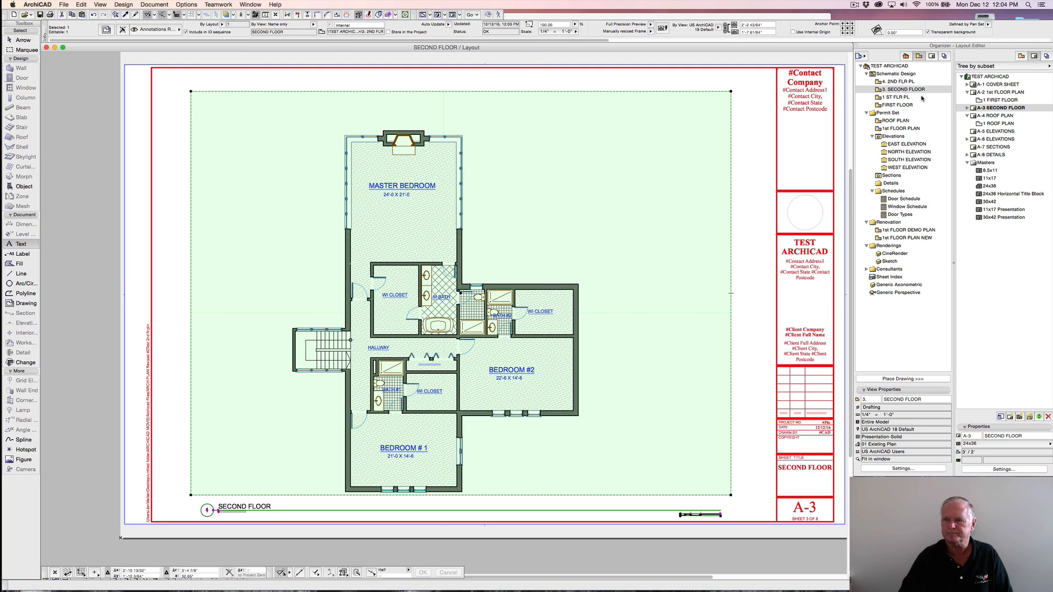
- Expand the A-3 SECOND FLOOR layout to list its placed drawing, and deselect the drawing on the sheet
{"action": "left_click", "coordinate": [967, 109]}
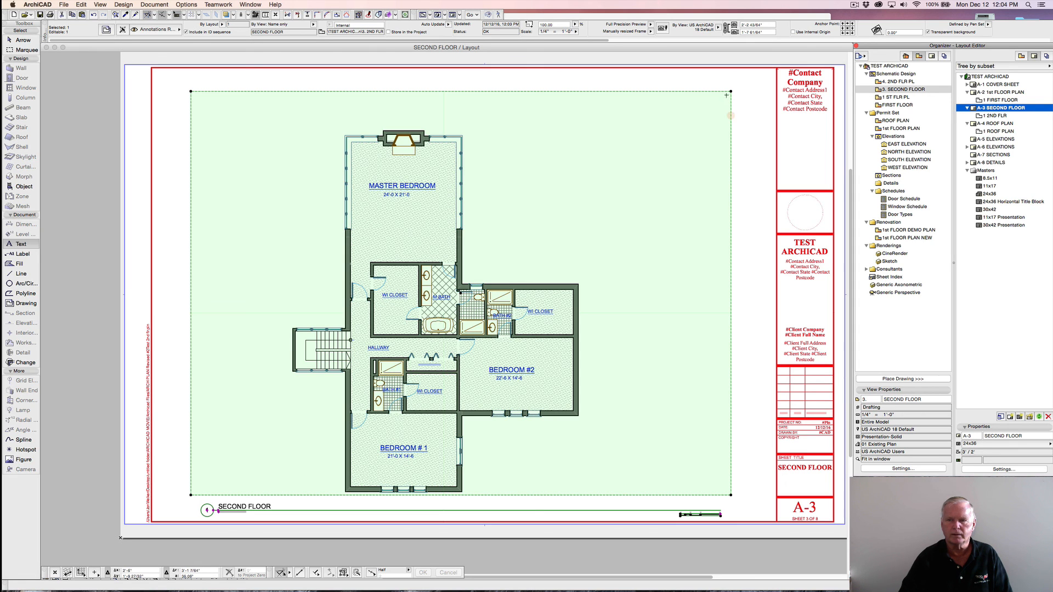
{"action": "left_click", "coordinate": [750, 104]}
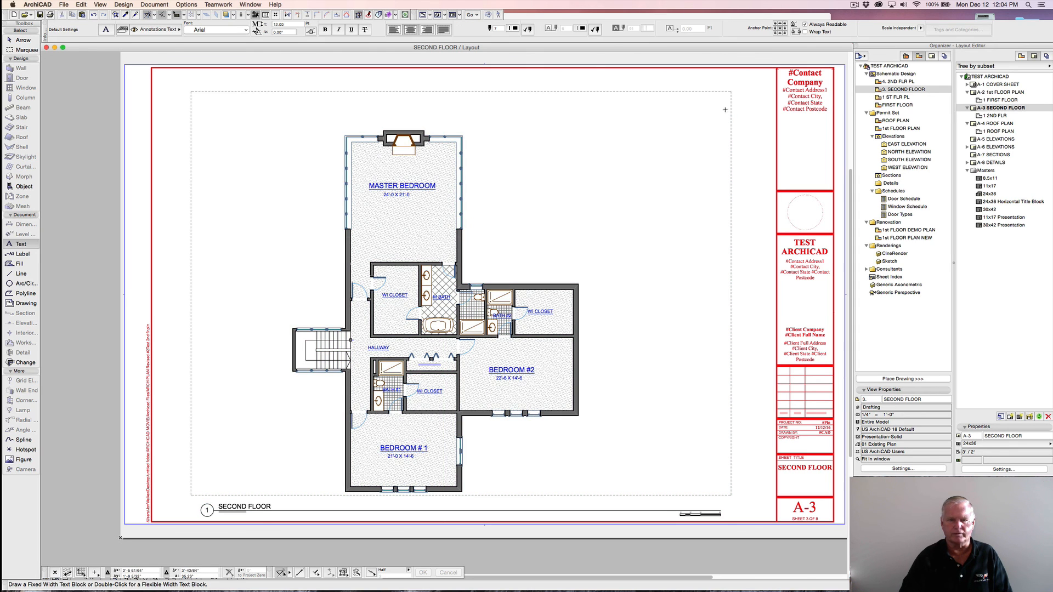